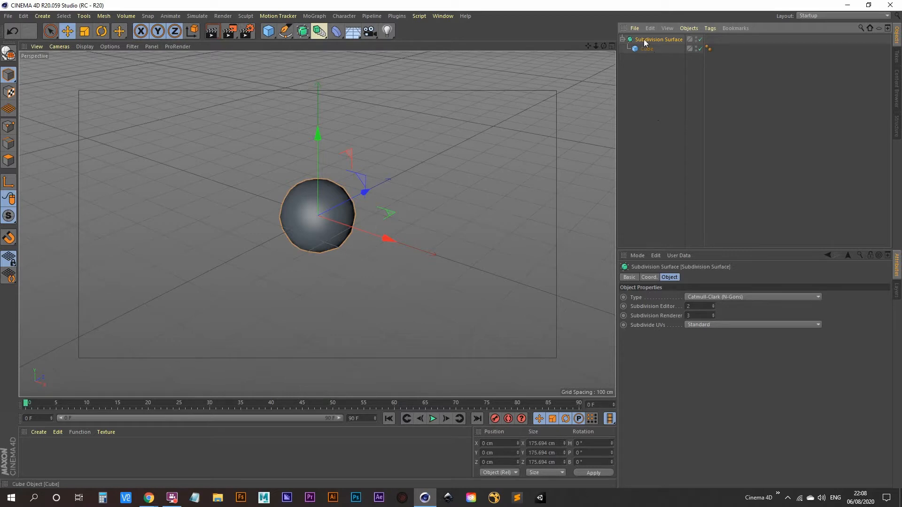
- Convert the cube under the Subdivision Surface into an editable polygon object and display the mesh lines in the viewport
{"action": "left_click", "coordinate": [647, 49]}
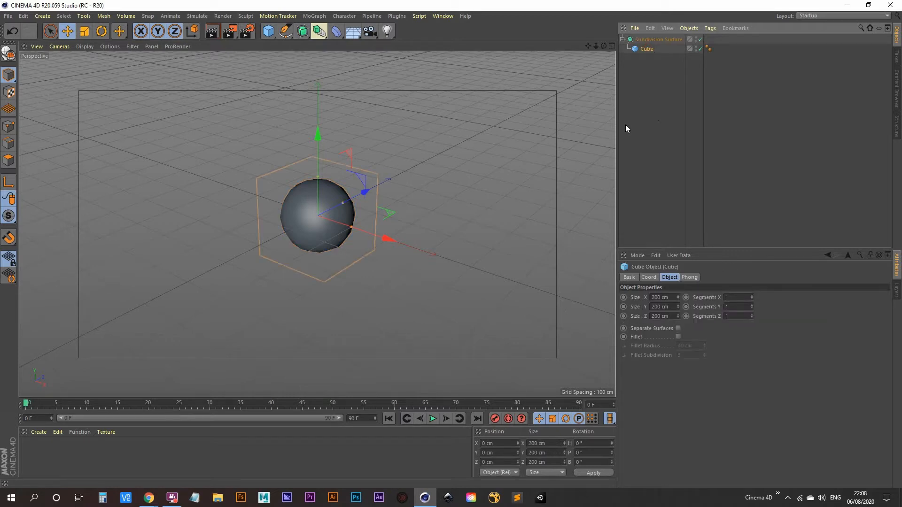
{"action": "key", "text": "c"}
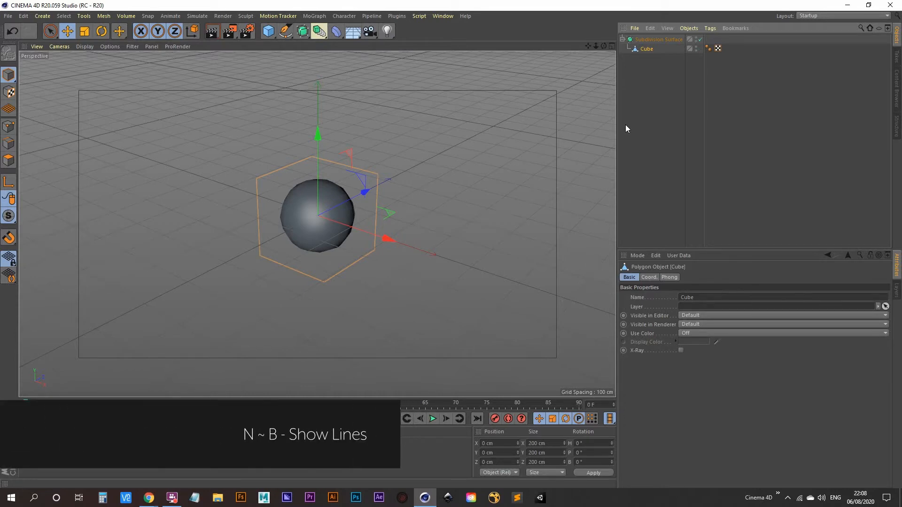
{"action": "key", "text": "n"}
{"action": "key", "text": "b"}
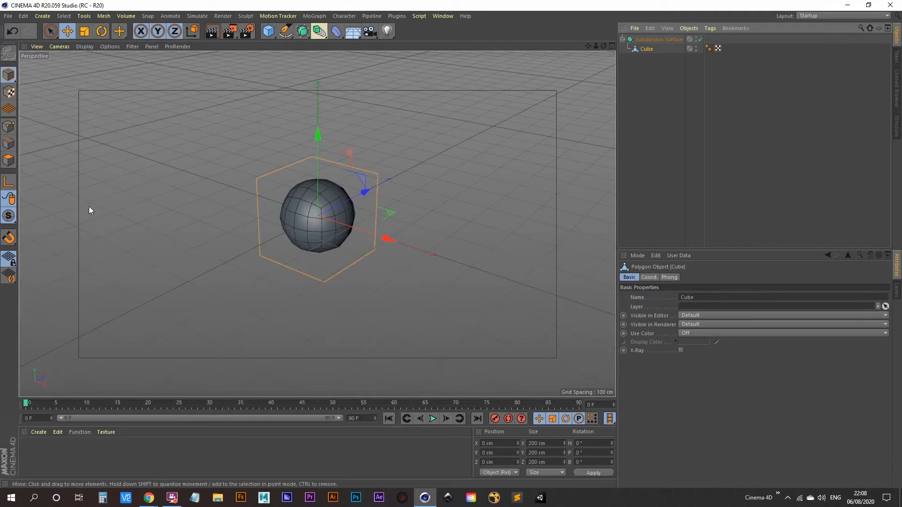
- Add a horizontal loop cut around the lower part of the cube at a 75% offset
{"action": "left_click", "coordinate": [8, 145]}
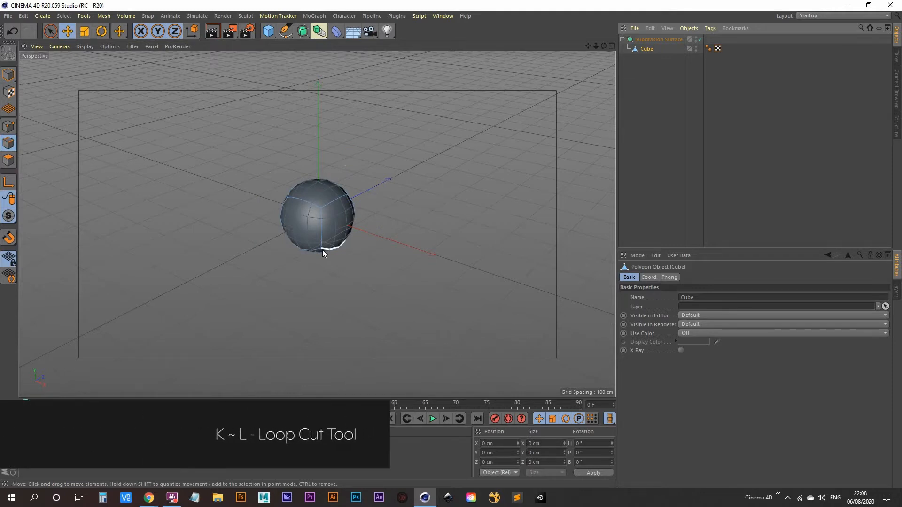
{"action": "key", "text": "k"}
{"action": "key", "text": "l"}
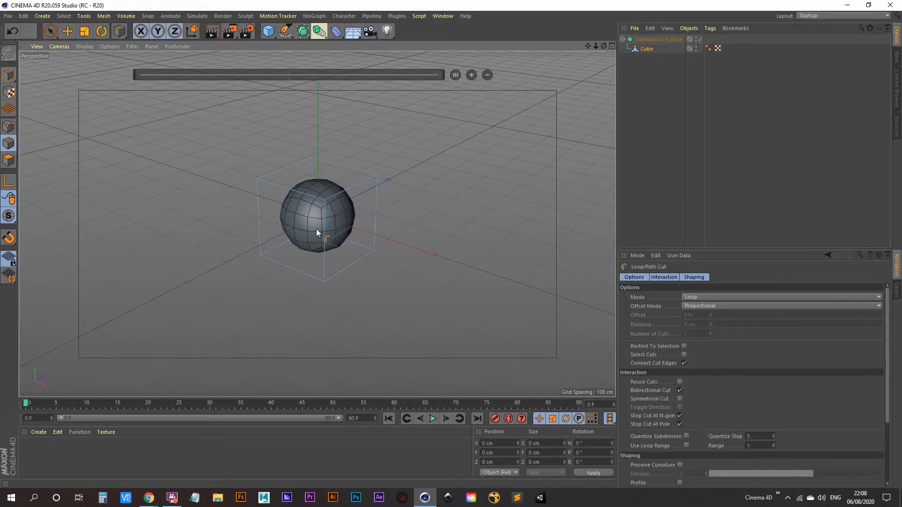
{"action": "left_click", "coordinate": [324, 269]}
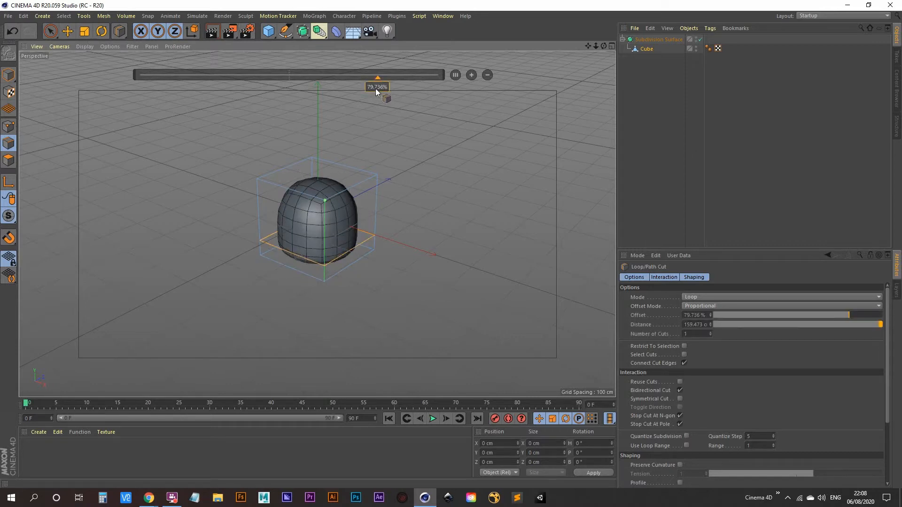
{"action": "mouse_move", "coordinate": [376, 89]}
{"action": "left_mouse_down"}
{"action": "mouse_move", "coordinate": [300, 92]}
{"action": "mouse_move", "coordinate": [374, 90]}
{"action": "left_mouse_up"}
{"action": "double_click", "coordinate": [374, 89]}
{"action": "type", "text": "75"}
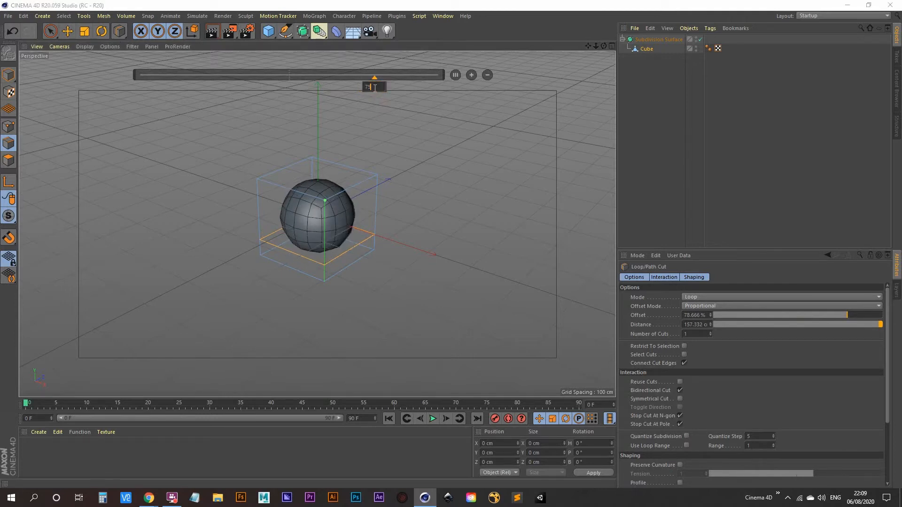
{"action": "key", "text": "Return"}
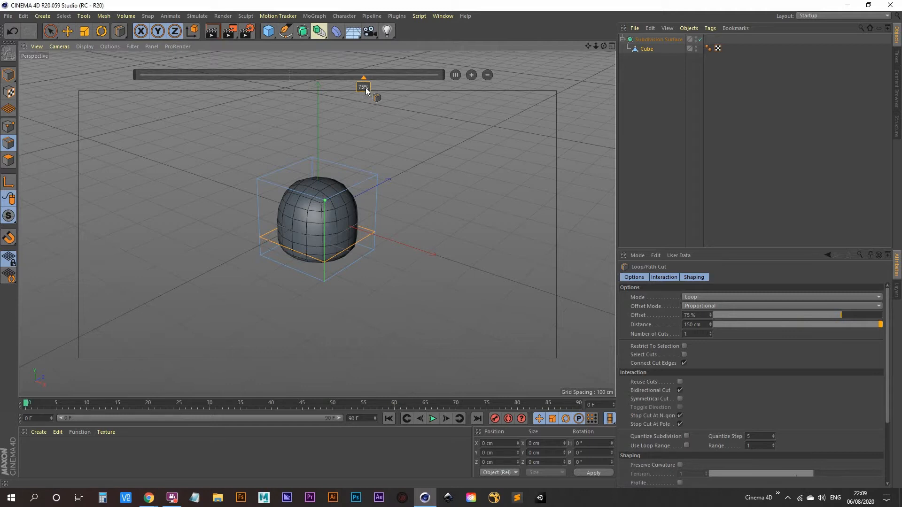
- Add a second horizontal loop cut around the upper part of the cube at a 35% offset and deselect the object
{"action": "left_click", "coordinate": [322, 221]}
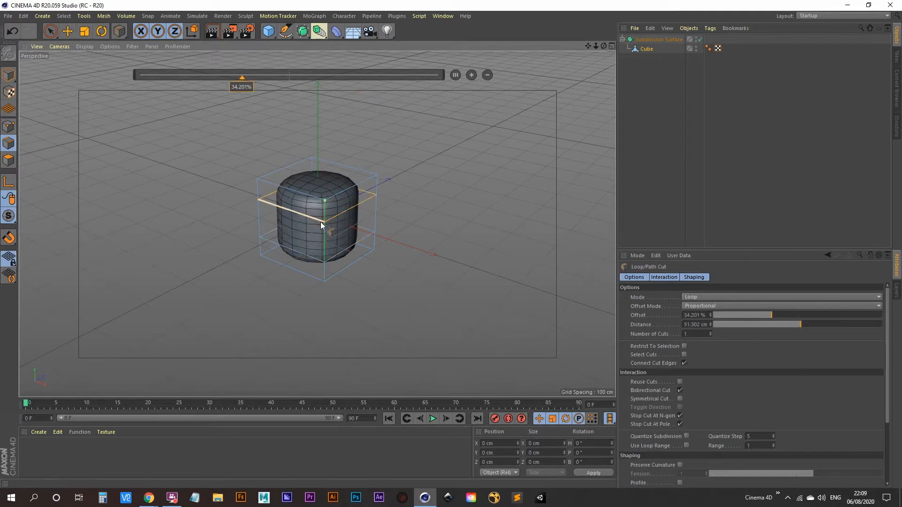
{"action": "double_click", "coordinate": [240, 88]}
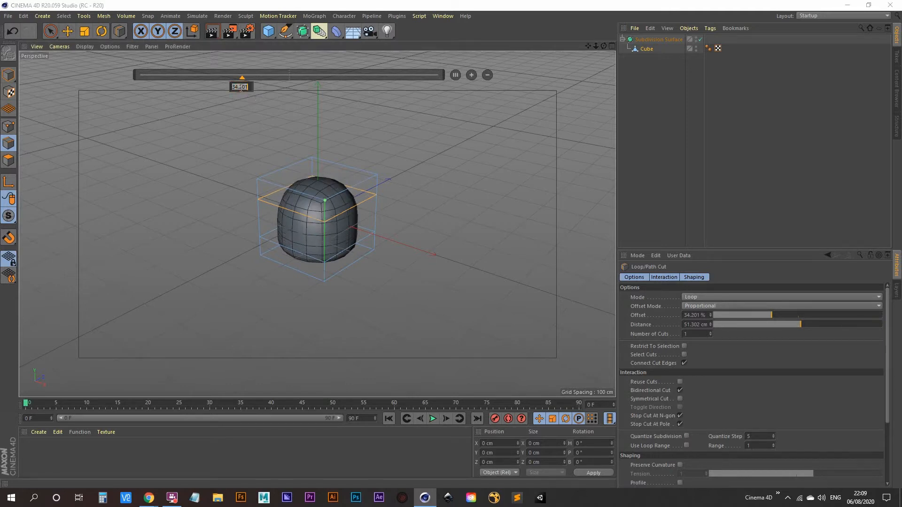
{"action": "type", "text": "35"}
{"action": "key", "text": "Return"}
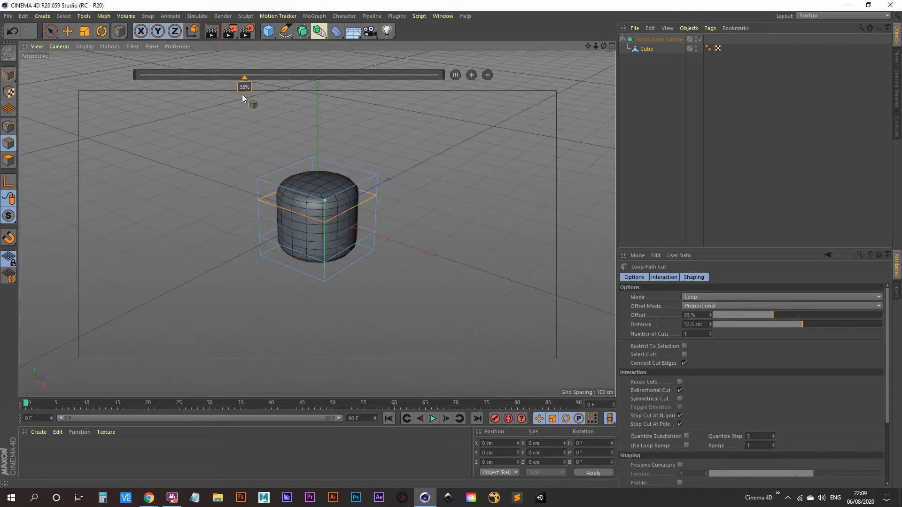
{"action": "left_click", "coordinate": [647, 120]}
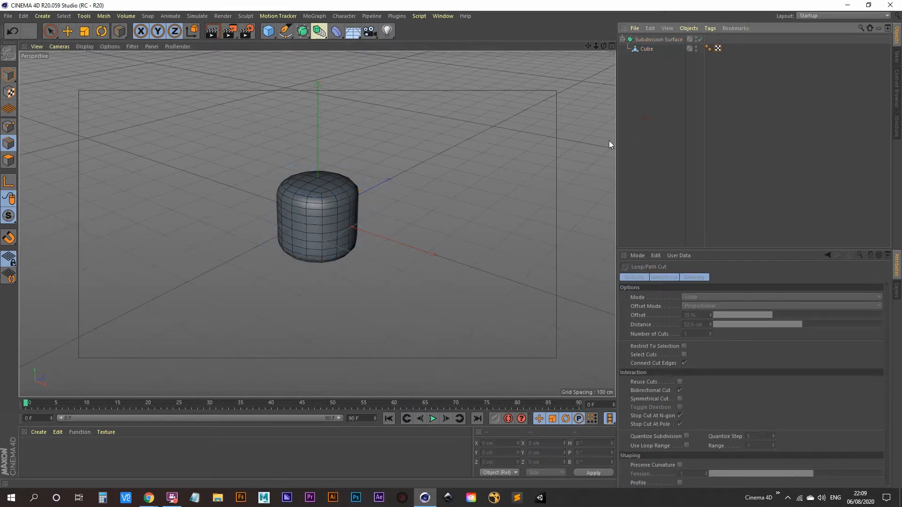
- Scale the whole cube down along the X axis to about 76%, giving a width of about 151 cm
{"action": "left_click_drag", "start_coordinate": [336, 225], "coordinate": [353, 261], "text": "alt"}
{"action": "left_click_drag", "start_coordinate": [339, 231], "coordinate": [311, 247], "text": "alt"}
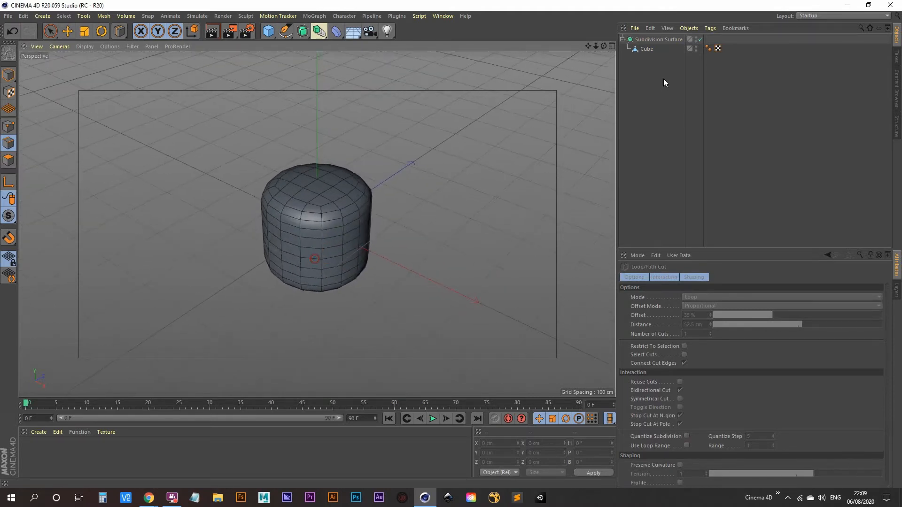
{"action": "left_click", "coordinate": [647, 49]}
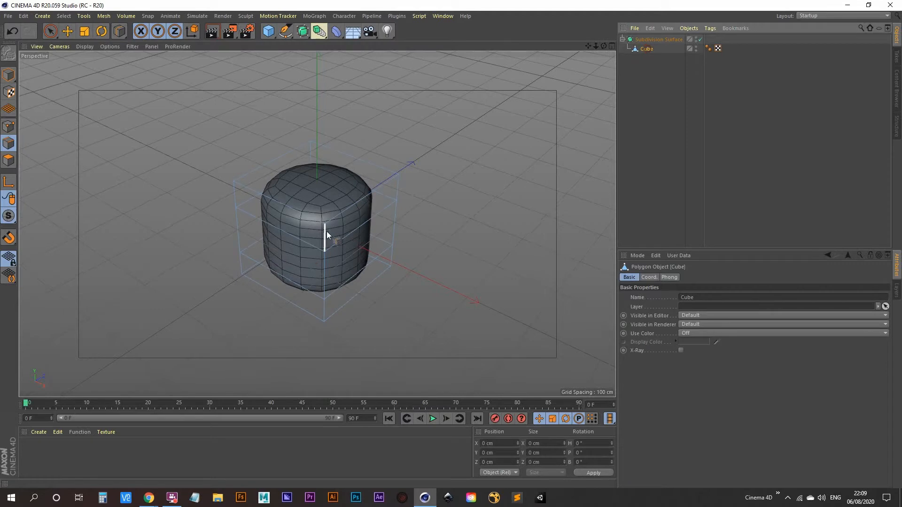
{"action": "left_click", "coordinate": [13, 78]}
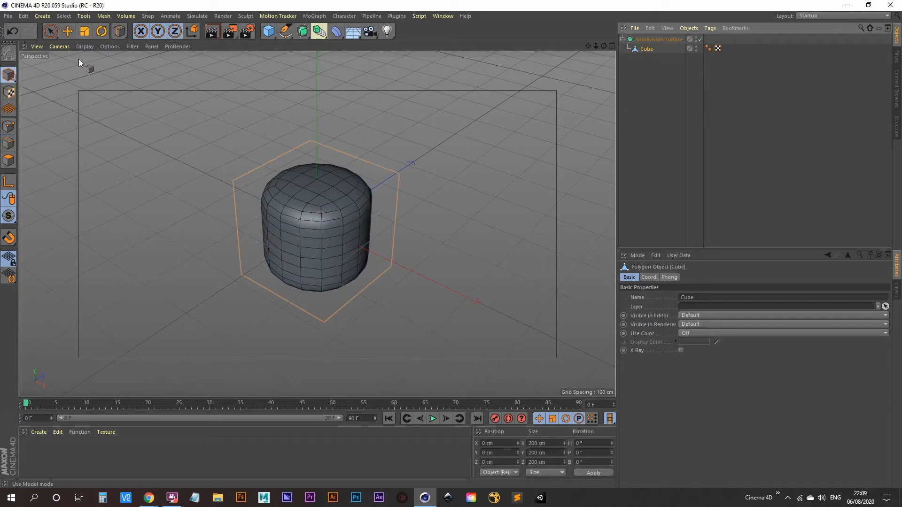
{"action": "left_click", "coordinate": [85, 32]}
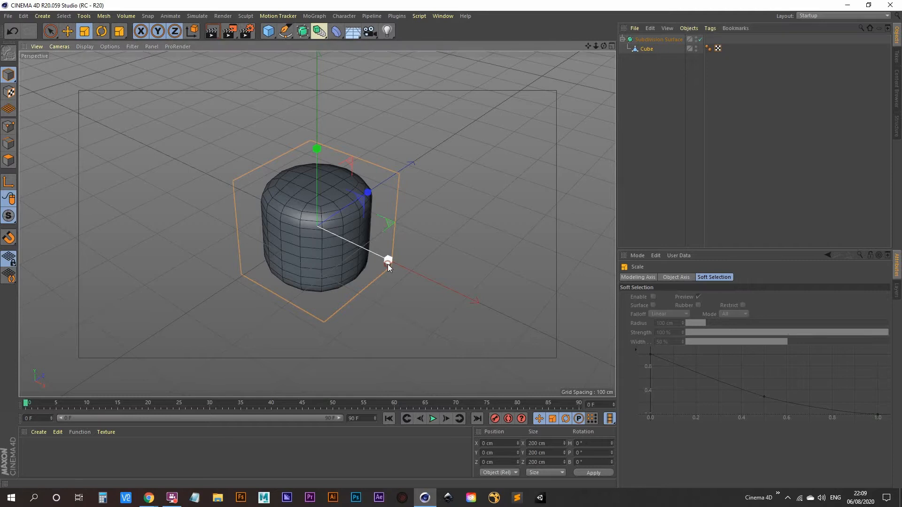
{"action": "left_click_drag", "start_coordinate": [387, 264], "coordinate": [366, 264]}
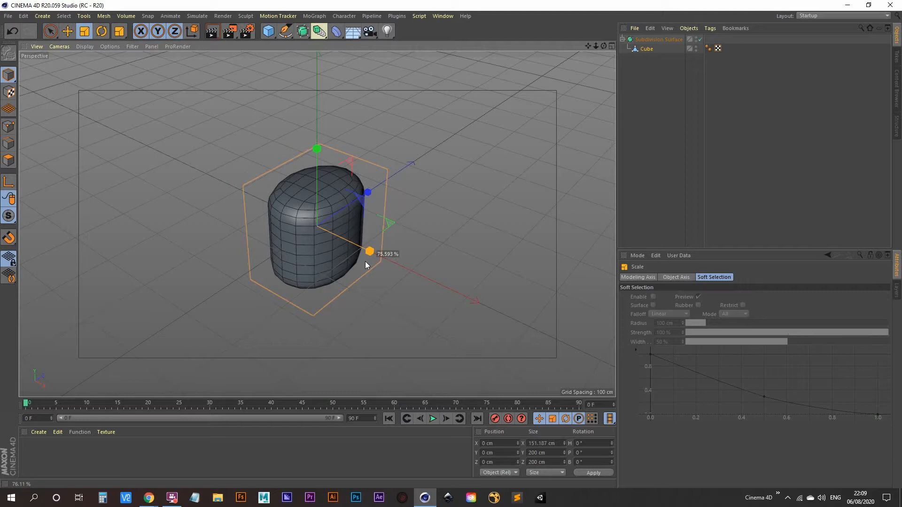
{"action": "left_click_drag", "start_coordinate": [366, 264], "coordinate": [365, 264]}
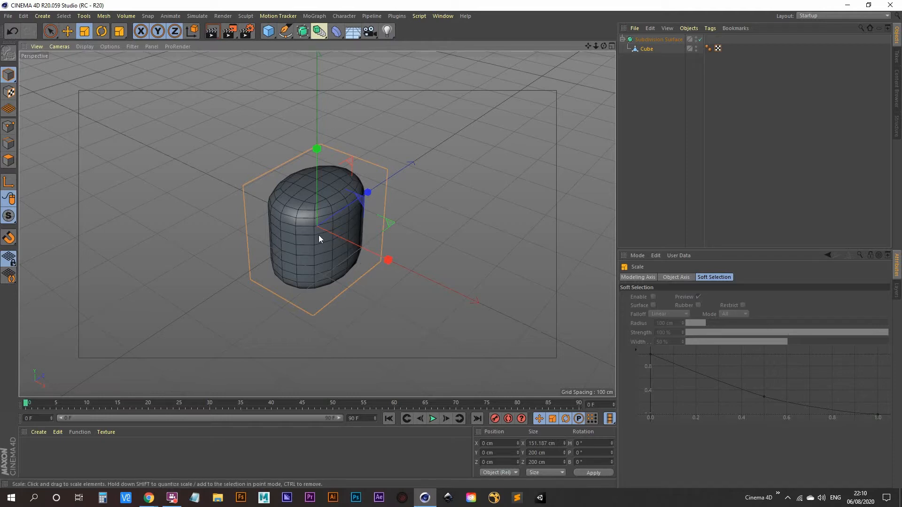
- Select the middle polygon between the two loop cuts on the cube's negative Z side
{"action": "mouse_move", "coordinate": [318, 239]}
{"action": "left_mouse_down", "text": "alt"}
{"action": "mouse_move", "coordinate": [323, 262]}
{"action": "mouse_move", "coordinate": [295, 236]}
{"action": "mouse_move", "coordinate": [348, 259]}
{"action": "mouse_move", "coordinate": [302, 254]}
{"action": "left_mouse_up", "text": "alt"}
{"action": "right_click_drag", "start_coordinate": [339, 234], "coordinate": [380, 187], "text": "alt"}
{"action": "left_click_drag", "start_coordinate": [348, 255], "coordinate": [254, 288], "text": "alt"}
{"action": "right_click_drag", "start_coordinate": [308, 264], "coordinate": [264, 290], "text": "alt"}
{"action": "middle_click_drag", "start_coordinate": [286, 275], "coordinate": [312, 272], "text": "alt"}
{"action": "left_click_drag", "start_coordinate": [312, 272], "coordinate": [316, 297], "text": "alt"}
{"action": "middle_click_drag", "start_coordinate": [319, 268], "coordinate": [326, 284], "text": "alt"}
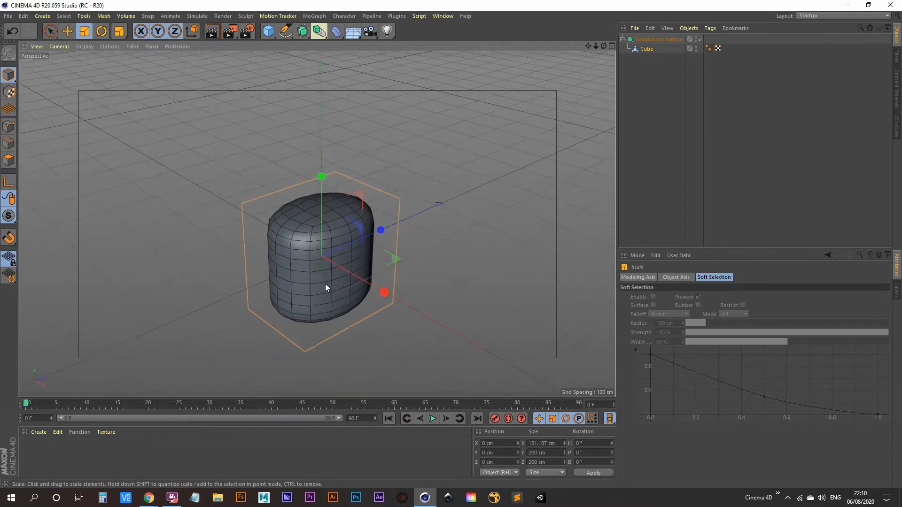
{"action": "left_click", "coordinate": [642, 50]}
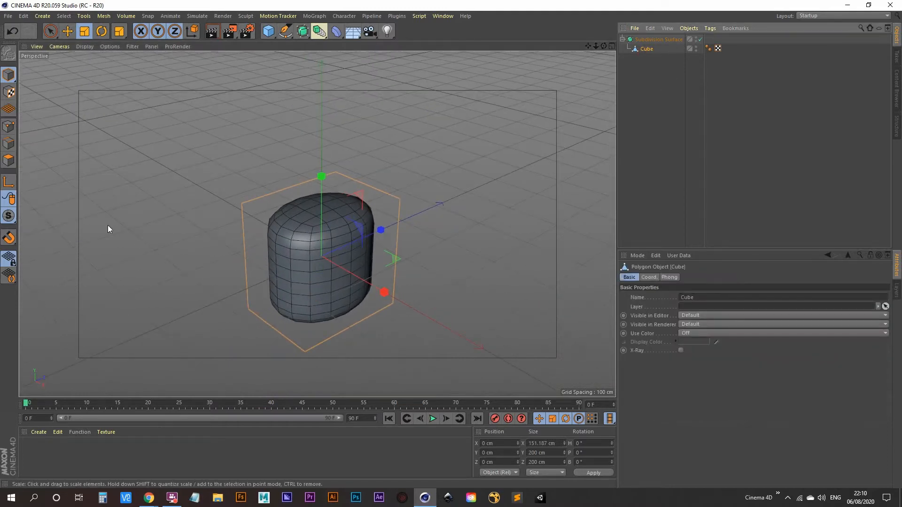
{"action": "left_click", "coordinate": [9, 162]}
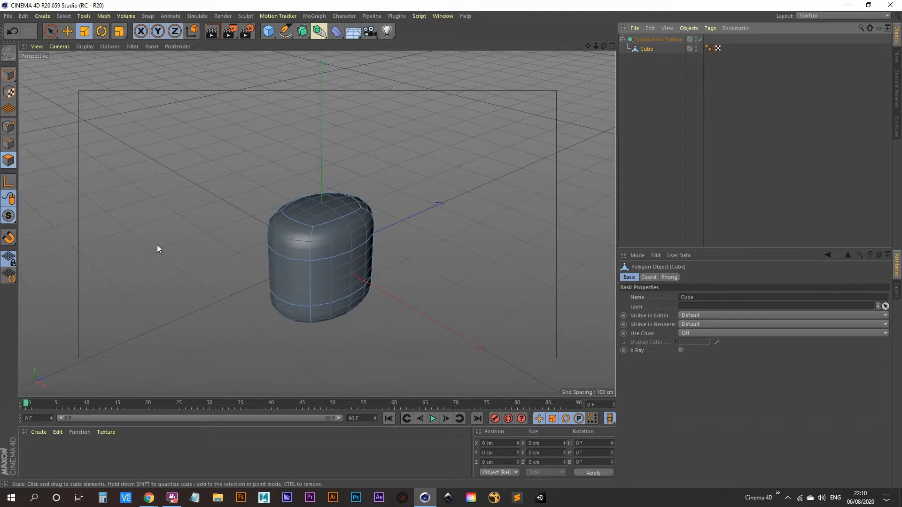
{"action": "left_click", "coordinate": [272, 277]}
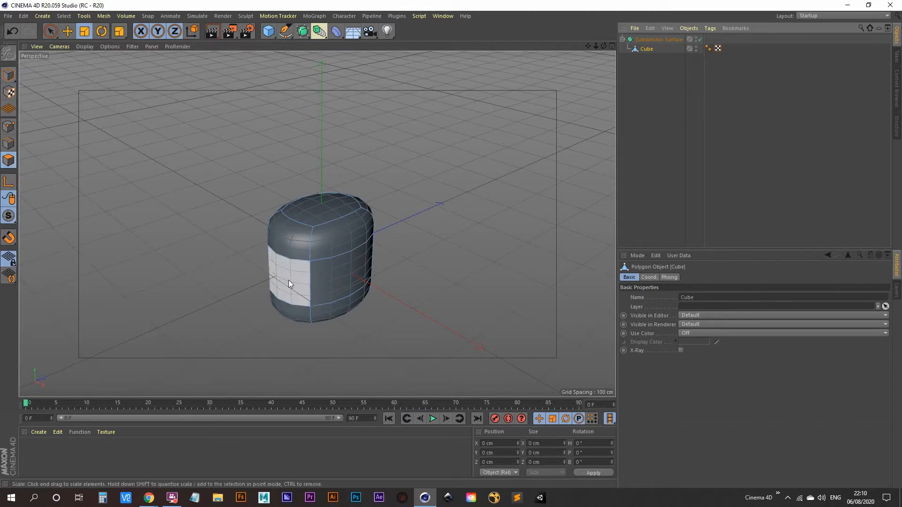
{"action": "left_click_drag", "start_coordinate": [289, 280], "coordinate": [321, 277], "text": "alt"}
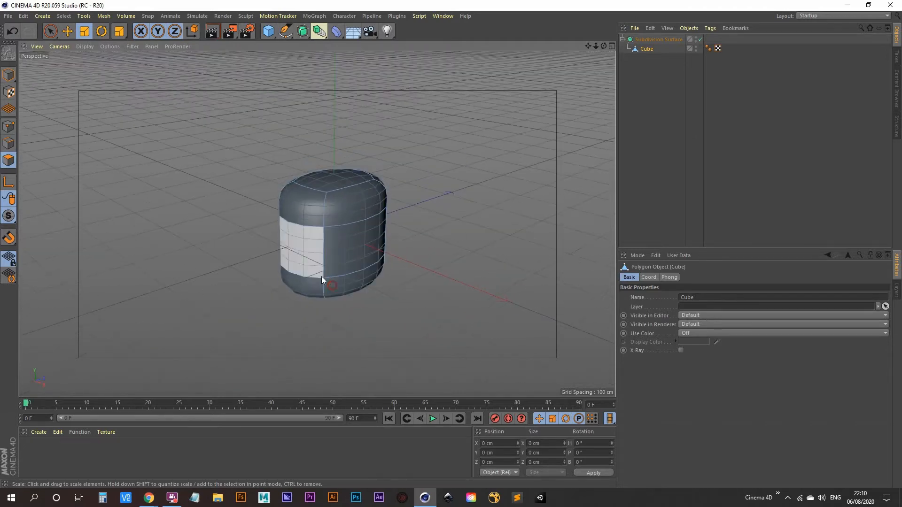
{"action": "left_click", "coordinate": [298, 248]}
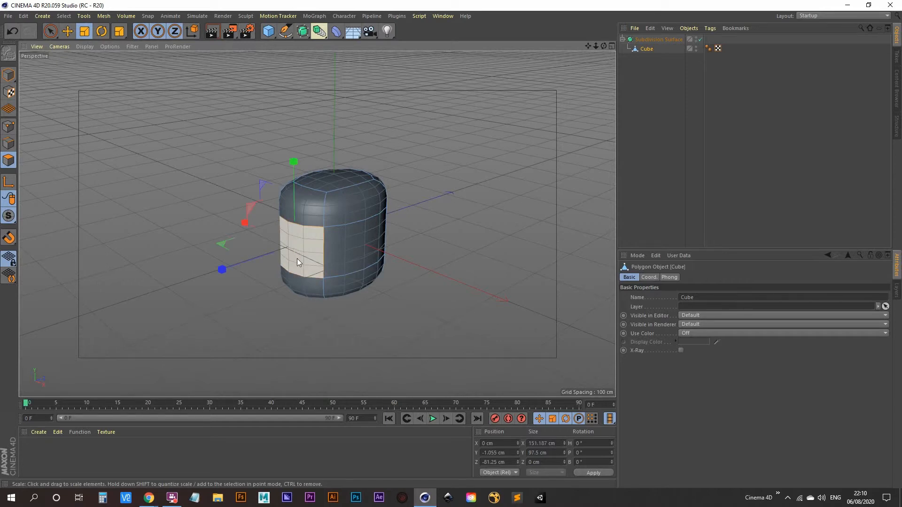
- Try extruding the selected polygon by about 90.9 cm with the Extrude tool and undo it
{"action": "key", "text": "d"}
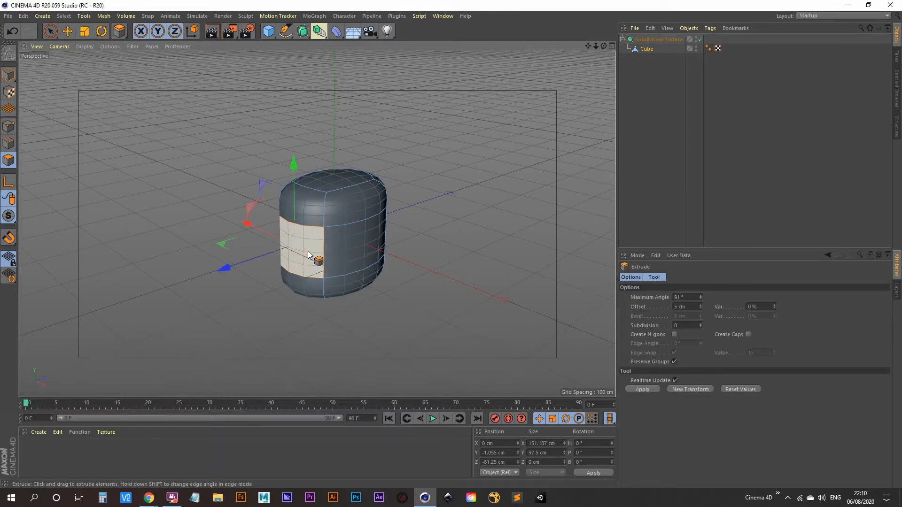
{"action": "left_click_drag", "start_coordinate": [308, 251], "coordinate": [356, 251]}
{"action": "key", "text": "ctrl+z"}
{"action": "left_click", "coordinate": [8, 75]}
{"action": "left_click", "coordinate": [9, 160]}
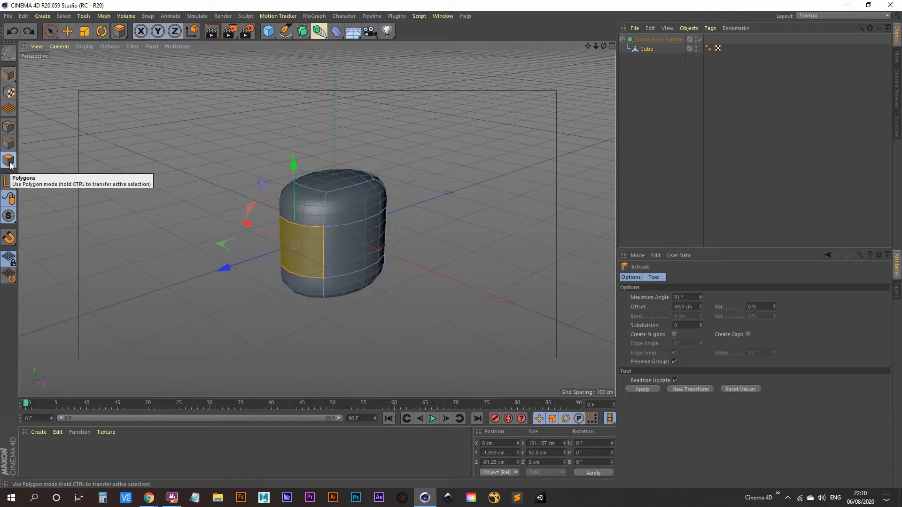
- Try extruding the selected polygon along Z into a long multi-segment arm ending at about -359 cm and undo the extrusions
{"action": "left_click", "coordinate": [68, 31]}
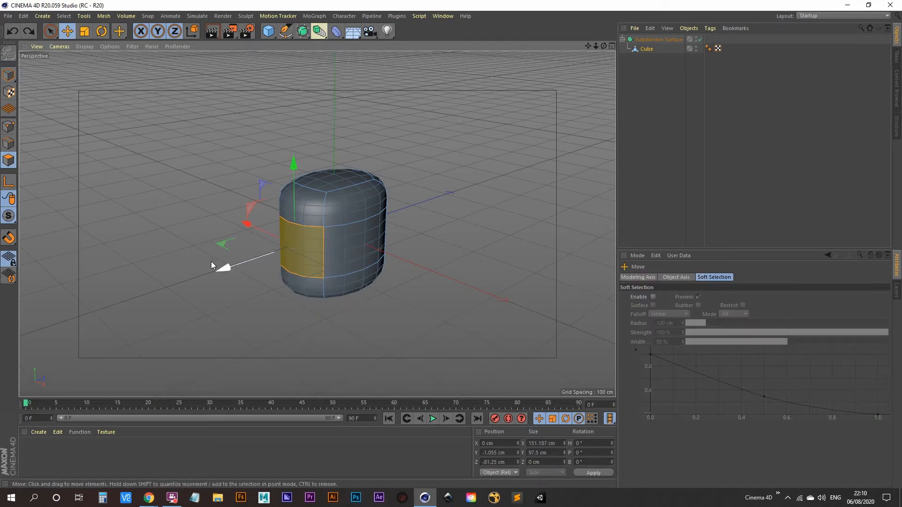
{"action": "middle_click_drag", "start_coordinate": [224, 276], "coordinate": [230, 258], "text": "alt"}
{"action": "left_click_drag", "start_coordinate": [229, 261], "coordinate": [219, 272], "text": "alt"}
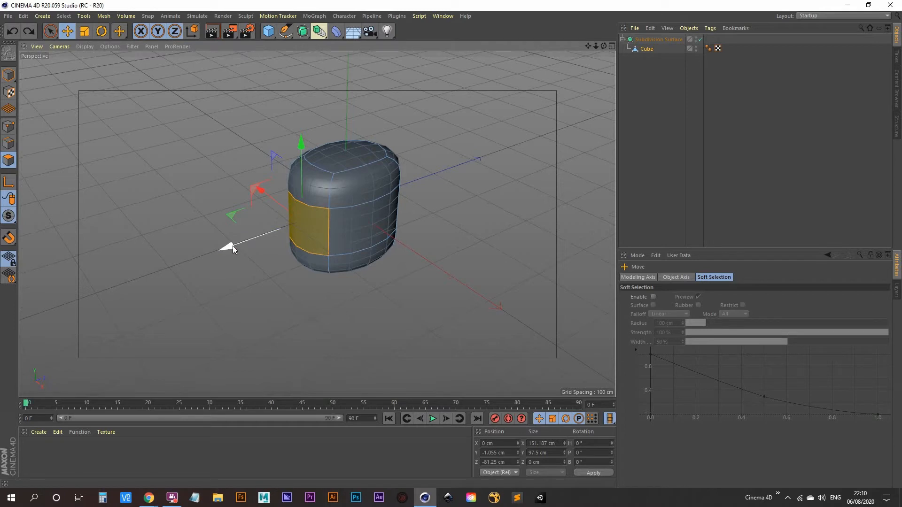
{"action": "left_click_drag", "start_coordinate": [232, 246], "coordinate": [47, 316]}
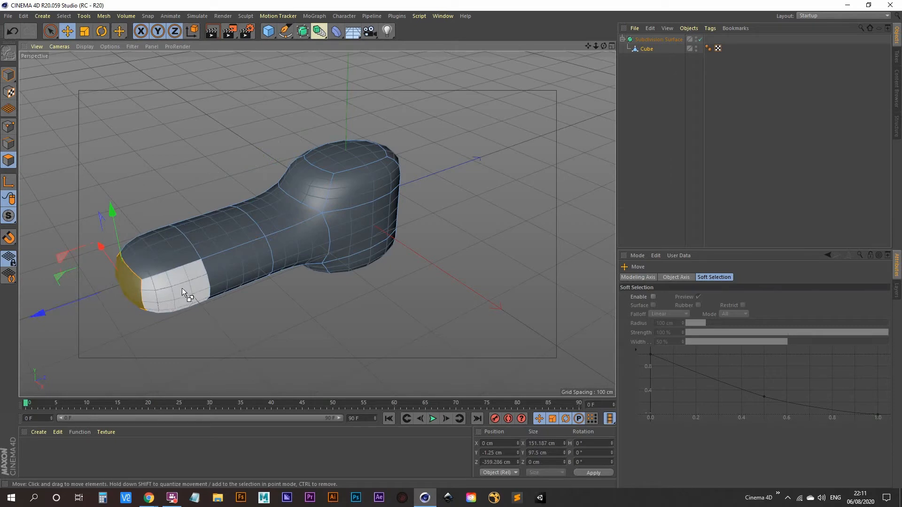
{"action": "key", "text": "ctrl+z"}
{"action": "key", "text": "ctrl+z"}
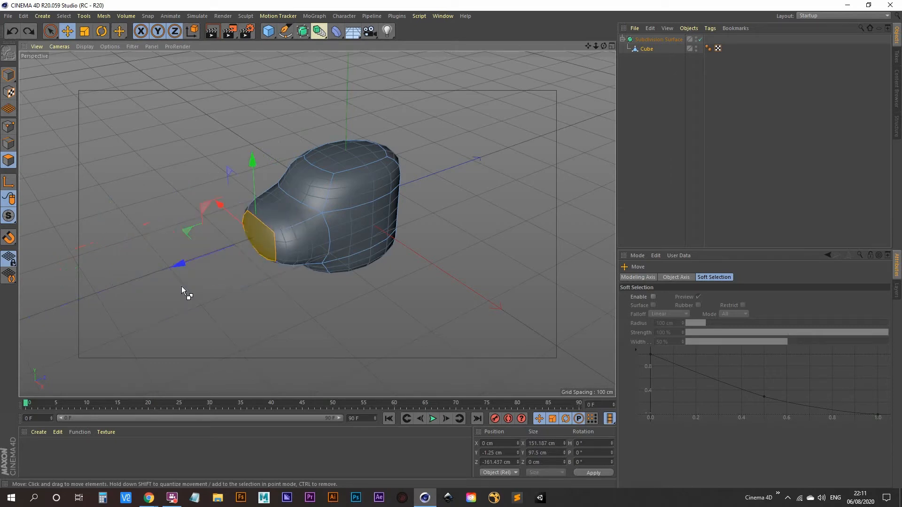
{"action": "key", "text": "ctrl+z"}
{"action": "key", "text": "ctrl+z"}
- Extrude the selected polygon along Z to about -170 cm and scale the end face down to about 125 by 81 cm
{"action": "left_click_drag", "start_coordinate": [253, 269], "coordinate": [170, 269], "text": "alt"}
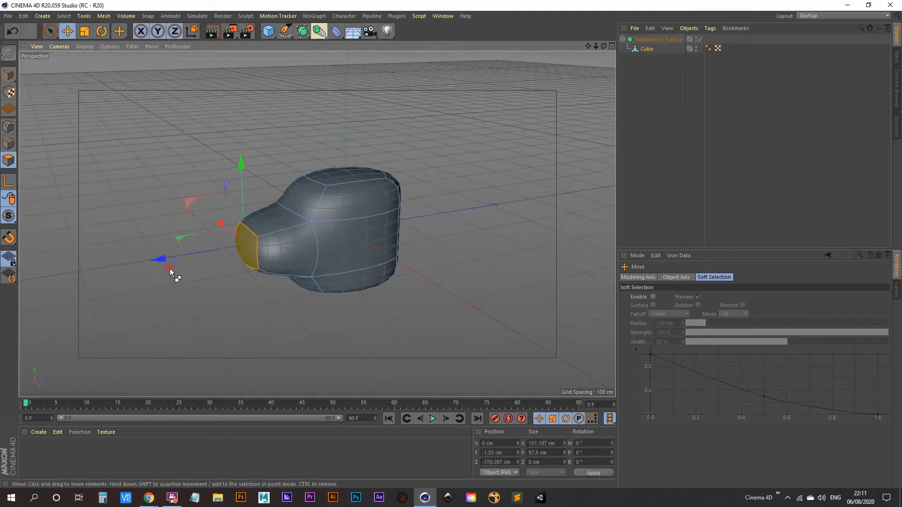
{"action": "left_click_drag", "start_coordinate": [239, 246], "coordinate": [168, 276], "text": "alt"}
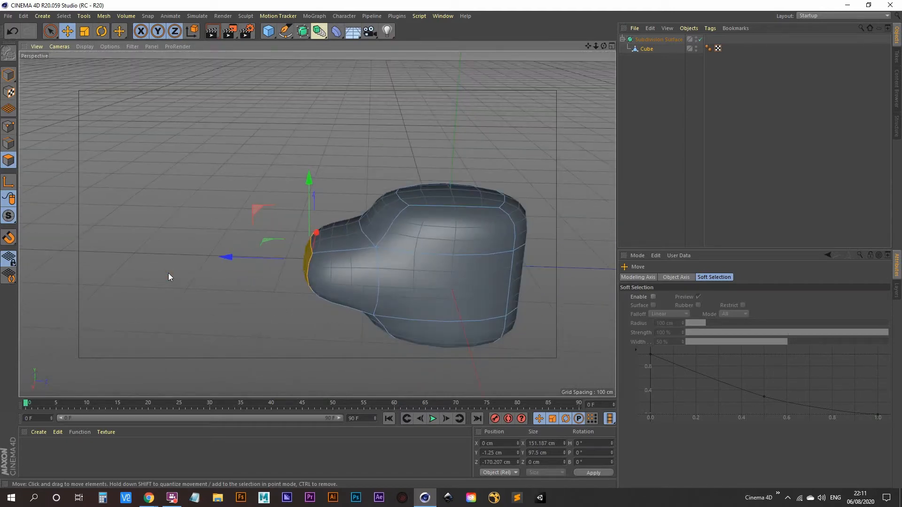
{"action": "left_click_drag", "start_coordinate": [168, 273], "coordinate": [215, 269], "text": "alt"}
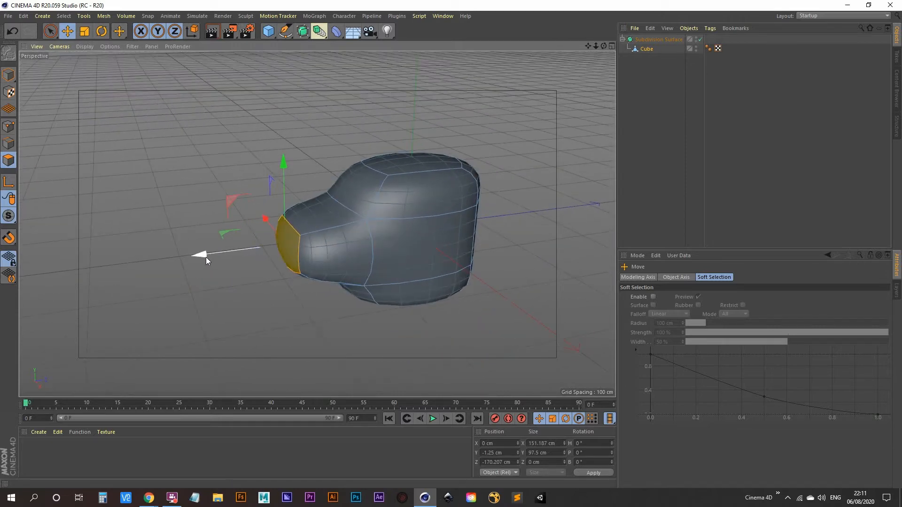
{"action": "left_click_drag", "start_coordinate": [206, 261], "coordinate": [206, 156], "text": "alt"}
{"action": "left_click", "coordinate": [85, 32]}
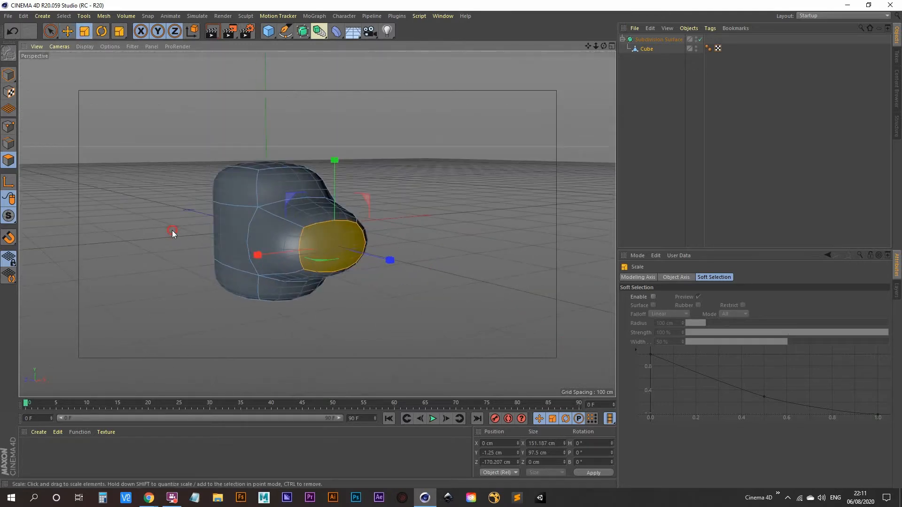
{"action": "left_click_drag", "start_coordinate": [172, 230], "coordinate": [291, 249]}
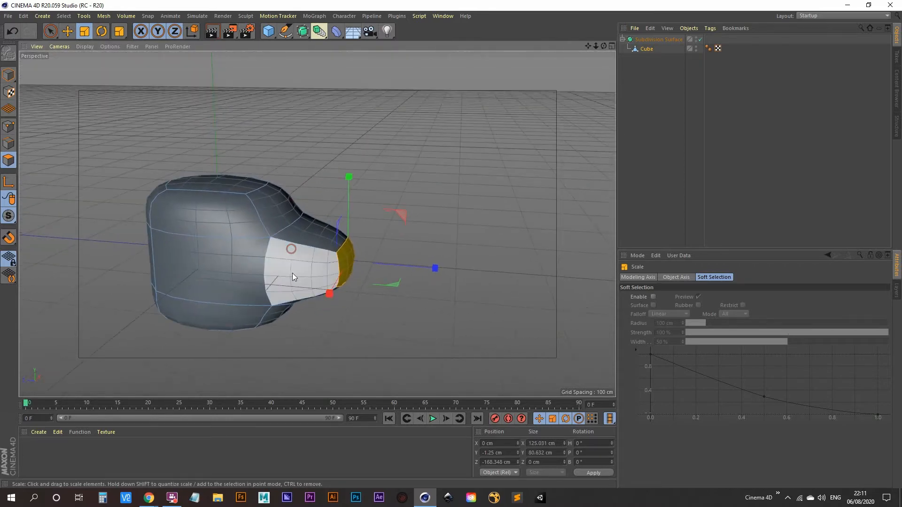
- Rotate the arm's selected end face by about 26° so that it tilts upward
{"action": "left_click", "coordinate": [99, 33]}
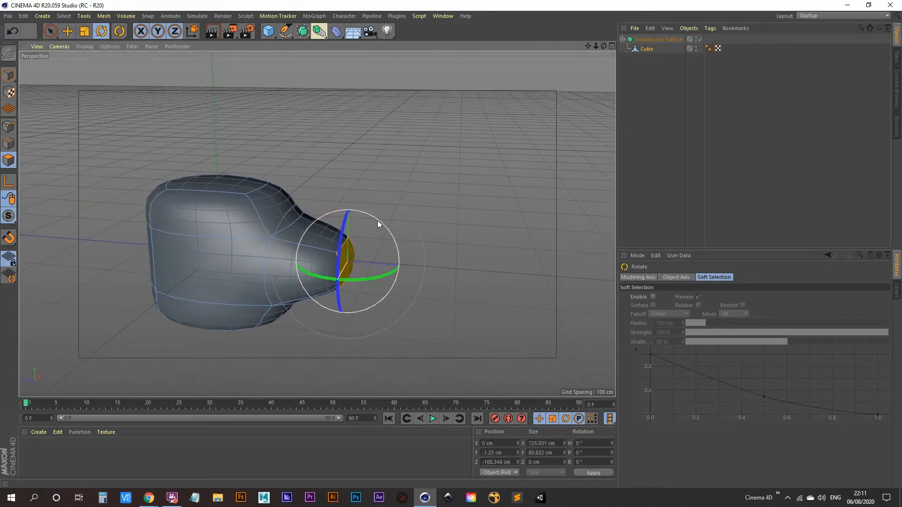
{"action": "left_click_drag", "start_coordinate": [380, 223], "coordinate": [361, 216]}
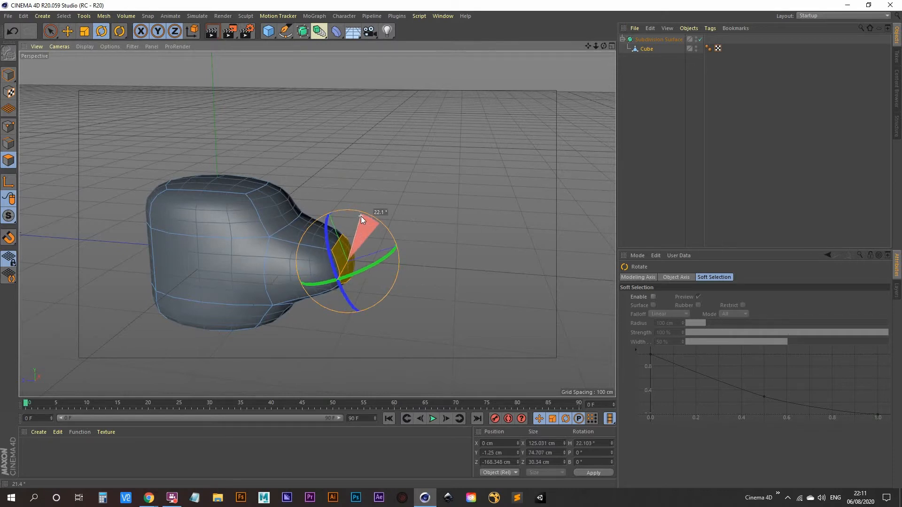
{"action": "left_click_drag", "start_coordinate": [361, 216], "coordinate": [357, 216]}
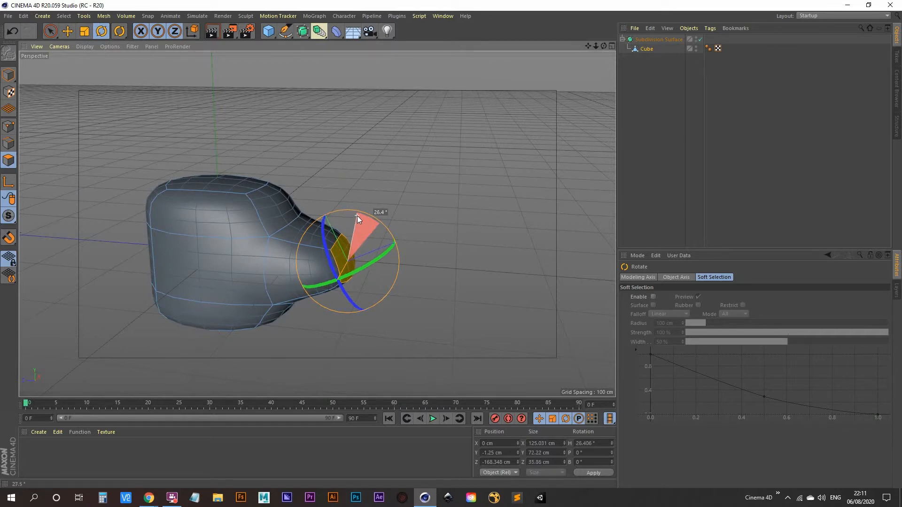
{"action": "left_click_drag", "start_coordinate": [357, 216], "coordinate": [358, 215]}
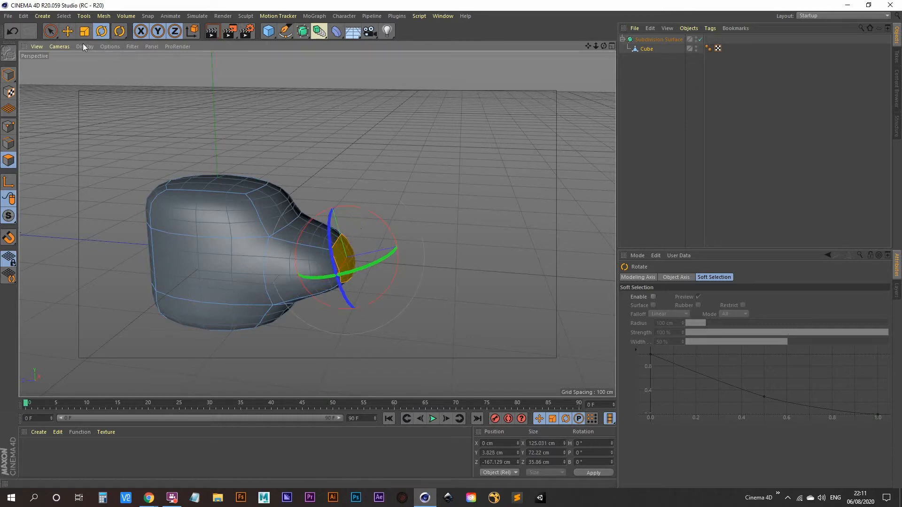
- Extrude the tilted end face outward to about Z -226 cm and rotate it slightly further upward
{"action": "left_click", "coordinate": [67, 31]}
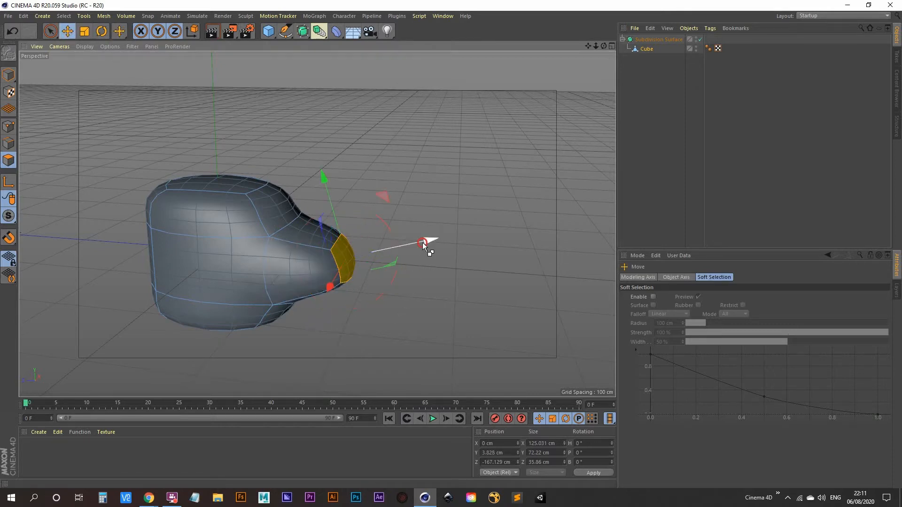
{"action": "left_click_drag", "start_coordinate": [422, 243], "coordinate": [432, 267]}
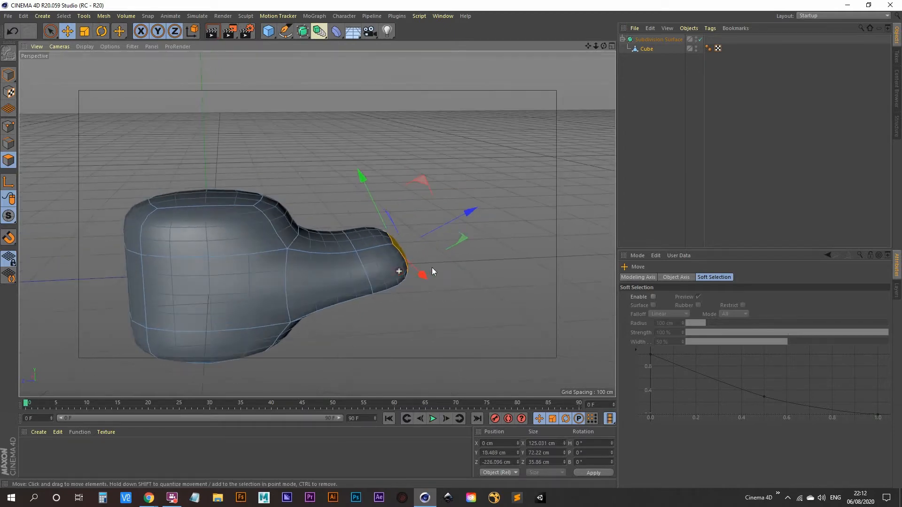
{"action": "left_click", "coordinate": [101, 31]}
{"action": "left_click_drag", "start_coordinate": [425, 205], "coordinate": [416, 209]}
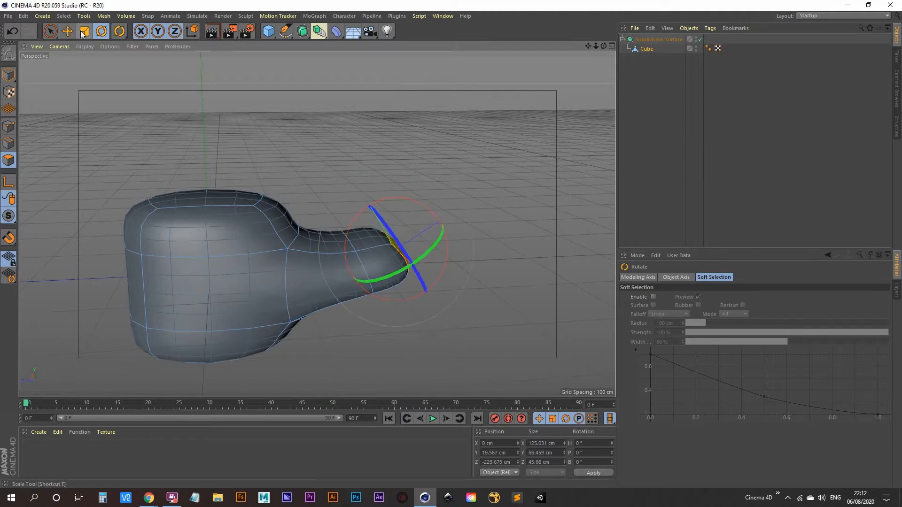
- Move the end face up and back to about Z -215 cm and scale it down to about 84 by 45 cm
{"action": "left_click", "coordinate": [67, 31]}
{"action": "left_click_drag", "start_coordinate": [357, 184], "coordinate": [332, 174]}
{"action": "left_click_drag", "start_coordinate": [450, 190], "coordinate": [455, 190]}
{"action": "left_click", "coordinate": [85, 31]}
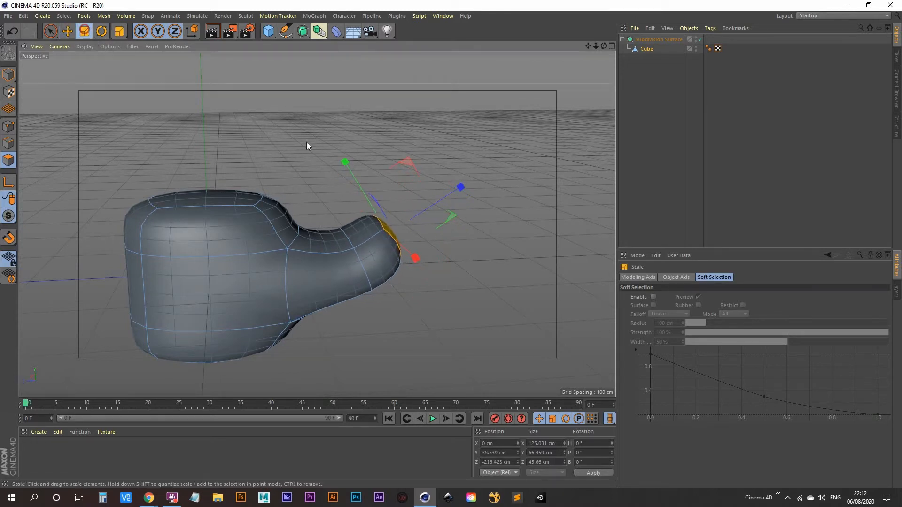
{"action": "left_click_drag", "start_coordinate": [306, 142], "coordinate": [215, 196]}
{"action": "left_click_drag", "start_coordinate": [366, 258], "coordinate": [328, 264], "text": "alt"}
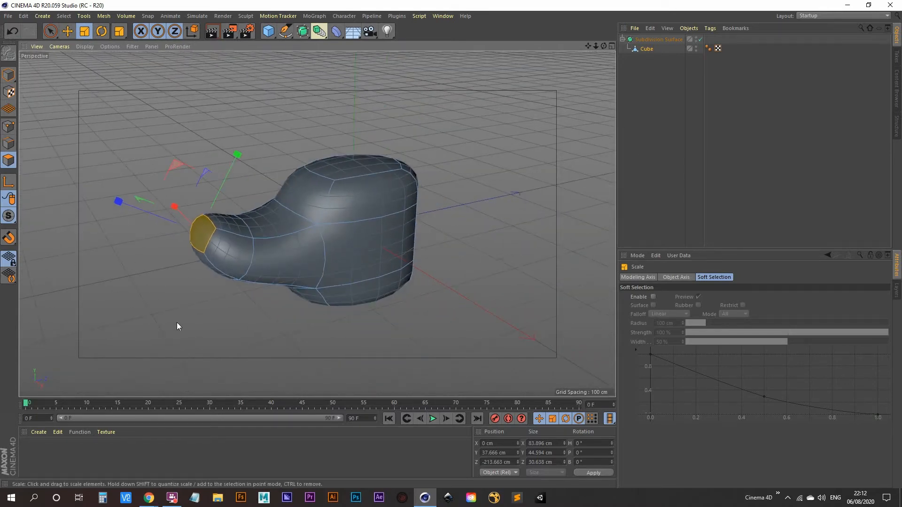
{"action": "left_click_drag", "start_coordinate": [267, 270], "coordinate": [278, 301], "text": "alt"}
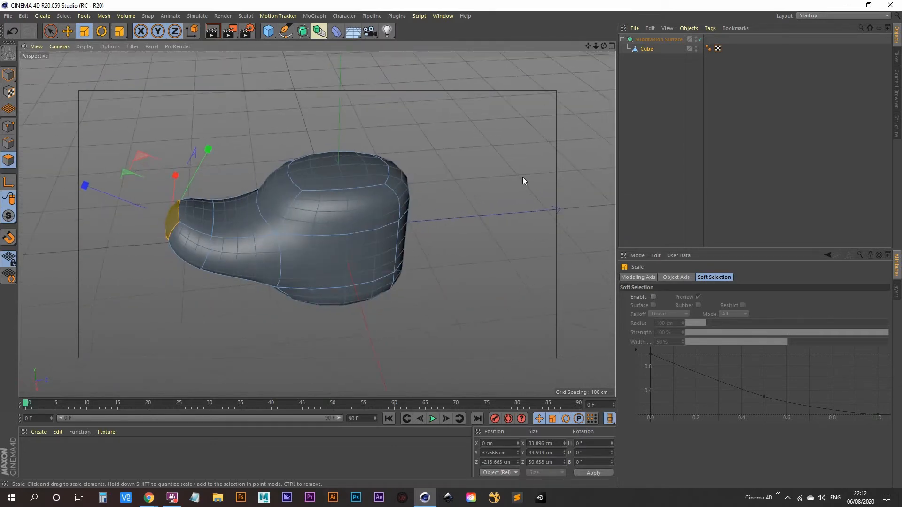
- Reselect the Cube and start the Loop/Path Cut tool in Loop mode, examining the body from above and the side
{"action": "left_click", "coordinate": [648, 98]}
{"action": "left_click", "coordinate": [644, 50]}
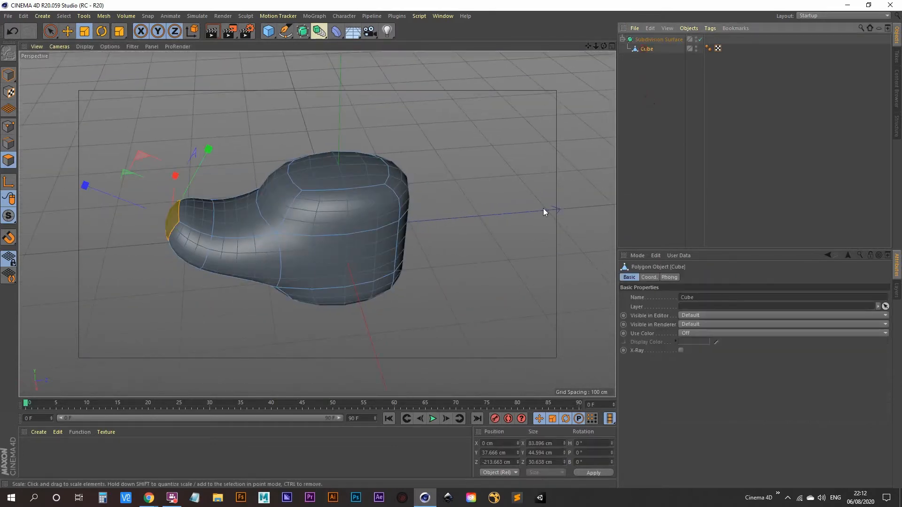
{"action": "left_click_drag", "start_coordinate": [370, 210], "coordinate": [314, 230], "text": "alt"}
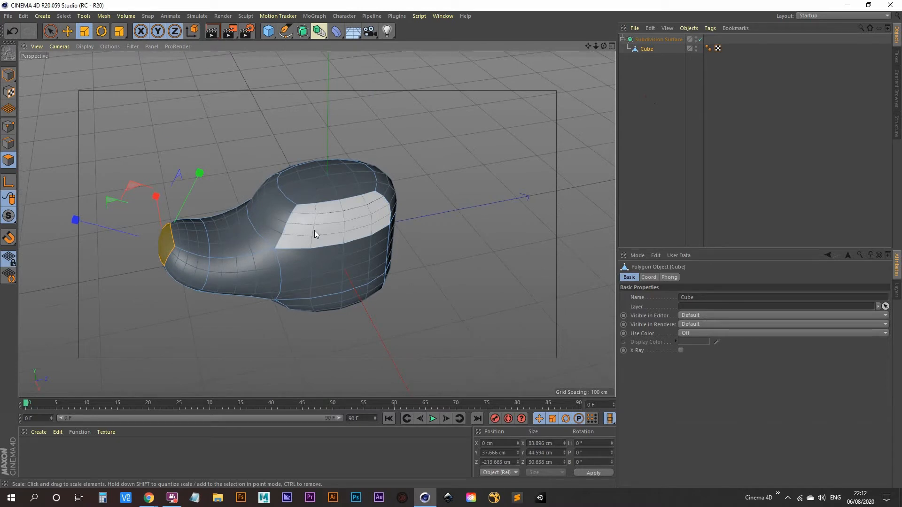
{"action": "key", "text": "k"}
{"action": "key", "text": "l"}
{"action": "left_click_drag", "start_coordinate": [314, 231], "coordinate": [284, 249], "text": "alt"}
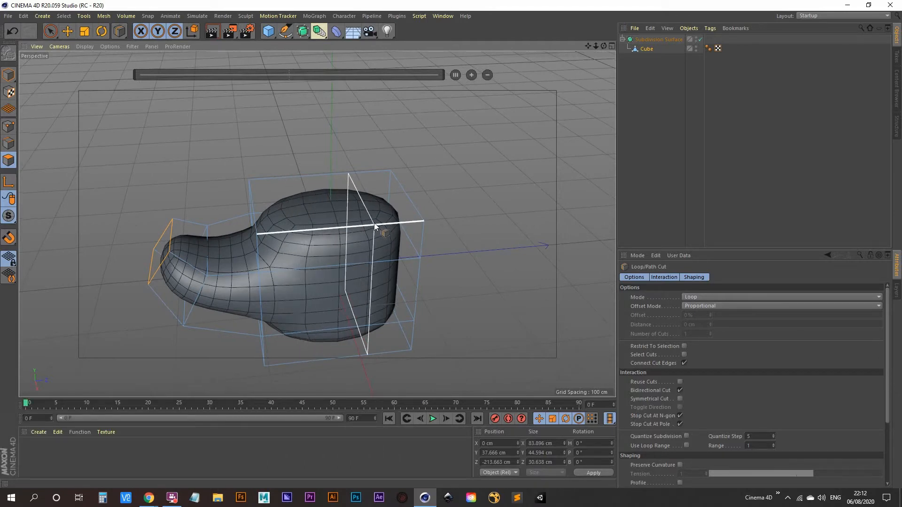
{"action": "left_click_drag", "start_coordinate": [313, 237], "coordinate": [326, 304], "text": "alt"}
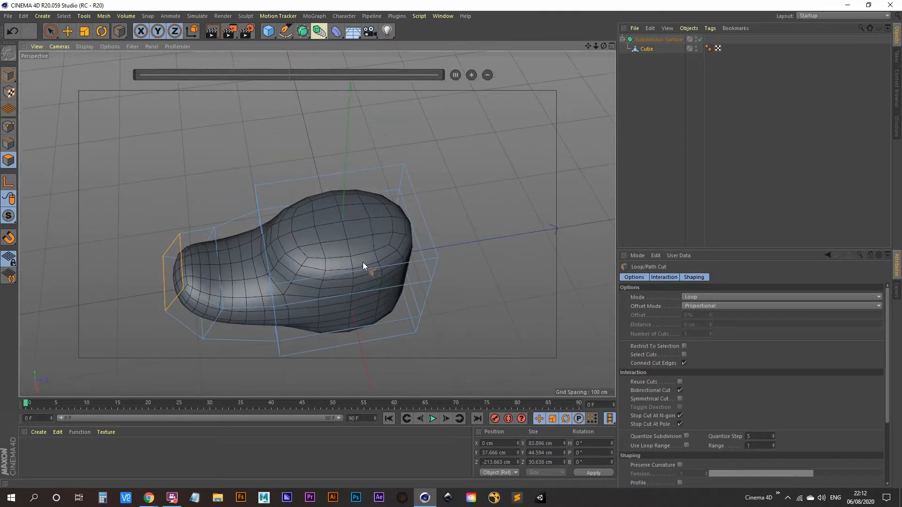
{"action": "left_click_drag", "start_coordinate": [325, 179], "coordinate": [312, 273], "text": "alt"}
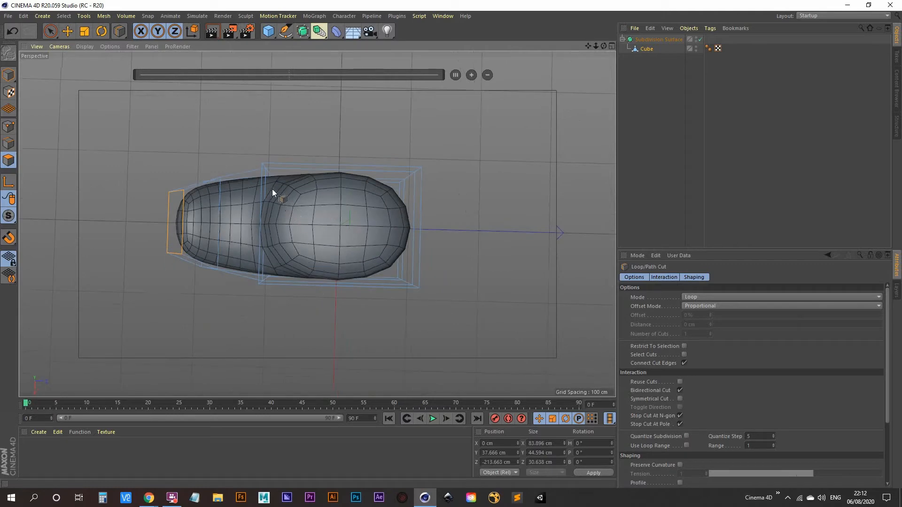
{"action": "left_click_drag", "start_coordinate": [369, 267], "coordinate": [413, 168], "text": "alt"}
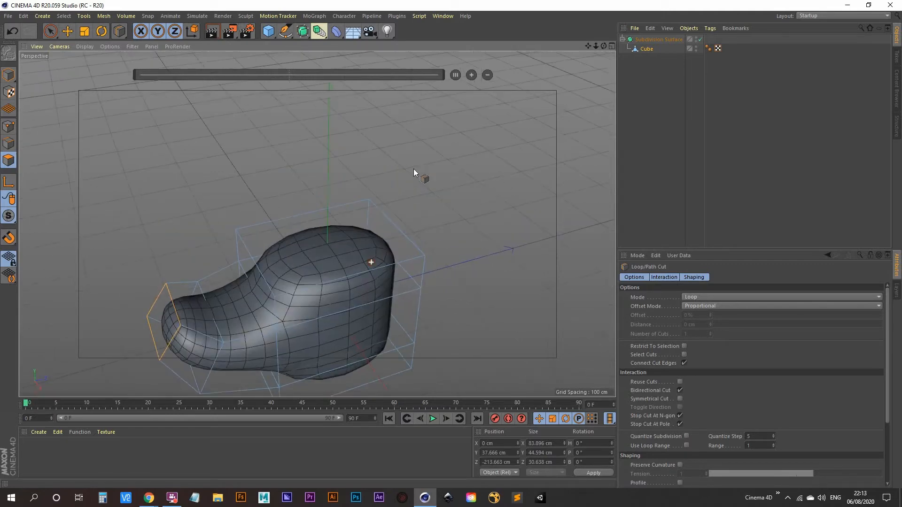
- Try a loop cut across the body at about 90%, spread it into two and then five even cuts, and undo them
{"action": "left_click", "coordinate": [413, 262]}
{"action": "left_click_drag", "start_coordinate": [413, 262], "coordinate": [317, 275], "text": "alt"}
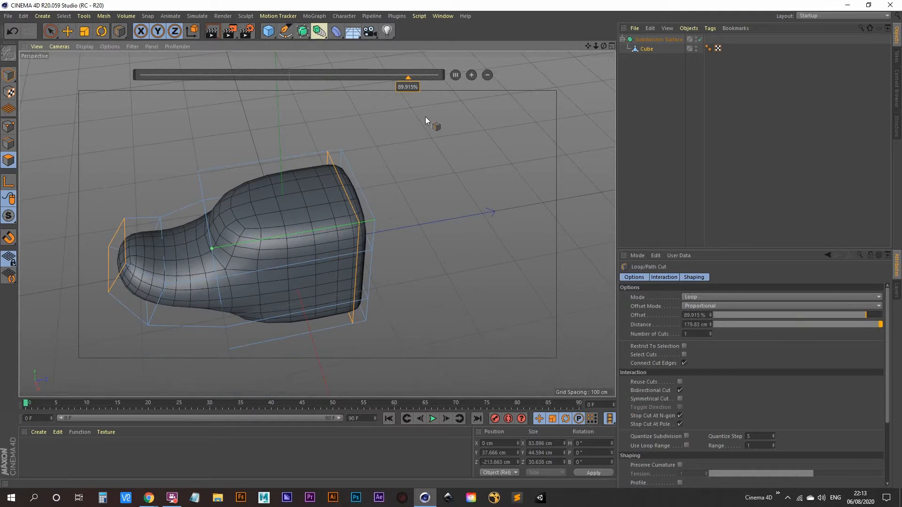
{"action": "left_click", "coordinate": [472, 75]}
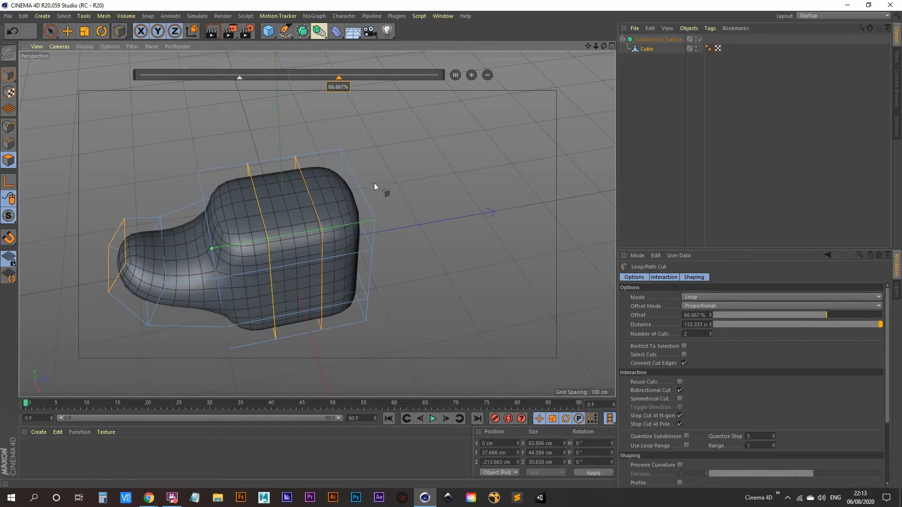
{"action": "left_click_drag", "start_coordinate": [295, 232], "coordinate": [231, 195], "text": "alt"}
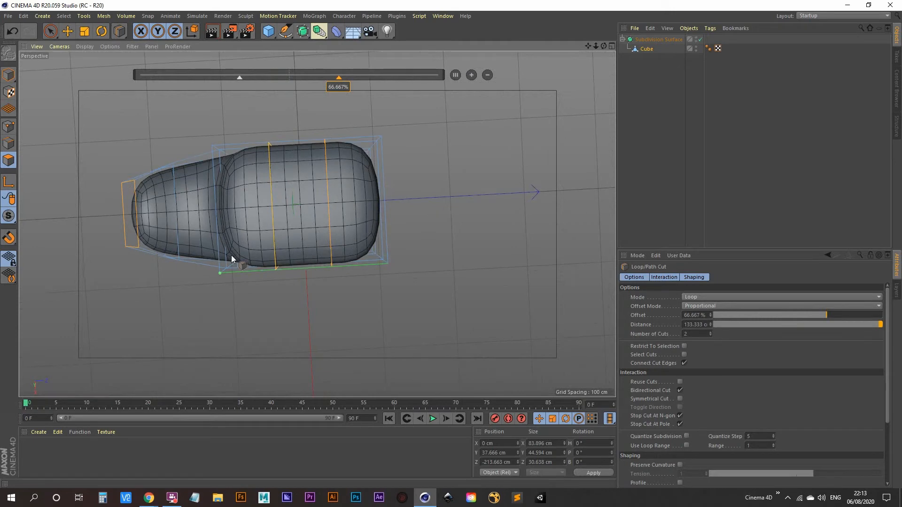
{"action": "left_click_drag", "start_coordinate": [347, 328], "coordinate": [342, 263], "text": "alt"}
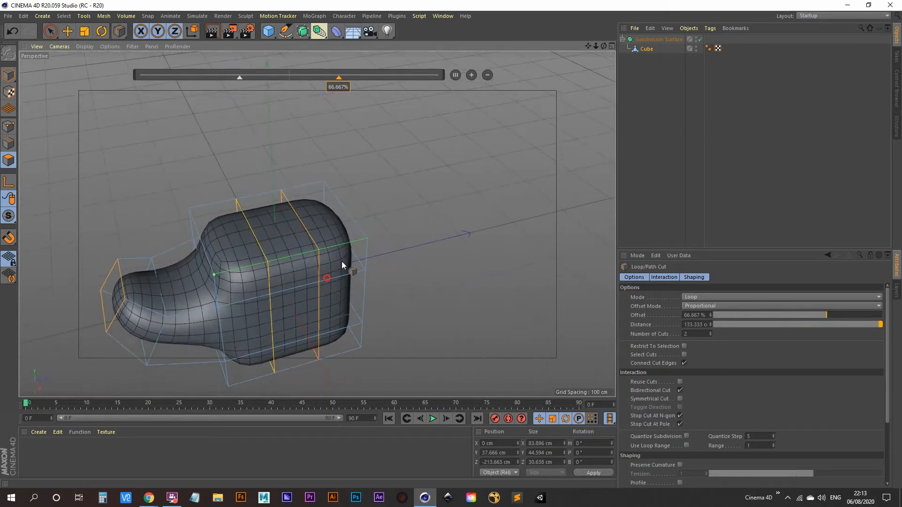
{"action": "left_click", "coordinate": [471, 75]}
{"action": "left_click", "coordinate": [472, 75]}
{"action": "left_click", "coordinate": [471, 75]}
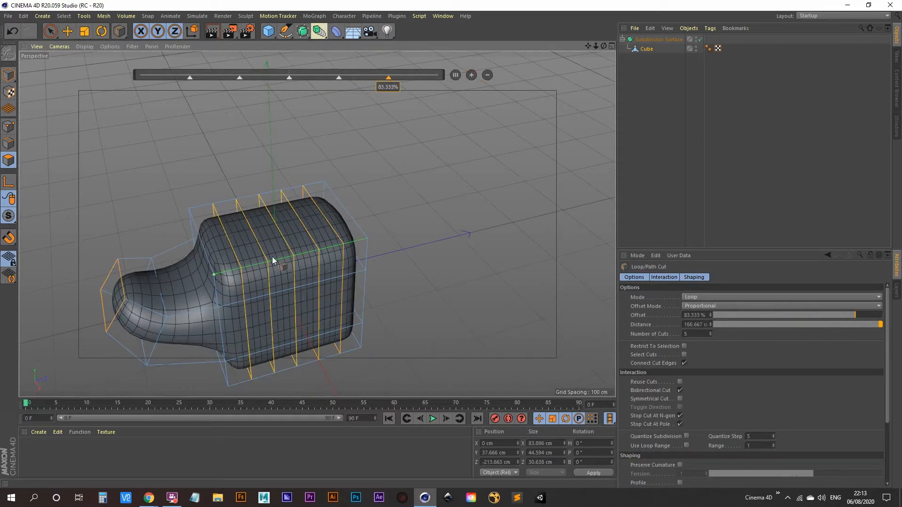
{"action": "key", "text": "ctrl+z"}
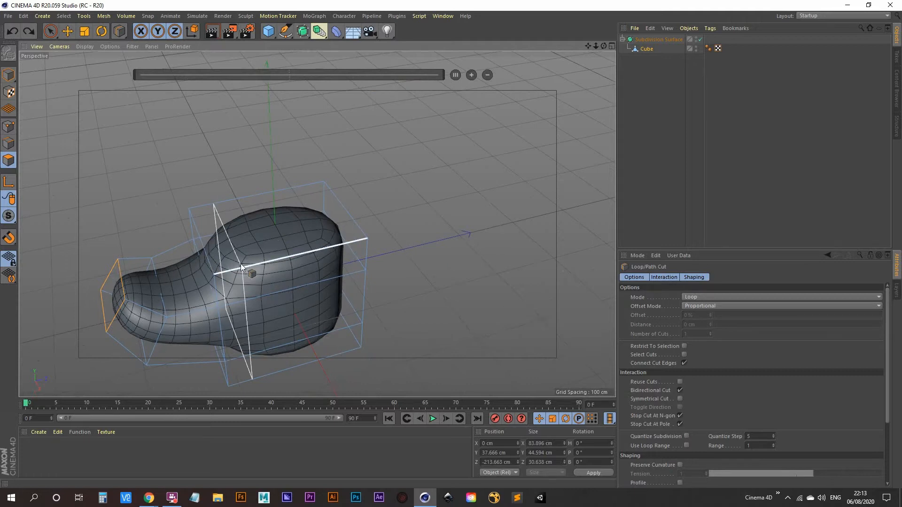
- Add two evenly spaced loop cuts across the length of the body and deselect the object
{"action": "left_click", "coordinate": [256, 265]}
{"action": "left_click", "coordinate": [471, 75]}
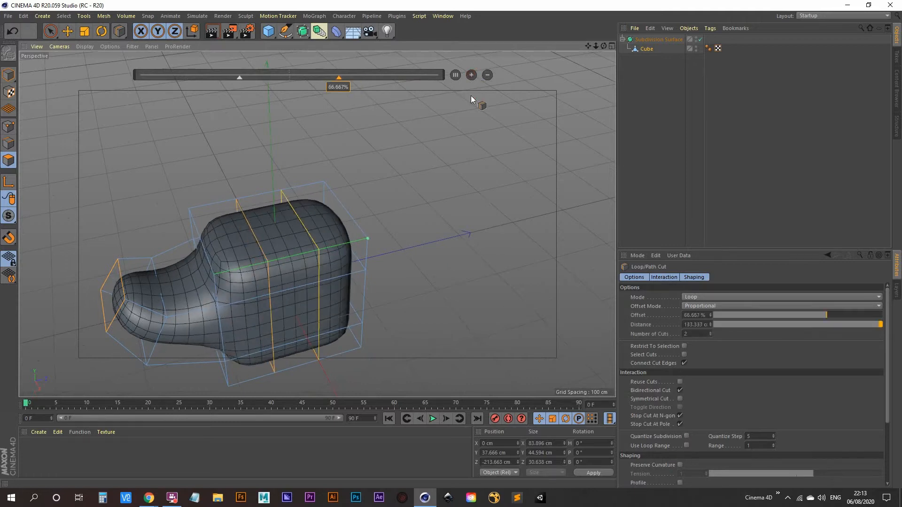
{"action": "left_click_drag", "start_coordinate": [375, 162], "coordinate": [315, 239], "text": "alt"}
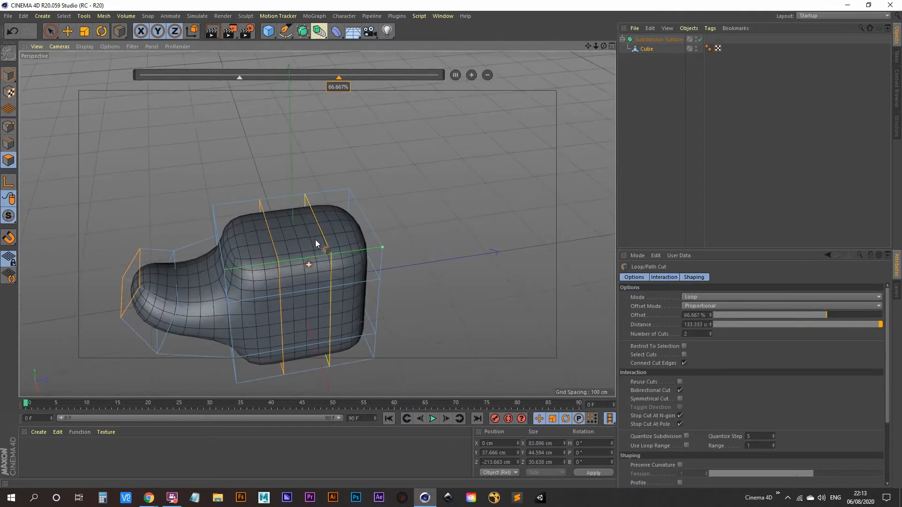
{"action": "left_click", "coordinate": [646, 108]}
{"action": "left_click_drag", "start_coordinate": [315, 286], "coordinate": [248, 287], "text": "alt"}
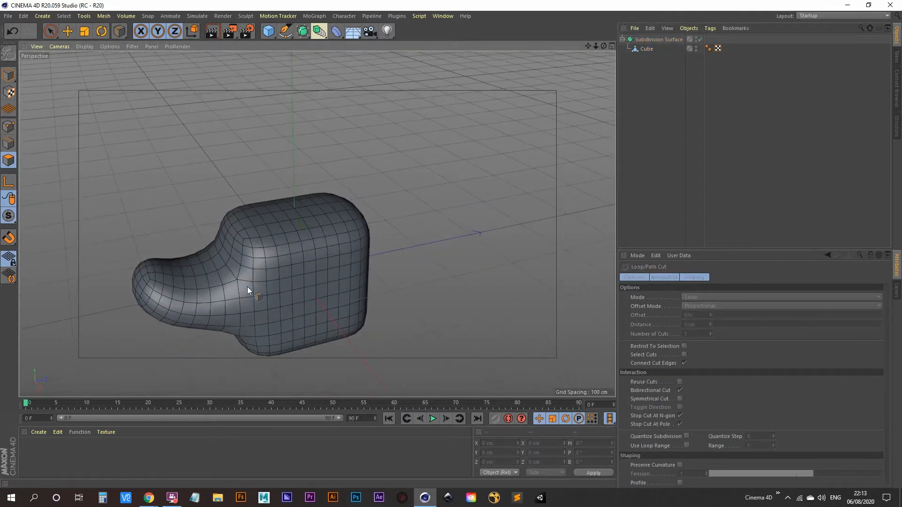
- Select all three polygons on top of the Cube's body with Live Selection in polygon mode
{"action": "left_click", "coordinate": [9, 159]}
{"action": "left_click", "coordinate": [647, 49]}
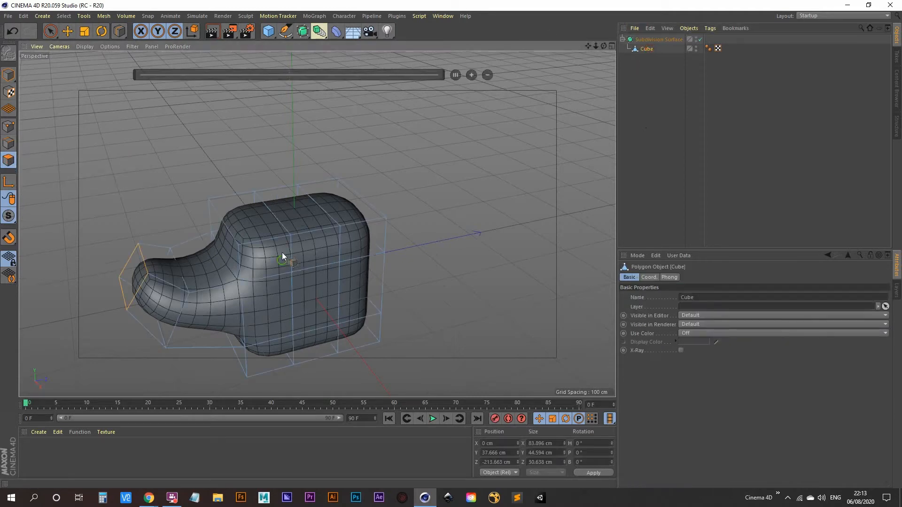
{"action": "left_click_drag", "start_coordinate": [283, 253], "coordinate": [249, 197], "text": "alt"}
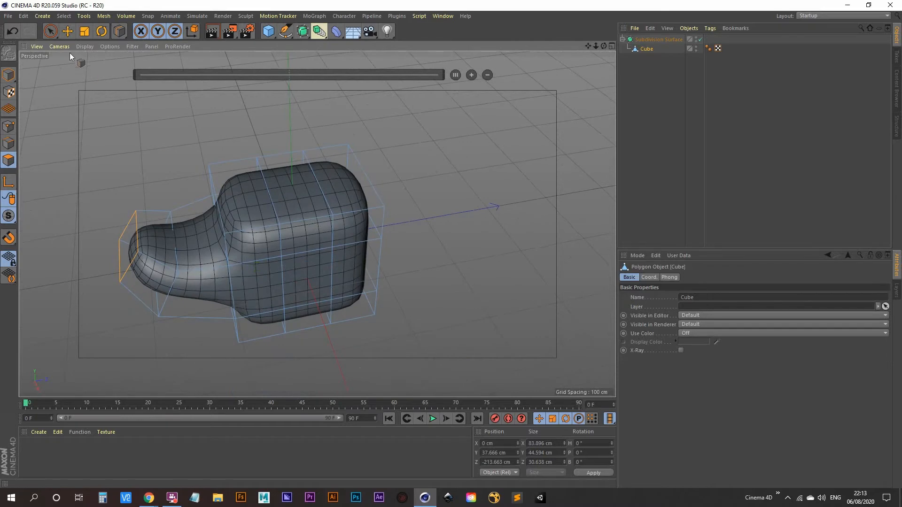
{"action": "left_click", "coordinate": [50, 33]}
{"action": "left_click", "coordinate": [277, 236]}
{"action": "left_click", "coordinate": [261, 204]}
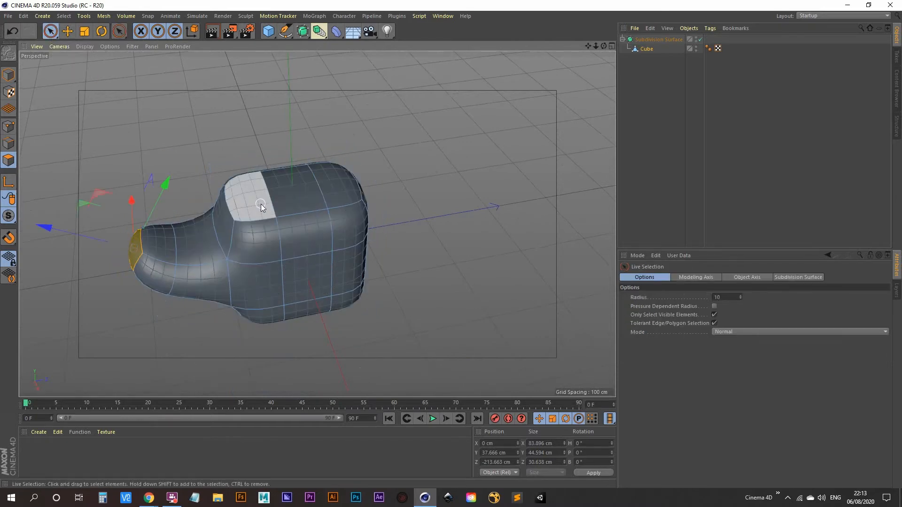
{"action": "left_click", "coordinate": [255, 202]}
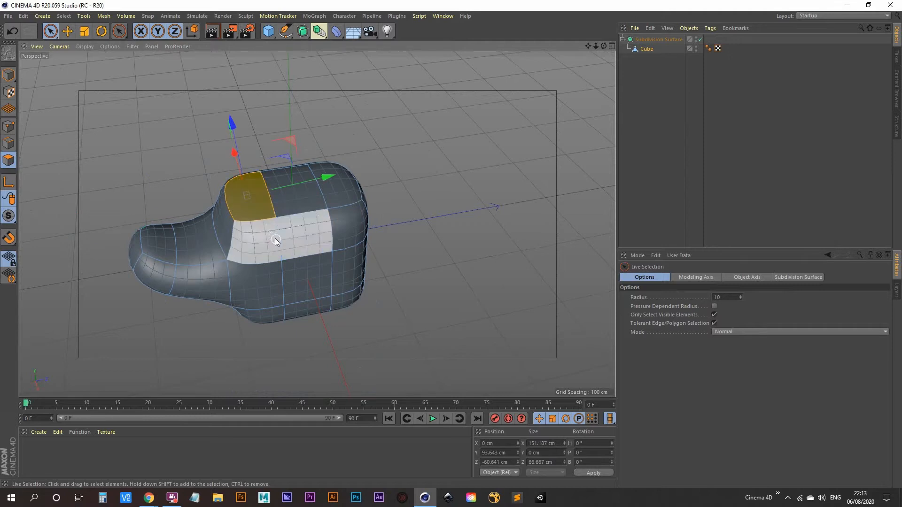
{"action": "middle_click_drag", "start_coordinate": [275, 238], "coordinate": [297, 225], "text": "alt"}
{"action": "left_click_drag", "start_coordinate": [297, 227], "coordinate": [319, 243], "text": "alt"}
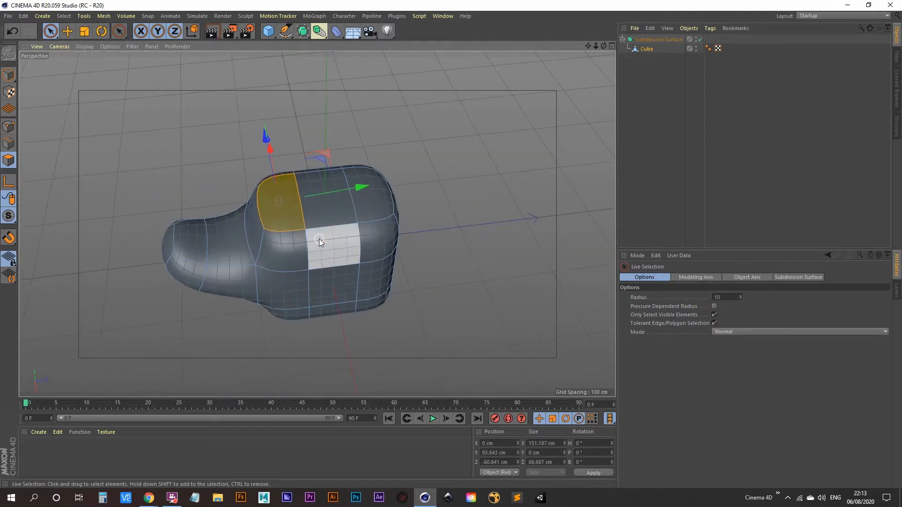
{"action": "left_click", "coordinate": [346, 210], "text": "shift"}
{"action": "left_click", "coordinate": [367, 203], "text": "shift"}
{"action": "left_click_drag", "start_coordinate": [356, 227], "coordinate": [350, 202], "text": "alt"}
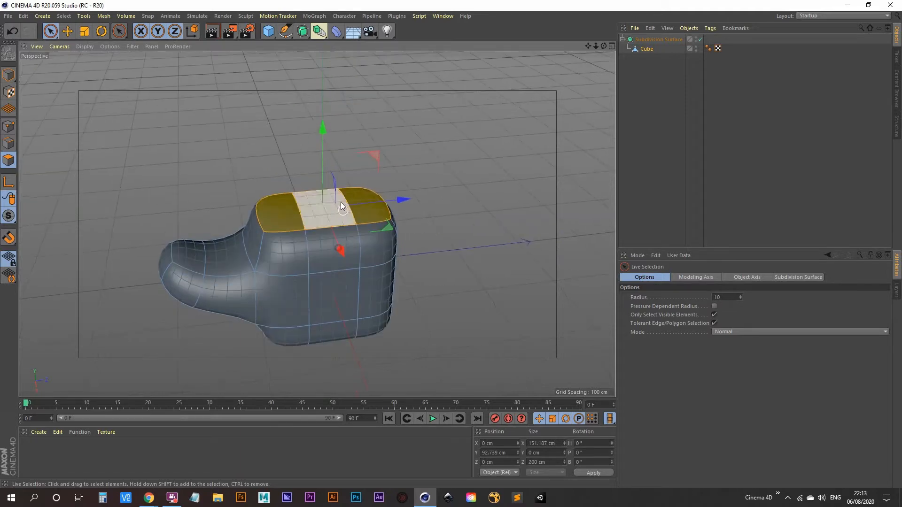
- Try pulling the three top polygons upward along Y to about 190 cm and undo it
{"action": "left_click_drag", "start_coordinate": [320, 136], "coordinate": [322, 69]}
{"action": "left_click_drag", "start_coordinate": [323, 150], "coordinate": [438, 219], "text": "alt"}
{"action": "left_click_drag", "start_coordinate": [303, 252], "coordinate": [358, 277], "text": "alt"}
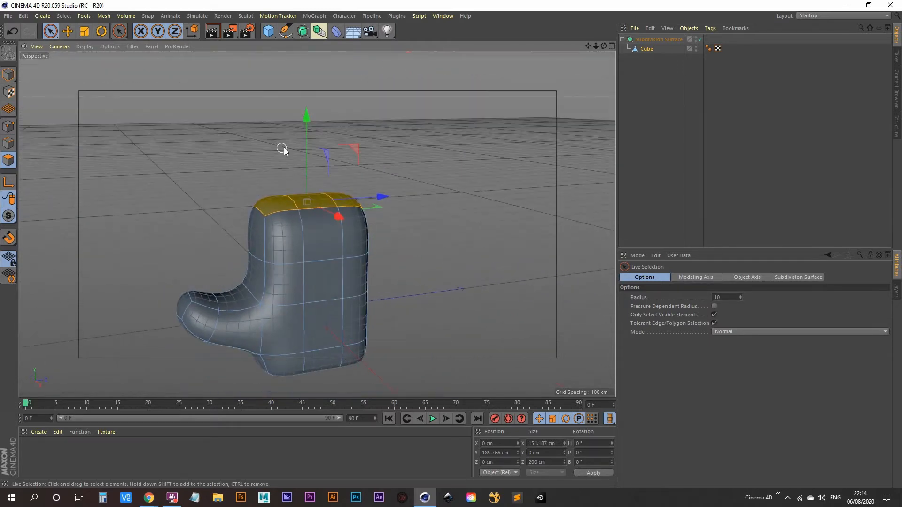
{"action": "key", "text": "ctrl+z"}
{"action": "middle_click_drag", "start_coordinate": [280, 253], "coordinate": [260, 225], "text": "alt"}
{"action": "left_click_drag", "start_coordinate": [260, 225], "coordinate": [274, 263], "text": "alt"}
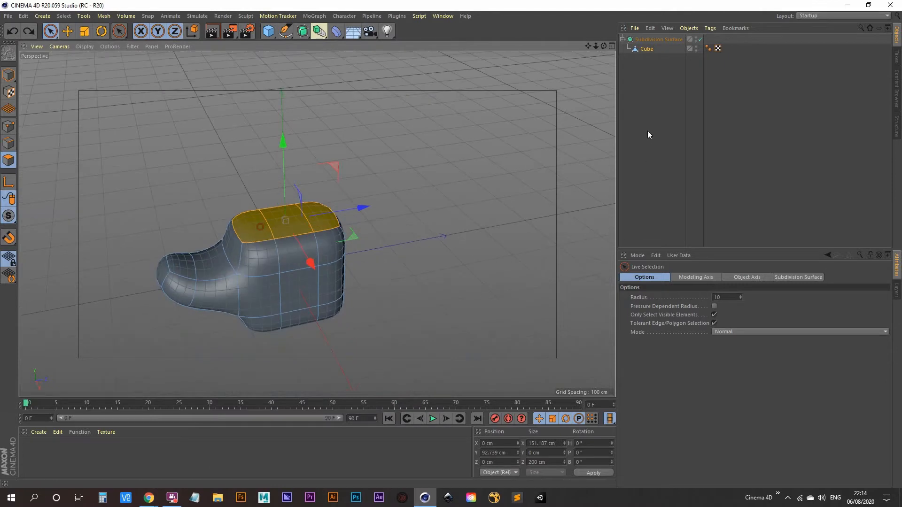
- Select only the body's top polygon nearest the arm on the Cube
{"action": "left_click", "coordinate": [649, 133]}
{"action": "left_click", "coordinate": [646, 49]}
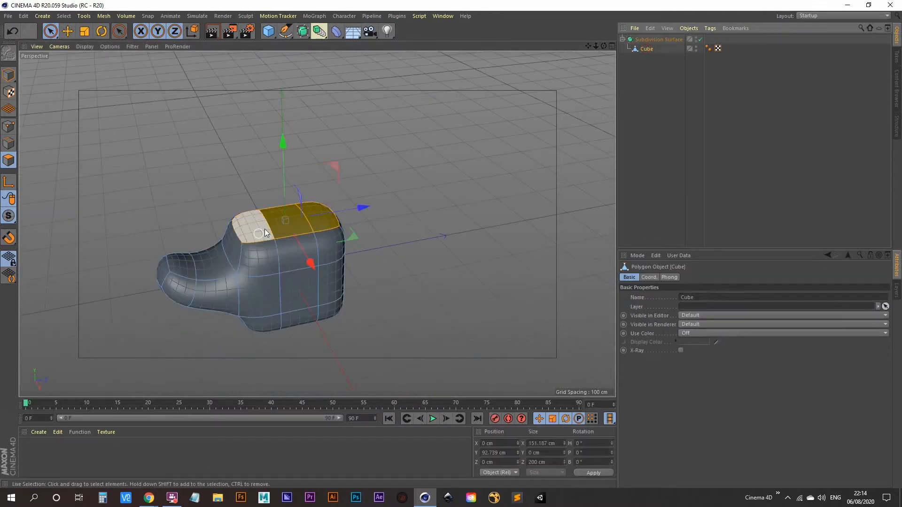
{"action": "left_click", "coordinate": [244, 231]}
{"action": "left_click_drag", "start_coordinate": [245, 231], "coordinate": [253, 249], "text": "alt"}
{"action": "scroll", "coordinate": [253, 248], "scroll_direction": "up", "scroll_amount": 3}
{"action": "scroll", "coordinate": [301, 253], "scroll_direction": "up", "scroll_amount": 3}
{"action": "middle_click_drag", "start_coordinate": [301, 251], "coordinate": [330, 199], "text": "alt"}
{"action": "left_click_drag", "start_coordinate": [331, 199], "coordinate": [257, 257], "text": "alt"}
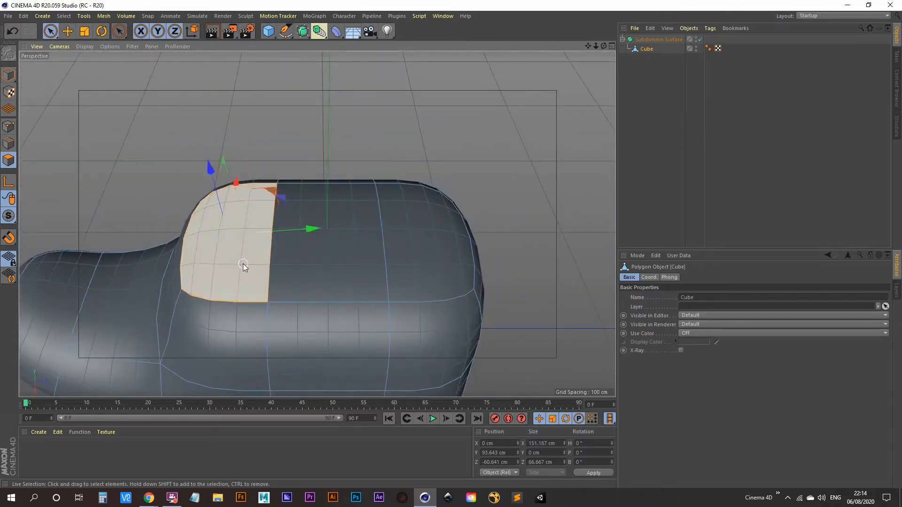
- Select the middle of the three top polygons and scale it along Z to about 51.7 cm
{"action": "scroll", "coordinate": [242, 264], "scroll_direction": "down", "scroll_amount": 4}
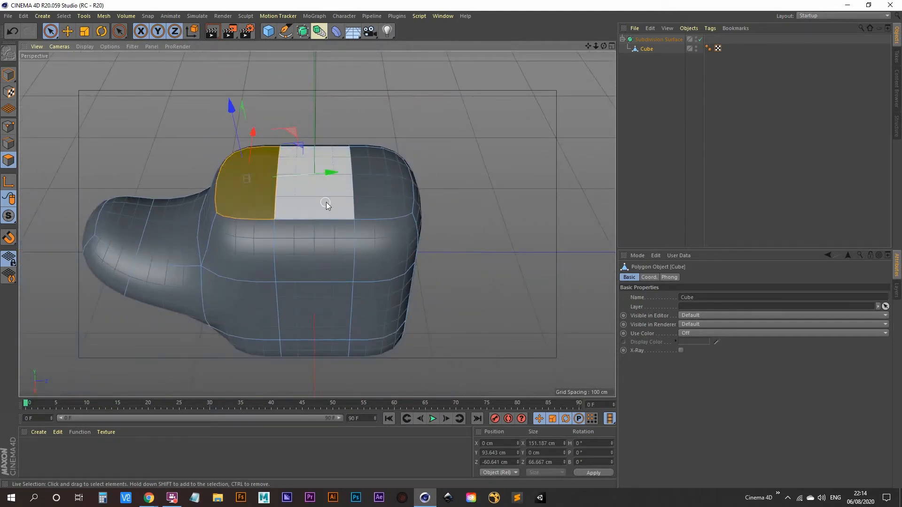
{"action": "left_click_drag", "start_coordinate": [373, 195], "coordinate": [292, 247], "text": "alt"}
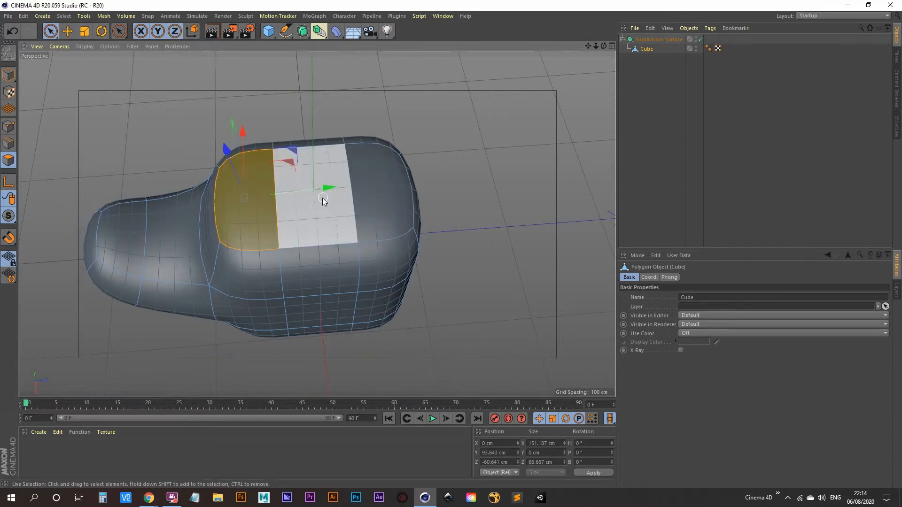
{"action": "left_click", "coordinate": [323, 221]}
{"action": "left_click", "coordinate": [85, 31]}
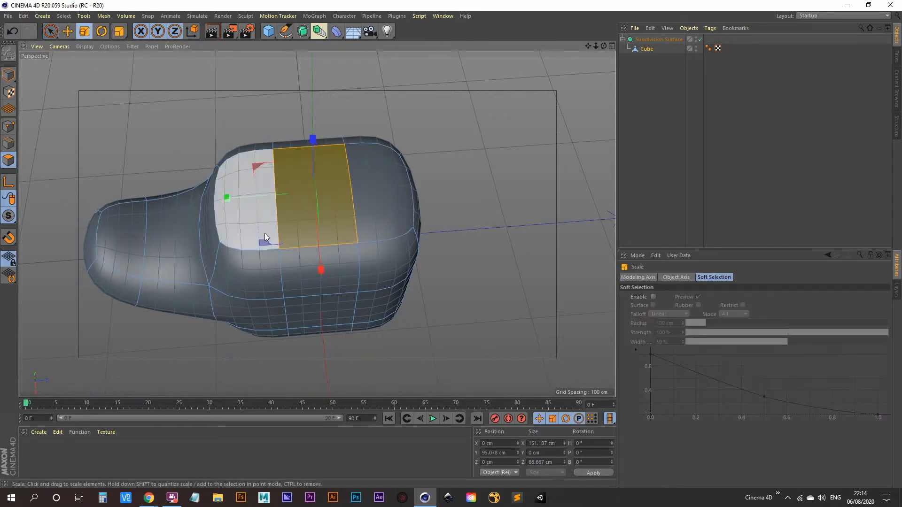
{"action": "left_click_drag", "start_coordinate": [230, 198], "coordinate": [317, 285]}
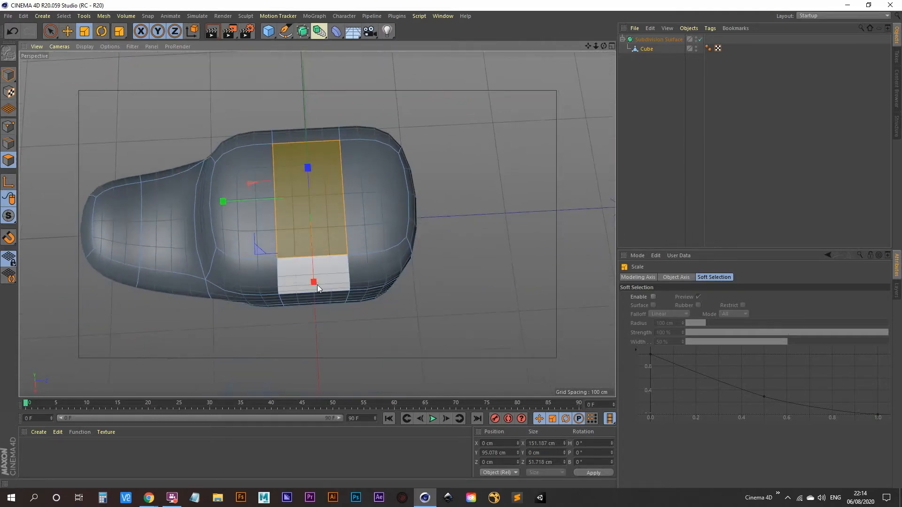
- Try Extrude Inner with a 0.3 cm offset on the body's top polygon nearest the arm
{"action": "left_click_drag", "start_coordinate": [367, 207], "coordinate": [346, 164], "text": "alt"}
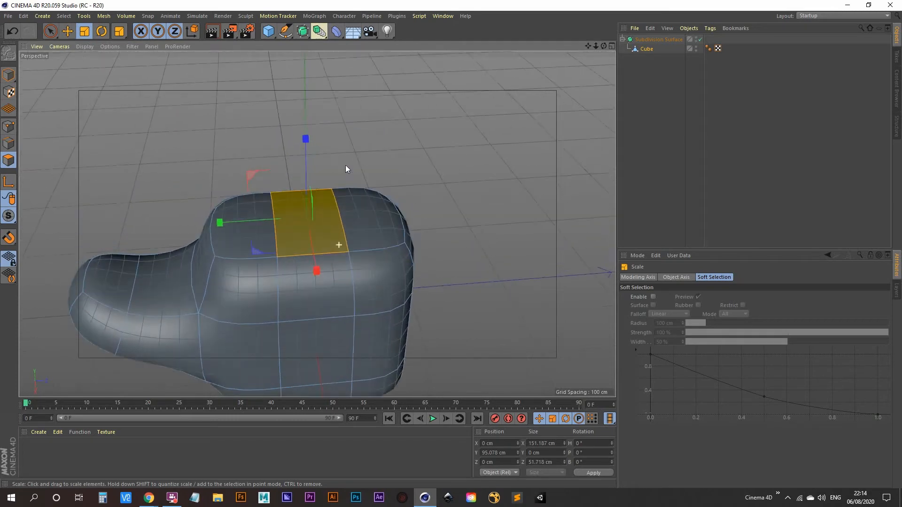
{"action": "left_click_drag", "start_coordinate": [316, 237], "coordinate": [330, 216], "text": "alt"}
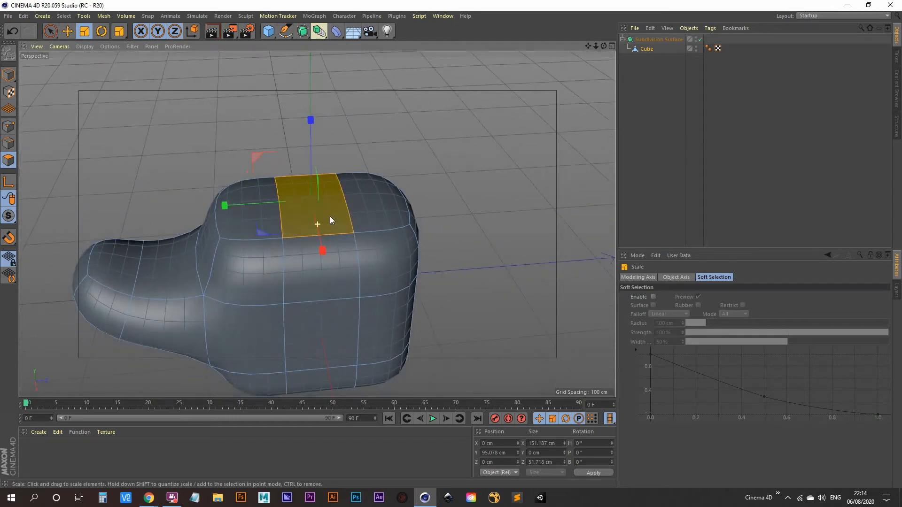
{"action": "left_click", "coordinate": [232, 220]}
{"action": "left_click_drag", "start_coordinate": [248, 226], "coordinate": [262, 266], "text": "alt"}
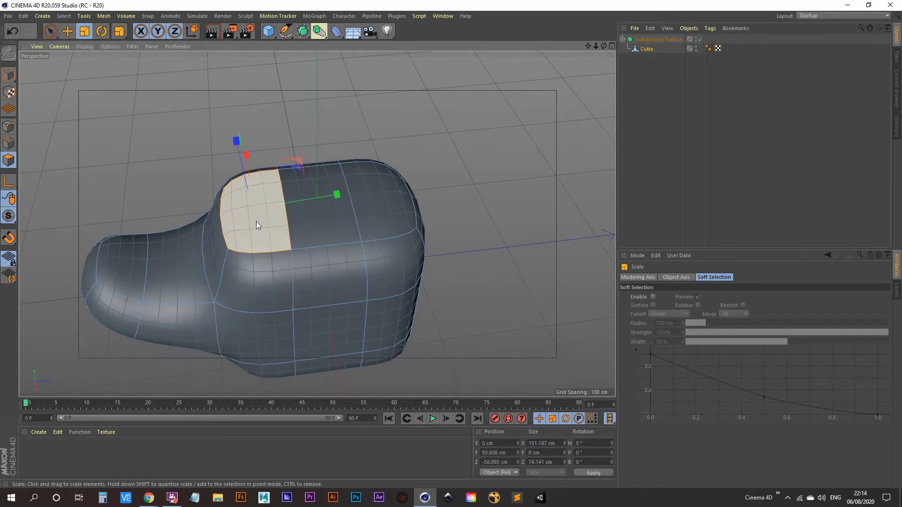
{"action": "key", "text": "i"}
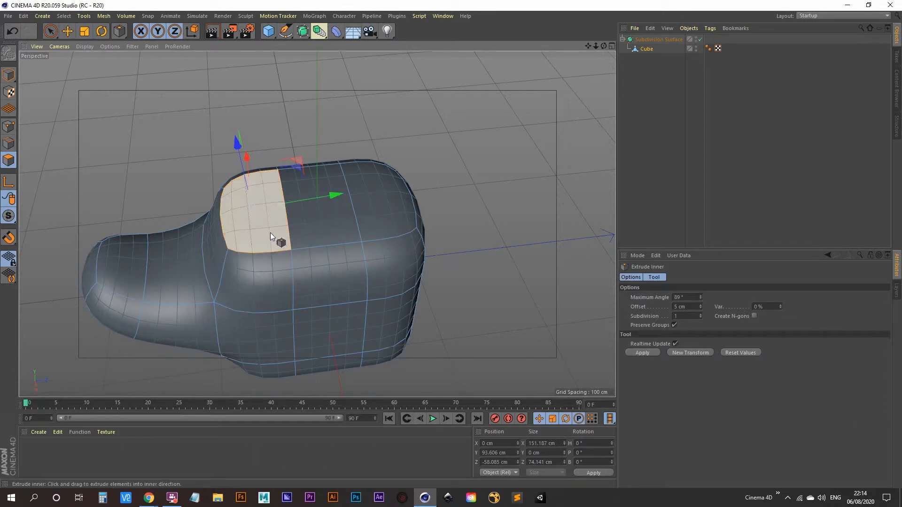
{"action": "left_click", "coordinate": [688, 306]}
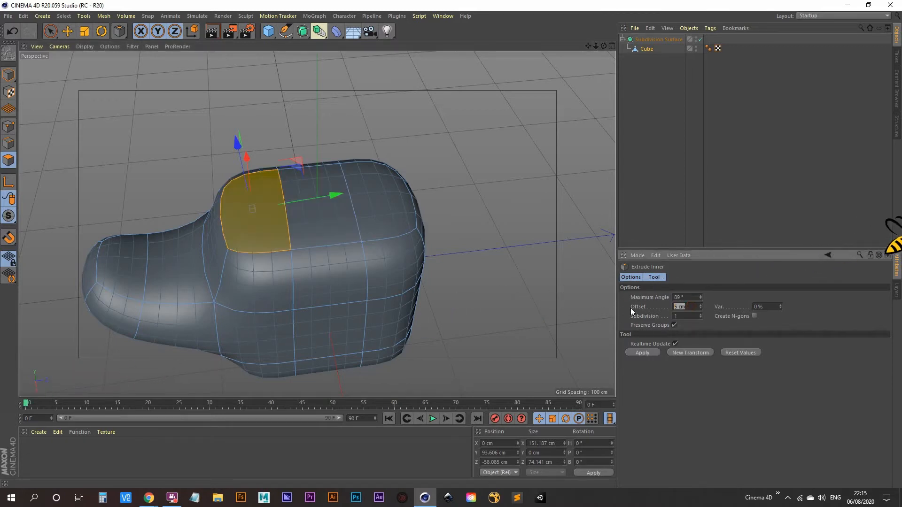
{"action": "type", "text": "0.3"}
{"action": "key", "text": "Return"}
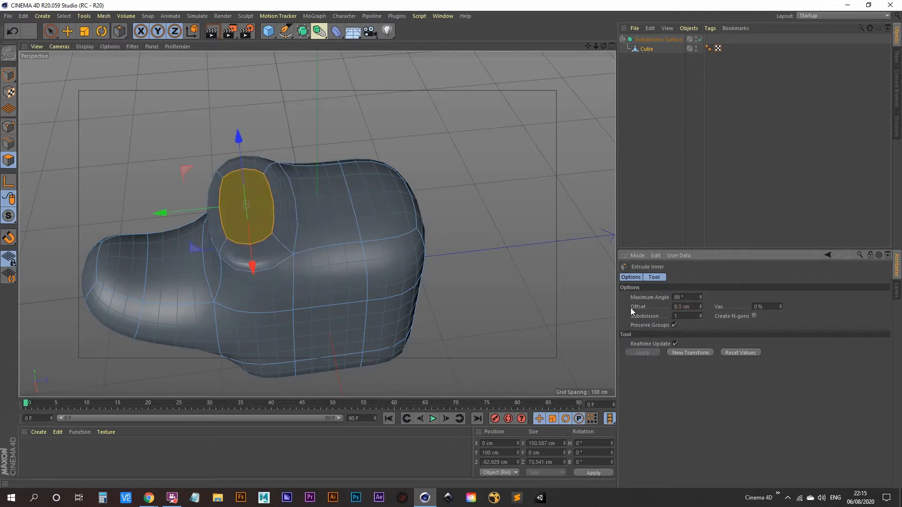
- Try Extrude Inner at 0.3 cm on the middle top polygon and undo both inner extrusions
{"action": "left_click", "coordinate": [320, 221]}
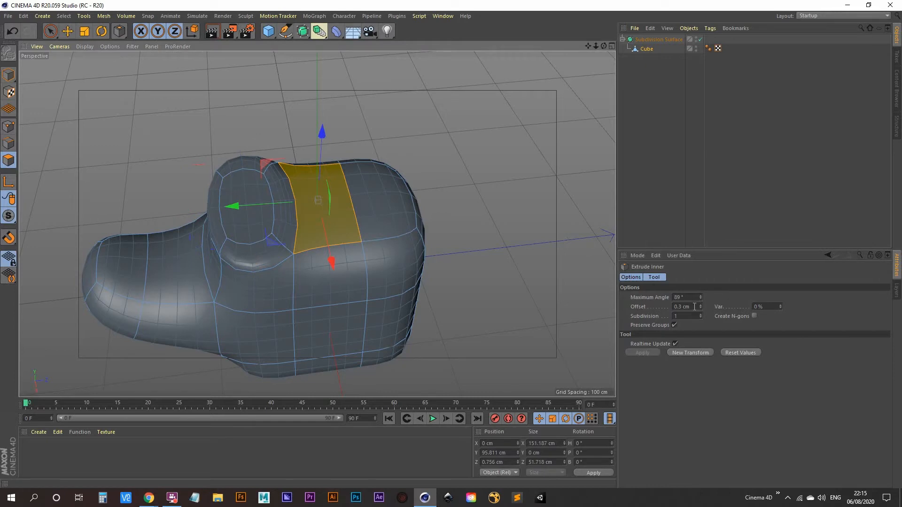
{"action": "left_click_drag", "start_coordinate": [694, 307], "coordinate": [608, 307]}
{"action": "type", "text": "0.3"}
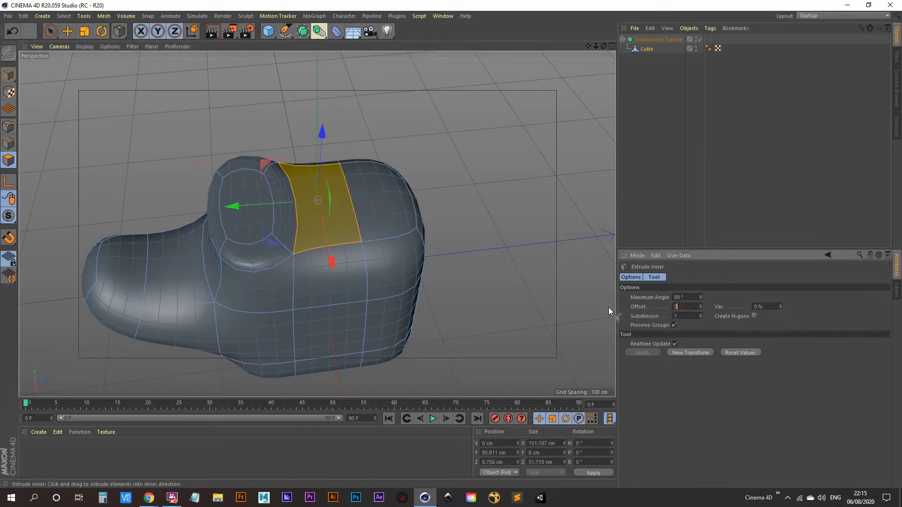
{"action": "key", "text": "Return"}
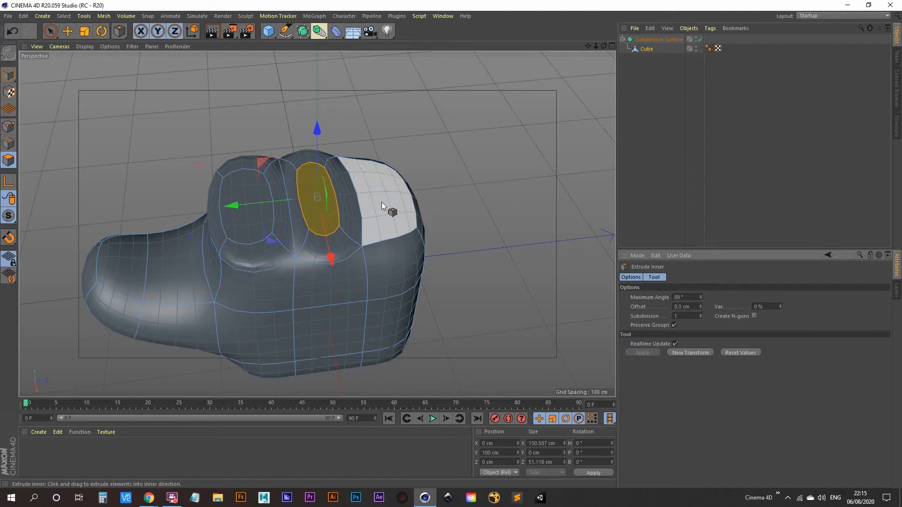
{"action": "left_click_drag", "start_coordinate": [306, 201], "coordinate": [296, 261], "text": "alt"}
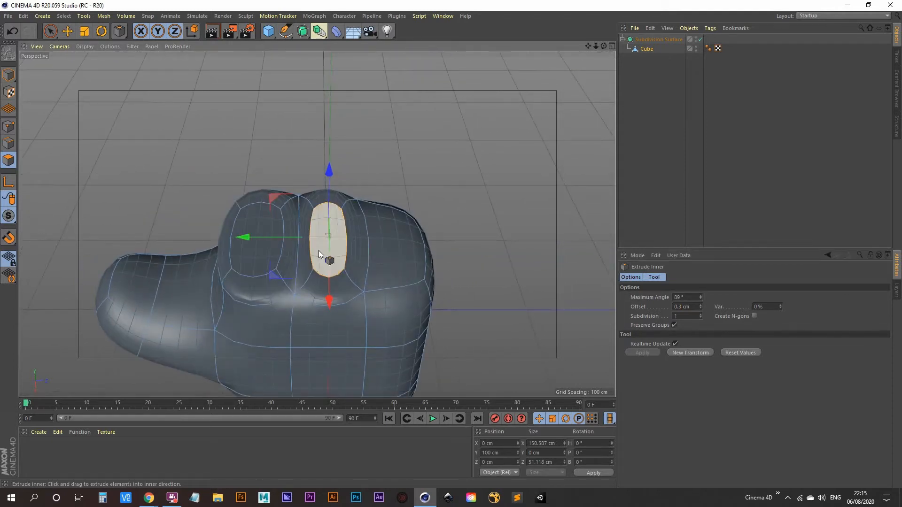
{"action": "left_click_drag", "start_coordinate": [329, 241], "coordinate": [326, 272], "text": "alt"}
{"action": "key", "text": "ctrl+z"}
{"action": "key", "text": "ctrl+z"}
{"action": "key", "text": "ctrl+z"}
- Reselect the middle top polygon with Live Selection and scale it along Z to about 58.6 cm
{"action": "left_click", "coordinate": [50, 32]}
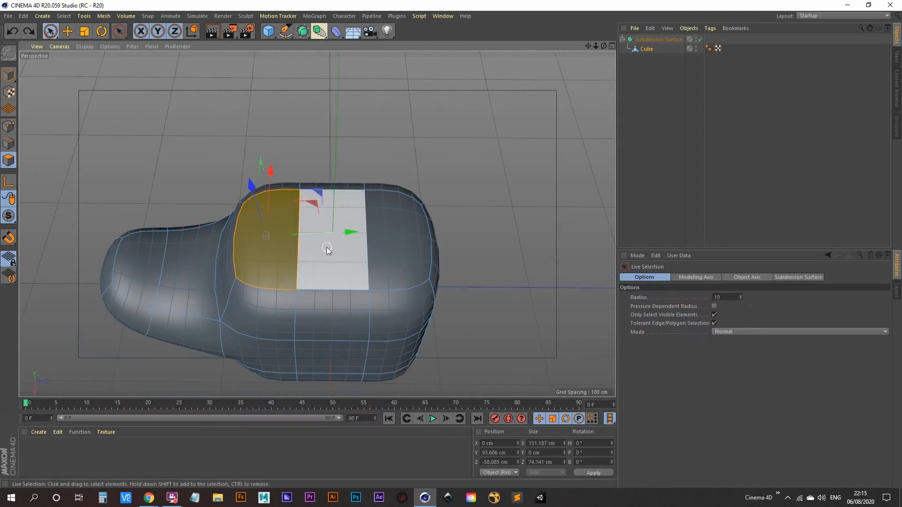
{"action": "left_click", "coordinate": [326, 249]}
{"action": "left_click", "coordinate": [85, 31]}
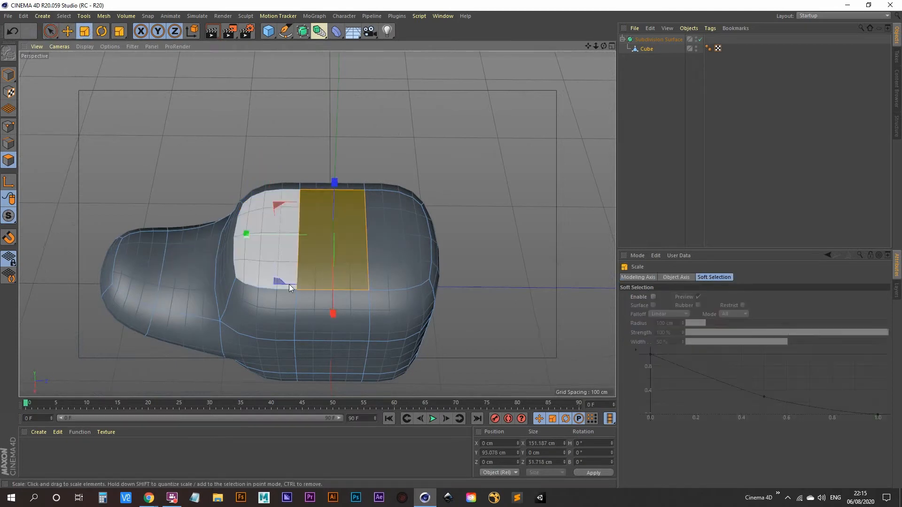
{"action": "left_click_drag", "start_coordinate": [245, 237], "coordinate": [306, 298]}
- Inset the top polygon nearest the arm using Extrude Inner with a 0.3 cm offset
{"action": "left_click", "coordinate": [235, 272]}
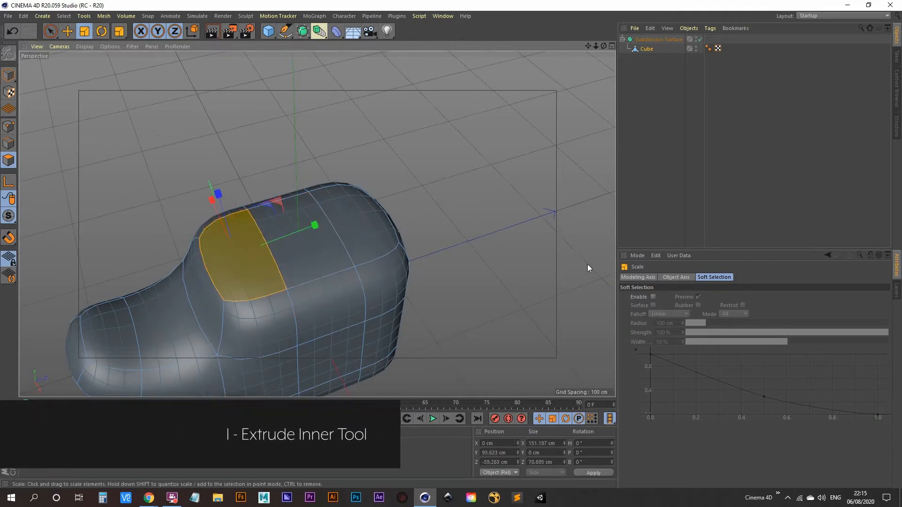
{"action": "type", "text": "i"}
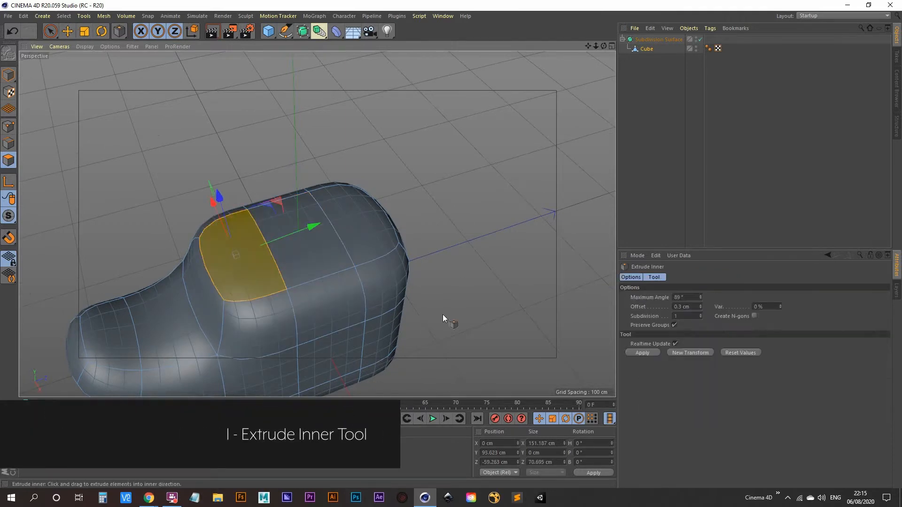
{"action": "type", "text": "0"}
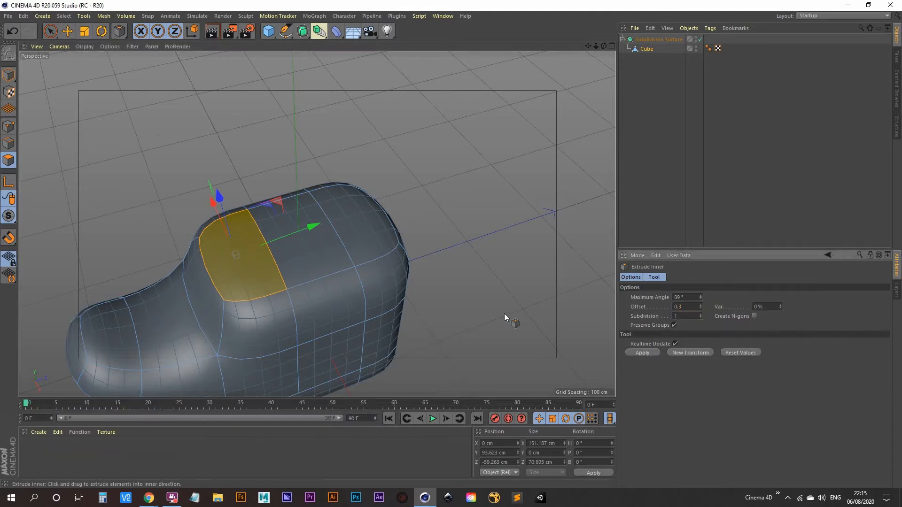
{"action": "key", "text": "Return"}
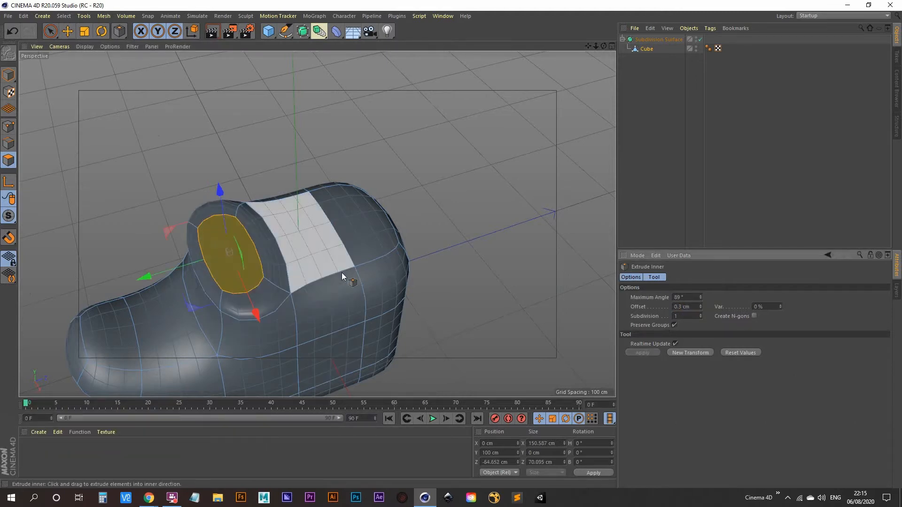
- Inset the middle top polygon using Extrude Inner with a 0.3 cm offset
{"action": "left_click", "coordinate": [314, 250]}
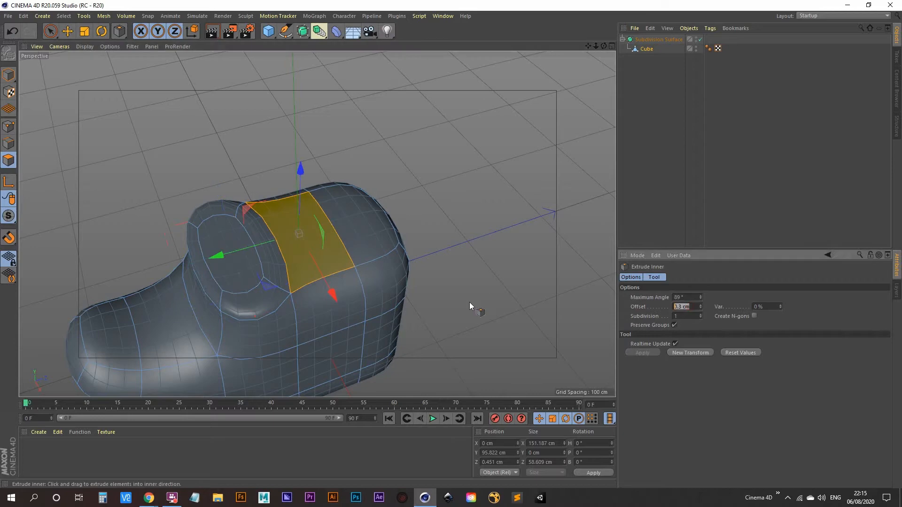
{"action": "type", "text": "0.3"}
{"action": "key", "text": "Return"}
- Inset the top polygon farthest from the arm using Extrude Inner with a 0.3 cm offset
{"action": "left_click_drag", "start_coordinate": [354, 261], "coordinate": [285, 256], "text": "alt"}
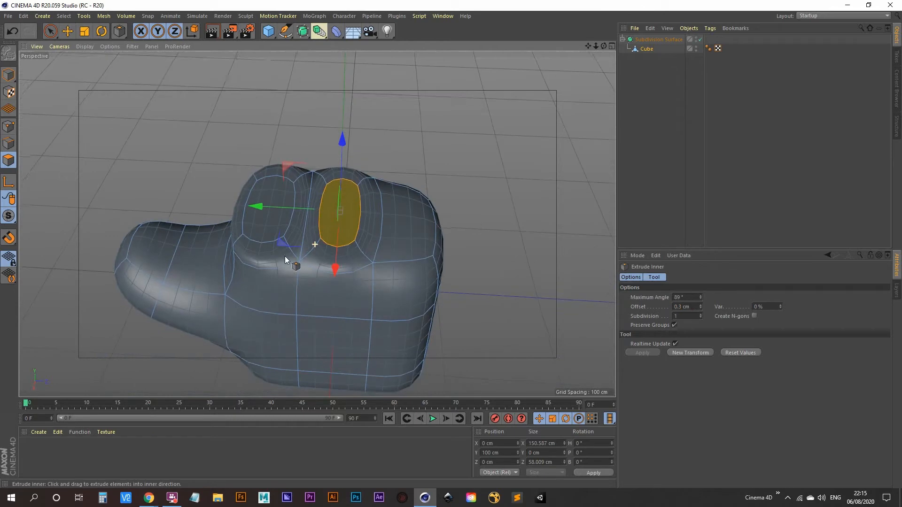
{"action": "left_click", "coordinate": [407, 221]}
{"action": "left_click_drag", "start_coordinate": [695, 306], "coordinate": [355, 297]}
{"action": "type", "text": ".3"}
{"action": "key", "text": "Return"}
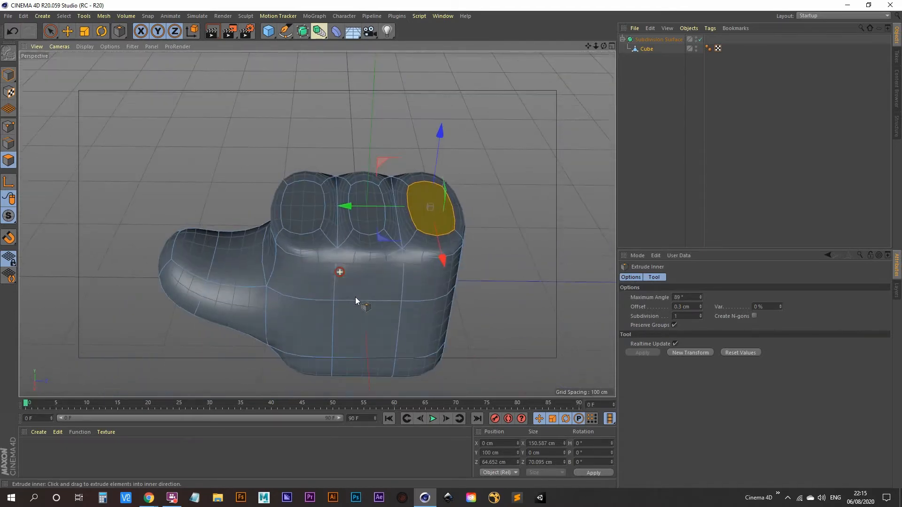
- Select the three inset top polygons together with Live Selection, and deselect the object
{"action": "left_click", "coordinate": [50, 31]}
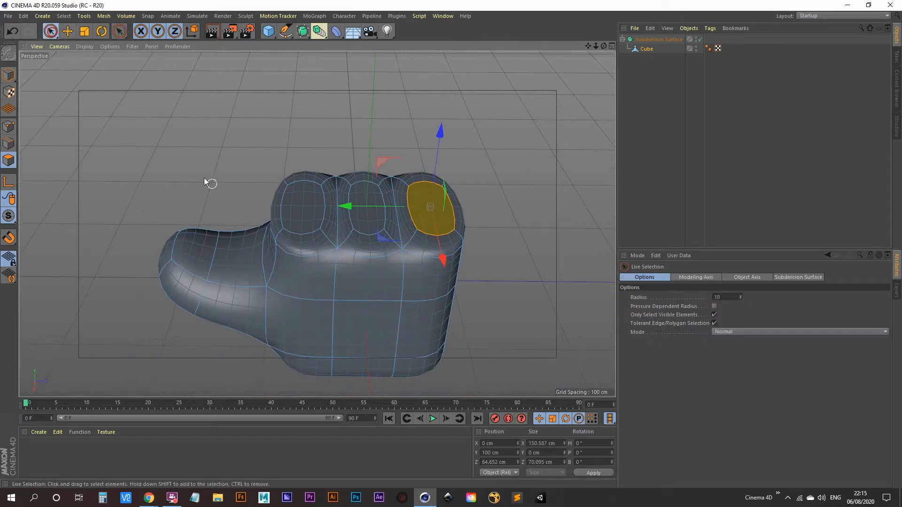
{"action": "left_click", "coordinate": [300, 208]}
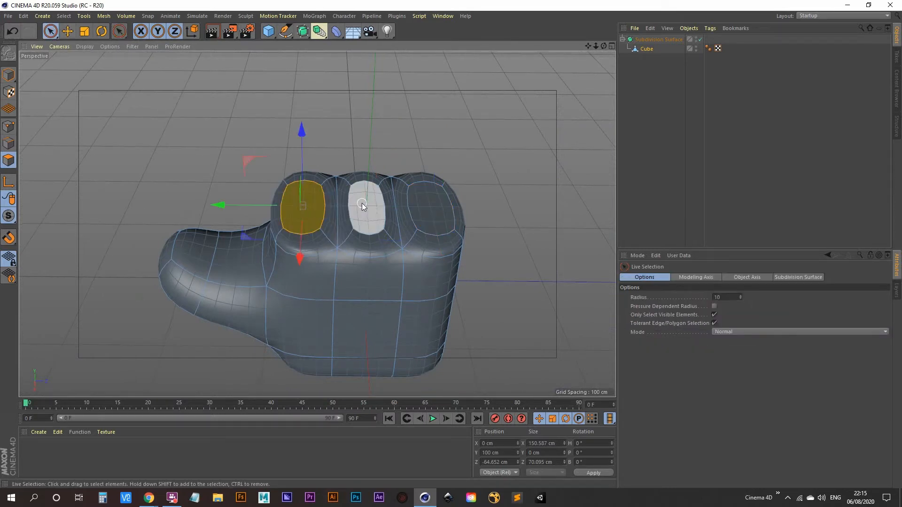
{"action": "left_click", "coordinate": [362, 204], "text": "shift"}
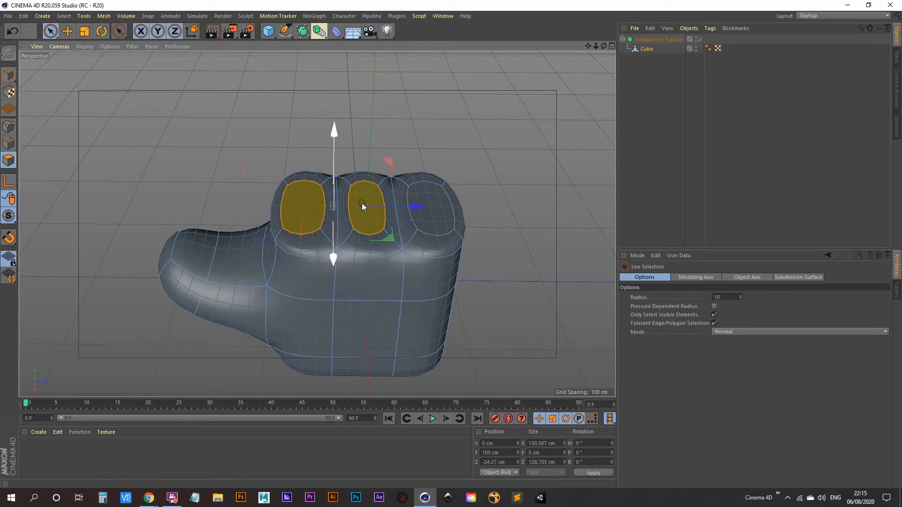
{"action": "left_click", "coordinate": [432, 199], "text": "shift"}
{"action": "left_click_drag", "start_coordinate": [433, 201], "coordinate": [385, 320], "text": "alt"}
{"action": "left_click", "coordinate": [646, 126]}
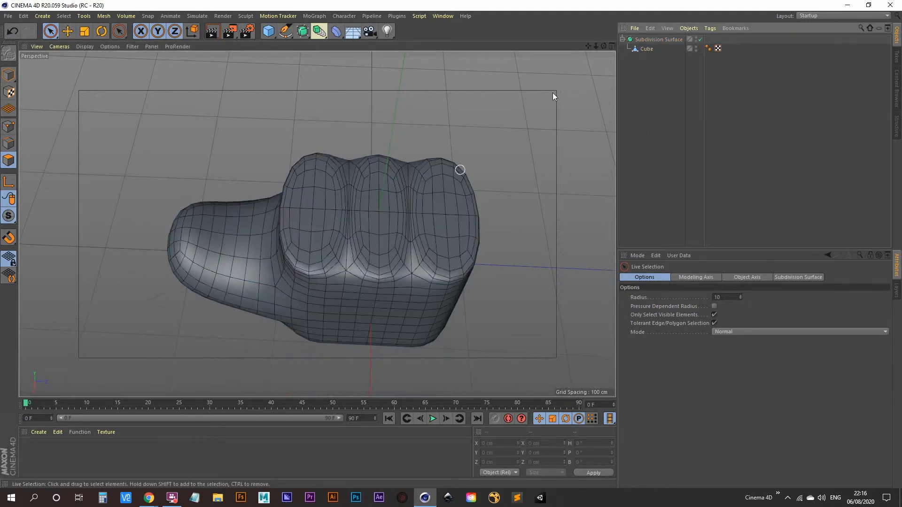
- Select the middle inset polygon on the Cube and scale it along Z to about 64.2 cm
{"action": "left_click", "coordinate": [644, 49]}
{"action": "left_click", "coordinate": [385, 224]}
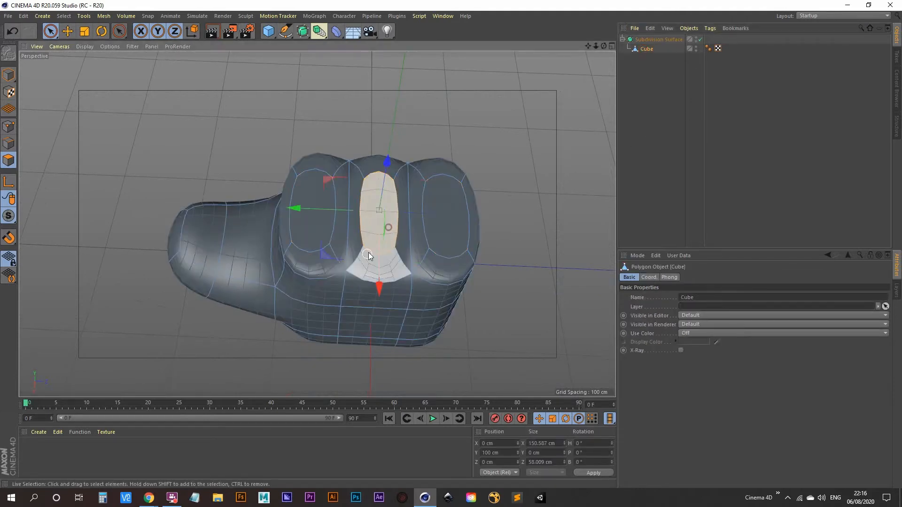
{"action": "middle_click_drag", "start_coordinate": [367, 249], "coordinate": [358, 206], "text": "alt"}
{"action": "left_click_drag", "start_coordinate": [358, 205], "coordinate": [353, 176], "text": "alt"}
{"action": "left_click", "coordinate": [85, 31]}
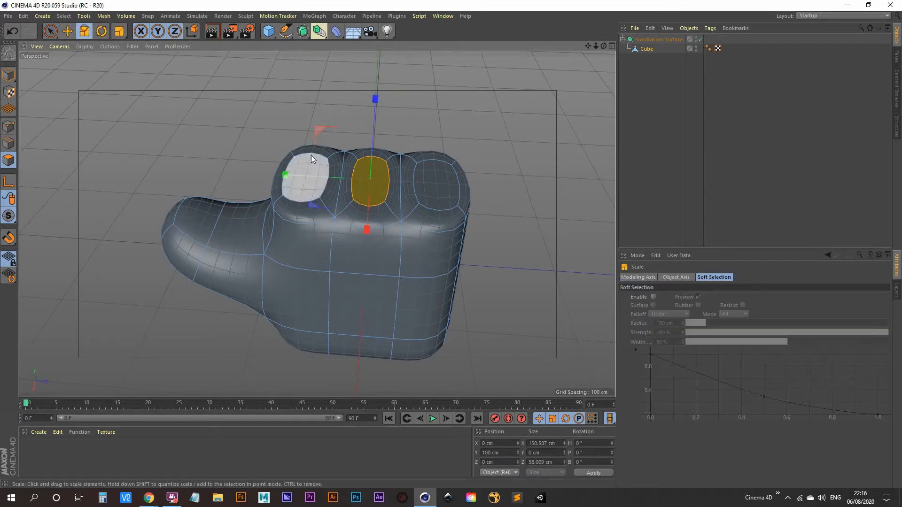
{"action": "left_click_drag", "start_coordinate": [286, 175], "coordinate": [279, 178]}
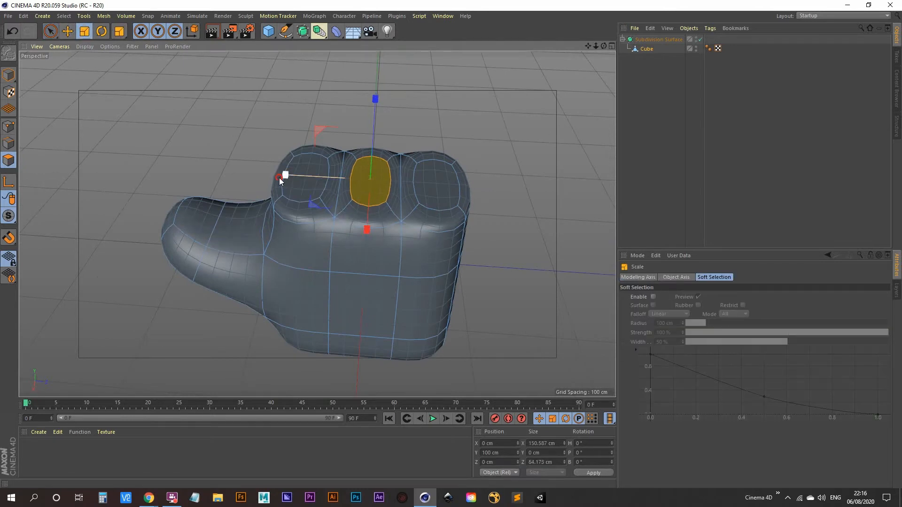
{"action": "left_click", "coordinate": [444, 195]}
{"action": "left_click_drag", "start_coordinate": [348, 178], "coordinate": [359, 177]}
- Extrude the middle inset polygon straight upward to a Y position of about 178 cm
{"action": "left_click_drag", "start_coordinate": [359, 178], "coordinate": [311, 277], "text": "alt"}
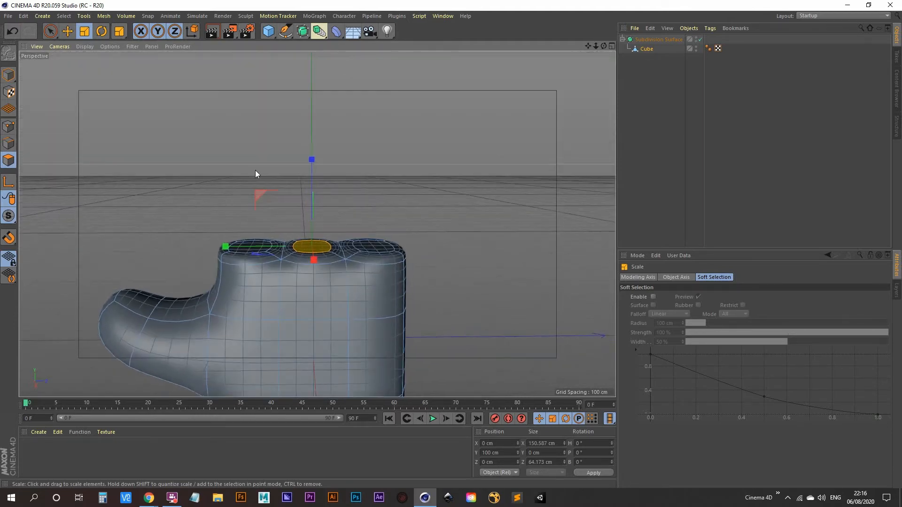
{"action": "key", "text": "e"}
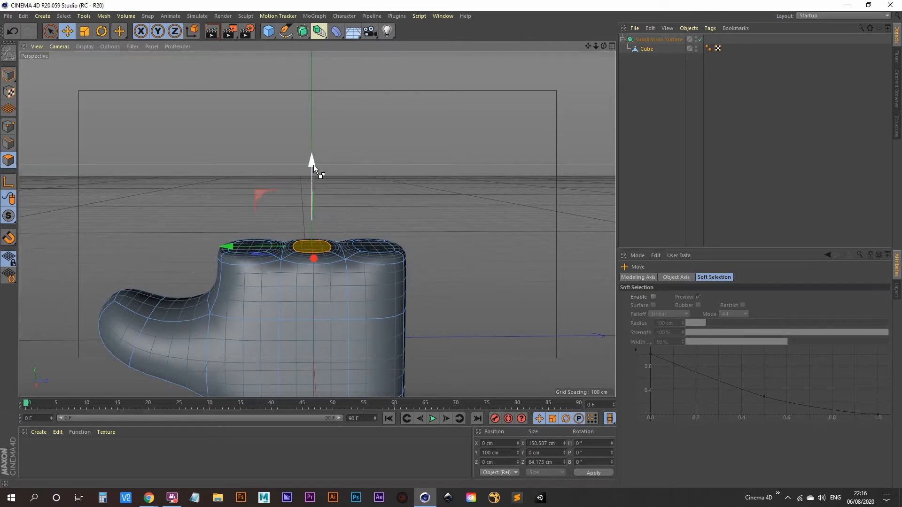
{"action": "left_click_drag", "start_coordinate": [313, 165], "coordinate": [311, 75]}
- Extrude the tip of the middle finger upward again to a Y position of about 272 cm
{"action": "middle_click_drag", "start_coordinate": [302, 248], "coordinate": [303, 201], "text": "alt"}
{"action": "left_click_drag", "start_coordinate": [303, 201], "coordinate": [286, 281], "text": "alt"}
{"action": "left_click_drag", "start_coordinate": [365, 215], "coordinate": [310, 282], "text": "alt"}
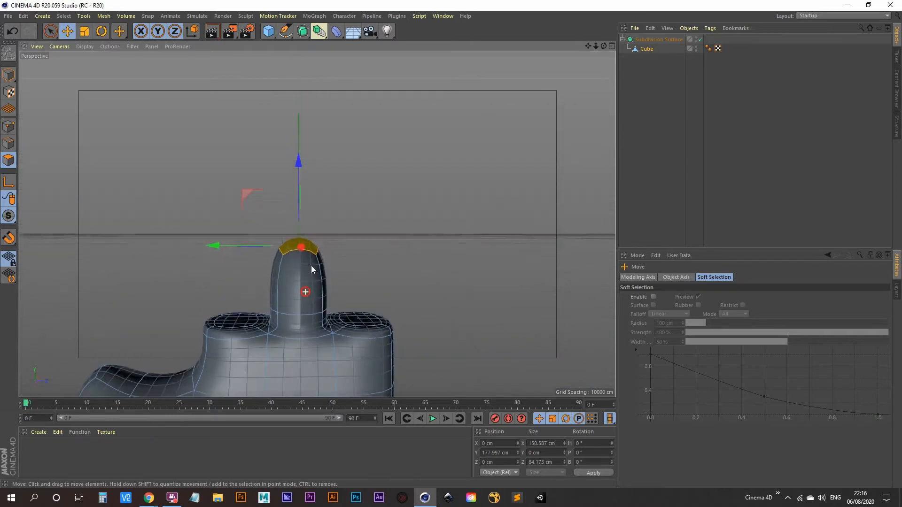
{"action": "left_click_drag", "start_coordinate": [300, 166], "coordinate": [295, 81]}
{"action": "left_click_drag", "start_coordinate": [288, 153], "coordinate": [300, 285], "text": "alt"}
{"action": "left_click_drag", "start_coordinate": [341, 195], "coordinate": [298, 278], "text": "alt"}
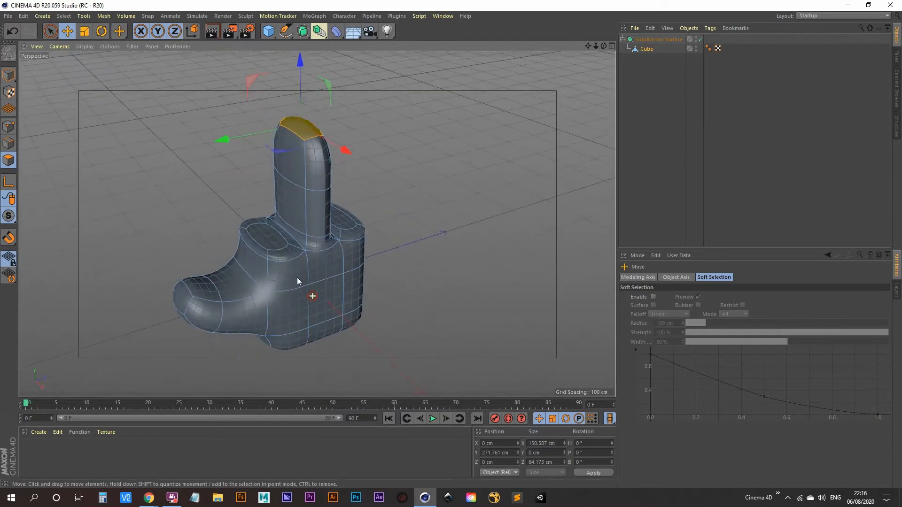
- Extrude the inset polygon nearest the thumb straight upward to a Y position of about 176 cm
{"action": "left_click", "coordinate": [272, 236]}
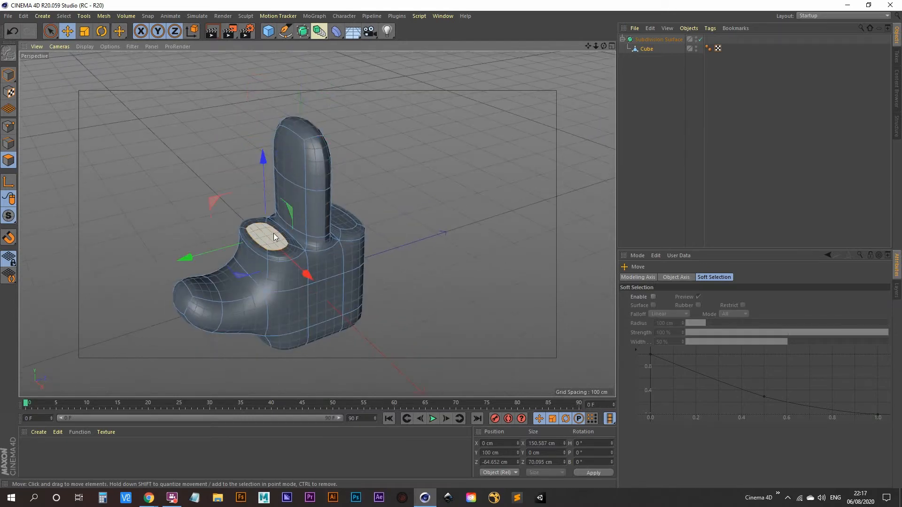
{"action": "left_click_drag", "start_coordinate": [263, 158], "coordinate": [262, 108]}
{"action": "left_click_drag", "start_coordinate": [320, 264], "coordinate": [273, 211], "text": "alt"}
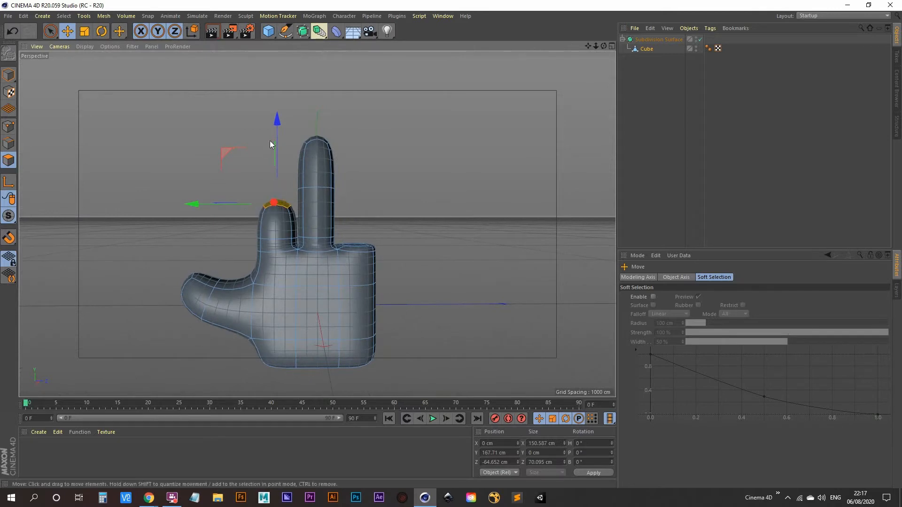
{"action": "left_click_drag", "start_coordinate": [277, 127], "coordinate": [276, 120]}
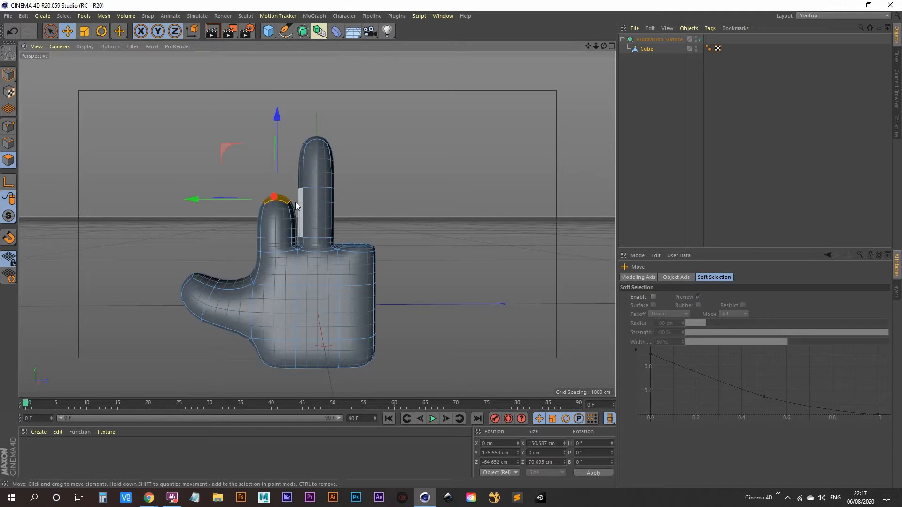
- Extrude the tip of the finger next to the thumb upward again to a Y position of about 257 cm
{"action": "mouse_move", "coordinate": [295, 202]}
{"action": "left_mouse_down", "text": "alt"}
{"action": "mouse_move", "coordinate": [292, 227]}
{"action": "mouse_move", "coordinate": [299, 193]}
{"action": "left_mouse_up", "text": "alt"}
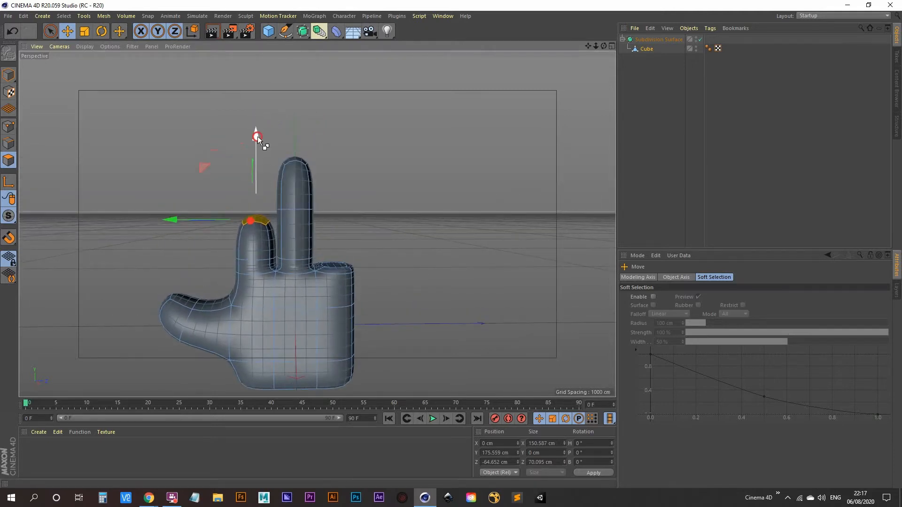
{"action": "left_click_drag", "start_coordinate": [258, 136], "coordinate": [258, 87]}
{"action": "middle_click_drag", "start_coordinate": [276, 202], "coordinate": [276, 191], "text": "alt"}
{"action": "left_click_drag", "start_coordinate": [275, 201], "coordinate": [279, 218], "text": "alt"}
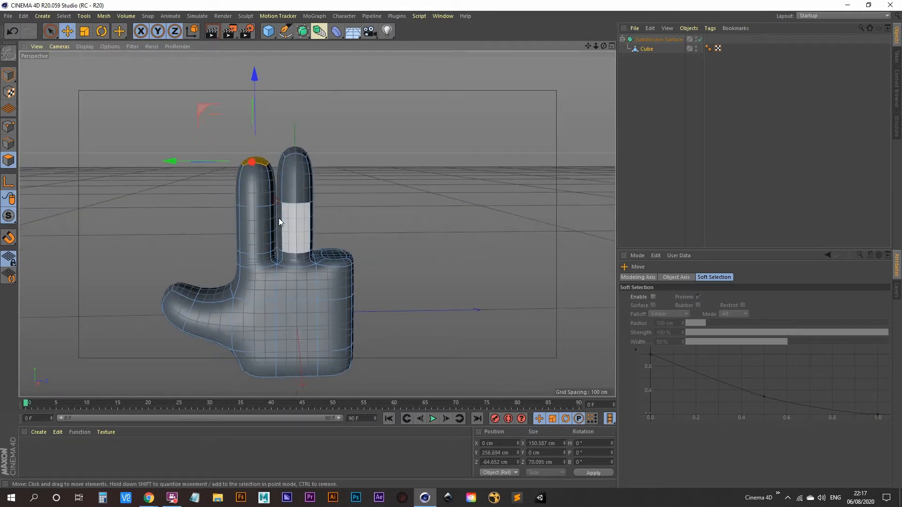
- Extrude the inset polygon farthest from the thumb upward to a Y position of about 179 cm
{"action": "left_click", "coordinate": [328, 252]}
{"action": "left_click_drag", "start_coordinate": [336, 173], "coordinate": [332, 126]}
{"action": "mouse_move", "coordinate": [338, 231]}
{"action": "left_mouse_down", "text": "alt"}
{"action": "mouse_move", "coordinate": [321, 219]}
{"action": "mouse_move", "coordinate": [337, 216]}
{"action": "left_mouse_up", "text": "alt"}
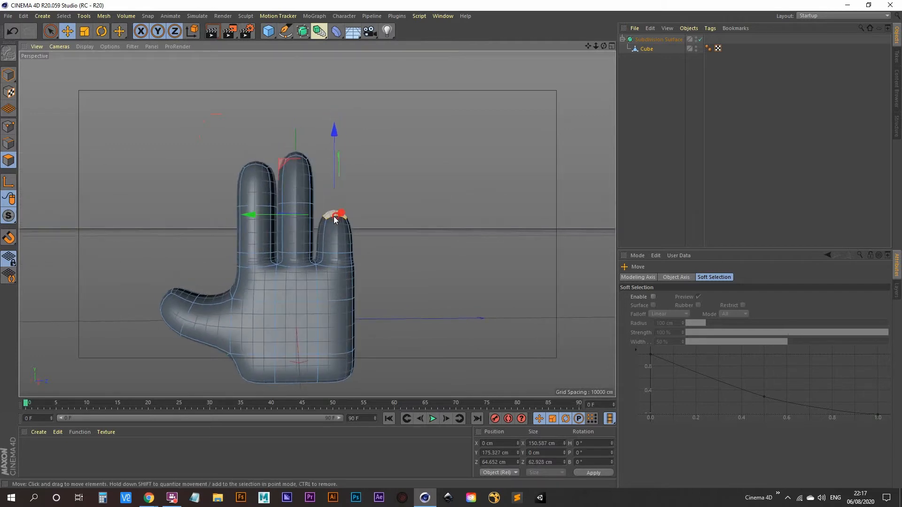
{"action": "left_click_drag", "start_coordinate": [268, 209], "coordinate": [324, 207], "text": "alt"}
{"action": "left_click_drag", "start_coordinate": [331, 146], "coordinate": [331, 143]}
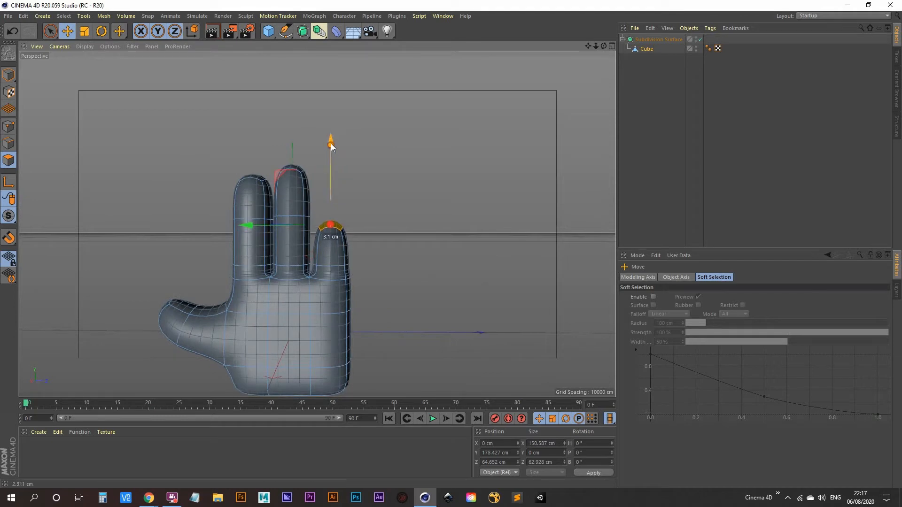
- Extrude the outer finger's tip upward a second time to a Y position of about 239 cm
{"action": "left_click_drag", "start_coordinate": [320, 176], "coordinate": [324, 222], "text": "alt"}
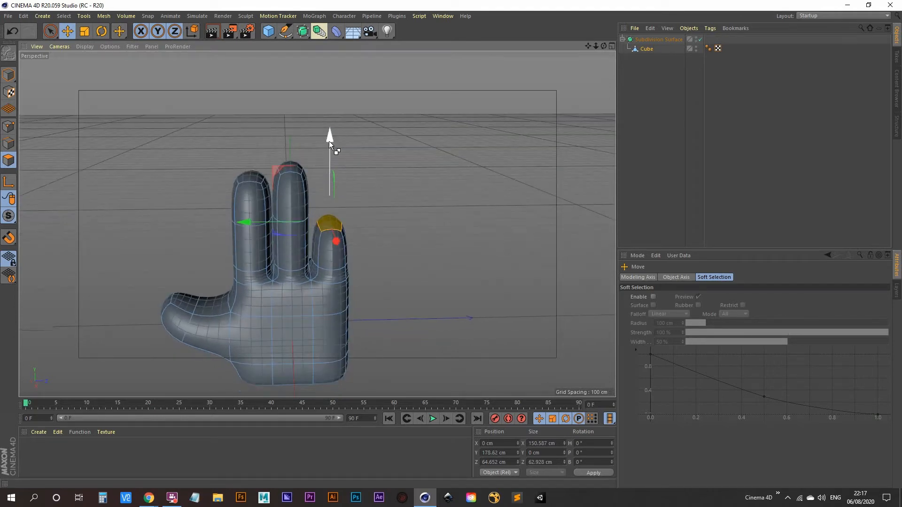
{"action": "left_click_drag", "start_coordinate": [329, 141], "coordinate": [302, 196]}
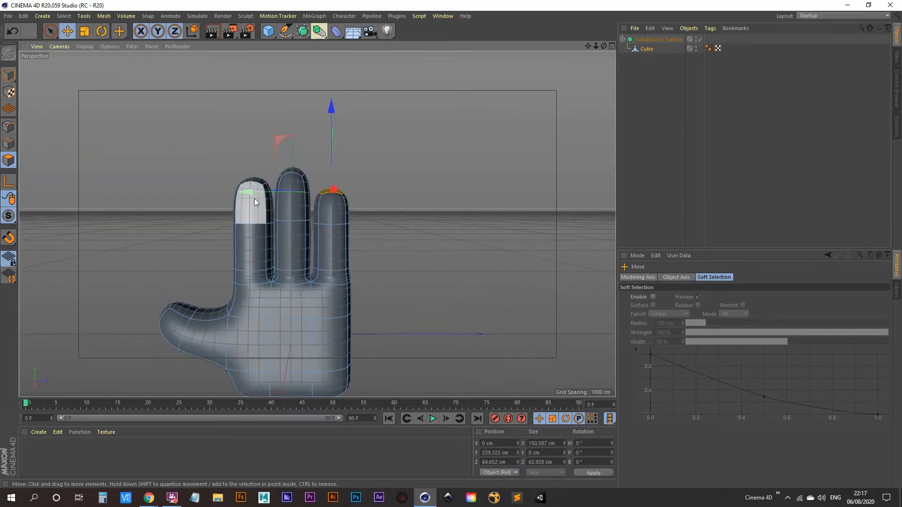
{"action": "left_click_drag", "start_coordinate": [294, 351], "coordinate": [291, 310], "text": "alt"}
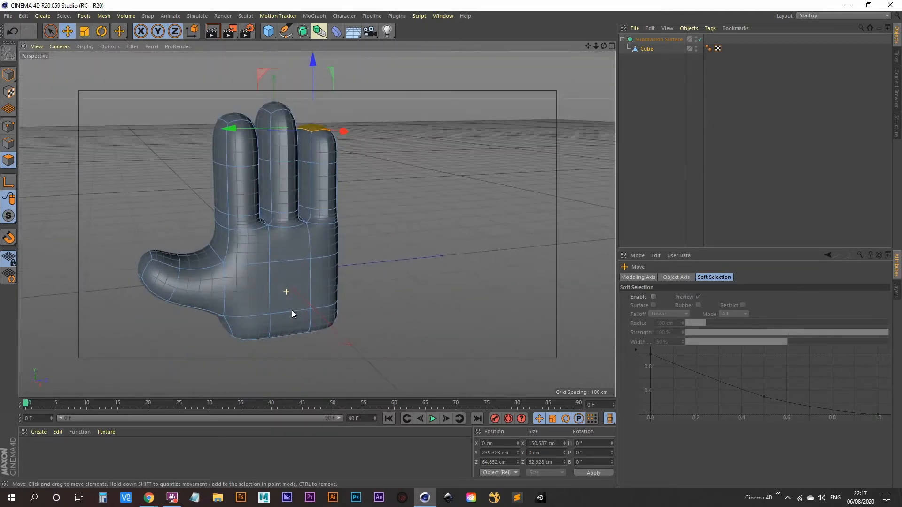
- Select all polygons of the hand, scale them along X to about 115 cm thick, and deselect the object
{"action": "middle_click_drag", "start_coordinate": [278, 250], "coordinate": [376, 232], "text": "alt"}
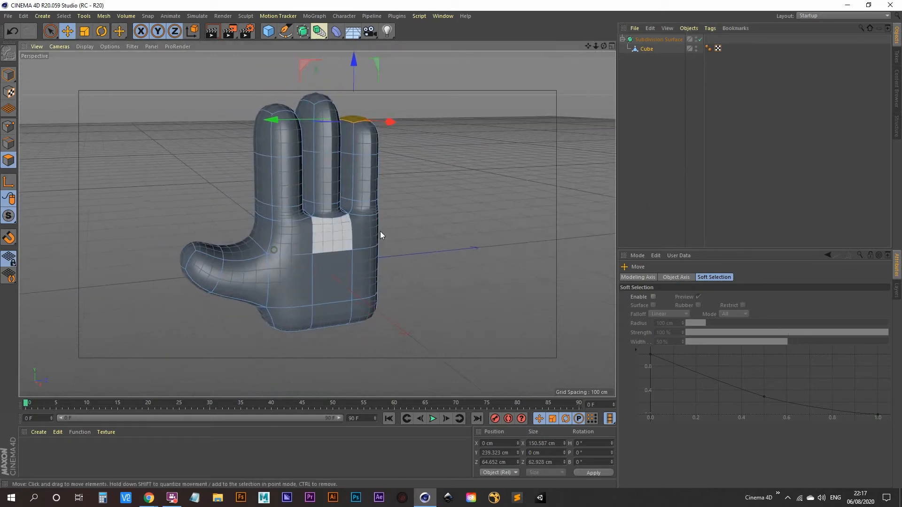
{"action": "left_click_drag", "start_coordinate": [311, 243], "coordinate": [203, 264], "text": "alt"}
{"action": "key", "text": "ctrl+a"}
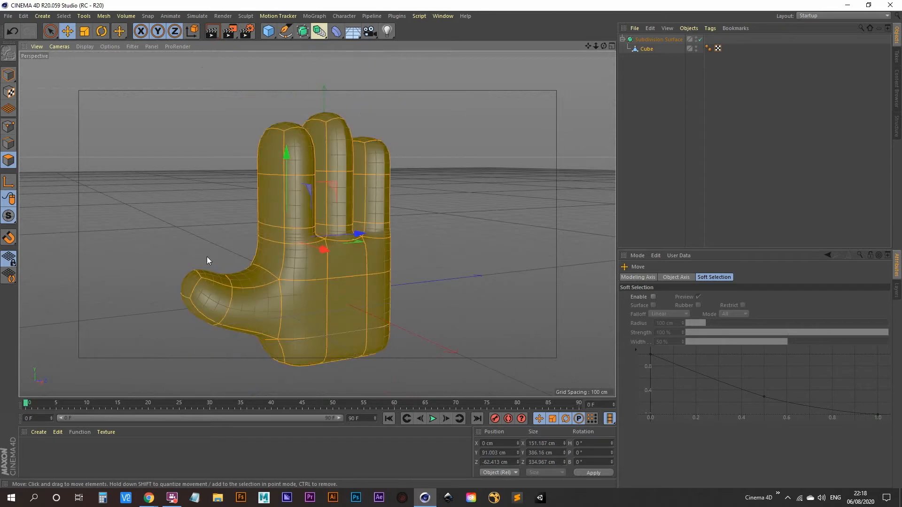
{"action": "left_click_drag", "start_coordinate": [312, 289], "coordinate": [334, 312], "text": "alt"}
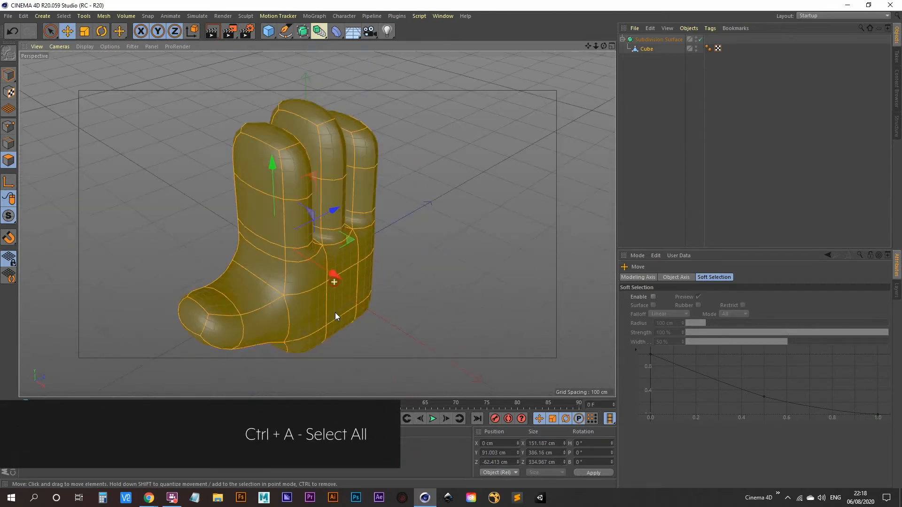
{"action": "left_click", "coordinate": [9, 162]}
{"action": "left_click_drag", "start_coordinate": [250, 283], "coordinate": [244, 211], "text": "alt"}
{"action": "left_click", "coordinate": [85, 32]}
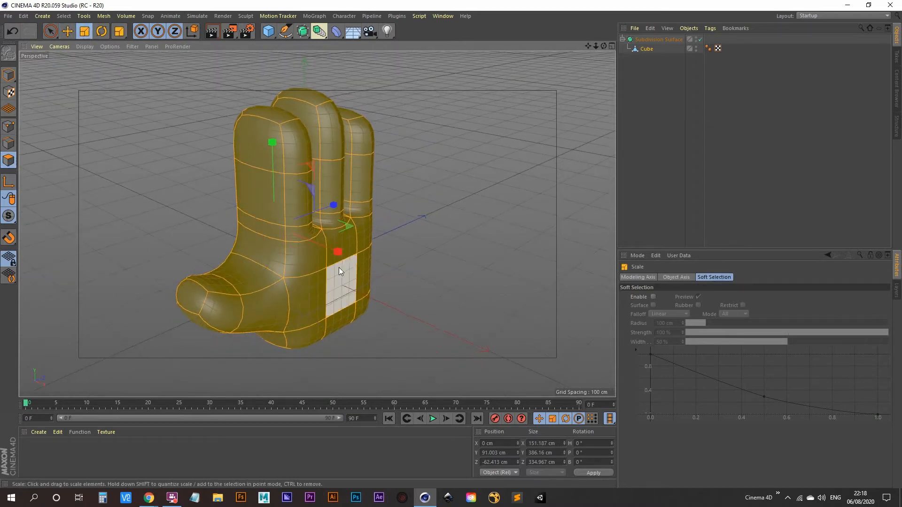
{"action": "left_click_drag", "start_coordinate": [339, 267], "coordinate": [274, 255], "text": "alt"}
{"action": "left_click", "coordinate": [640, 145]}
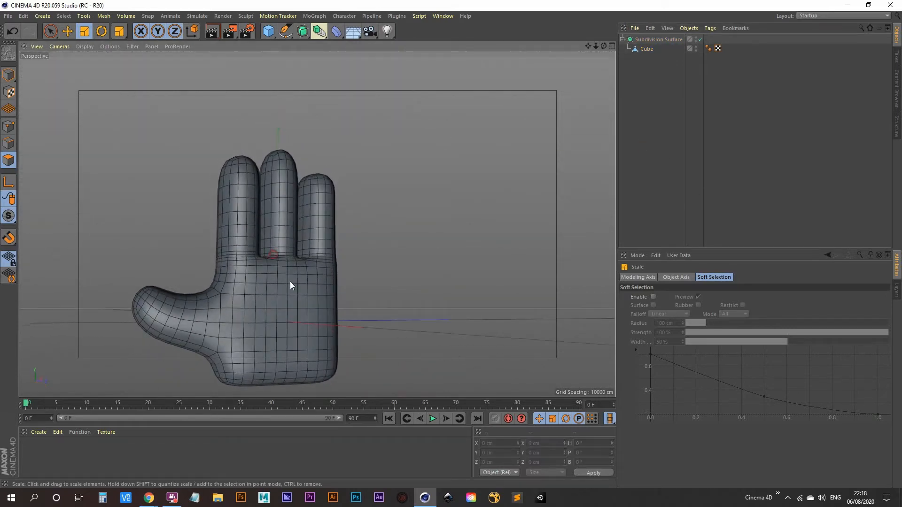
- Reselect the Cube, clear its polygon selection, and select the three polygons on the underside of the palm
{"action": "left_click_drag", "start_coordinate": [290, 286], "coordinate": [258, 241], "text": "alt"}
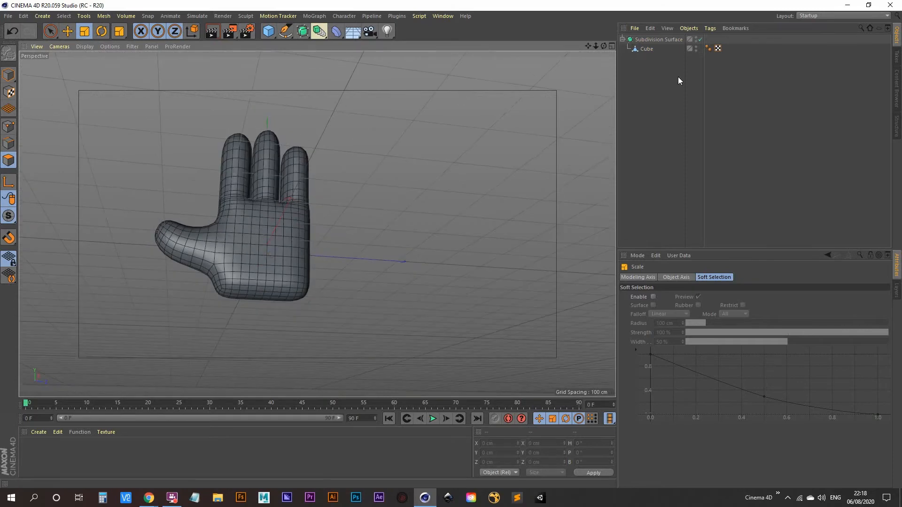
{"action": "left_click", "coordinate": [647, 49]}
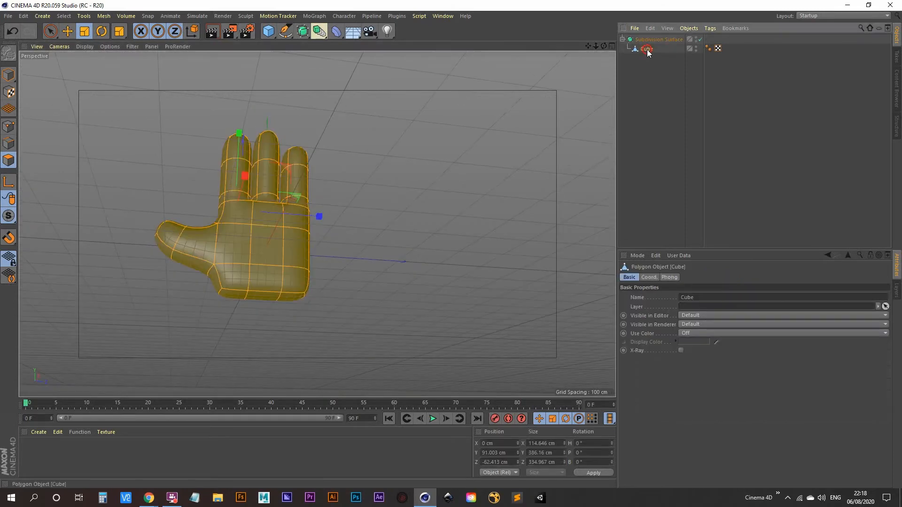
{"action": "left_click", "coordinate": [436, 272]}
{"action": "left_click_drag", "start_coordinate": [253, 322], "coordinate": [247, 283], "text": "alt"}
{"action": "left_click", "coordinate": [245, 295]}
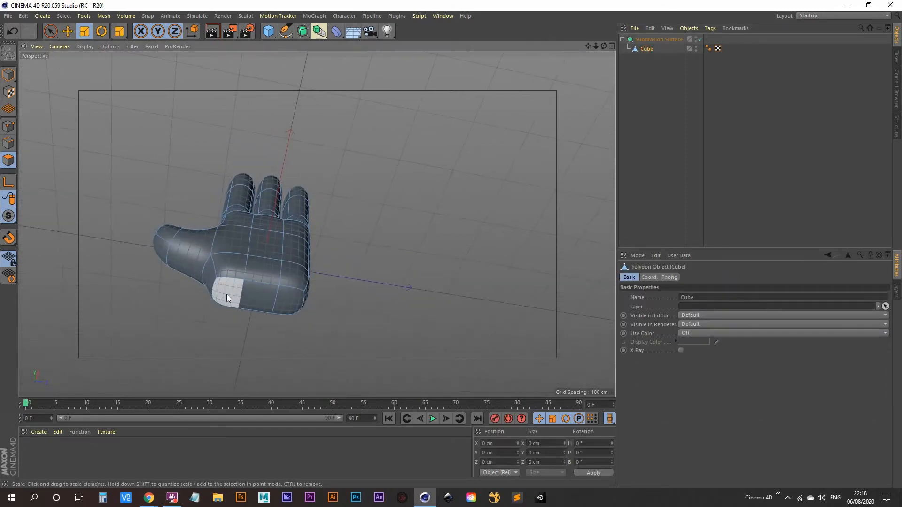
{"action": "left_click", "coordinate": [226, 294]}
{"action": "left_click", "coordinate": [256, 294], "text": "shift"}
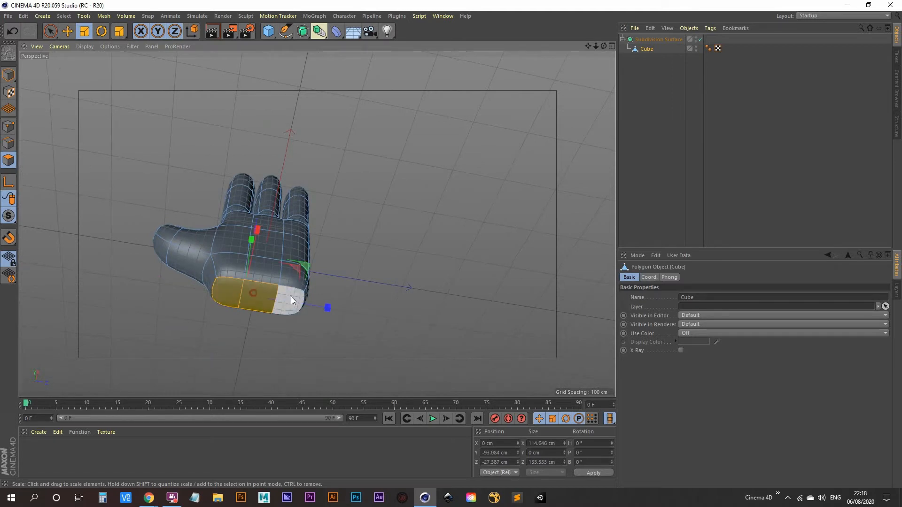
{"action": "left_click", "coordinate": [291, 298], "text": "shift"}
{"action": "left_click_drag", "start_coordinate": [292, 298], "coordinate": [246, 354], "text": "alt"}
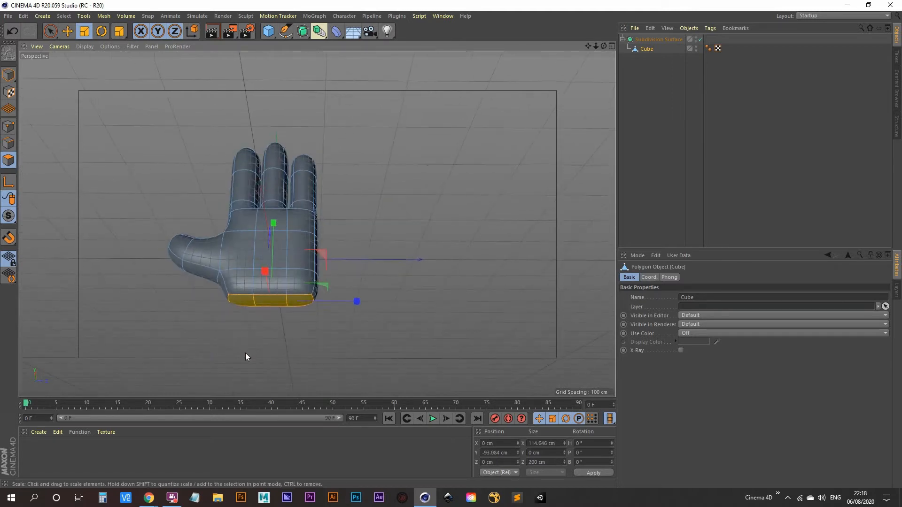
- Extrude the three bottom polygons straight down to a Y position of about -268 cm to form the wrist
{"action": "left_click", "coordinate": [65, 31]}
{"action": "left_click_drag", "start_coordinate": [266, 303], "coordinate": [265, 316], "text": "alt"}
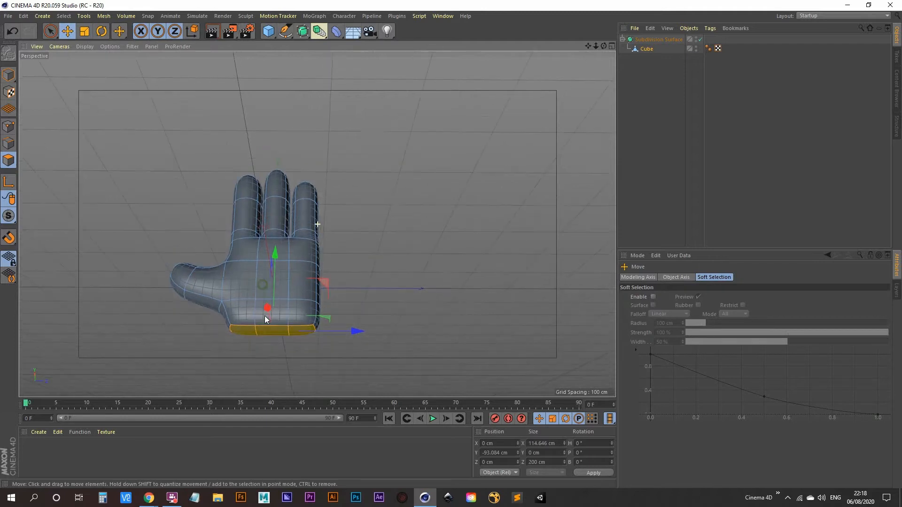
{"action": "left_click_drag", "start_coordinate": [277, 255], "coordinate": [275, 337], "text": "ctrl"}
{"action": "middle_click_drag", "start_coordinate": [275, 334], "coordinate": [278, 269], "text": "alt"}
{"action": "mouse_move", "coordinate": [278, 268]}
{"action": "left_mouse_down", "text": "alt"}
{"action": "mouse_move", "coordinate": [287, 299]}
{"action": "mouse_move", "coordinate": [284, 283]}
{"action": "left_mouse_up", "text": "alt"}
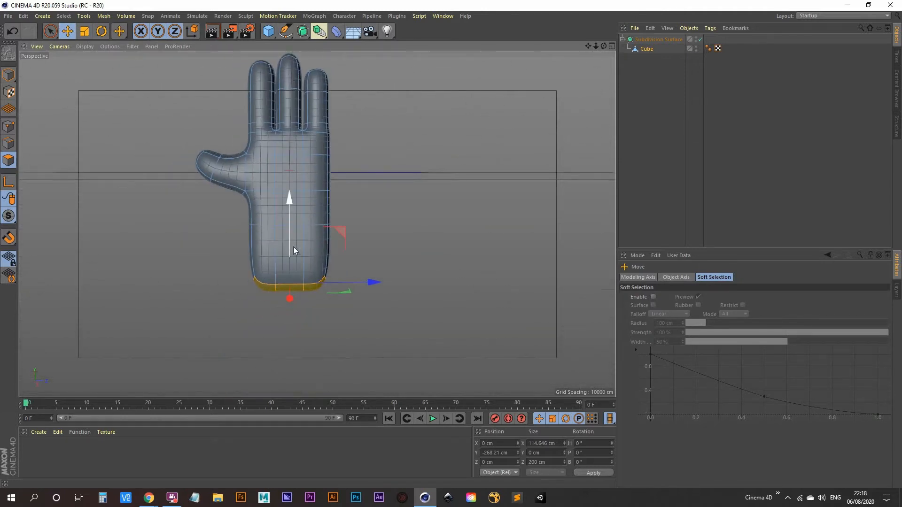
- Extrude the bottom end of the arm down again to a Y position of about -512 cm
{"action": "left_click_drag", "start_coordinate": [290, 201], "coordinate": [289, 301]}
{"action": "middle_click_drag", "start_coordinate": [290, 300], "coordinate": [294, 282], "text": "alt"}
{"action": "mouse_move", "coordinate": [293, 281]}
{"action": "left_mouse_down", "text": "alt"}
{"action": "mouse_move", "coordinate": [304, 230]}
{"action": "mouse_move", "coordinate": [287, 283]}
{"action": "left_mouse_up", "text": "alt"}
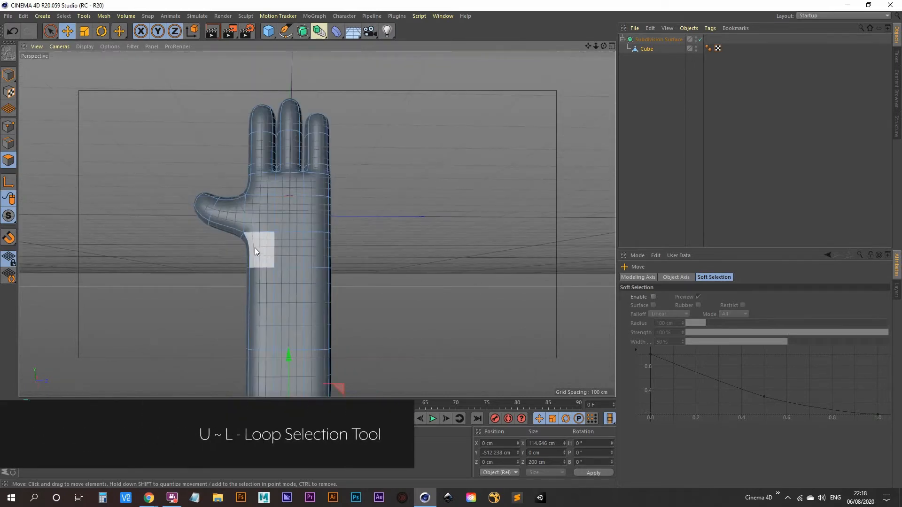
- Select the polygon ring just below the palm with Loop Selection, try scaling it down uniformly, and undo that scale
{"action": "key", "text": "u"}
{"action": "key", "text": "l"}
{"action": "left_click_drag", "start_coordinate": [254, 254], "coordinate": [270, 272], "text": "alt"}
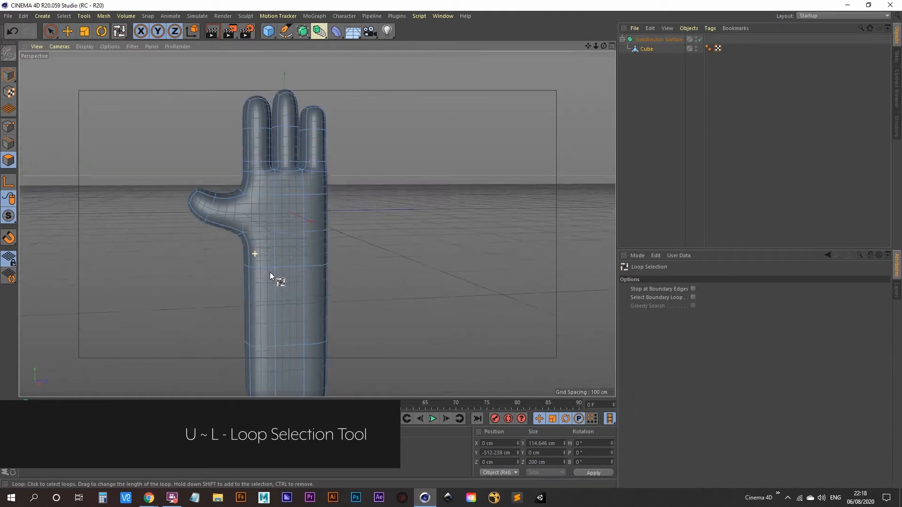
{"action": "left_click", "coordinate": [270, 250]}
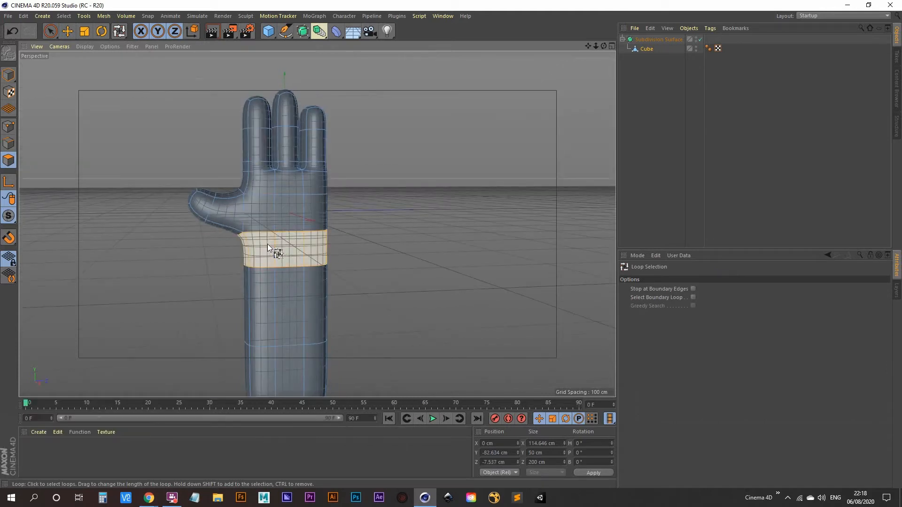
{"action": "left_click", "coordinate": [272, 249]}
{"action": "left_click", "coordinate": [85, 31]}
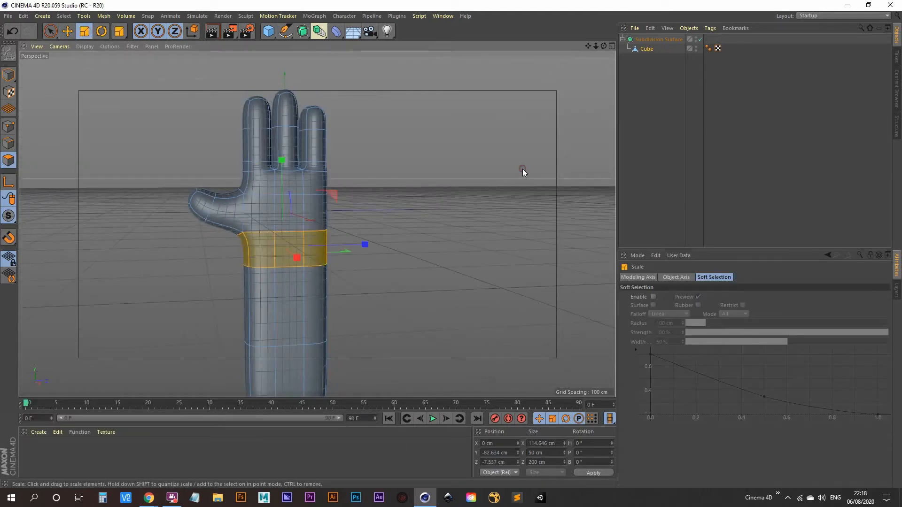
{"action": "left_click_drag", "start_coordinate": [522, 171], "coordinate": [507, 191]}
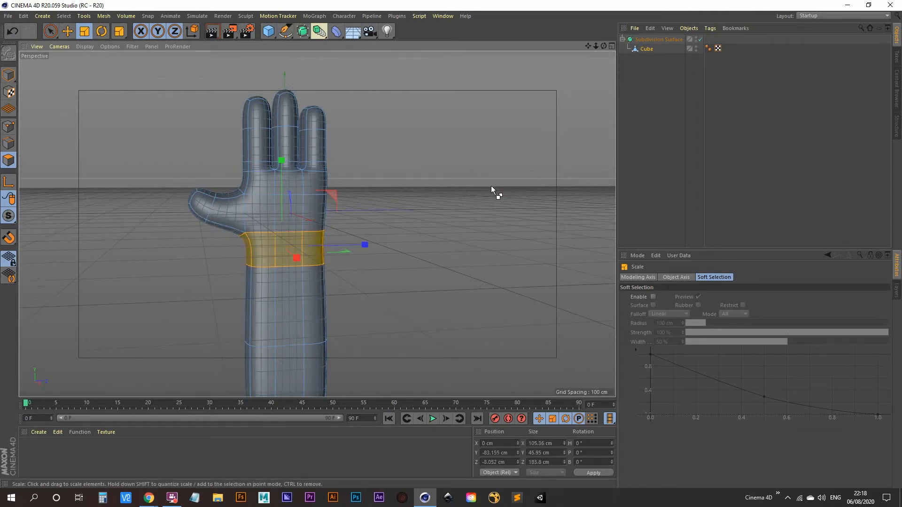
{"action": "key", "text": "ctrl+z"}
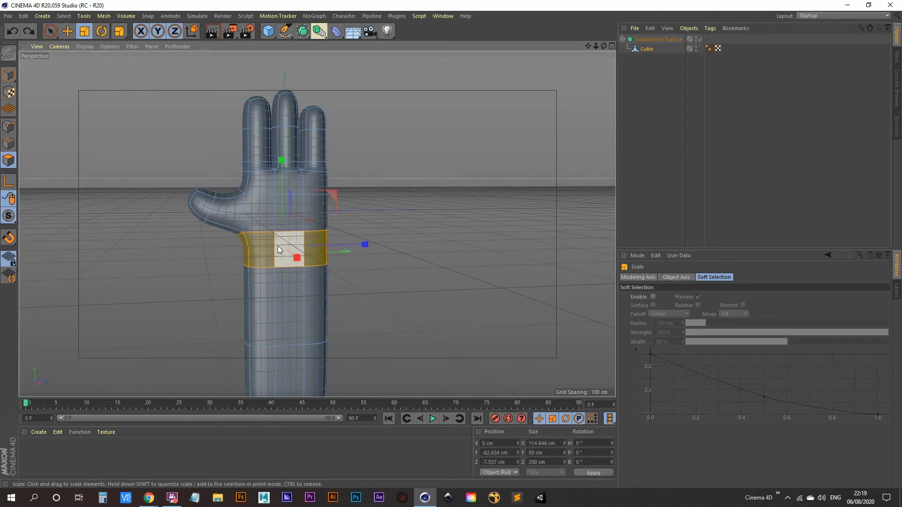
- Scale the selected wrist loop down uniformly to about 85.5 cm in X and 149 cm in Z
{"action": "left_click_drag", "start_coordinate": [277, 246], "coordinate": [294, 277], "text": "alt"}
{"action": "scroll", "coordinate": [298, 238], "scroll_direction": "up", "scroll_amount": 3}
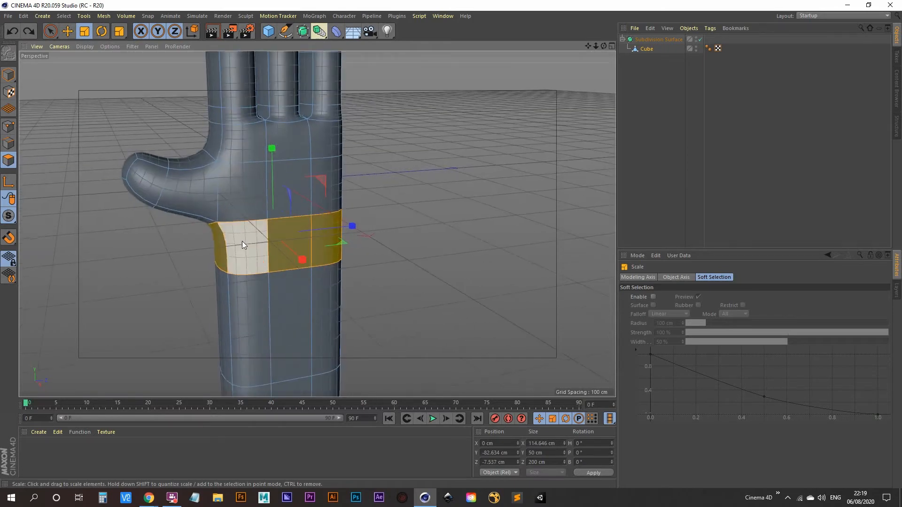
{"action": "middle_click_drag", "start_coordinate": [417, 247], "coordinate": [382, 207], "text": "alt"}
{"action": "left_click_drag", "start_coordinate": [382, 208], "coordinate": [348, 214], "text": "alt"}
{"action": "scroll", "coordinate": [323, 223], "scroll_direction": "down", "scroll_amount": 4}
{"action": "middle_click_drag", "start_coordinate": [322, 229], "coordinate": [311, 280], "text": "alt"}
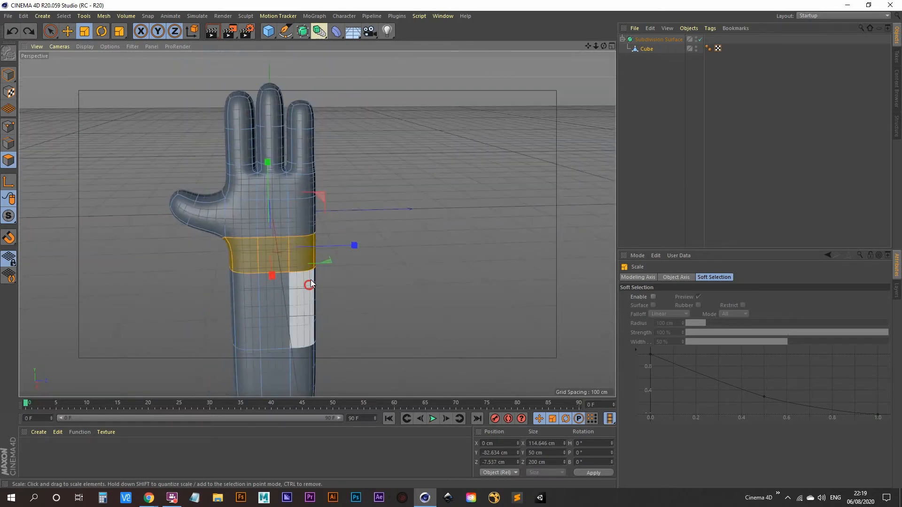
{"action": "left_click_drag", "start_coordinate": [461, 258], "coordinate": [380, 282], "text": "alt"}
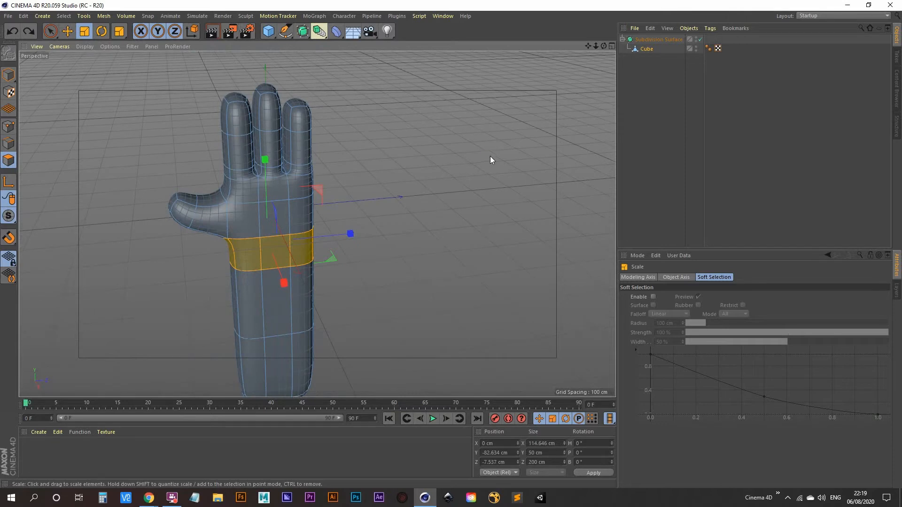
{"action": "left_click_drag", "start_coordinate": [490, 159], "coordinate": [441, 222]}
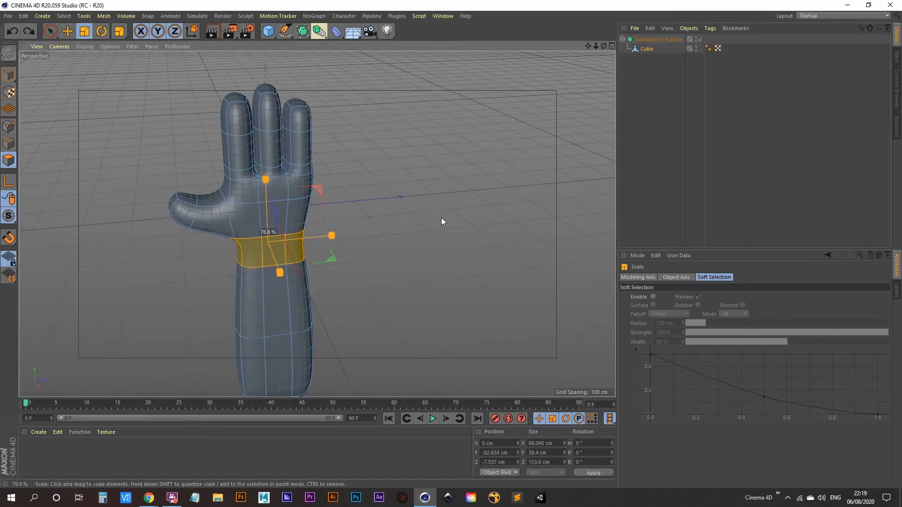
{"action": "left_click_drag", "start_coordinate": [262, 289], "coordinate": [256, 250], "text": "alt"}
{"action": "middle_click_drag", "start_coordinate": [257, 251], "coordinate": [272, 187], "text": "alt"}
{"action": "left_click_drag", "start_coordinate": [272, 187], "coordinate": [285, 280], "text": "alt"}
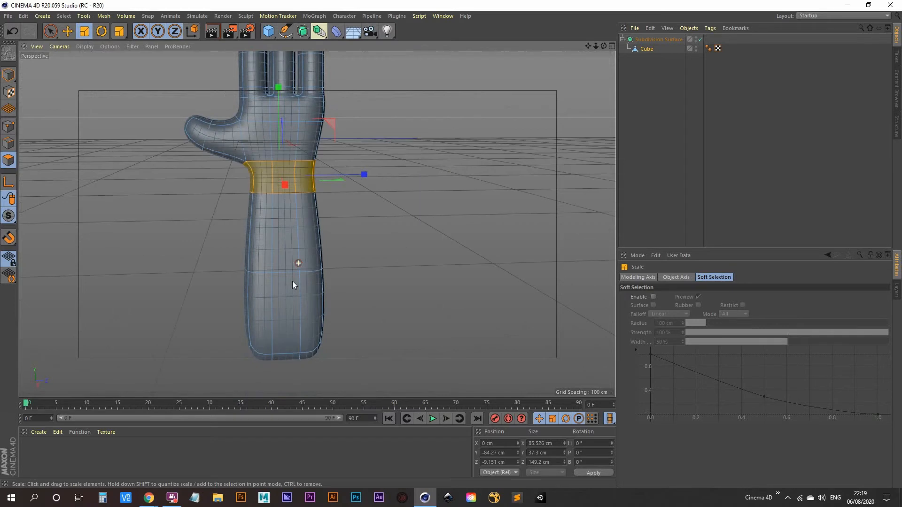
- Loop-select the forearm ring below the wrist and scale it down uniformly to about 104 cm in X and 182 cm in Z
{"action": "key", "text": "u"}
{"action": "key", "text": "l"}
{"action": "left_click", "coordinate": [284, 244]}
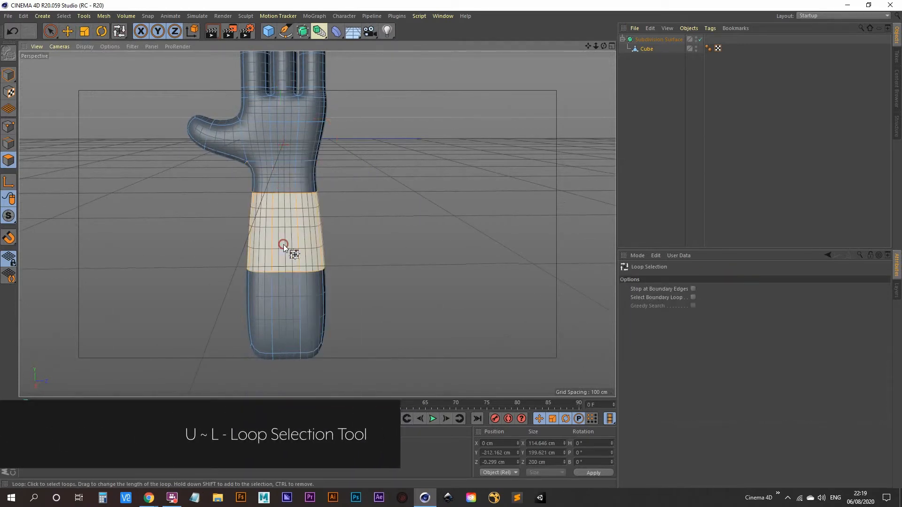
{"action": "left_click", "coordinate": [84, 31]}
{"action": "left_click_drag", "start_coordinate": [148, 232], "coordinate": [130, 258]}
- Loop-select the lowest forearm ring and add the polygons of the arm's end cap with Live Selection
{"action": "key", "text": "u"}
{"action": "key", "text": "l"}
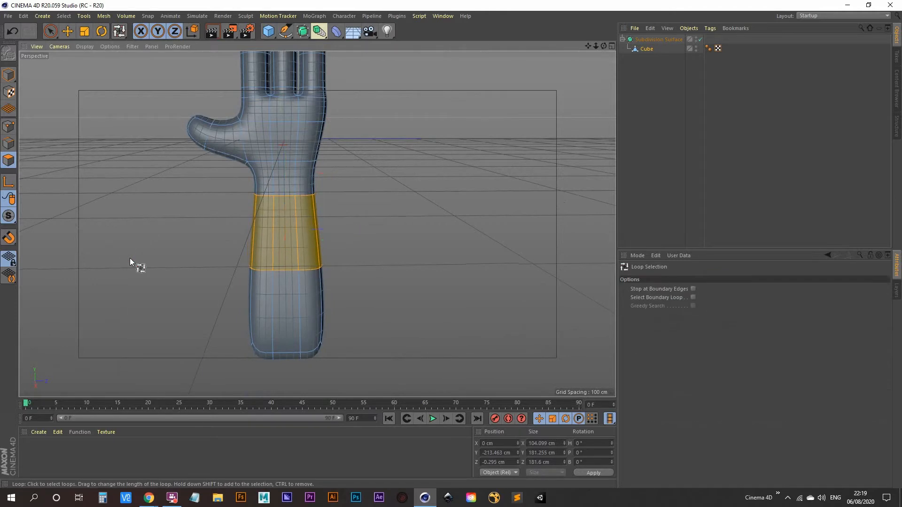
{"action": "left_click", "coordinate": [275, 308]}
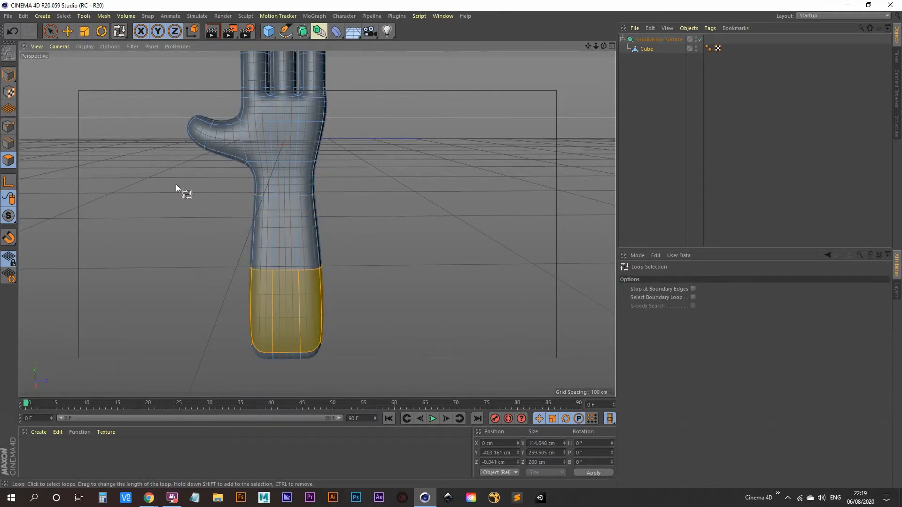
{"action": "left_click_drag", "start_coordinate": [254, 383], "coordinate": [271, 371], "text": "alt"}
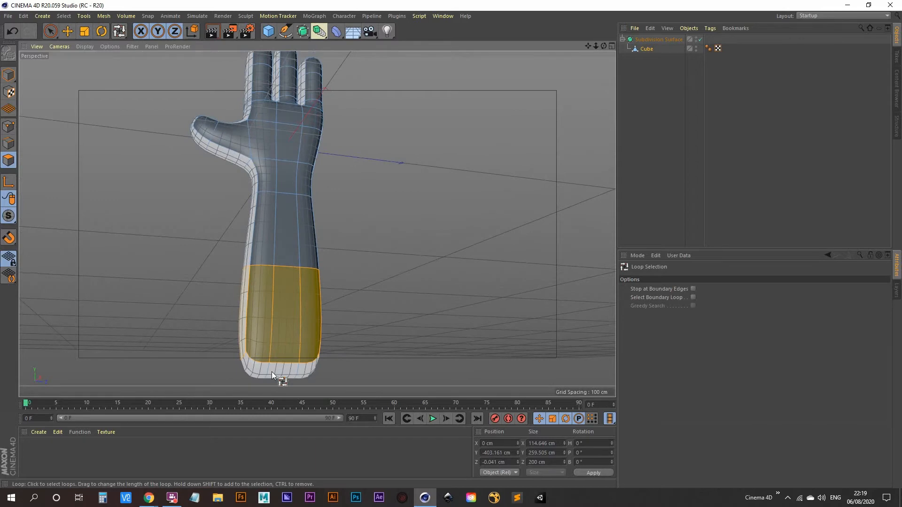
{"action": "left_click", "coordinate": [51, 32]}
{"action": "middle_click_drag", "start_coordinate": [200, 309], "coordinate": [195, 224], "text": "alt"}
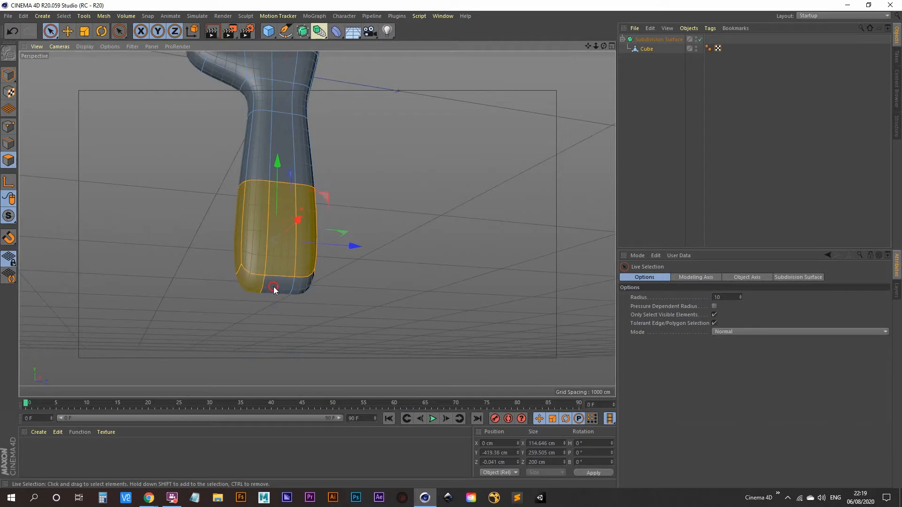
{"action": "left_click_drag", "start_coordinate": [303, 288], "coordinate": [195, 241], "text": "alt"}
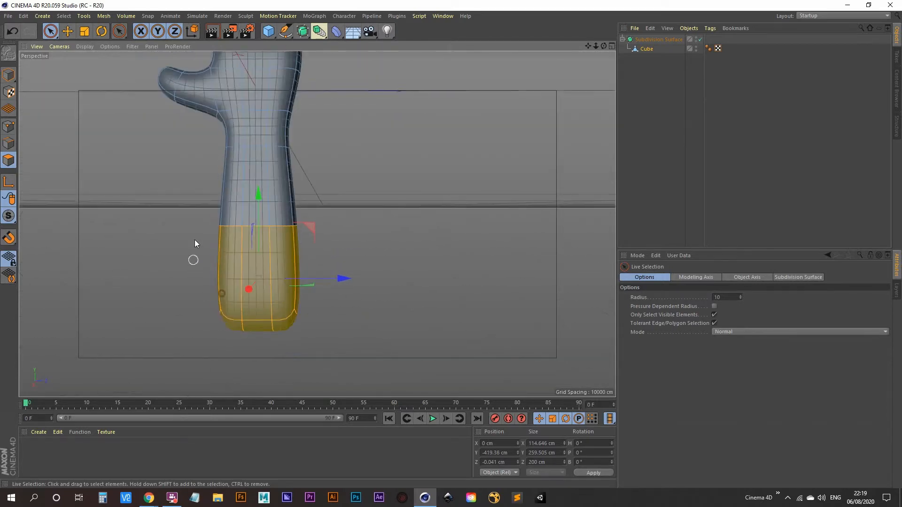
- Scale the selected arm end down uniformly to about 105 cm in X and 183 cm in Z, and move it down to about -431 cm in Y
{"action": "left_click", "coordinate": [85, 31]}
{"action": "left_click_drag", "start_coordinate": [128, 180], "coordinate": [116, 204]}
{"action": "key", "text": "e"}
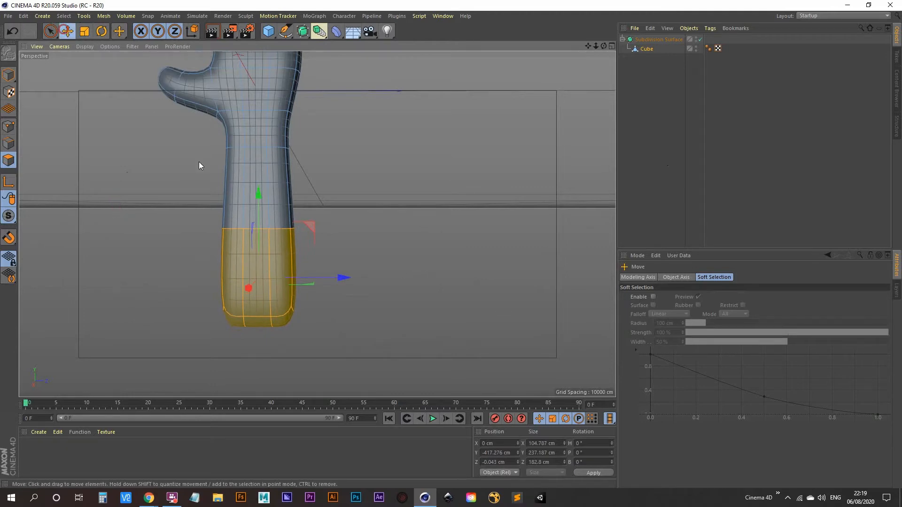
{"action": "left_click_drag", "start_coordinate": [259, 192], "coordinate": [258, 199]}
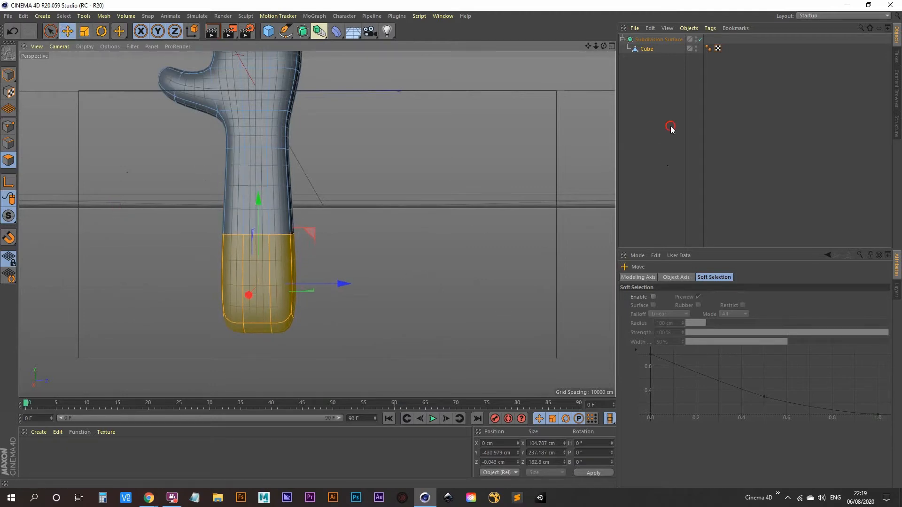
- Deselect the mesh and hide the grid in the perspective viewport
{"action": "left_click", "coordinate": [671, 126]}
{"action": "left_click_drag", "start_coordinate": [258, 252], "coordinate": [267, 277], "text": "alt"}
{"action": "middle_click_drag", "start_coordinate": [273, 235], "coordinate": [258, 259], "text": "alt"}
{"action": "right_click_drag", "start_coordinate": [256, 270], "coordinate": [207, 305], "text": "alt"}
{"action": "left_click_drag", "start_coordinate": [253, 260], "coordinate": [222, 281], "text": "alt"}
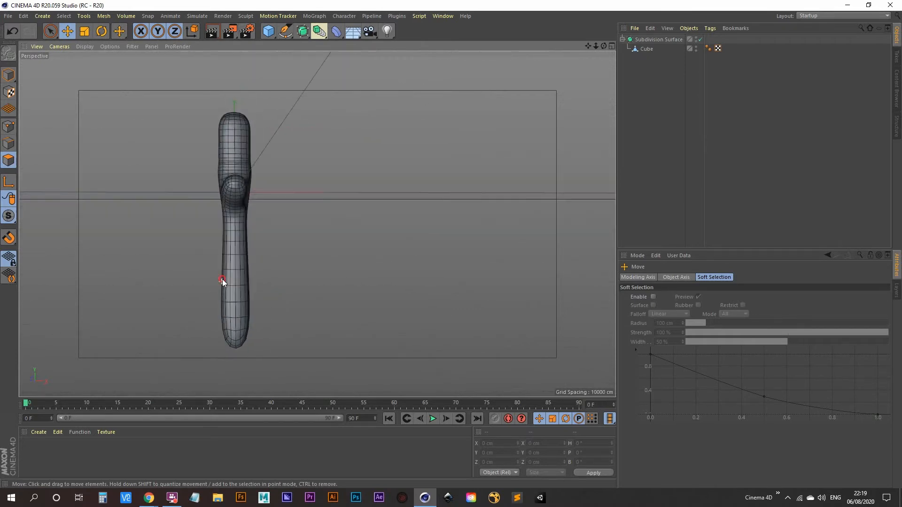
{"action": "mouse_move", "coordinate": [146, 183]}
{"action": "left_mouse_down", "text": "alt"}
{"action": "mouse_move", "coordinate": [139, 208]}
{"action": "mouse_move", "coordinate": [132, 188]}
{"action": "left_mouse_up", "text": "alt"}
{"action": "left_click", "coordinate": [132, 46]}
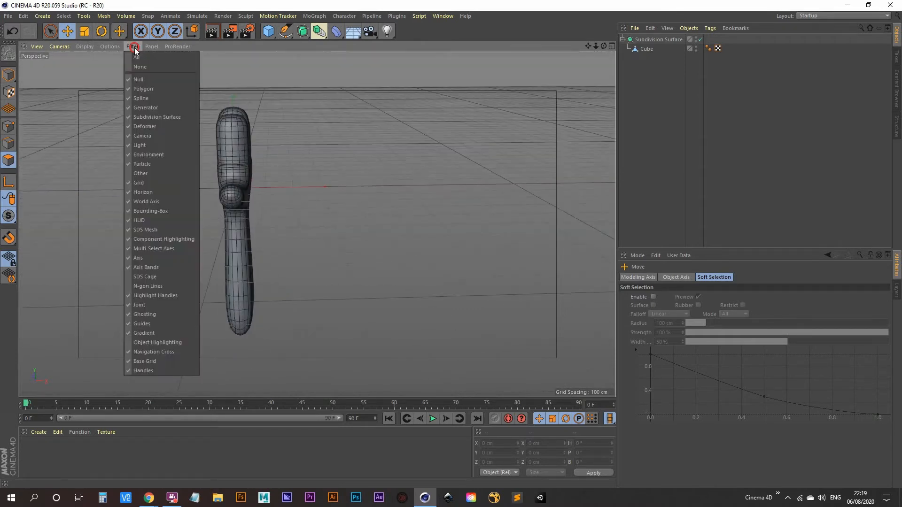
{"action": "left_click", "coordinate": [148, 183]}
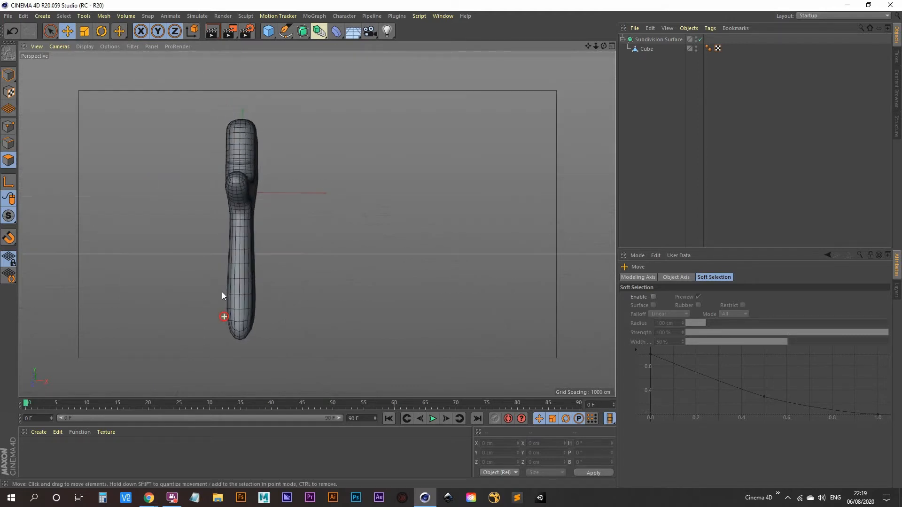
{"action": "left_click_drag", "start_coordinate": [222, 291], "coordinate": [346, 234], "text": "alt"}
- Select the cube and loop-select both forearm polygon rings below the wrist
{"action": "left_click", "coordinate": [643, 47]}
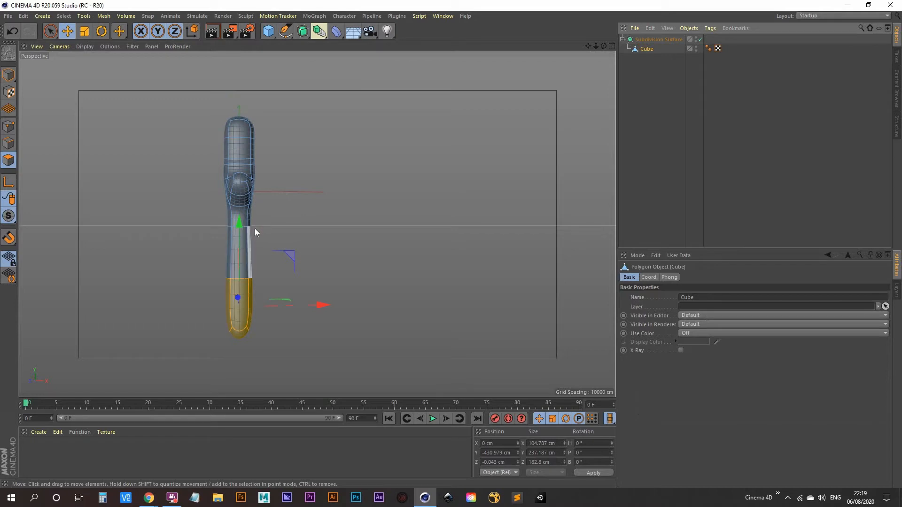
{"action": "key", "text": "u"}
{"action": "key", "text": "l"}
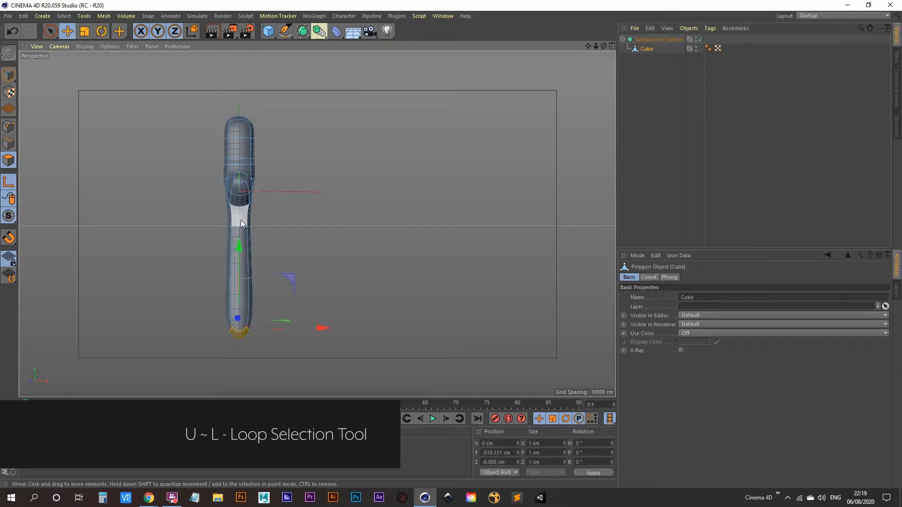
{"action": "key", "text": "u"}
{"action": "key", "text": "l"}
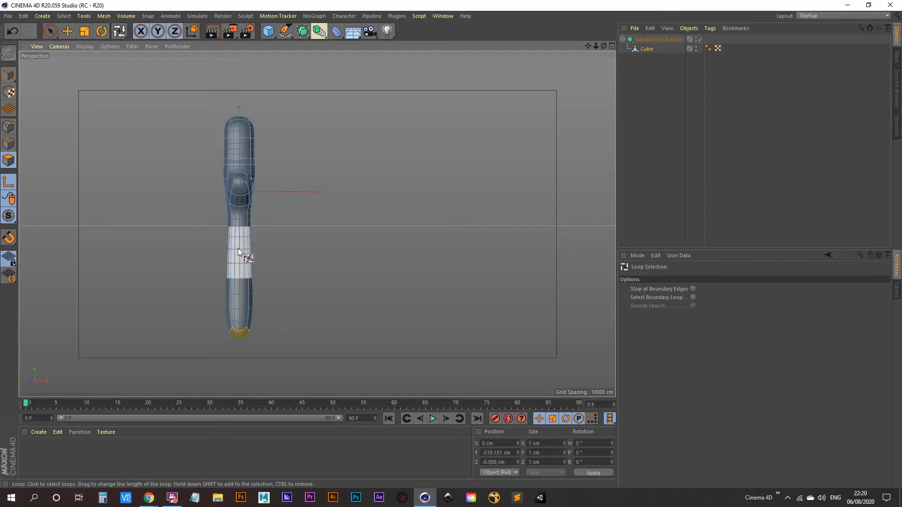
{"action": "left_click", "coordinate": [238, 297], "text": "shift"}
- Add the polygons of the arm's end cap to the forearm selection with Live Selection
{"action": "left_click_drag", "start_coordinate": [239, 325], "coordinate": [221, 286], "text": "alt"}
{"action": "key", "text": "space"}
{"action": "middle_click_drag", "start_coordinate": [243, 330], "coordinate": [216, 263], "text": "alt"}
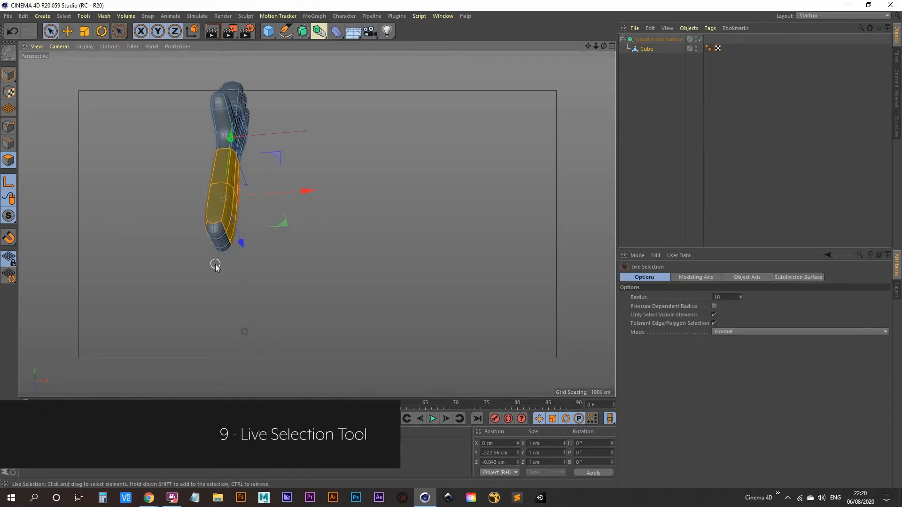
{"action": "scroll", "coordinate": [216, 256], "scroll_direction": "up", "scroll_amount": 4}
{"action": "left_click", "coordinate": [216, 209], "text": "shift"}
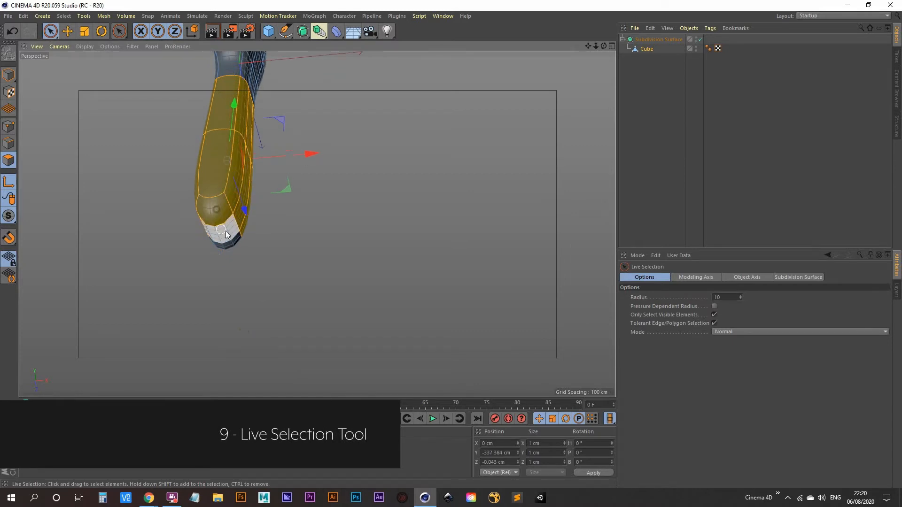
{"action": "left_click", "coordinate": [225, 234], "text": "shift"}
{"action": "left_click_drag", "start_coordinate": [242, 265], "coordinate": [305, 293], "text": "alt"}
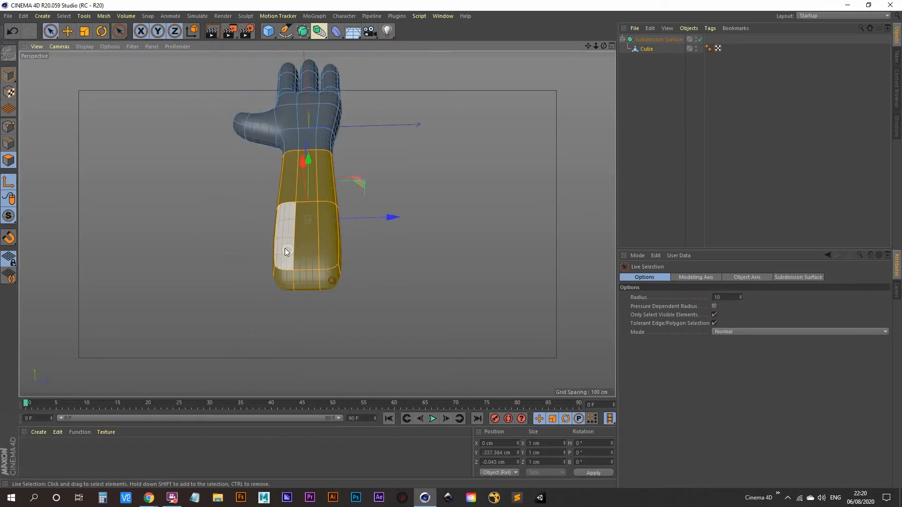
{"action": "left_click_drag", "start_coordinate": [278, 246], "coordinate": [459, 325], "text": "alt"}
{"action": "scroll", "coordinate": [310, 230], "scroll_direction": "down", "scroll_amount": 3}
{"action": "middle_click_drag", "start_coordinate": [308, 230], "coordinate": [273, 260], "text": "alt"}
{"action": "left_click_drag", "start_coordinate": [236, 271], "coordinate": [166, 265], "text": "alt"}
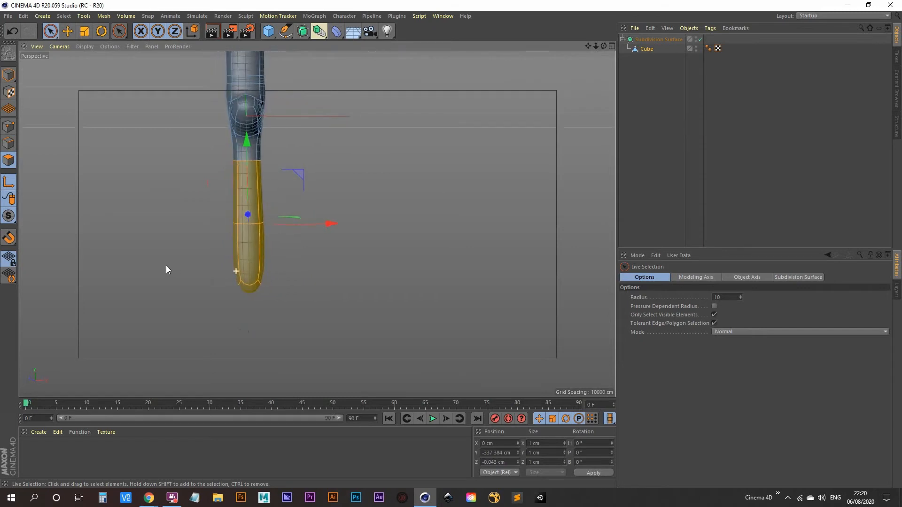
- Try scaling the selected forearm along the X axis, and undo that scale
{"action": "left_click", "coordinate": [85, 36]}
{"action": "left_click_drag", "start_coordinate": [323, 264], "coordinate": [322, 251], "text": "alt"}
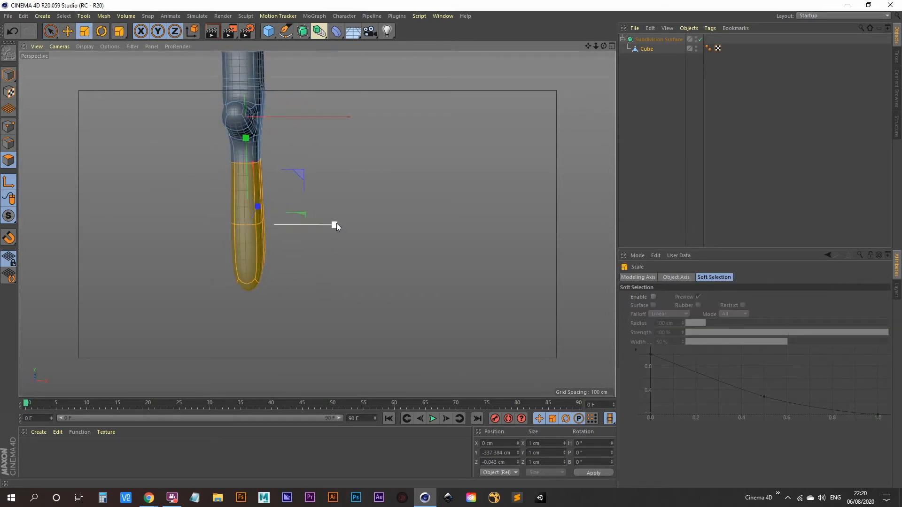
{"action": "left_click_drag", "start_coordinate": [337, 223], "coordinate": [339, 223]}
{"action": "left_click_drag", "start_coordinate": [447, 243], "coordinate": [449, 244]}
{"action": "key", "text": "ctrl+z"}
{"action": "left_click_drag", "start_coordinate": [216, 211], "coordinate": [253, 224], "text": "alt"}
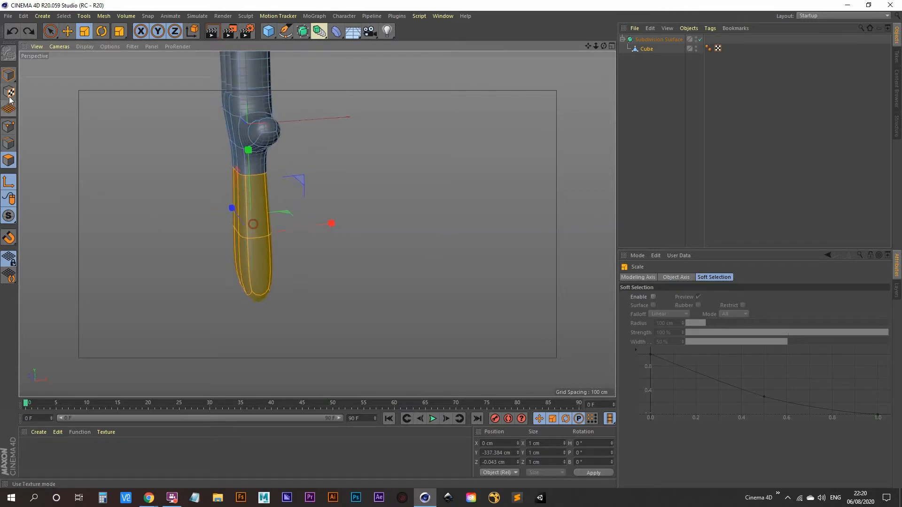
- Turn off axis modification, scale the selected forearm along X to about 132 cm, and deselect the mesh
{"action": "left_click", "coordinate": [8, 187]}
{"action": "left_click_drag", "start_coordinate": [270, 237], "coordinate": [219, 231], "text": "alt"}
{"action": "left_click_drag", "start_coordinate": [355, 238], "coordinate": [372, 239]}
{"action": "left_click_drag", "start_coordinate": [265, 221], "coordinate": [293, 217], "text": "alt"}
{"action": "left_click", "coordinate": [647, 137]}
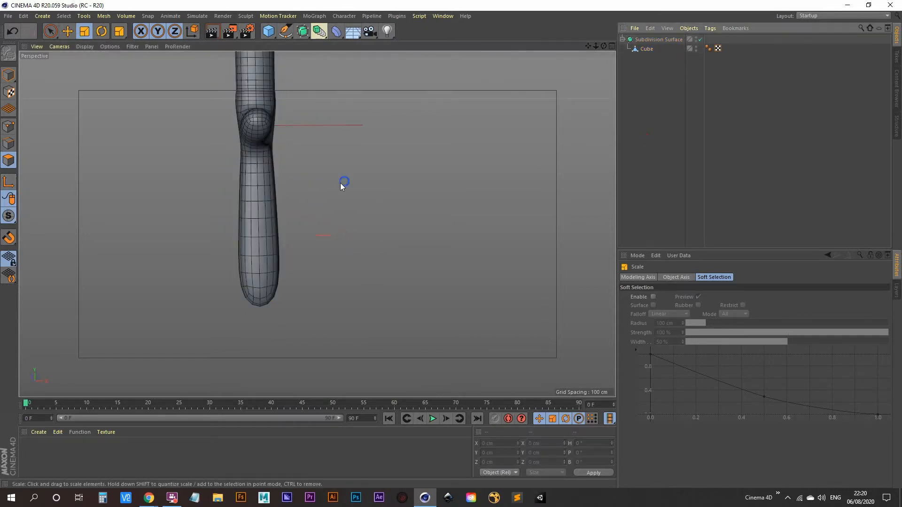
{"action": "right_click_drag", "start_coordinate": [344, 181], "coordinate": [305, 203], "text": "alt"}
{"action": "middle_click_drag", "start_coordinate": [305, 203], "coordinate": [306, 218], "text": "alt"}
{"action": "left_click_drag", "start_coordinate": [306, 218], "coordinate": [298, 244], "text": "alt"}
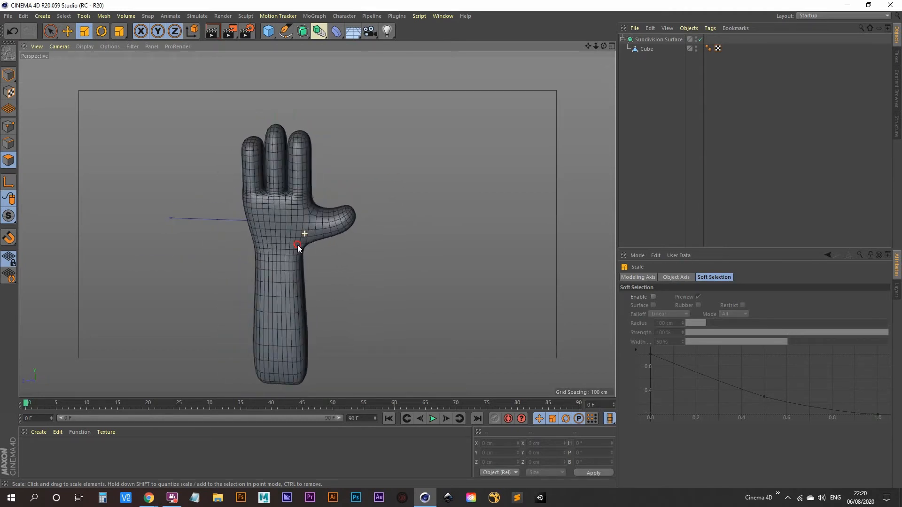
- Select all points of the cube mesh and start smoothing them with the Iron tool
{"action": "left_click", "coordinate": [645, 49]}
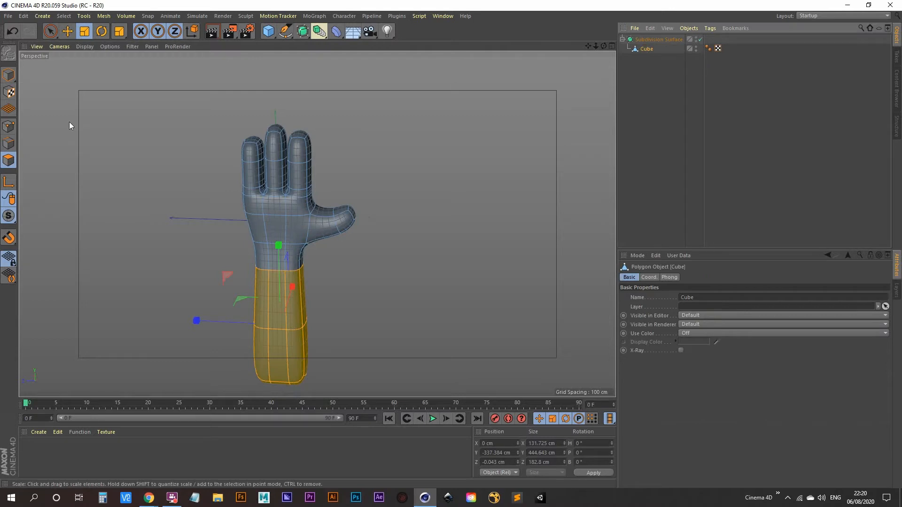
{"action": "left_click", "coordinate": [4, 128]}
{"action": "key", "text": "ctrl+a"}
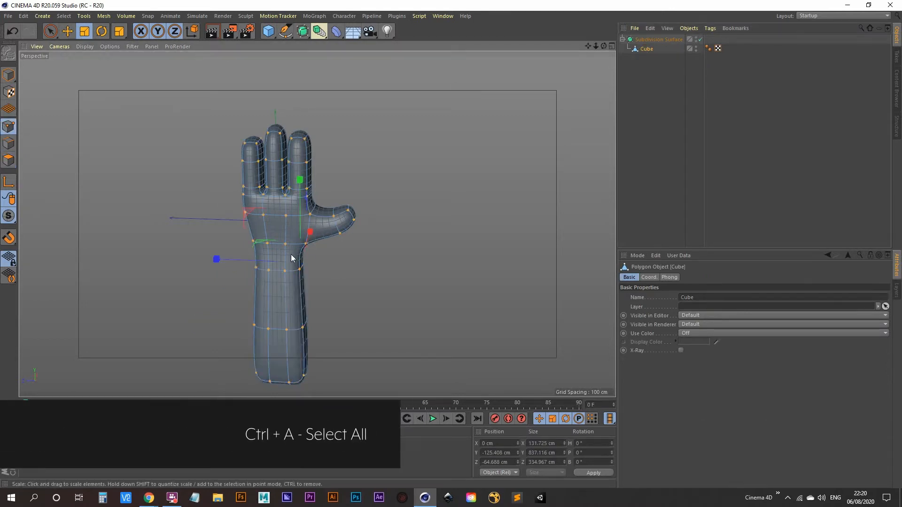
{"action": "left_click_drag", "start_coordinate": [292, 255], "coordinate": [275, 254], "text": "alt"}
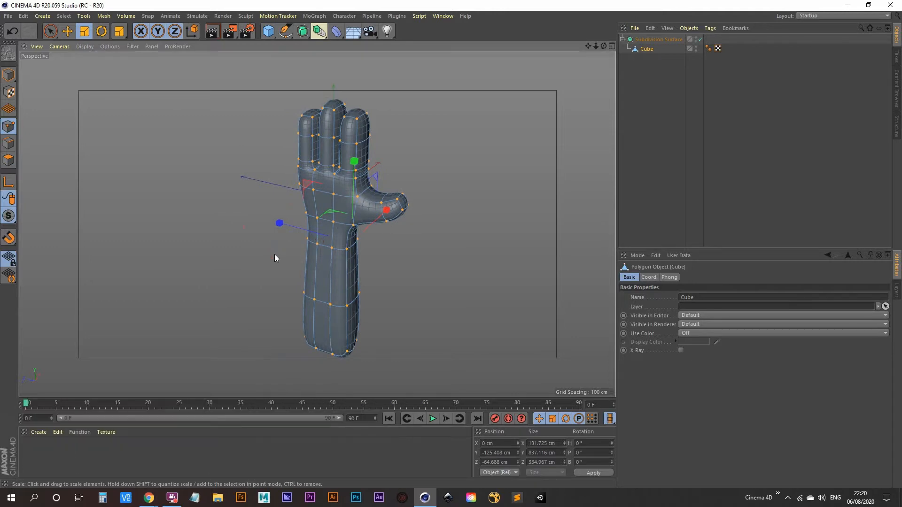
{"action": "key", "text": "m"}
{"action": "key", "text": "g"}
{"action": "middle_click_drag", "start_coordinate": [342, 240], "coordinate": [306, 277], "text": "alt"}
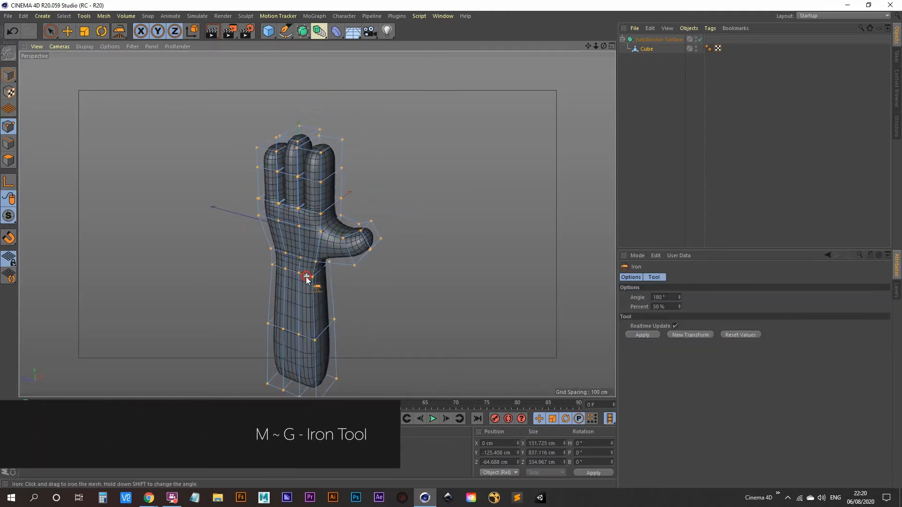
{"action": "left_click_drag", "start_coordinate": [306, 279], "coordinate": [332, 278]}
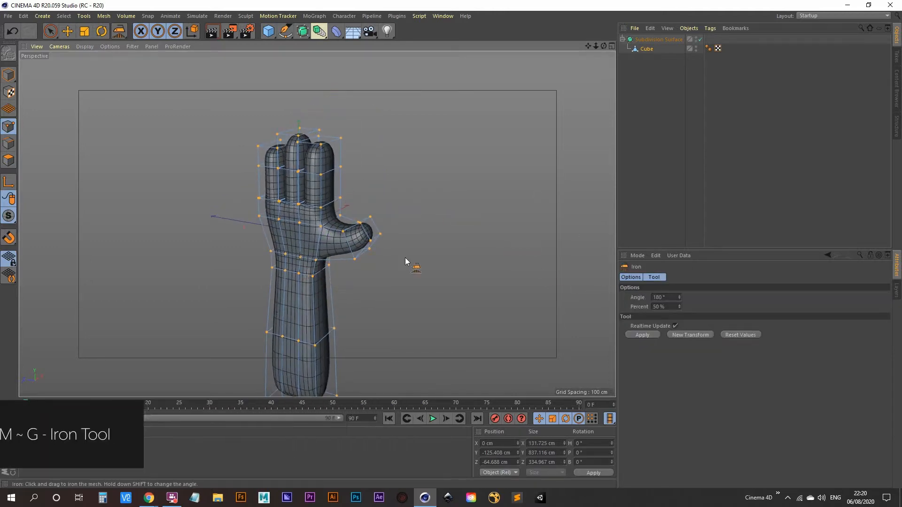
- Try ironing all points of the hand mesh at up to 100 percent
{"action": "left_click_drag", "start_coordinate": [225, 270], "coordinate": [487, 266], "text": "alt"}
{"action": "middle_click_drag", "start_coordinate": [487, 269], "coordinate": [343, 243], "text": "alt"}
{"action": "right_click_drag", "start_coordinate": [348, 235], "coordinate": [350, 190], "text": "alt"}
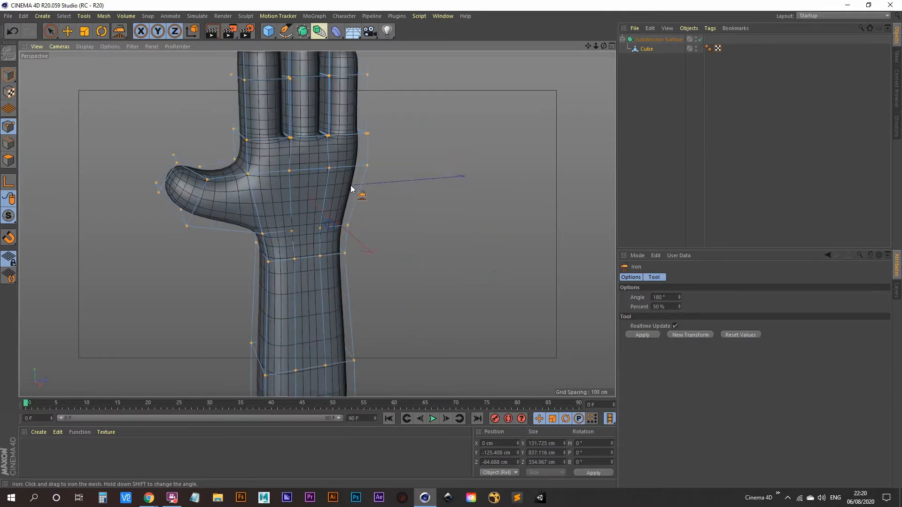
{"action": "middle_click_drag", "start_coordinate": [350, 189], "coordinate": [354, 234], "text": "alt"}
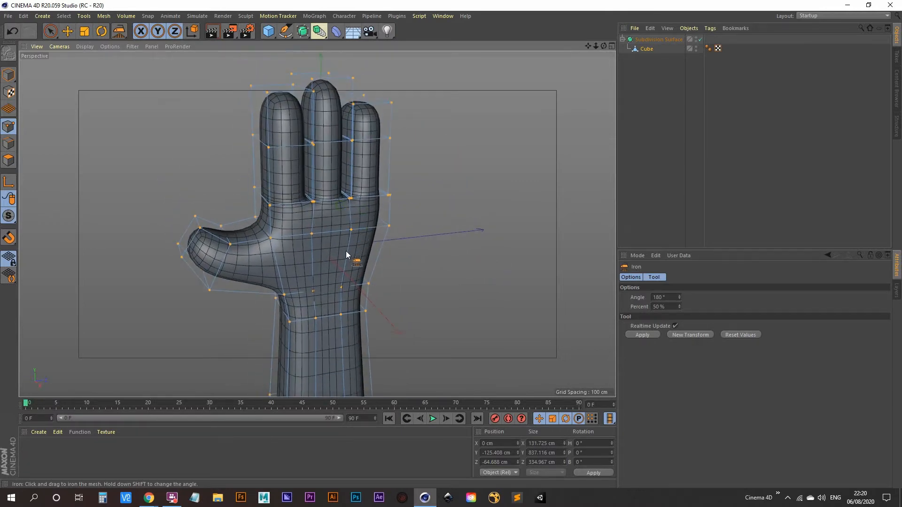
{"action": "left_click_drag", "start_coordinate": [339, 240], "coordinate": [349, 240]}
{"action": "key", "text": "ctrl+z"}
{"action": "left_click_drag", "start_coordinate": [335, 268], "coordinate": [376, 267]}
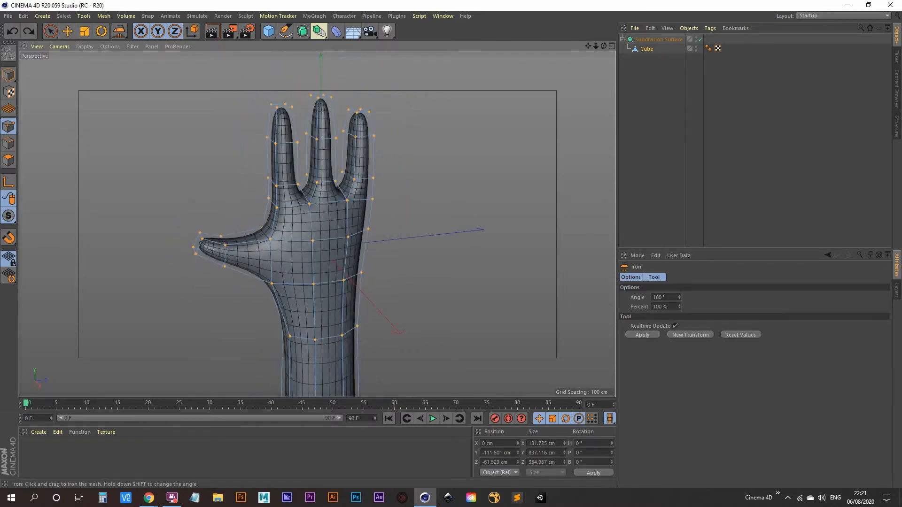
{"action": "left_click_drag", "start_coordinate": [306, 272], "coordinate": [217, 282], "text": "alt"}
{"action": "left_click_drag", "start_coordinate": [330, 281], "coordinate": [427, 308], "text": "alt"}
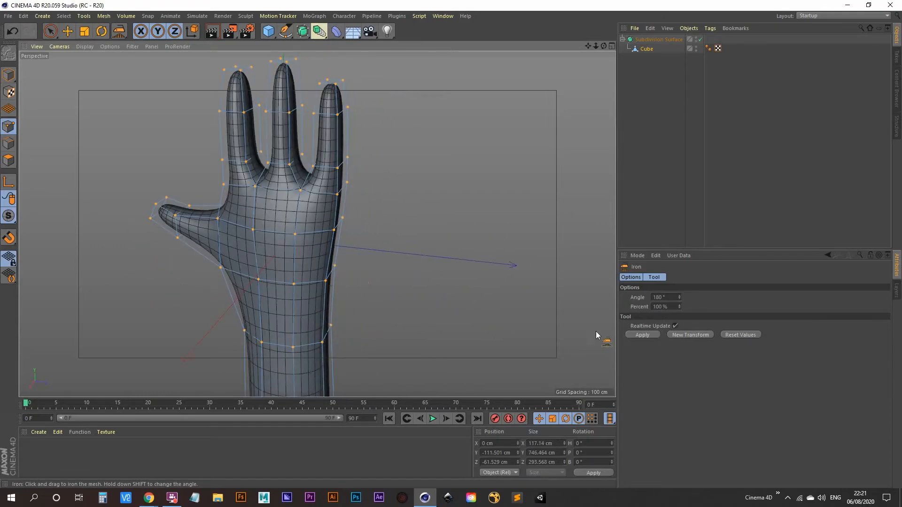
- Iron all points of the hand mesh lightly at 25 percent with a 180° angle
{"action": "mouse_move", "coordinate": [316, 280]}
{"action": "left_mouse_down", "text": "alt"}
{"action": "mouse_move", "coordinate": [323, 289]}
{"action": "mouse_move", "coordinate": [308, 285]}
{"action": "left_mouse_up", "text": "alt"}
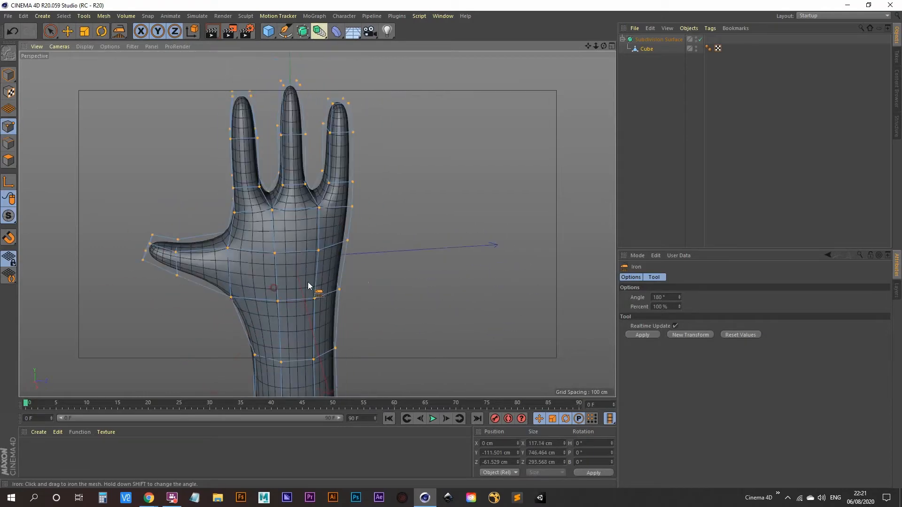
{"action": "left_click_drag", "start_coordinate": [239, 299], "coordinate": [378, 263]}
{"action": "left_click_drag", "start_coordinate": [342, 227], "coordinate": [316, 221], "text": "alt"}
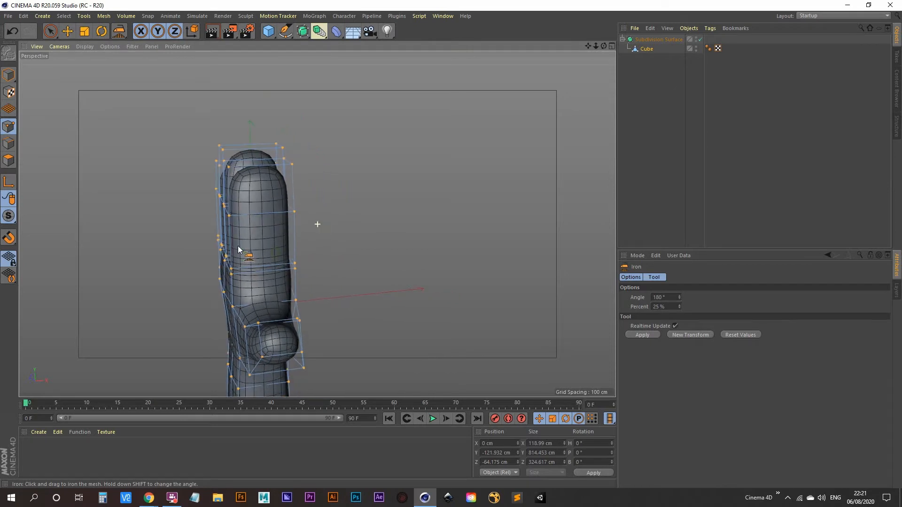
- Select all the points of the three fingers with Rectangle Selection in the Right view
{"action": "middle_click", "coordinate": [393, 212]}
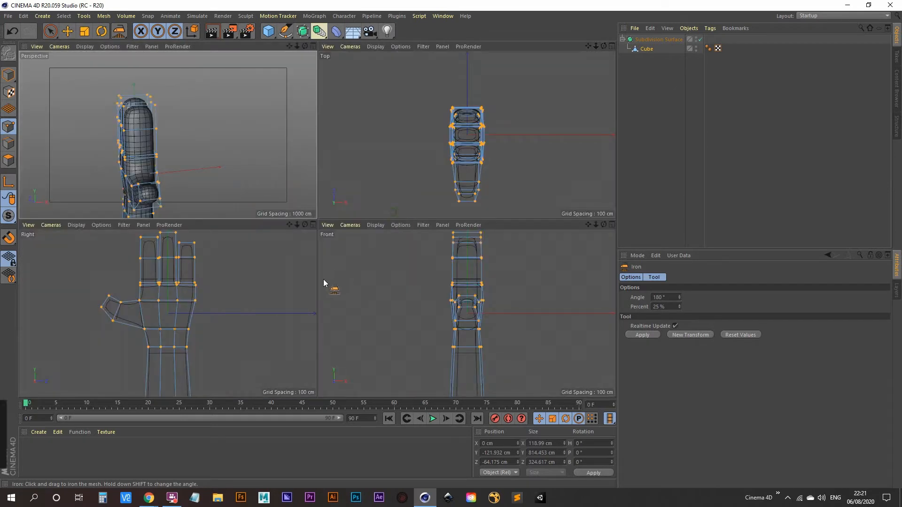
{"action": "middle_click", "coordinate": [232, 294]}
{"action": "middle_click_drag", "start_coordinate": [289, 188], "coordinate": [272, 256], "text": "alt"}
{"action": "left_click", "coordinate": [48, 31]}
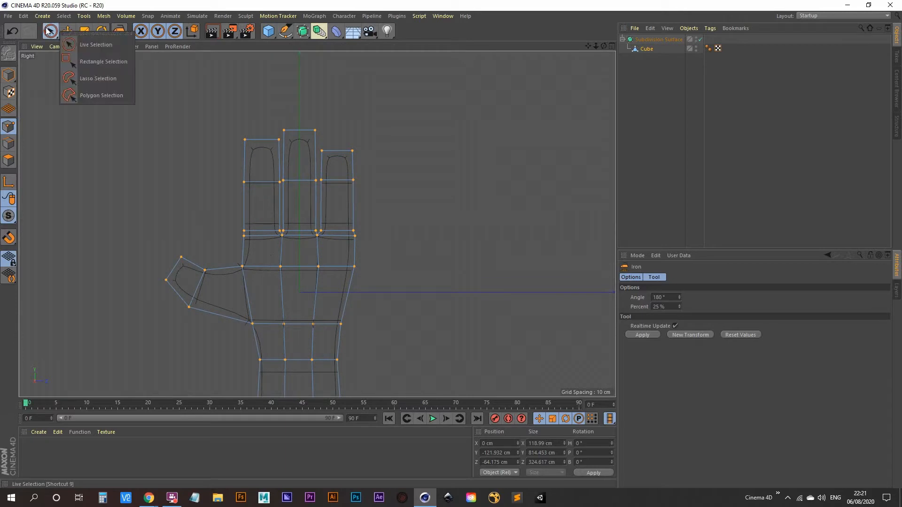
{"action": "left_click", "coordinate": [108, 61]}
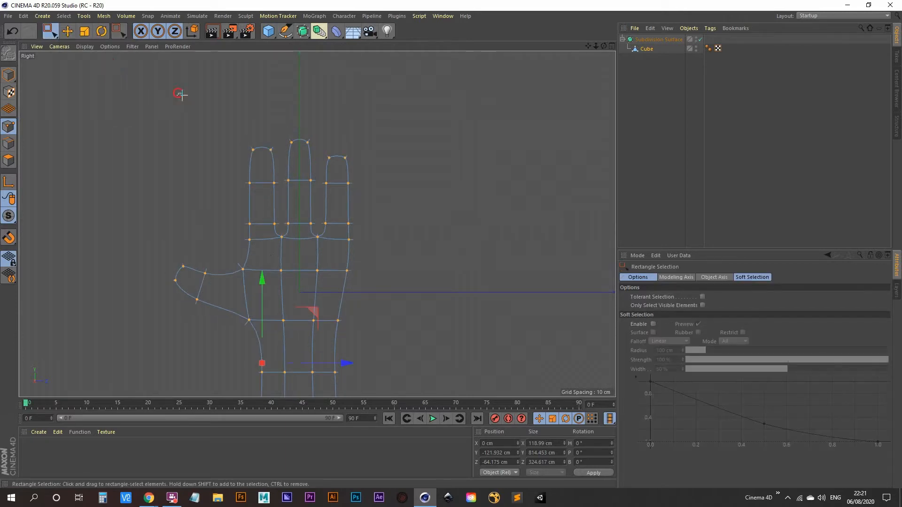
{"action": "left_click_drag", "start_coordinate": [178, 93], "coordinate": [406, 249]}
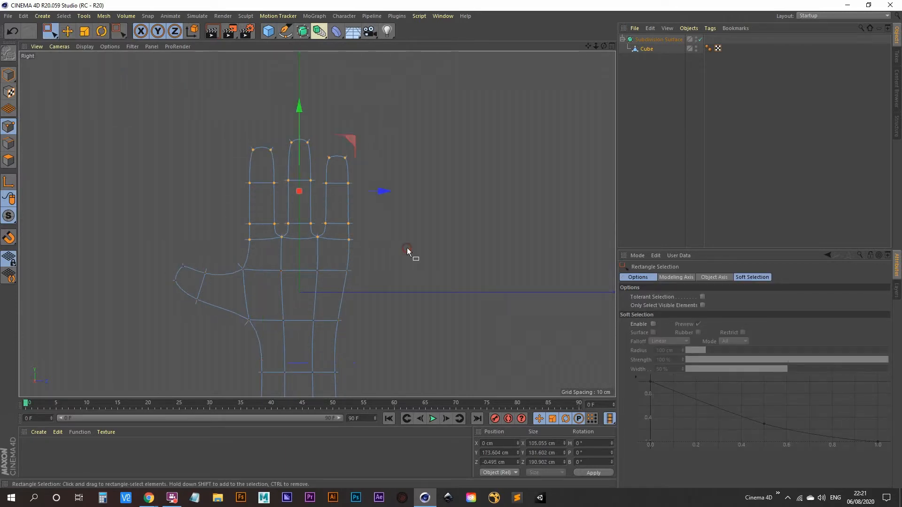
{"action": "middle_click", "coordinate": [398, 251]}
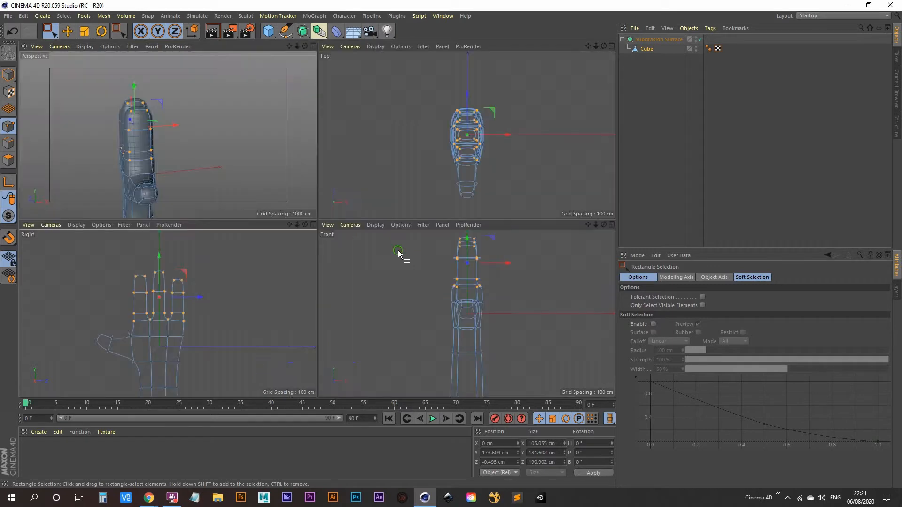
{"action": "middle_click", "coordinate": [227, 151]}
{"action": "left_click_drag", "start_coordinate": [214, 250], "coordinate": [284, 279], "text": "alt"}
{"action": "middle_click_drag", "start_coordinate": [283, 280], "coordinate": [295, 221], "text": "alt"}
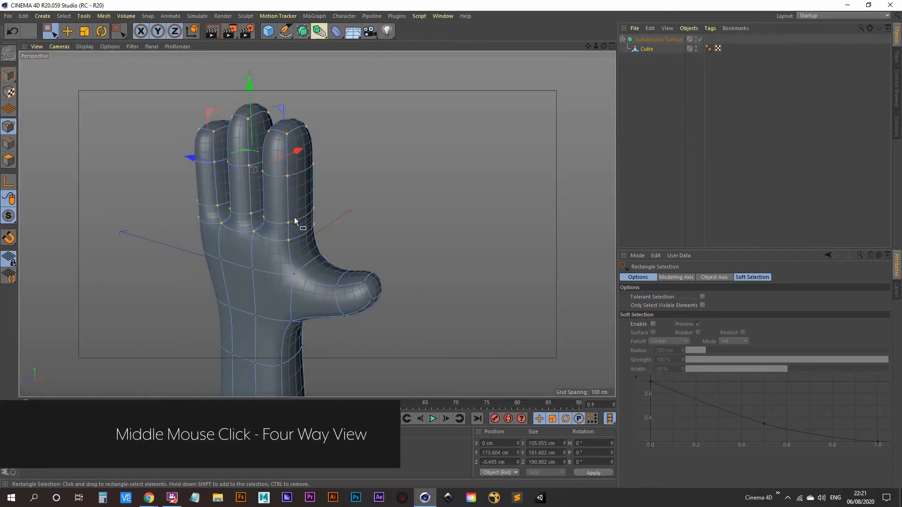
- Smooth the selected finger points with the Iron tool at 23 percent and a 180° angle
{"action": "key", "text": "m"}
{"action": "key", "text": "g"}
{"action": "mouse_move", "coordinate": [288, 252]}
{"action": "left_mouse_down", "text": "alt"}
{"action": "mouse_move", "coordinate": [288, 230]}
{"action": "mouse_move", "coordinate": [302, 230]}
{"action": "mouse_move", "coordinate": [298, 215]}
{"action": "mouse_move", "coordinate": [165, 230]}
{"action": "mouse_move", "coordinate": [275, 221]}
{"action": "mouse_move", "coordinate": [302, 249]}
{"action": "mouse_move", "coordinate": [316, 222]}
{"action": "mouse_move", "coordinate": [306, 254]}
{"action": "mouse_move", "coordinate": [293, 258]}
{"action": "left_mouse_up", "text": "alt"}
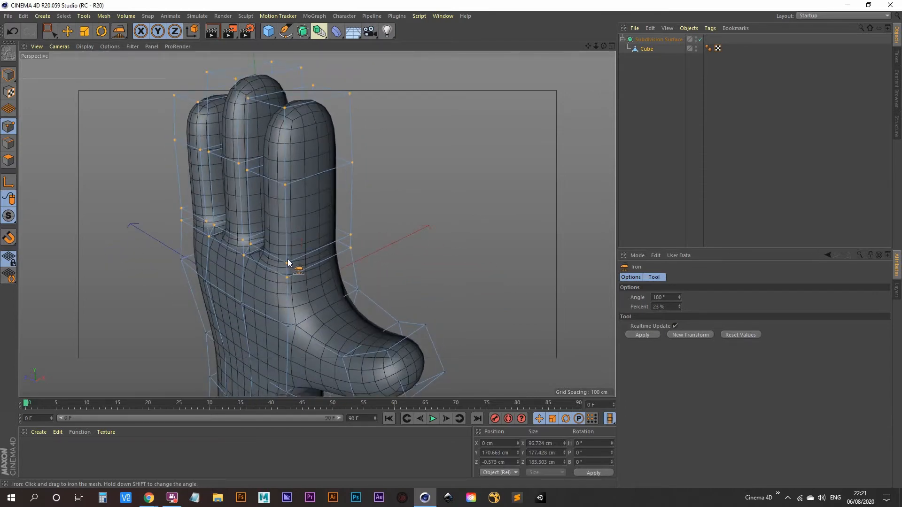
- Scale the selected finger points along X to about 72.5 cm so the fingers are thinner in profile
{"action": "left_click", "coordinate": [85, 33]}
{"action": "left_click_drag", "start_coordinate": [202, 183], "coordinate": [221, 256], "text": "alt"}
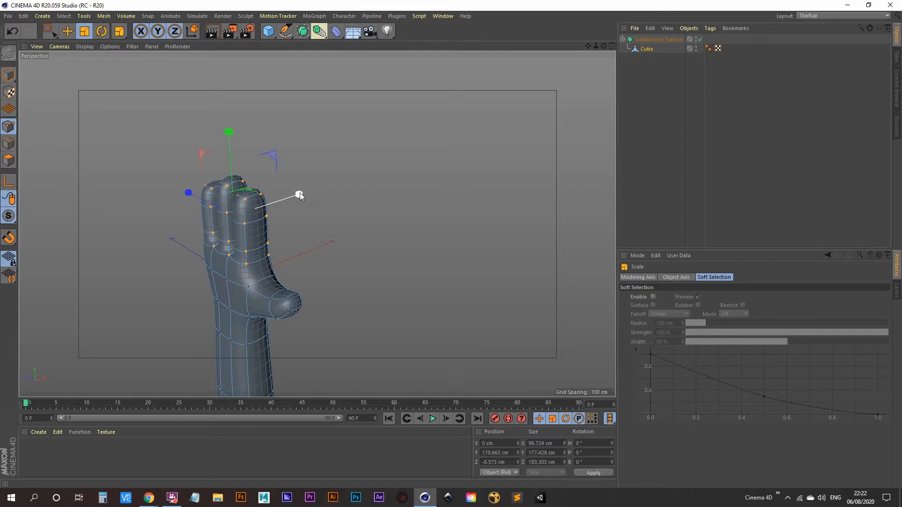
{"action": "left_click_drag", "start_coordinate": [300, 193], "coordinate": [285, 200]}
{"action": "left_click_drag", "start_coordinate": [262, 256], "coordinate": [284, 243], "text": "alt"}
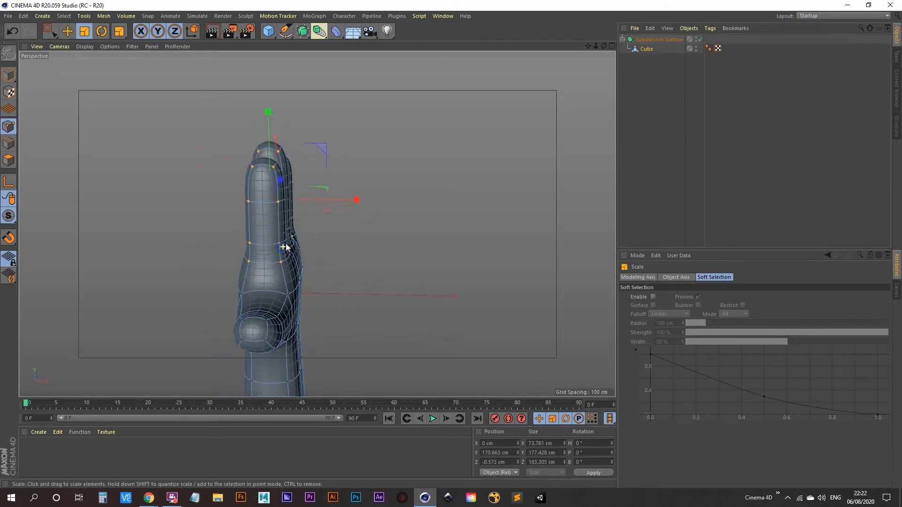
{"action": "scroll", "coordinate": [284, 244], "scroll_direction": "up", "scroll_amount": 3}
{"action": "left_click_drag", "start_coordinate": [347, 177], "coordinate": [346, 178]}
{"action": "left_click_drag", "start_coordinate": [345, 179], "coordinate": [224, 246], "text": "alt"}
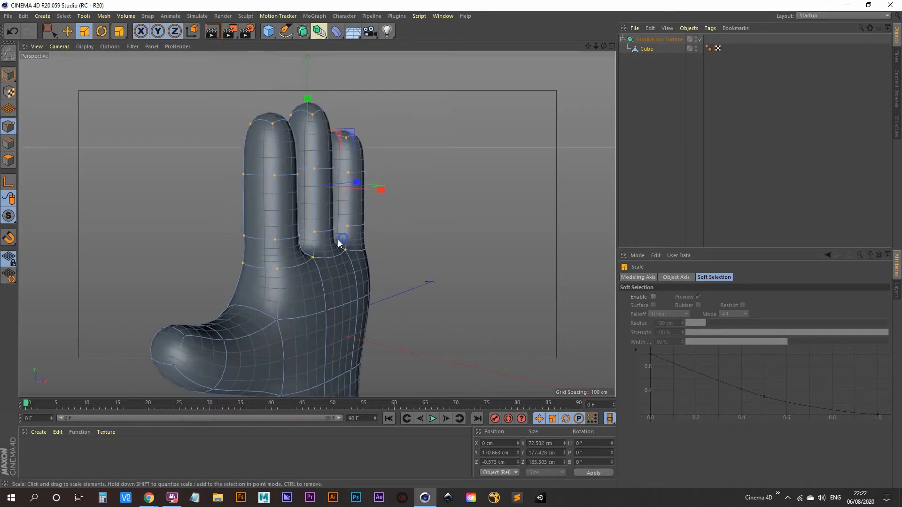
{"action": "left_click_drag", "start_coordinate": [338, 242], "coordinate": [284, 247], "text": "alt"}
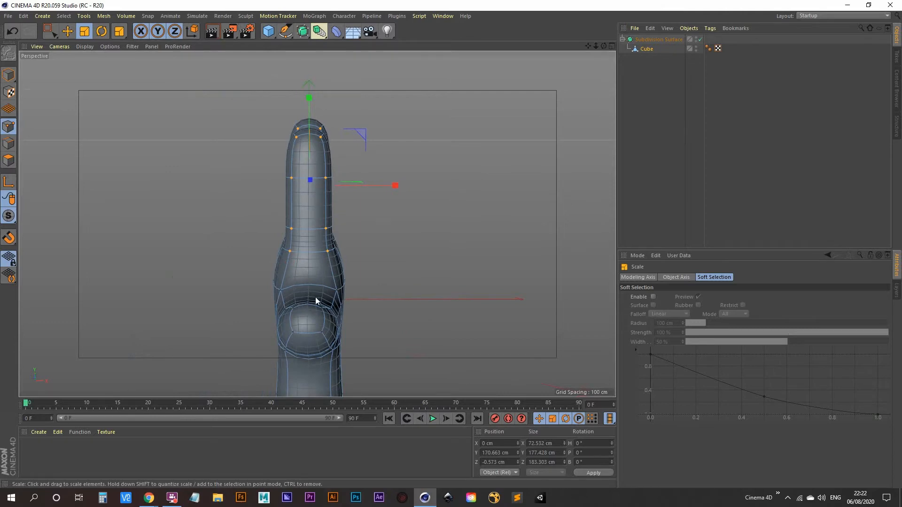
{"action": "left_click_drag", "start_coordinate": [316, 300], "coordinate": [438, 276], "text": "alt"}
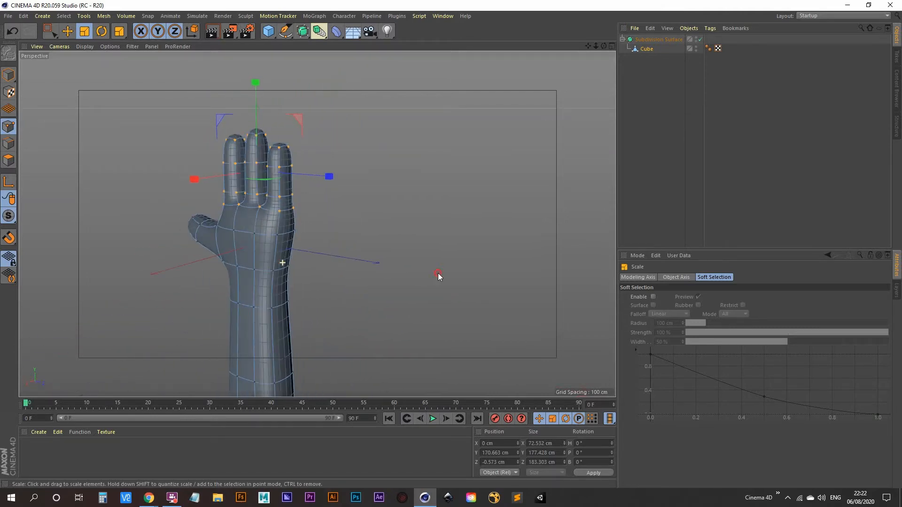
{"action": "left_click_drag", "start_coordinate": [247, 241], "coordinate": [112, 249], "text": "alt"}
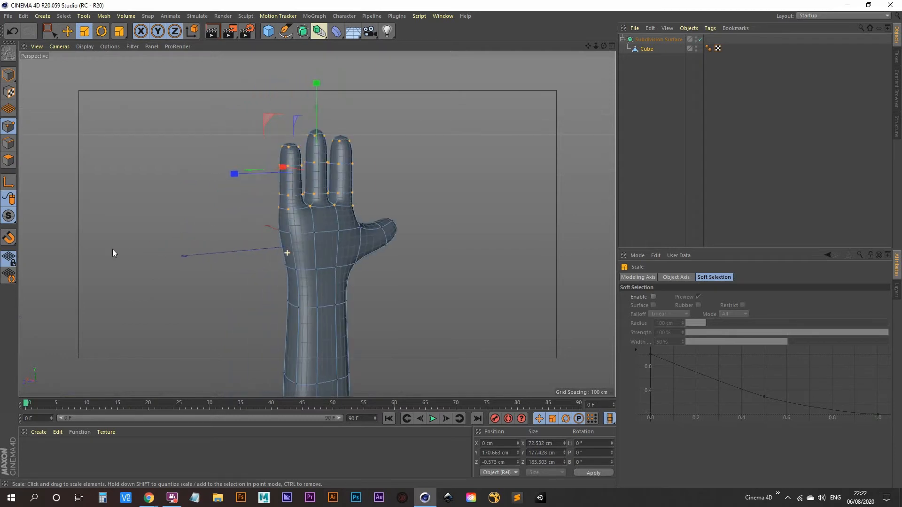
- Move the selected finger points along X to a position of about -14.8 cm
{"action": "left_click", "coordinate": [68, 31]}
{"action": "left_click_drag", "start_coordinate": [229, 247], "coordinate": [352, 243], "text": "alt"}
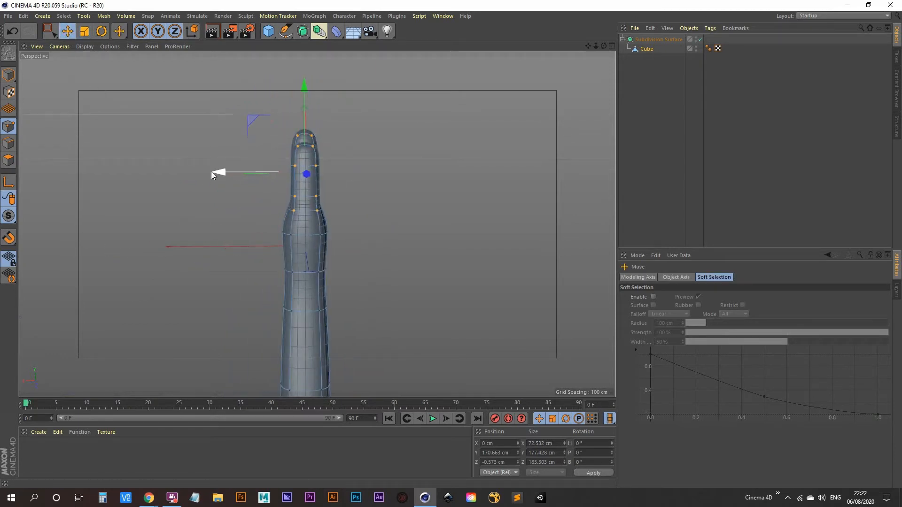
{"action": "left_click_drag", "start_coordinate": [218, 172], "coordinate": [520, 276]}
{"action": "left_click_drag", "start_coordinate": [322, 270], "coordinate": [331, 218], "text": "alt"}
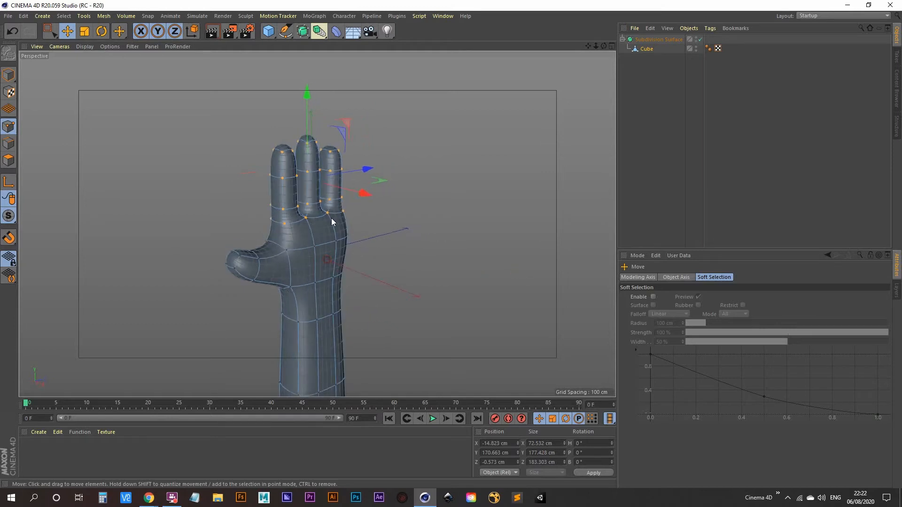
{"action": "left_click_drag", "start_coordinate": [304, 256], "coordinate": [306, 181], "text": "alt"}
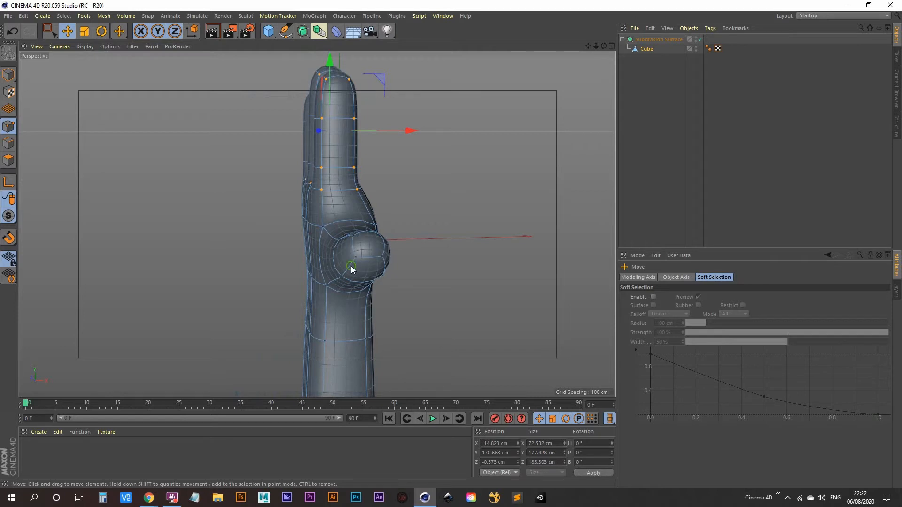
{"action": "left_click_drag", "start_coordinate": [351, 266], "coordinate": [244, 300], "text": "alt"}
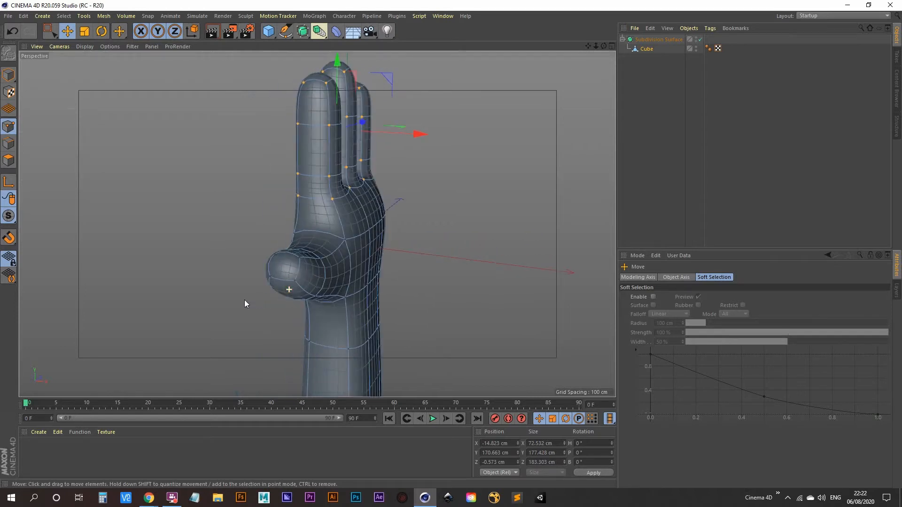
- Loop-select the points around the middle of the cube mesh's thumb and add the loop at the thumb's tip
{"action": "left_click", "coordinate": [646, 49]}
{"action": "left_click_drag", "start_coordinate": [319, 244], "coordinate": [111, 292], "text": "alt"}
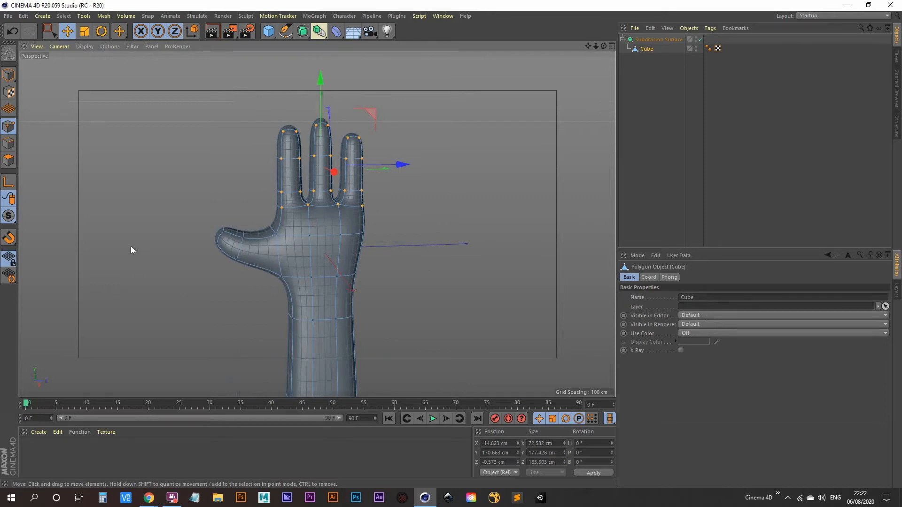
{"action": "left_click", "coordinate": [10, 127]}
{"action": "key", "text": "u"}
{"action": "key", "text": "l"}
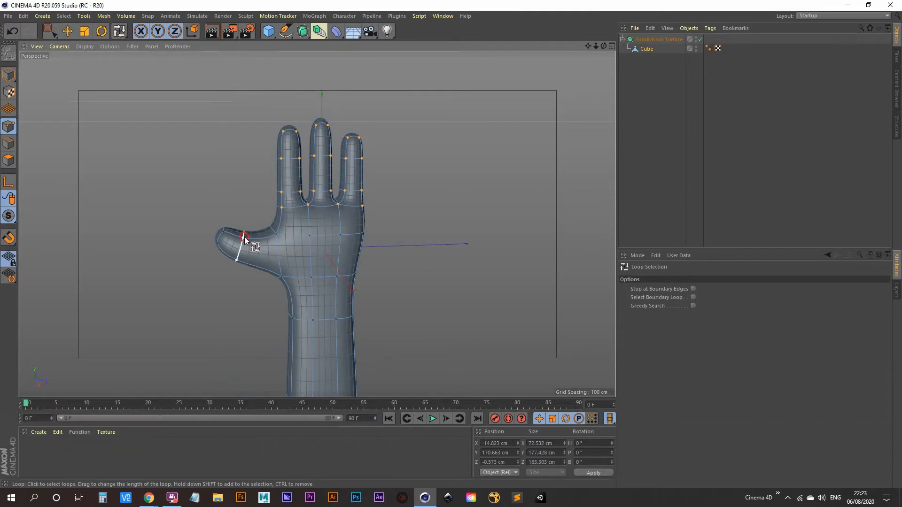
{"action": "left_click", "coordinate": [228, 234]}
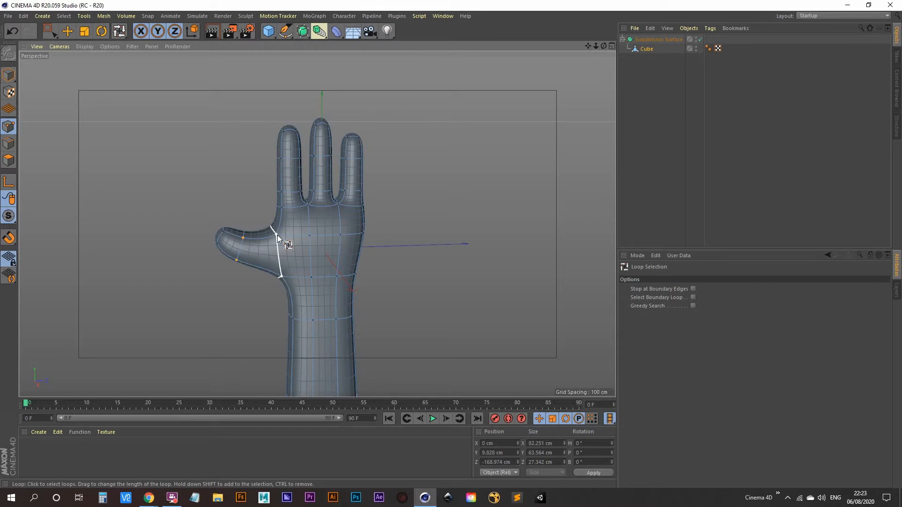
{"action": "mouse_move", "coordinate": [247, 239]}
{"action": "left_mouse_down", "text": "alt"}
{"action": "mouse_move", "coordinate": [292, 286]}
{"action": "mouse_move", "coordinate": [257, 282]}
{"action": "mouse_move", "coordinate": [241, 246]}
{"action": "left_mouse_up", "text": "alt"}
{"action": "right_click_drag", "start_coordinate": [235, 244], "coordinate": [245, 211], "text": "alt"}
{"action": "middle_click_drag", "start_coordinate": [246, 216], "coordinate": [238, 253], "text": "alt"}
{"action": "left_click_drag", "start_coordinate": [230, 260], "coordinate": [207, 269], "text": "alt"}
{"action": "right_click_drag", "start_coordinate": [256, 245], "coordinate": [264, 227], "text": "alt"}
{"action": "middle_click_drag", "start_coordinate": [263, 237], "coordinate": [234, 243], "text": "alt"}
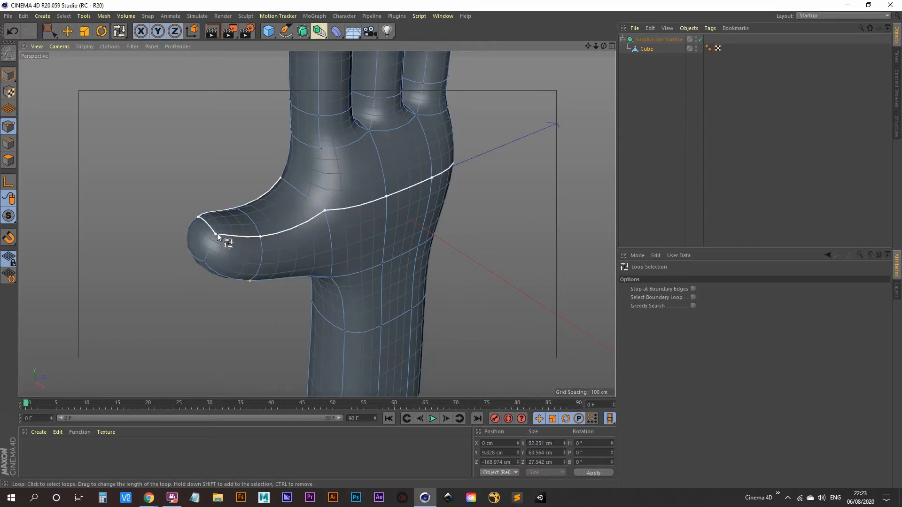
{"action": "left_click", "coordinate": [214, 238], "text": "shift"}
- Move the selected thumb points along X to a position of about 11 cm
{"action": "left_click_drag", "start_coordinate": [261, 295], "coordinate": [284, 305], "text": "alt"}
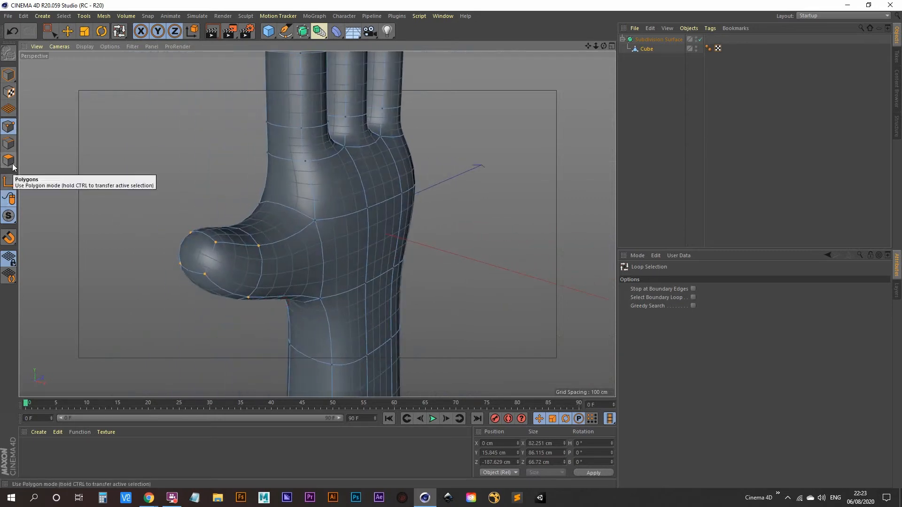
{"action": "key", "text": "e"}
{"action": "left_click_drag", "start_coordinate": [264, 263], "coordinate": [312, 238], "text": "alt"}
{"action": "right_click_drag", "start_coordinate": [312, 238], "coordinate": [253, 264], "text": "alt"}
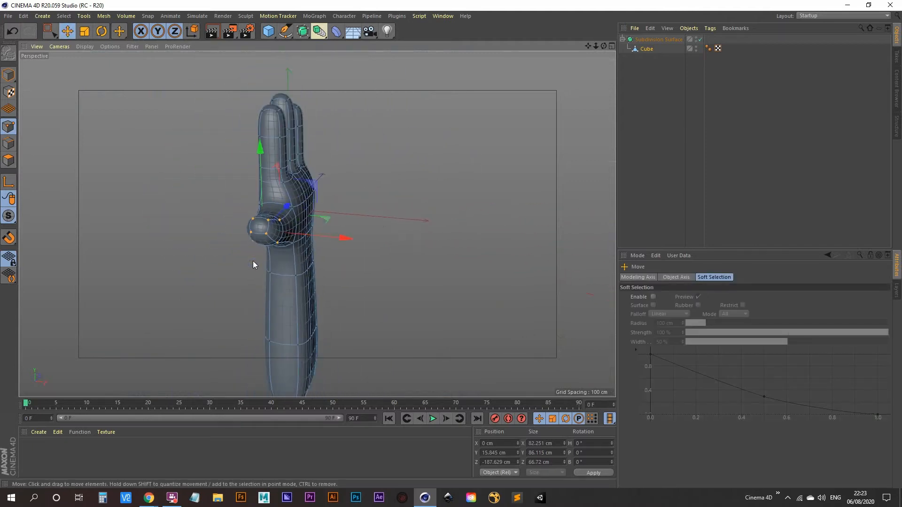
{"action": "left_click_drag", "start_coordinate": [268, 274], "coordinate": [237, 243], "text": "alt"}
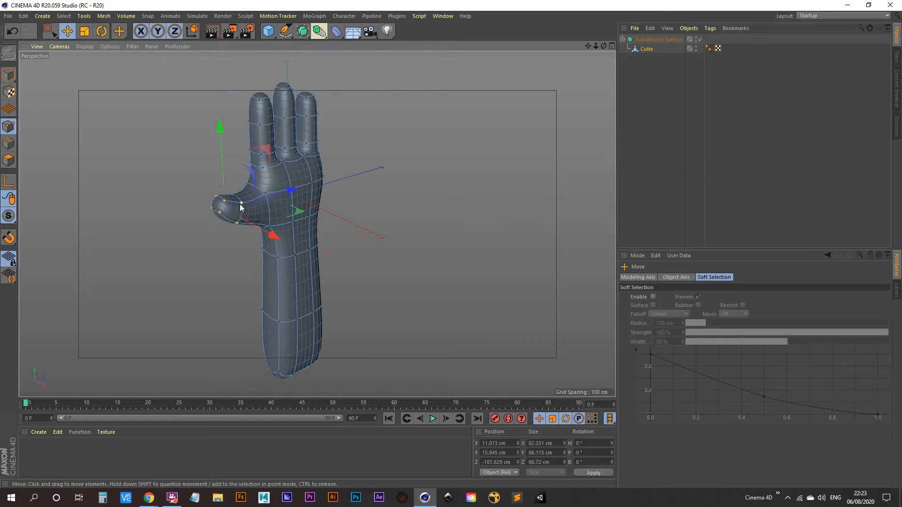
- Loop-select only the points at the thumb's tip, move them along X, and deselect the mesh
{"action": "key", "text": "u"}
{"action": "key", "text": "l"}
{"action": "scroll", "coordinate": [240, 204], "scroll_direction": "up", "scroll_amount": 5}
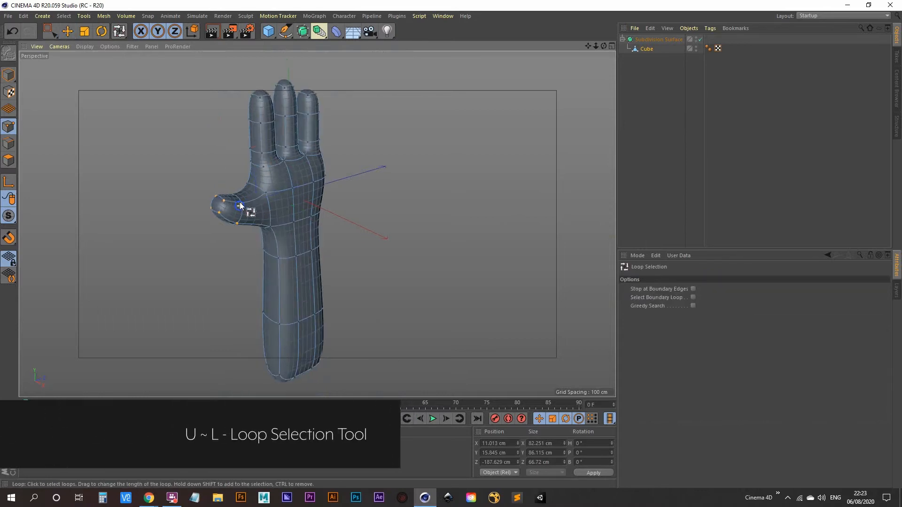
{"action": "left_click_drag", "start_coordinate": [264, 140], "coordinate": [240, 218], "text": "alt"}
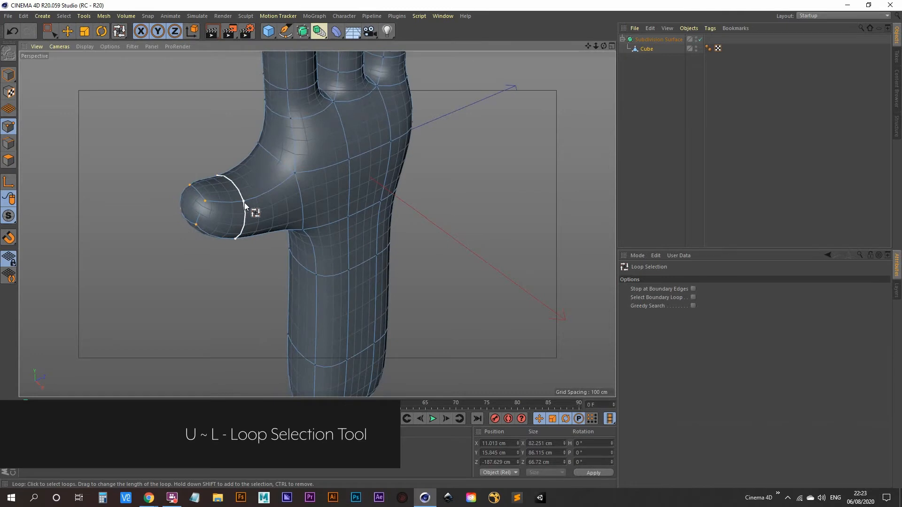
{"action": "left_click", "coordinate": [244, 202]}
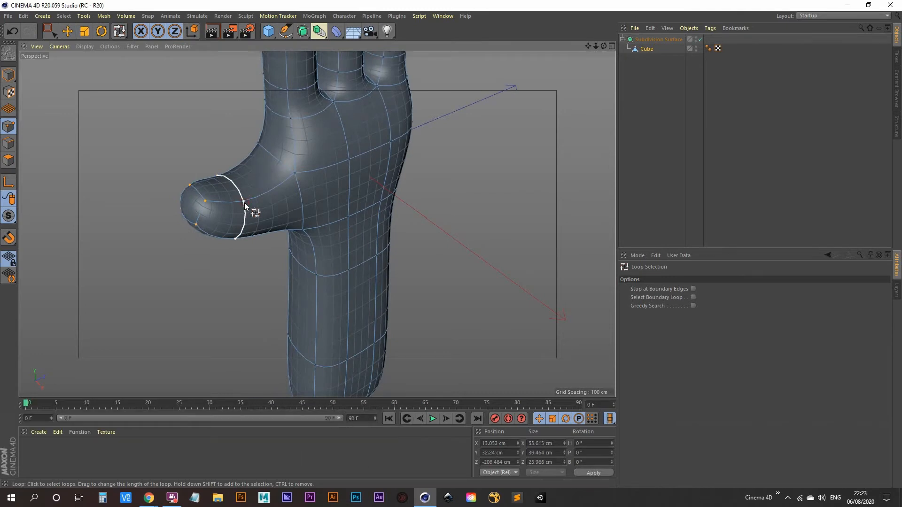
{"action": "left_click_drag", "start_coordinate": [245, 202], "coordinate": [227, 291], "text": "alt"}
{"action": "key", "text": "e"}
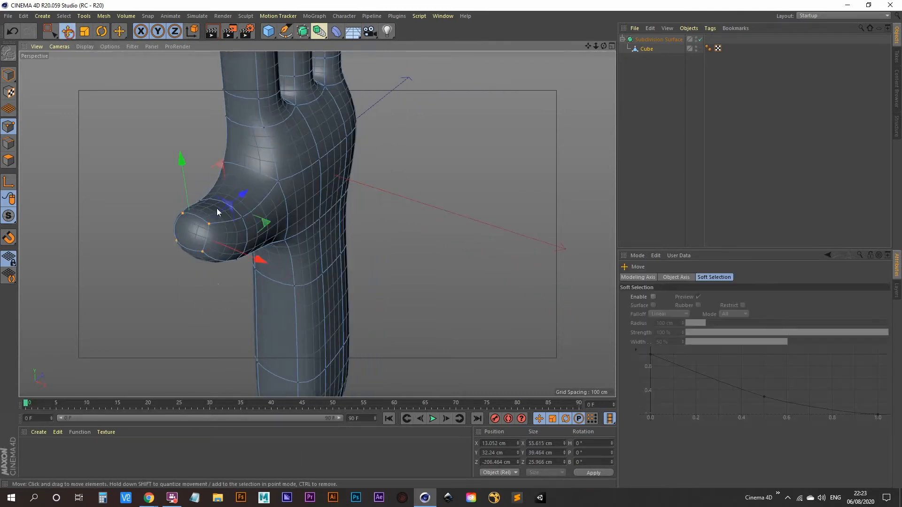
{"action": "mouse_move", "coordinate": [257, 257]}
{"action": "left_mouse_down"}
{"action": "mouse_move", "coordinate": [275, 253]}
{"action": "mouse_move", "coordinate": [250, 181]}
{"action": "mouse_move", "coordinate": [171, 179]}
{"action": "mouse_move", "coordinate": [149, 244]}
{"action": "mouse_move", "coordinate": [315, 251]}
{"action": "mouse_move", "coordinate": [368, 192]}
{"action": "mouse_move", "coordinate": [316, 212]}
{"action": "mouse_move", "coordinate": [254, 305]}
{"action": "mouse_move", "coordinate": [217, 256]}
{"action": "mouse_move", "coordinate": [340, 262]}
{"action": "mouse_move", "coordinate": [377, 284]}
{"action": "mouse_move", "coordinate": [296, 280]}
{"action": "mouse_move", "coordinate": [265, 305]}
{"action": "left_mouse_up"}
{"action": "left_click", "coordinate": [678, 148]}
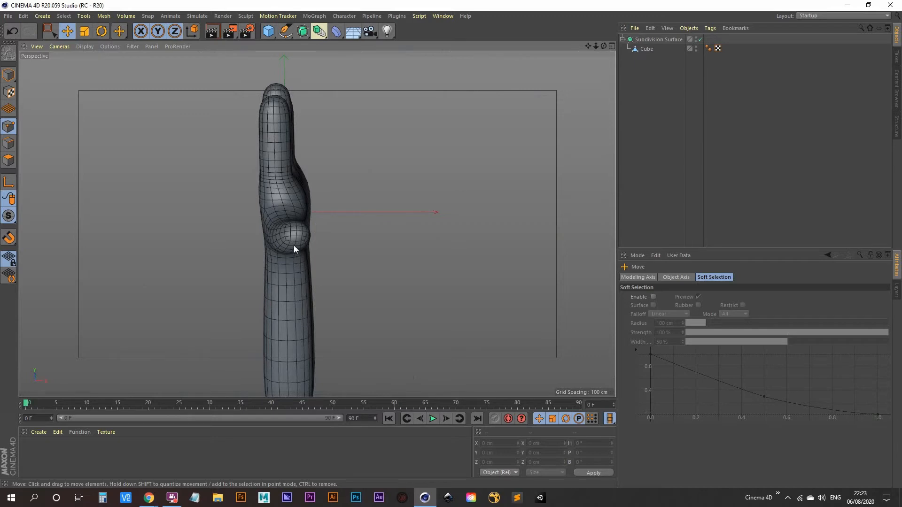
{"action": "mouse_move", "coordinate": [281, 254]}
{"action": "left_mouse_down", "text": "alt"}
{"action": "mouse_move", "coordinate": [306, 275]}
{"action": "mouse_move", "coordinate": [212, 268]}
{"action": "mouse_move", "coordinate": [328, 230]}
{"action": "left_mouse_up", "text": "alt"}
{"action": "scroll", "coordinate": [328, 230], "scroll_direction": "down", "scroll_amount": 1}
{"action": "middle_click_drag", "start_coordinate": [328, 229], "coordinate": [298, 168], "text": "alt"}
{"action": "left_click_drag", "start_coordinate": [298, 168], "coordinate": [331, 188], "text": "alt"}
{"action": "middle_click_drag", "start_coordinate": [331, 188], "coordinate": [320, 247], "text": "alt"}
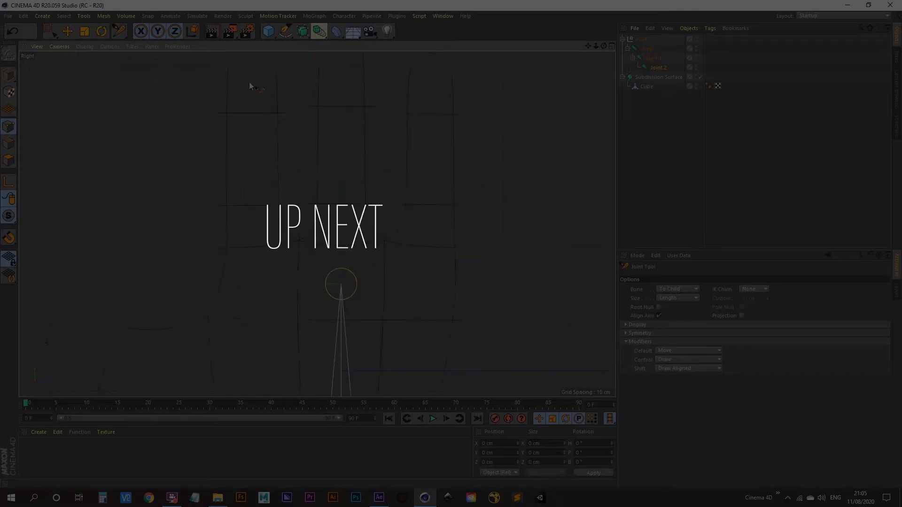
- Draw a joint chain with the Joint tool from the palm up through the finger beside the thumb to its tip
{"action": "middle_click_drag", "start_coordinate": [272, 278], "coordinate": [307, 299], "text": "alt"}
{"action": "left_click", "coordinate": [278, 302], "text": "ctrl"}
{"action": "scroll", "coordinate": [273, 235], "scroll_direction": "down", "scroll_amount": 1}
{"action": "middle_click_drag", "start_coordinate": [276, 235], "coordinate": [279, 299], "text": "alt"}
{"action": "left_click", "coordinate": [263, 292], "text": "ctrl"}
{"action": "scroll", "coordinate": [266, 276], "scroll_direction": "down", "scroll_amount": 2}
{"action": "left_click", "coordinate": [268, 201], "text": "ctrl"}
{"action": "left_click", "coordinate": [269, 87], "text": "ctrl"}
{"action": "left_click", "coordinate": [322, 318]}
{"action": "left_click", "coordinate": [321, 266], "text": "ctrl"}
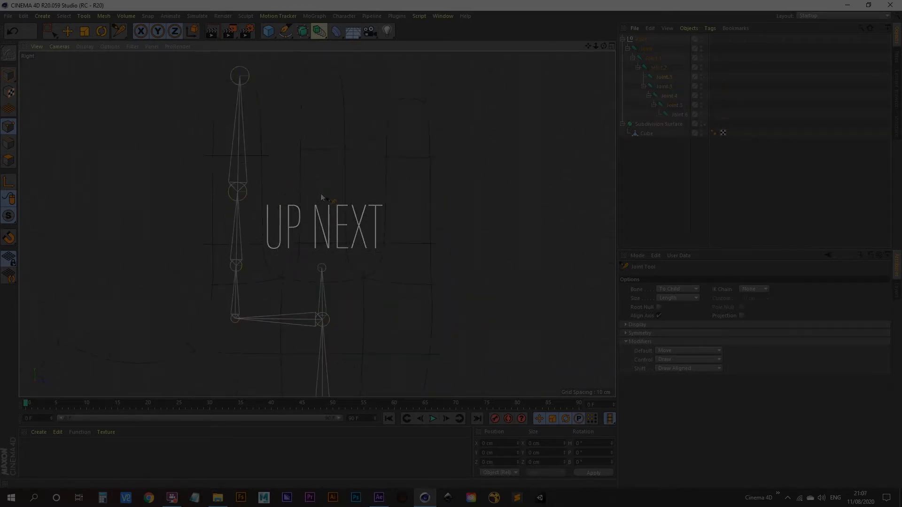
{"action": "middle_click_drag", "start_coordinate": [321, 172], "coordinate": [312, 209], "text": "alt"}
{"action": "left_click", "coordinate": [311, 207], "text": "ctrl"}
{"action": "left_click", "coordinate": [310, 94], "text": "ctrl"}
{"action": "key", "text": "ctrl+z"}
{"action": "key", "text": "ctrl+z"}
{"action": "key", "text": "ctrl+z"}
- Draw three joints above the palm joint, up through the middle finger to its tip
{"action": "scroll", "coordinate": [313, 337], "scroll_direction": "up", "scroll_amount": 4}
{"action": "left_click", "coordinate": [312, 217], "text": "ctrl"}
{"action": "scroll", "coordinate": [312, 221], "scroll_direction": "down", "scroll_amount": 3}
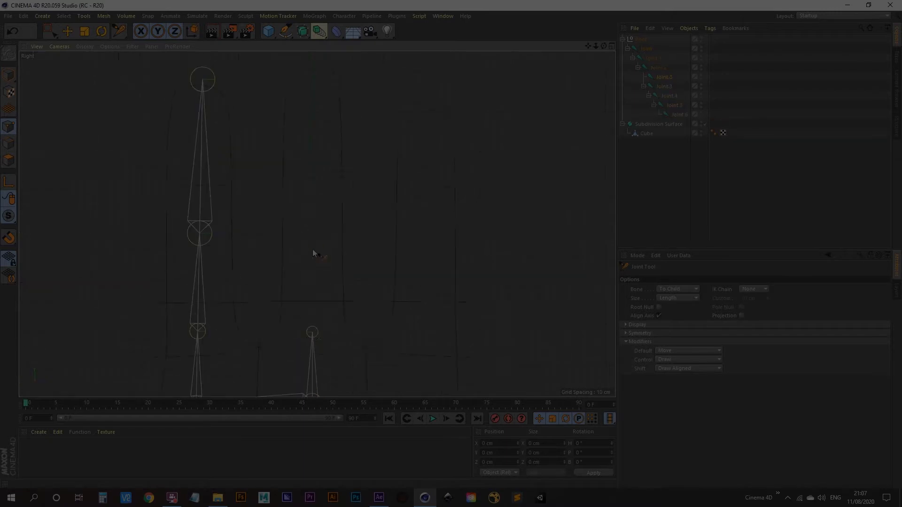
{"action": "left_click", "coordinate": [312, 218], "text": "ctrl"}
{"action": "left_click", "coordinate": [311, 62], "text": "ctrl"}
- Branch a joint chain from the palm joint sideways and up through the outer finger to its tip
{"action": "left_click", "coordinate": [283, 288]}
{"action": "left_click", "coordinate": [398, 286], "text": "ctrl"}
{"action": "left_click", "coordinate": [399, 218], "text": "ctrl"}
{"action": "middle_click_drag", "start_coordinate": [398, 127], "coordinate": [400, 208], "text": "alt"}
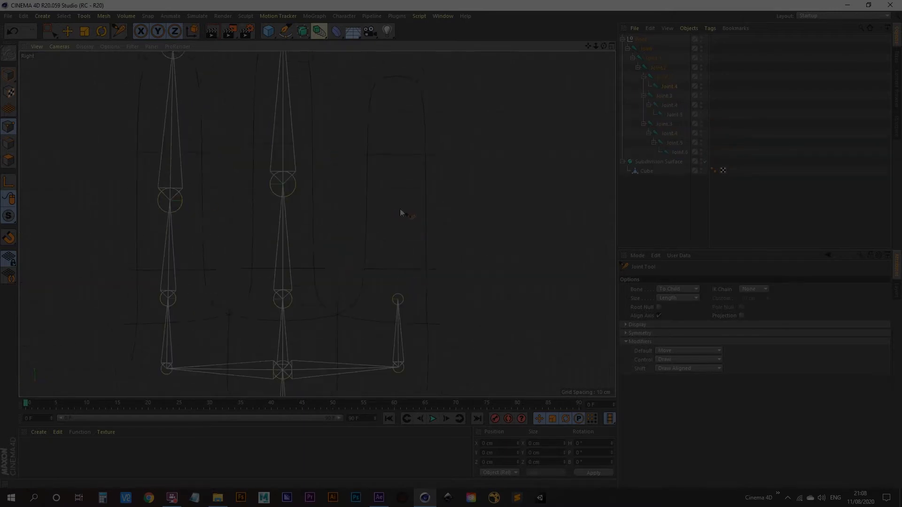
{"action": "left_click", "coordinate": [399, 209], "text": "ctrl"}
{"action": "left_click", "coordinate": [398, 69], "text": "ctrl"}
{"action": "scroll", "coordinate": [306, 132], "scroll_direction": "down", "scroll_amount": 5}
{"action": "middle_click", "coordinate": [218, 169]}
{"action": "middle_click", "coordinate": [275, 260]}
{"action": "key", "text": "e"}
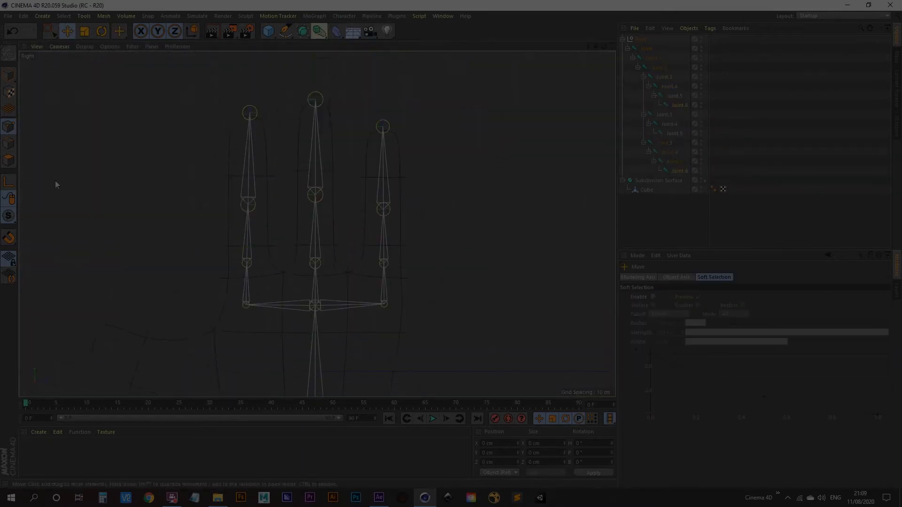
{"action": "left_click", "coordinate": [264, 238]}
{"action": "left_click", "coordinate": [264, 318]}
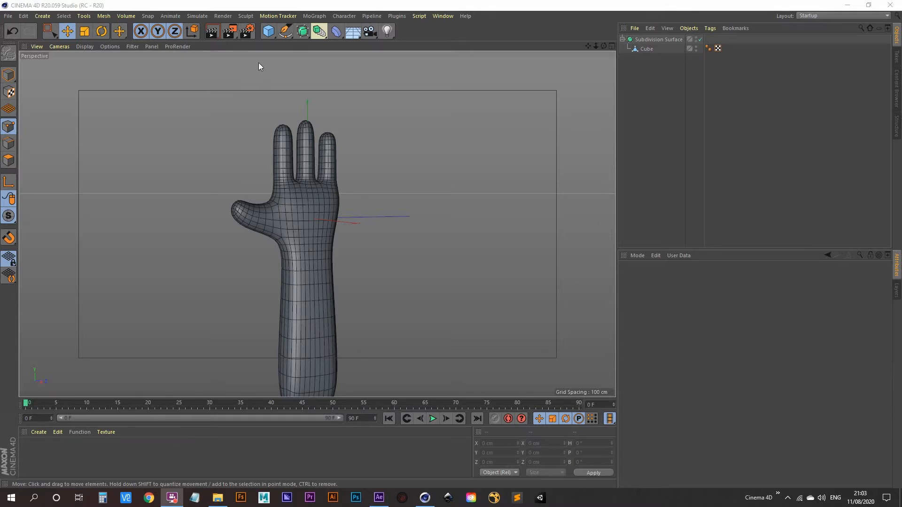
- Activate the Joint tool and show the grid in the Right view at the forearm's lower end
{"action": "left_click", "coordinate": [342, 16]}
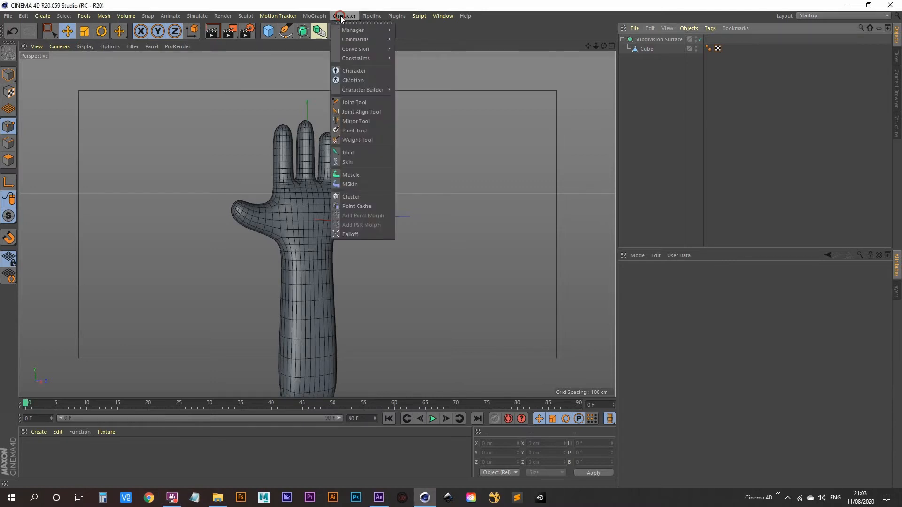
{"action": "left_click", "coordinate": [362, 103]}
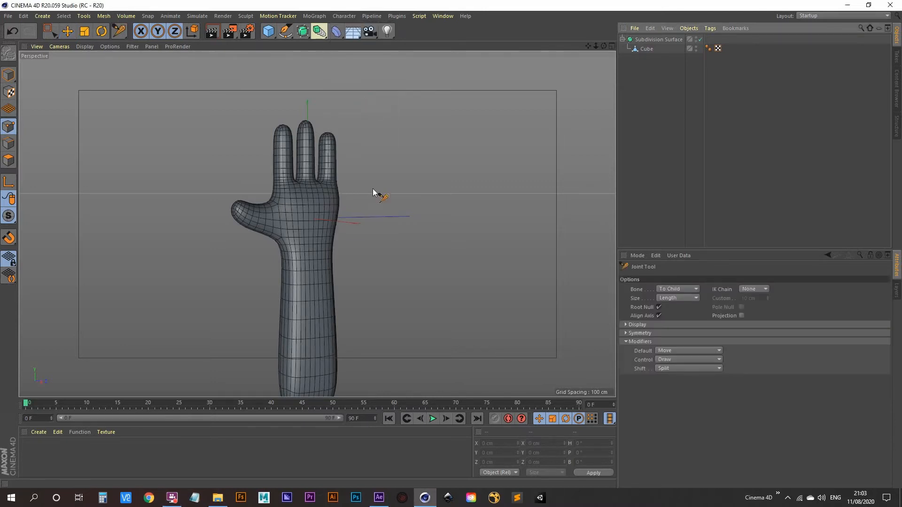
{"action": "middle_click", "coordinate": [364, 230]}
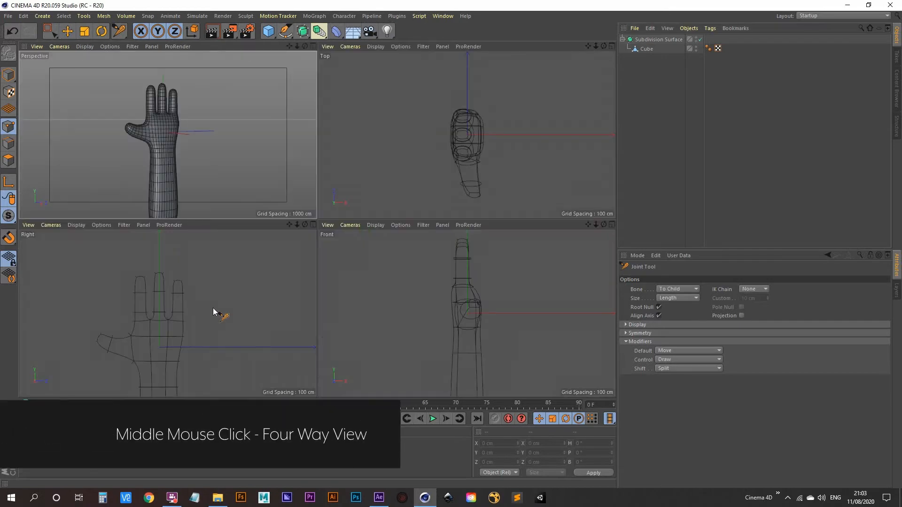
{"action": "middle_click", "coordinate": [183, 317]}
{"action": "scroll", "coordinate": [277, 319], "scroll_direction": "down", "scroll_amount": 5}
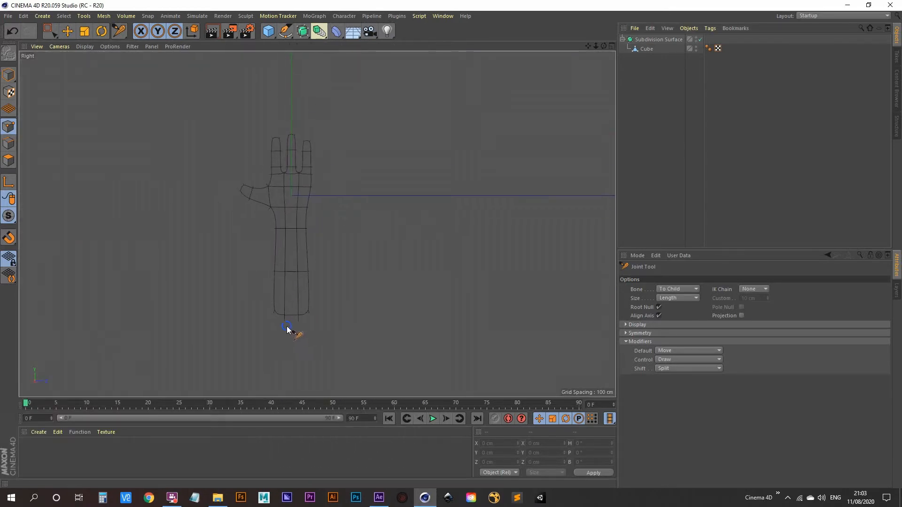
{"action": "scroll", "coordinate": [287, 329], "scroll_direction": "up", "scroll_amount": 8}
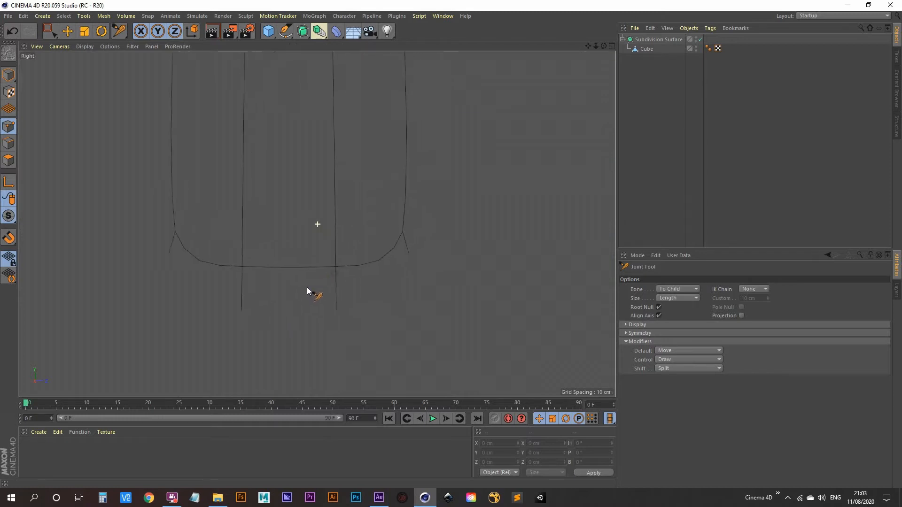
{"action": "middle_click_drag", "start_coordinate": [307, 288], "coordinate": [284, 297], "text": "alt"}
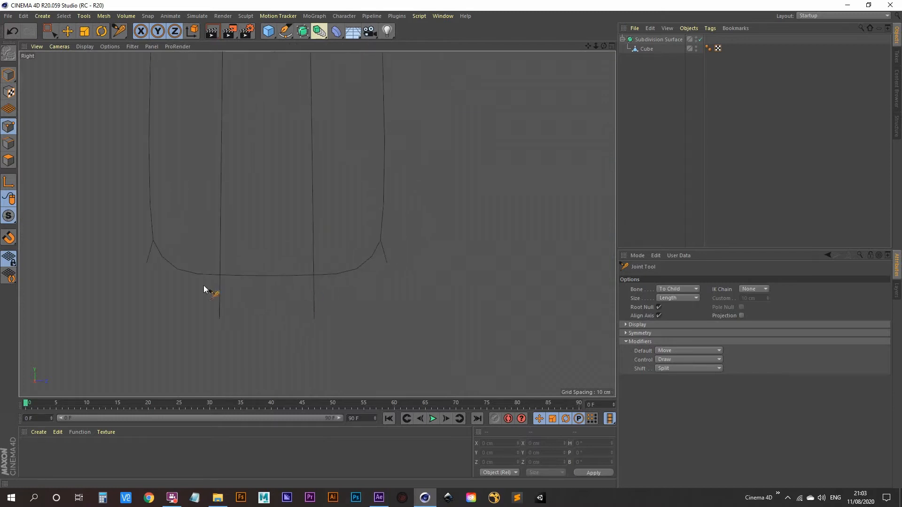
{"action": "left_click", "coordinate": [132, 46]}
{"action": "left_click", "coordinate": [147, 183]}
- Place a base joint on the centre line just below the forearm's end and turn off Root Null
{"action": "left_click", "coordinate": [267, 324]}
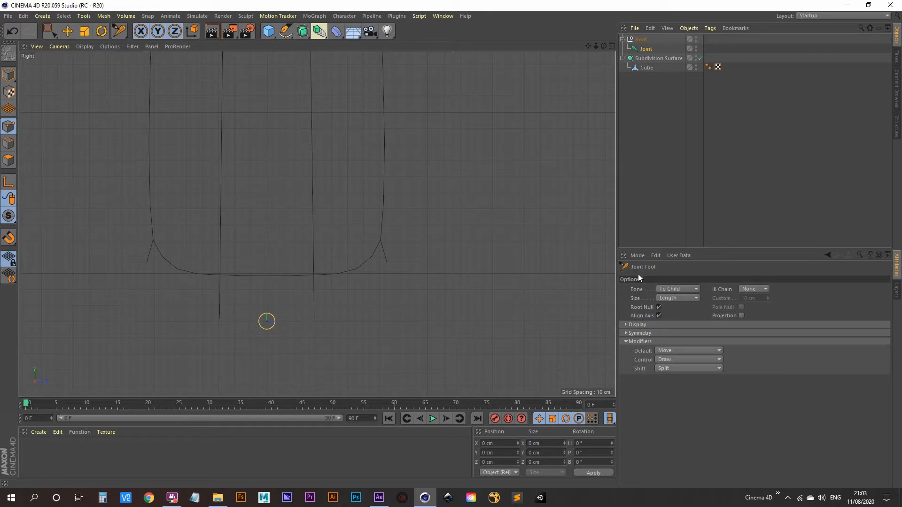
{"action": "left_click", "coordinate": [658, 308]}
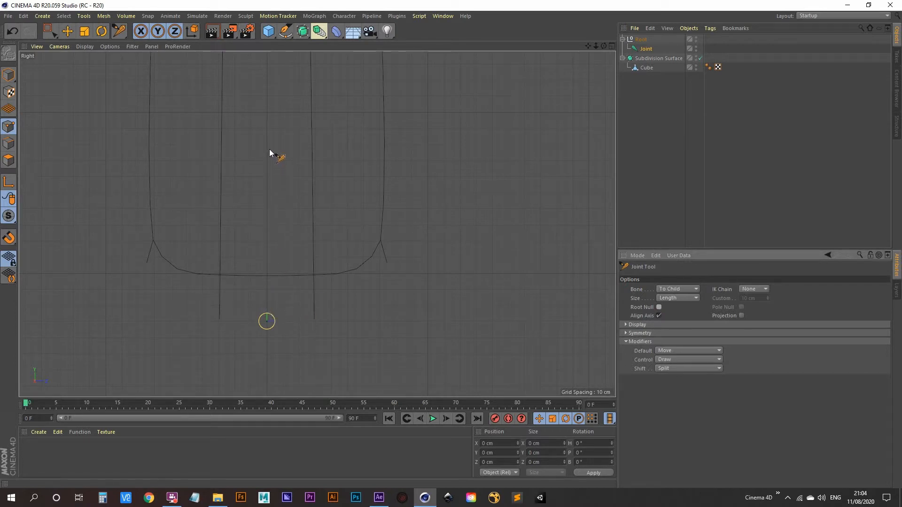
- Try to draw a joint freehand at the wrist above the base joint, and undo it
{"action": "middle_click_drag", "start_coordinate": [269, 119], "coordinate": [287, 249], "text": "alt"}
{"action": "right_click_drag", "start_coordinate": [288, 248], "coordinate": [261, 268], "text": "alt"}
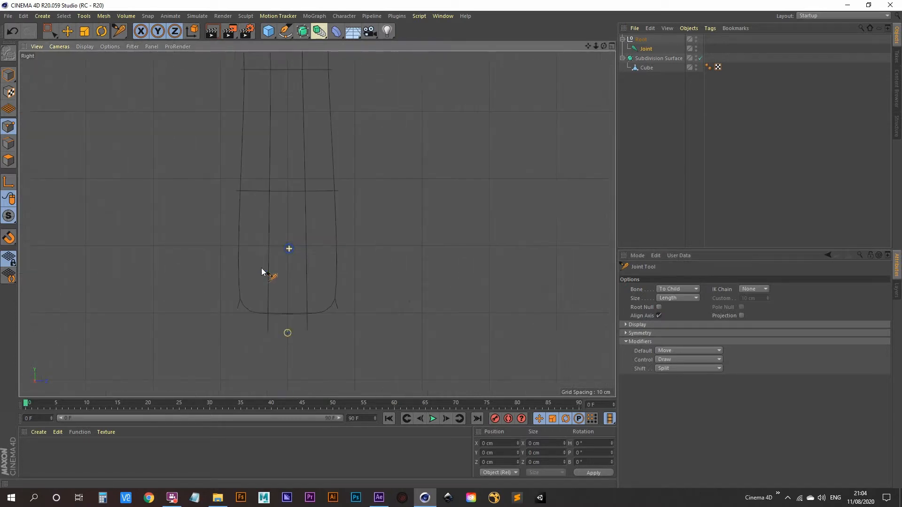
{"action": "middle_click_drag", "start_coordinate": [284, 197], "coordinate": [294, 330], "text": "alt"}
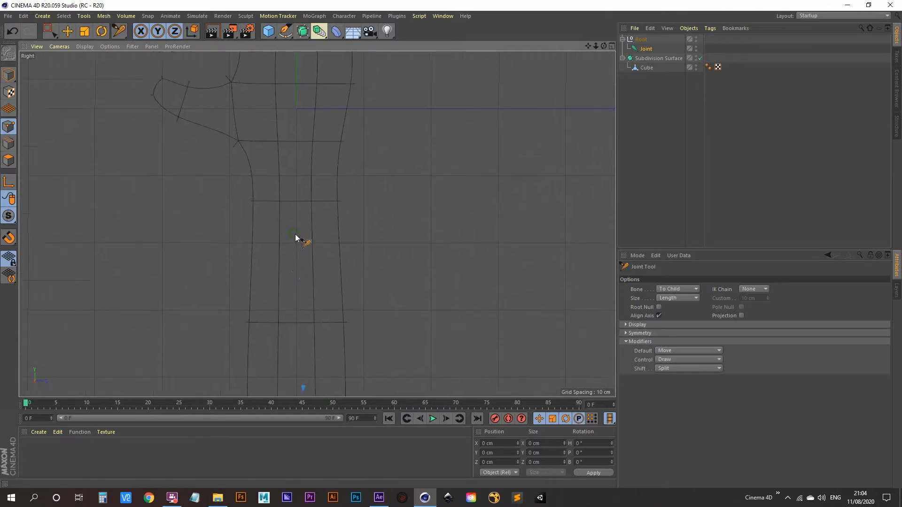
{"action": "left_click", "coordinate": [291, 156], "text": "ctrl"}
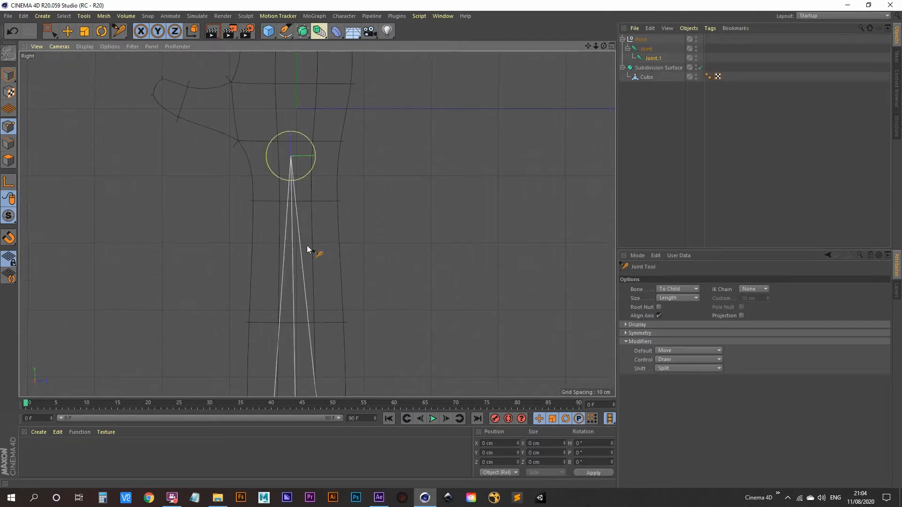
{"action": "middle_click_drag", "start_coordinate": [313, 283], "coordinate": [301, 186], "text": "alt"}
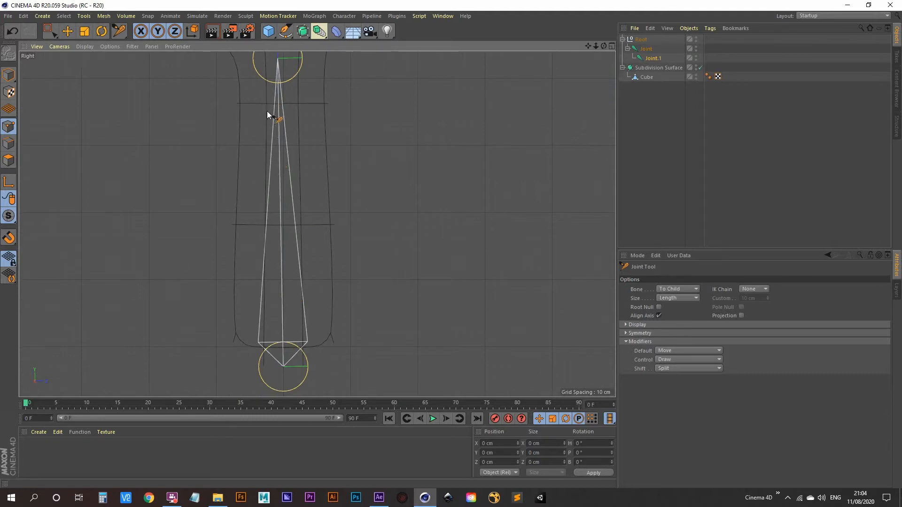
{"action": "middle_click_drag", "start_coordinate": [271, 141], "coordinate": [272, 170], "text": "alt"}
{"action": "middle_click_drag", "start_coordinate": [280, 134], "coordinate": [286, 127], "text": "alt"}
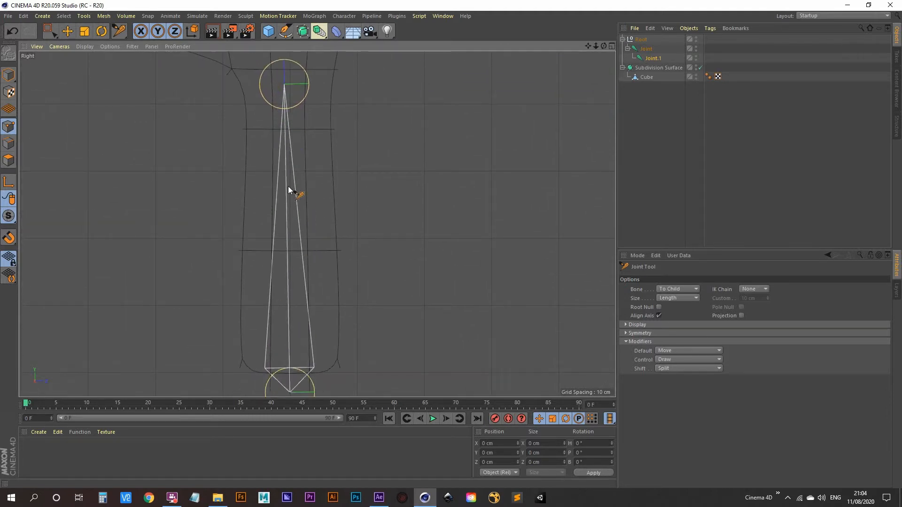
{"action": "key", "text": "ctrl+z"}
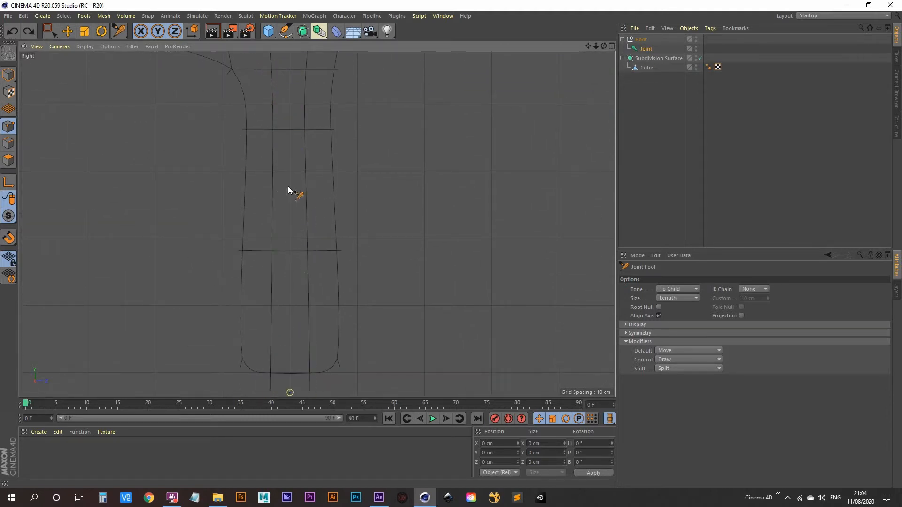
- Set the Joint tool's Shift modifier to Draw Aligned
{"action": "left_click", "coordinate": [663, 369]}
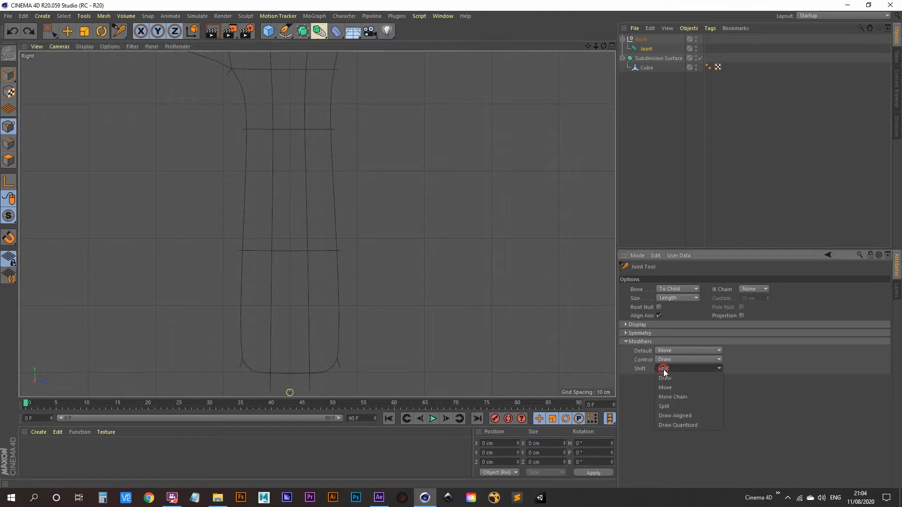
{"action": "left_click", "coordinate": [683, 415]}
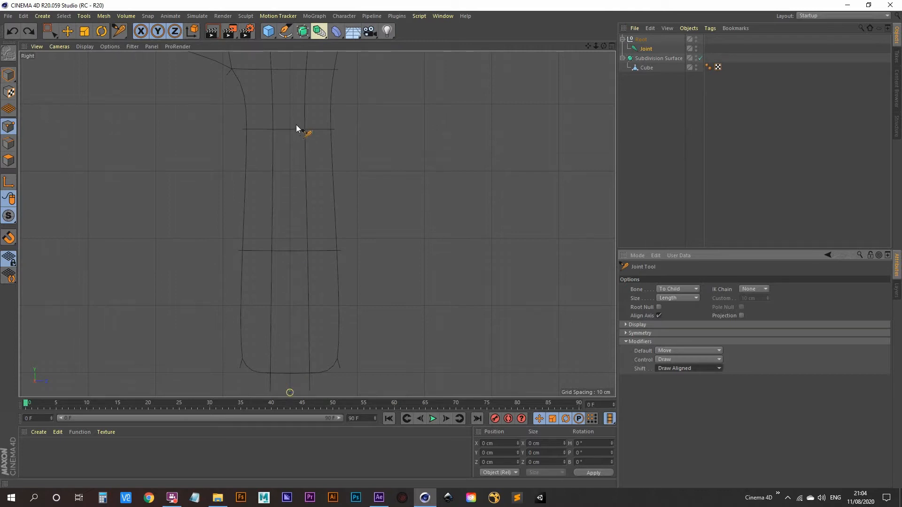
- Try to place a wrist joint on the centre grid line straight above the base joint, and undo it
{"action": "middle_click_drag", "start_coordinate": [290, 93], "coordinate": [284, 150], "text": "alt"}
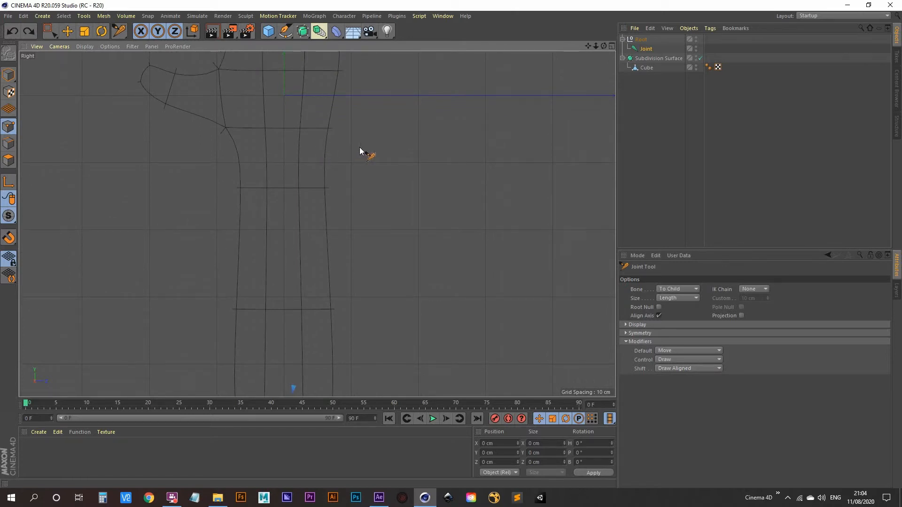
{"action": "scroll", "coordinate": [283, 150], "scroll_direction": "up", "scroll_amount": 6}
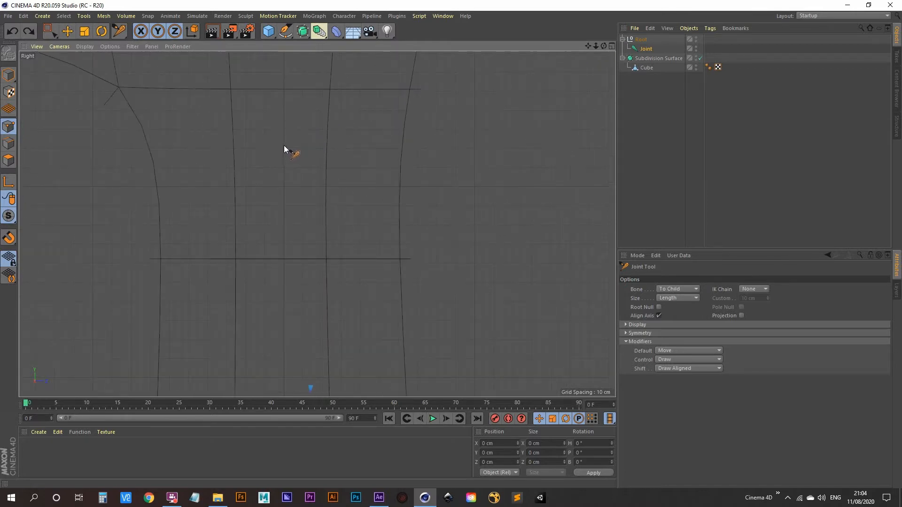
{"action": "left_click", "coordinate": [284, 146]}
{"action": "scroll", "coordinate": [291, 180], "scroll_direction": "down", "scroll_amount": 8}
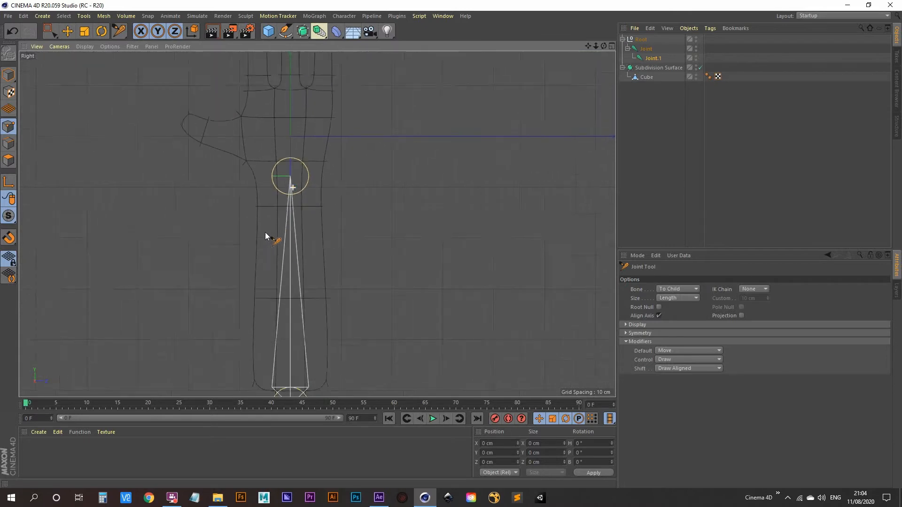
{"action": "scroll", "coordinate": [289, 214], "scroll_direction": "up", "scroll_amount": 5}
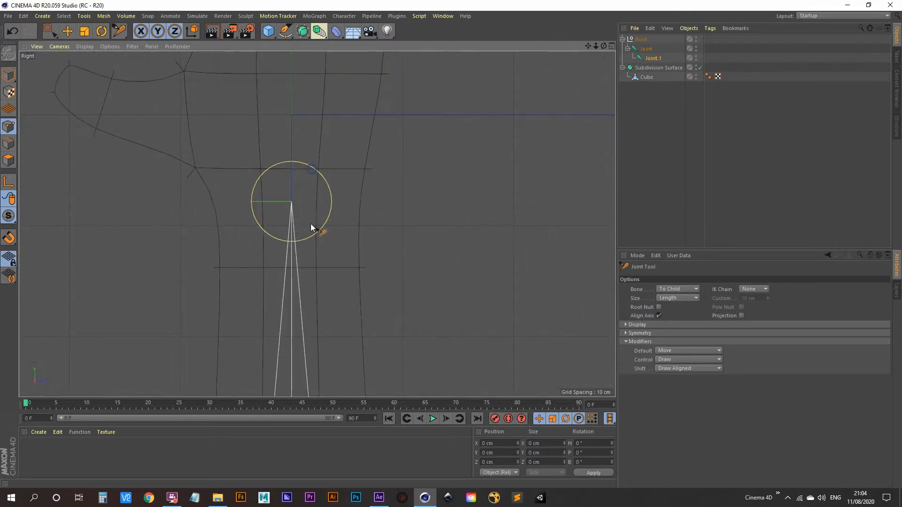
{"action": "key", "text": "ctrl+z"}
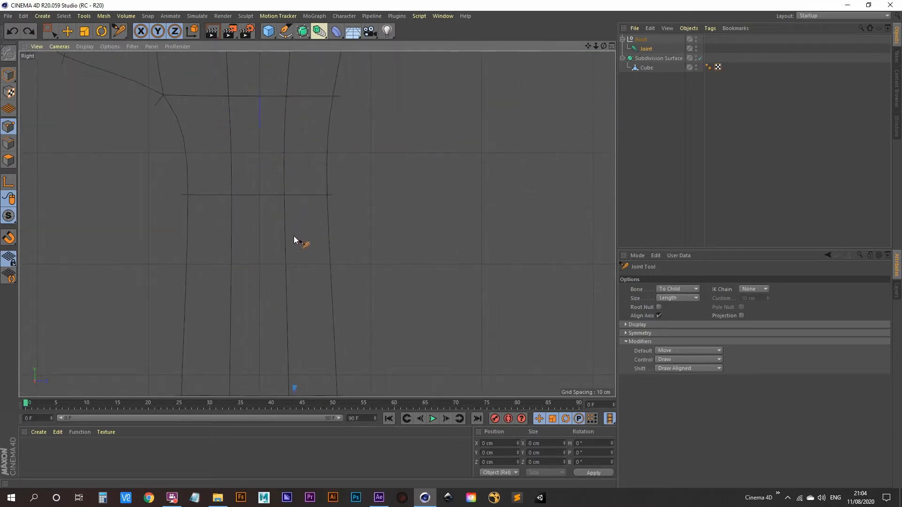
- Try out aligned drawing with a diagonal chain of four joints beside the hand, and undo all of them
{"action": "scroll", "coordinate": [253, 190], "scroll_direction": "down", "scroll_amount": 4}
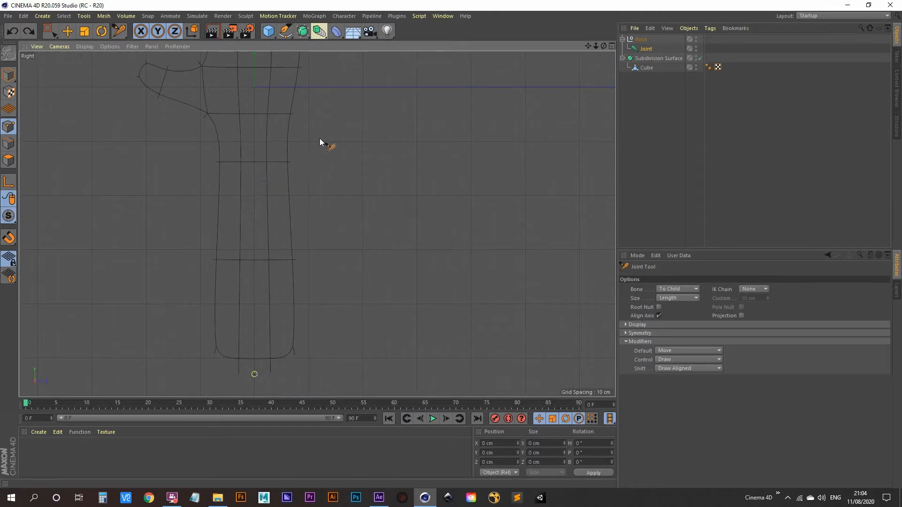
{"action": "left_click", "coordinate": [338, 130], "text": "ctrl"}
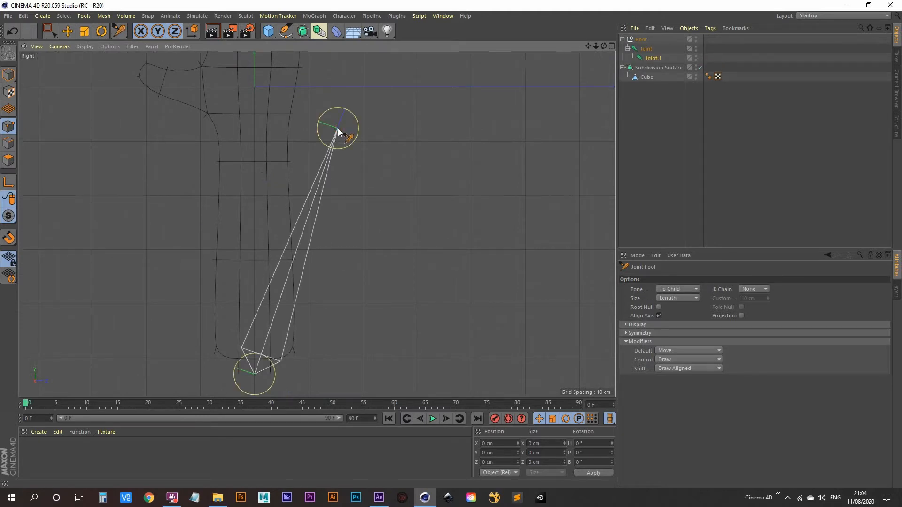
{"action": "scroll", "coordinate": [337, 129], "scroll_direction": "down", "scroll_amount": 5}
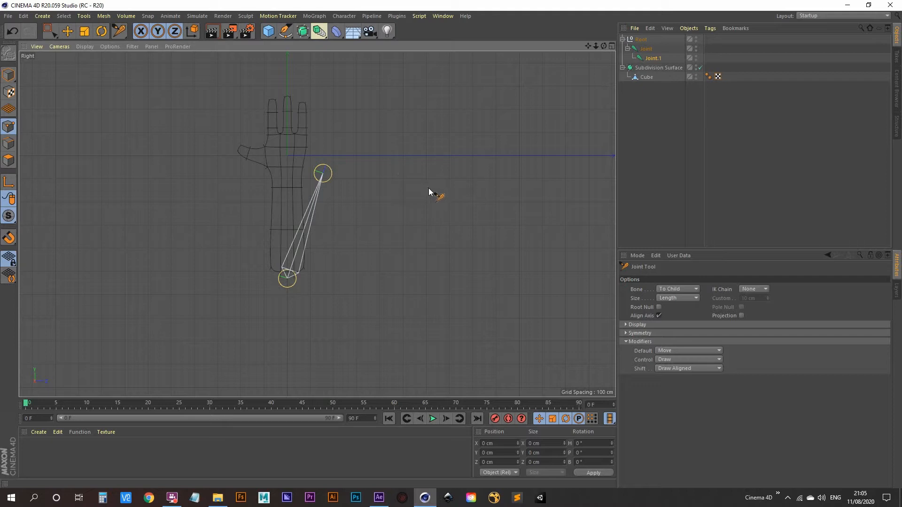
{"action": "left_click", "coordinate": [428, 188], "text": "ctrl"}
{"action": "left_click", "coordinate": [455, 152], "text": "ctrl"}
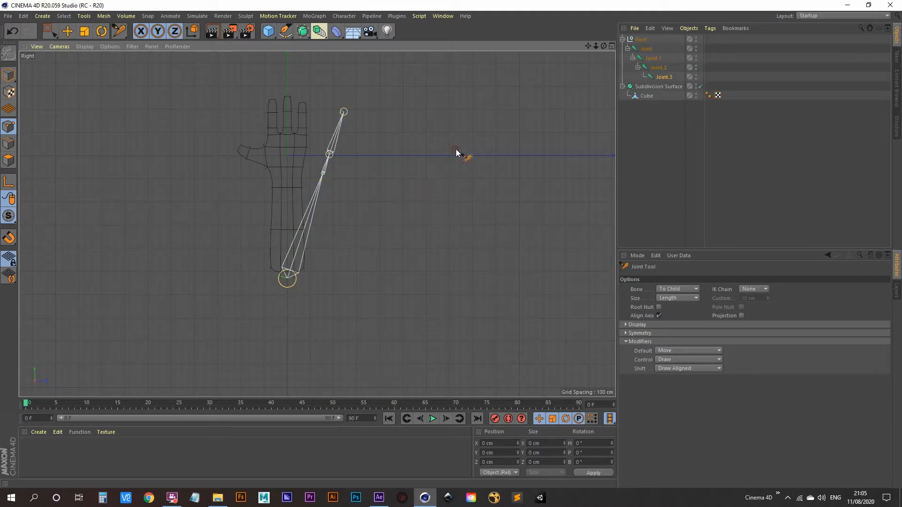
{"action": "left_click", "coordinate": [484, 88], "text": "ctrl"}
{"action": "middle_click_drag", "start_coordinate": [462, 128], "coordinate": [428, 240]}
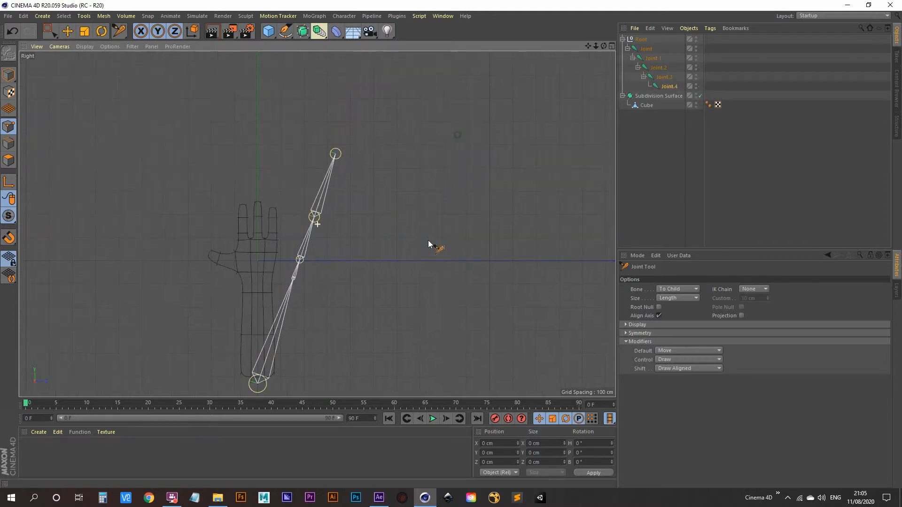
{"action": "key", "text": "ctrl+z"}
{"action": "key", "text": "ctrl+z"}
{"action": "key", "text": "ctrl+z"}
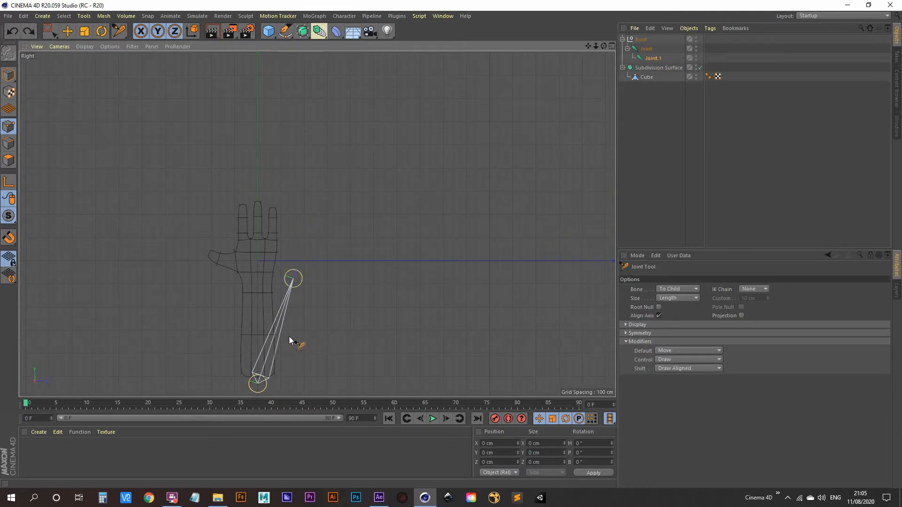
{"action": "key", "text": "ctrl+z"}
- Draw a joint at the wrist on the centre grid line, straight above the base joint below the forearm
{"action": "middle_click_drag", "start_coordinate": [247, 376], "coordinate": [271, 271]}
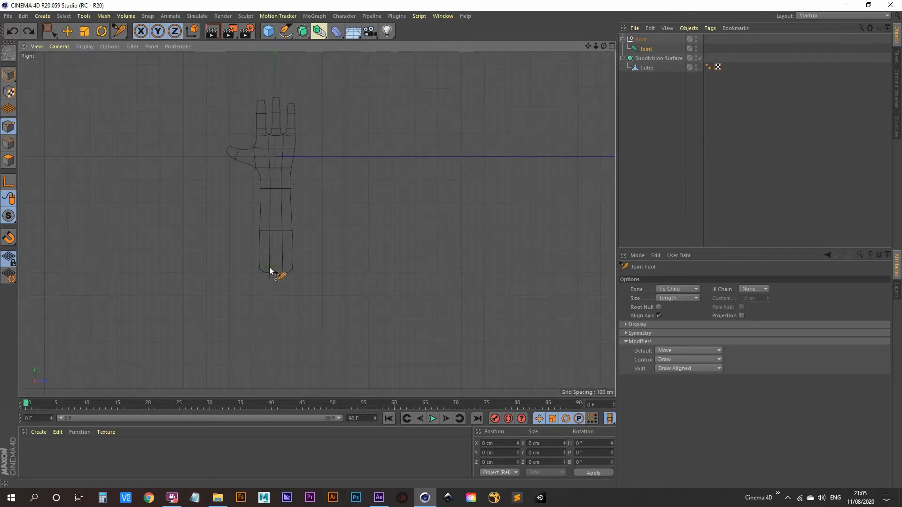
{"action": "scroll", "coordinate": [269, 271], "scroll_direction": "up", "scroll_amount": 5}
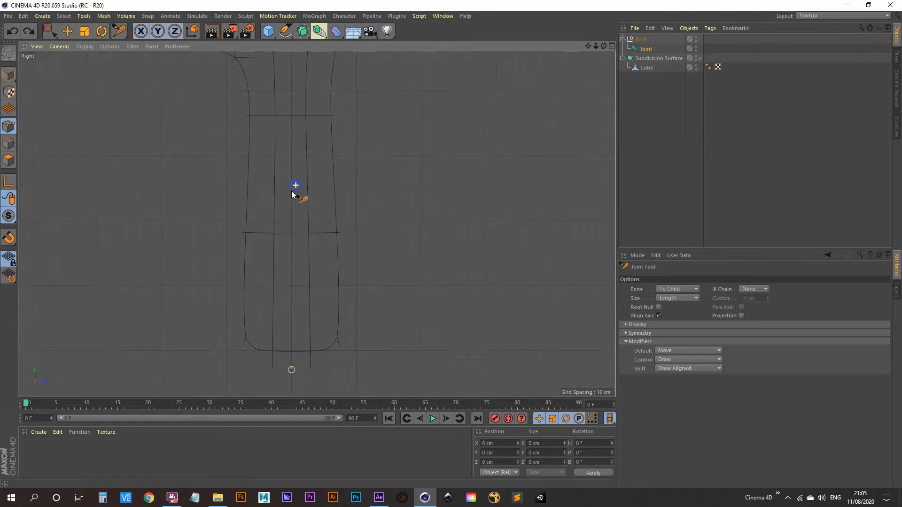
{"action": "scroll", "coordinate": [289, 222], "scroll_direction": "down", "scroll_amount": 2}
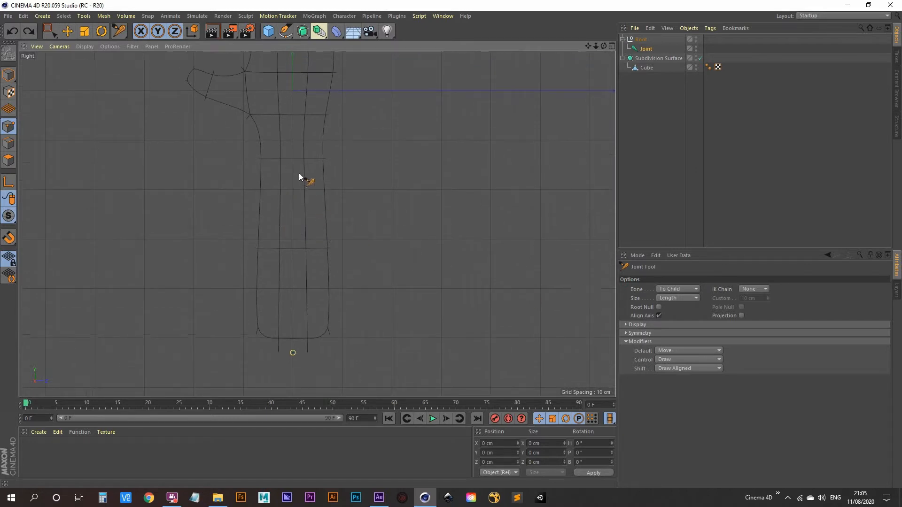
{"action": "right_click_drag", "start_coordinate": [294, 361], "coordinate": [326, 306], "text": "alt"}
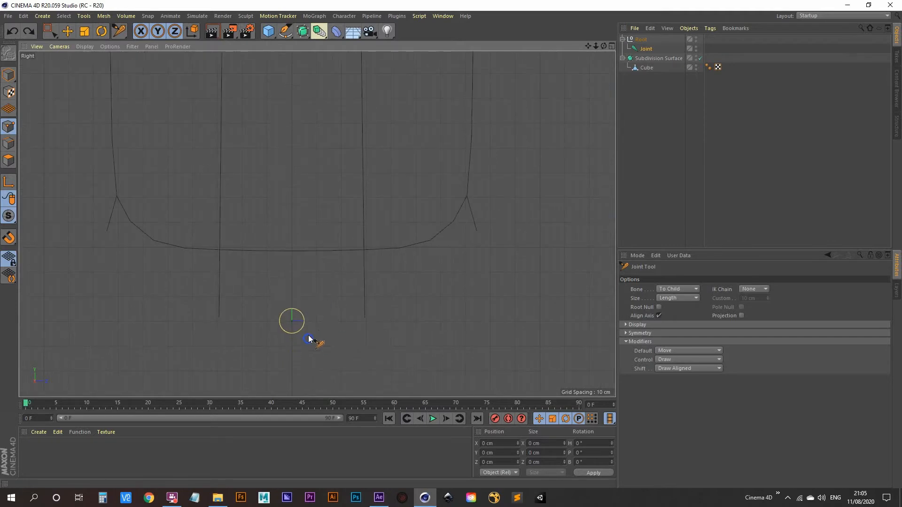
{"action": "right_click_drag", "start_coordinate": [310, 339], "coordinate": [329, 285], "text": "alt"}
{"action": "right_click_drag", "start_coordinate": [243, 276], "coordinate": [251, 199], "text": "alt"}
{"action": "middle_click_drag", "start_coordinate": [251, 196], "coordinate": [258, 244], "text": "alt"}
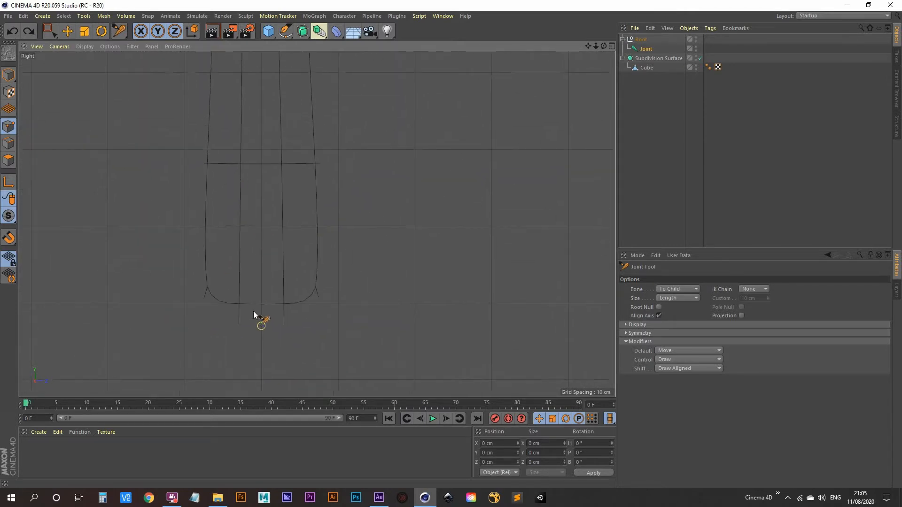
{"action": "middle_click_drag", "start_coordinate": [250, 201], "coordinate": [262, 318], "text": "alt"}
{"action": "middle_click_drag", "start_coordinate": [278, 214], "coordinate": [282, 258], "text": "alt"}
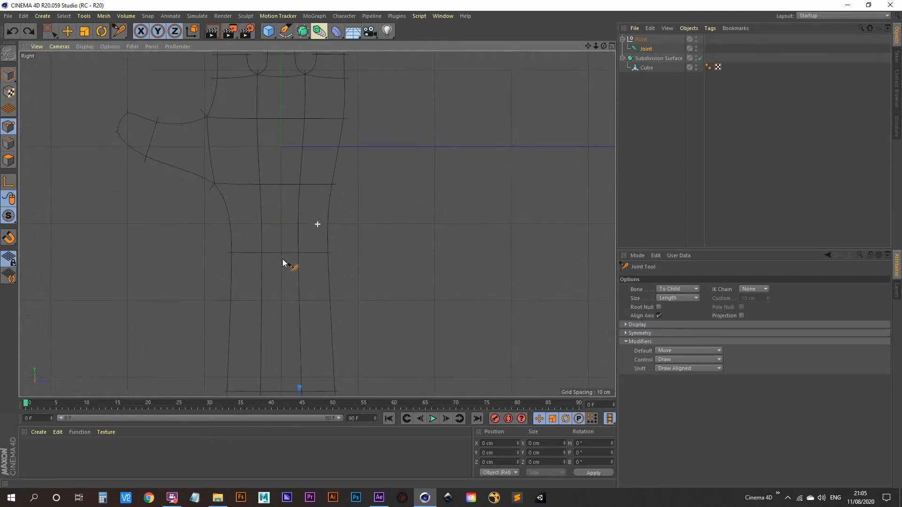
{"action": "right_click_drag", "start_coordinate": [282, 210], "coordinate": [300, 186], "text": "alt"}
{"action": "middle_click_drag", "start_coordinate": [293, 202], "coordinate": [309, 207], "text": "alt"}
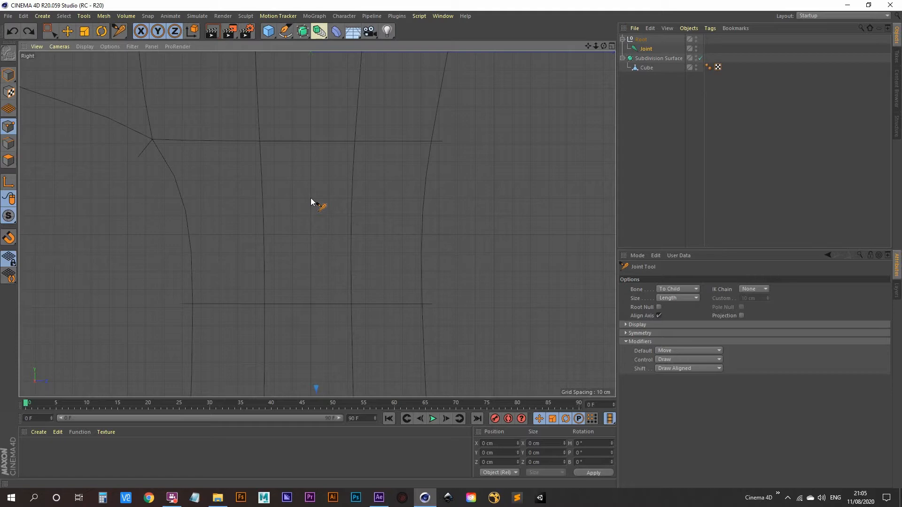
{"action": "left_click", "coordinate": [311, 198], "text": "ctrl"}
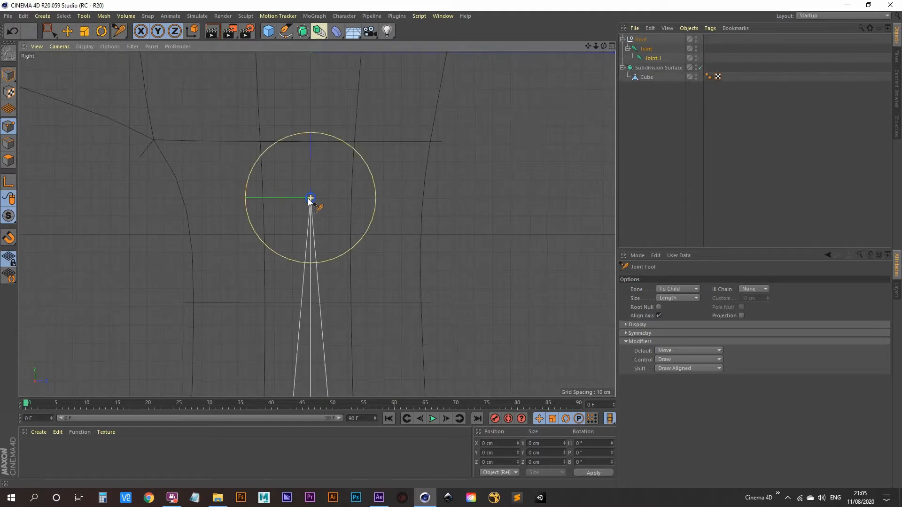
- Draw a palm joint on the centre line straight above the wrist joint, a little below the base of the middle finger
{"action": "right_click_drag", "start_coordinate": [311, 198], "coordinate": [276, 218], "text": "alt"}
{"action": "middle_click_drag", "start_coordinate": [322, 149], "coordinate": [312, 198], "text": "alt"}
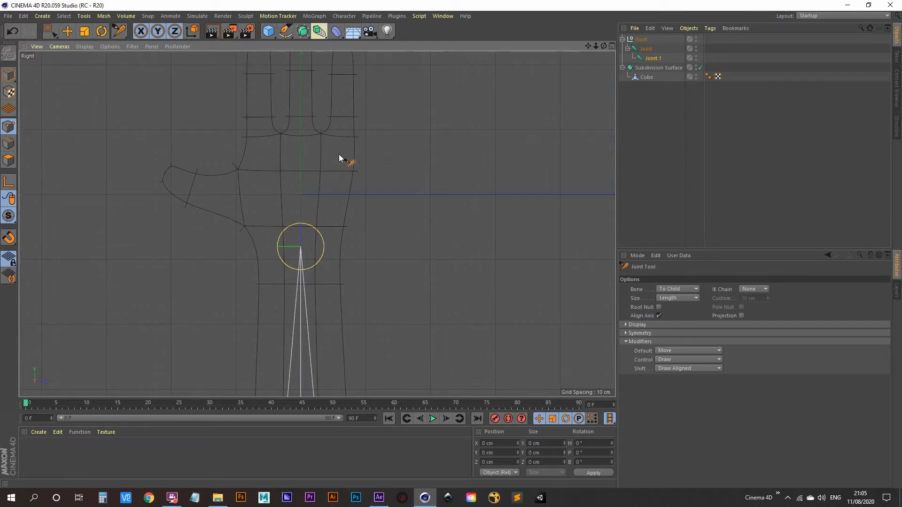
{"action": "left_click", "coordinate": [368, 155], "text": "ctrl"}
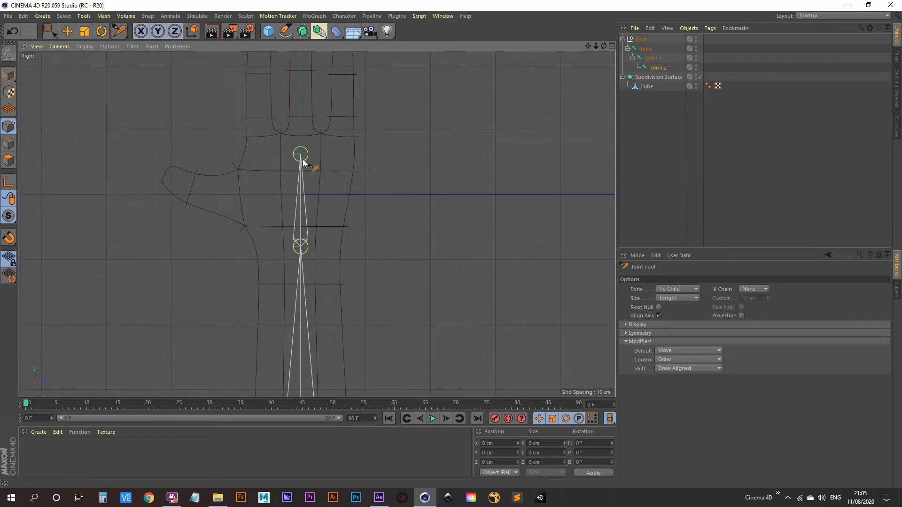
- Draw a child joint sideways from the palm joint, level with it and below the finger nearest the thumb
{"action": "mouse_move", "coordinate": [302, 313]}
{"action": "middle_mouse_down", "text": "alt"}
{"action": "mouse_move", "coordinate": [307, 177]}
{"action": "mouse_move", "coordinate": [316, 314]}
{"action": "middle_mouse_up", "text": "alt"}
{"action": "middle_click_drag", "start_coordinate": [311, 220], "coordinate": [304, 264], "text": "alt"}
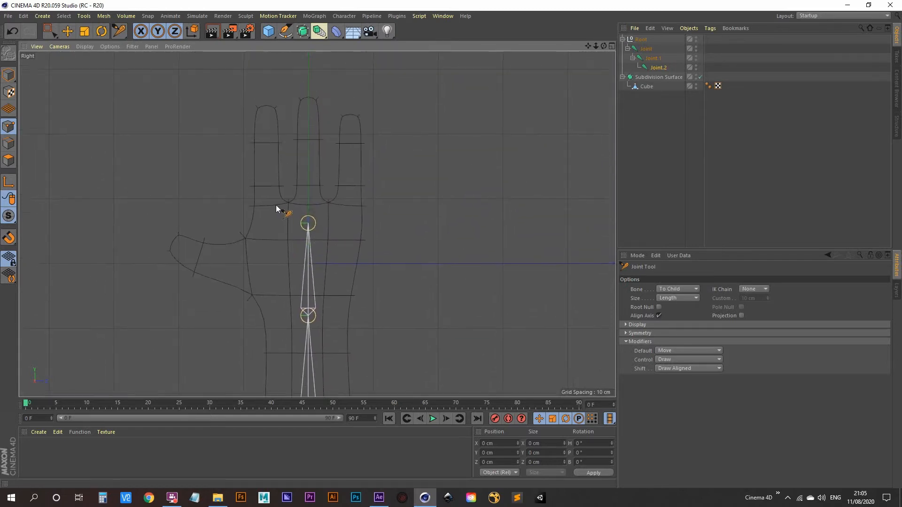
{"action": "right_click_drag", "start_coordinate": [282, 223], "coordinate": [303, 205], "text": "alt"}
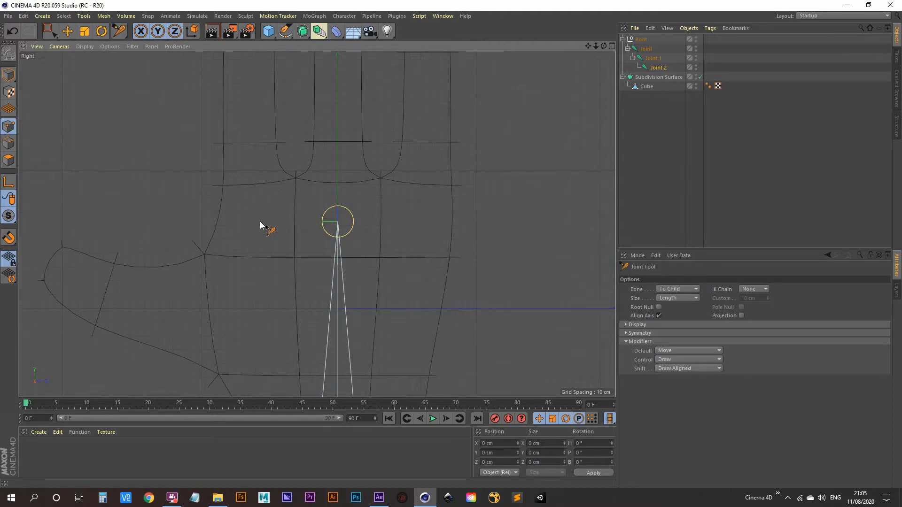
{"action": "middle_click_drag", "start_coordinate": [256, 224], "coordinate": [257, 282], "text": "alt"}
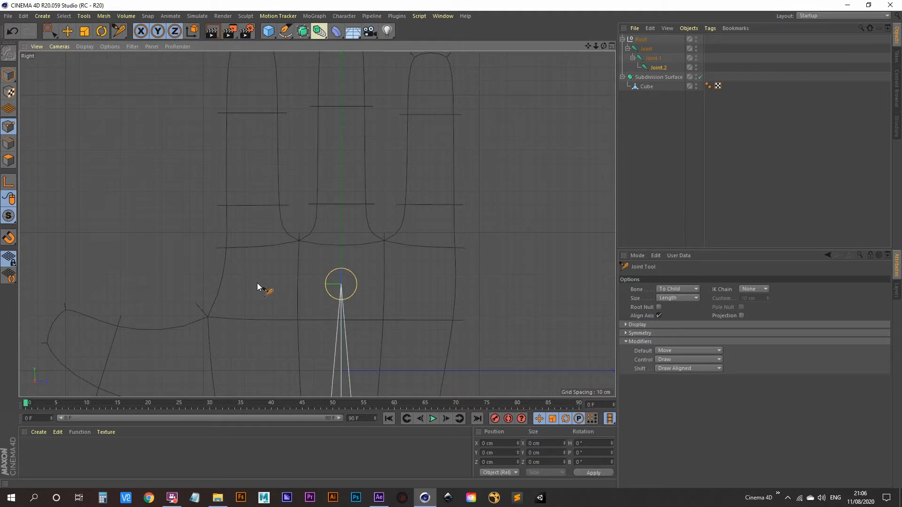
{"action": "scroll", "coordinate": [257, 282], "scroll_direction": "up", "scroll_amount": 5}
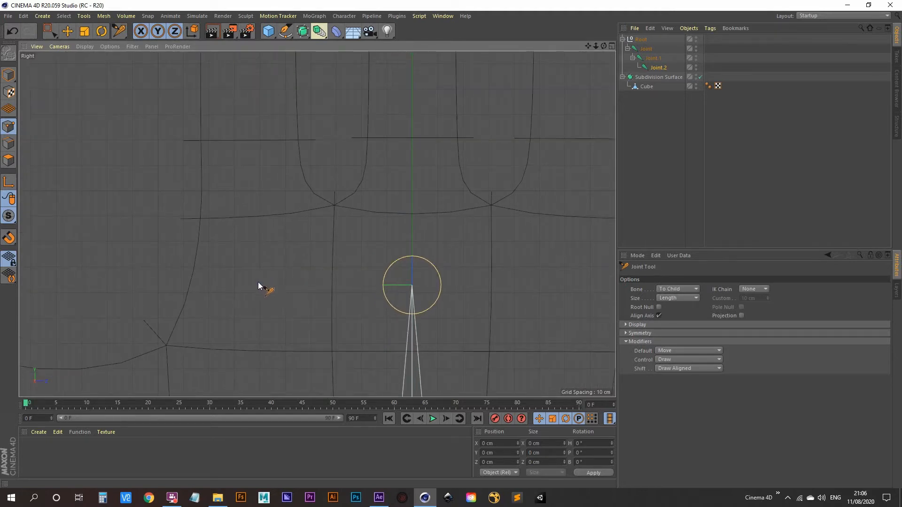
{"action": "middle_click_drag", "start_coordinate": [247, 189], "coordinate": [274, 288], "text": "alt"}
{"action": "middle_click_drag", "start_coordinate": [268, 157], "coordinate": [269, 207], "text": "alt"}
{"action": "middle_click_drag", "start_coordinate": [286, 305], "coordinate": [292, 174], "text": "alt"}
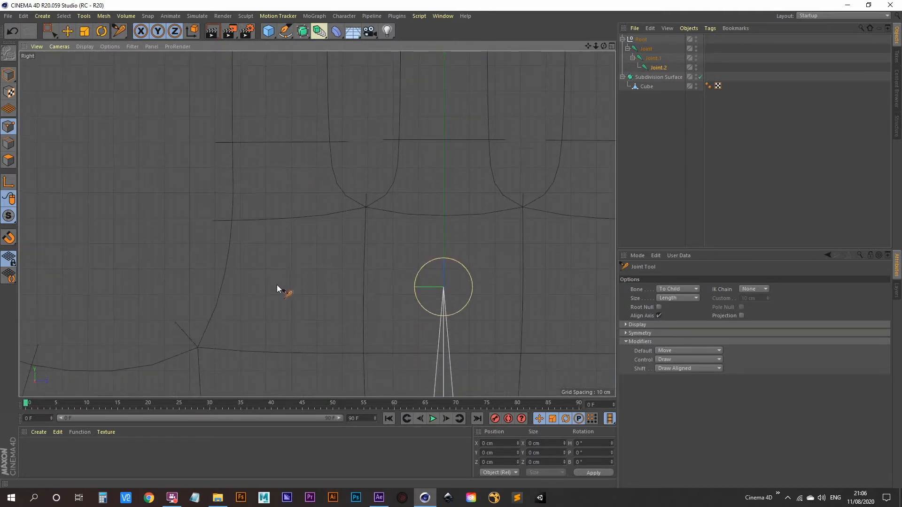
{"action": "left_click", "coordinate": [275, 285], "text": "ctrl"}
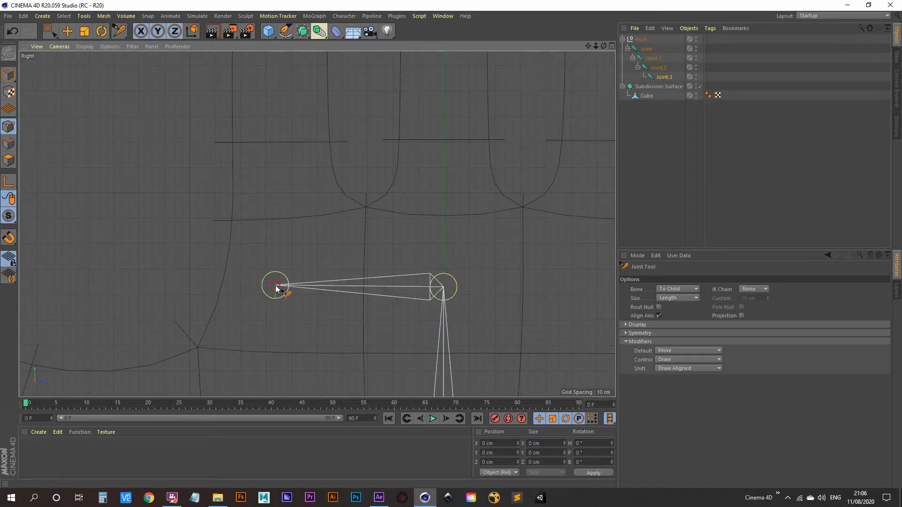
- Add a knuckle joint at the base of the finger nearest the thumb, above the sideways palm joint
{"action": "middle_click_drag", "start_coordinate": [274, 212], "coordinate": [275, 256], "text": "alt"}
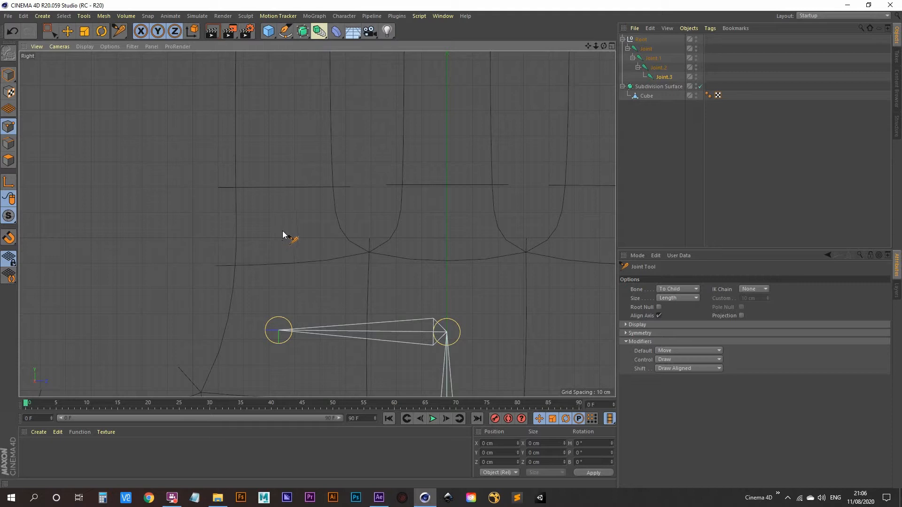
{"action": "middle_click_drag", "start_coordinate": [283, 233], "coordinate": [275, 231], "text": "alt"}
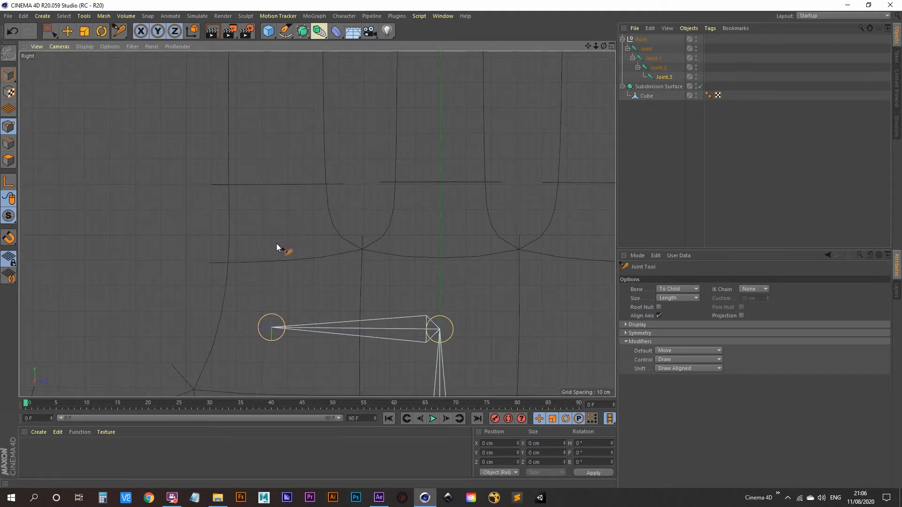
{"action": "scroll", "coordinate": [277, 242], "scroll_direction": "down", "scroll_amount": 2}
{"action": "middle_click_drag", "start_coordinate": [281, 227], "coordinate": [273, 213], "text": "alt"}
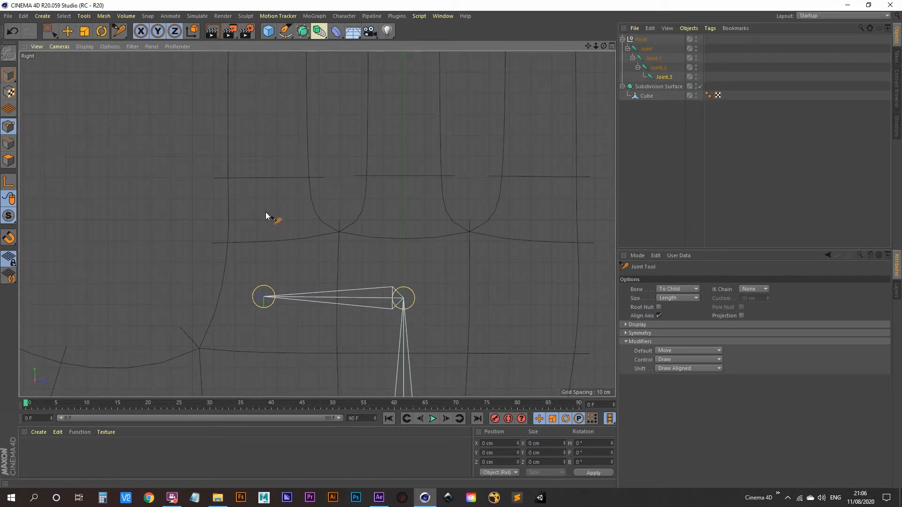
{"action": "left_click", "coordinate": [266, 213], "text": "ctrl"}
{"action": "middle_click_drag", "start_coordinate": [269, 192], "coordinate": [267, 268], "text": "alt"}
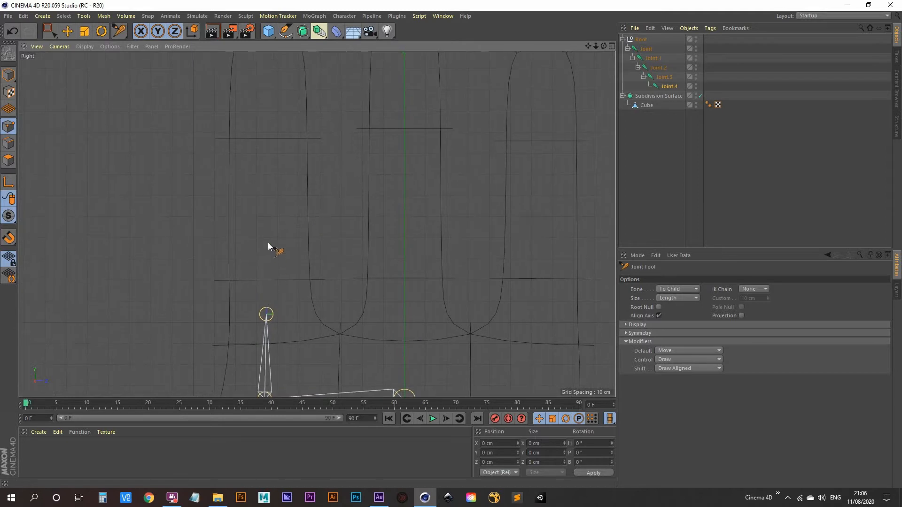
- Extend the chain of the finger nearest the thumb with a mid-finger joint and a joint at the fingertip
{"action": "scroll", "coordinate": [264, 209], "scroll_direction": "down", "scroll_amount": 2}
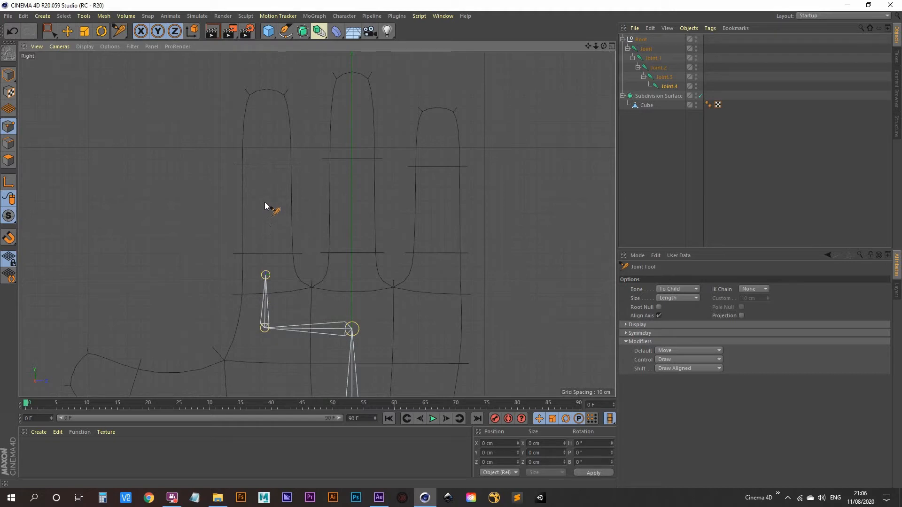
{"action": "left_click", "coordinate": [265, 205]}
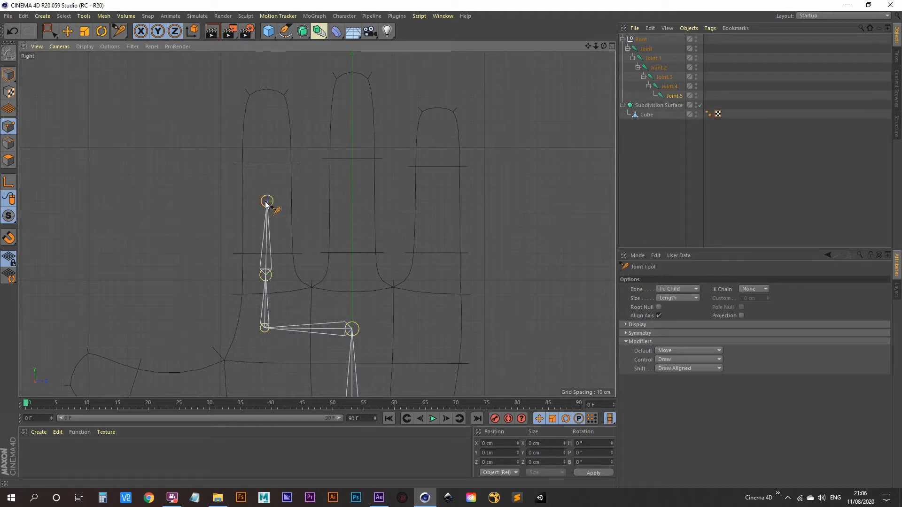
{"action": "middle_click_drag", "start_coordinate": [267, 153], "coordinate": [270, 212], "text": "alt"}
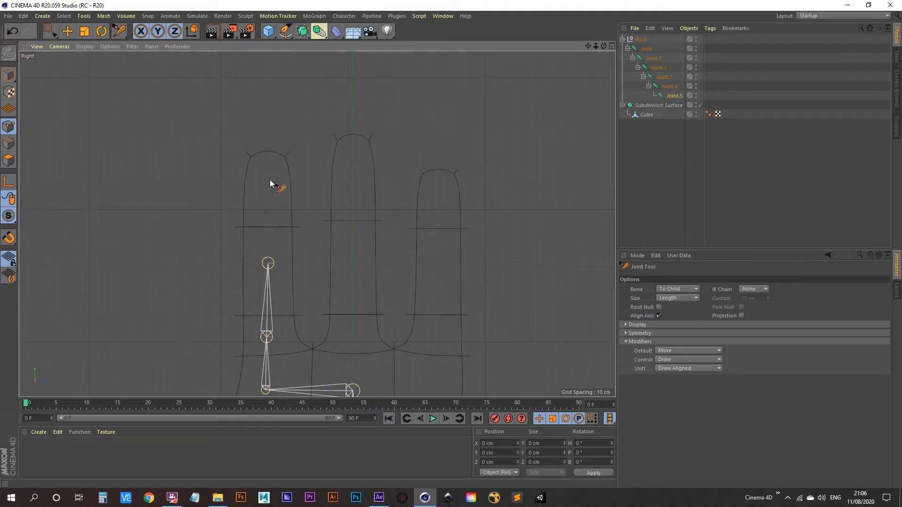
{"action": "left_click", "coordinate": [269, 148]}
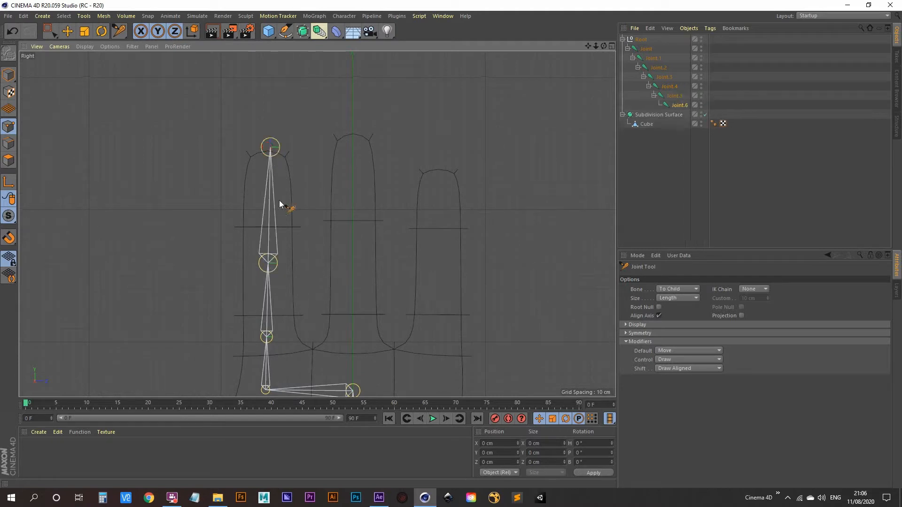
- Try to draw a three-joint chain up the middle finger from the palm joint, and undo it
{"action": "middle_click_drag", "start_coordinate": [298, 257], "coordinate": [286, 300], "text": "alt"}
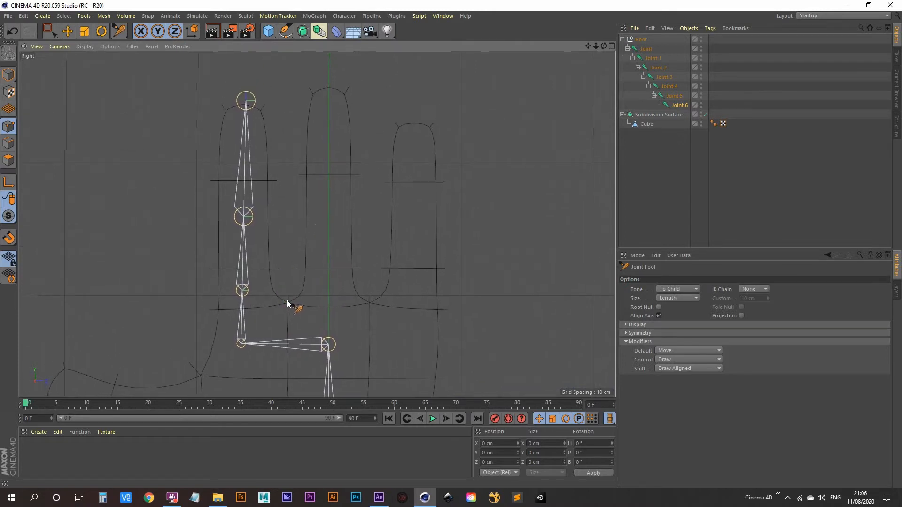
{"action": "middle_click_drag", "start_coordinate": [317, 334], "coordinate": [309, 242], "text": "alt"}
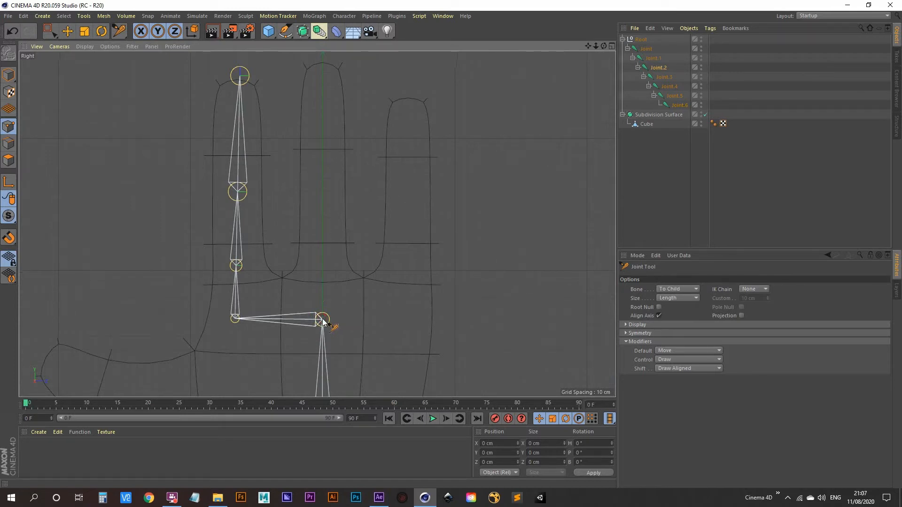
{"action": "left_click", "coordinate": [322, 269], "text": "ctrl"}
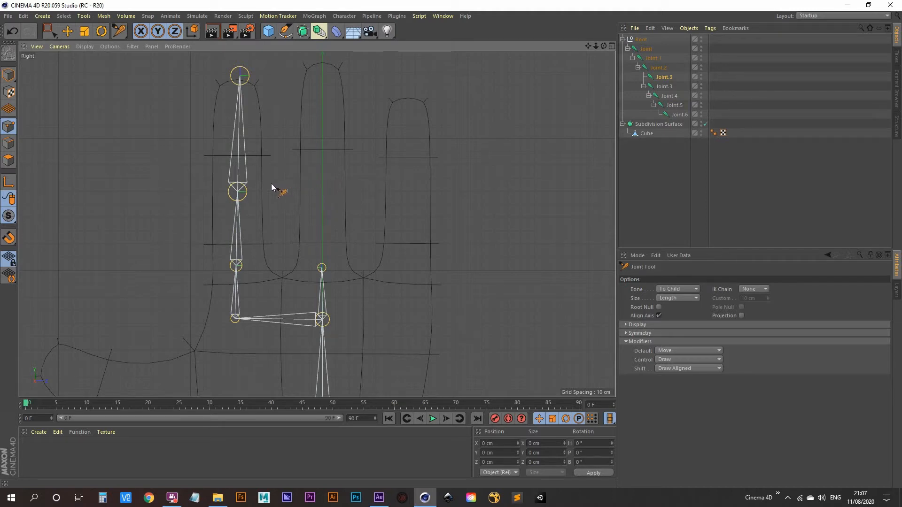
{"action": "left_click", "coordinate": [321, 173], "text": "ctrl"}
{"action": "middle_click_drag", "start_coordinate": [322, 173], "coordinate": [324, 222], "text": "alt"}
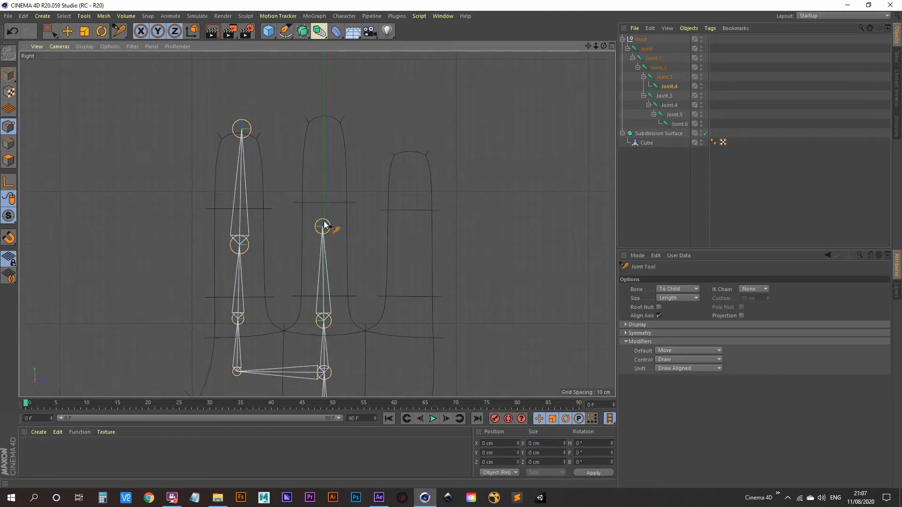
{"action": "left_click", "coordinate": [324, 113], "text": "ctrl"}
{"action": "middle_click_drag", "start_coordinate": [338, 282], "coordinate": [323, 263], "text": "alt"}
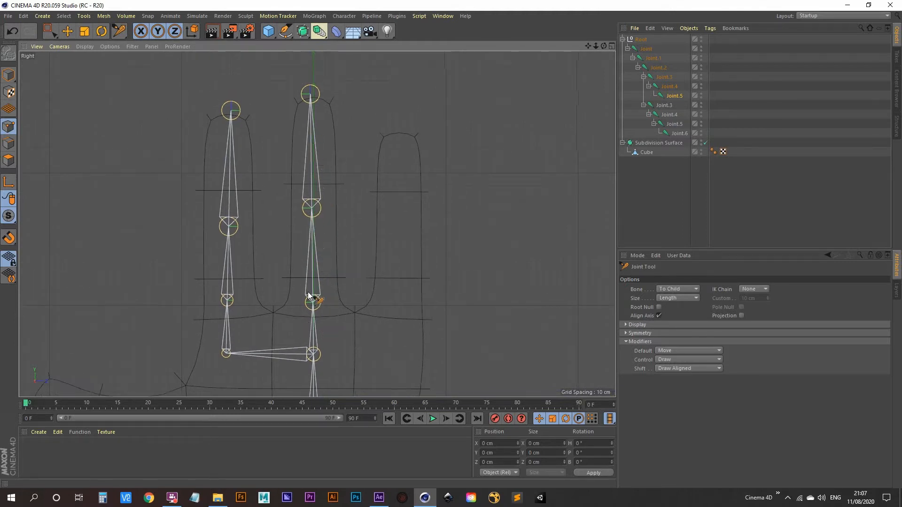
{"action": "key", "text": "ctrl+z"}
{"action": "key", "text": "ctrl+z"}
{"action": "key", "text": "ctrl+z"}
{"action": "key", "text": "ctrl+z"}
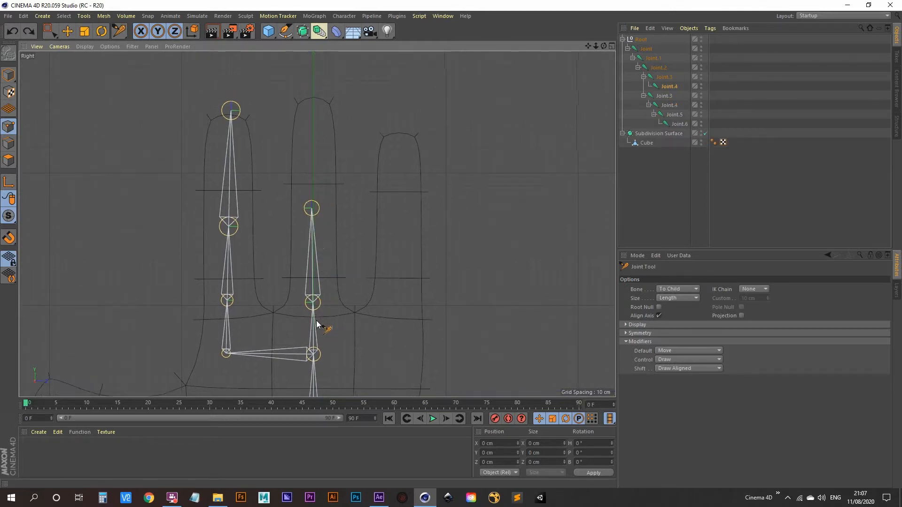
- Draw the middle finger's knuckle joint from the palm joint, exactly on the centre grid line
{"action": "scroll", "coordinate": [318, 319], "scroll_direction": "up", "scroll_amount": 10}
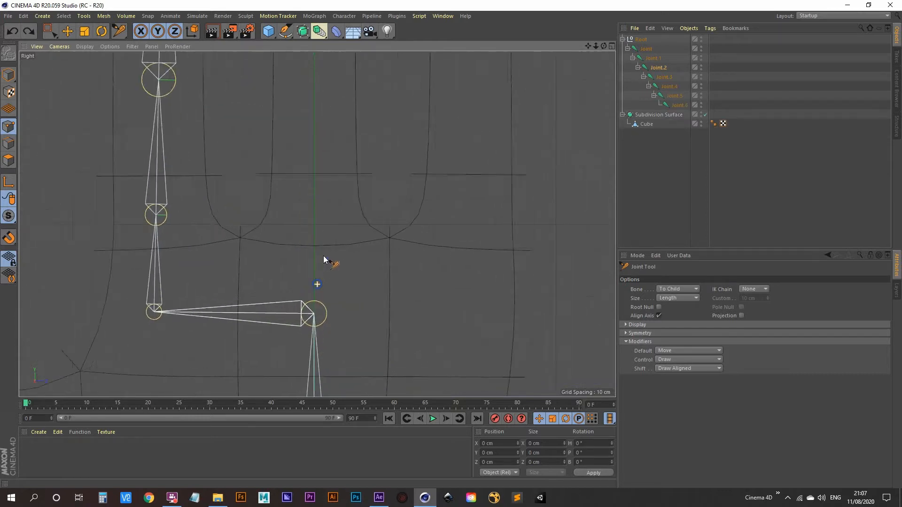
{"action": "middle_click_drag", "start_coordinate": [314, 230], "coordinate": [314, 308], "text": "alt"}
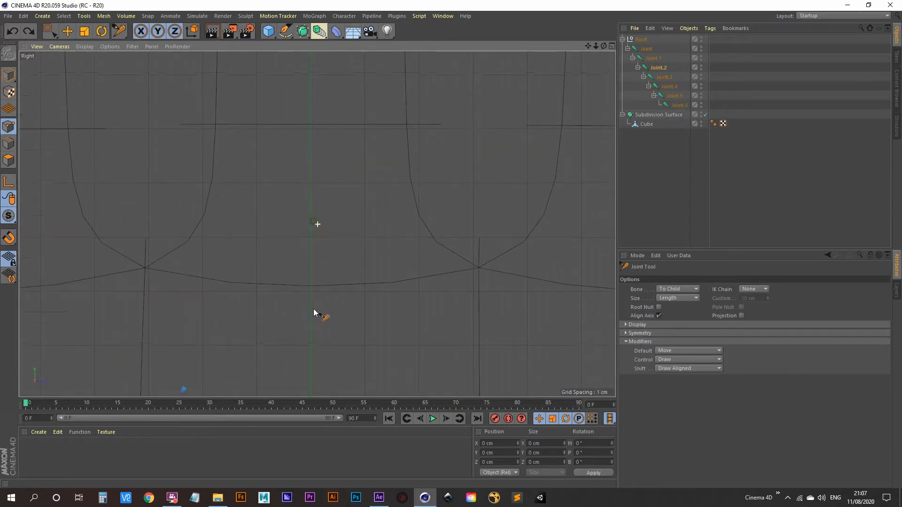
{"action": "scroll", "coordinate": [309, 240], "scroll_direction": "down", "scroll_amount": 3}
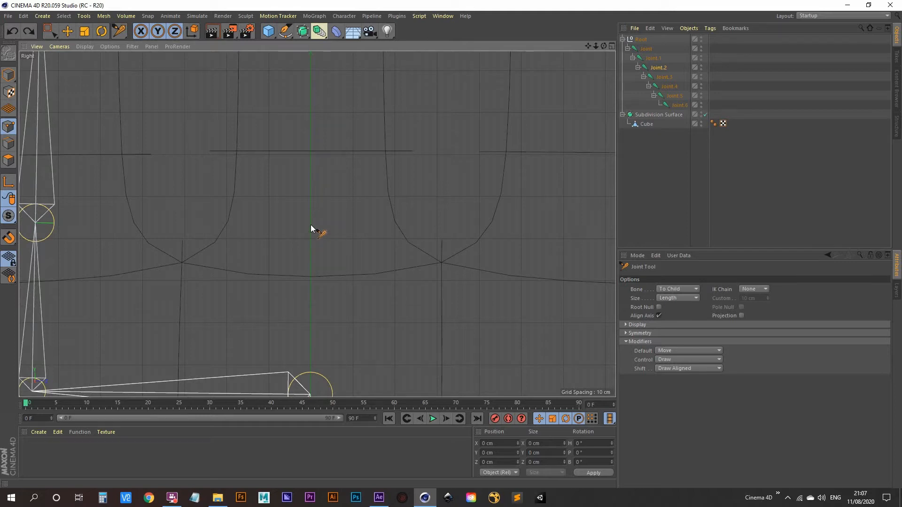
{"action": "left_click", "coordinate": [311, 224], "text": "ctrl"}
{"action": "scroll", "coordinate": [310, 292], "scroll_direction": "down", "scroll_amount": 5}
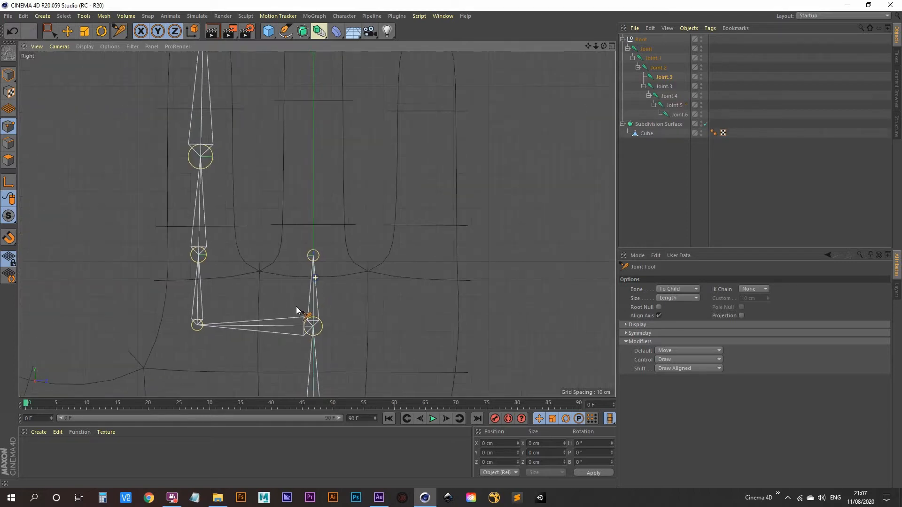
- Extend the middle finger's chain along the centre line with a mid-finger joint and a joint at the fingertip
{"action": "scroll", "coordinate": [315, 259], "scroll_direction": "up", "scroll_amount": 3}
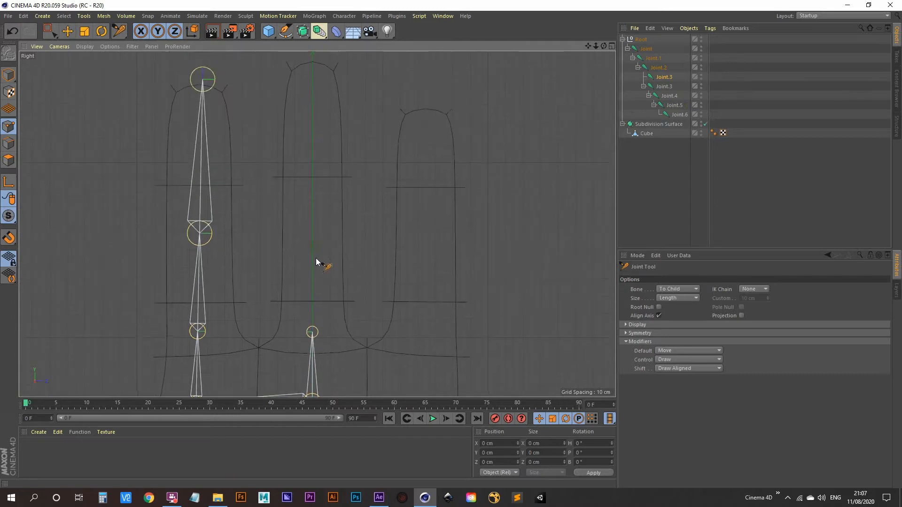
{"action": "left_click", "coordinate": [312, 218], "text": "ctrl"}
{"action": "middle_click_drag", "start_coordinate": [312, 197], "coordinate": [320, 249], "text": "alt"}
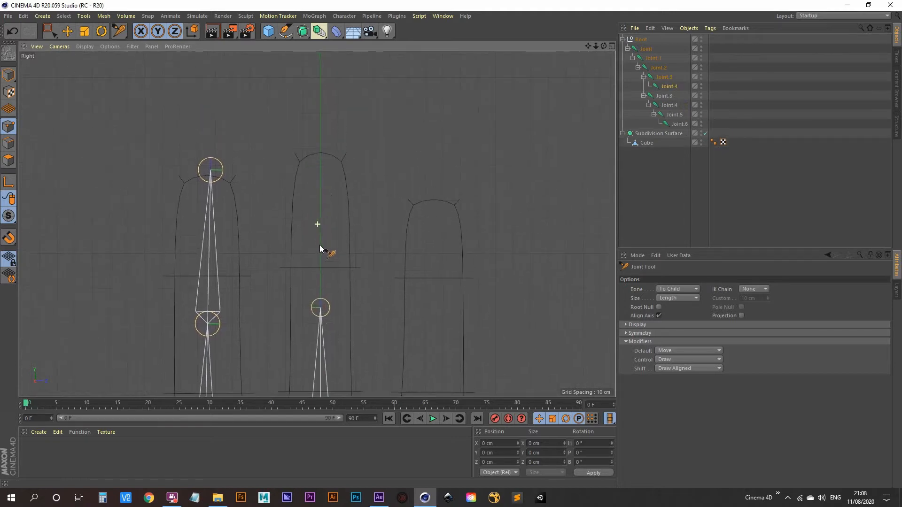
{"action": "left_click", "coordinate": [319, 147], "text": "ctrl"}
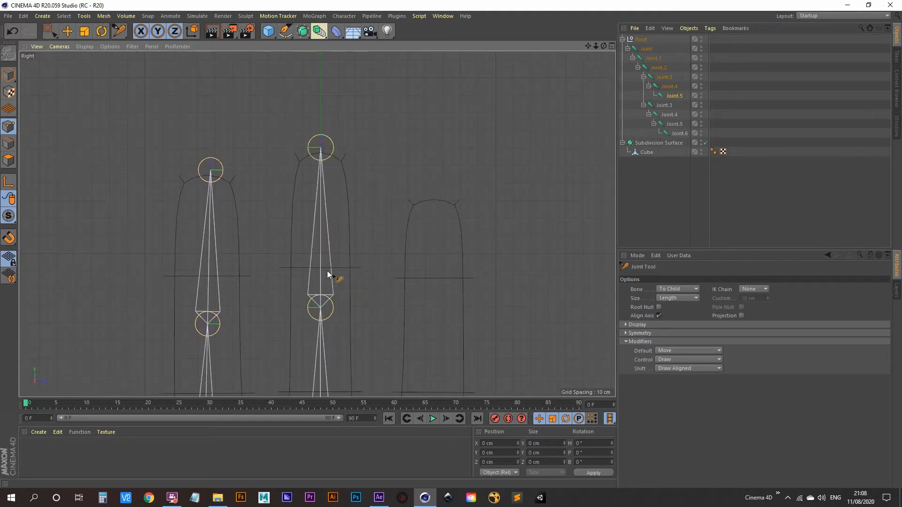
- Branch a new joint sideways from the central palm joint, level with it and below the finger farthest from the thumb
{"action": "middle_click_drag", "start_coordinate": [327, 271], "coordinate": [324, 175], "text": "alt"}
{"action": "middle_click_drag", "start_coordinate": [334, 351], "coordinate": [304, 276], "text": "alt"}
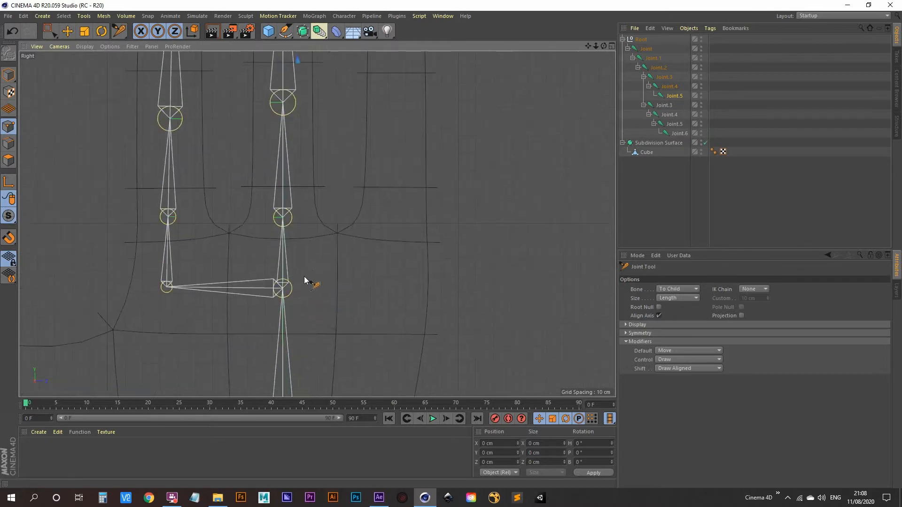
{"action": "left_click", "coordinate": [283, 290]}
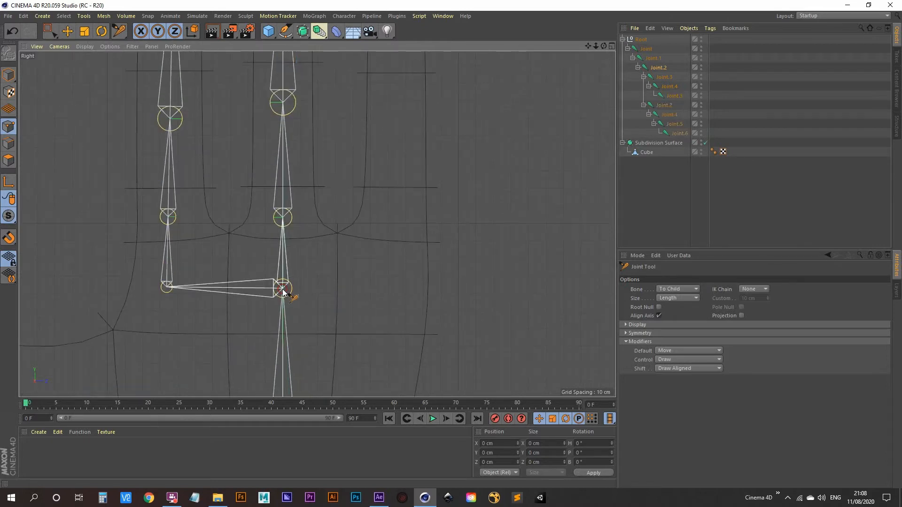
{"action": "left_click", "coordinate": [398, 285], "text": "ctrl"}
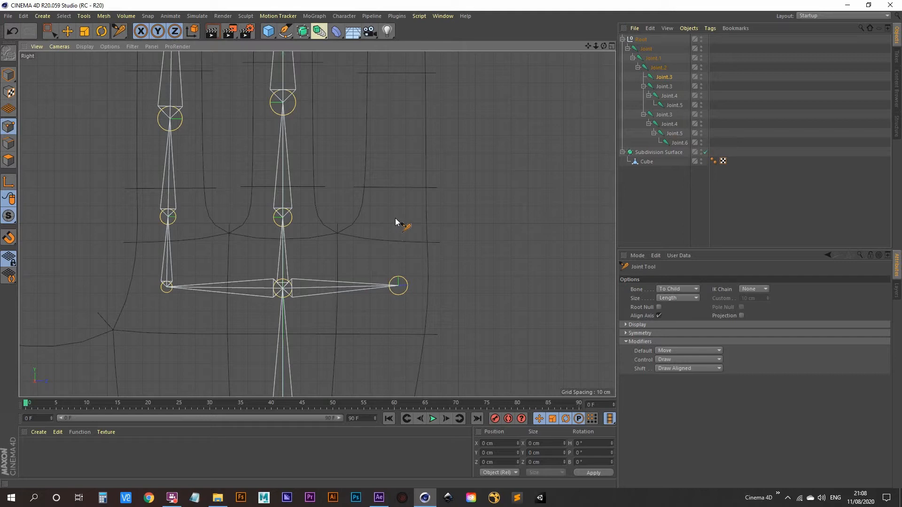
- Place the outer finger's knuckle joint straight above its palm joint, undoing and redrawing it until it lines up
{"action": "left_click", "coordinate": [394, 219], "text": "ctrl"}
{"action": "key", "text": "ctrl+z"}
{"action": "left_click", "coordinate": [398, 219], "text": "ctrl"}
{"action": "key", "text": "ctrl+z"}
{"action": "left_click", "coordinate": [402, 224], "text": "ctrl"}
{"action": "key", "text": "ctrl+z"}
{"action": "left_click", "coordinate": [398, 220], "text": "ctrl"}
- Extend the outer finger's chain with a mid-finger joint and a joint at the fingertip
{"action": "middle_click_drag", "start_coordinate": [398, 216], "coordinate": [398, 296], "text": "alt"}
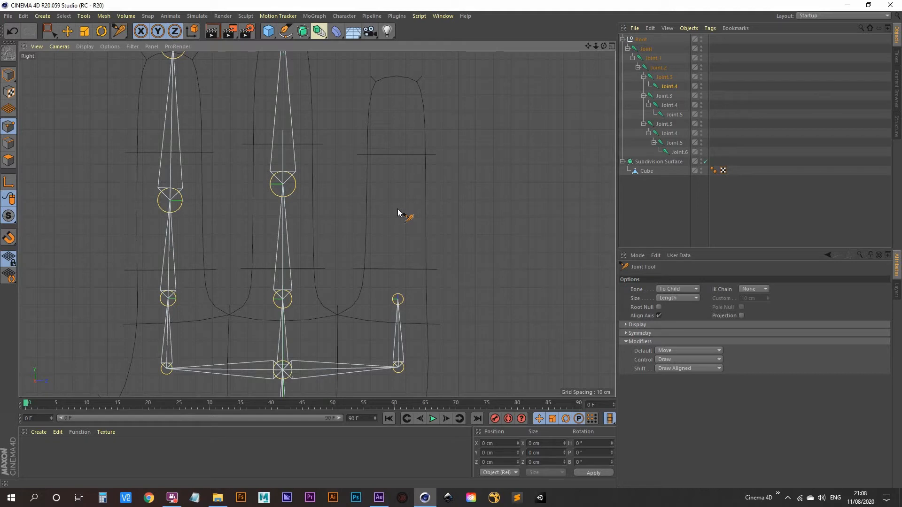
{"action": "left_click", "coordinate": [397, 209], "text": "ctrl"}
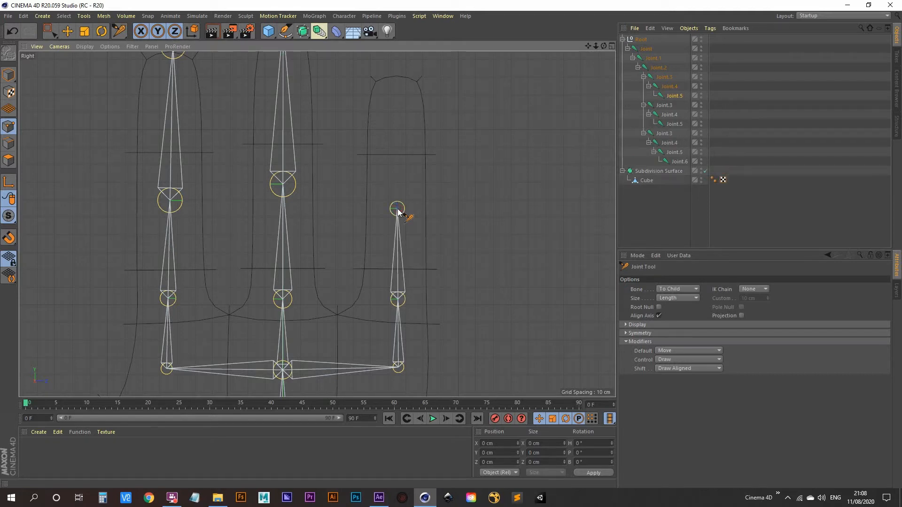
{"action": "middle_click_drag", "start_coordinate": [392, 166], "coordinate": [393, 233], "text": "alt"}
{"action": "left_click", "coordinate": [399, 140], "text": "ctrl"}
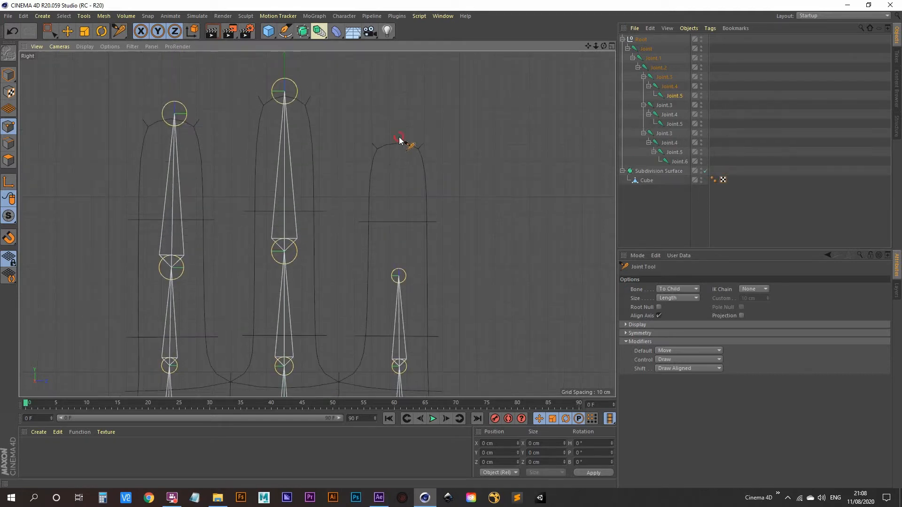
- Examine the joint chains inside the hand mesh in the perspective view and from the right side
{"action": "scroll", "coordinate": [301, 199], "scroll_direction": "down", "scroll_amount": 4}
{"action": "scroll", "coordinate": [291, 221], "scroll_direction": "down", "scroll_amount": 1}
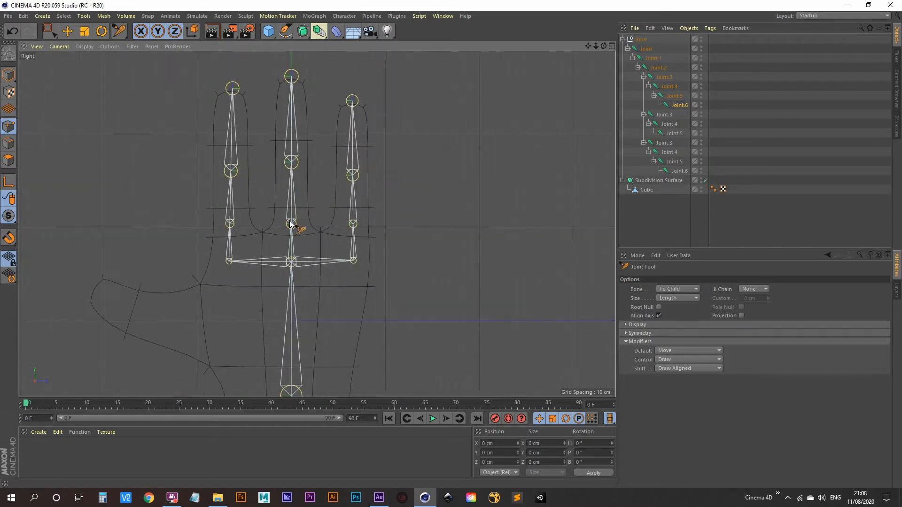
{"action": "middle_click", "coordinate": [291, 224]}
{"action": "middle_click", "coordinate": [218, 167]}
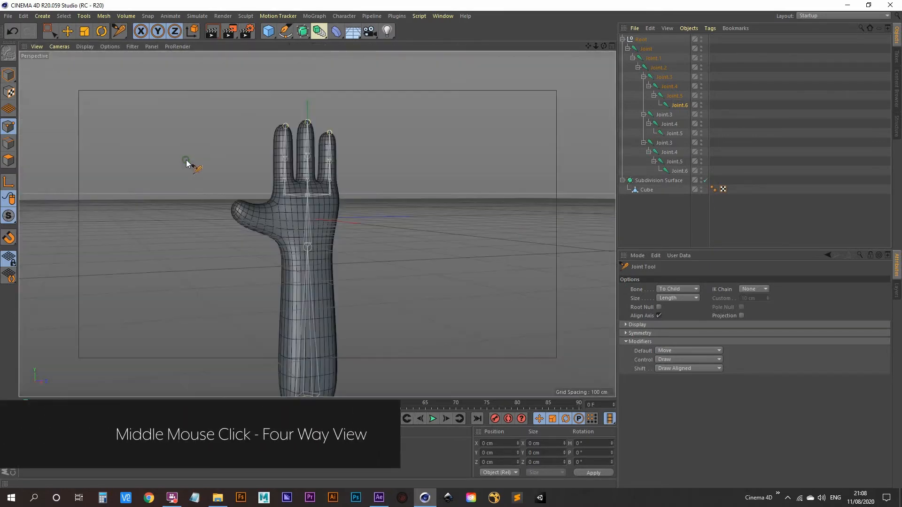
{"action": "middle_click_drag", "start_coordinate": [187, 165], "coordinate": [277, 289], "text": "alt"}
{"action": "scroll", "coordinate": [342, 244], "scroll_direction": "up", "scroll_amount": 6}
{"action": "left_click_drag", "start_coordinate": [276, 286], "coordinate": [326, 274], "text": "alt"}
{"action": "middle_click", "coordinate": [326, 274]}
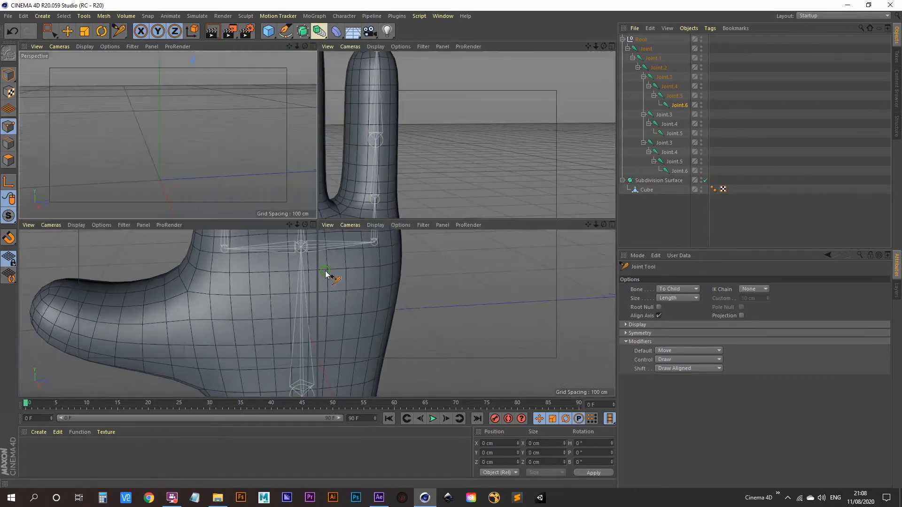
{"action": "middle_click", "coordinate": [151, 316]}
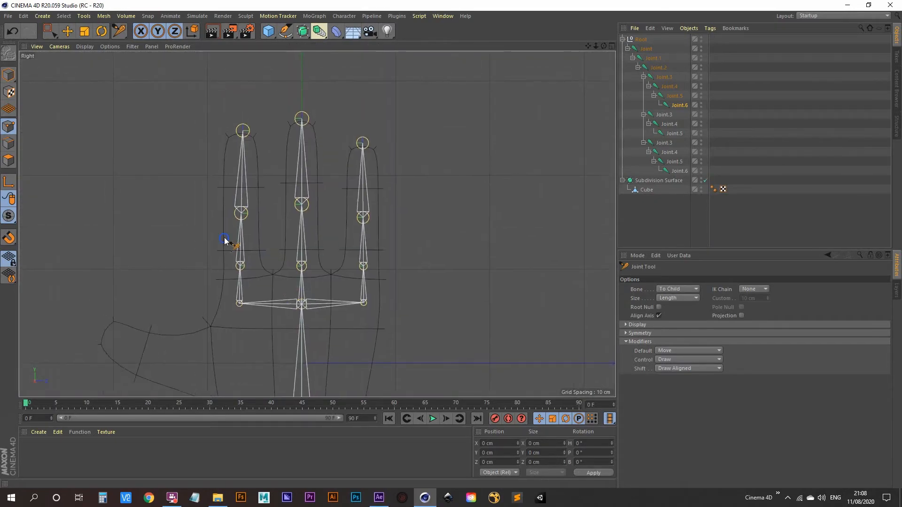
{"action": "scroll", "coordinate": [230, 242], "scroll_direction": "up", "scroll_amount": 5}
{"action": "scroll", "coordinate": [232, 246], "scroll_direction": "down", "scroll_amount": 5}
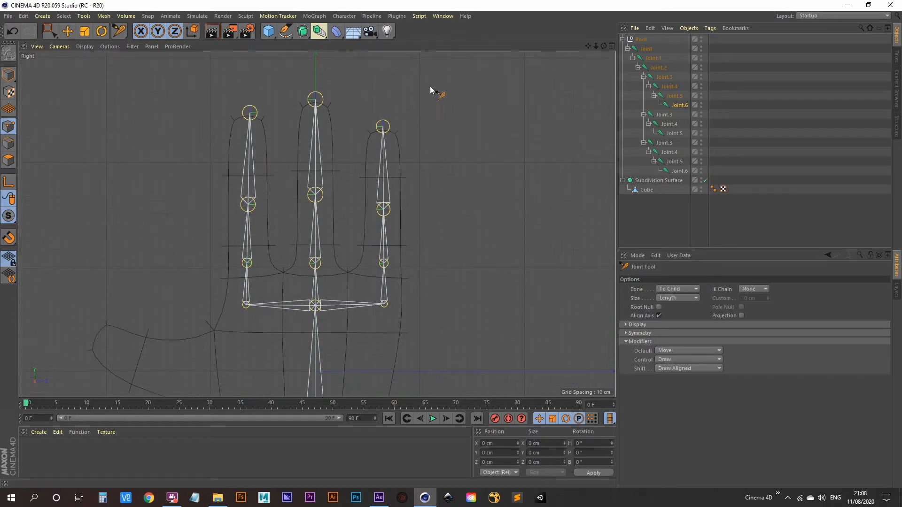
- Shift the tip joint of the finger nearest the thumb sideways in Model mode to a local Y of about -1.3 cm
{"action": "left_click", "coordinate": [67, 31]}
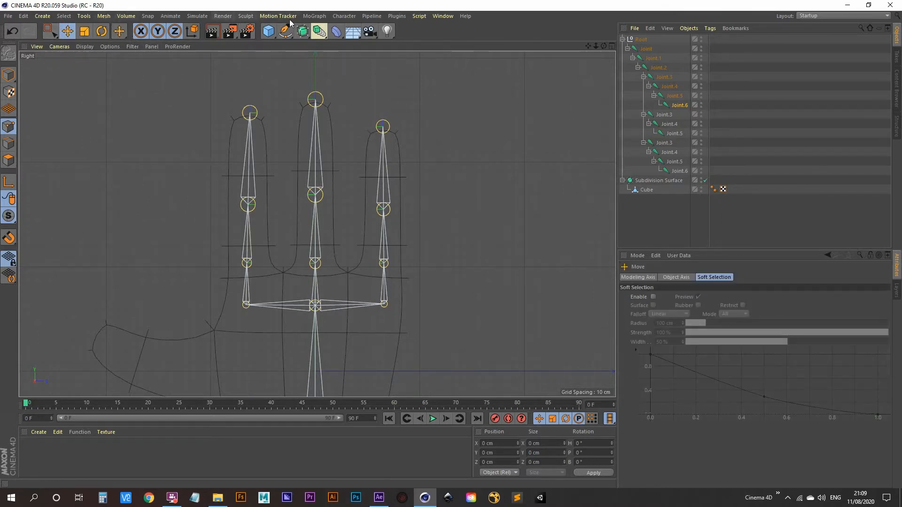
{"action": "left_click", "coordinate": [314, 16]}
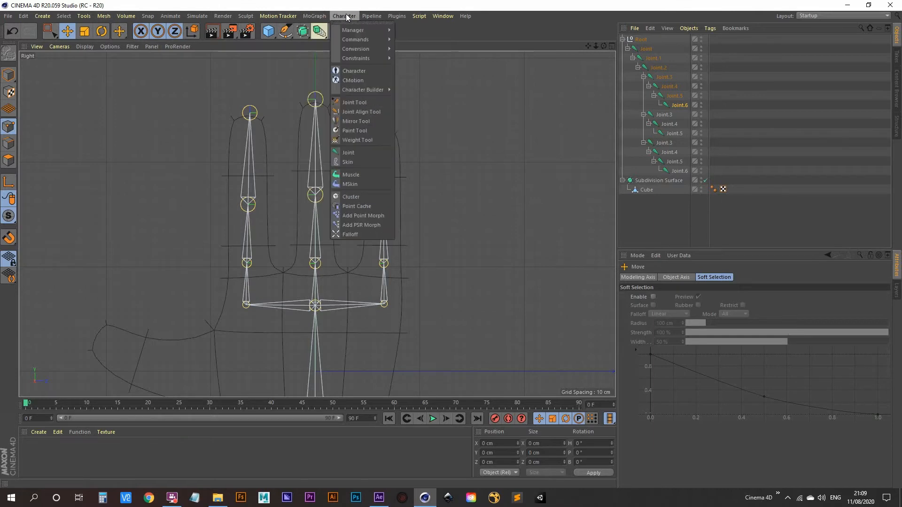
{"action": "left_click", "coordinate": [355, 103]}
{"action": "left_click", "coordinate": [252, 116]}
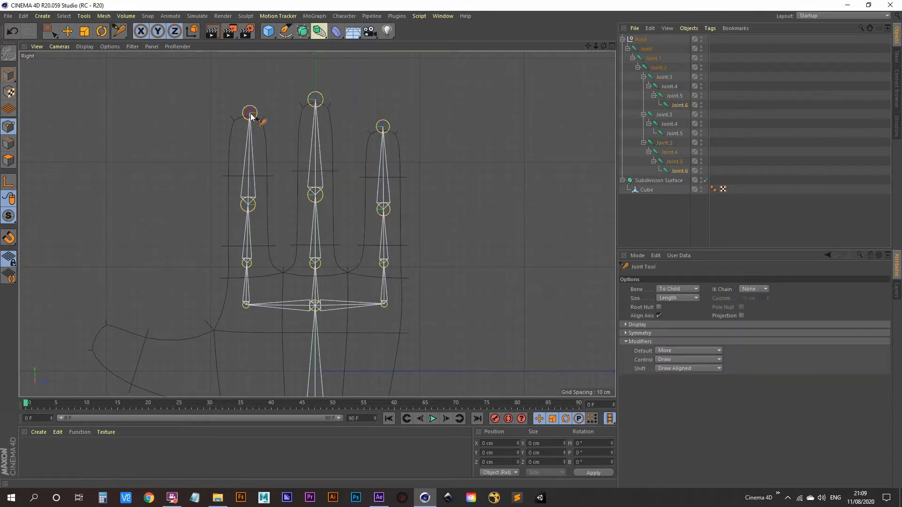
{"action": "left_click", "coordinate": [67, 31]}
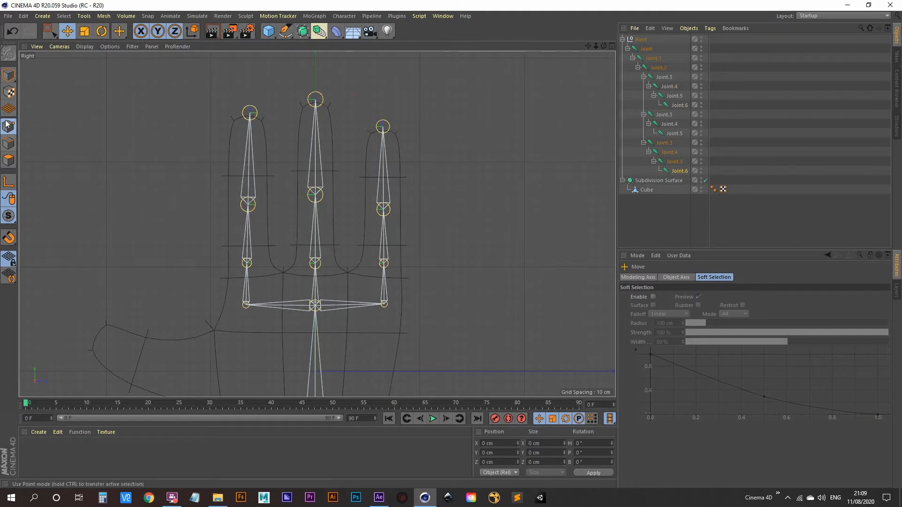
{"action": "left_click", "coordinate": [8, 74]}
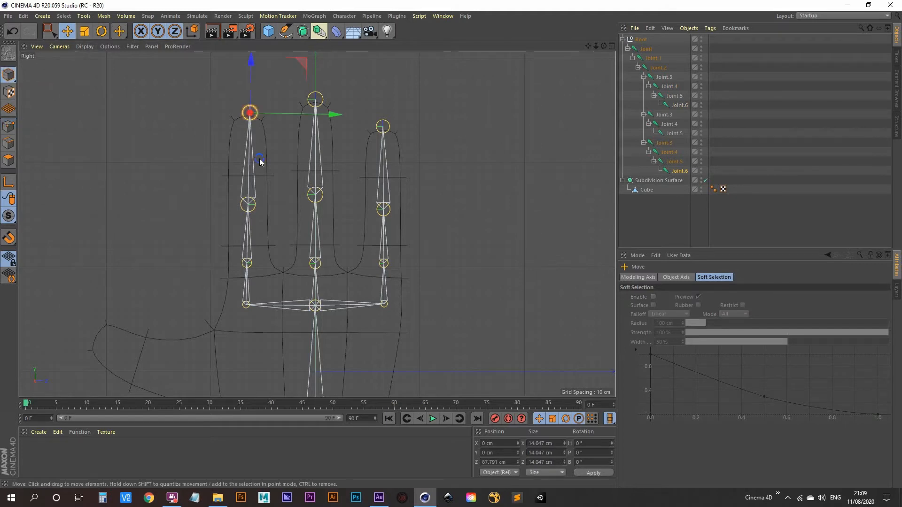
{"action": "scroll", "coordinate": [260, 160], "scroll_direction": "up", "scroll_amount": 3}
{"action": "middle_click_drag", "start_coordinate": [269, 152], "coordinate": [291, 170], "text": "alt"}
{"action": "left_click_drag", "start_coordinate": [350, 122], "coordinate": [349, 122]}
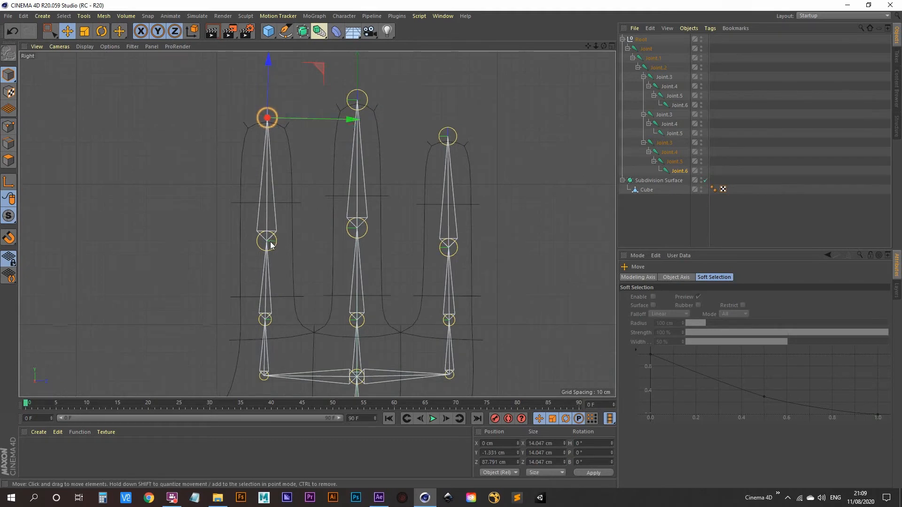
- Nudge the same finger's mid joint sideways to about -0.34 cm in Y and line its knuckle joint up above the palm joint
{"action": "left_click", "coordinate": [270, 243]}
{"action": "left_click_drag", "start_coordinate": [345, 241], "coordinate": [347, 243]}
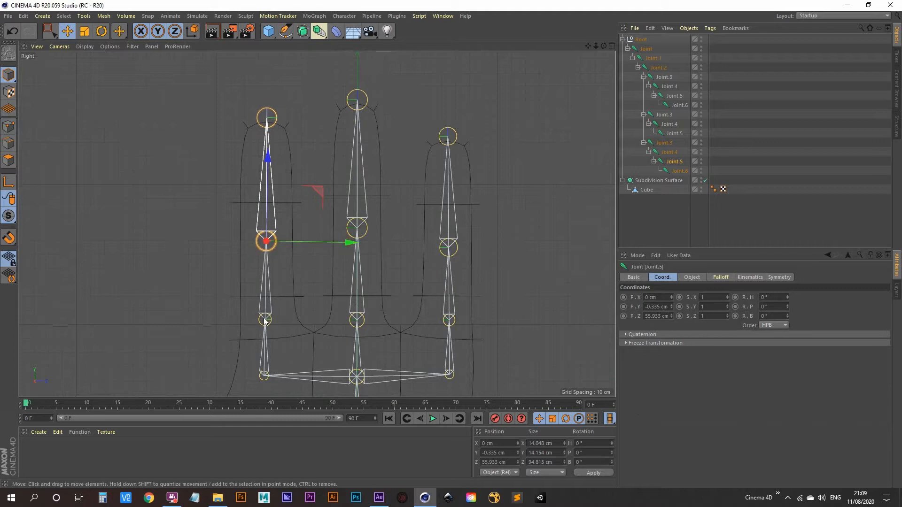
{"action": "left_click", "coordinate": [265, 320]}
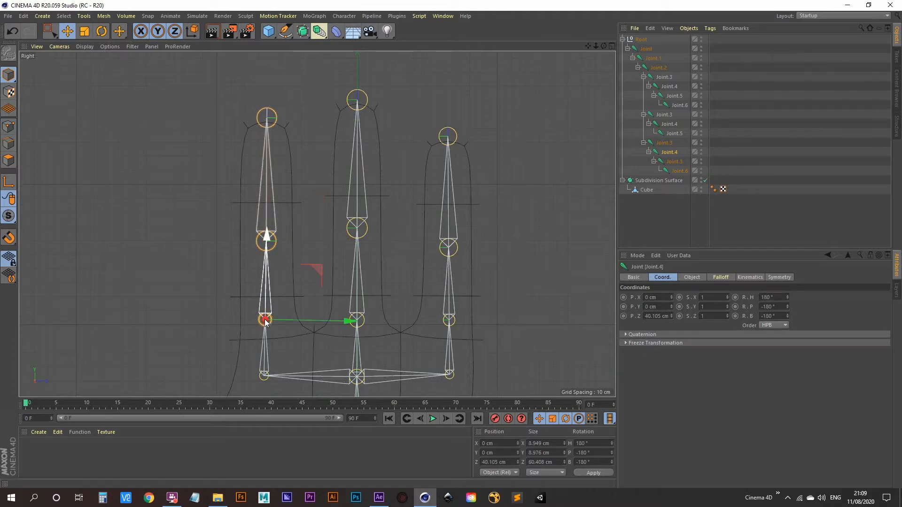
{"action": "mouse_move", "coordinate": [350, 321]}
{"action": "left_mouse_down"}
{"action": "mouse_move", "coordinate": [342, 322]}
{"action": "mouse_move", "coordinate": [352, 322]}
{"action": "left_mouse_up"}
{"action": "scroll", "coordinate": [261, 329], "scroll_direction": "up", "scroll_amount": 5}
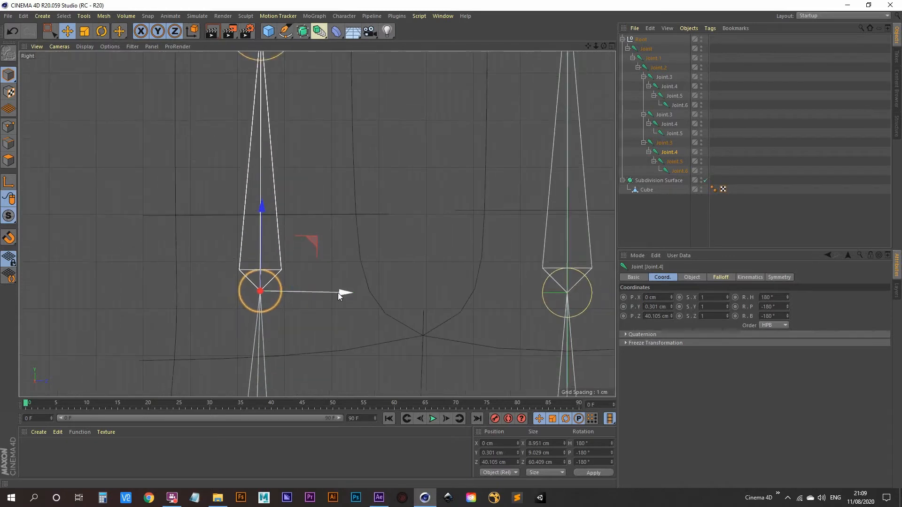
{"action": "left_click_drag", "start_coordinate": [337, 293], "coordinate": [339, 293]}
{"action": "middle_click_drag", "start_coordinate": [266, 341], "coordinate": [260, 198], "text": "alt"}
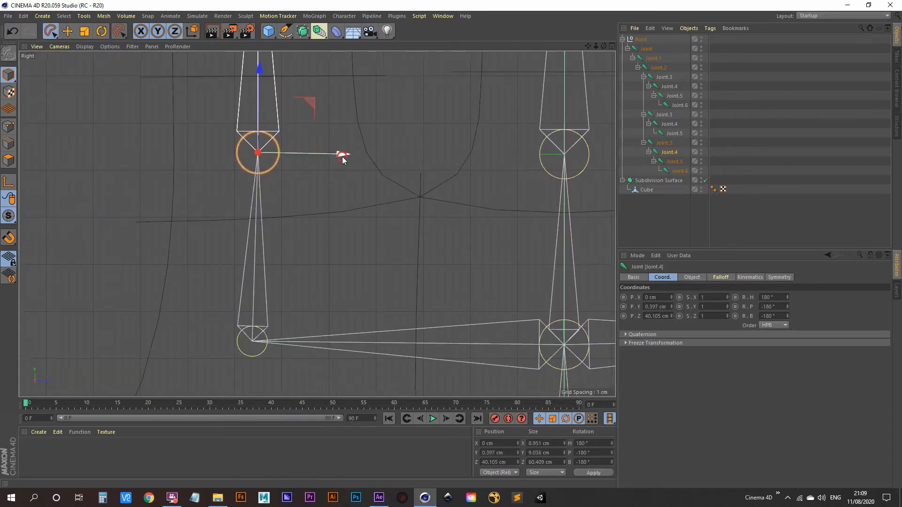
{"action": "left_click_drag", "start_coordinate": [343, 155], "coordinate": [341, 155]}
- Fine-tune the sideways alignment of the same finger's mid joint and tip joint, with the tip at about -1.57 cm in Y
{"action": "scroll", "coordinate": [251, 282], "scroll_direction": "down", "scroll_amount": 5}
{"action": "scroll", "coordinate": [249, 188], "scroll_direction": "up", "scroll_amount": 5}
{"action": "left_click", "coordinate": [247, 187]}
{"action": "left_click_drag", "start_coordinate": [326, 185], "coordinate": [323, 186]}
{"action": "scroll", "coordinate": [249, 282], "scroll_direction": "down", "scroll_amount": 5}
{"action": "scroll", "coordinate": [243, 190], "scroll_direction": "up", "scroll_amount": 4}
{"action": "left_click", "coordinate": [244, 191]}
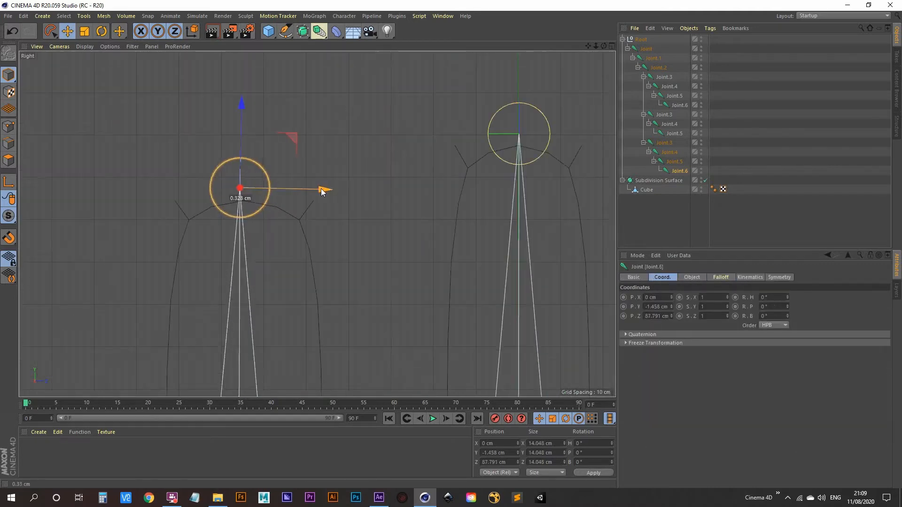
{"action": "scroll", "coordinate": [322, 192], "scroll_direction": "down", "scroll_amount": 5}
{"action": "middle_click_drag", "start_coordinate": [315, 282], "coordinate": [299, 182], "text": "alt"}
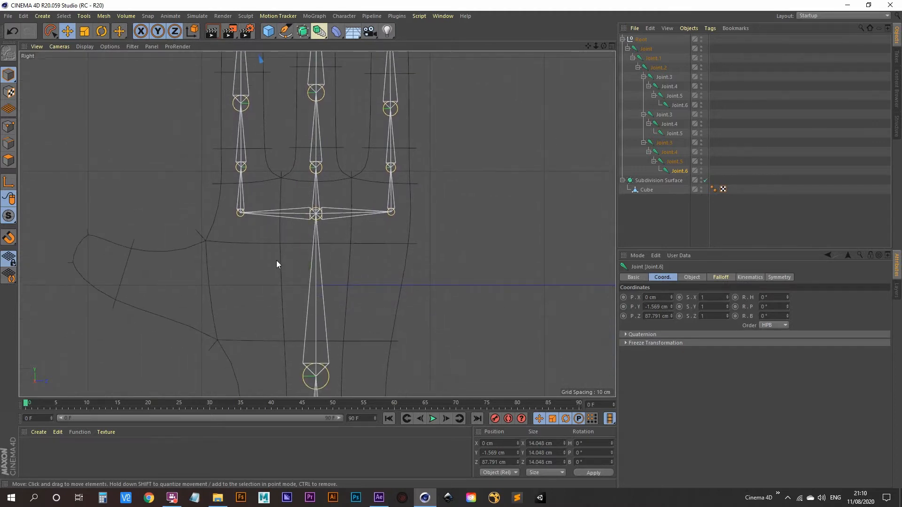
{"action": "middle_click_drag", "start_coordinate": [272, 293], "coordinate": [279, 257], "text": "alt"}
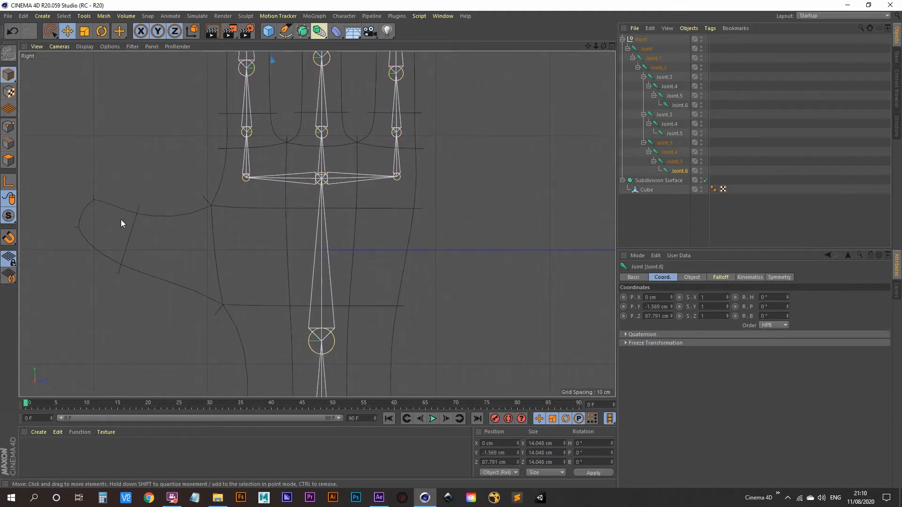
{"action": "middle_click_drag", "start_coordinate": [392, 157], "coordinate": [381, 278], "text": "alt"}
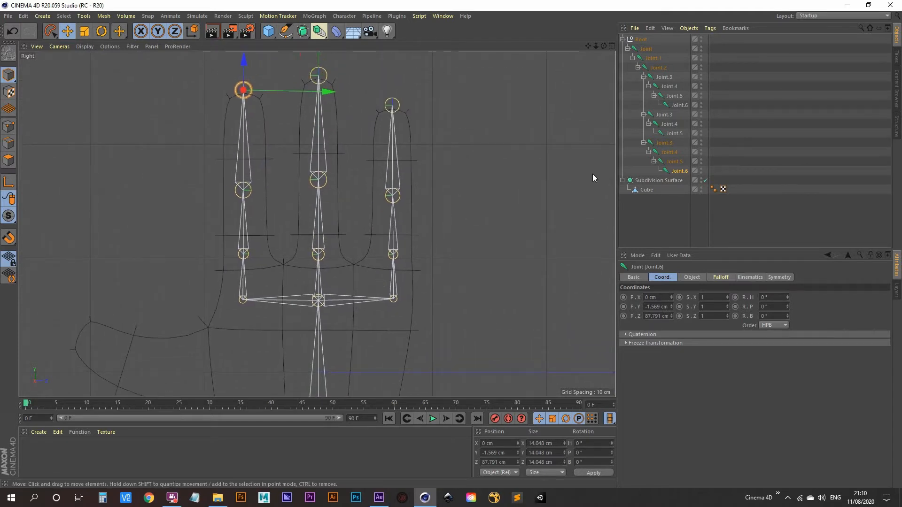
- Rename the forearm's base joint as Arm and its child joint at the wrist as Wrist
{"action": "left_click", "coordinate": [649, 49]}
{"action": "right_click_drag", "start_coordinate": [471, 233], "coordinate": [424, 270], "text": "alt"}
{"action": "middle_click_drag", "start_coordinate": [441, 290], "coordinate": [362, 230], "text": "alt"}
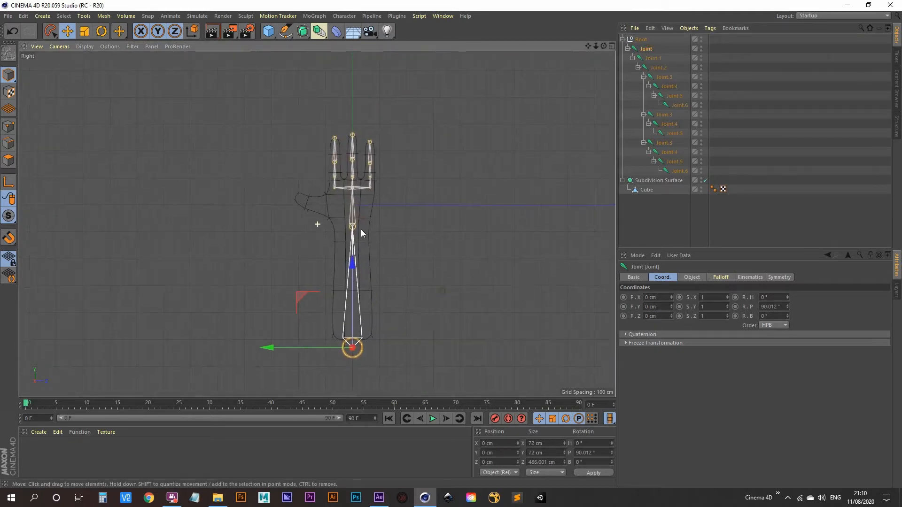
{"action": "double_click", "coordinate": [649, 49]}
{"action": "type", "text": "Arm"}
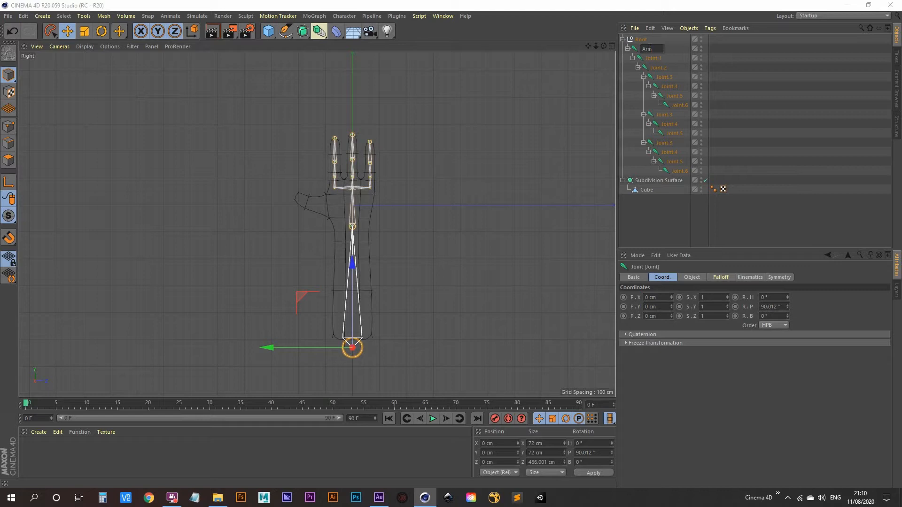
{"action": "key", "text": "Tab"}
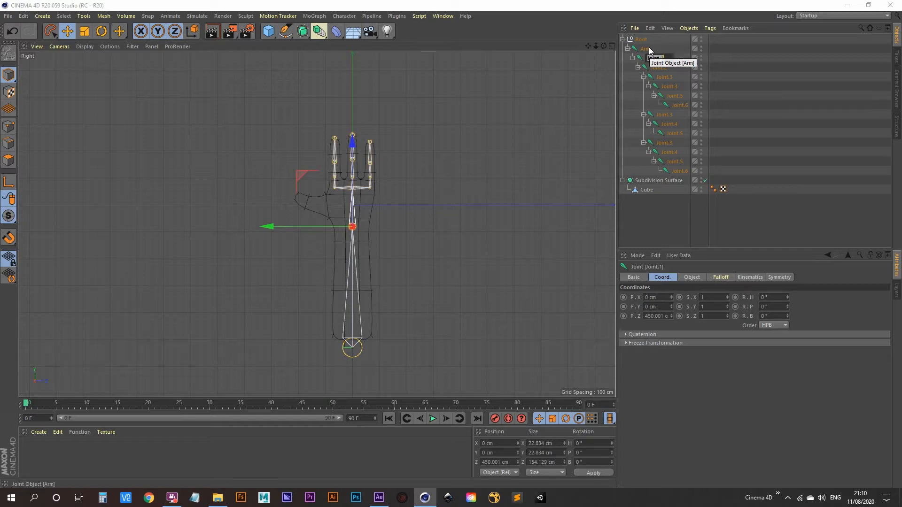
{"action": "type", "text": "Wrist"}
{"action": "key", "text": "Return"}
{"action": "key", "text": "Down"}
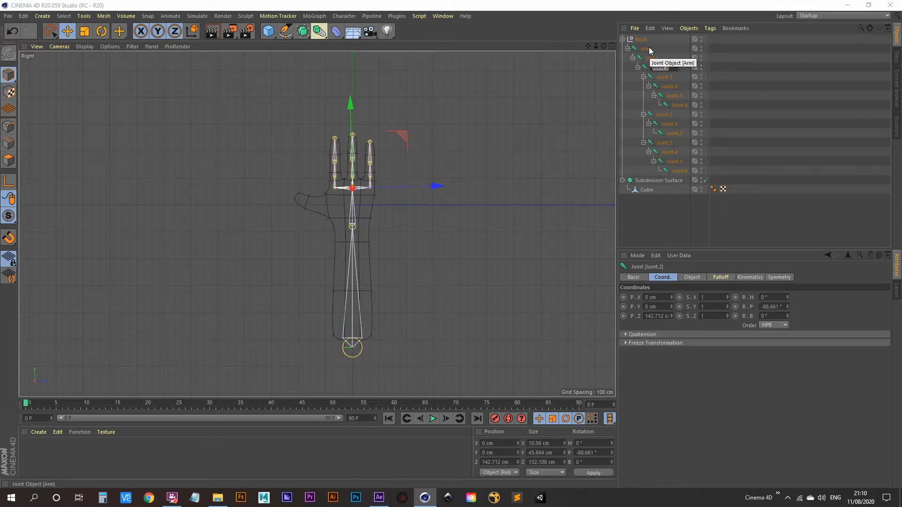
{"action": "key", "text": "Escape"}
- Identify the joints of the finger farthest from the thumb and rename its knuckle joint as Pinky
{"action": "scroll", "coordinate": [401, 202], "scroll_direction": "up", "scroll_amount": 5}
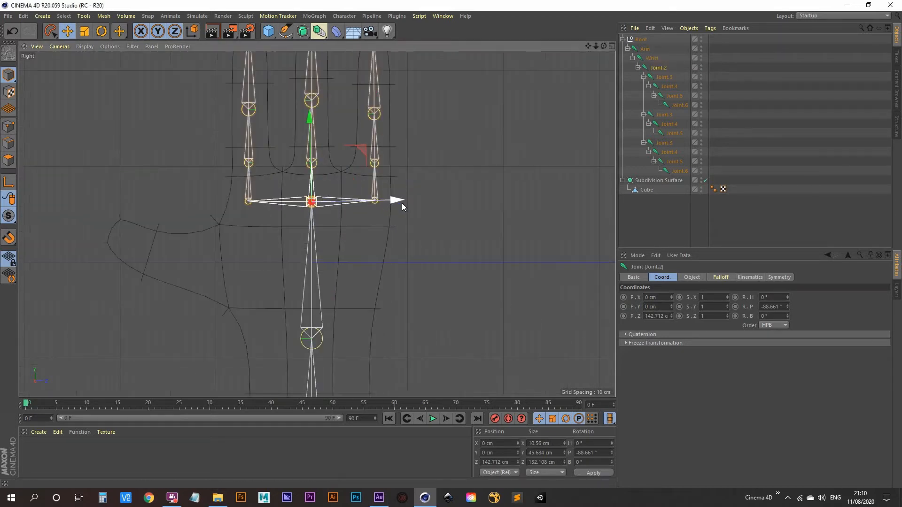
{"action": "middle_click_drag", "start_coordinate": [411, 165], "coordinate": [405, 262], "text": "alt"}
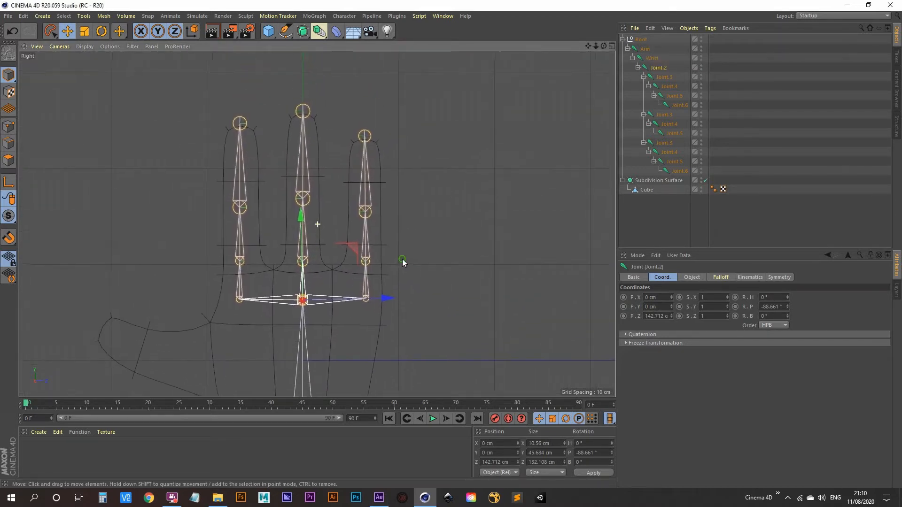
{"action": "left_click", "coordinate": [663, 77]}
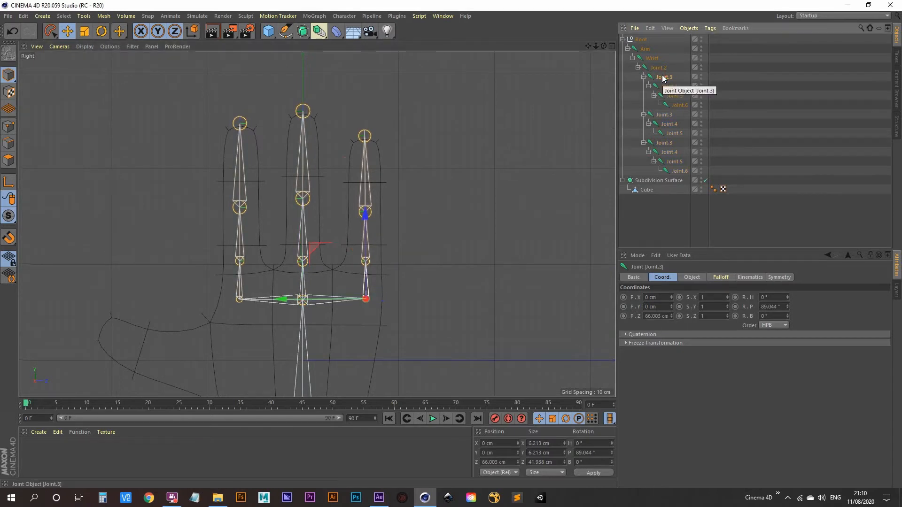
{"action": "left_click", "coordinate": [670, 87]}
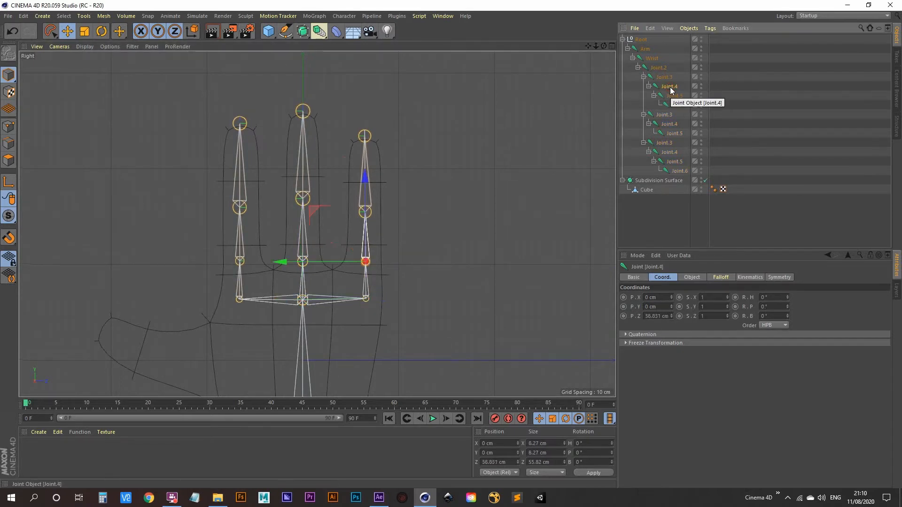
{"action": "double_click", "coordinate": [670, 87]}
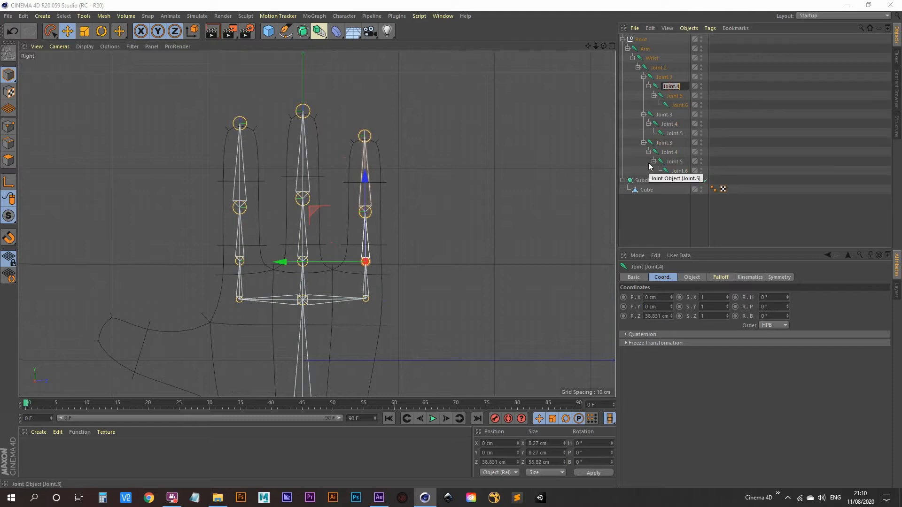
{"action": "type", "text": "F"}
{"action": "type", "text": "inky"}
- Rename the two joints below Pinky in the hierarchy as Pinky_Mid and Pinky_Tip
{"action": "key", "text": "Tab"}
{"action": "type", "text": "P"}
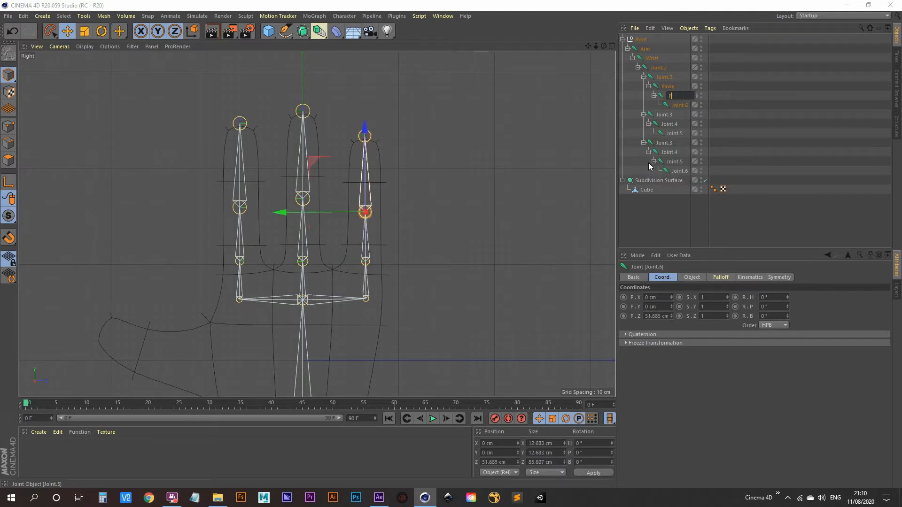
{"action": "type", "text": "inky_Mid"}
{"action": "key", "text": "Tab"}
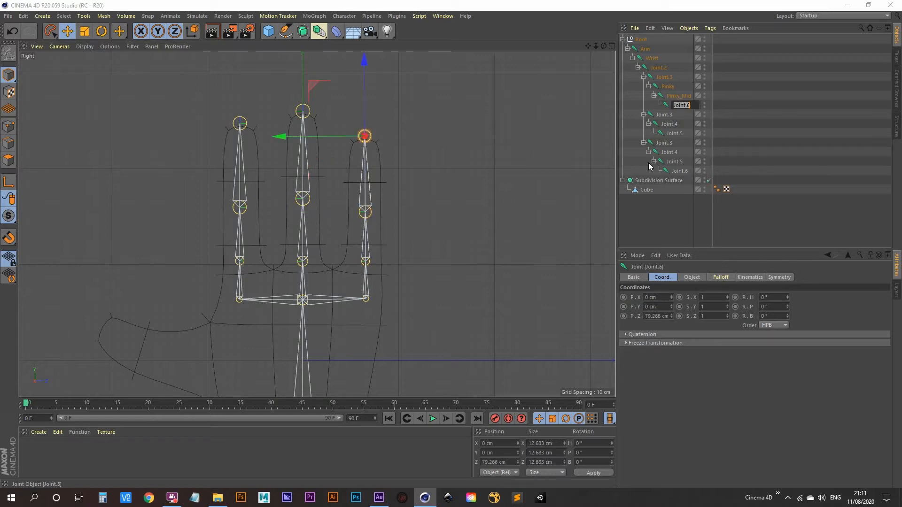
{"action": "type", "text": "Pinky_Tip"}
{"action": "key", "text": "Return"}
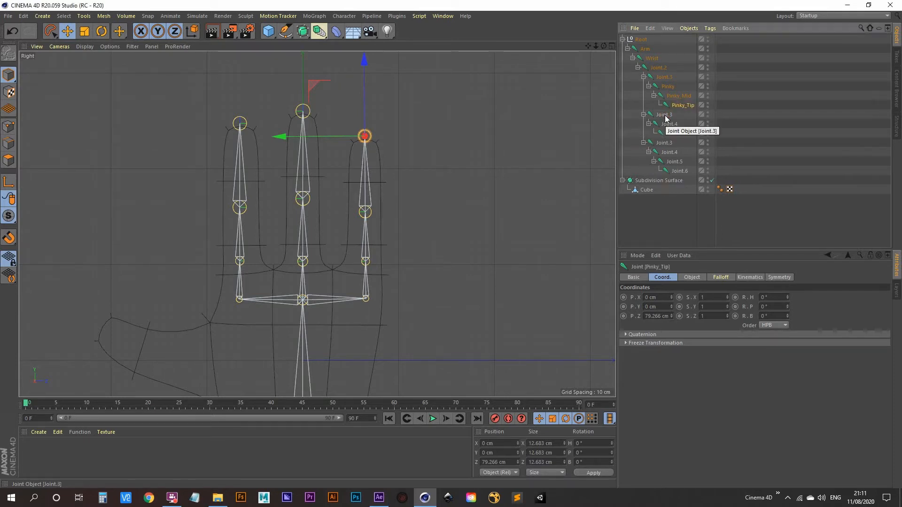
- Rename the middle finger's three joints, from knuckle to tip, as Middle, Middle_Mid and Middle_Tip
{"action": "left_click", "coordinate": [665, 115]}
{"action": "double_click", "coordinate": [665, 114]}
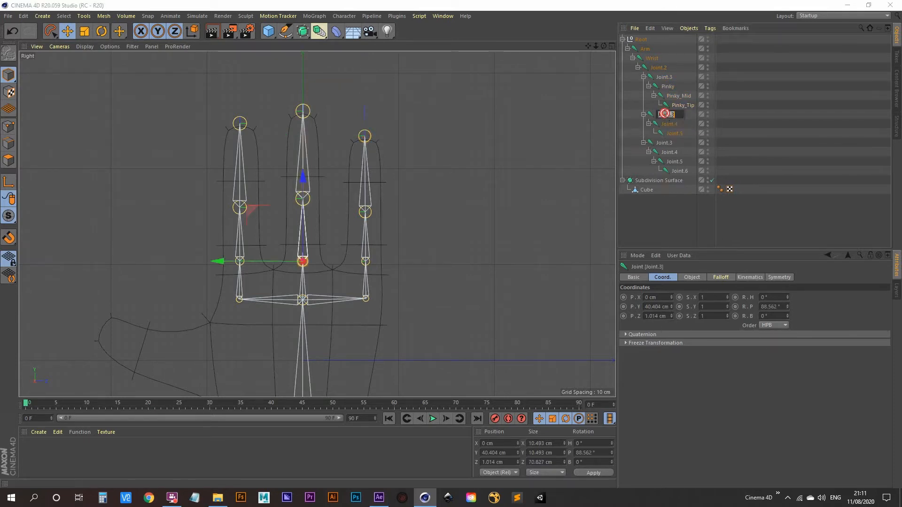
{"action": "type", "text": "Middle"}
{"action": "key", "text": "Tab"}
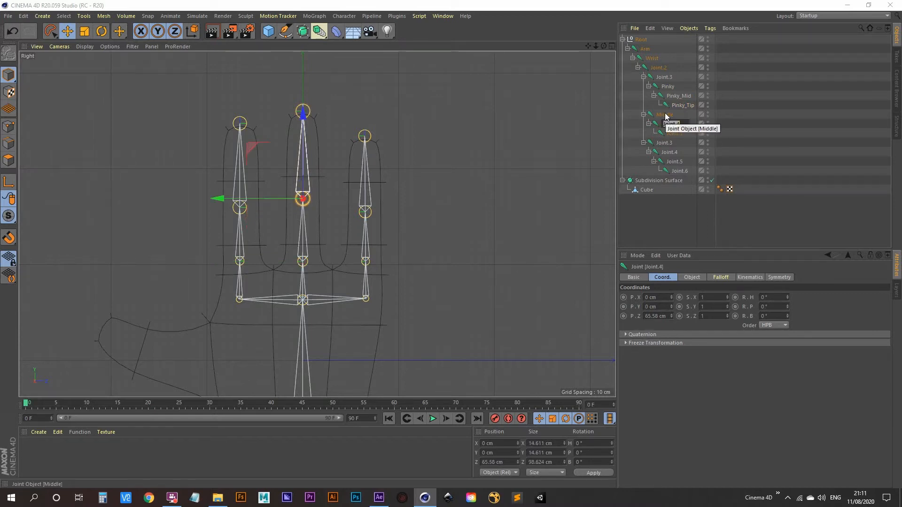
{"action": "type", "text": "Middle"}
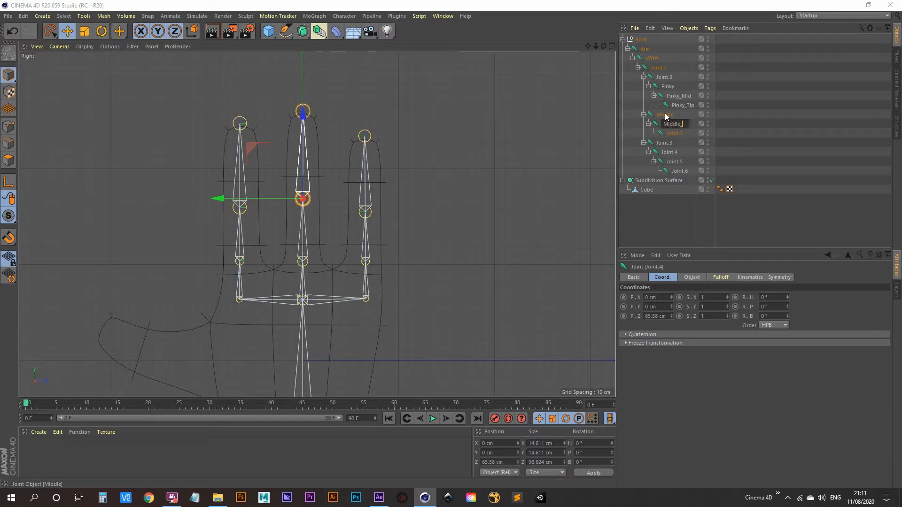
{"action": "type", "text": "_Mid"}
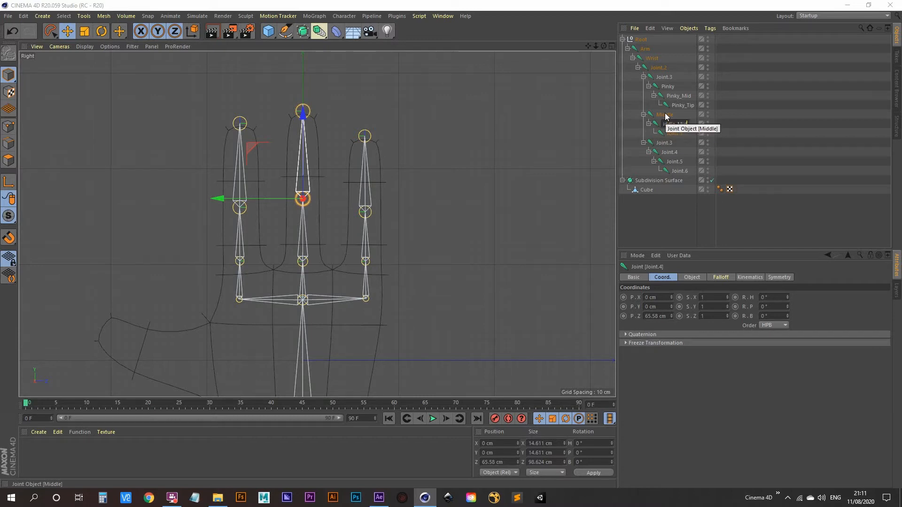
{"action": "key", "text": "Tab"}
{"action": "type", "text": "M"}
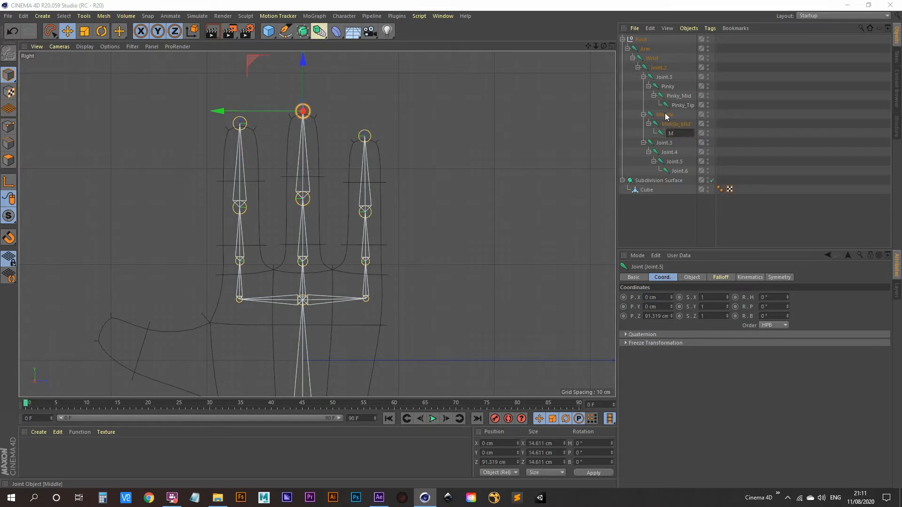
{"action": "type", "text": "iddle_Tip"}
{"action": "key", "text": "Return"}
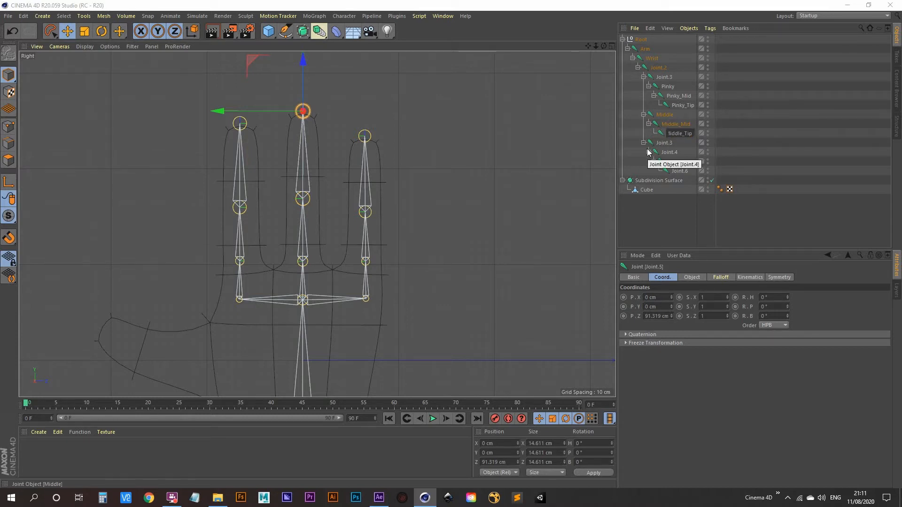
- Identify the joints of the finger nearest the thumb and rename its knuckle joint as Index
{"action": "left_click", "coordinate": [664, 143]}
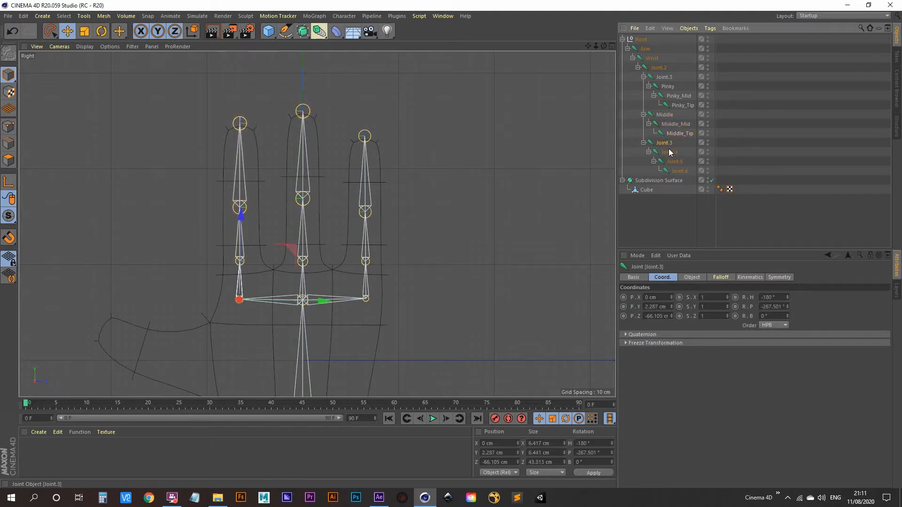
{"action": "left_click", "coordinate": [669, 154]}
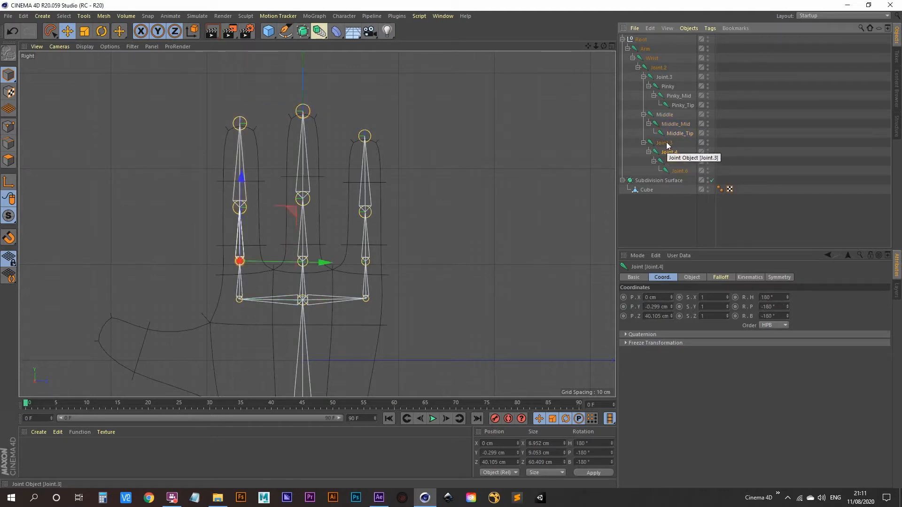
{"action": "left_click", "coordinate": [666, 143]}
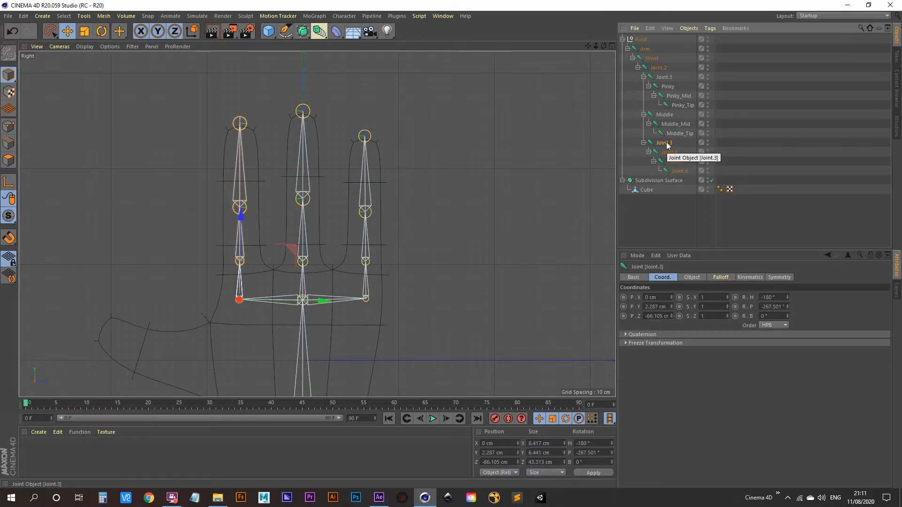
{"action": "left_click", "coordinate": [665, 115]}
{"action": "left_click", "coordinate": [665, 143]}
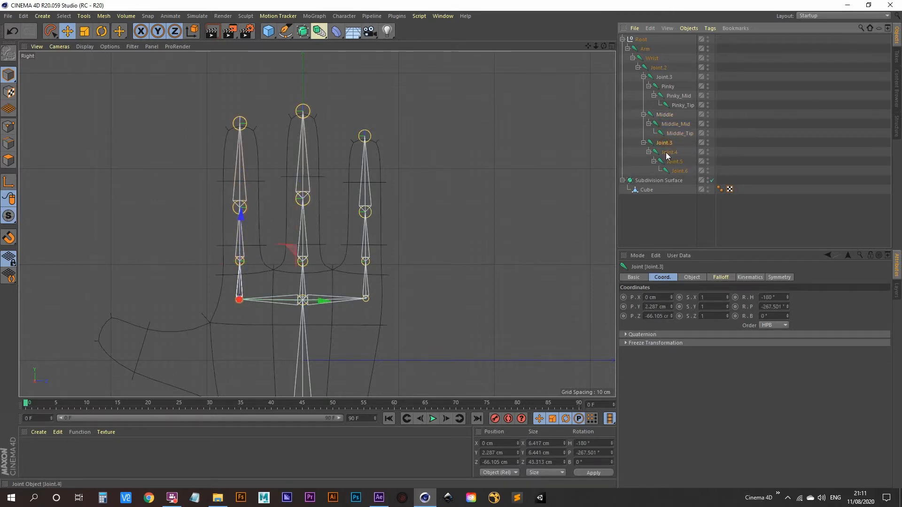
{"action": "left_click", "coordinate": [669, 153]}
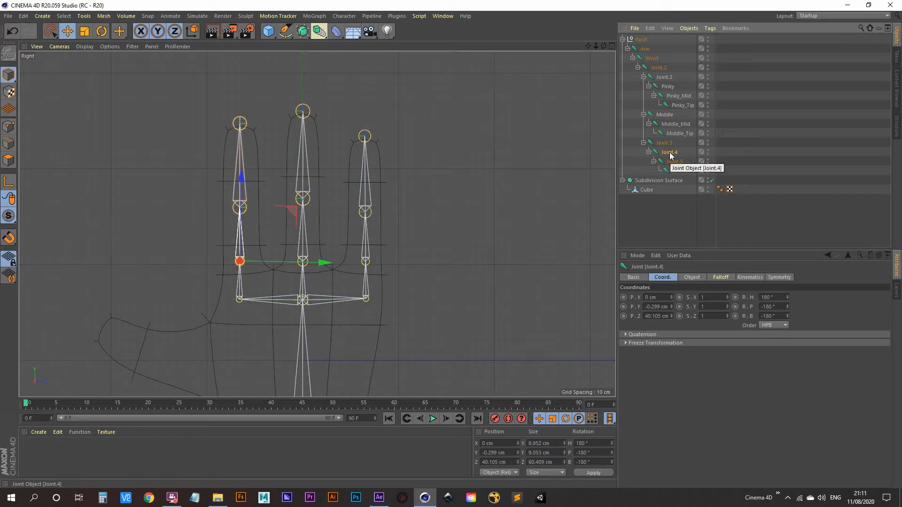
{"action": "double_click", "coordinate": [671, 152]}
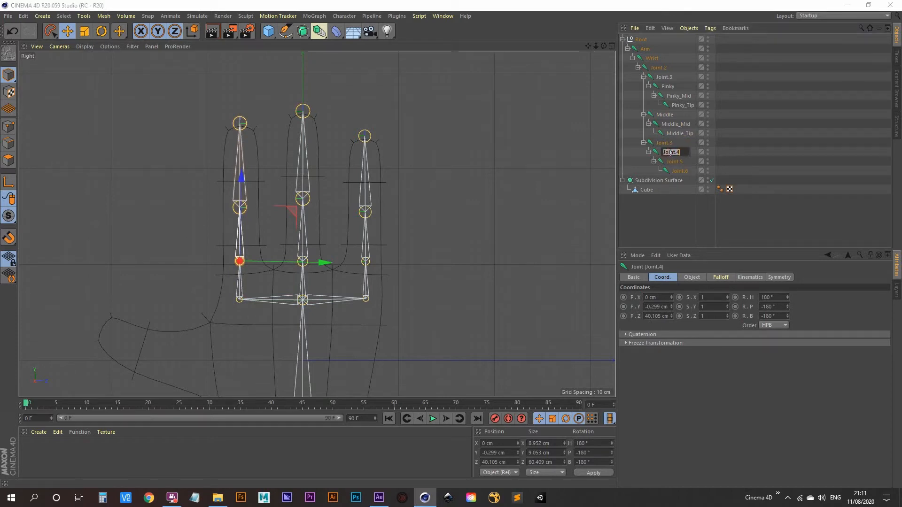
{"action": "type", "text": "Index"}
{"action": "key", "text": "Tab"}
- Rename the two joints below Index in the hierarchy as Index_Mid and Index_Tip
{"action": "key", "text": "BackSpace"}
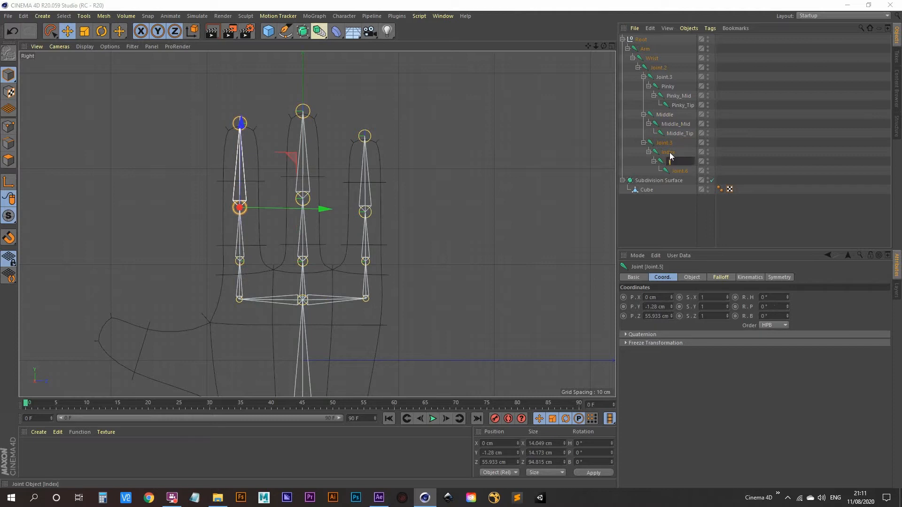
{"action": "type", "text": "Index_Mid"}
{"action": "key", "text": "Tab"}
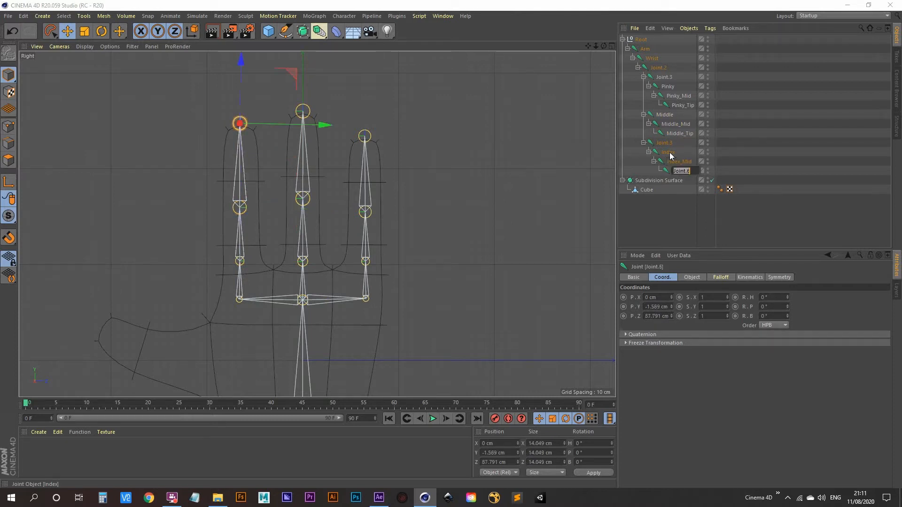
{"action": "key", "text": "BackSpace"}
{"action": "key", "text": "Return"}
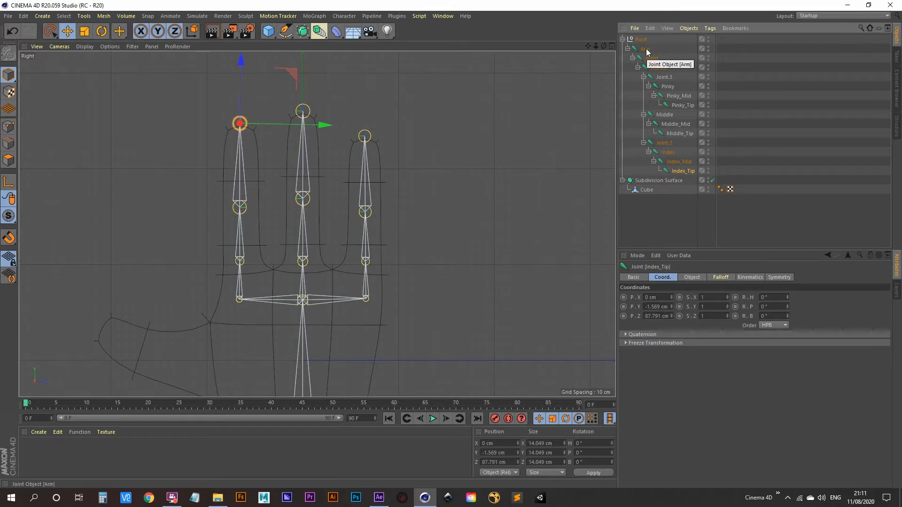
- Draw a three-joint thumb chain with the Joint Tool, branching from the central palm joint through the thumb's base and middle to its tip
{"action": "middle_click_drag", "start_coordinate": [285, 325], "coordinate": [291, 254]}
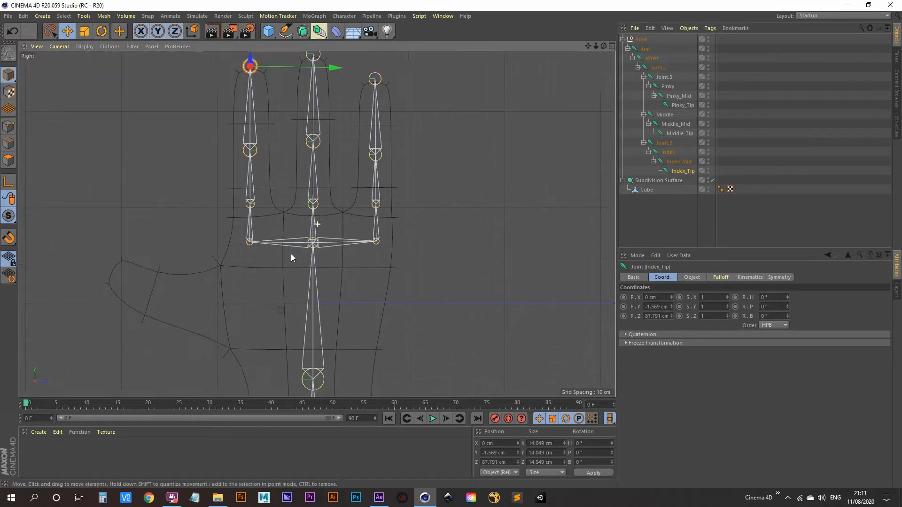
{"action": "scroll", "coordinate": [287, 251], "scroll_direction": "down", "scroll_amount": 3}
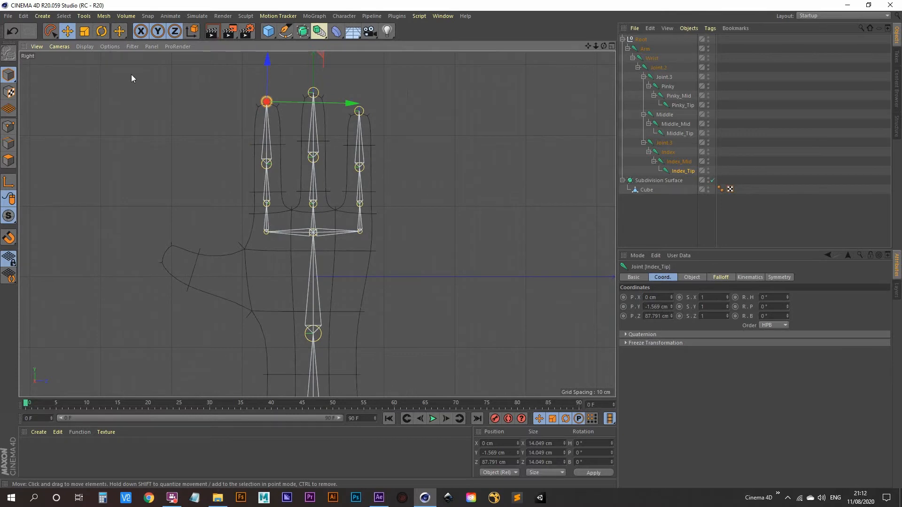
{"action": "left_click", "coordinate": [120, 32]}
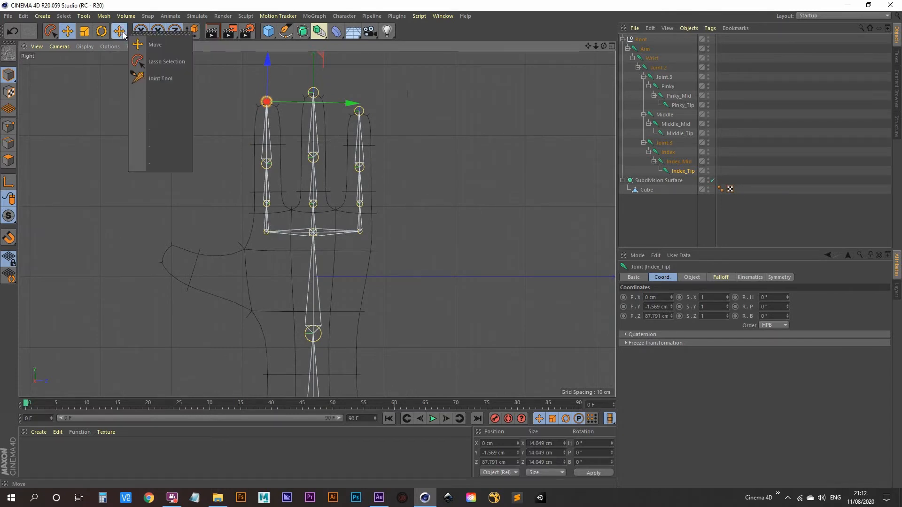
{"action": "left_click", "coordinate": [162, 80]}
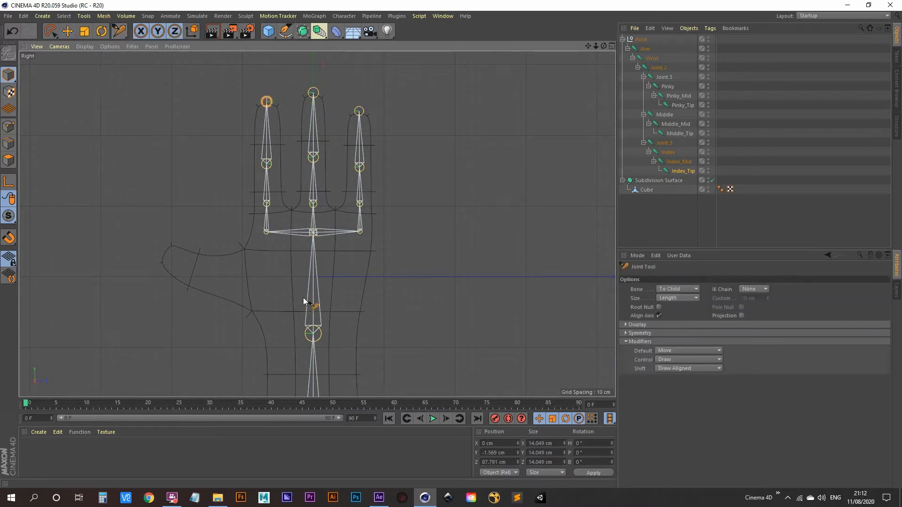
{"action": "middle_click_drag", "start_coordinate": [303, 266], "coordinate": [303, 237]}
{"action": "scroll", "coordinate": [303, 238], "scroll_direction": "up", "scroll_amount": 5}
{"action": "middle_click_drag", "start_coordinate": [319, 198], "coordinate": [374, 225]}
{"action": "scroll", "coordinate": [374, 225], "scroll_direction": "down", "scroll_amount": 2}
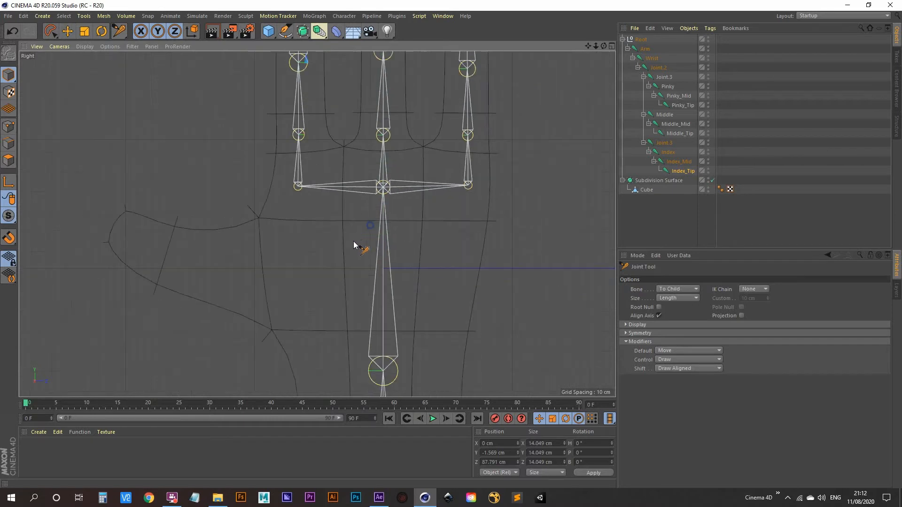
{"action": "left_click", "coordinate": [383, 188]}
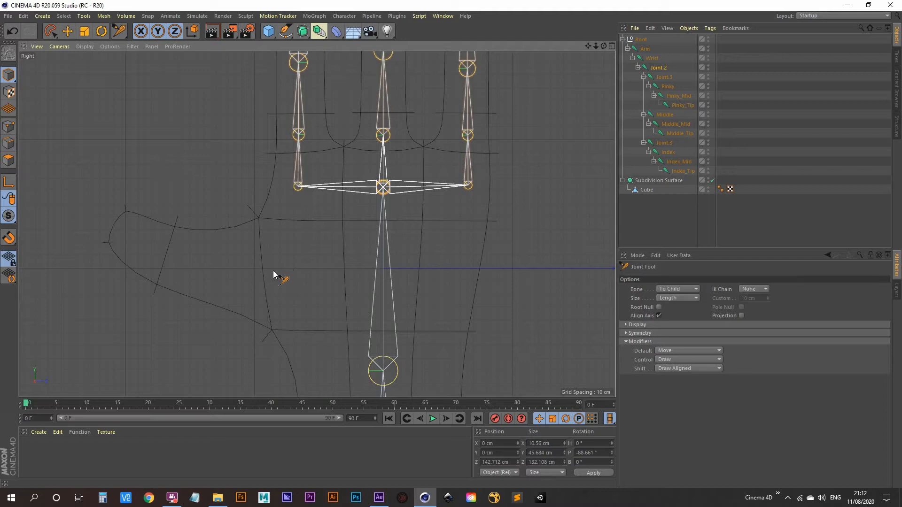
{"action": "left_click", "coordinate": [271, 272], "text": "ctrl"}
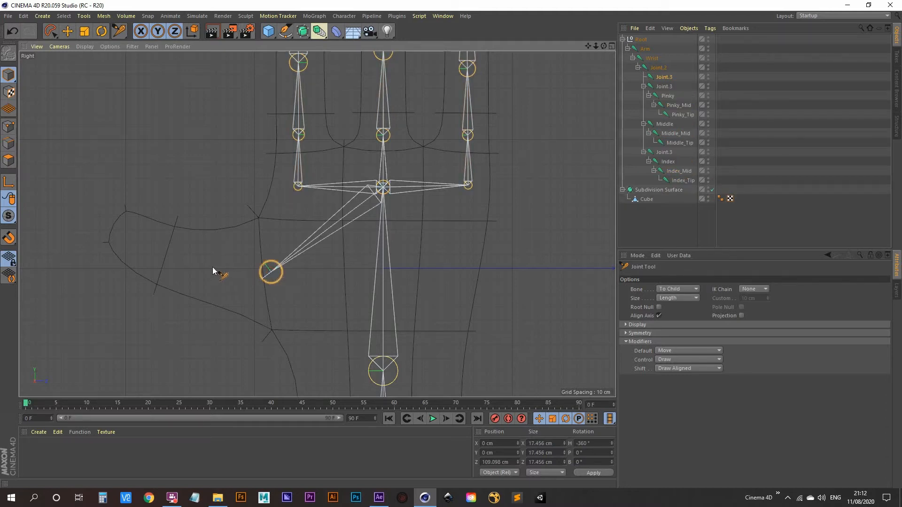
{"action": "left_click", "coordinate": [188, 259], "text": "ctrl"}
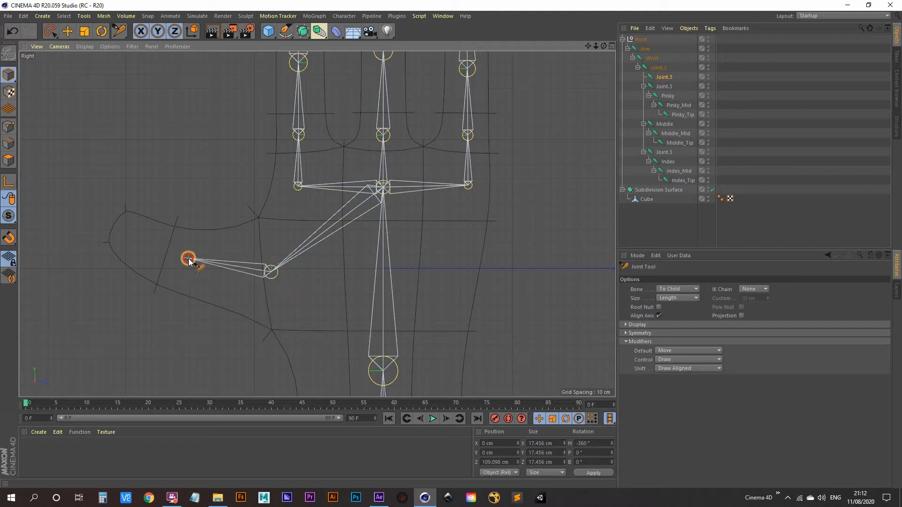
{"action": "left_click", "coordinate": [105, 218], "text": "ctrl"}
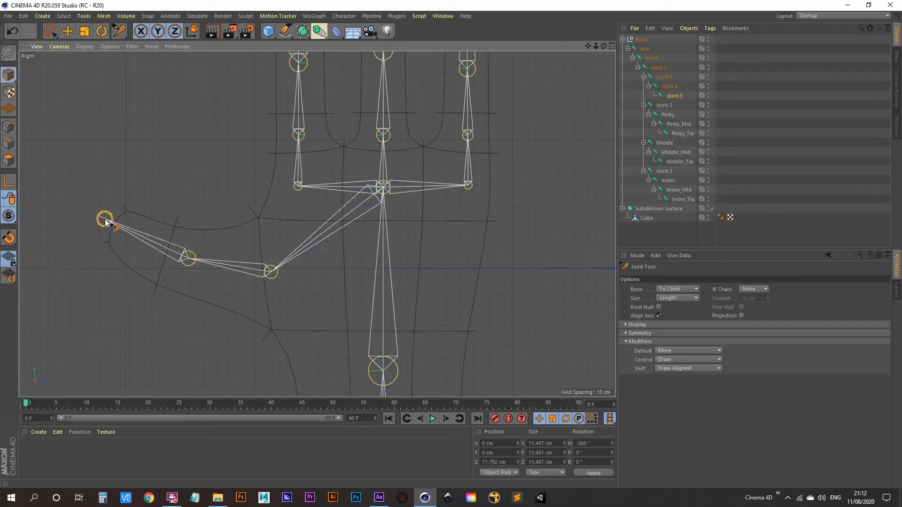
- Rename the base joint of the new thumb chain as Thumb
{"action": "left_click", "coordinate": [664, 68]}
{"action": "left_click", "coordinate": [663, 78]}
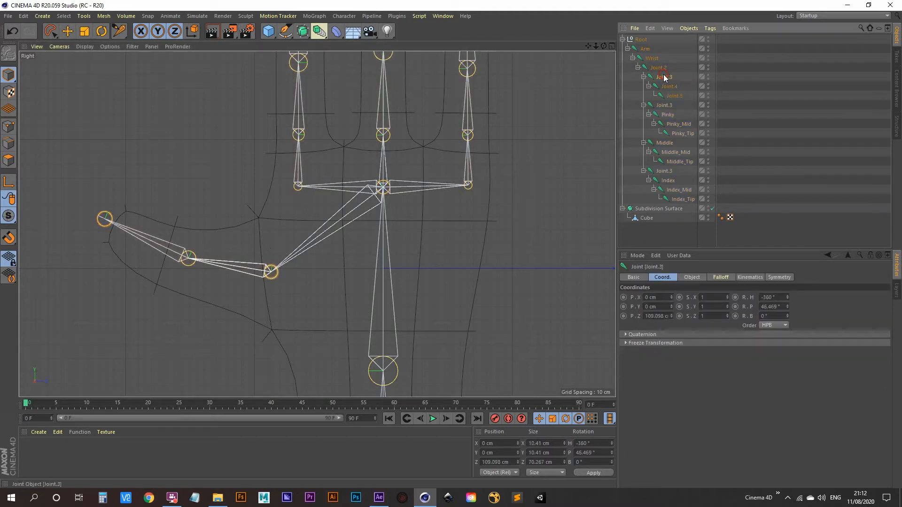
{"action": "double_click", "coordinate": [662, 77]}
{"action": "type", "text": "T"}
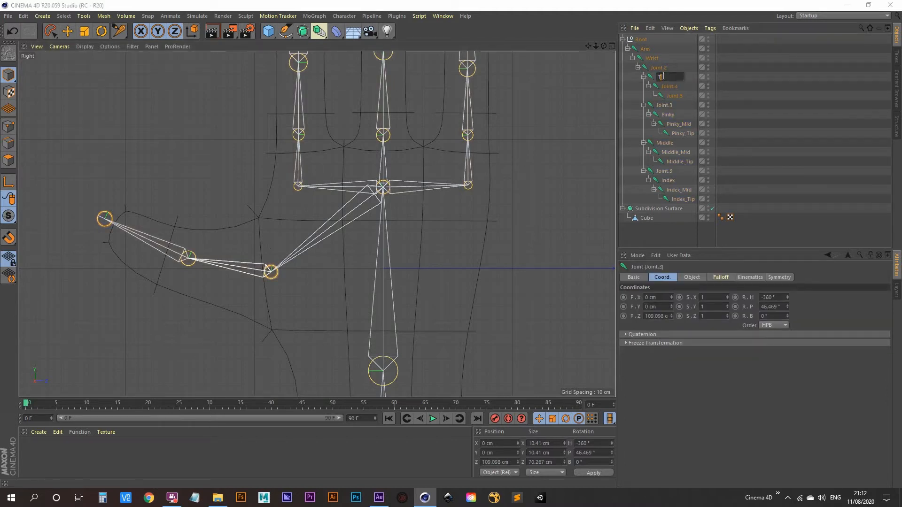
{"action": "type", "text": "humb"}
{"action": "key", "text": "Tab"}
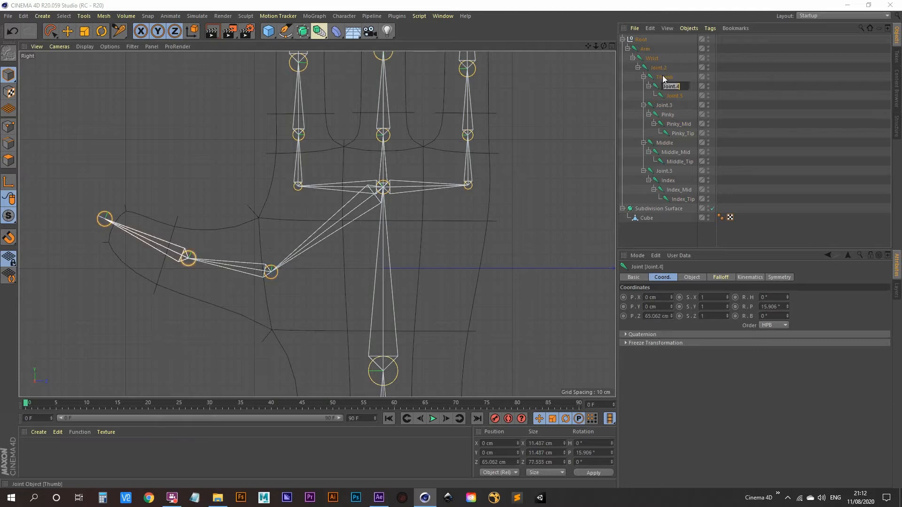
- Rename the two joints below Thumb in the hierarchy as Thumb_Mid and Thumb_Tip
{"action": "type", "text": "Th"}
{"action": "type", "text": "umb_Mid"}
{"action": "key", "text": "Tab"}
{"action": "type", "text": "Th"}
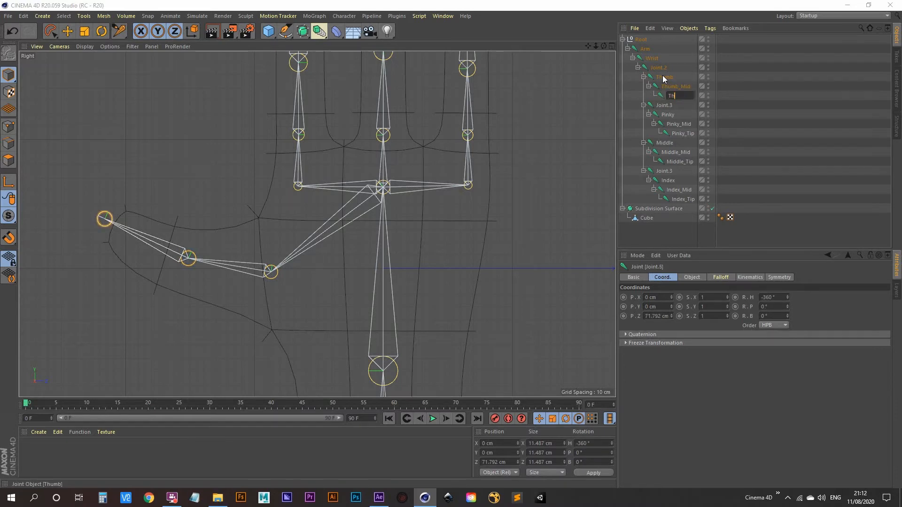
{"action": "type", "text": "umb_"}
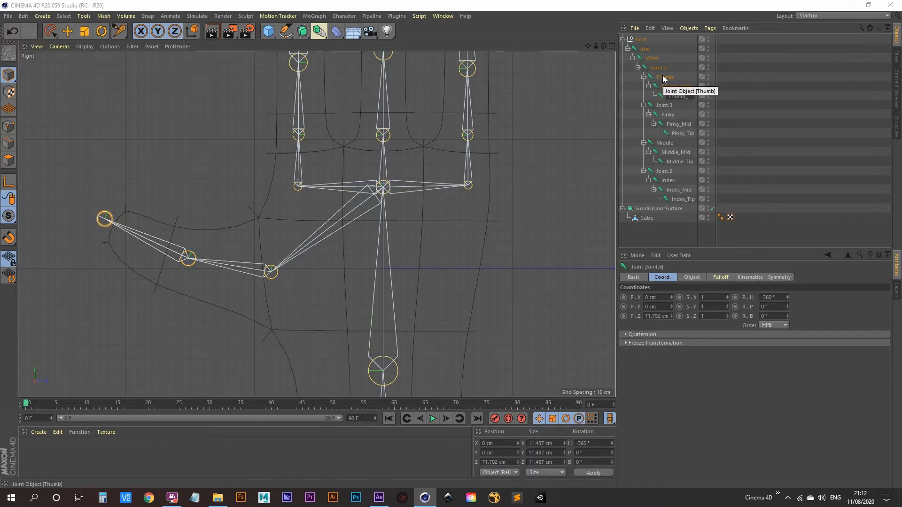
{"action": "type", "text": "Tip"}
{"action": "key", "text": "Return"}
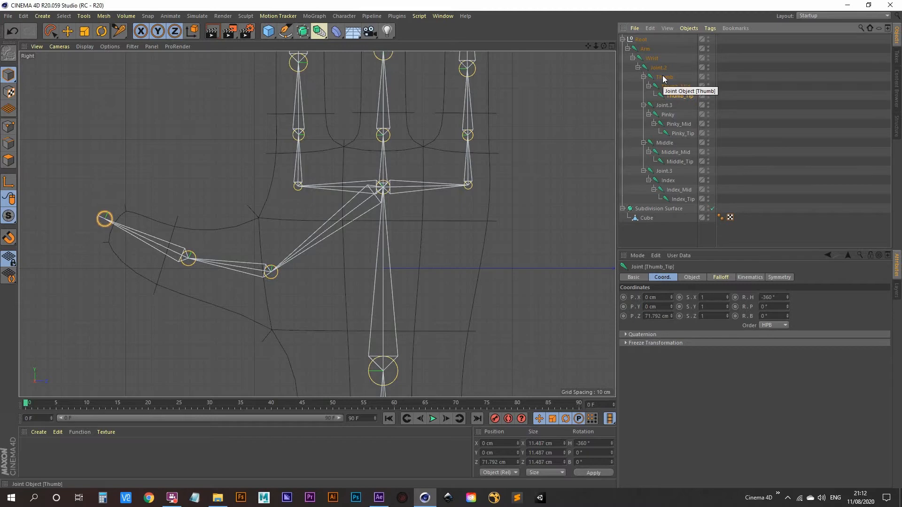
- In the perspective view, move the Index_Tip joint up about 4.2 cm along its bone axis to the top of the index finger
{"action": "middle_click", "coordinate": [292, 212]}
{"action": "middle_click", "coordinate": [224, 164]}
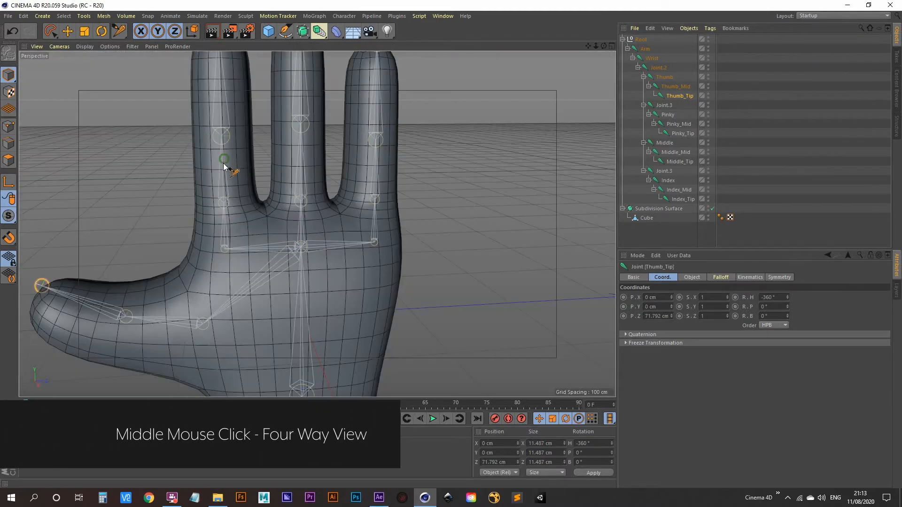
{"action": "scroll", "coordinate": [224, 164], "scroll_direction": "down", "scroll_amount": 6}
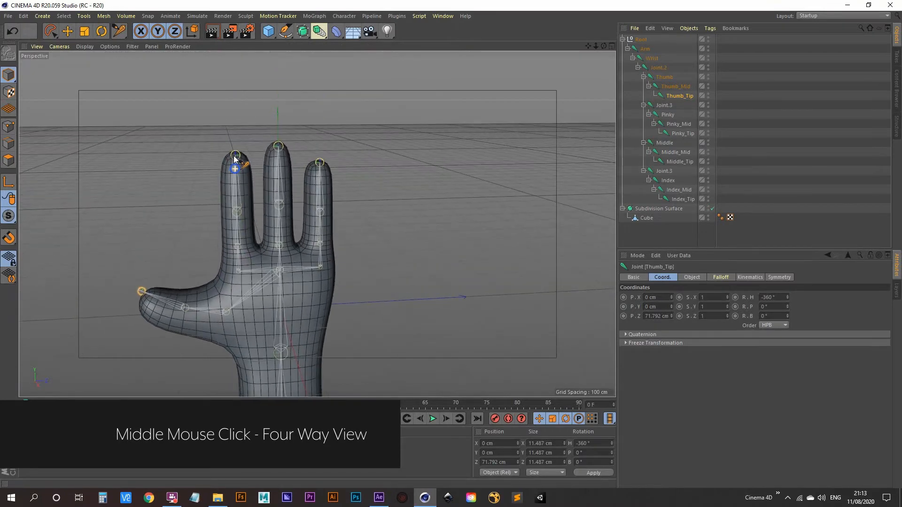
{"action": "scroll", "coordinate": [235, 160], "scroll_direction": "up", "scroll_amount": 10}
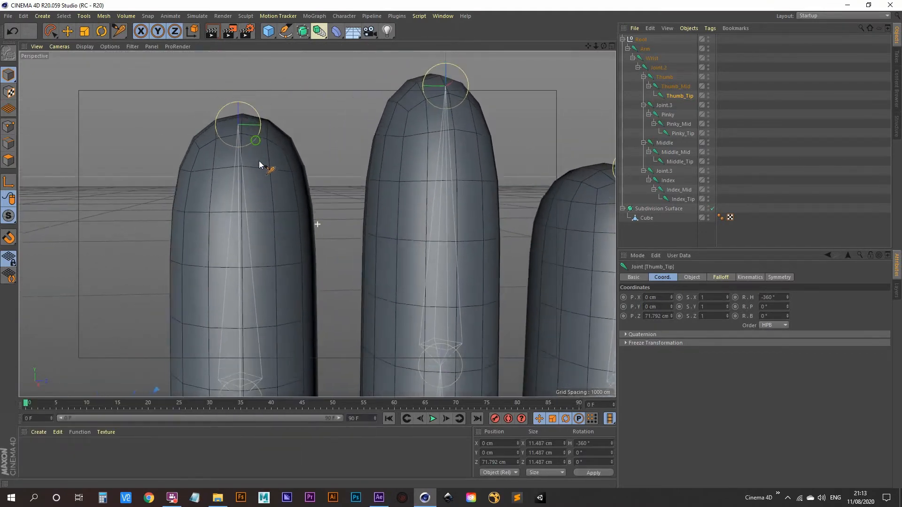
{"action": "middle_click_drag", "start_coordinate": [259, 161], "coordinate": [265, 195], "text": "alt"}
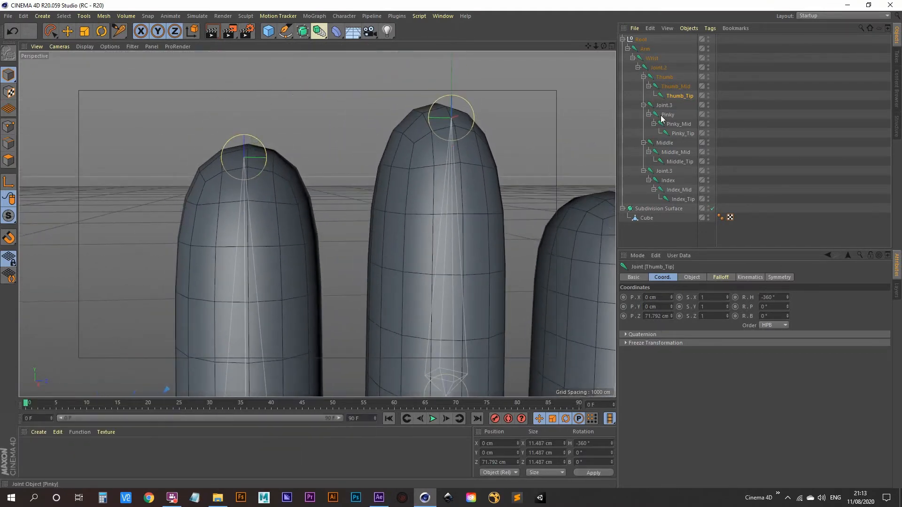
{"action": "scroll", "coordinate": [368, 225], "scroll_direction": "down", "scroll_amount": 9}
{"action": "scroll", "coordinate": [338, 246], "scroll_direction": "up", "scroll_amount": 10}
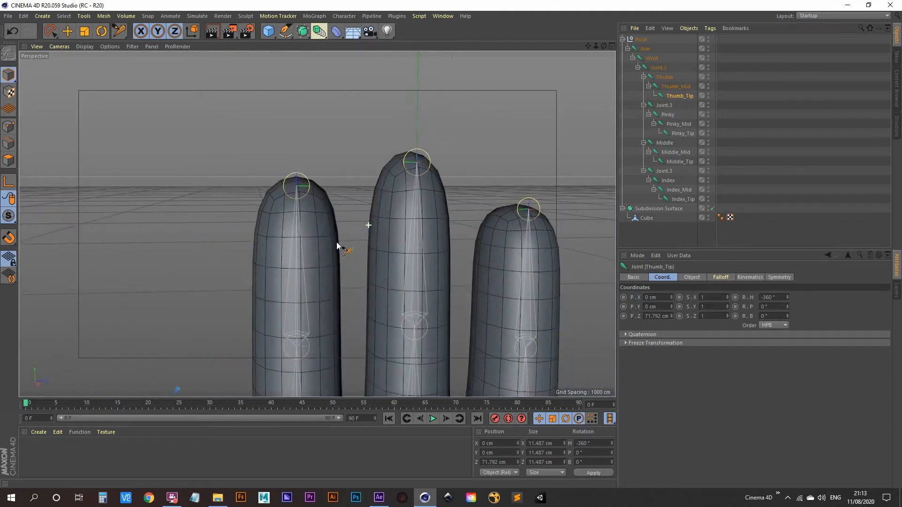
{"action": "left_click", "coordinate": [682, 199]}
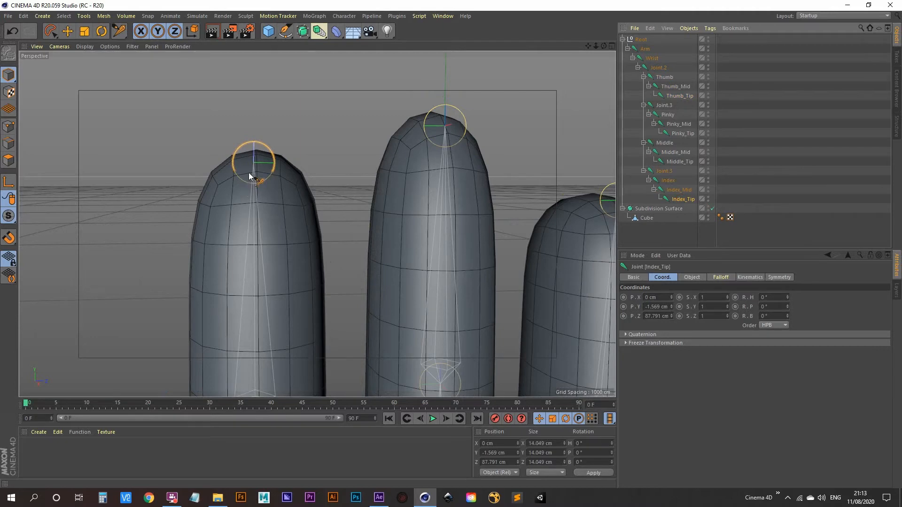
{"action": "middle_click_drag", "start_coordinate": [249, 173], "coordinate": [251, 157], "text": "alt"}
{"action": "left_click_drag", "start_coordinate": [251, 156], "coordinate": [244, 154], "text": "alt"}
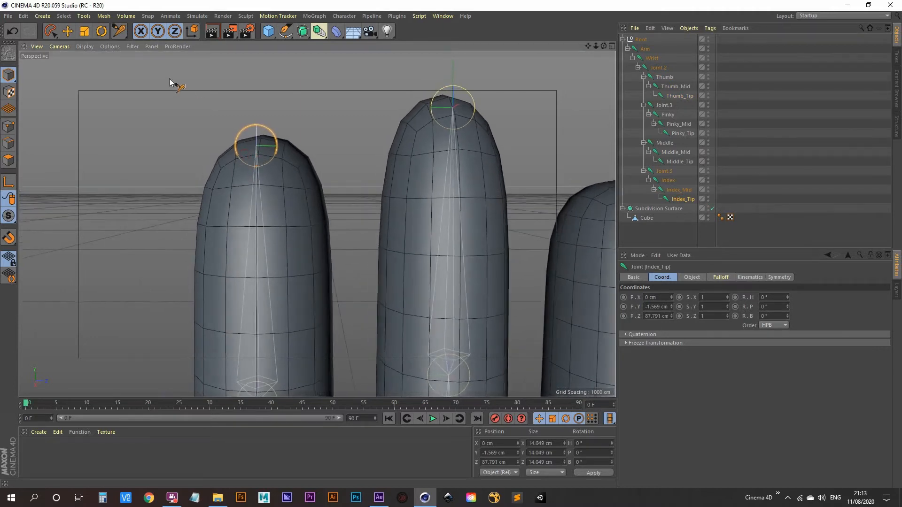
{"action": "key", "text": "e"}
{"action": "middle_click_drag", "start_coordinate": [268, 141], "coordinate": [270, 208], "text": "alt"}
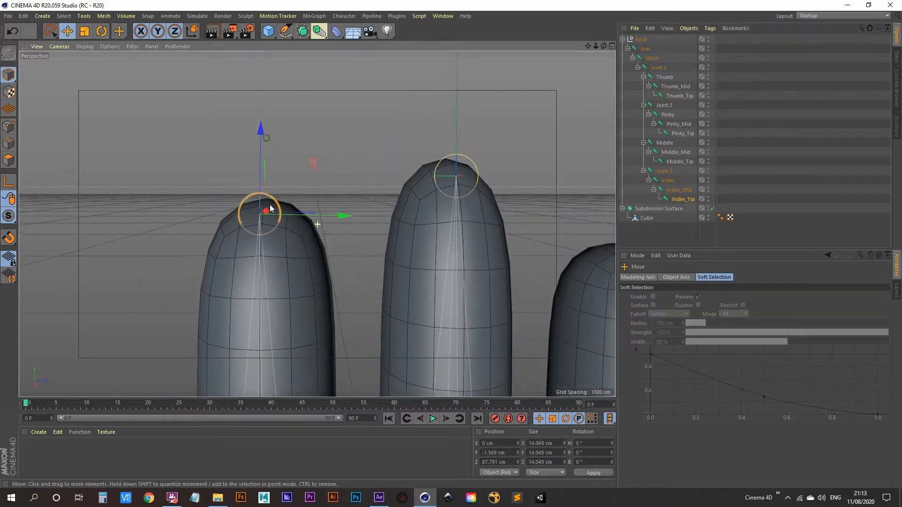
{"action": "left_click_drag", "start_coordinate": [261, 137], "coordinate": [262, 127]}
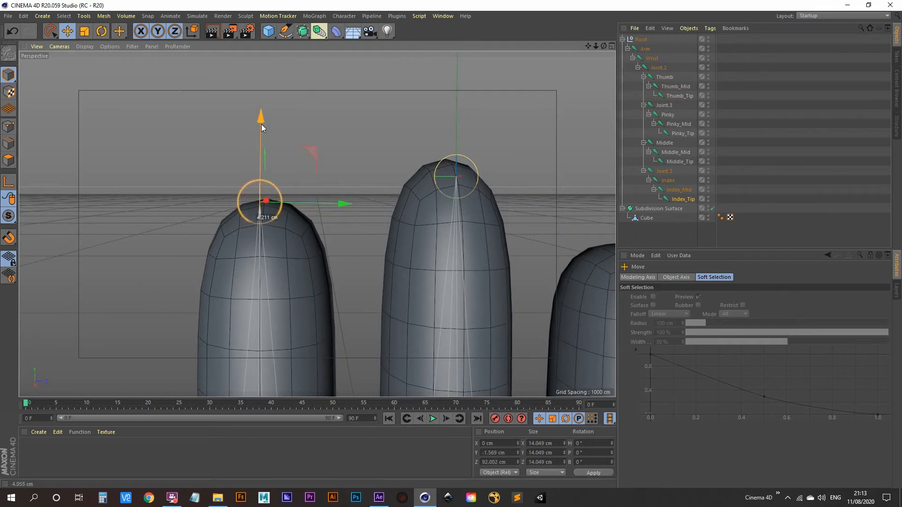
- Select the palm joint above Index together with its children and shift the chain about 0.8 cm toward the middle finger
{"action": "middle_click_drag", "start_coordinate": [286, 246], "coordinate": [281, 171], "text": "alt"}
{"action": "right_click_drag", "start_coordinate": [278, 167], "coordinate": [270, 180], "text": "alt"}
{"action": "left_click_drag", "start_coordinate": [294, 219], "coordinate": [301, 221], "text": "alt"}
{"action": "right_click_drag", "start_coordinate": [301, 220], "coordinate": [248, 264], "text": "alt"}
{"action": "middle_click_drag", "start_coordinate": [248, 264], "coordinate": [217, 210], "text": "alt"}
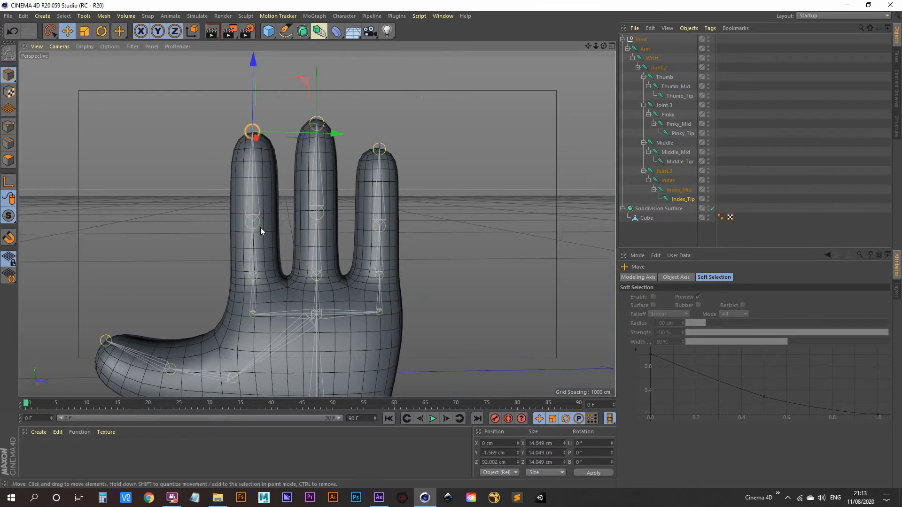
{"action": "left_click", "coordinate": [670, 183]}
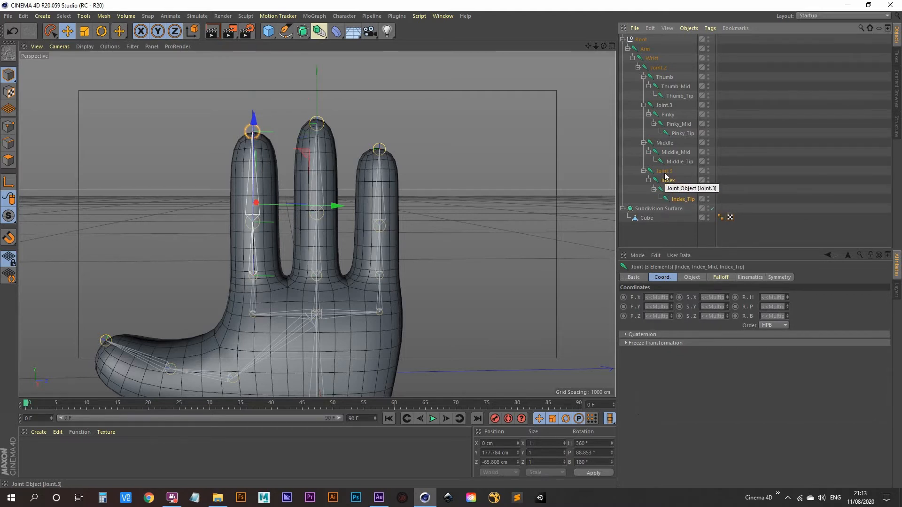
{"action": "middle_click", "coordinate": [664, 173]}
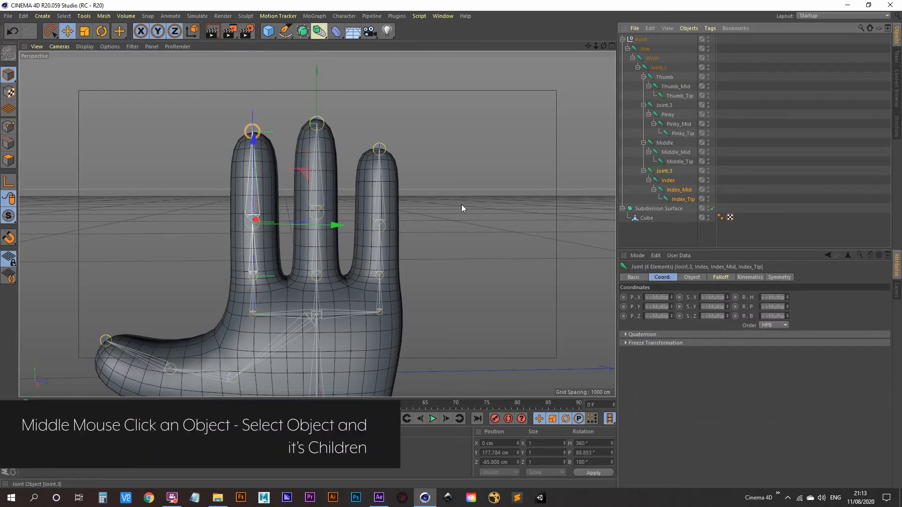
{"action": "scroll", "coordinate": [284, 244], "scroll_direction": "up", "scroll_amount": 5}
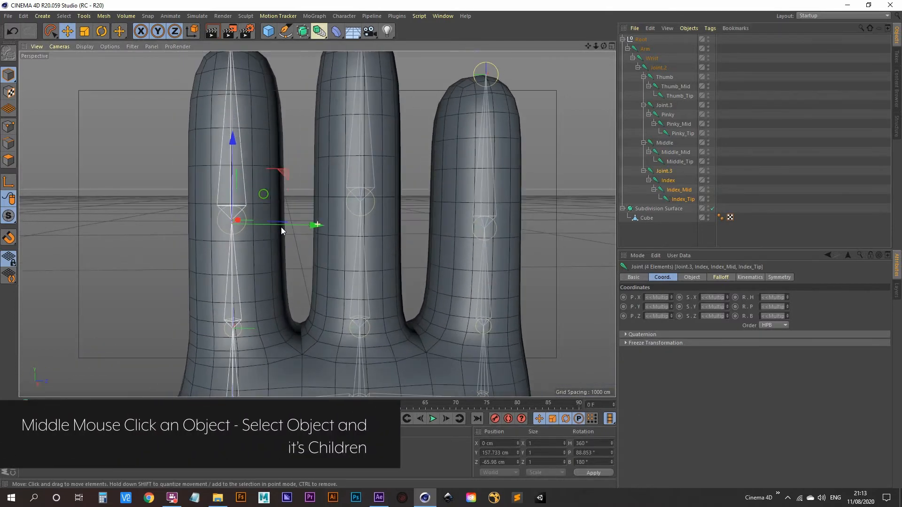
{"action": "mouse_move", "coordinate": [281, 227]}
{"action": "middle_mouse_down", "text": "alt"}
{"action": "mouse_move", "coordinate": [298, 266]}
{"action": "mouse_move", "coordinate": [269, 217]}
{"action": "middle_mouse_up", "text": "alt"}
{"action": "scroll", "coordinate": [295, 272], "scroll_direction": "down", "scroll_amount": 2}
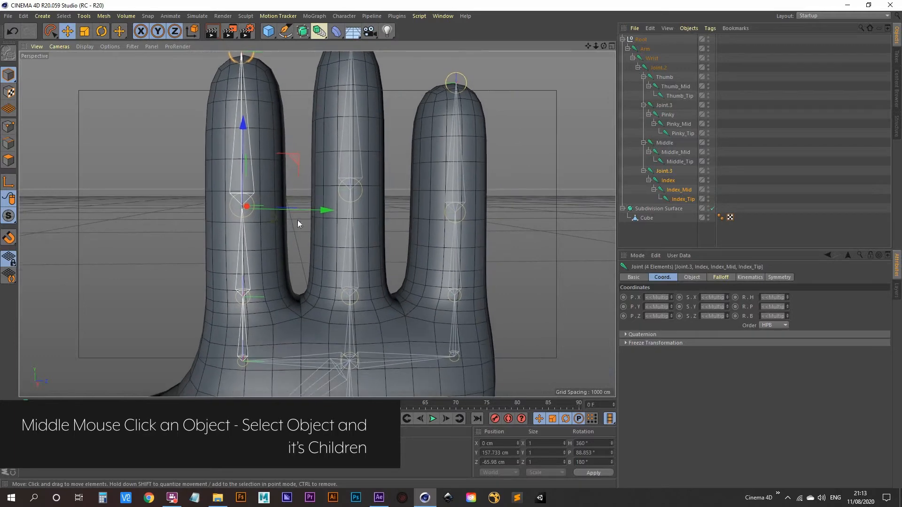
{"action": "left_click_drag", "start_coordinate": [323, 210], "coordinate": [328, 212]}
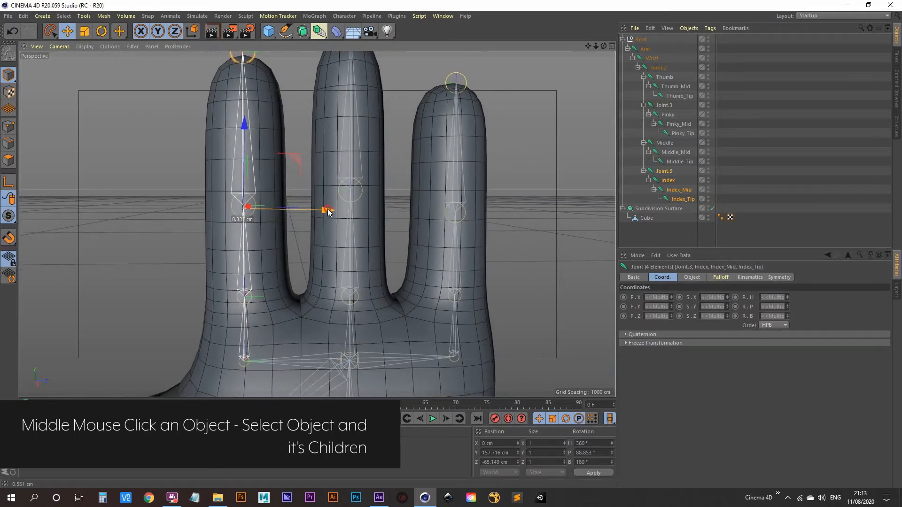
- Move the Middle_Tip joint up about 4.5 cm along its bone axis to the top of the middle finger
{"action": "scroll", "coordinate": [272, 223], "scroll_direction": "down", "scroll_amount": 4}
{"action": "middle_click_drag", "start_coordinate": [314, 179], "coordinate": [258, 220], "text": "alt"}
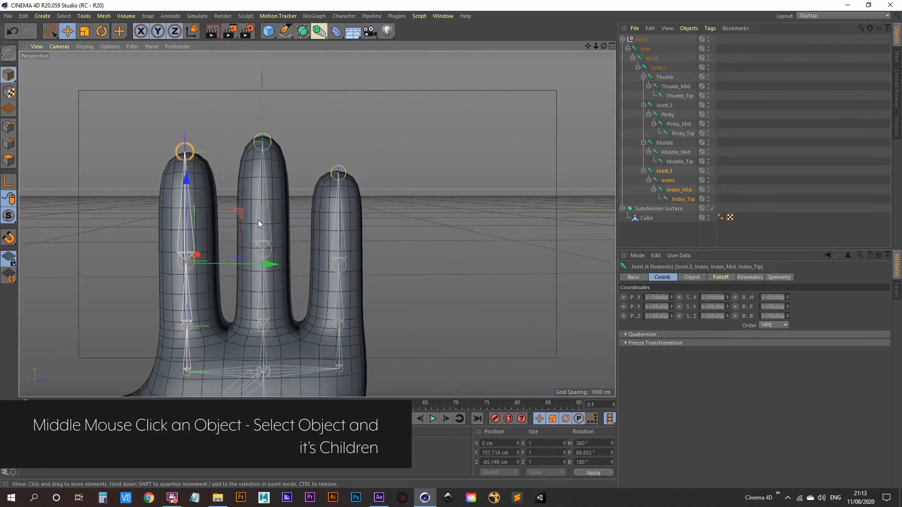
{"action": "scroll", "coordinate": [258, 220], "scroll_direction": "up", "scroll_amount": 4}
{"action": "middle_click_drag", "start_coordinate": [298, 133], "coordinate": [321, 184], "text": "alt"}
{"action": "middle_click_drag", "start_coordinate": [276, 247], "coordinate": [284, 245], "text": "alt"}
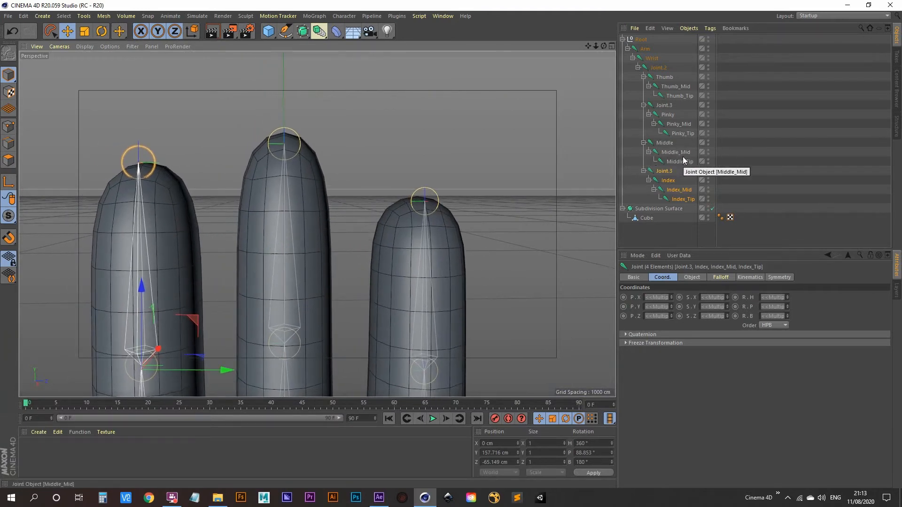
{"action": "left_click", "coordinate": [281, 150]}
{"action": "scroll", "coordinate": [287, 158], "scroll_direction": "up", "scroll_amount": 2}
{"action": "scroll", "coordinate": [286, 158], "scroll_direction": "up", "scroll_amount": 4}
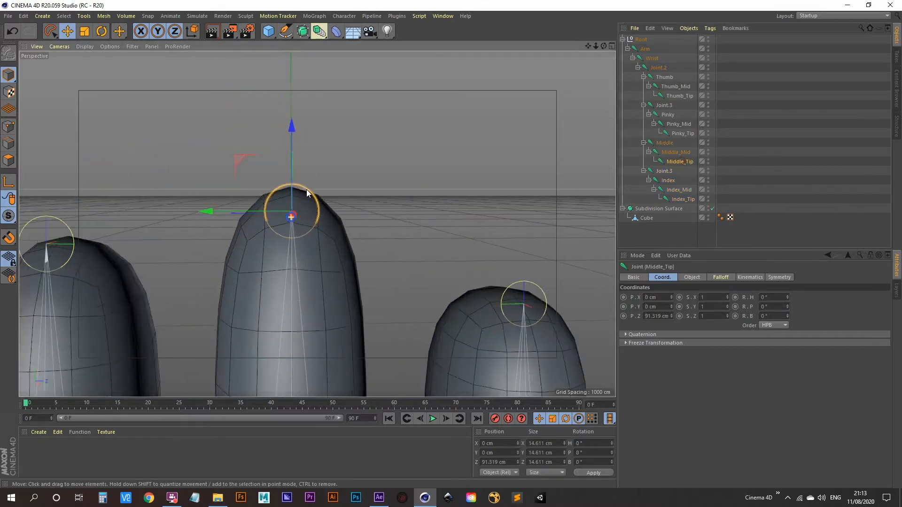
{"action": "left_click_drag", "start_coordinate": [293, 102], "coordinate": [291, 75]}
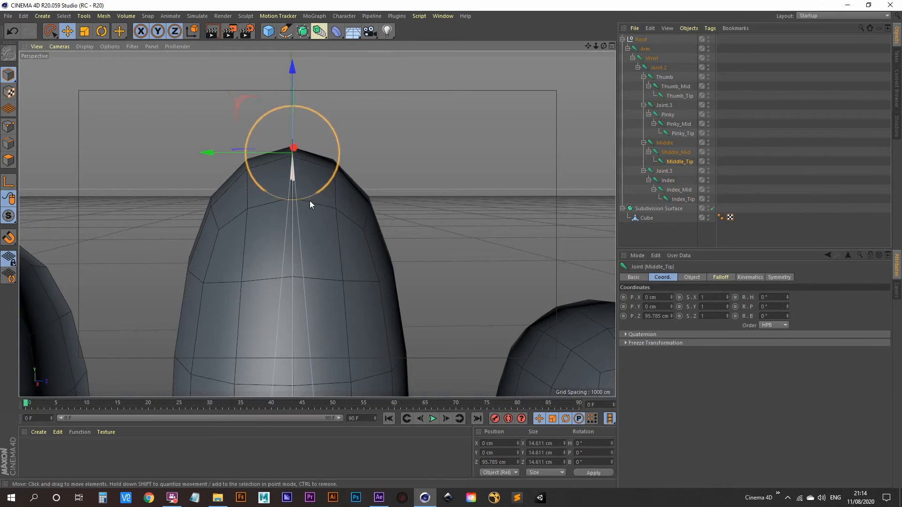
- Move the Pinky_Tip joint up along its bone axis to the top of the pinky, at a Z position of about 80 cm
{"action": "right_click_drag", "start_coordinate": [310, 200], "coordinate": [294, 178], "text": "alt"}
{"action": "left_click_drag", "start_coordinate": [293, 179], "coordinate": [286, 248], "text": "alt"}
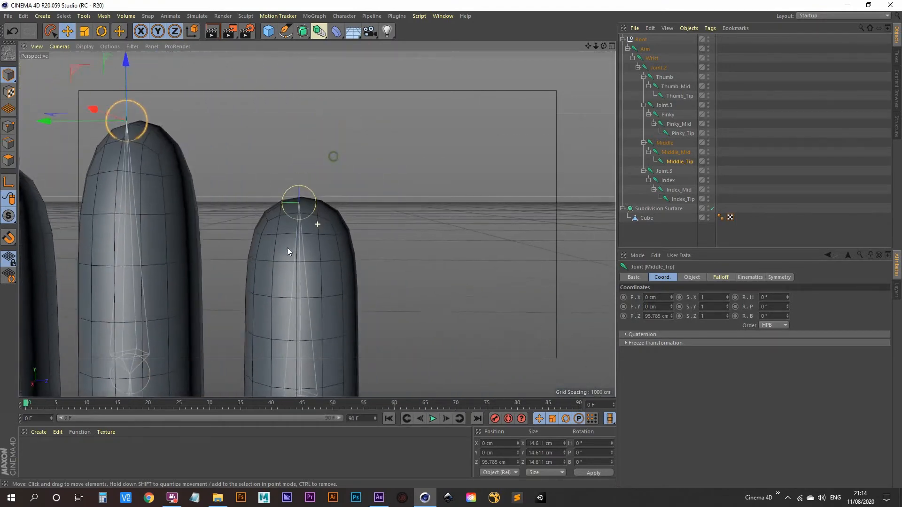
{"action": "right_click_drag", "start_coordinate": [286, 247], "coordinate": [320, 181], "text": "alt"}
{"action": "left_click_drag", "start_coordinate": [321, 180], "coordinate": [347, 203], "text": "alt"}
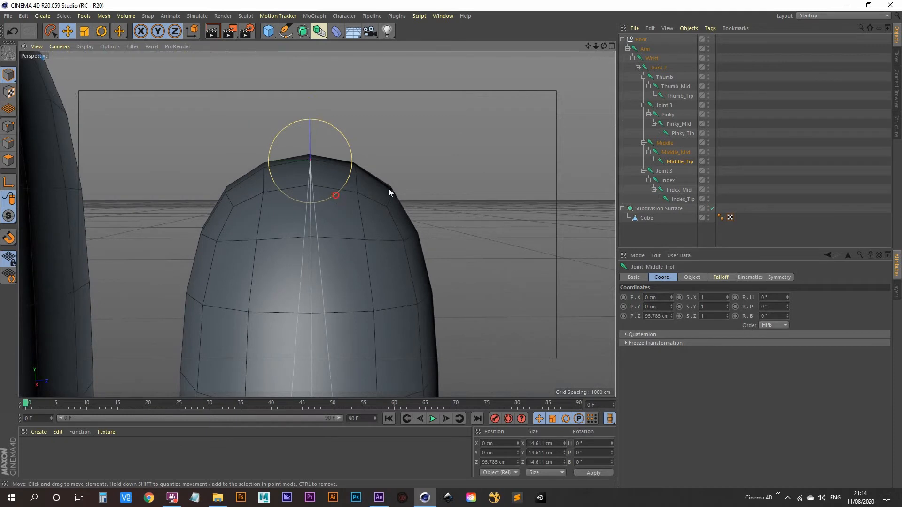
{"action": "left_click", "coordinate": [681, 134]}
{"action": "left_click_drag", "start_coordinate": [308, 80], "coordinate": [309, 78]}
- Select the palm joint above Pinky together with its children, shift the chain about 0.9 cm toward the middle finger, and deselect it
{"action": "left_click_drag", "start_coordinate": [307, 205], "coordinate": [283, 219], "text": "alt"}
{"action": "right_click_drag", "start_coordinate": [324, 197], "coordinate": [217, 261], "text": "alt"}
{"action": "left_click_drag", "start_coordinate": [277, 277], "coordinate": [329, 249], "text": "alt"}
{"action": "right_click_drag", "start_coordinate": [329, 249], "coordinate": [343, 202], "text": "alt"}
{"action": "middle_click_drag", "start_coordinate": [343, 202], "coordinate": [306, 258], "text": "alt"}
{"action": "left_click_drag", "start_coordinate": [306, 258], "coordinate": [286, 301], "text": "alt"}
{"action": "right_click_drag", "start_coordinate": [286, 300], "coordinate": [286, 232], "text": "alt"}
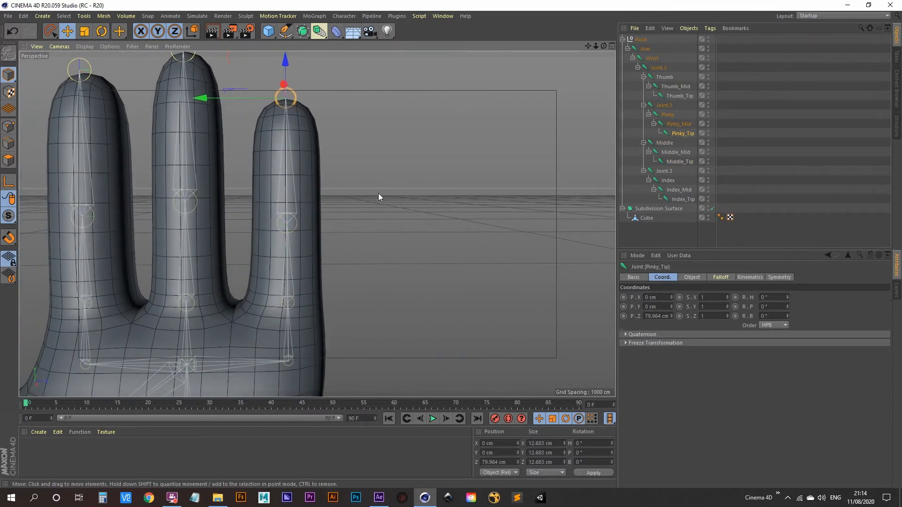
{"action": "middle_click", "coordinate": [664, 105]}
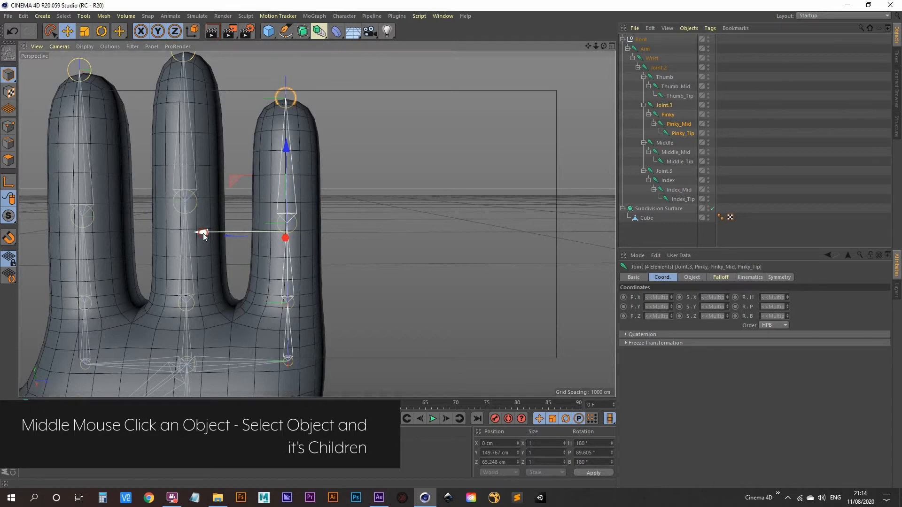
{"action": "left_click_drag", "start_coordinate": [203, 236], "coordinate": [203, 237]}
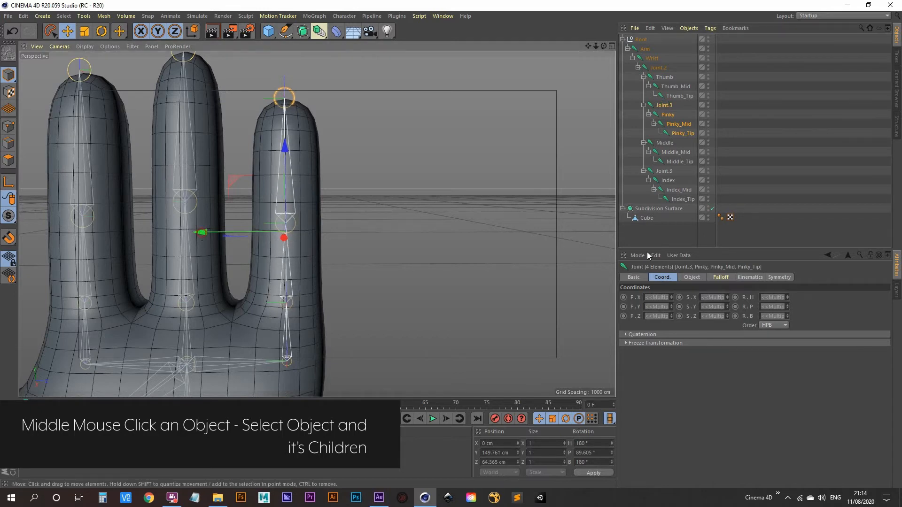
{"action": "left_click", "coordinate": [652, 240]}
- In the top view, select the Arm joint with all its children and move them about 16 cm along negative X to line up with the fingers
{"action": "right_click_drag", "start_coordinate": [317, 197], "coordinate": [273, 253], "text": "alt"}
{"action": "left_click_drag", "start_coordinate": [174, 207], "coordinate": [204, 258], "text": "alt"}
{"action": "middle_click_drag", "start_coordinate": [272, 303], "coordinate": [301, 230], "text": "alt"}
{"action": "left_click_drag", "start_coordinate": [260, 266], "coordinate": [235, 240], "text": "alt"}
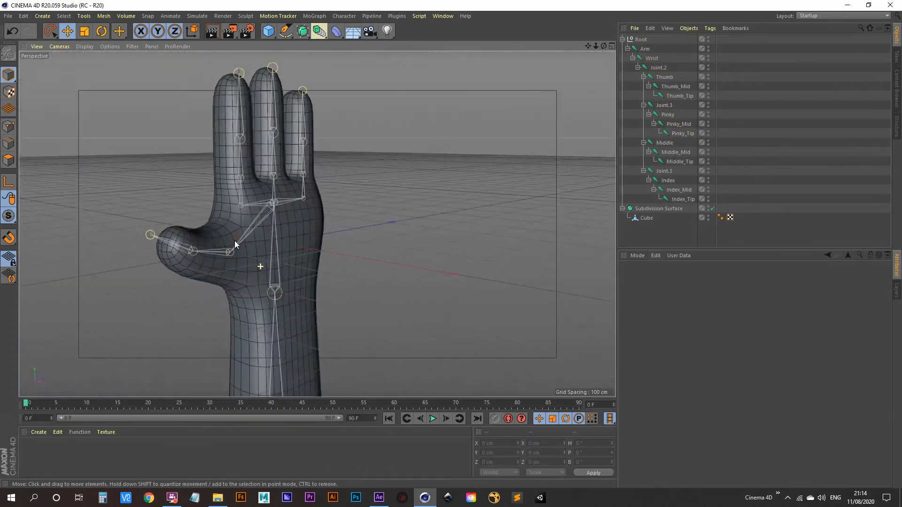
{"action": "key", "text": "F5"}
{"action": "middle_click", "coordinate": [413, 160]}
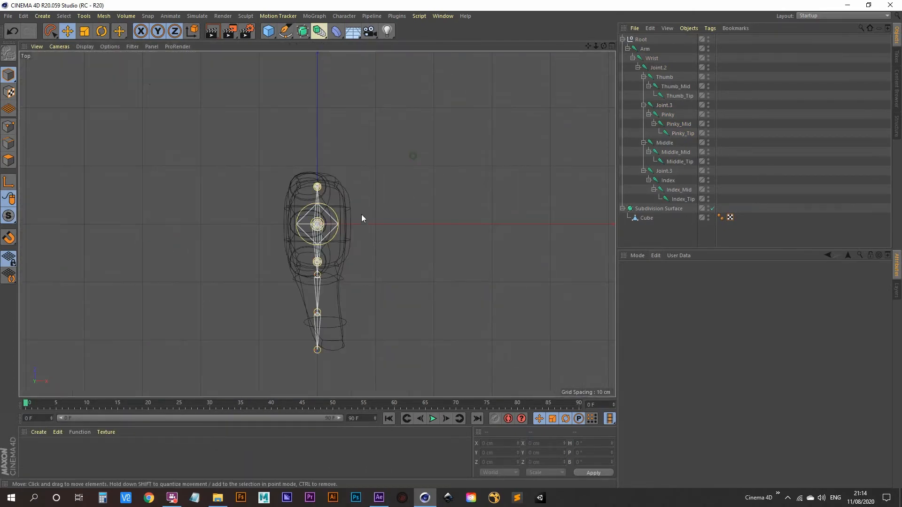
{"action": "scroll", "coordinate": [362, 214], "scroll_direction": "up", "scroll_amount": 3}
{"action": "scroll", "coordinate": [342, 240], "scroll_direction": "down", "scroll_amount": 2}
{"action": "scroll", "coordinate": [328, 232], "scroll_direction": "up", "scroll_amount": 2}
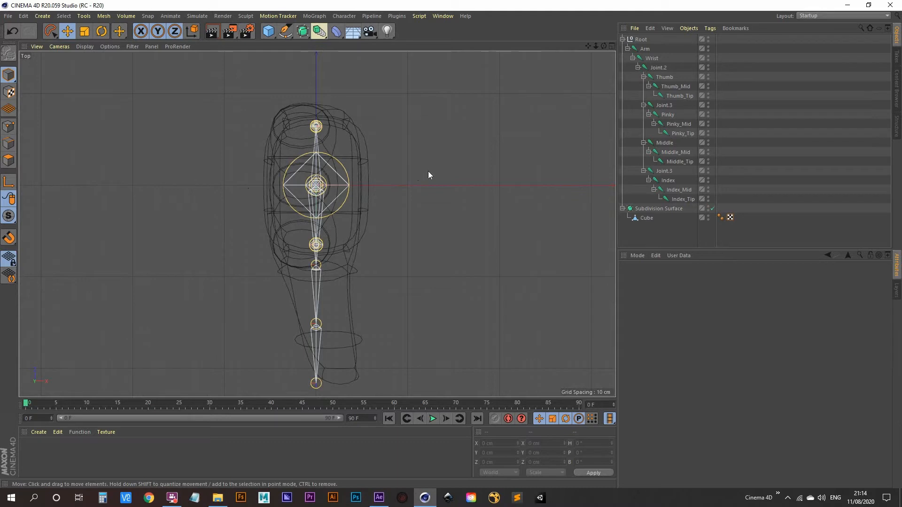
{"action": "scroll", "coordinate": [427, 183], "scroll_direction": "down", "scroll_amount": 1}
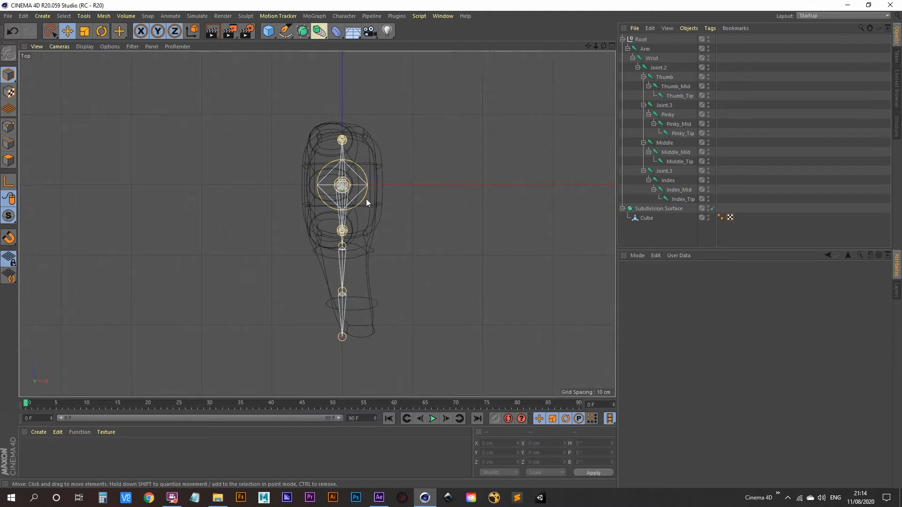
{"action": "middle_click_drag", "start_coordinate": [365, 199], "coordinate": [330, 192]}
{"action": "scroll", "coordinate": [330, 192], "scroll_direction": "up", "scroll_amount": 1}
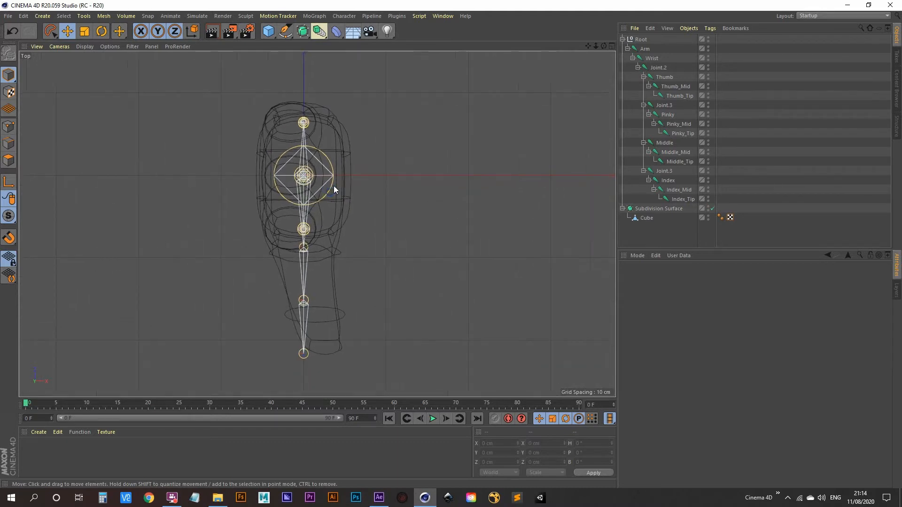
{"action": "middle_click", "coordinate": [646, 52]}
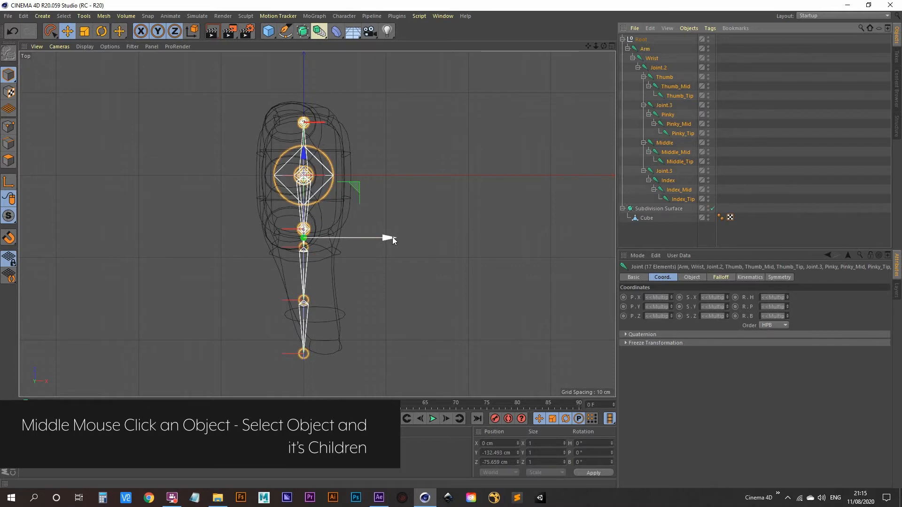
{"action": "left_click_drag", "start_coordinate": [390, 239], "coordinate": [379, 240]}
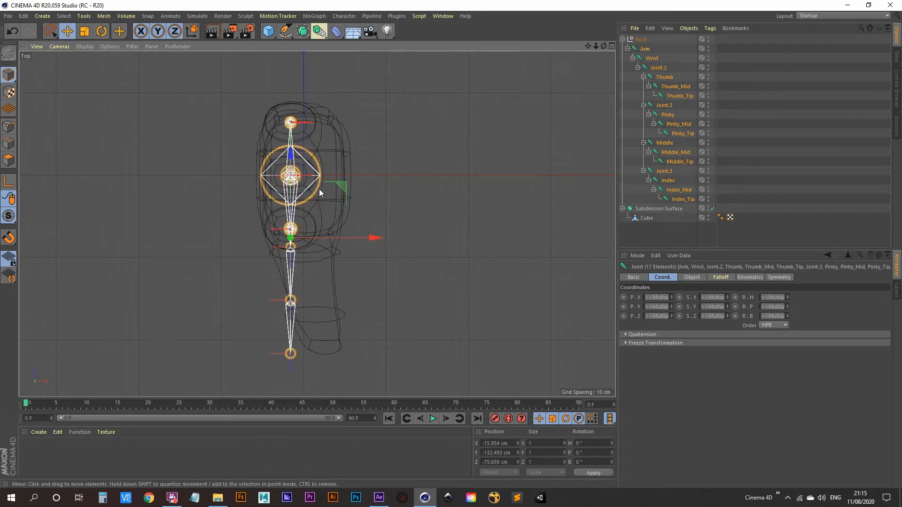
- Select Thumb_Mid with its child Thumb_Tip and move both about 24 cm along world X toward the centre of the thumb mesh
{"action": "middle_click_drag", "start_coordinate": [242, 301], "coordinate": [232, 208]}
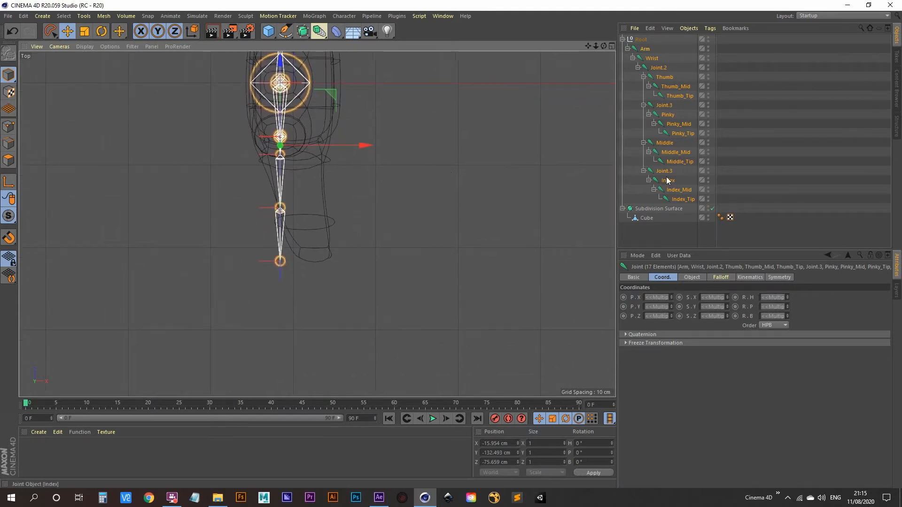
{"action": "left_click", "coordinate": [664, 77]}
{"action": "middle_click", "coordinate": [665, 78]}
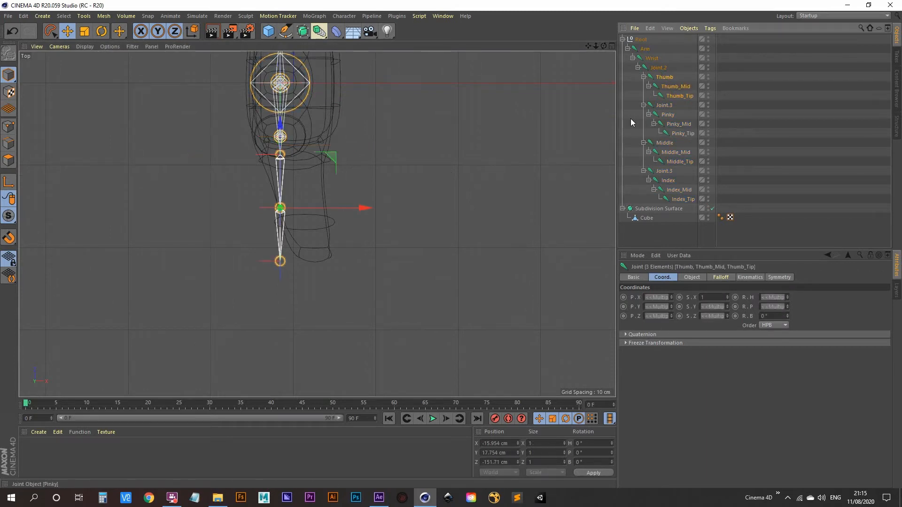
{"action": "middle_click", "coordinate": [682, 88]}
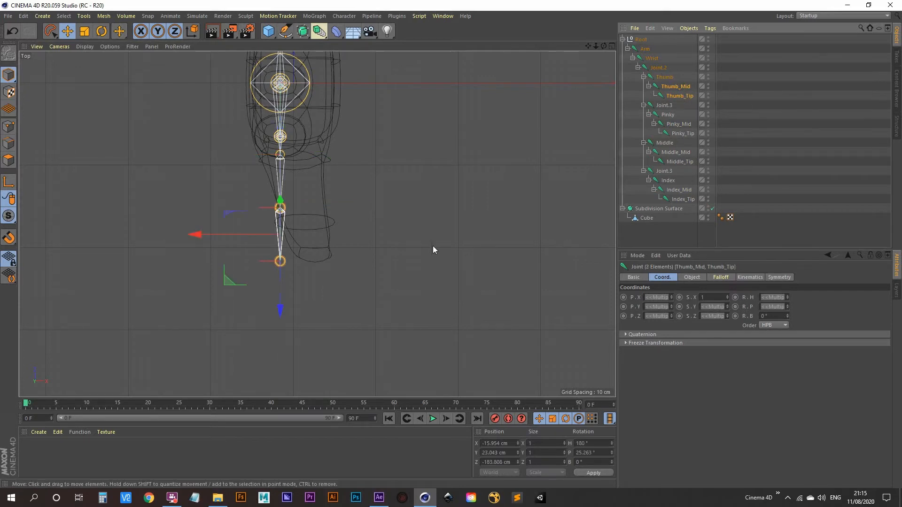
{"action": "left_click_drag", "start_coordinate": [201, 235], "coordinate": [220, 227]}
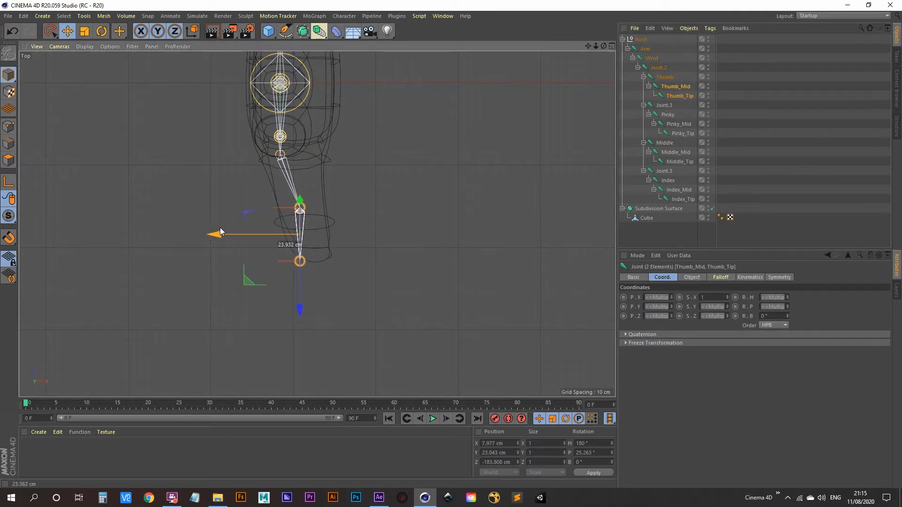
- In the top view, shift Thumb_Tip and Thumb_Mid along X to centre them in the thumb mesh, ending with Thumb_Tip at about -24.5 cm X
{"action": "left_click", "coordinate": [679, 95]}
{"action": "left_click_drag", "start_coordinate": [227, 263], "coordinate": [246, 253]}
{"action": "left_click", "coordinate": [676, 86]}
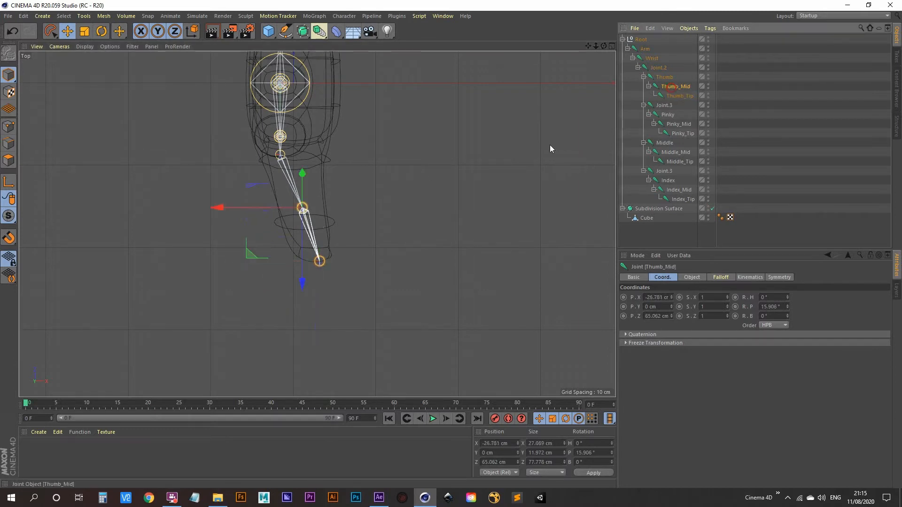
{"action": "left_click_drag", "start_coordinate": [229, 211], "coordinate": [224, 208]}
{"action": "left_click", "coordinate": [680, 96]}
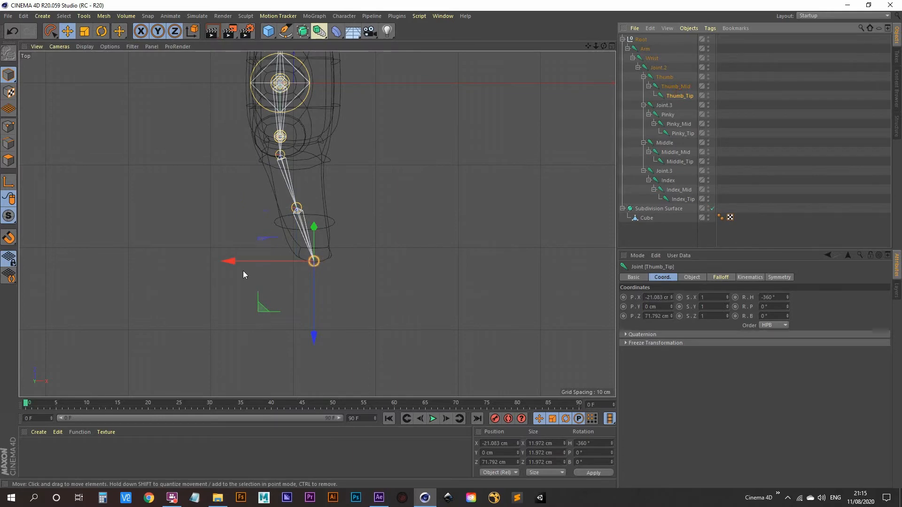
{"action": "left_click_drag", "start_coordinate": [234, 259], "coordinate": [171, 241]}
- In the perspective view, pull the Thumb_Tip joint about 1.6 cm back along its Z axis to the mesh surface, at about 70.2 cm
{"action": "middle_click", "coordinate": [364, 250]}
{"action": "middle_click", "coordinate": [179, 140]}
{"action": "right_click_drag", "start_coordinate": [166, 229], "coordinate": [258, 117], "text": "alt"}
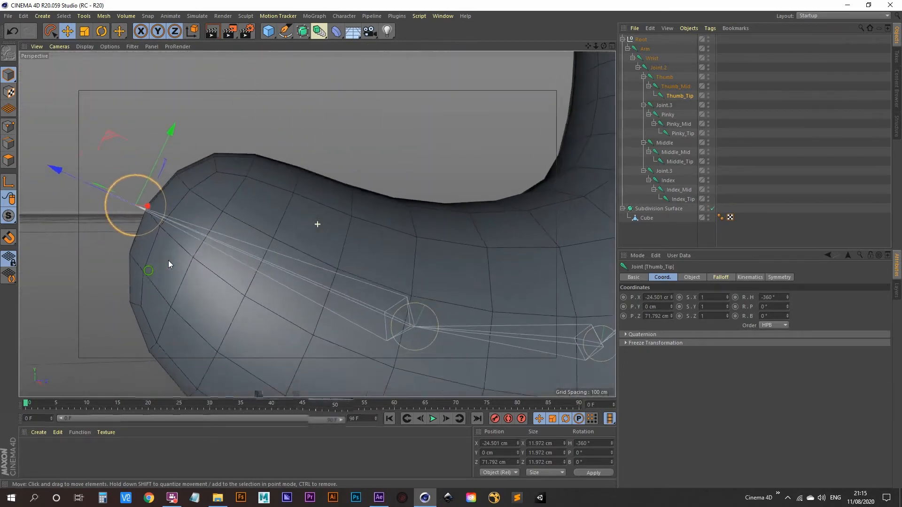
{"action": "middle_click_drag", "start_coordinate": [168, 260], "coordinate": [204, 272], "text": "alt"}
{"action": "right_click_drag", "start_coordinate": [202, 260], "coordinate": [210, 233], "text": "alt"}
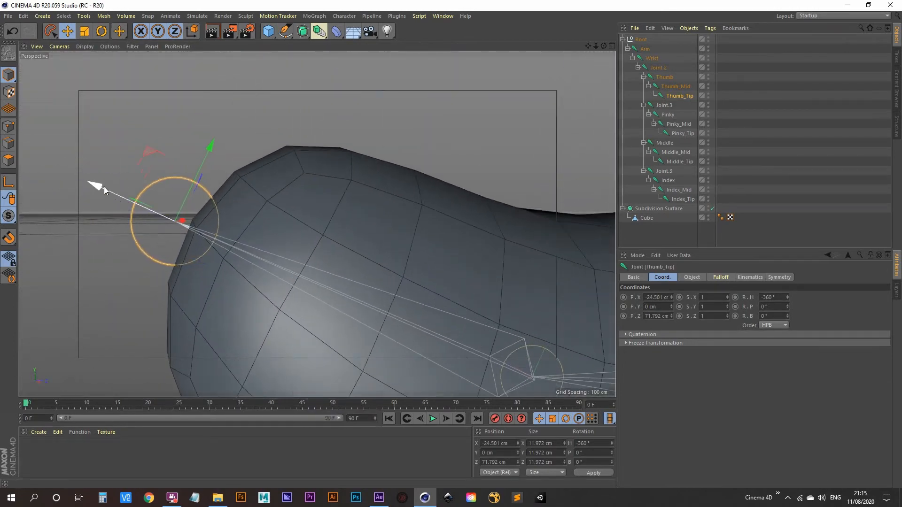
{"action": "left_click_drag", "start_coordinate": [102, 189], "coordinate": [114, 187]}
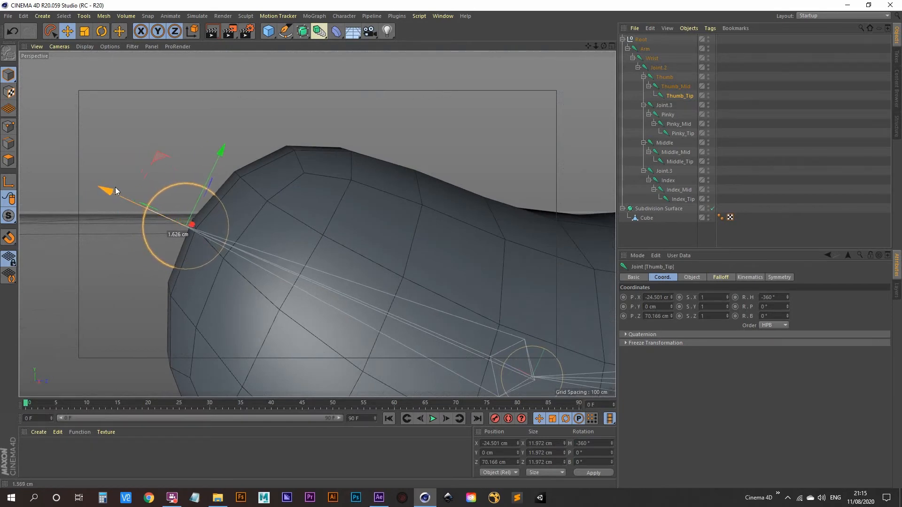
- Raise the Index_Tip joint slightly along its Z axis to the top of the index finger, at a Z position of about 92.5 cm
{"action": "scroll", "coordinate": [349, 264], "scroll_direction": "down", "scroll_amount": 2}
{"action": "right_click_drag", "start_coordinate": [349, 264], "coordinate": [218, 331], "text": "alt"}
{"action": "middle_click_drag", "start_coordinate": [461, 100], "coordinate": [348, 255], "text": "alt"}
{"action": "left_click_drag", "start_coordinate": [348, 255], "coordinate": [336, 292], "text": "alt"}
{"action": "right_click_drag", "start_coordinate": [332, 260], "coordinate": [382, 146], "text": "alt"}
{"action": "middle_click_drag", "start_coordinate": [376, 152], "coordinate": [298, 257], "text": "alt"}
{"action": "left_click_drag", "start_coordinate": [298, 257], "coordinate": [328, 219], "text": "alt"}
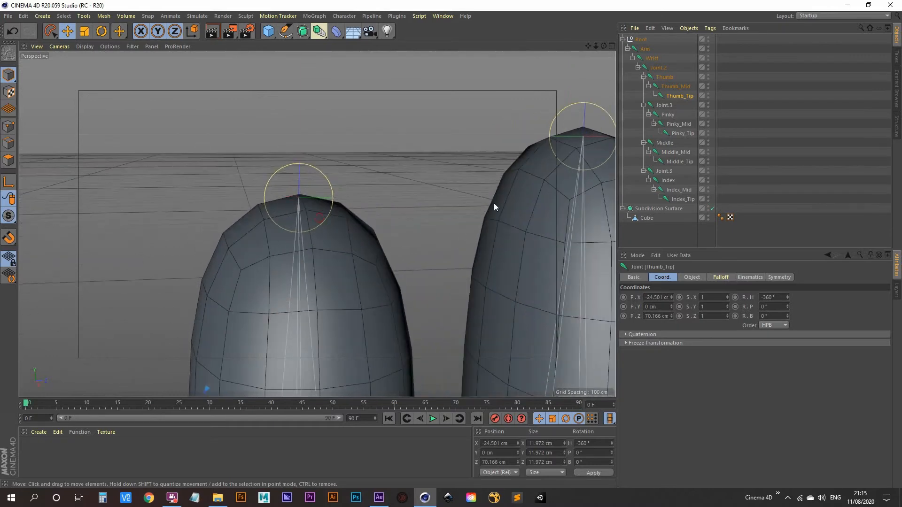
{"action": "middle_click_drag", "start_coordinate": [559, 179], "coordinate": [271, 177], "text": "alt"}
{"action": "left_click_drag", "start_coordinate": [387, 157], "coordinate": [494, 169], "text": "alt"}
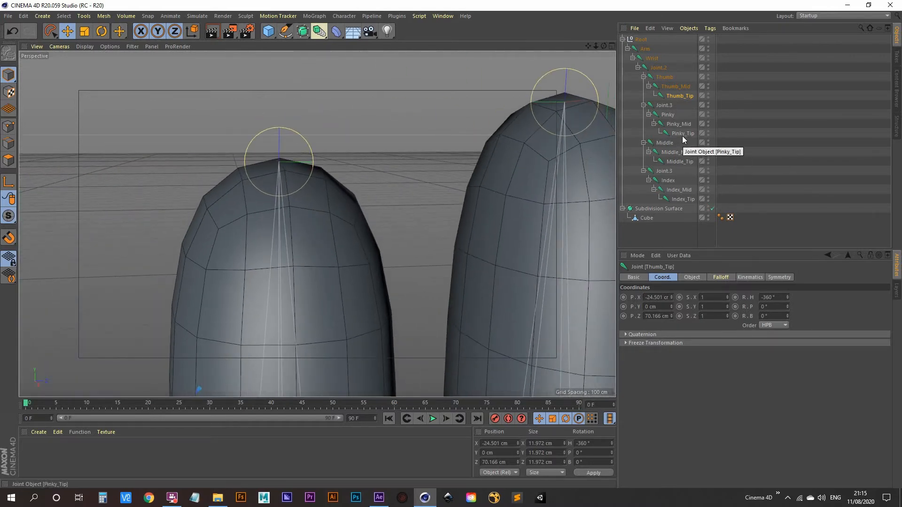
{"action": "left_click", "coordinate": [680, 201]}
{"action": "scroll", "coordinate": [329, 181], "scroll_direction": "up", "scroll_amount": 6}
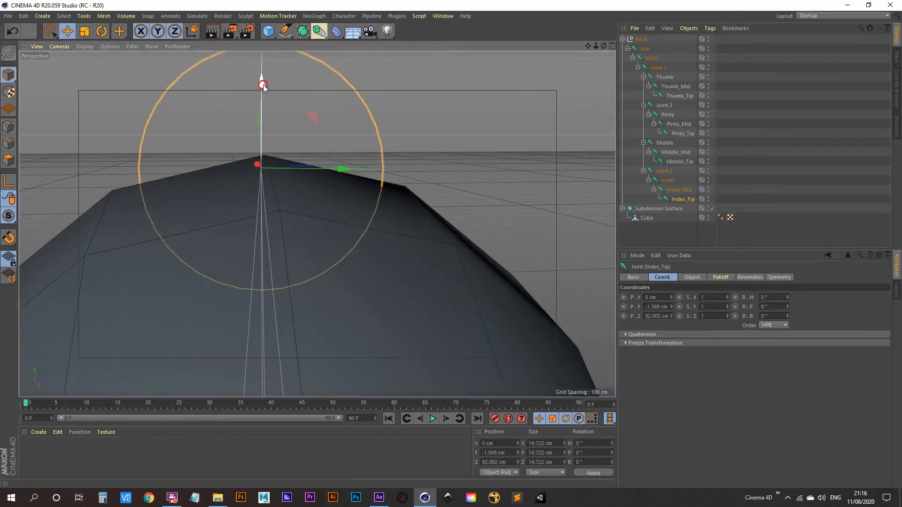
{"action": "left_click_drag", "start_coordinate": [261, 80], "coordinate": [262, 72]}
- Raise the Middle_Tip joint along its Z axis to the top of the middle finger, at a Z position of about 97.3 cm
{"action": "scroll", "coordinate": [270, 180], "scroll_direction": "down", "scroll_amount": 6}
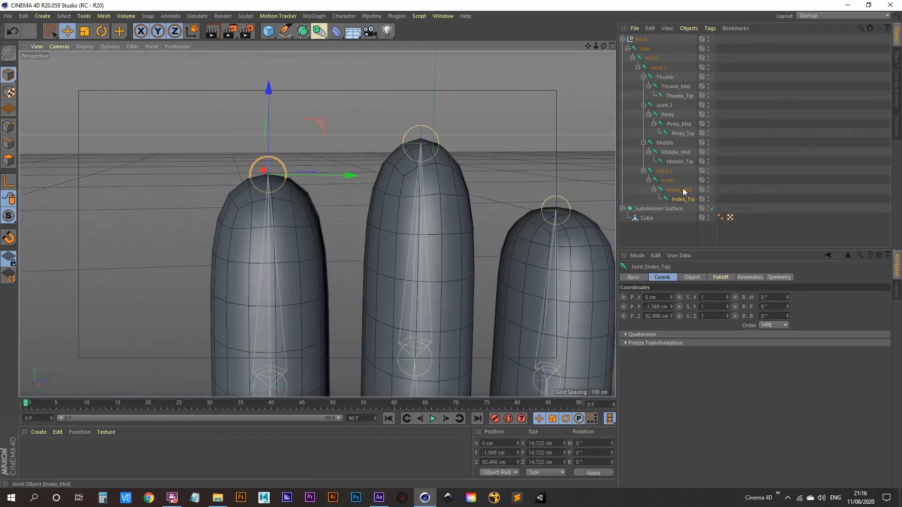
{"action": "left_click", "coordinate": [679, 162]}
{"action": "scroll", "coordinate": [362, 206], "scroll_direction": "up", "scroll_amount": 6}
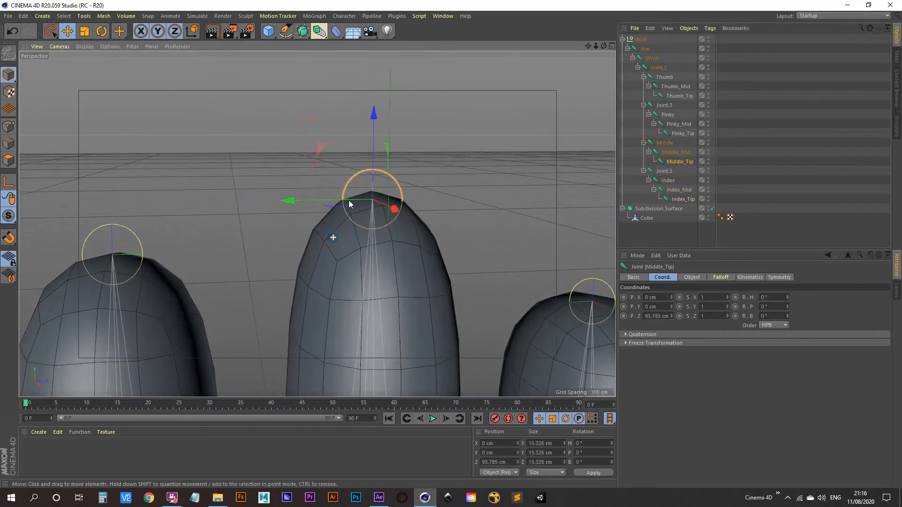
{"action": "scroll", "coordinate": [407, 199], "scroll_direction": "up", "scroll_amount": 3}
{"action": "left_click_drag", "start_coordinate": [348, 142], "coordinate": [346, 126]}
{"action": "left_click_drag", "start_coordinate": [336, 261], "coordinate": [281, 303], "text": "alt"}
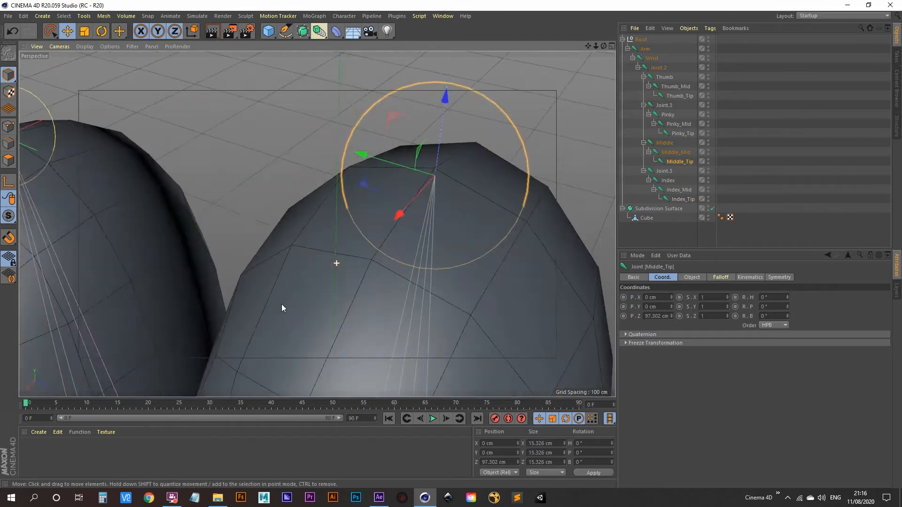
- Raise the Pinky_Tip joint about 0.8 cm along its Z axis to the top of the pinky, at a Z position of about 80.8 cm
{"action": "scroll", "coordinate": [360, 292], "scroll_direction": "down", "scroll_amount": 6}
{"action": "middle_click_drag", "start_coordinate": [453, 335], "coordinate": [228, 317], "text": "alt"}
{"action": "left_click_drag", "start_coordinate": [228, 318], "coordinate": [291, 268], "text": "alt"}
{"action": "middle_click_drag", "start_coordinate": [191, 314], "coordinate": [330, 259], "text": "alt"}
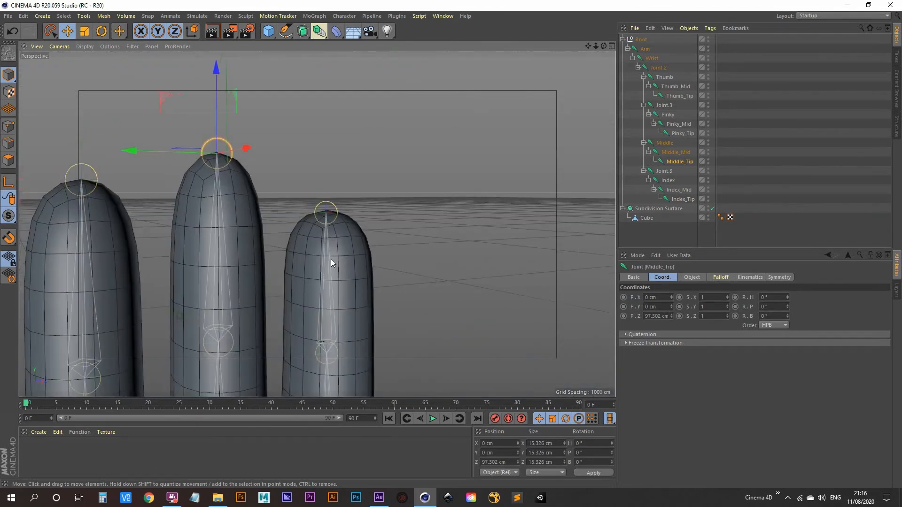
{"action": "left_click", "coordinate": [681, 134]}
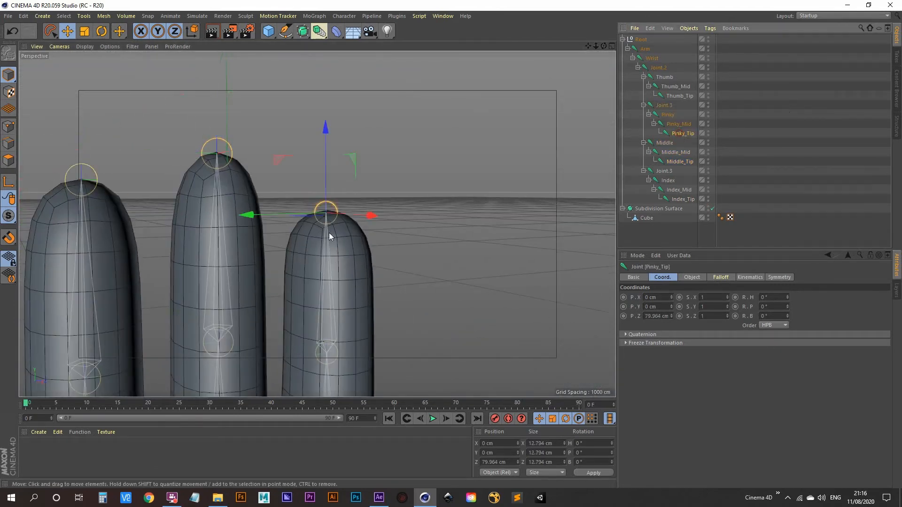
{"action": "scroll", "coordinate": [328, 233], "scroll_direction": "up", "scroll_amount": 6}
{"action": "left_click_drag", "start_coordinate": [313, 109], "coordinate": [314, 100]}
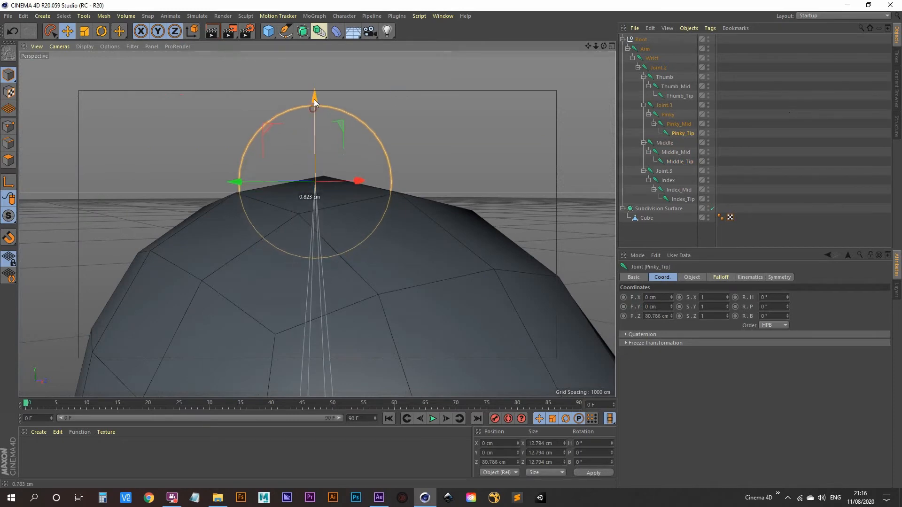
- Check the joint placement across the whole hand and clear the joint selection
{"action": "scroll", "coordinate": [233, 343], "scroll_direction": "down", "scroll_amount": 6}
{"action": "scroll", "coordinate": [207, 355], "scroll_direction": "down", "scroll_amount": 8}
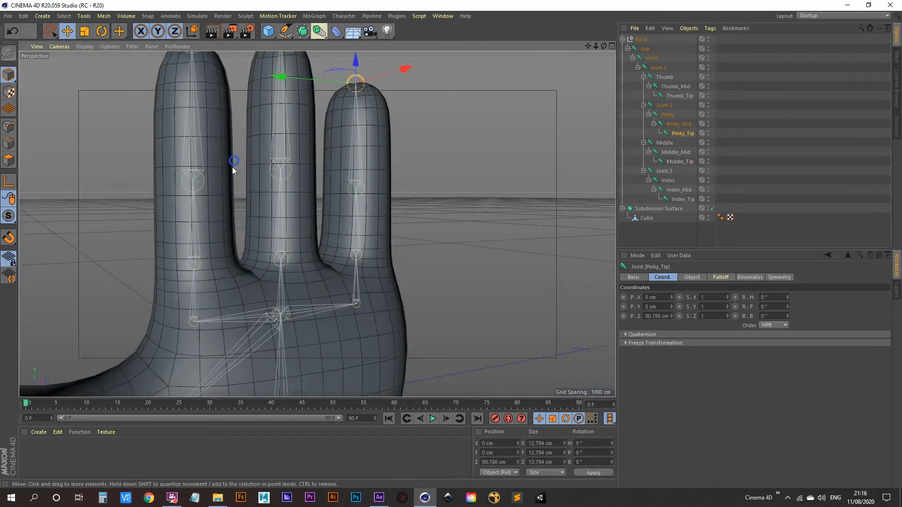
{"action": "left_click_drag", "start_coordinate": [228, 255], "coordinate": [261, 247], "text": "alt"}
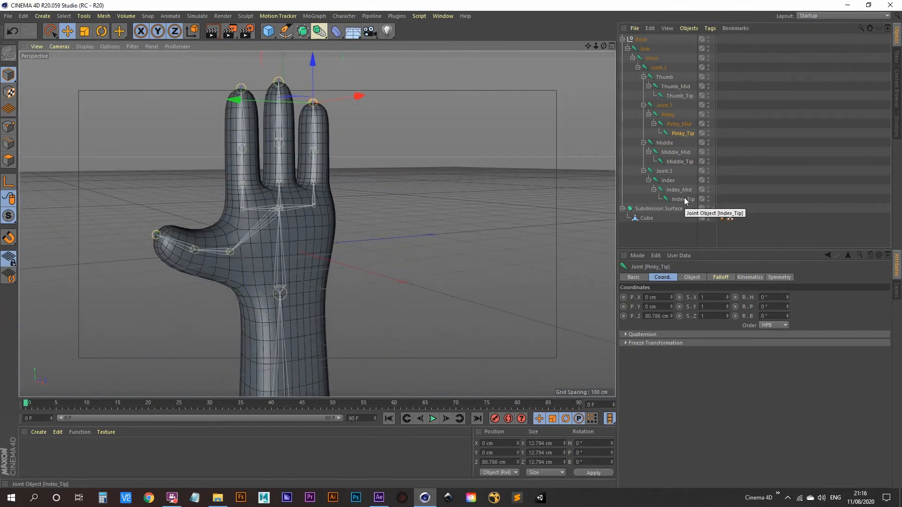
{"action": "left_click_drag", "start_coordinate": [297, 233], "coordinate": [311, 269], "text": "alt"}
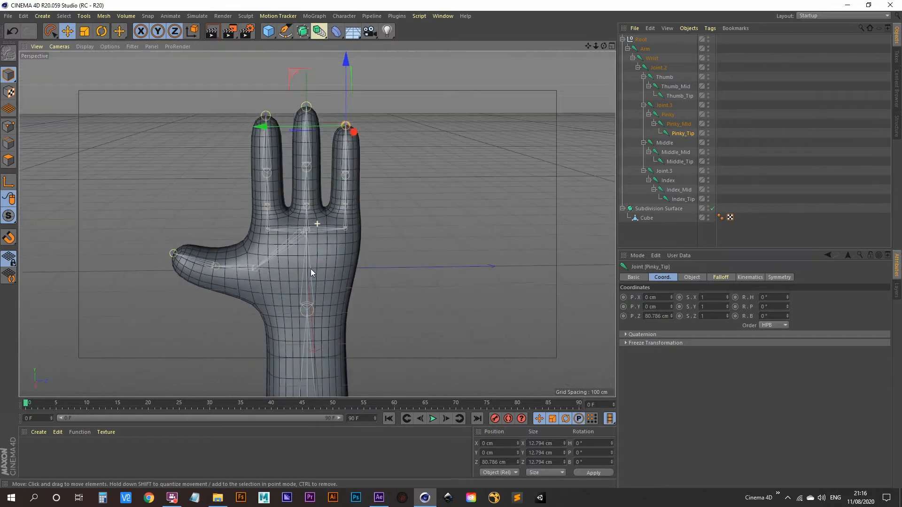
{"action": "left_click", "coordinate": [669, 231]}
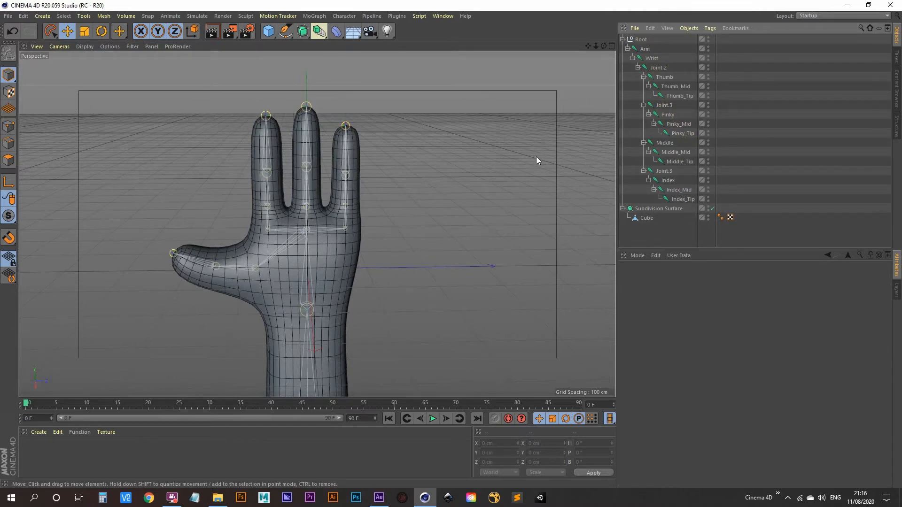
- Add the Thumb, Thumb_Mid, Index, Index_Mid and Middle joints to the perspective view as on-screen selection labels, grouped by finger
{"action": "left_click_drag", "start_coordinate": [526, 128], "coordinate": [308, 326], "text": "alt"}
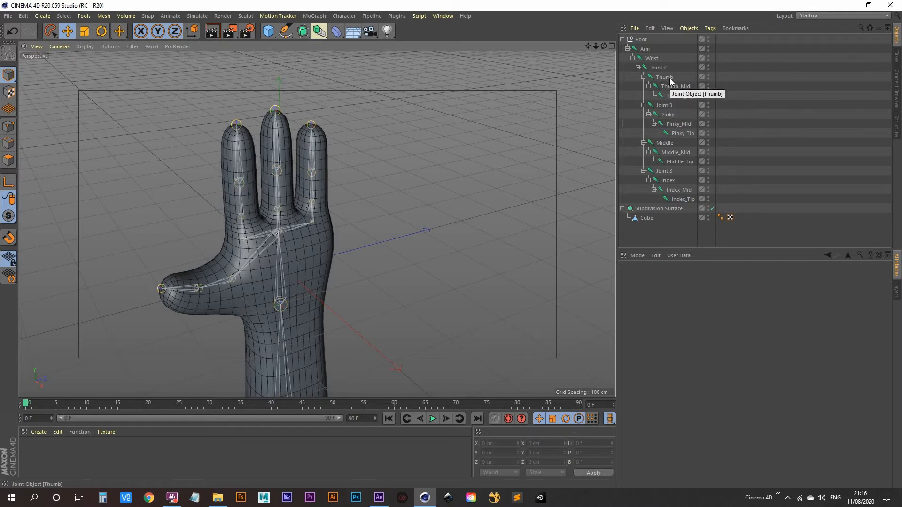
{"action": "left_click_drag", "start_coordinate": [671, 80], "coordinate": [638, 78]}
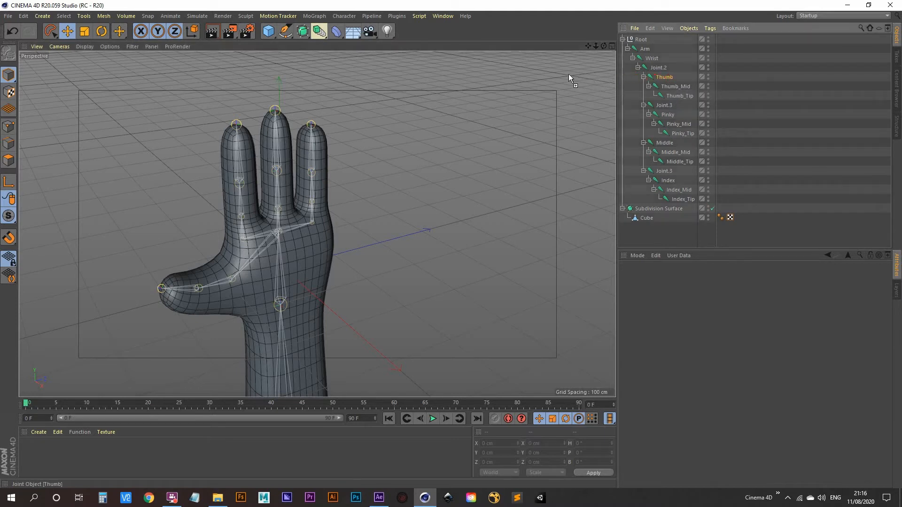
{"action": "left_click_drag", "start_coordinate": [562, 70], "coordinate": [563, 71]}
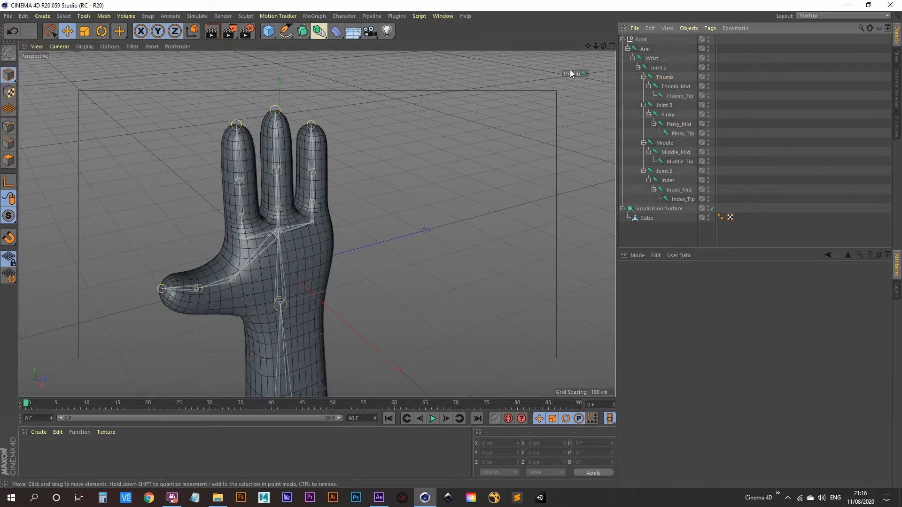
{"action": "left_click_drag", "start_coordinate": [684, 88], "coordinate": [600, 84]}
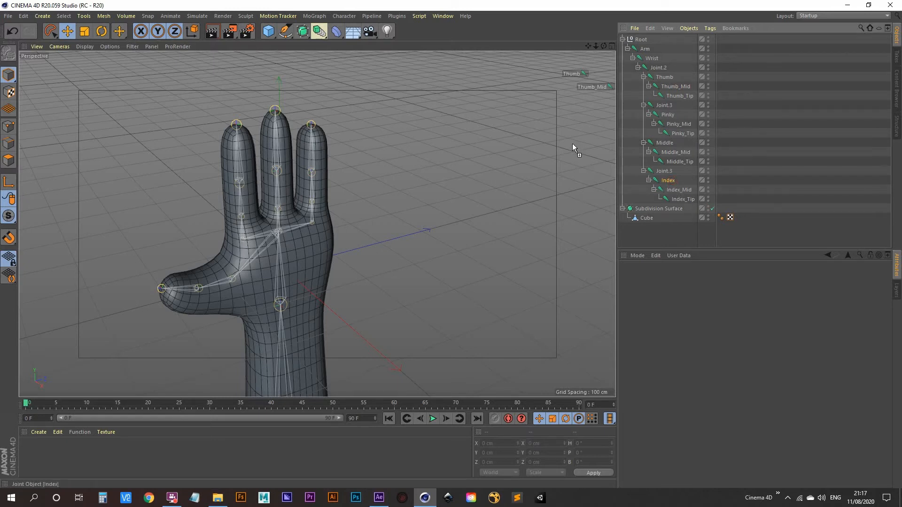
{"action": "left_click_drag", "start_coordinate": [573, 145], "coordinate": [604, 161]}
{"action": "left_click_drag", "start_coordinate": [670, 143], "coordinate": [563, 207]}
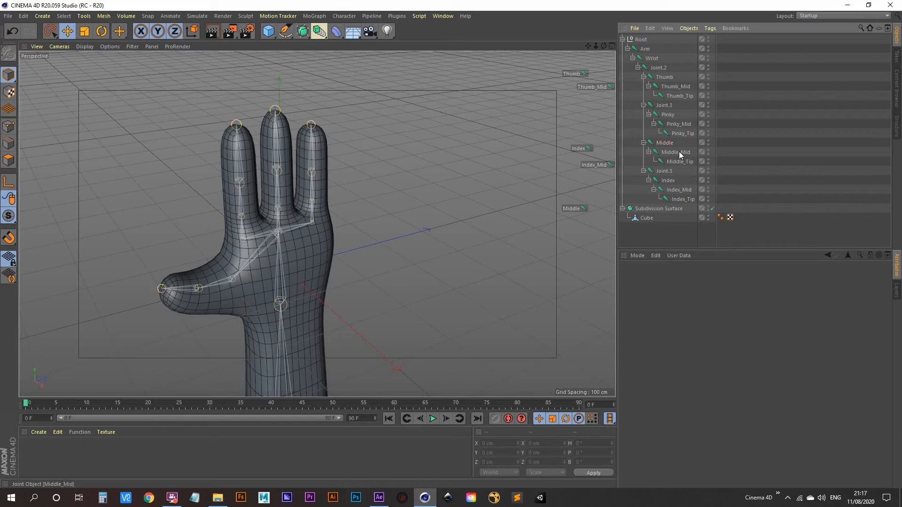
- Add Middle_Mid, Pinky and Pinky_Mid as joint shortcuts in the viewport, beside the existing ones
{"action": "left_click_drag", "start_coordinate": [678, 151], "coordinate": [593, 219]}
{"action": "left_click", "coordinate": [670, 116]}
{"action": "left_click_drag", "start_coordinate": [569, 264], "coordinate": [599, 276]}
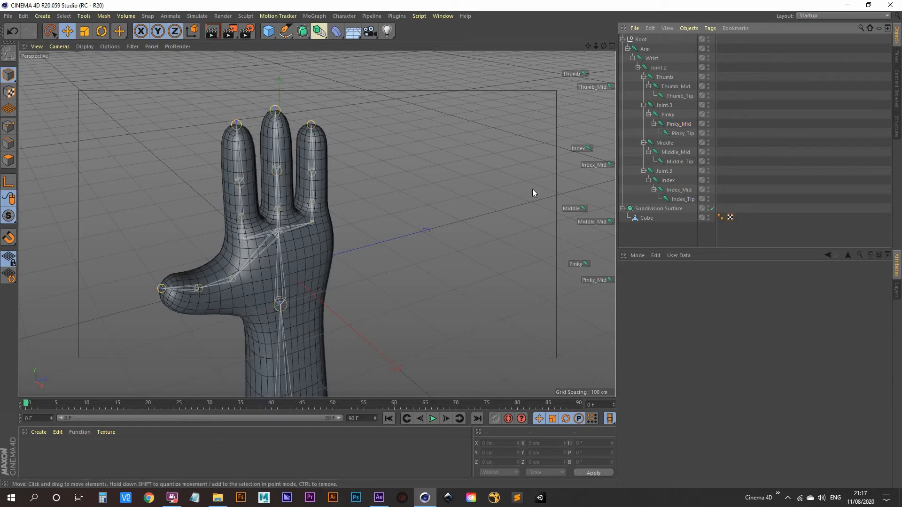
- Test the viewport shortcuts by selecting the Thumb, Thumb_Mid, Index and Middle joints through them, and clear the selection
{"action": "left_click", "coordinate": [572, 74]}
{"action": "left_click", "coordinate": [588, 87]}
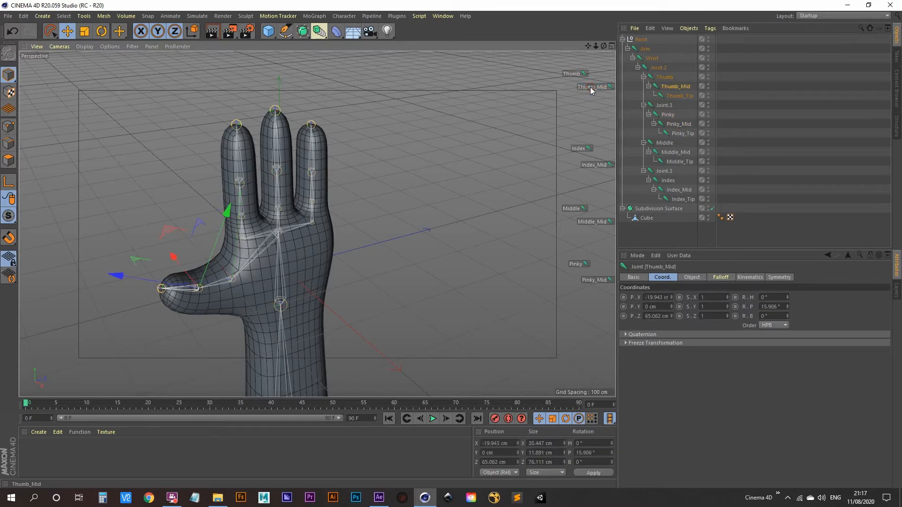
{"action": "left_click", "coordinate": [579, 149]}
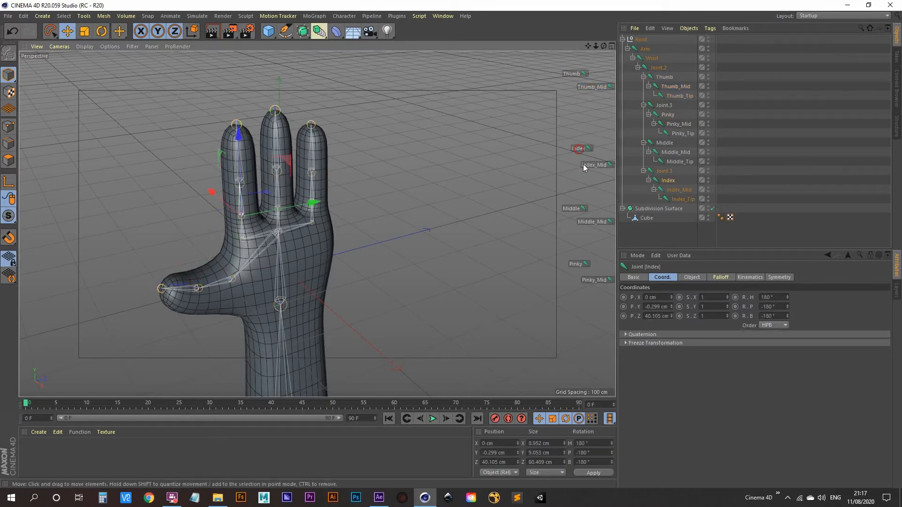
{"action": "left_click", "coordinate": [573, 209]}
{"action": "left_click", "coordinate": [667, 229]}
- Duplicate the Subdivision Surface hierarchy as a backup and hide the copy
{"action": "middle_click_drag", "start_coordinate": [295, 255], "coordinate": [331, 221], "text": "alt"}
{"action": "right_click_drag", "start_coordinate": [350, 211], "coordinate": [347, 216], "text": "alt"}
{"action": "left_click_drag", "start_coordinate": [347, 217], "coordinate": [308, 252], "text": "alt"}
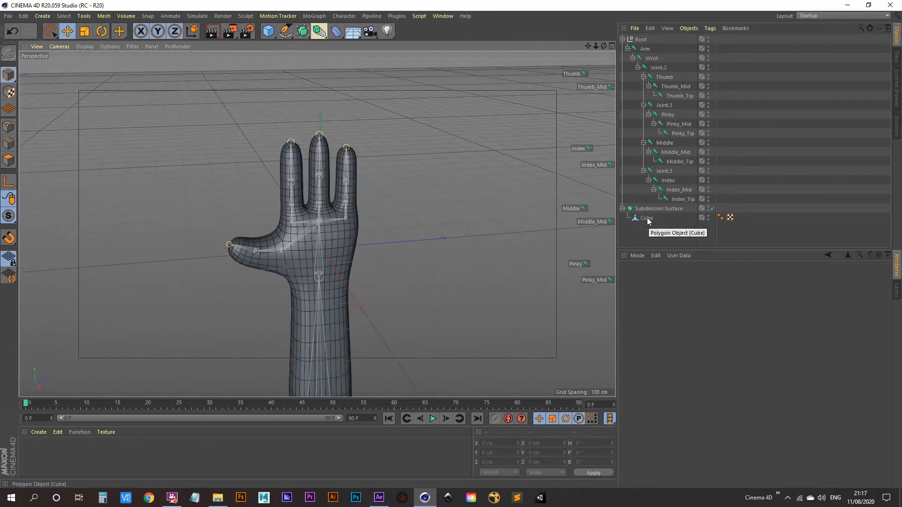
{"action": "left_click", "coordinate": [622, 208]}
{"action": "left_click", "coordinate": [653, 210]}
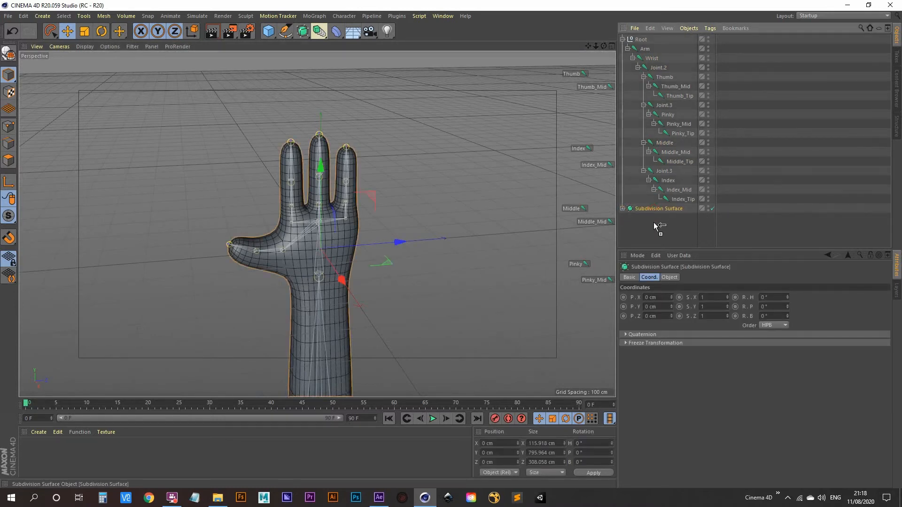
{"action": "left_click_drag", "start_coordinate": [656, 226], "coordinate": [658, 226], "text": "ctrl"}
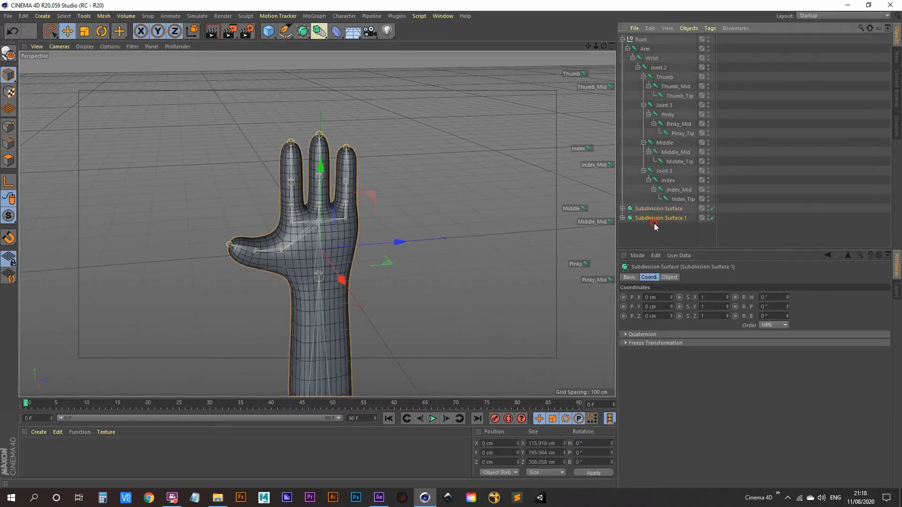
{"action": "left_click", "coordinate": [708, 218]}
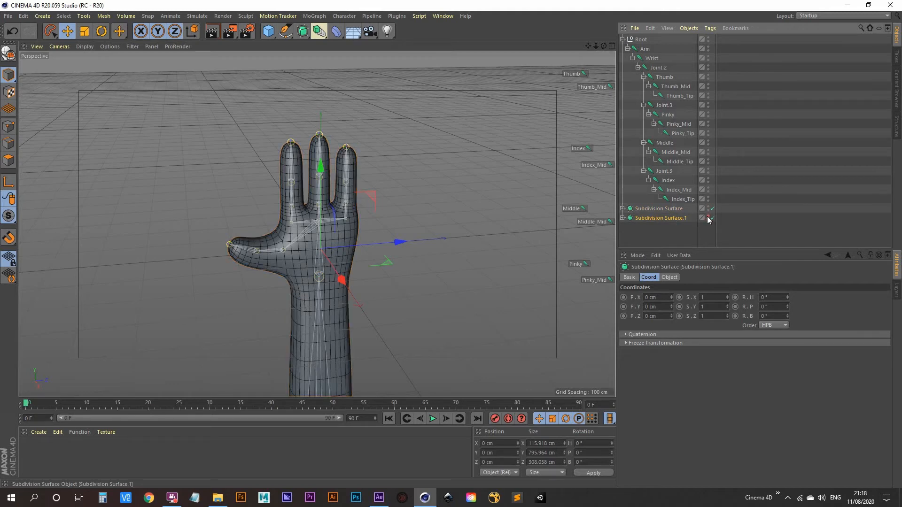
{"action": "left_click", "coordinate": [623, 219]}
{"action": "left_click", "coordinate": [623, 209]}
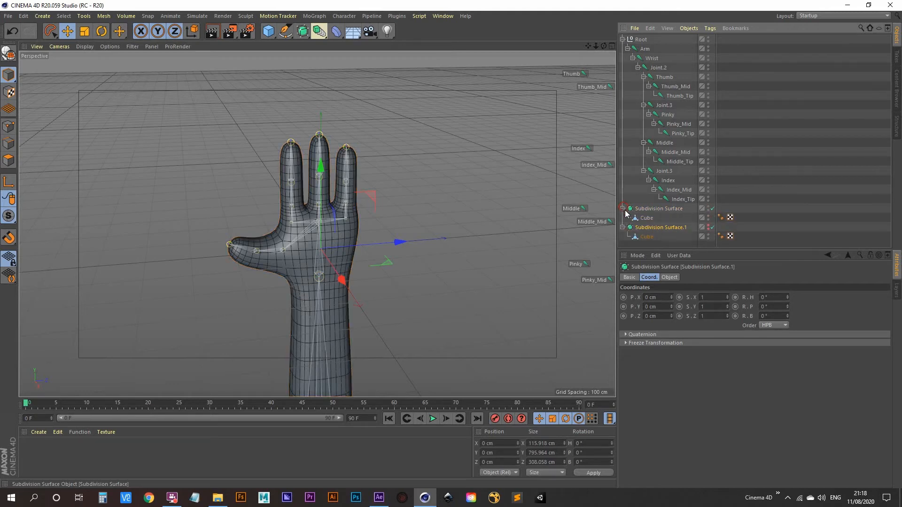
{"action": "left_click_drag", "start_coordinate": [650, 214], "coordinate": [650, 207]}
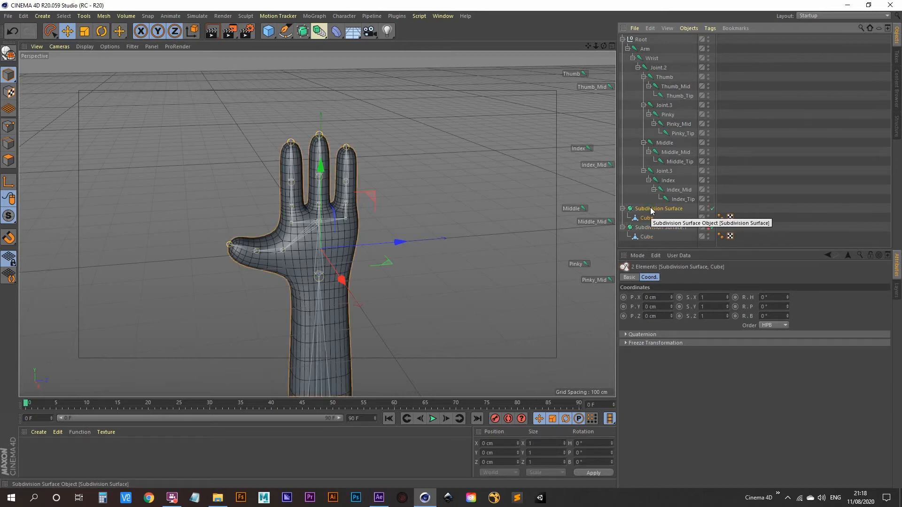
{"action": "right_click", "coordinate": [651, 211]}
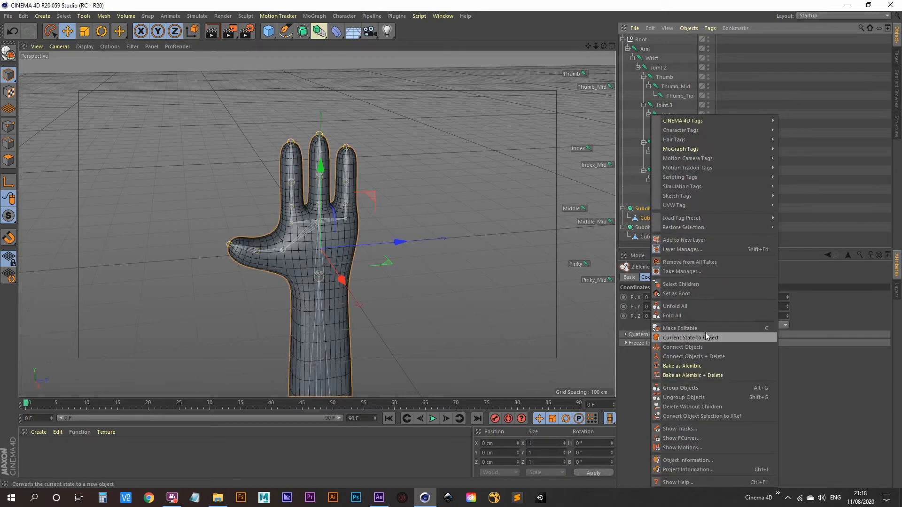
{"action": "left_click", "coordinate": [839, 313]}
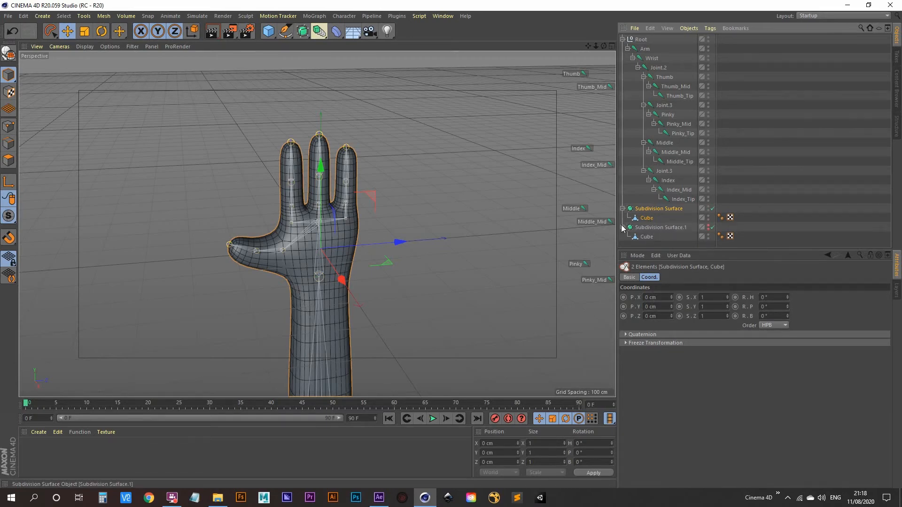
- Collapse the hidden Subdivision Surface.1 hierarchy and clear the selection
{"action": "left_click", "coordinate": [667, 227]}
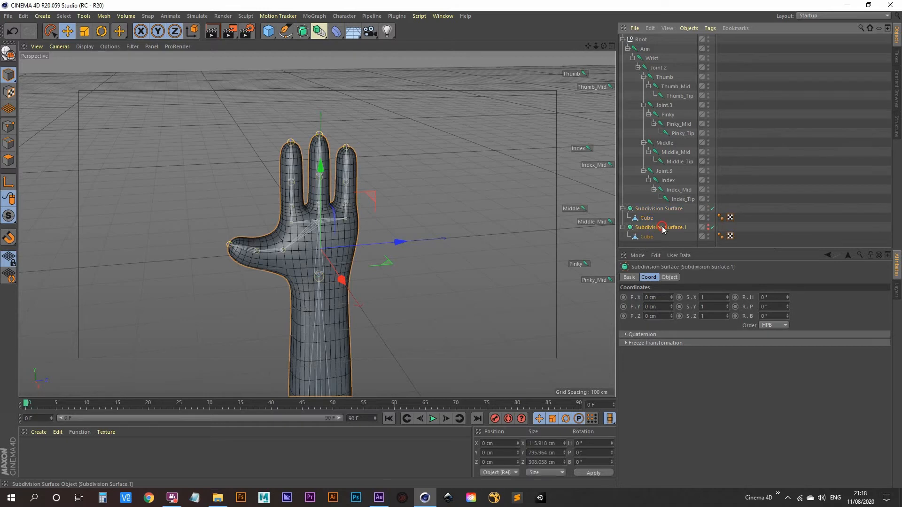
{"action": "left_click", "coordinate": [708, 237]}
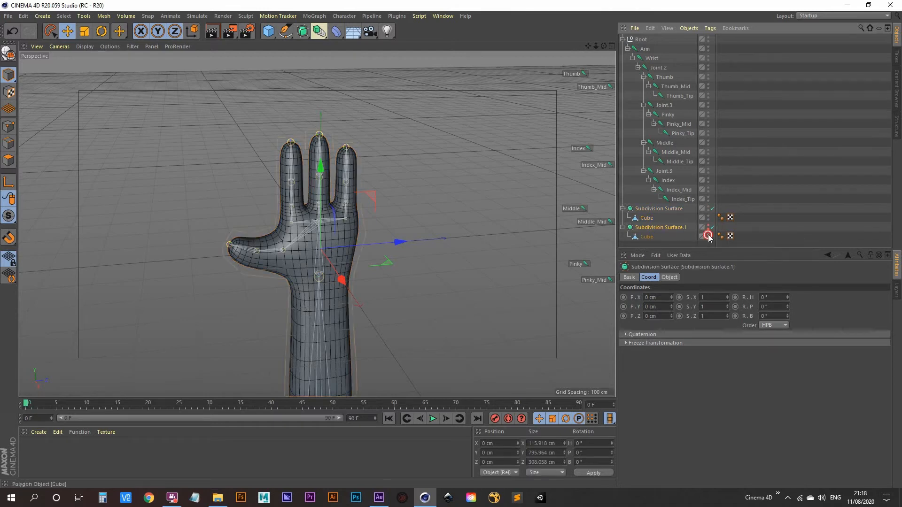
{"action": "left_click", "coordinate": [623, 228]}
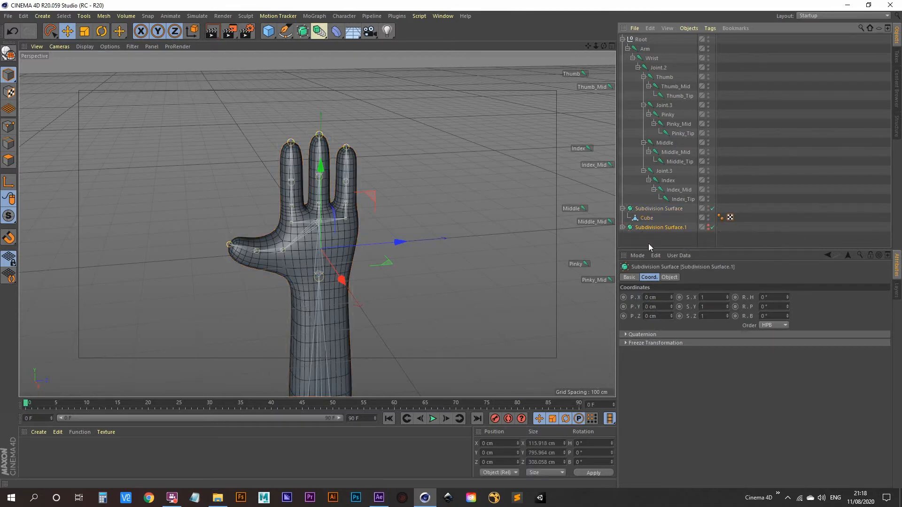
{"action": "left_click", "coordinate": [648, 244]}
- Set the editor subdivision level of the original Subdivision Surface to 3
{"action": "left_click", "coordinate": [656, 209]}
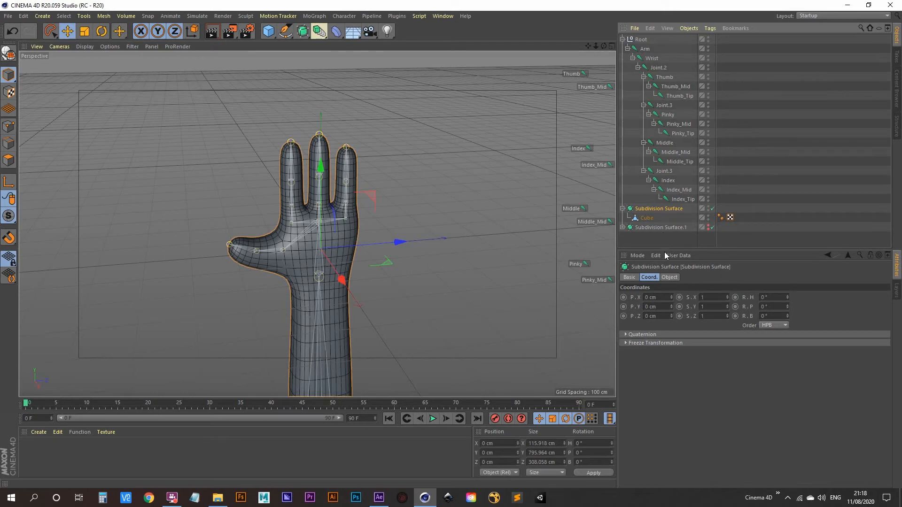
{"action": "left_click", "coordinate": [669, 278]}
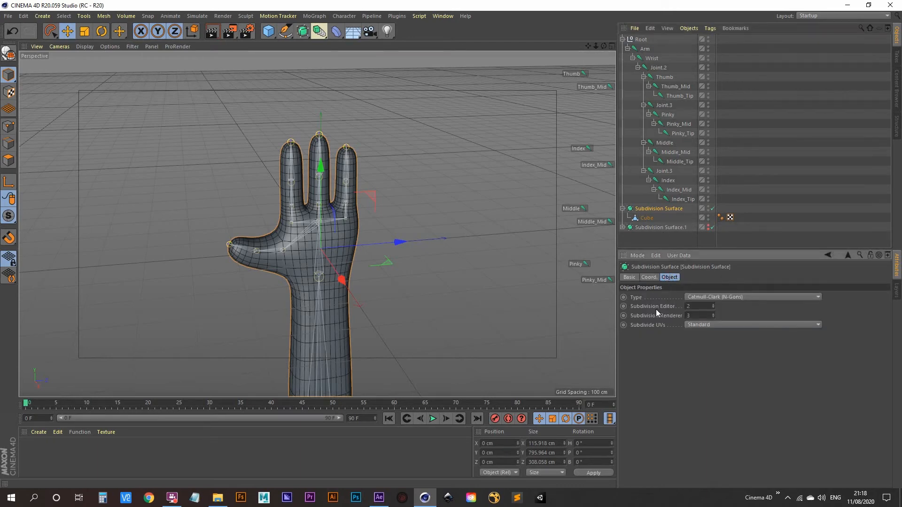
{"action": "left_click", "coordinate": [713, 304]}
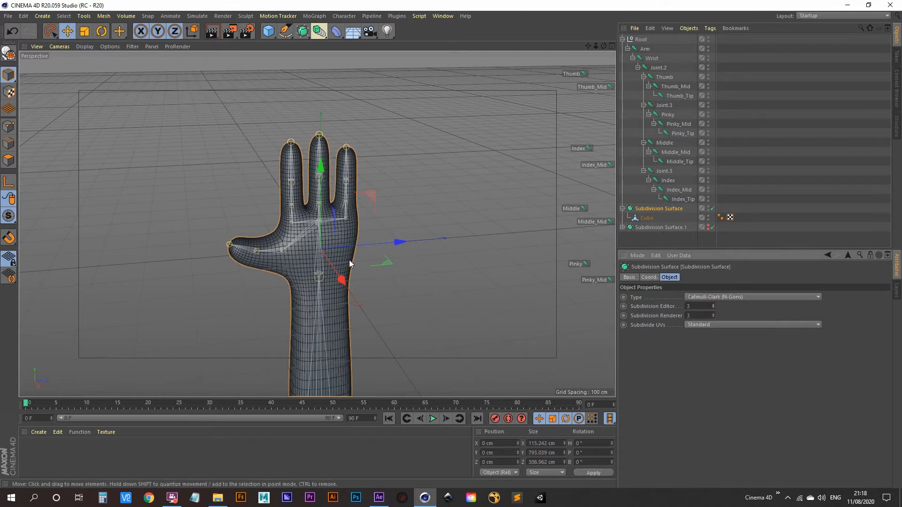
- Connect the Subdivision Surface and its Cube child into one polygon object, deleting the originals, and name it Hand
{"action": "middle_click", "coordinate": [653, 208]}
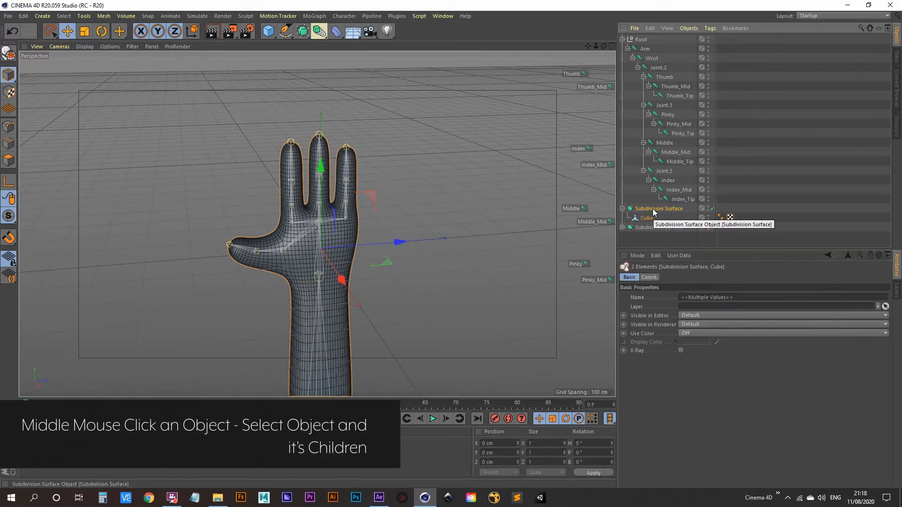
{"action": "right_click", "coordinate": [652, 208]}
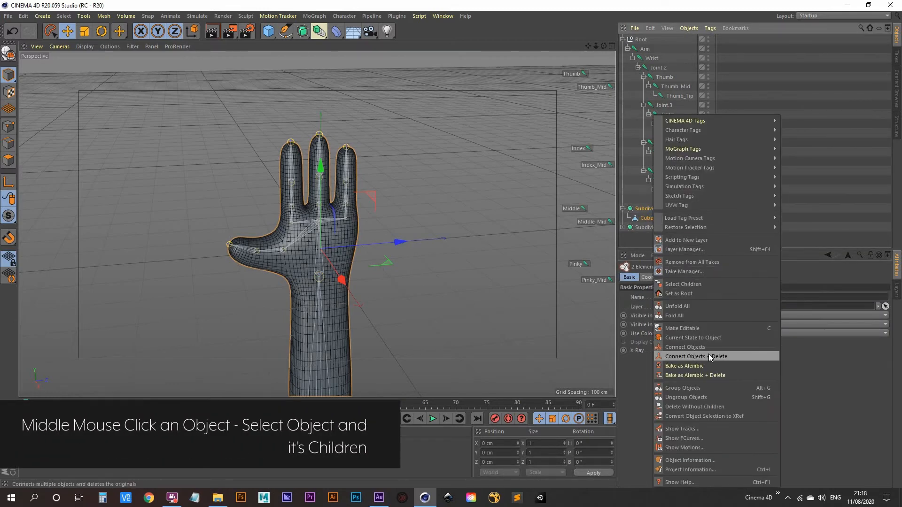
{"action": "left_click", "coordinate": [708, 356]}
{"action": "double_click", "coordinate": [655, 208]}
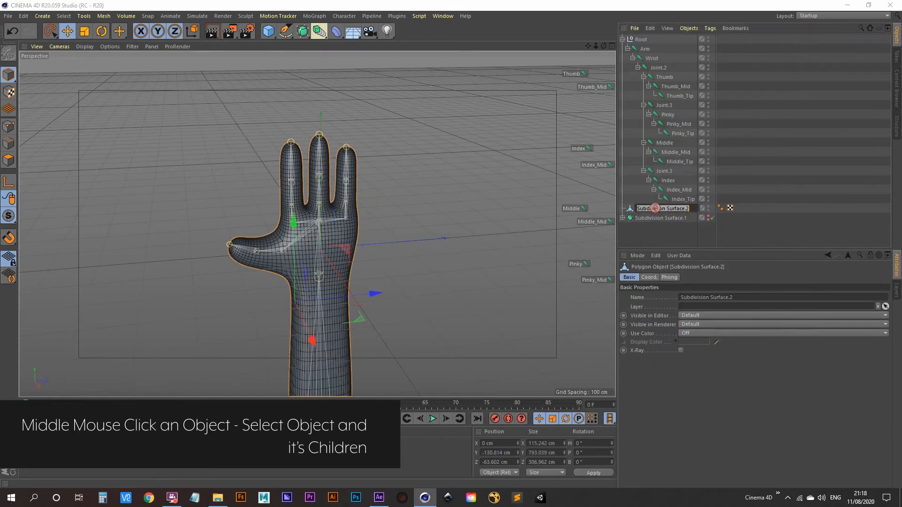
{"action": "type", "text": "Hand"}
{"action": "key", "text": "Return"}
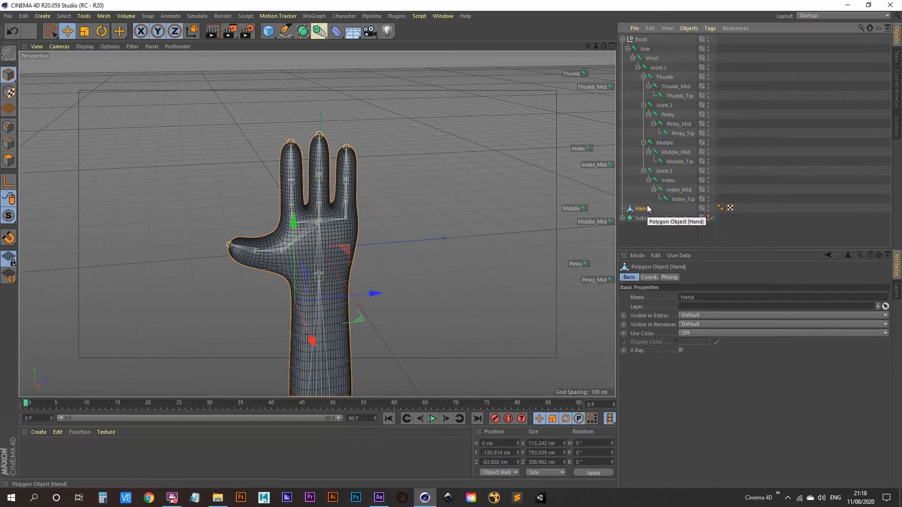
- Take the Arm joint hierarchy out of Root, delete the Root null, and place Arm above the Hand object
{"action": "left_click", "coordinate": [645, 49]}
{"action": "left_click_drag", "start_coordinate": [662, 242], "coordinate": [660, 241]}
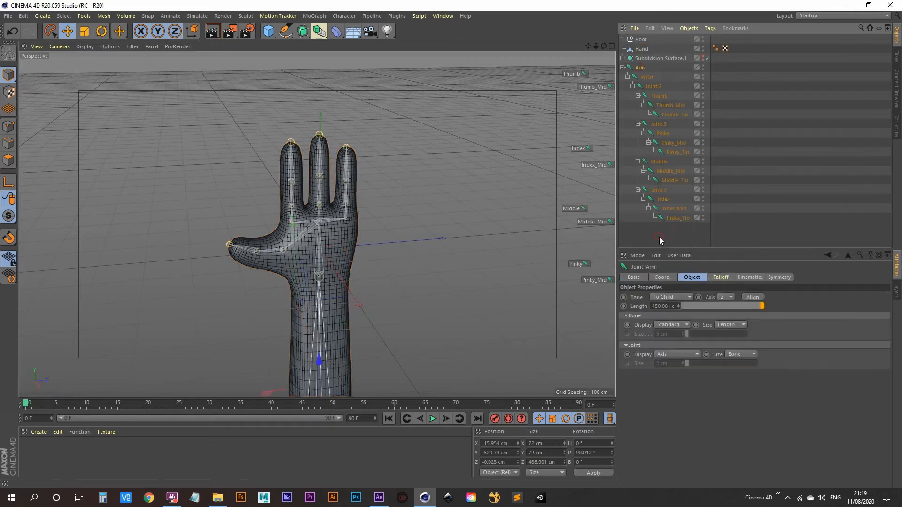
{"action": "left_click", "coordinate": [642, 40]}
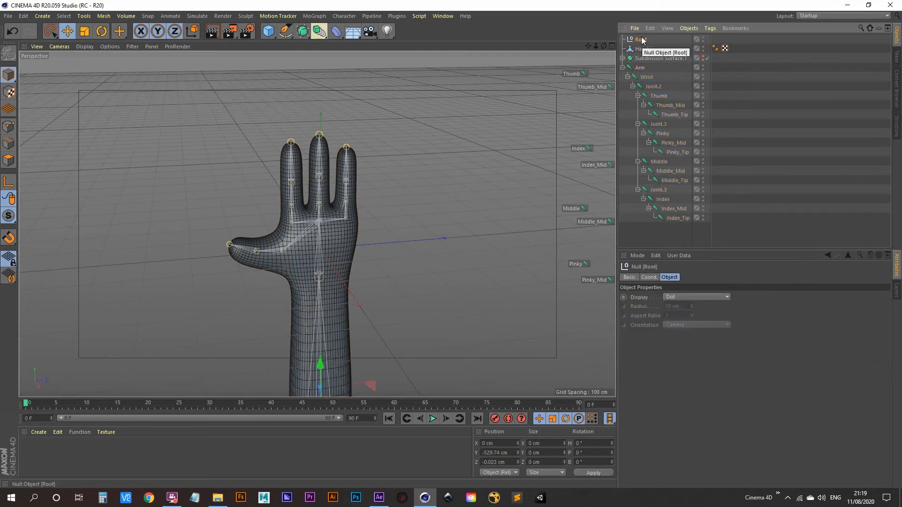
{"action": "key", "text": "Delete"}
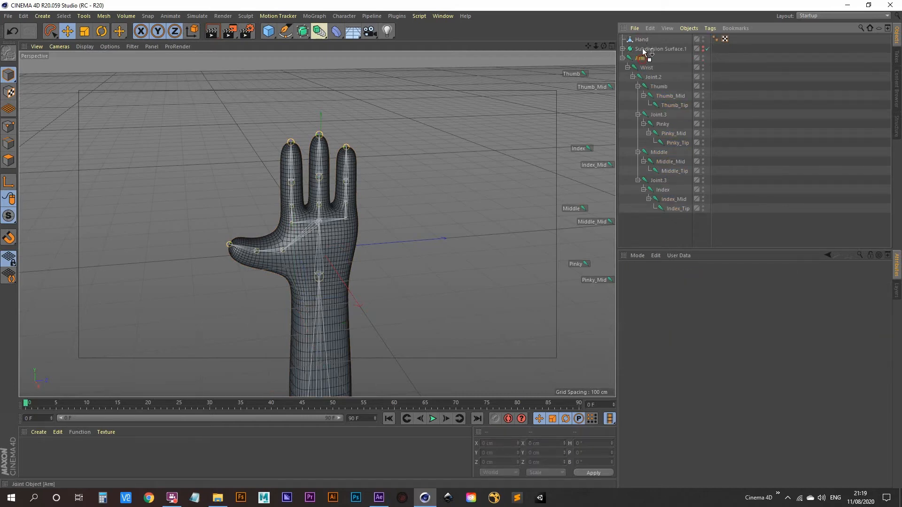
{"action": "left_click_drag", "start_coordinate": [643, 51], "coordinate": [645, 37]}
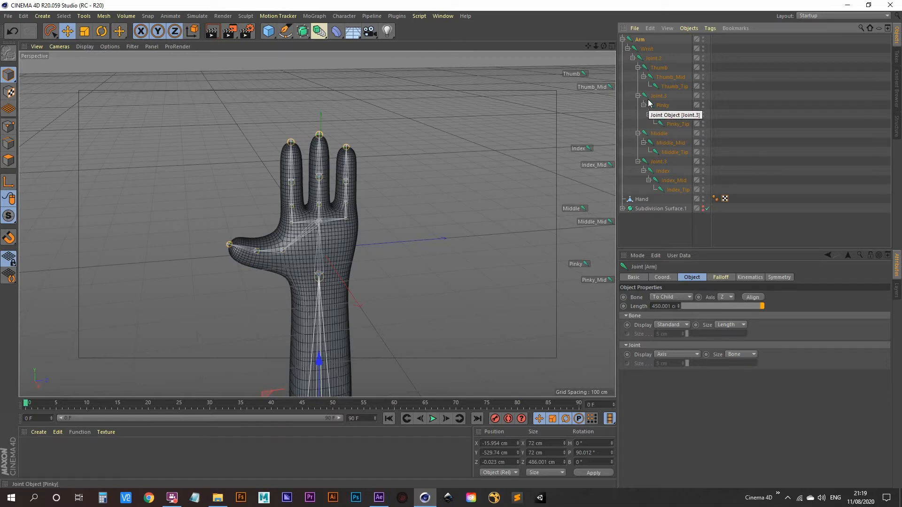
- Bind the Hand mesh to the complete Arm joint hierarchy and clear the selection
{"action": "middle_click", "coordinate": [642, 41]}
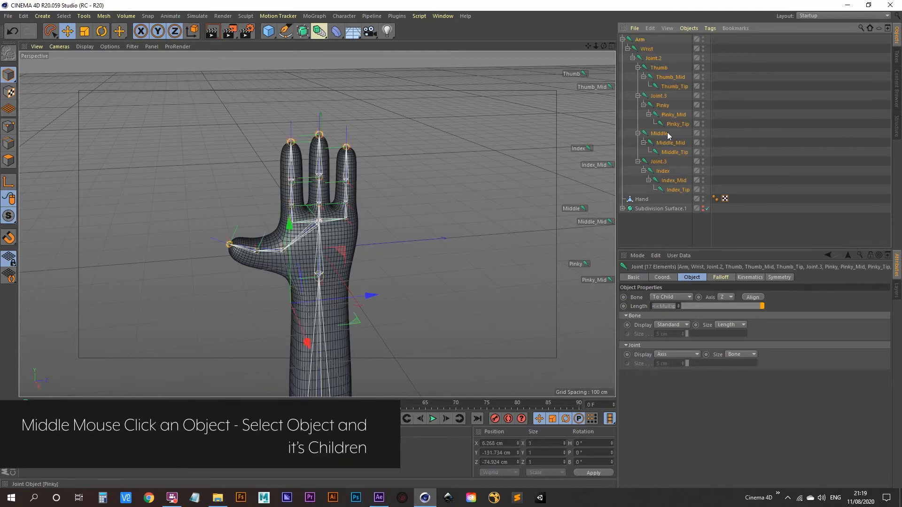
{"action": "left_click", "coordinate": [644, 201], "text": "ctrl"}
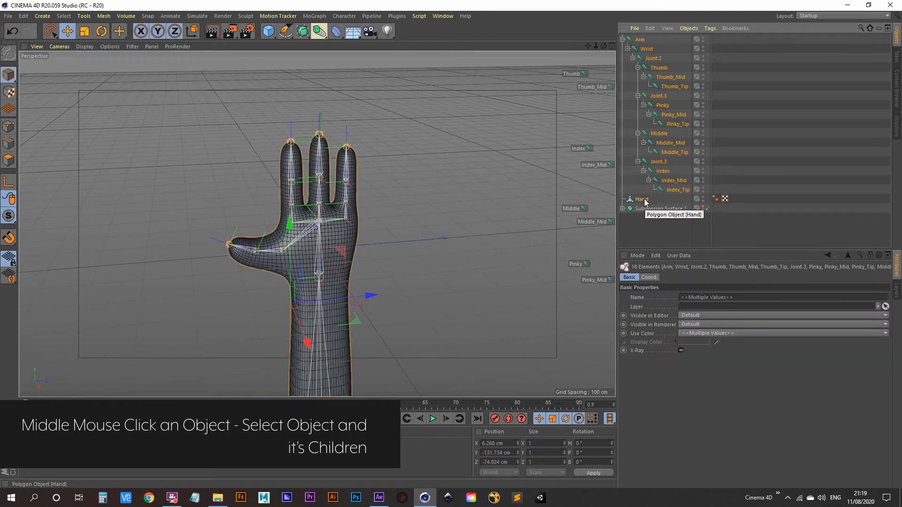
{"action": "left_click", "coordinate": [346, 16]}
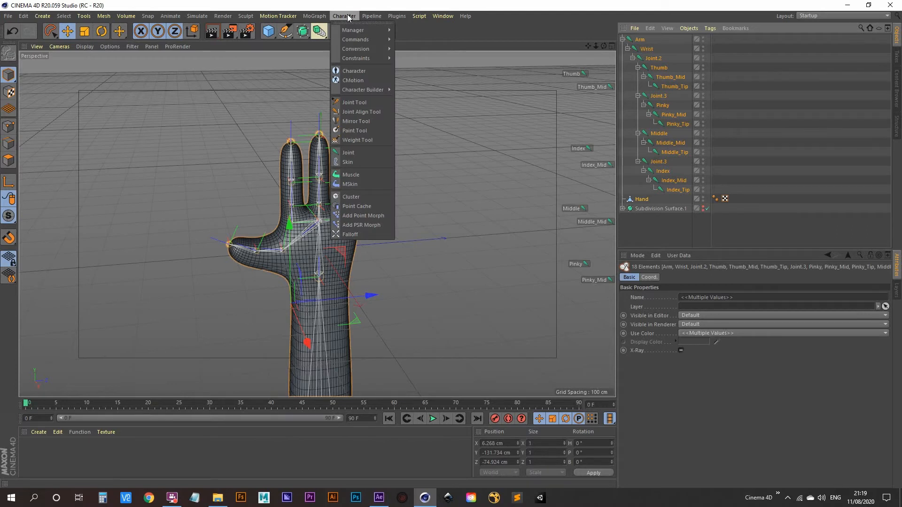
{"action": "mouse_move", "coordinate": [369, 40]}
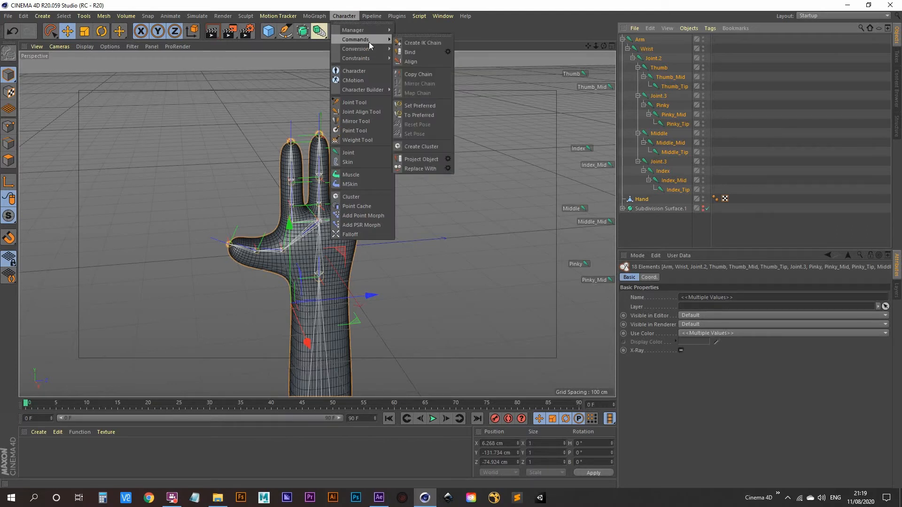
{"action": "left_click", "coordinate": [416, 50]}
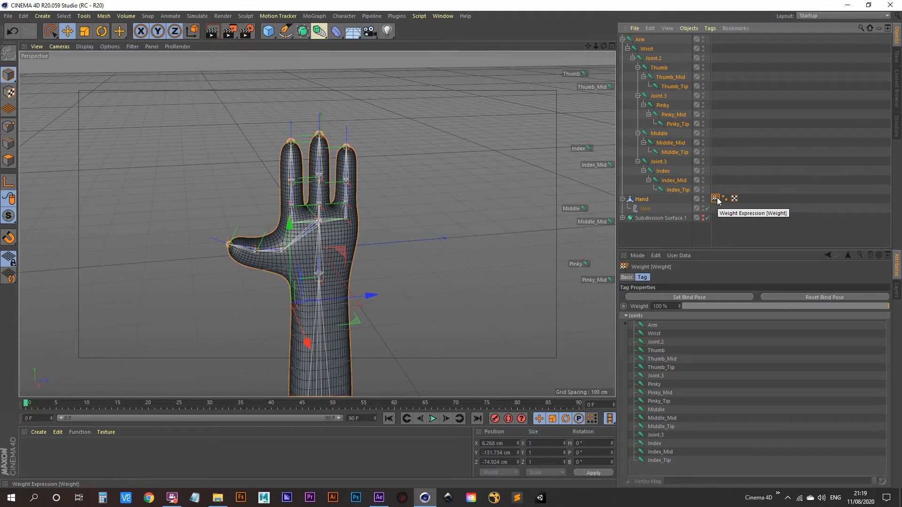
{"action": "left_click", "coordinate": [646, 235]}
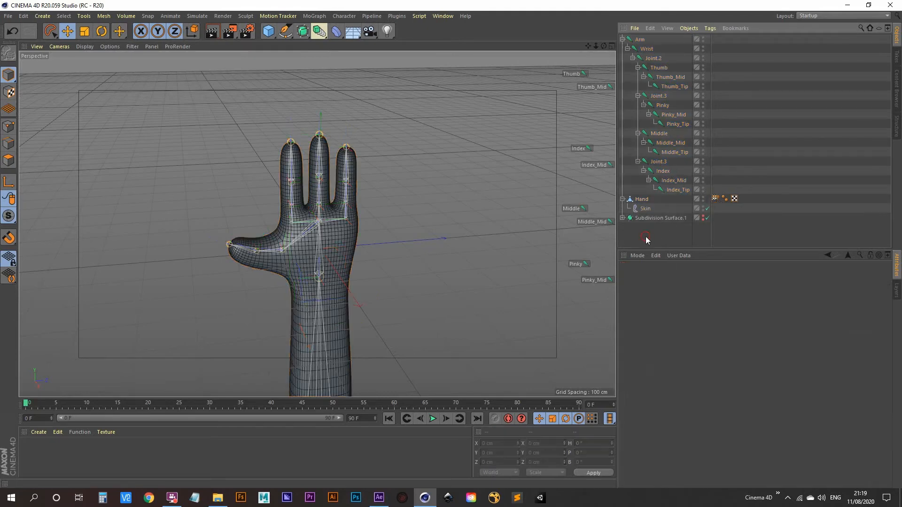
- Try rotating the Thumb joint to test how the hand mesh deforms, and undo the rotation
{"action": "scroll", "coordinate": [284, 218], "scroll_direction": "up", "scroll_amount": 10}
{"action": "scroll", "coordinate": [333, 217], "scroll_direction": "down", "scroll_amount": 10}
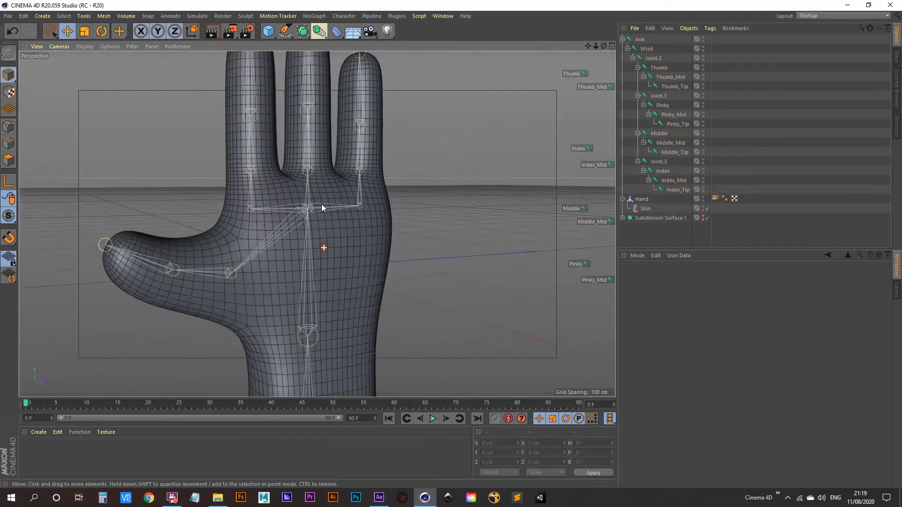
{"action": "left_click", "coordinate": [573, 75]}
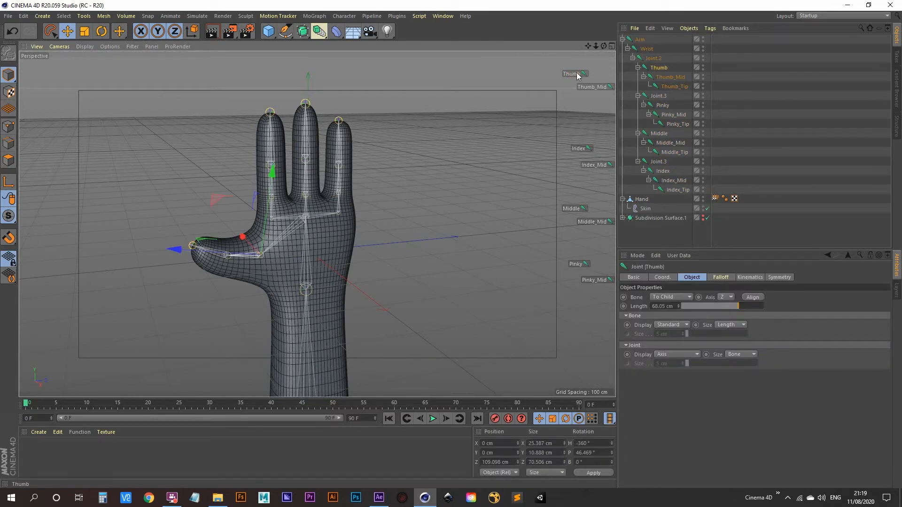
{"action": "left_click", "coordinate": [101, 31]}
{"action": "left_click_drag", "start_coordinate": [243, 312], "coordinate": [271, 243], "text": "alt"}
{"action": "scroll", "coordinate": [250, 217], "scroll_direction": "up", "scroll_amount": 5}
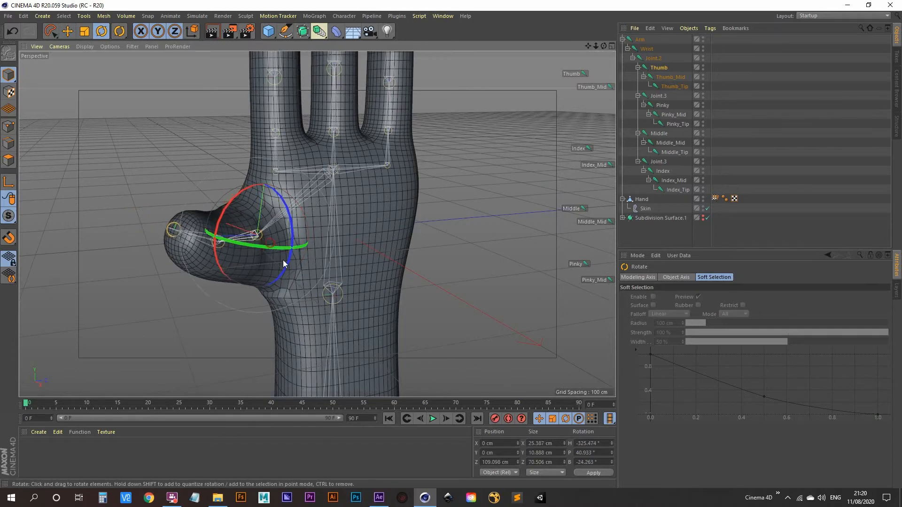
{"action": "scroll", "coordinate": [283, 260], "scroll_direction": "up", "scroll_amount": 5}
{"action": "left_click_drag", "start_coordinate": [245, 189], "coordinate": [272, 227], "text": "alt"}
{"action": "key", "text": "ctrl+z"}
{"action": "scroll", "coordinate": [283, 277], "scroll_direction": "down", "scroll_amount": 6}
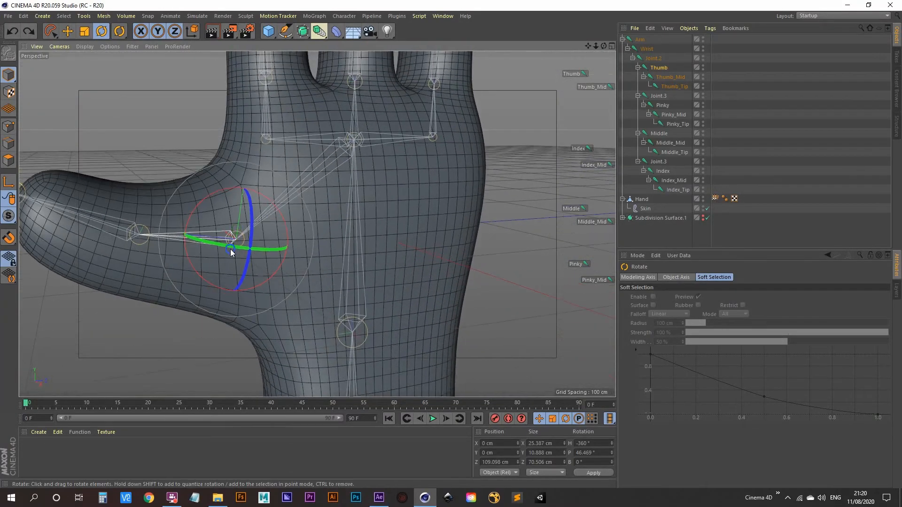
- Try rotating the Thumb_Mid joint to test how the thumb mesh deforms, and undo the rotation
{"action": "left_click", "coordinate": [593, 87]}
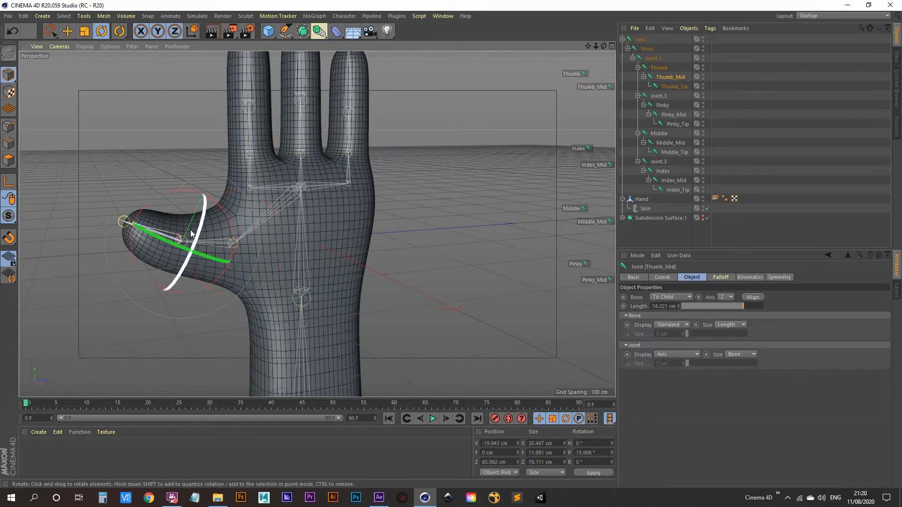
{"action": "left_click_drag", "start_coordinate": [186, 247], "coordinate": [200, 246]}
{"action": "scroll", "coordinate": [229, 223], "scroll_direction": "up", "scroll_amount": 5}
{"action": "left_click_drag", "start_coordinate": [201, 283], "coordinate": [291, 255], "text": "alt"}
{"action": "key", "text": "ctrl+z"}
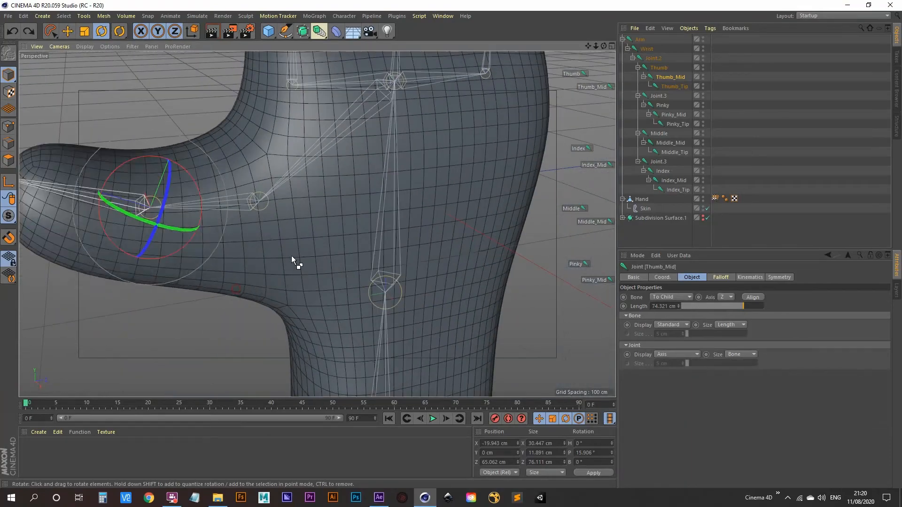
- Try bending the Index joint to a heading of about 209° to test the deformation at the finger's base
{"action": "middle_click_drag", "start_coordinate": [324, 182], "coordinate": [298, 243], "text": "alt"}
{"action": "scroll", "coordinate": [296, 245], "scroll_direction": "down", "scroll_amount": 8}
{"action": "scroll", "coordinate": [287, 249], "scroll_direction": "up", "scroll_amount": 2}
{"action": "right_click_drag", "start_coordinate": [302, 217], "coordinate": [334, 202], "text": "alt"}
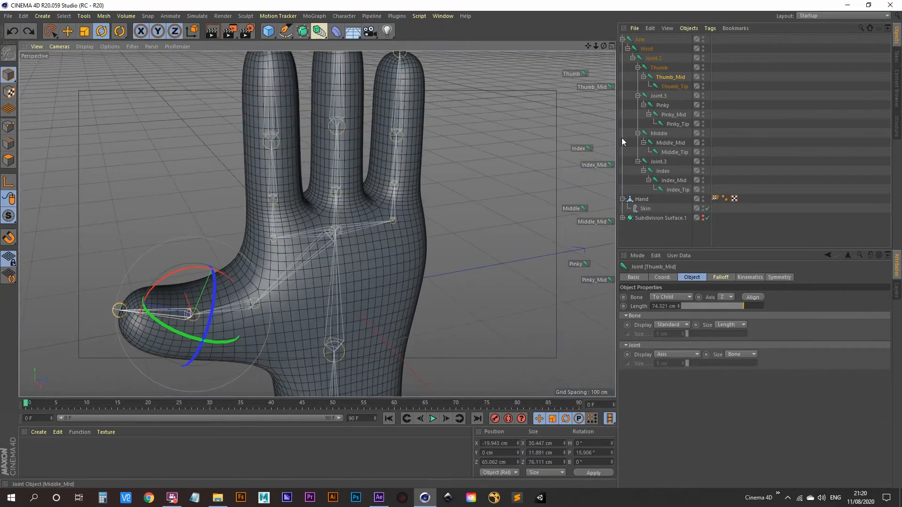
{"action": "left_click", "coordinate": [581, 149]}
{"action": "left_click_drag", "start_coordinate": [244, 255], "coordinate": [316, 241], "text": "alt"}
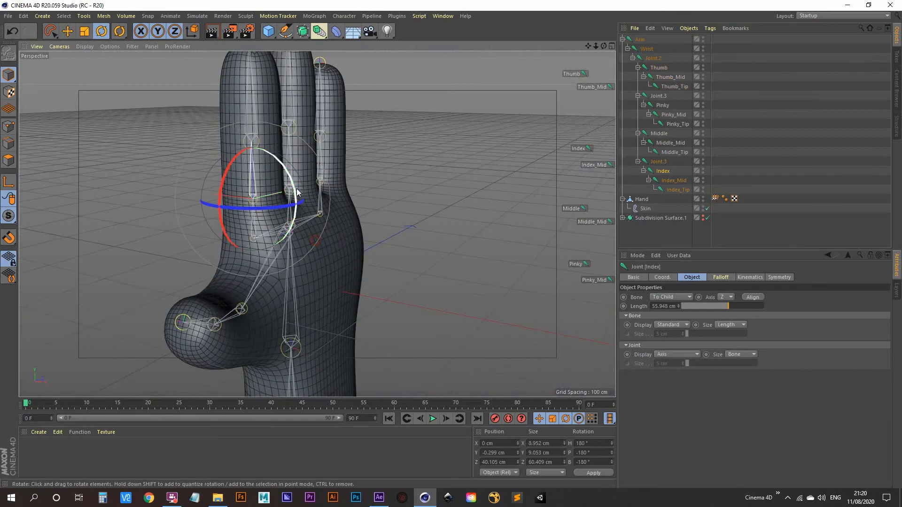
{"action": "left_click_drag", "start_coordinate": [295, 209], "coordinate": [319, 221]}
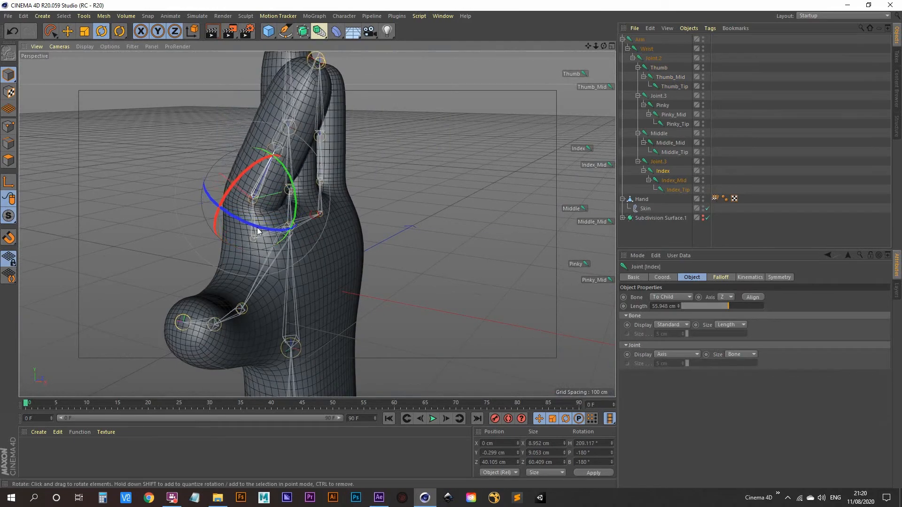
{"action": "right_click_drag", "start_coordinate": [259, 233], "coordinate": [312, 178], "text": "alt"}
{"action": "left_click_drag", "start_coordinate": [330, 271], "coordinate": [263, 282], "text": "alt"}
{"action": "right_click_drag", "start_coordinate": [263, 281], "coordinate": [258, 272], "text": "alt"}
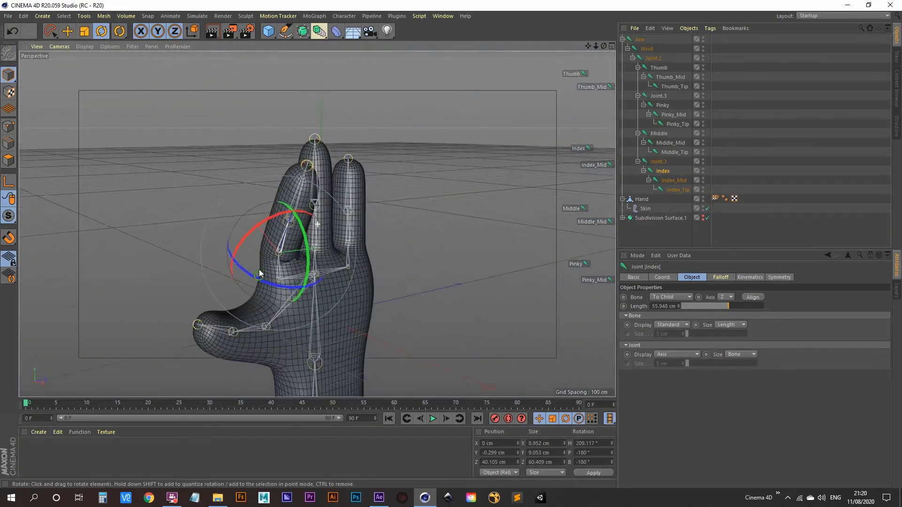
{"action": "middle_click_drag", "start_coordinate": [258, 272], "coordinate": [256, 273], "text": "alt"}
- Try bending the Index_Mid joint by about 52°, inspect the finger's deformation, and undo both index finger rotations
{"action": "left_click", "coordinate": [592, 166]}
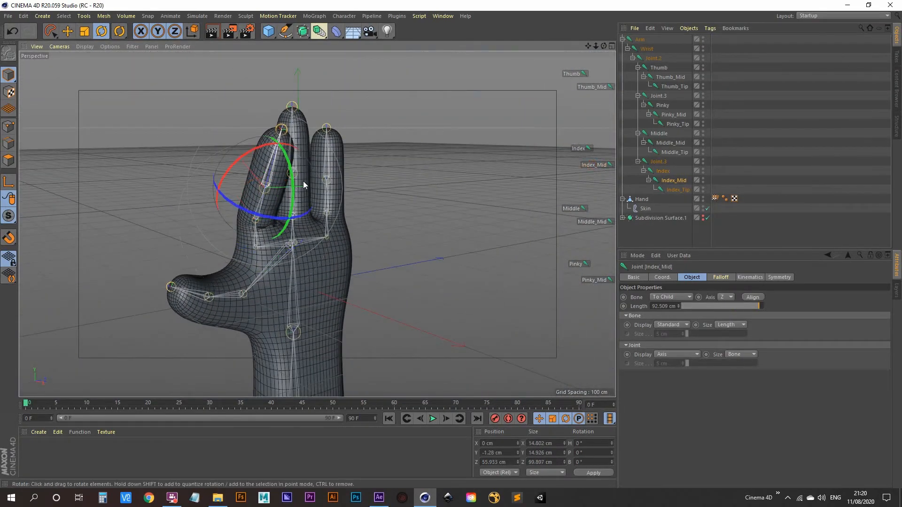
{"action": "left_click_drag", "start_coordinate": [299, 184], "coordinate": [273, 208]}
{"action": "right_click_drag", "start_coordinate": [272, 208], "coordinate": [324, 209], "text": "alt"}
{"action": "middle_click_drag", "start_coordinate": [324, 209], "coordinate": [328, 261], "text": "alt"}
{"action": "left_click_drag", "start_coordinate": [328, 262], "coordinate": [293, 237], "text": "alt"}
{"action": "right_click_drag", "start_coordinate": [293, 237], "coordinate": [316, 221], "text": "alt"}
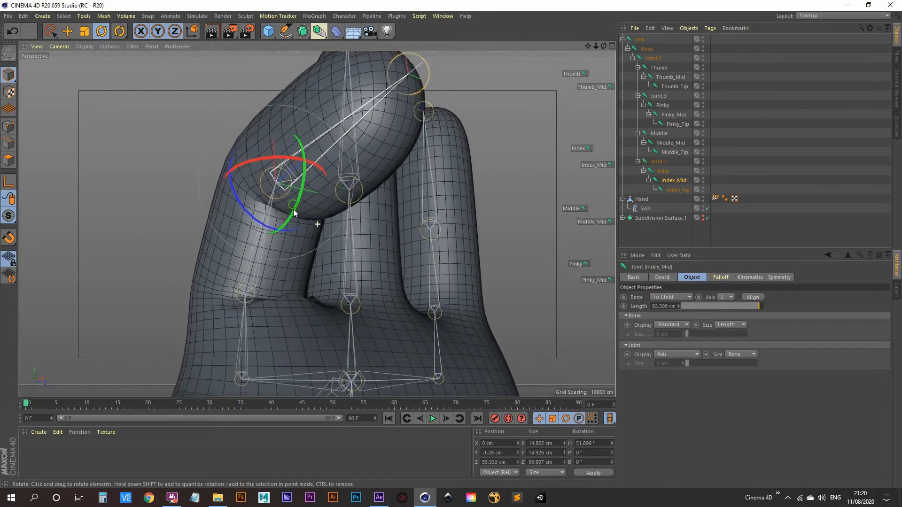
{"action": "middle_click_drag", "start_coordinate": [316, 221], "coordinate": [314, 241], "text": "alt"}
{"action": "mouse_move", "coordinate": [294, 246]}
{"action": "left_mouse_down", "text": "alt"}
{"action": "mouse_move", "coordinate": [290, 210]}
{"action": "mouse_move", "coordinate": [282, 211]}
{"action": "mouse_move", "coordinate": [290, 236]}
{"action": "left_mouse_up", "text": "alt"}
{"action": "right_click_drag", "start_coordinate": [290, 238], "coordinate": [242, 295], "text": "alt"}
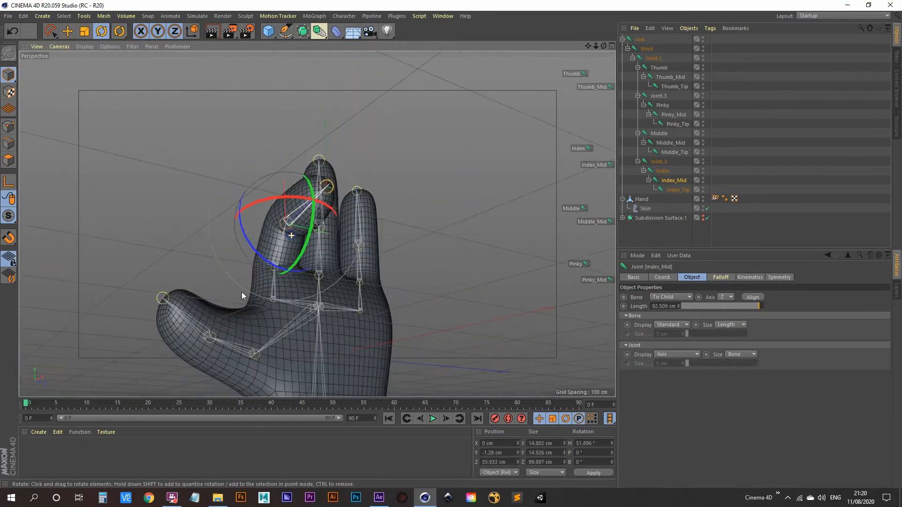
{"action": "key", "text": "ctrl+z"}
{"action": "key", "text": "ctrl+z"}
{"action": "key", "text": "ctrl+z"}
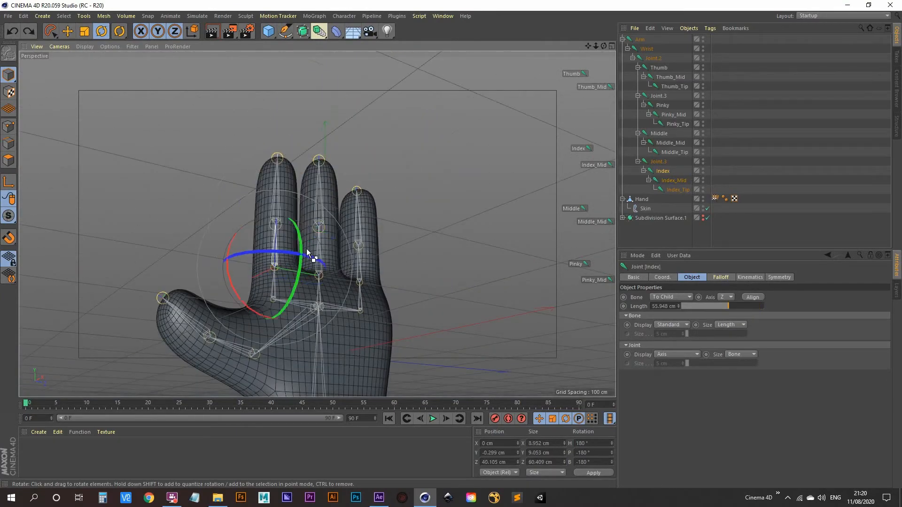
- Try rotating the Middle joint and inspect how the mesh deforms at the base of the middle finger
{"action": "middle_click_drag", "start_coordinate": [336, 244], "coordinate": [297, 269], "text": "alt"}
{"action": "left_click_drag", "start_coordinate": [297, 269], "coordinate": [273, 324], "text": "alt"}
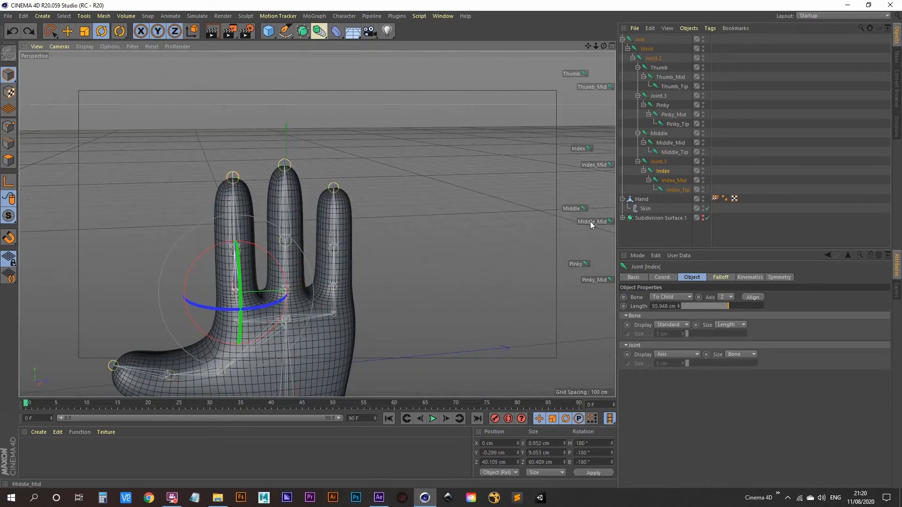
{"action": "left_click", "coordinate": [570, 208]}
{"action": "scroll", "coordinate": [275, 238], "scroll_direction": "up", "scroll_amount": 6}
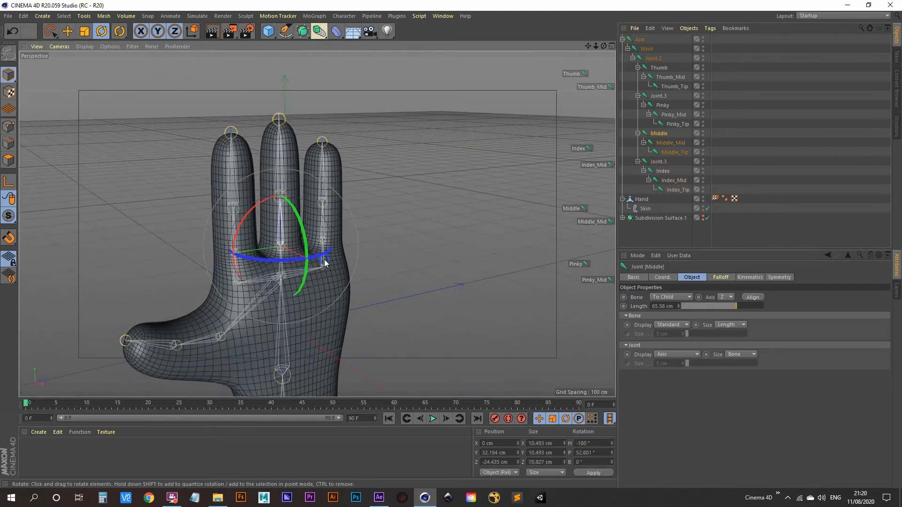
{"action": "mouse_move", "coordinate": [257, 217]}
{"action": "left_mouse_down"}
{"action": "mouse_move", "coordinate": [272, 250]}
{"action": "mouse_move", "coordinate": [244, 306]}
{"action": "mouse_move", "coordinate": [276, 238]}
{"action": "mouse_move", "coordinate": [196, 247]}
{"action": "mouse_move", "coordinate": [207, 233]}
{"action": "mouse_move", "coordinate": [245, 224]}
{"action": "left_mouse_up"}
{"action": "middle_click_drag", "start_coordinate": [216, 164], "coordinate": [218, 205], "text": "alt"}
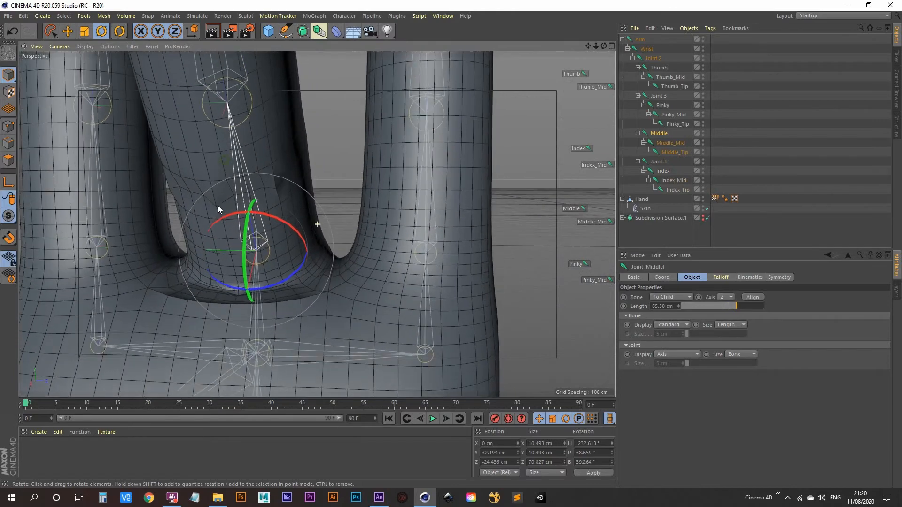
{"action": "mouse_move", "coordinate": [220, 208]}
{"action": "left_mouse_down", "text": "alt"}
{"action": "mouse_move", "coordinate": [199, 190]}
{"action": "mouse_move", "coordinate": [371, 239]}
{"action": "mouse_move", "coordinate": [283, 245]}
{"action": "left_mouse_up", "text": "alt"}
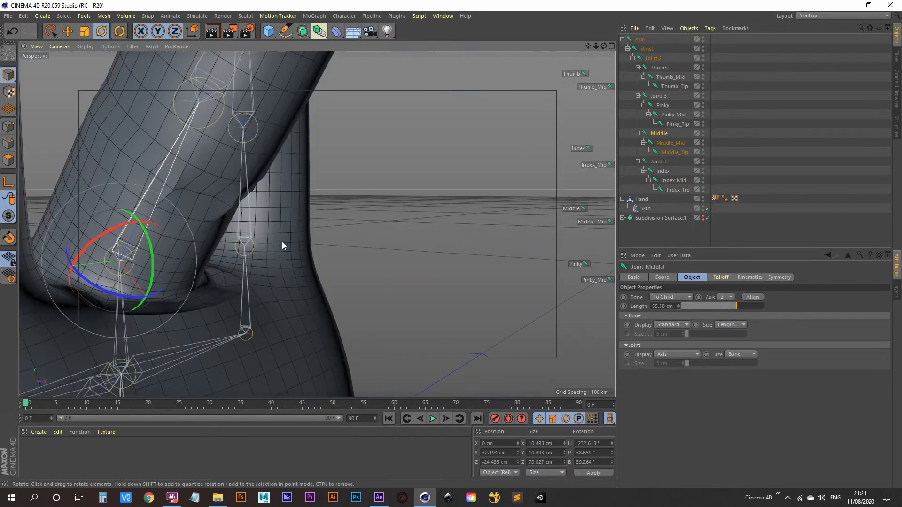
{"action": "left_click_drag", "start_coordinate": [486, 193], "coordinate": [408, 244], "text": "alt"}
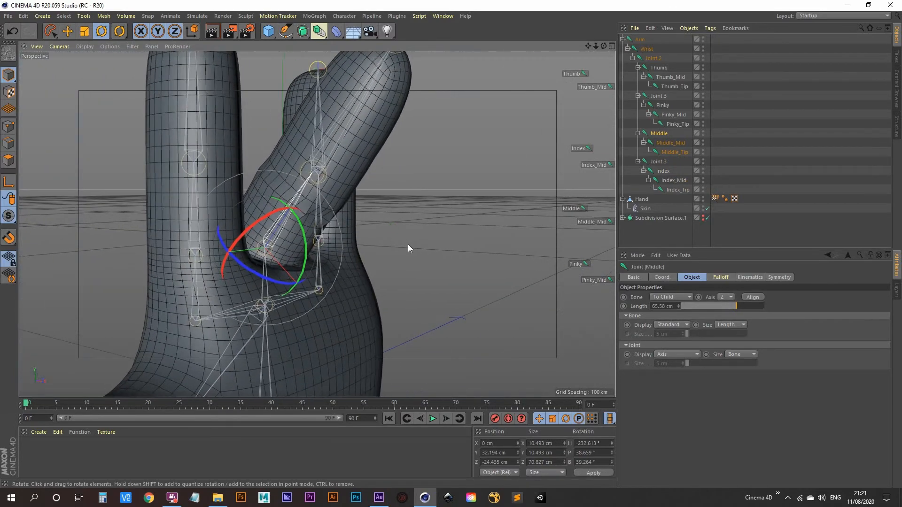
- Try rotating the Middle_Mid joint, and undo both middle finger rotations
{"action": "left_click", "coordinate": [594, 222]}
{"action": "left_click_drag", "start_coordinate": [354, 178], "coordinate": [271, 224]}
{"action": "key", "text": "ctrl+z"}
{"action": "key", "text": "ctrl+z"}
{"action": "key", "text": "ctrl+z"}
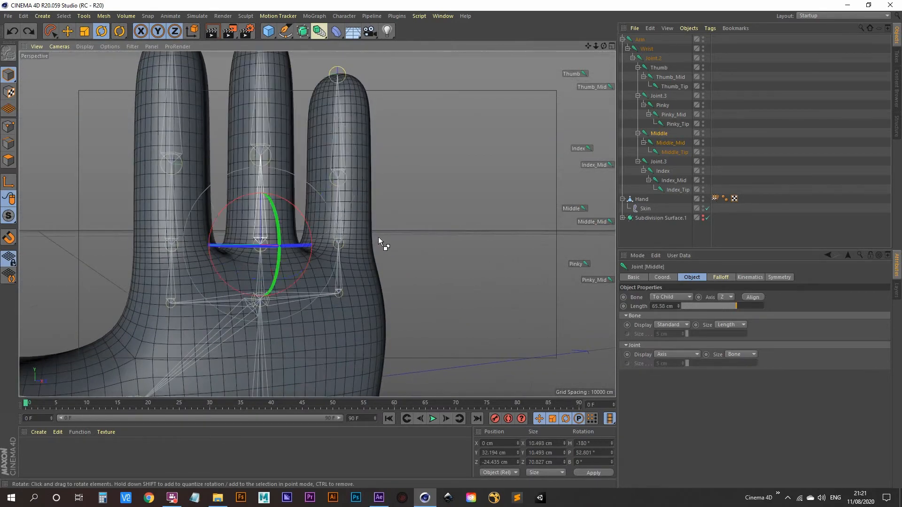
- Clear the joint selection and open the Weight Manager from the Hand object's Weight tag, showing its list of joints
{"action": "scroll", "coordinate": [407, 204], "scroll_direction": "down", "scroll_amount": 6}
{"action": "left_click_drag", "start_coordinate": [376, 221], "coordinate": [272, 291], "text": "alt"}
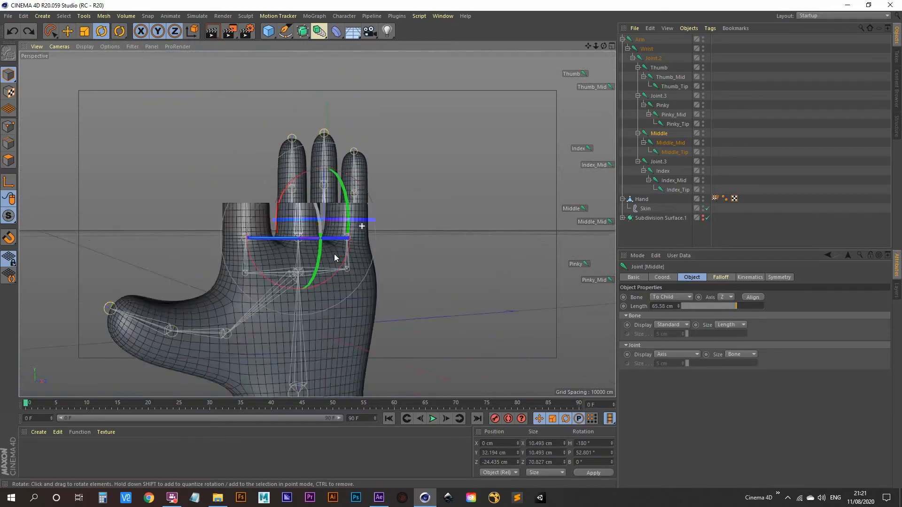
{"action": "right_click_drag", "start_coordinate": [309, 265], "coordinate": [340, 227], "text": "alt"}
{"action": "middle_click_drag", "start_coordinate": [339, 227], "coordinate": [323, 259], "text": "alt"}
{"action": "mouse_move", "coordinate": [322, 259]}
{"action": "left_mouse_down", "text": "alt"}
{"action": "mouse_move", "coordinate": [346, 227]}
{"action": "mouse_move", "coordinate": [324, 241]}
{"action": "left_mouse_up", "text": "alt"}
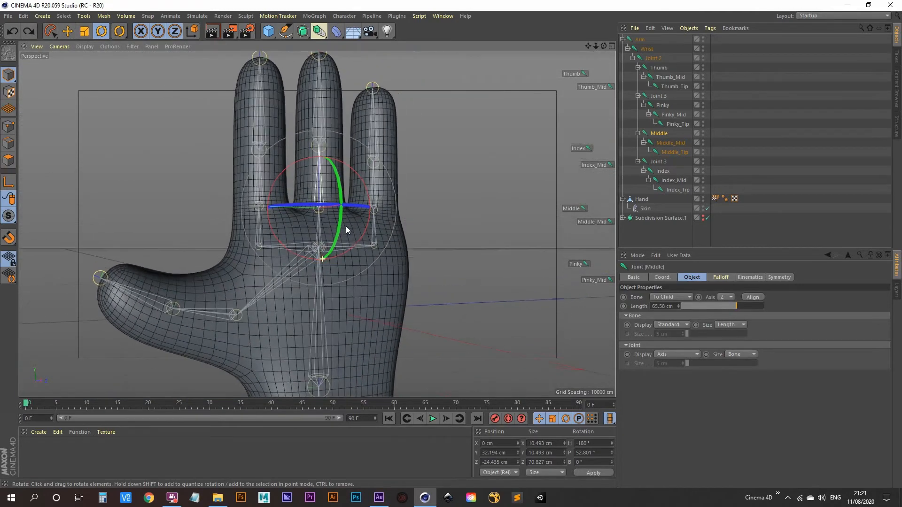
{"action": "scroll", "coordinate": [292, 261], "scroll_direction": "down", "scroll_amount": 5}
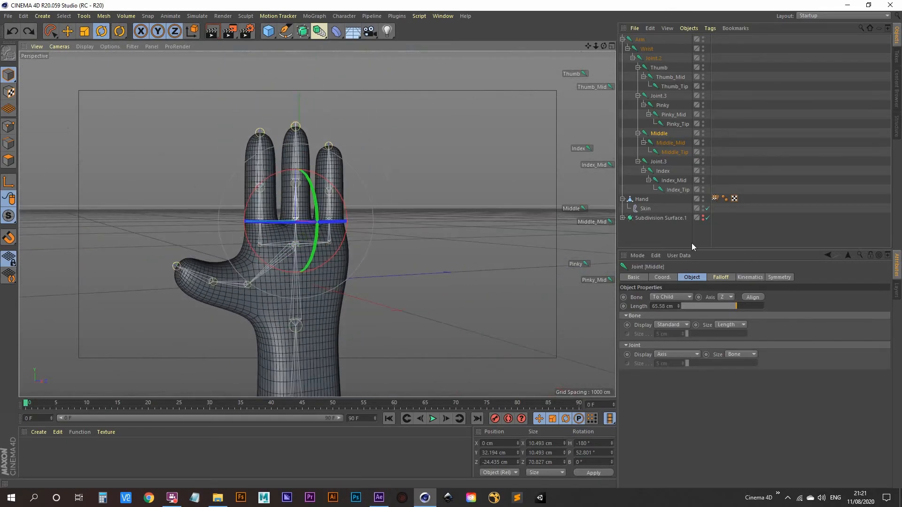
{"action": "left_click", "coordinate": [668, 239]}
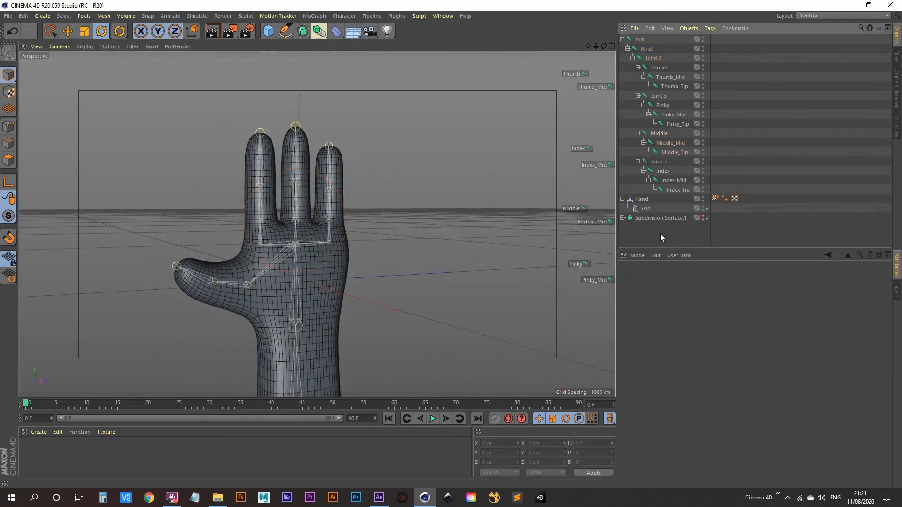
{"action": "left_click", "coordinate": [716, 198]}
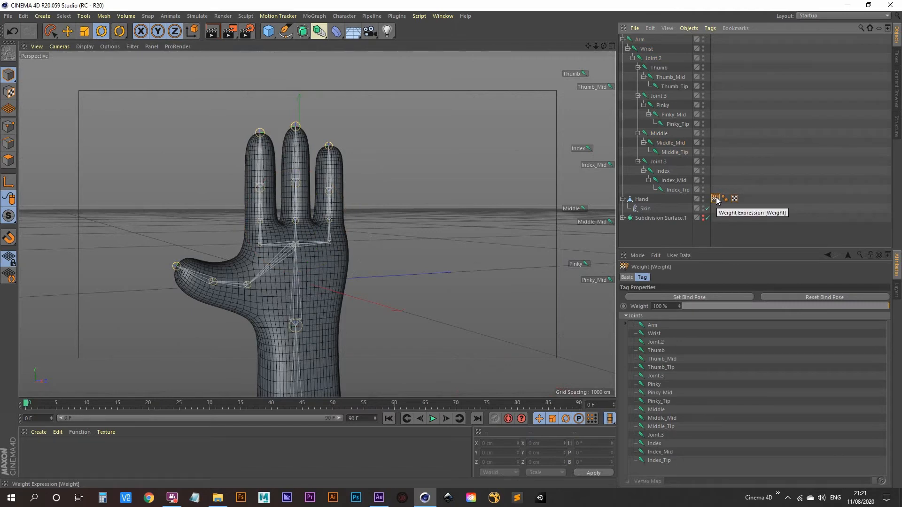
{"action": "double_click", "coordinate": [716, 199]}
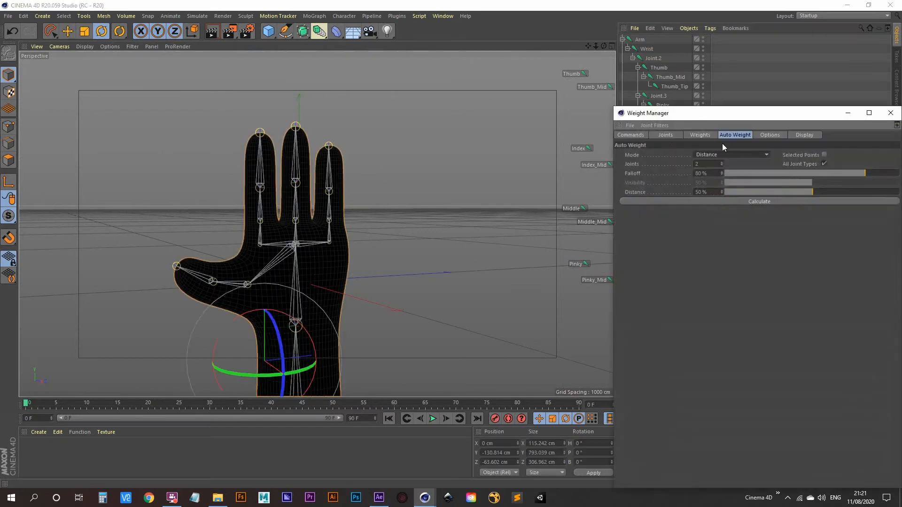
{"action": "left_click_drag", "start_coordinate": [736, 117], "coordinate": [612, 57]}
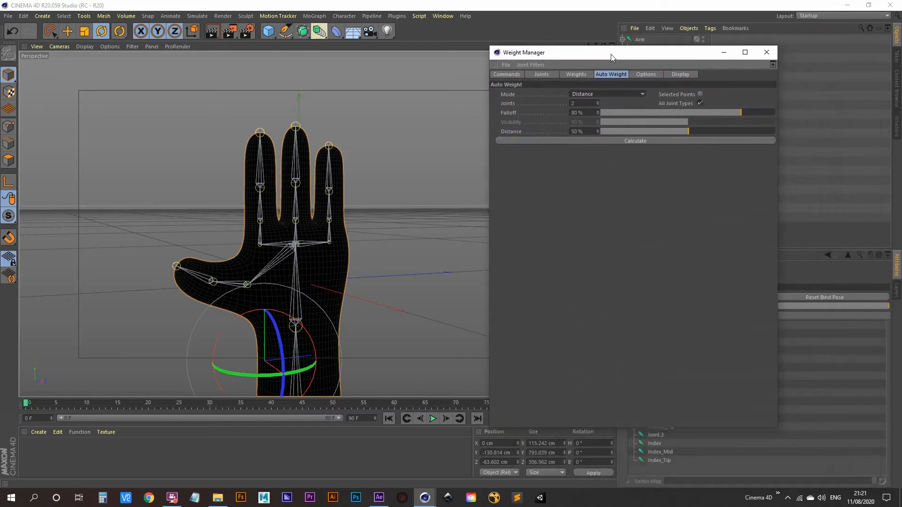
{"action": "left_click", "coordinate": [543, 75]}
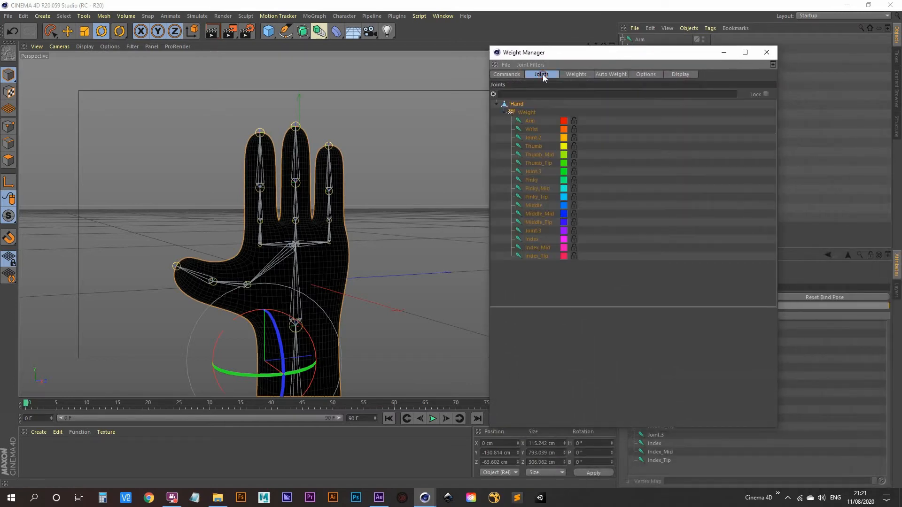
- Display the weight influence of the Arm joint alone, and of all joints from Arm to Index_Tip together
{"action": "left_click", "coordinate": [529, 123]}
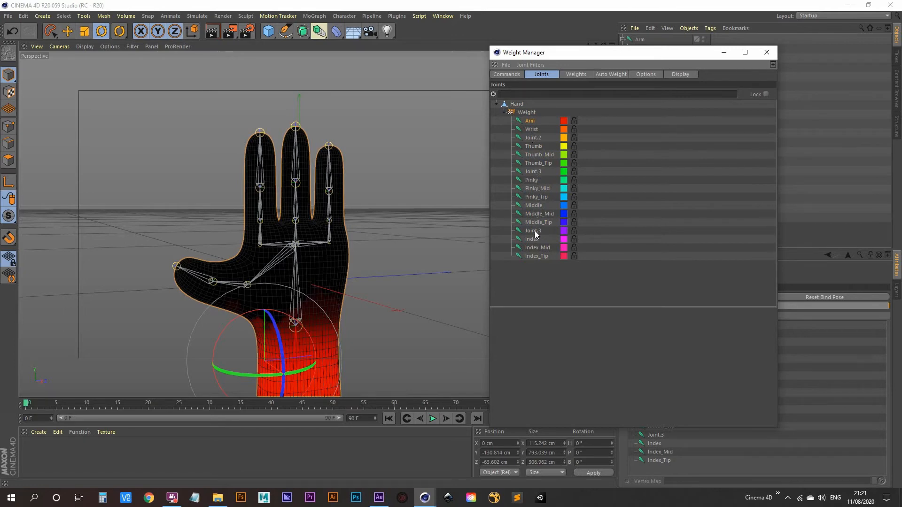
{"action": "left_click", "coordinate": [543, 287]}
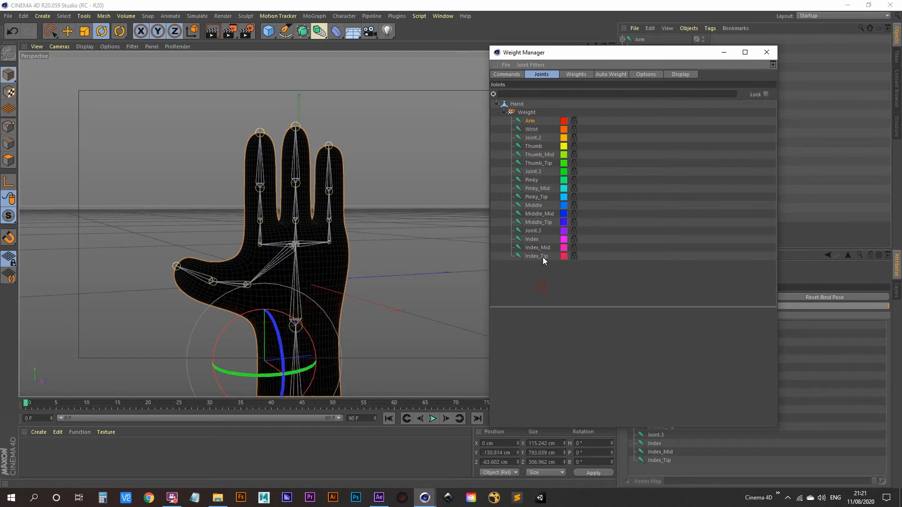
{"action": "left_click", "coordinate": [531, 121]}
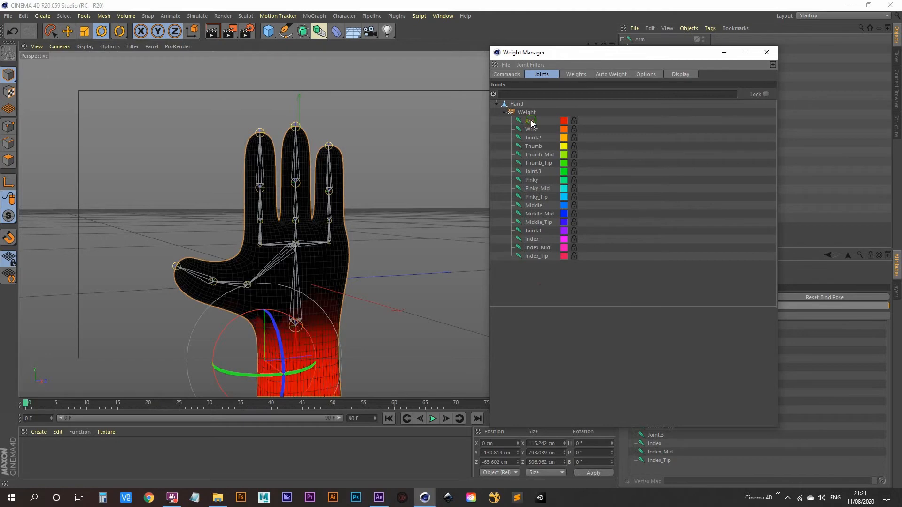
{"action": "left_click", "coordinate": [536, 256], "text": "shift"}
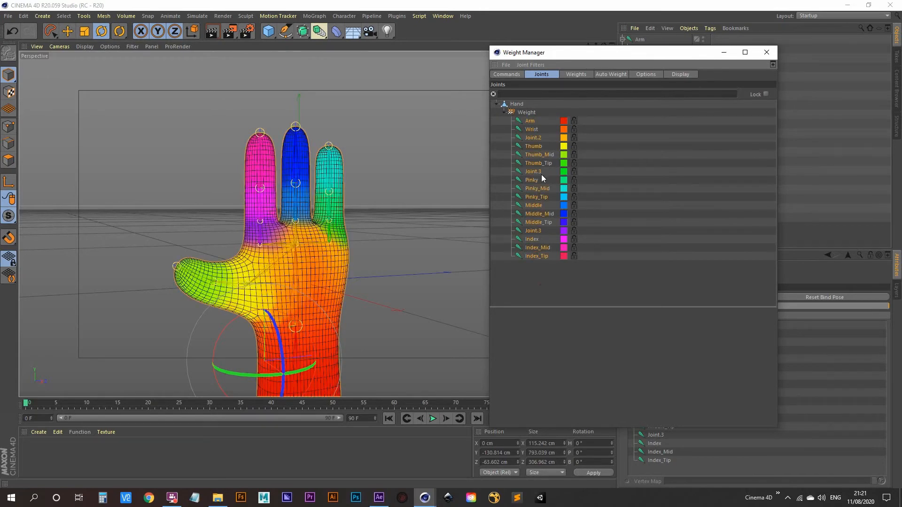
{"action": "left_click", "coordinate": [524, 276]}
{"action": "left_click", "coordinate": [531, 120]}
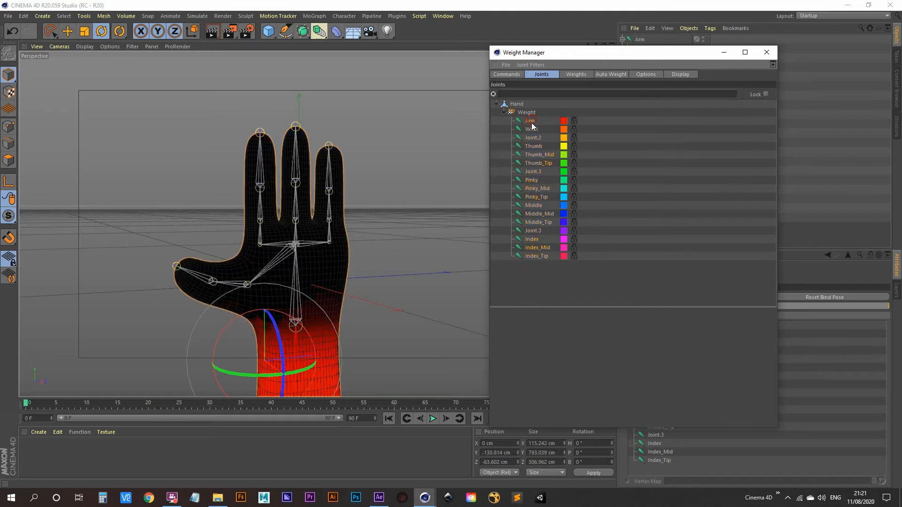
{"action": "left_click", "coordinate": [533, 257], "text": "shift"}
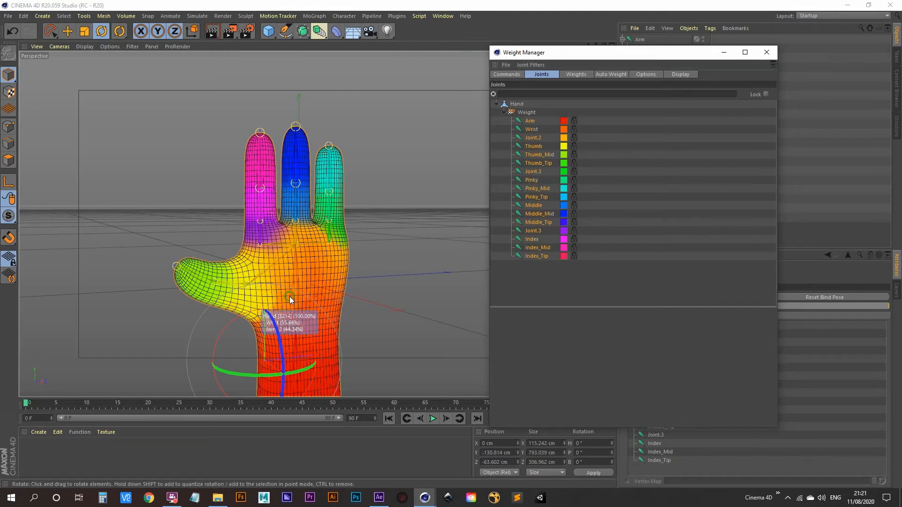
- Examine how the joint weight colours blend across the palm, thumb and finger bases of the hand mesh
{"action": "middle_click_drag", "start_coordinate": [289, 297], "coordinate": [276, 263], "text": "alt"}
{"action": "right_click_drag", "start_coordinate": [276, 264], "coordinate": [294, 229], "text": "alt"}
{"action": "left_click_drag", "start_coordinate": [270, 256], "coordinate": [261, 267], "text": "alt"}
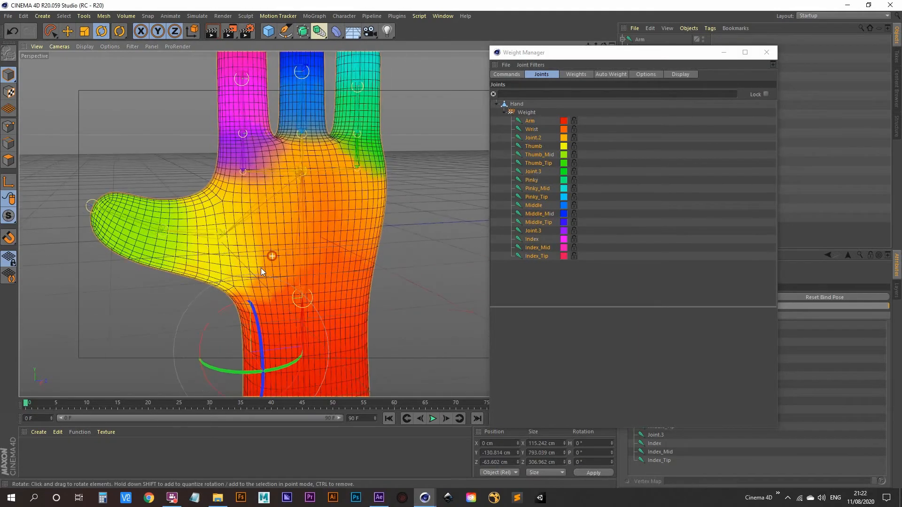
{"action": "right_click_drag", "start_coordinate": [256, 270], "coordinate": [262, 235], "text": "alt"}
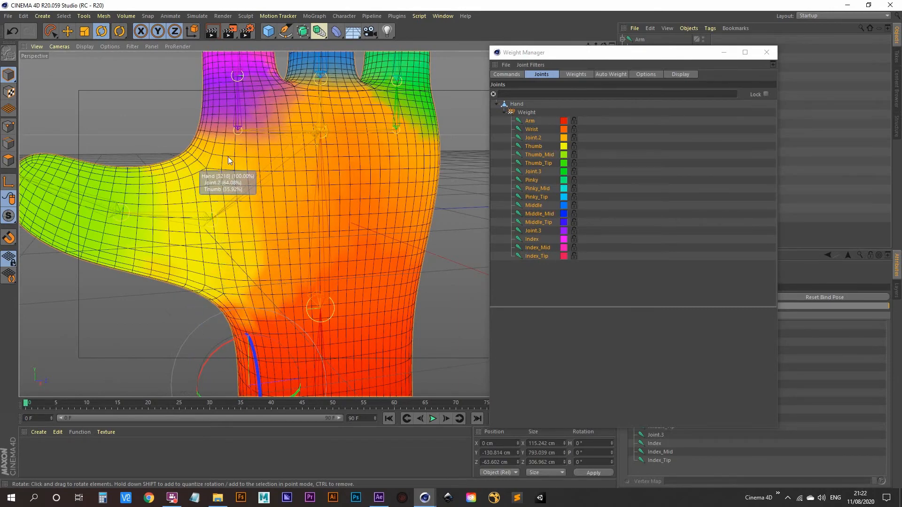
{"action": "mouse_move", "coordinate": [232, 241]}
{"action": "left_mouse_down", "text": "alt"}
{"action": "mouse_move", "coordinate": [252, 255]}
{"action": "mouse_move", "coordinate": [232, 249]}
{"action": "left_mouse_up", "text": "alt"}
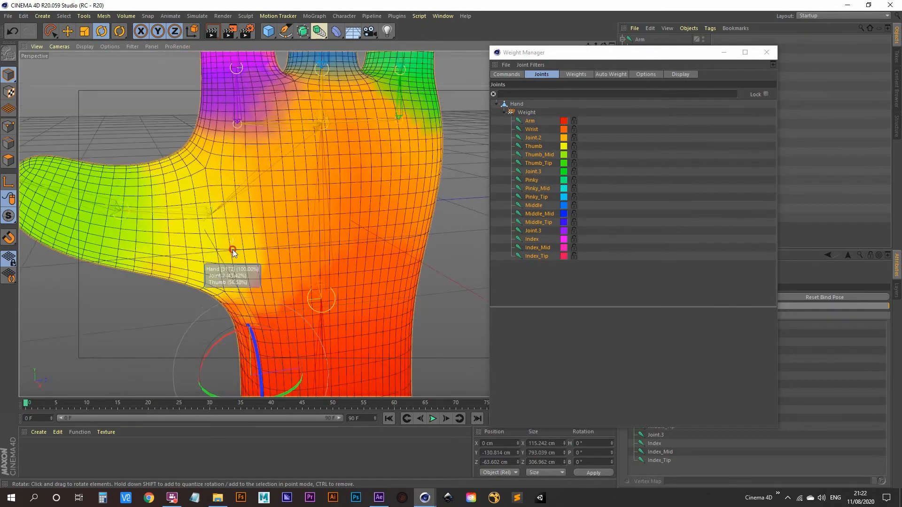
{"action": "scroll", "coordinate": [259, 206], "scroll_direction": "down", "scroll_amount": 6}
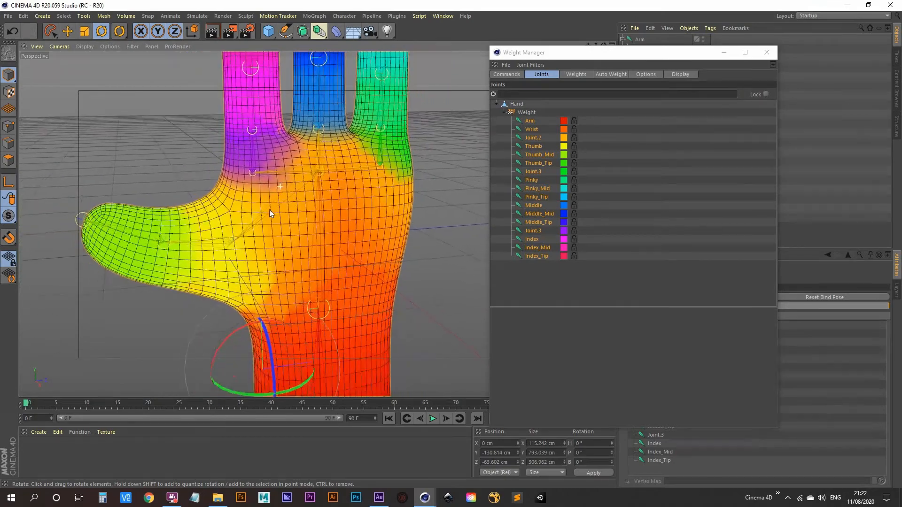
{"action": "left_click_drag", "start_coordinate": [240, 251], "coordinate": [269, 247], "text": "alt"}
{"action": "right_click_drag", "start_coordinate": [270, 251], "coordinate": [282, 199], "text": "alt"}
{"action": "middle_click_drag", "start_coordinate": [282, 202], "coordinate": [306, 272], "text": "alt"}
{"action": "left_click_drag", "start_coordinate": [296, 283], "coordinate": [270, 252], "text": "alt"}
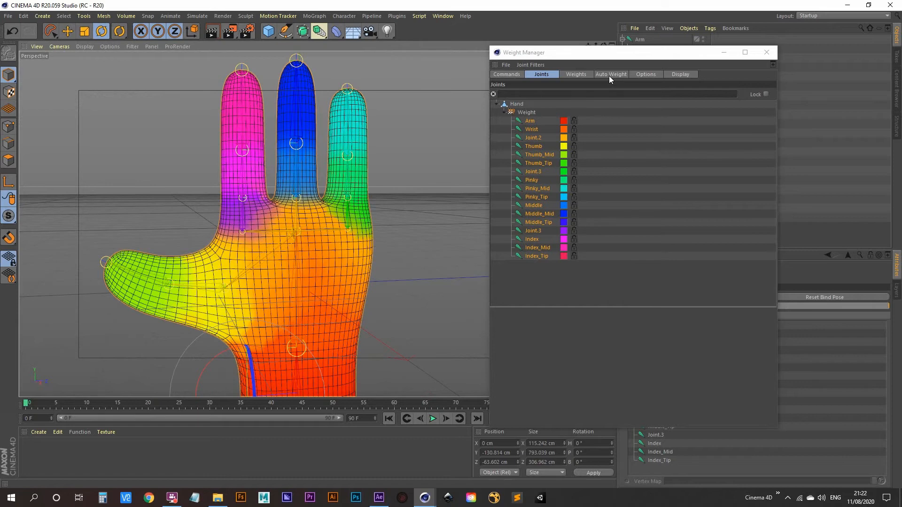
- Zero the weights of all the hand's joints in the Weight Manager
{"action": "left_click", "coordinate": [504, 74]}
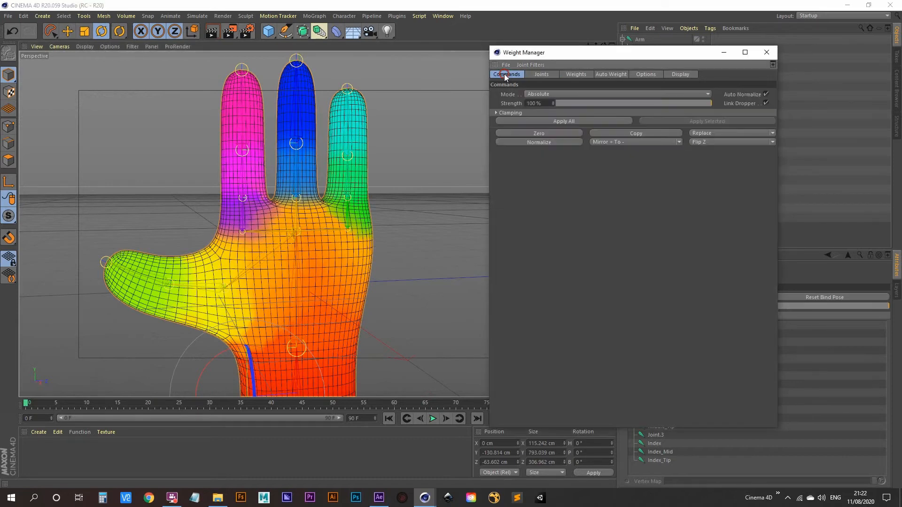
{"action": "left_click", "coordinate": [537, 134]}
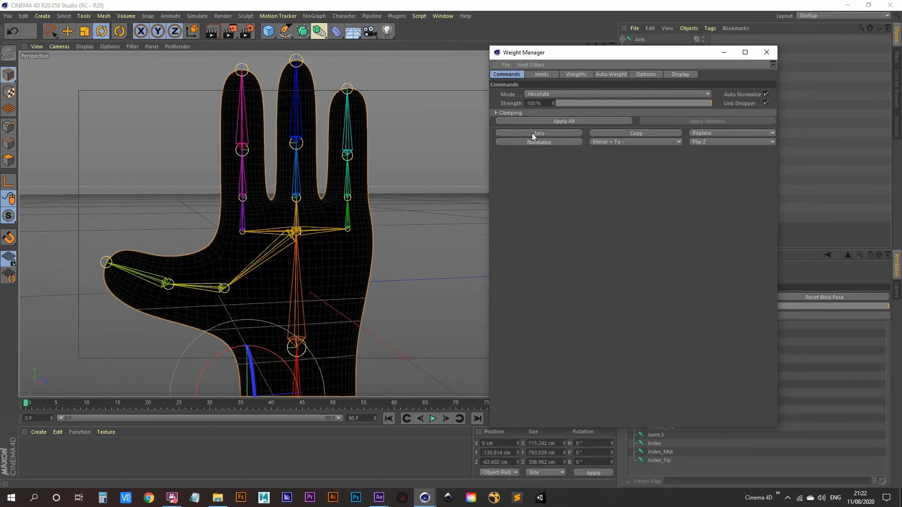
{"action": "left_click_drag", "start_coordinate": [305, 259], "coordinate": [253, 260]}
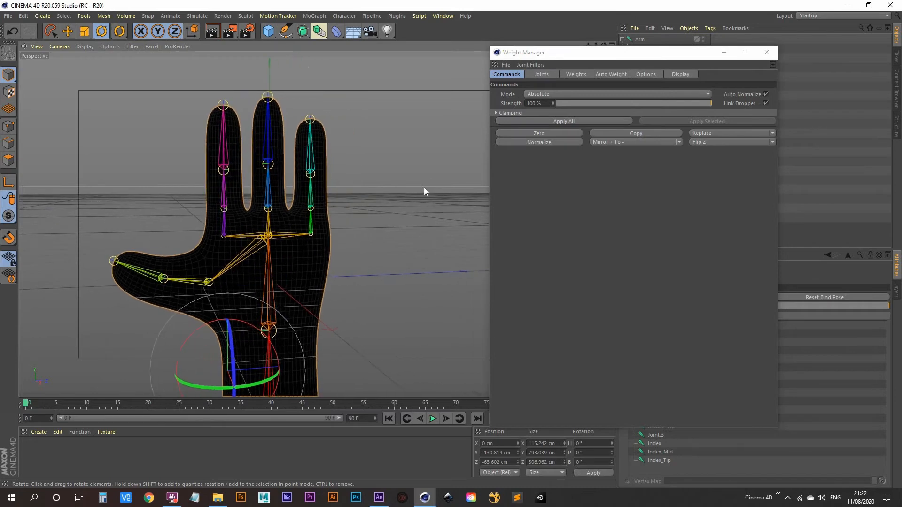
- Recalculate the hand's weights with Auto Weight in Distance mode, using 17 joints and a distance of 65%
{"action": "left_click", "coordinate": [610, 75]}
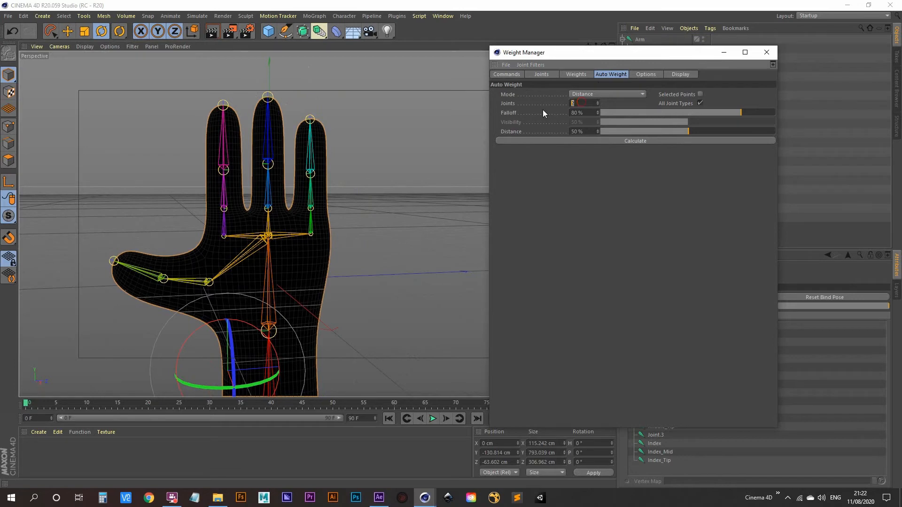
{"action": "type", "text": "17"}
{"action": "left_click", "coordinate": [718, 131]}
{"action": "left_click", "coordinate": [585, 131]}
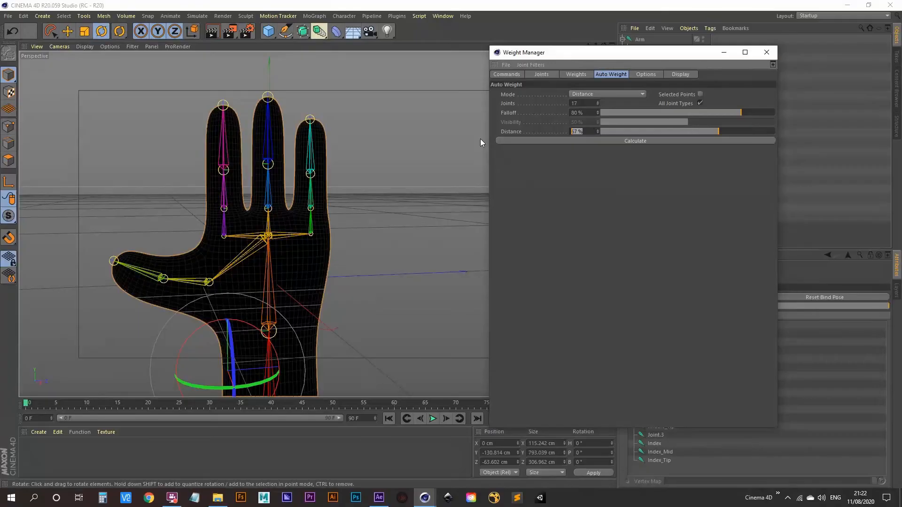
{"action": "type", "text": "65"}
{"action": "left_click", "coordinate": [599, 210]}
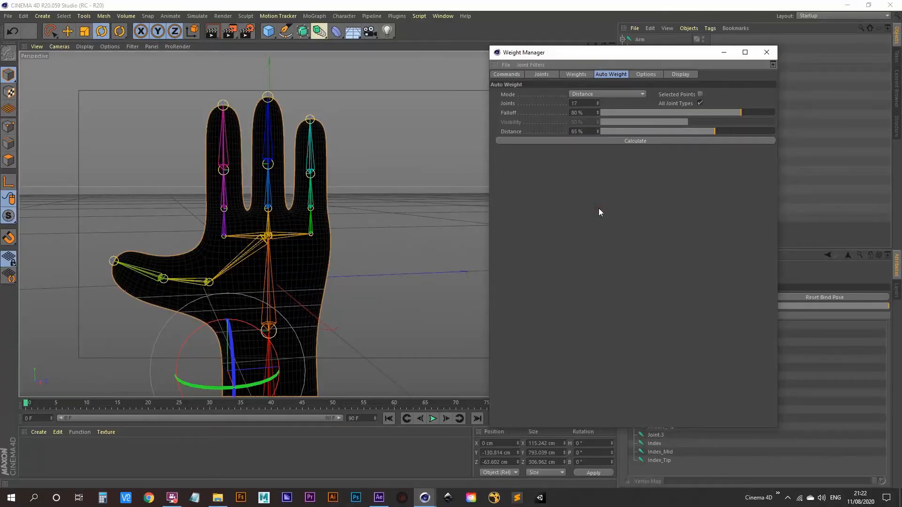
{"action": "left_click", "coordinate": [634, 141]}
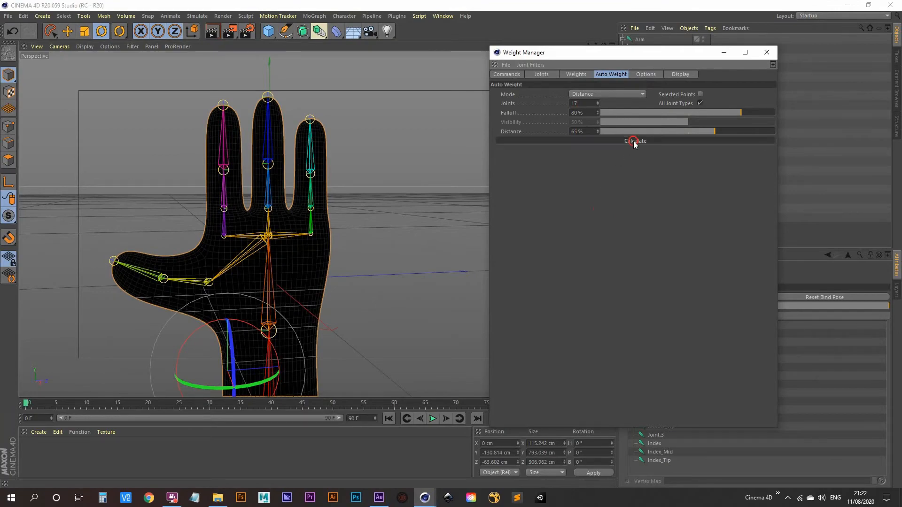
- Check the recalculated weights around the thumb base, close the Weight Manager and clear the selection
{"action": "scroll", "coordinate": [208, 280], "scroll_direction": "up", "scroll_amount": 5}
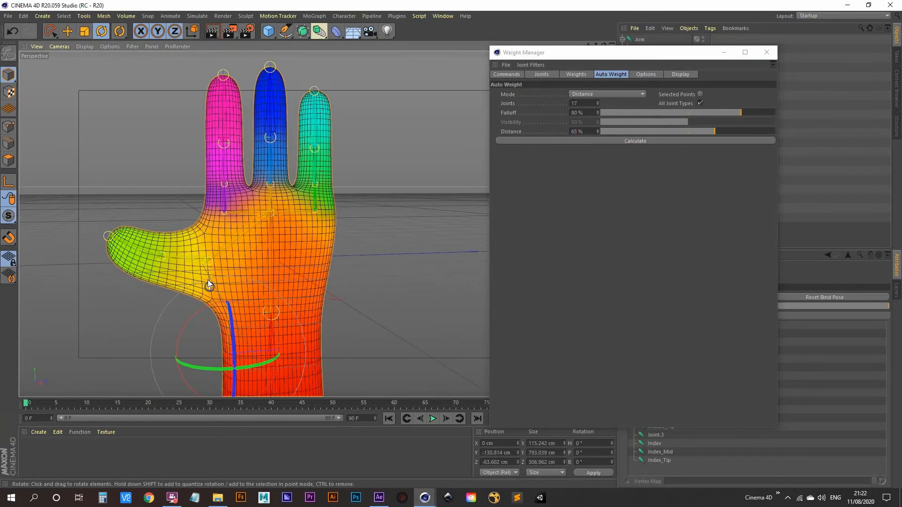
{"action": "scroll", "coordinate": [227, 240], "scroll_direction": "up", "scroll_amount": 3}
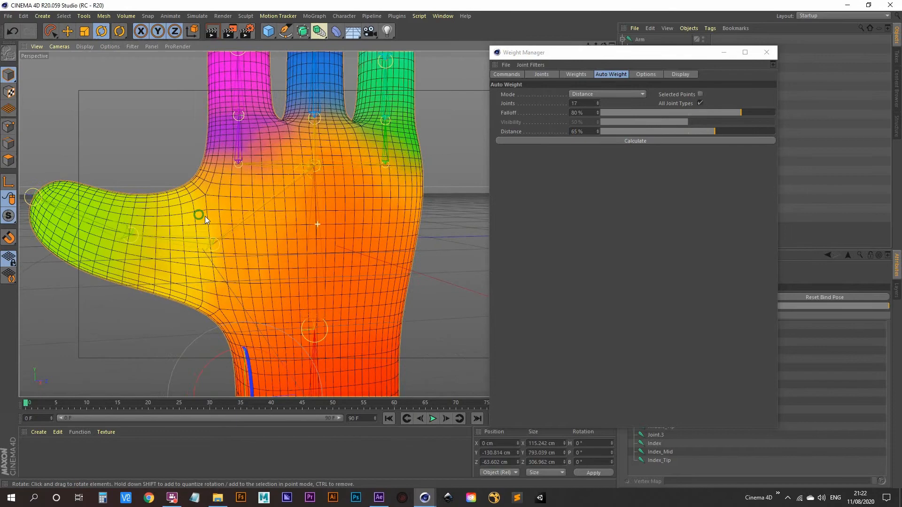
{"action": "middle_click_drag", "start_coordinate": [205, 216], "coordinate": [211, 221], "text": "alt"}
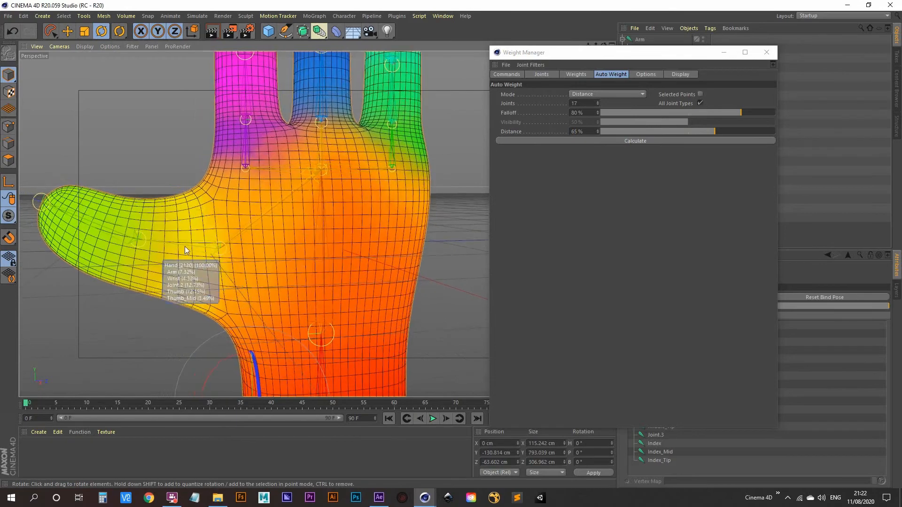
{"action": "scroll", "coordinate": [299, 271], "scroll_direction": "down", "scroll_amount": 8}
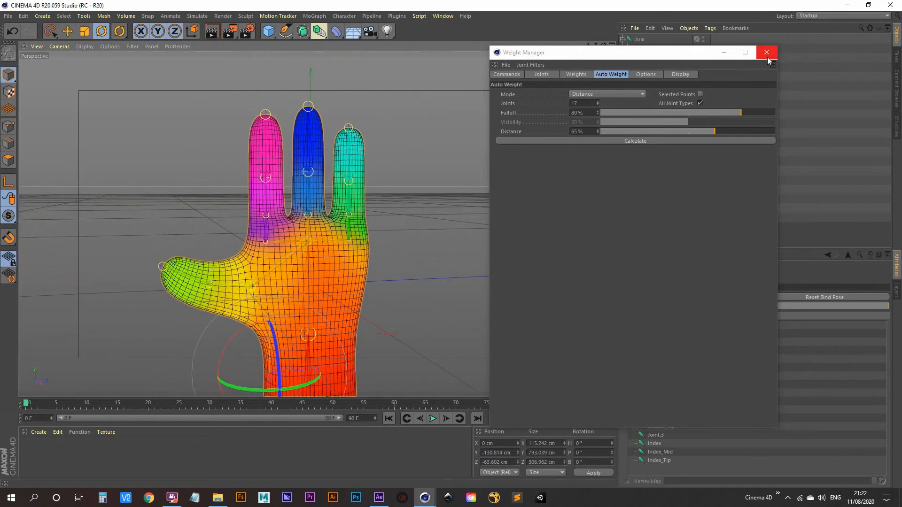
{"action": "left_click", "coordinate": [767, 52]}
{"action": "left_click", "coordinate": [658, 226]}
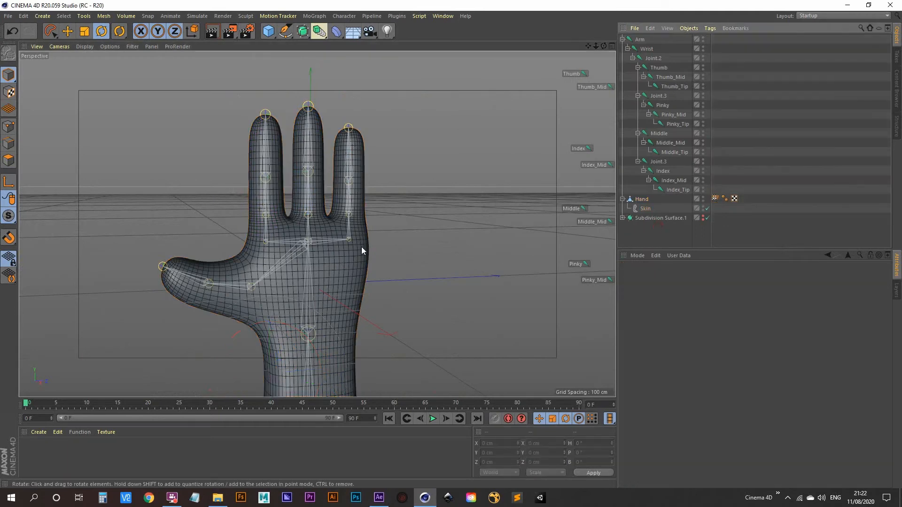
- Try rotating the Thumb joint to test how the mesh deforms at the thumb's base
{"action": "scroll", "coordinate": [277, 320], "scroll_direction": "up", "scroll_amount": 5}
{"action": "middle_click_drag", "start_coordinate": [282, 282], "coordinate": [285, 291], "text": "alt"}
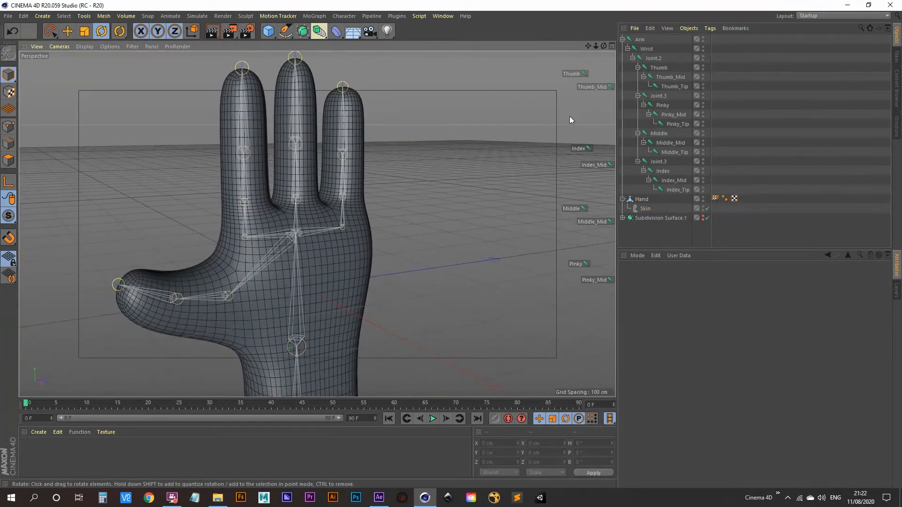
{"action": "left_click", "coordinate": [574, 73]}
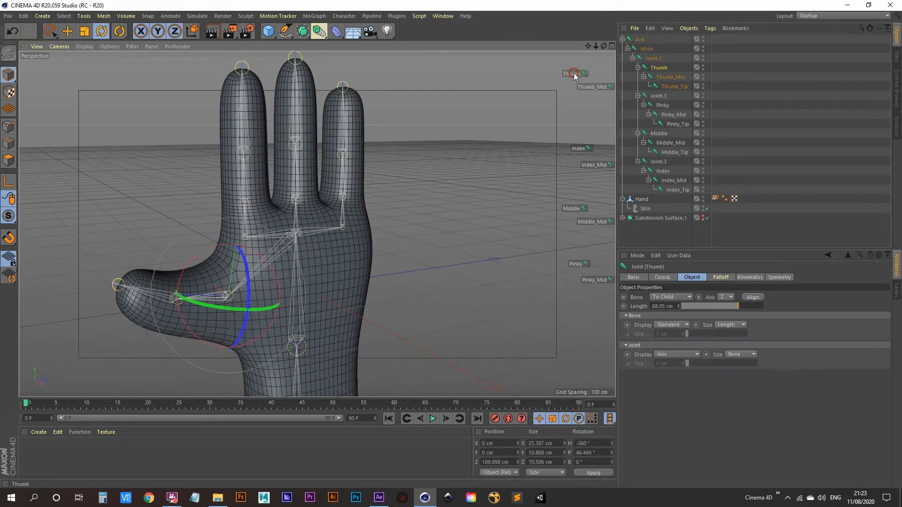
{"action": "scroll", "coordinate": [264, 314], "scroll_direction": "up", "scroll_amount": 3}
{"action": "left_click_drag", "start_coordinate": [210, 297], "coordinate": [231, 298]}
{"action": "scroll", "coordinate": [395, 266], "scroll_direction": "down", "scroll_amount": 5}
{"action": "left_click_drag", "start_coordinate": [323, 315], "coordinate": [291, 311], "text": "alt"}
- Try bending the Thumb_Mid joint to a rotation of about H 33°, P 34°, B -10°
{"action": "left_click", "coordinate": [587, 89]}
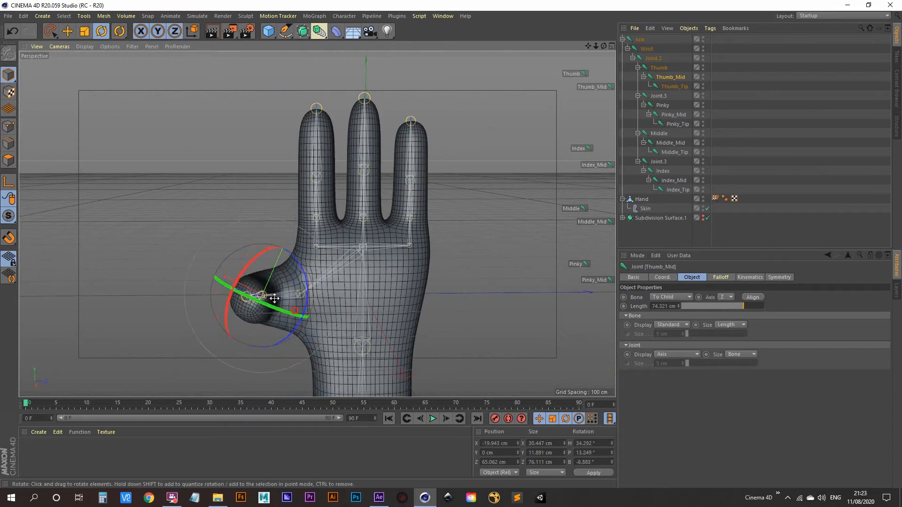
{"action": "left_click_drag", "start_coordinate": [249, 265], "coordinate": [261, 254]}
{"action": "mouse_move", "coordinate": [329, 324]}
{"action": "left_mouse_down", "text": "alt"}
{"action": "mouse_move", "coordinate": [364, 337]}
{"action": "mouse_move", "coordinate": [384, 323]}
{"action": "mouse_move", "coordinate": [335, 320]}
{"action": "left_mouse_up", "text": "alt"}
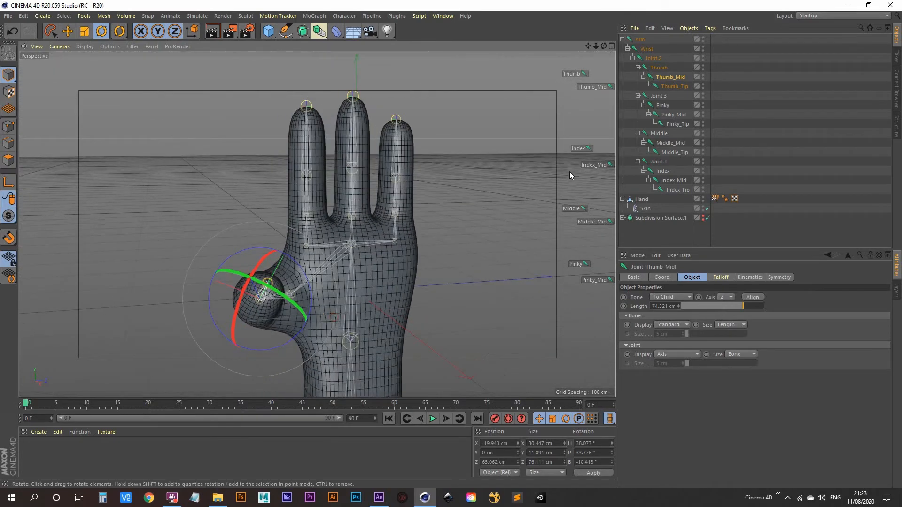
- Try curling the index finger by rotating the Index joint's heading to about 214° and Index_Mid's to about 68°
{"action": "left_click", "coordinate": [594, 164]}
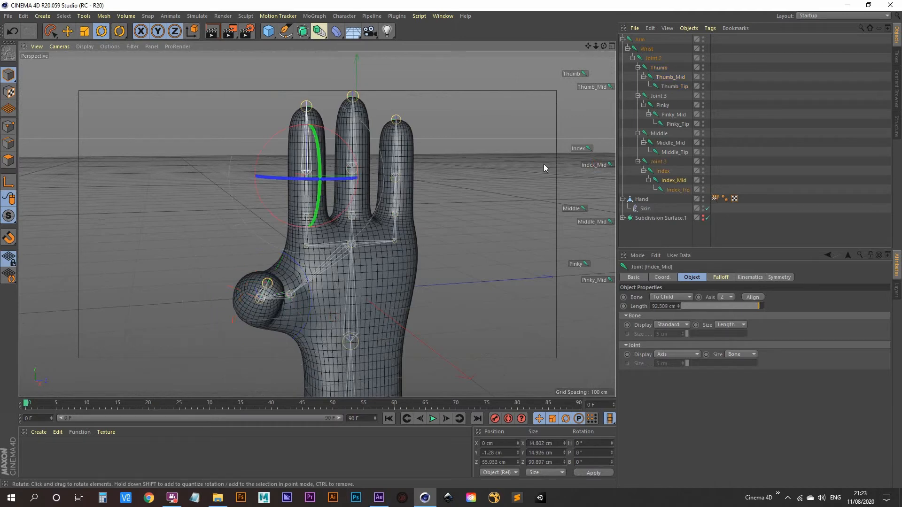
{"action": "left_click", "coordinate": [583, 151]}
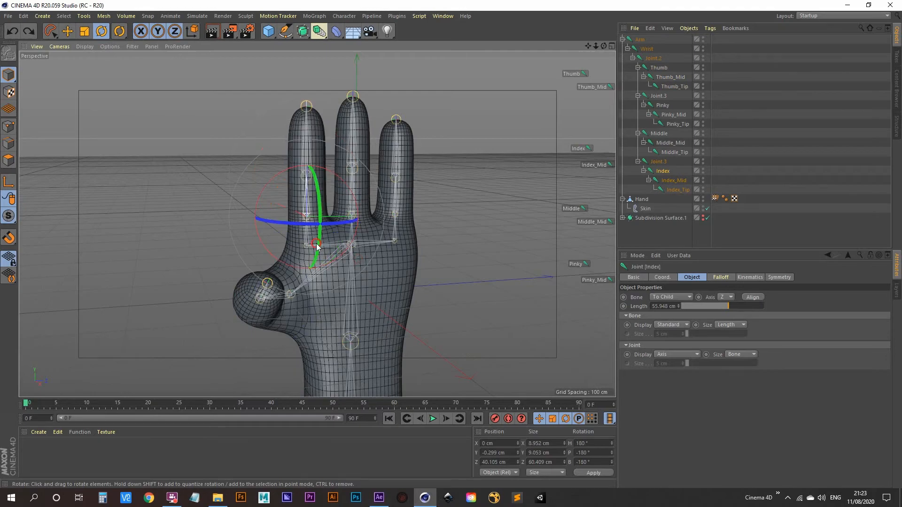
{"action": "left_click_drag", "start_coordinate": [316, 244], "coordinate": [350, 247], "text": "alt"}
{"action": "left_click_drag", "start_coordinate": [326, 200], "coordinate": [334, 231]}
{"action": "right_click_drag", "start_coordinate": [302, 225], "coordinate": [356, 148], "text": "alt"}
{"action": "left_click_drag", "start_coordinate": [324, 224], "coordinate": [287, 211], "text": "alt"}
{"action": "right_click_drag", "start_coordinate": [286, 211], "coordinate": [296, 247], "text": "alt"}
{"action": "middle_click_drag", "start_coordinate": [296, 247], "coordinate": [302, 251], "text": "alt"}
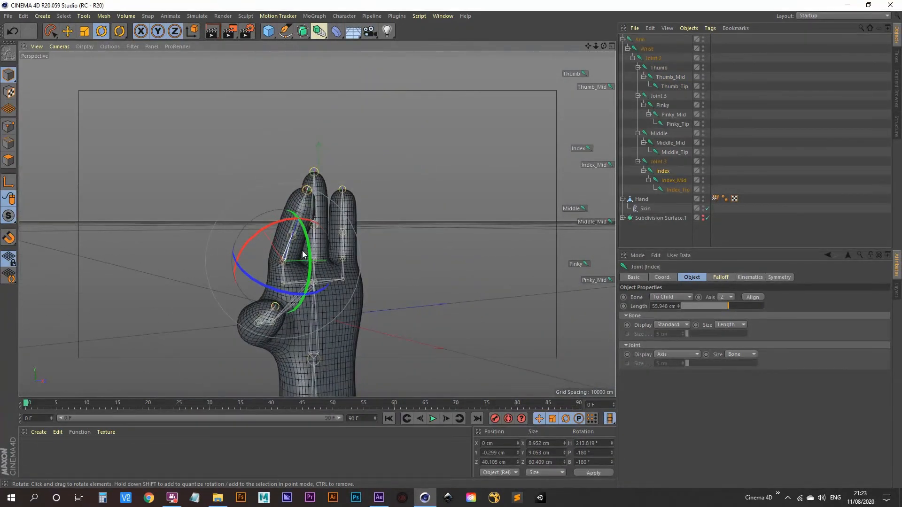
{"action": "left_click", "coordinate": [592, 165]}
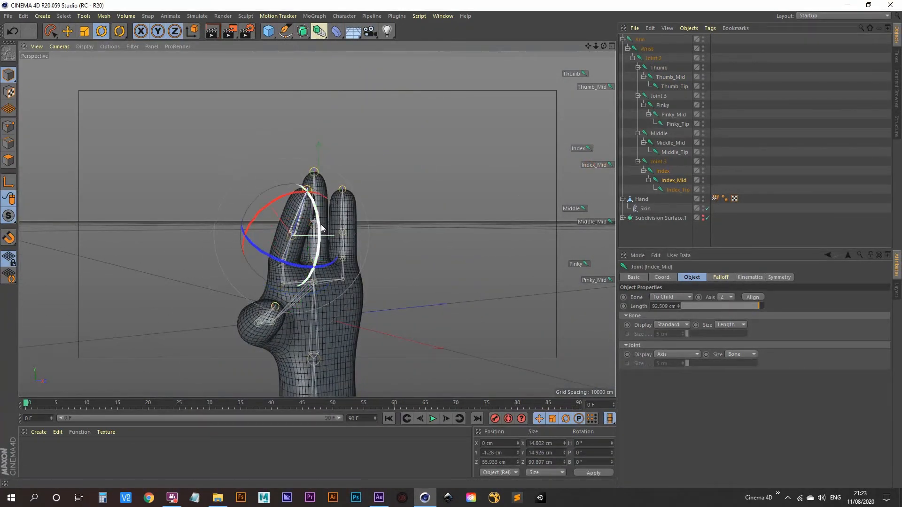
{"action": "left_click_drag", "start_coordinate": [322, 229], "coordinate": [315, 300]}
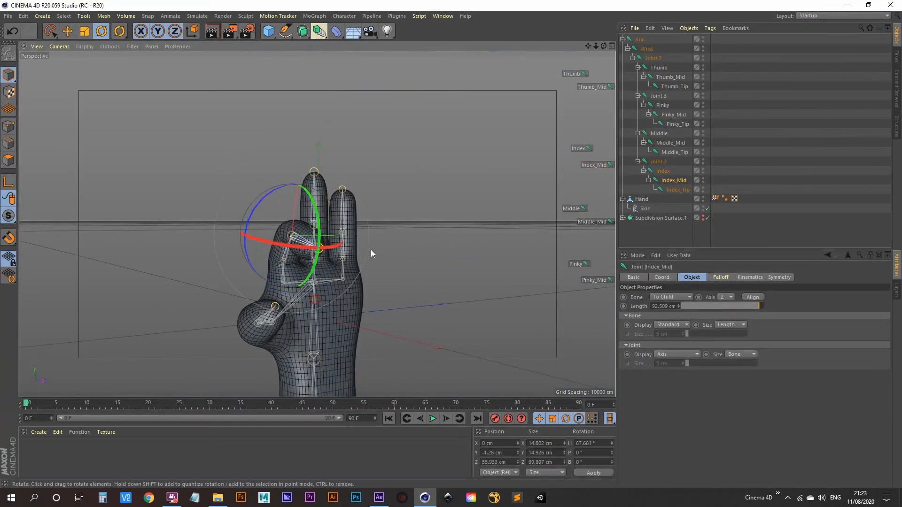
- Try rotating the Pinky joint, and undo that rotation
{"action": "left_click", "coordinate": [578, 264]}
{"action": "left_click_drag", "start_coordinate": [380, 270], "coordinate": [286, 260], "text": "alt"}
{"action": "left_click_drag", "start_coordinate": [362, 238], "coordinate": [349, 267]}
{"action": "key", "text": "ctrl+z"}
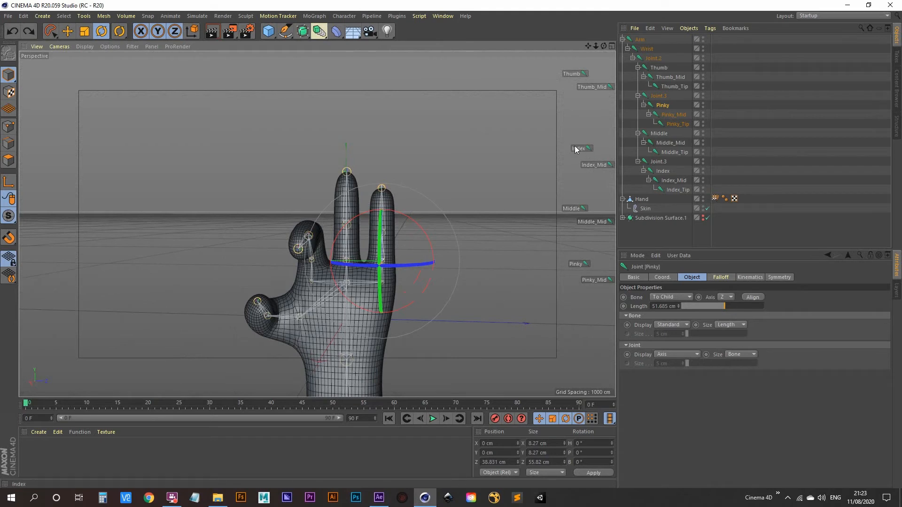
- Try curling the middle finger by rotating the Middle joint slightly and the Middle_Mid joint's heading to about -66°
{"action": "left_click", "coordinate": [573, 208]}
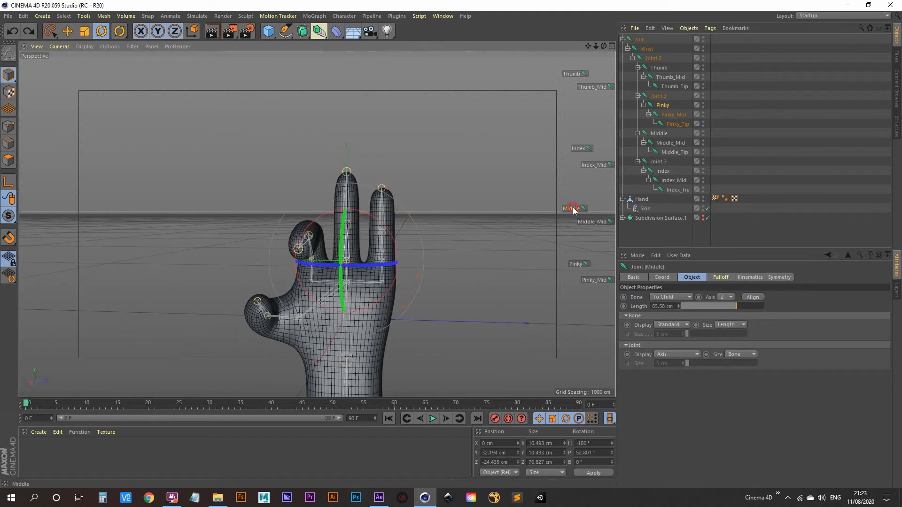
{"action": "left_click", "coordinate": [343, 223]}
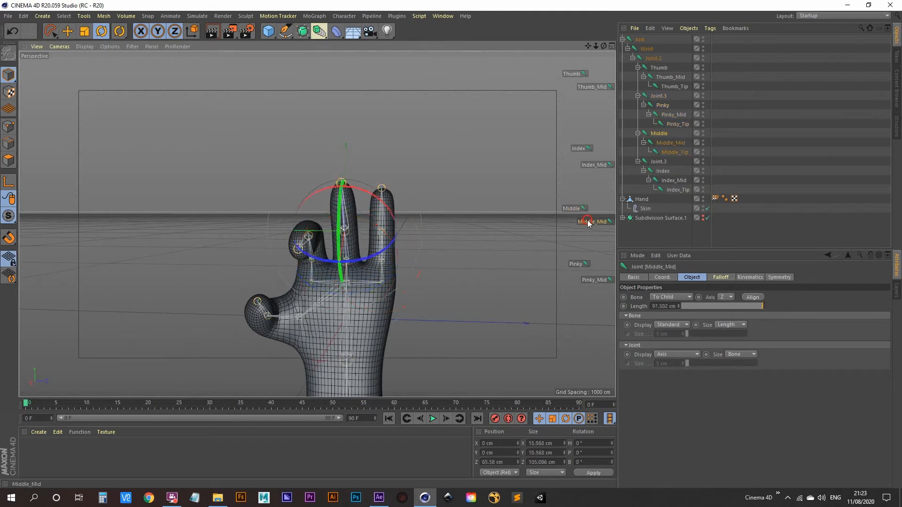
{"action": "left_click_drag", "start_coordinate": [342, 217], "coordinate": [344, 292]}
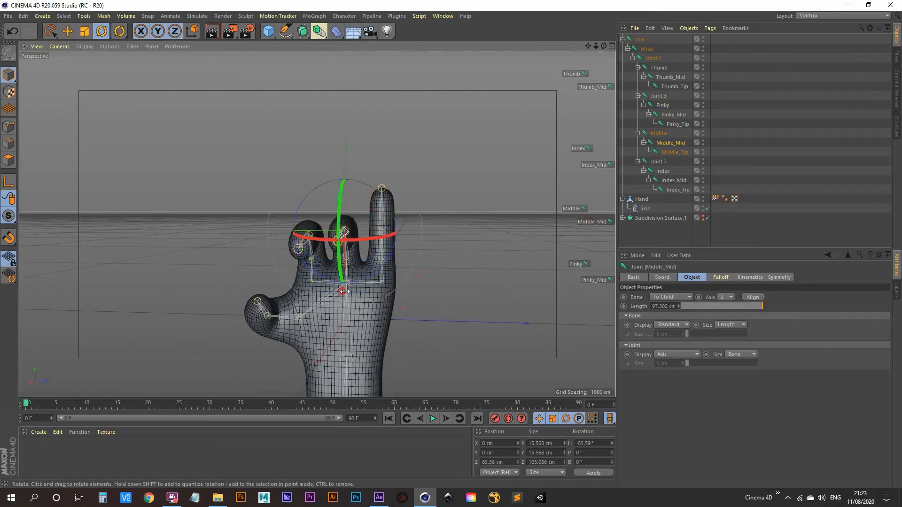
- Examine the mesh deformation of the bent thumb, index and middle fingers from several sides
{"action": "left_click_drag", "start_coordinate": [399, 292], "coordinate": [300, 287], "text": "alt"}
{"action": "right_click_drag", "start_coordinate": [316, 224], "coordinate": [404, 213], "text": "alt"}
{"action": "mouse_move", "coordinate": [375, 289]}
{"action": "left_mouse_down", "text": "alt"}
{"action": "mouse_move", "coordinate": [405, 313]}
{"action": "mouse_move", "coordinate": [478, 289]}
{"action": "mouse_move", "coordinate": [387, 291]}
{"action": "mouse_move", "coordinate": [377, 306]}
{"action": "left_mouse_up", "text": "alt"}
{"action": "right_click_drag", "start_coordinate": [387, 310], "coordinate": [359, 328], "text": "alt"}
{"action": "middle_click_drag", "start_coordinate": [360, 329], "coordinate": [323, 251], "text": "alt"}
{"action": "right_click_drag", "start_coordinate": [350, 241], "coordinate": [321, 272], "text": "alt"}
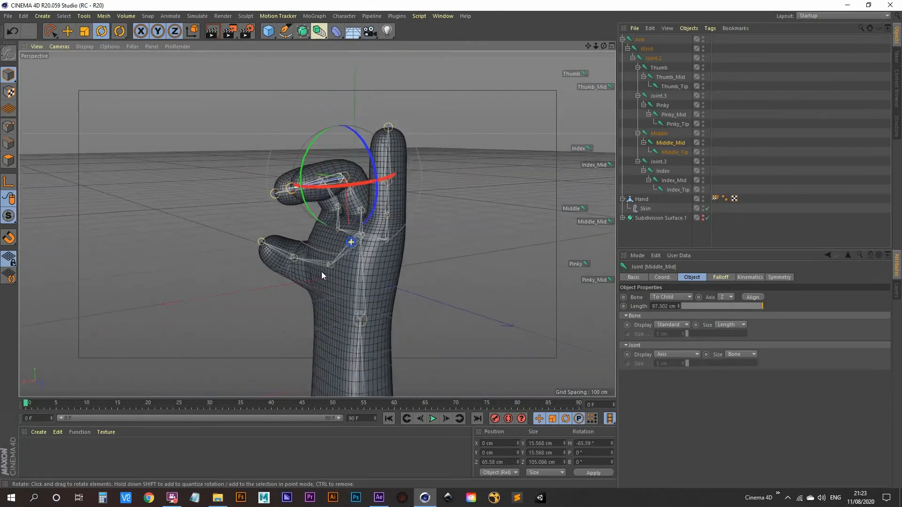
{"action": "left_click_drag", "start_coordinate": [321, 272], "coordinate": [309, 256], "text": "alt"}
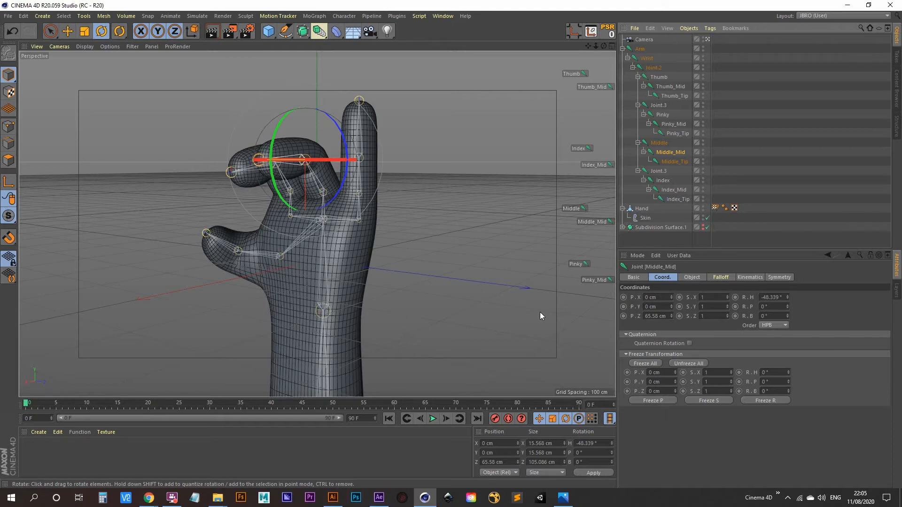
- Undo all the test rotations of the middle finger, index finger and thumb joints to restore the hand's original pose
{"action": "key", "text": "ctrl+z"}
{"action": "key", "text": "ctrl+z"}
{"action": "key", "text": "ctrl+z"}
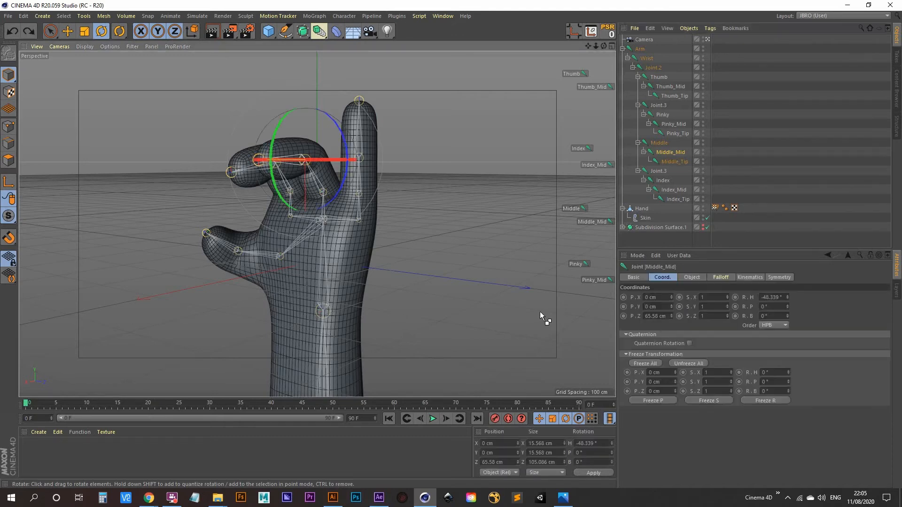
{"action": "key", "text": "ctrl+z"}
{"action": "key", "text": "ctrl+z"}
{"action": "key", "text": "ctrl+z"}
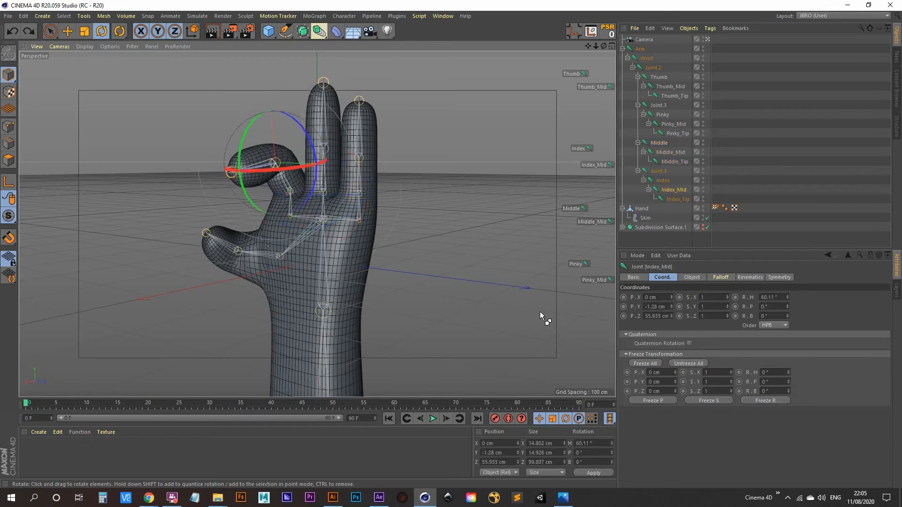
{"action": "key", "text": "ctrl+z"}
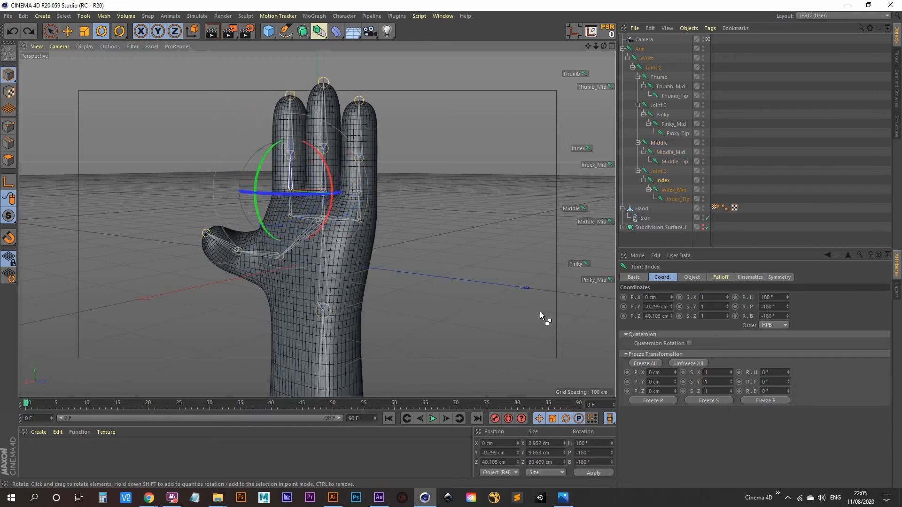
{"action": "key", "text": "ctrl+z"}
{"action": "key", "text": "ctrl+z"}
{"action": "key", "text": "ctrl+z"}
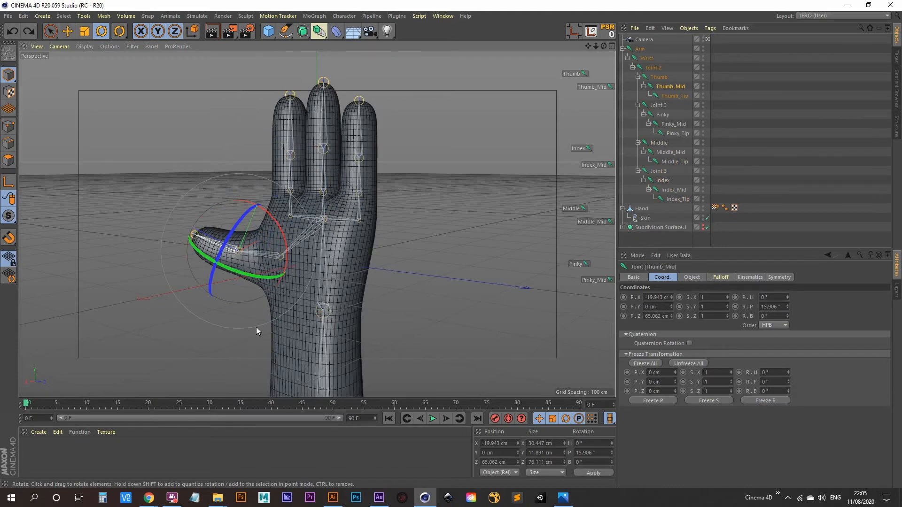
{"action": "left_click_drag", "start_coordinate": [256, 327], "coordinate": [296, 276], "text": "alt"}
{"action": "key", "text": "ctrl+z"}
{"action": "key", "text": "ctrl+z"}
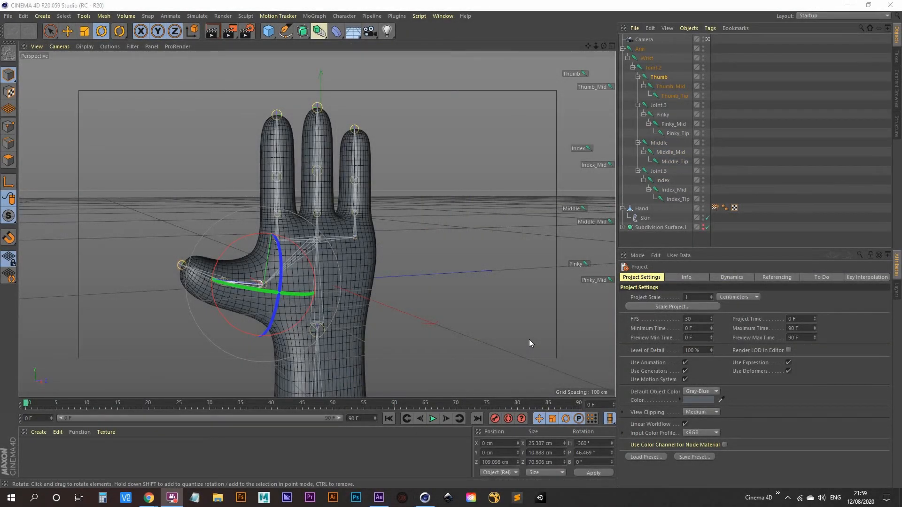
- Open the Timeline's Dope Sheet and dock it beside the perspective view
{"action": "left_click", "coordinate": [481, 8]}
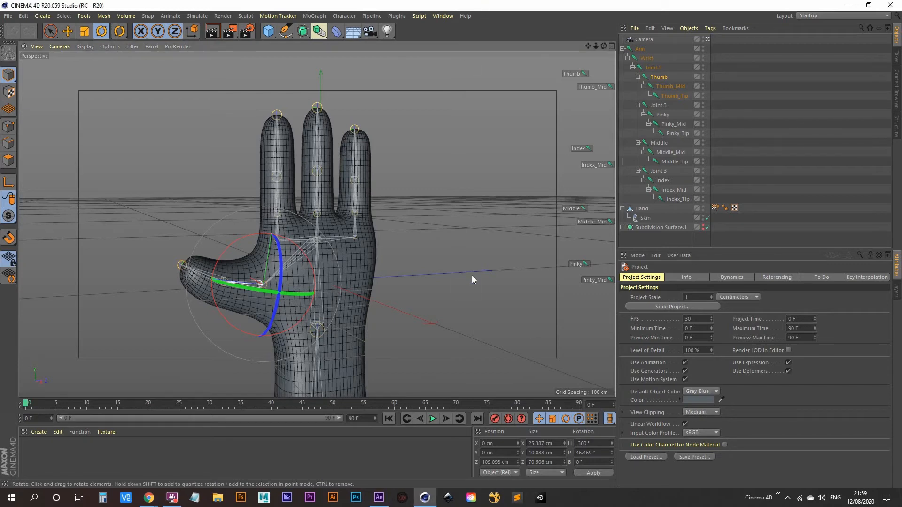
{"action": "key", "text": "shift+F3"}
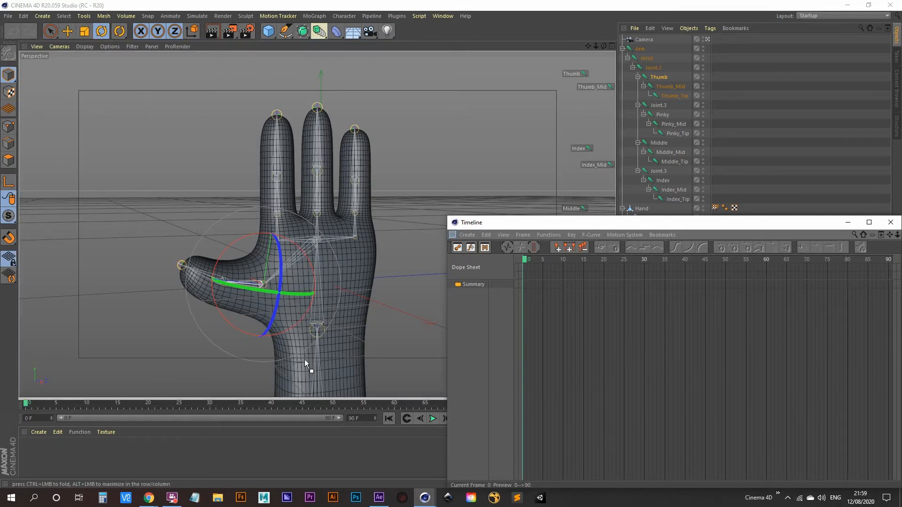
{"action": "left_click", "coordinate": [20, 162]}
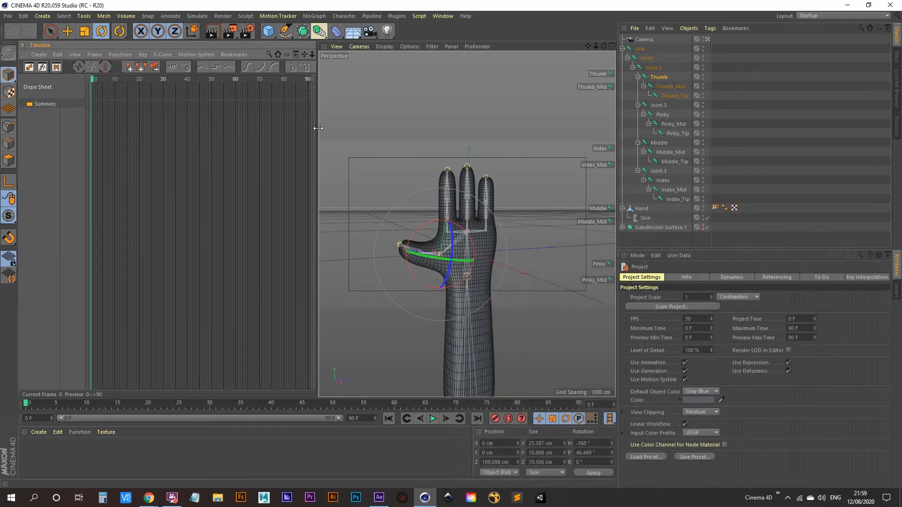
- Widen the docked Timeline and extend the animation's end frame and preview range to 150 F
{"action": "left_click_drag", "start_coordinate": [318, 128], "coordinate": [336, 128]}
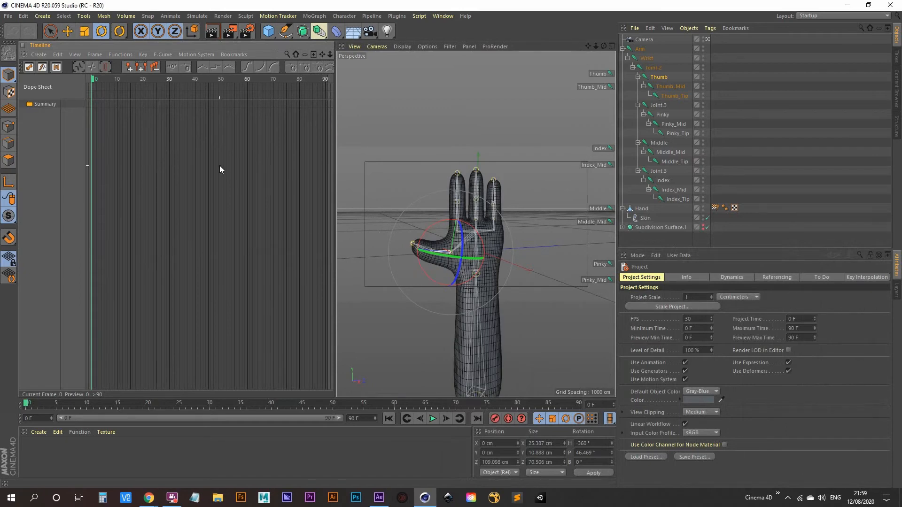
{"action": "left_click", "coordinate": [365, 418]}
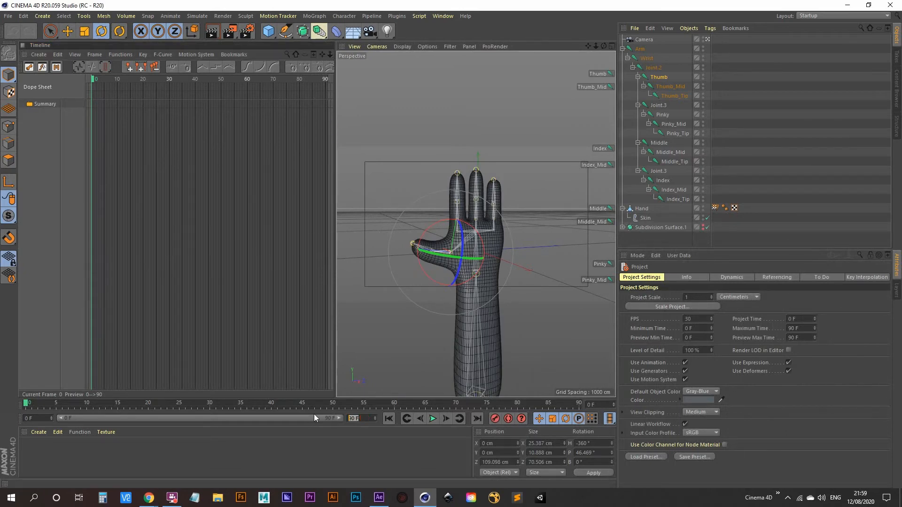
{"action": "type", "text": "150"}
{"action": "key", "text": "Return"}
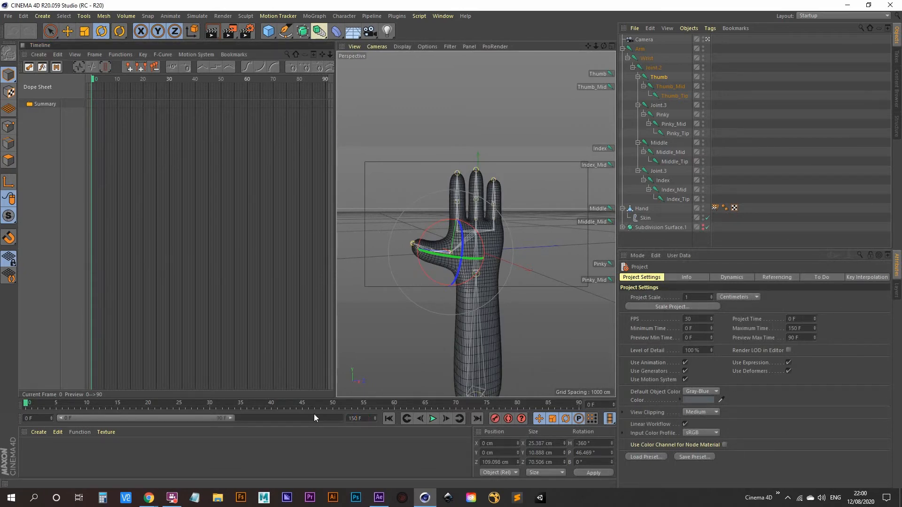
{"action": "left_click_drag", "start_coordinate": [230, 417], "coordinate": [348, 419]}
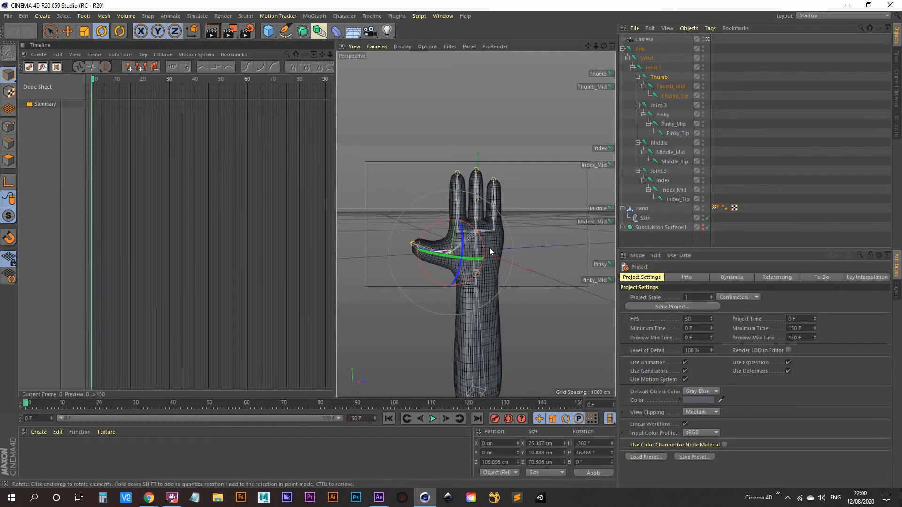
- Record a rotation-only keyframe for the Pinky joint in its straight pose at frame 0
{"action": "scroll", "coordinate": [492, 251], "scroll_direction": "up", "scroll_amount": 5}
{"action": "mouse_move", "coordinate": [503, 244]}
{"action": "left_mouse_down", "text": "alt"}
{"action": "mouse_move", "coordinate": [532, 238]}
{"action": "mouse_move", "coordinate": [474, 249]}
{"action": "mouse_move", "coordinate": [498, 219]}
{"action": "mouse_move", "coordinate": [467, 263]}
{"action": "mouse_move", "coordinate": [467, 240]}
{"action": "mouse_move", "coordinate": [483, 255]}
{"action": "mouse_move", "coordinate": [512, 236]}
{"action": "mouse_move", "coordinate": [491, 255]}
{"action": "left_mouse_up", "text": "alt"}
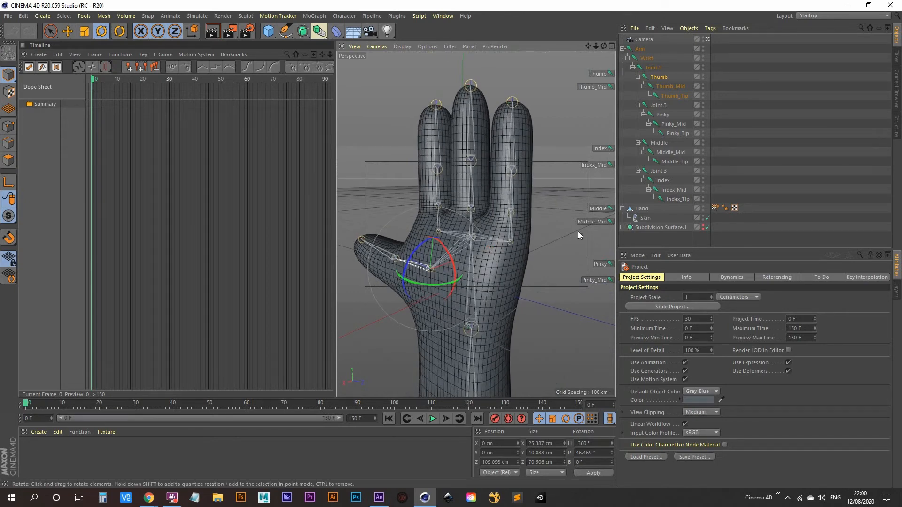
{"action": "left_click", "coordinate": [602, 266]}
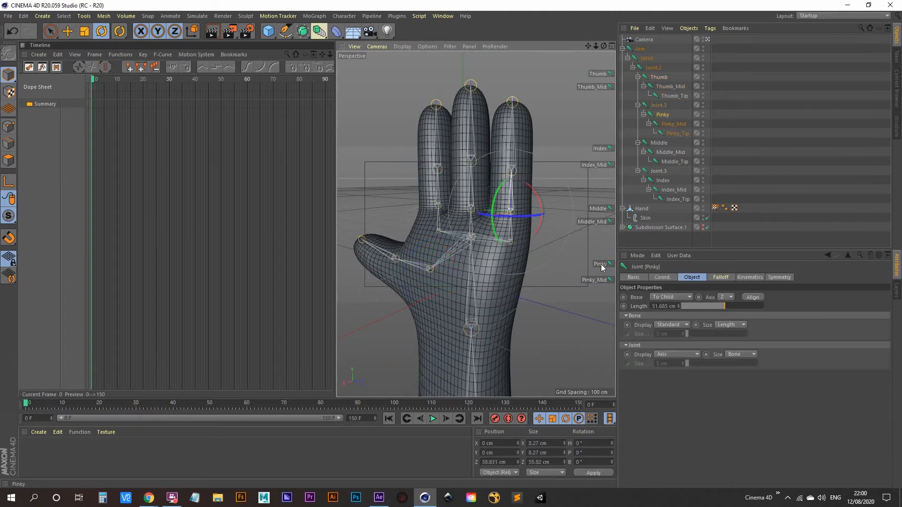
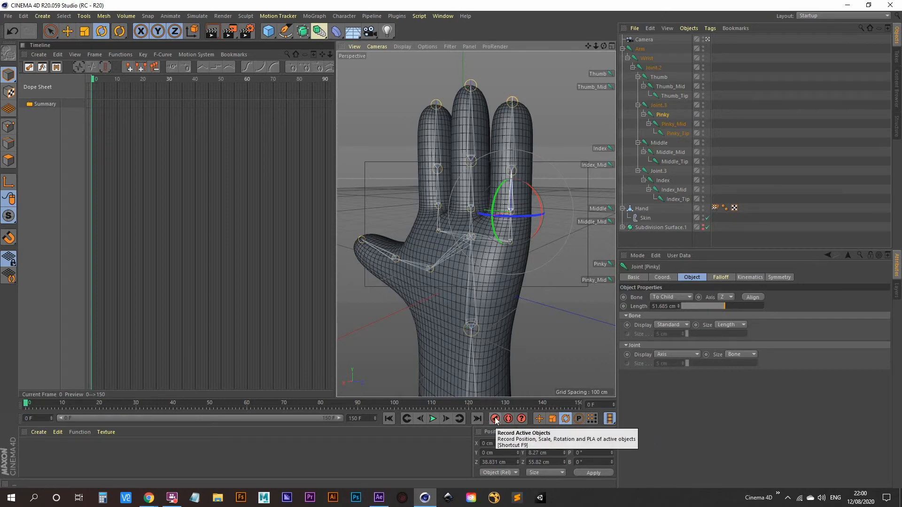
{"action": "left_click", "coordinate": [667, 277]}
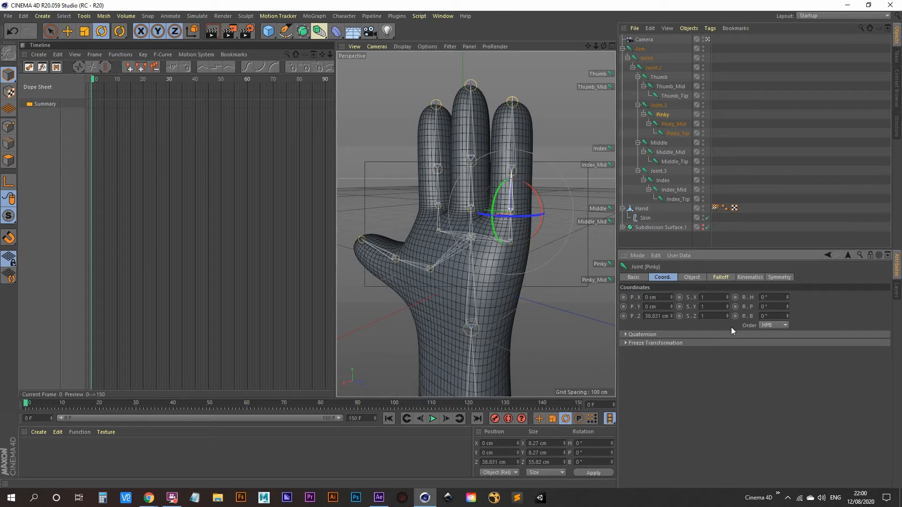
{"action": "left_click", "coordinate": [497, 420]}
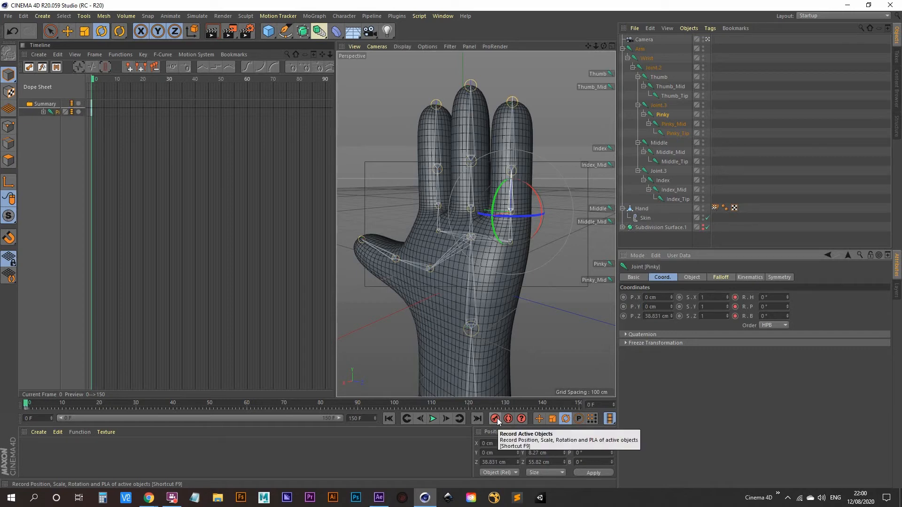
- At frame 10, bend the Pinky joint forward to a heading of about -45° and record a rotation keyframe
{"action": "left_click", "coordinate": [600, 404]}
{"action": "type", "text": "10"}
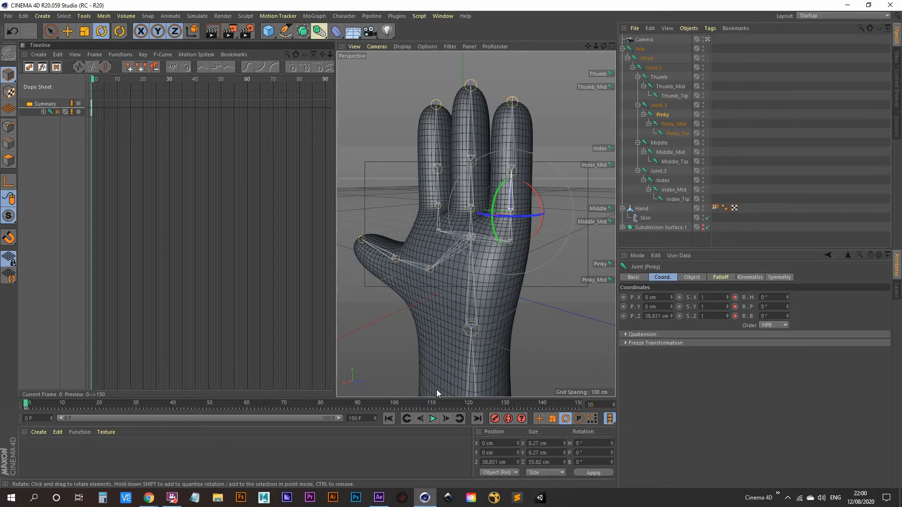
{"action": "key", "text": "Return"}
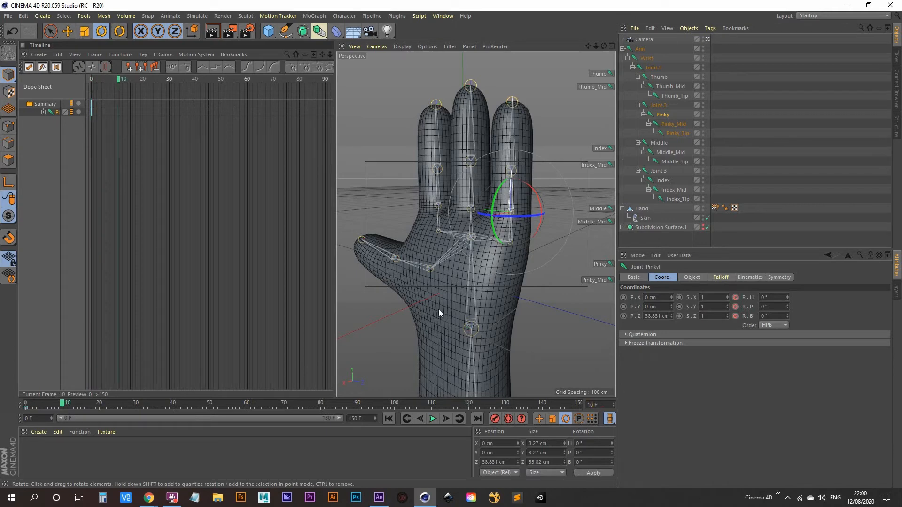
{"action": "left_click_drag", "start_coordinate": [458, 272], "coordinate": [498, 227], "text": "alt"}
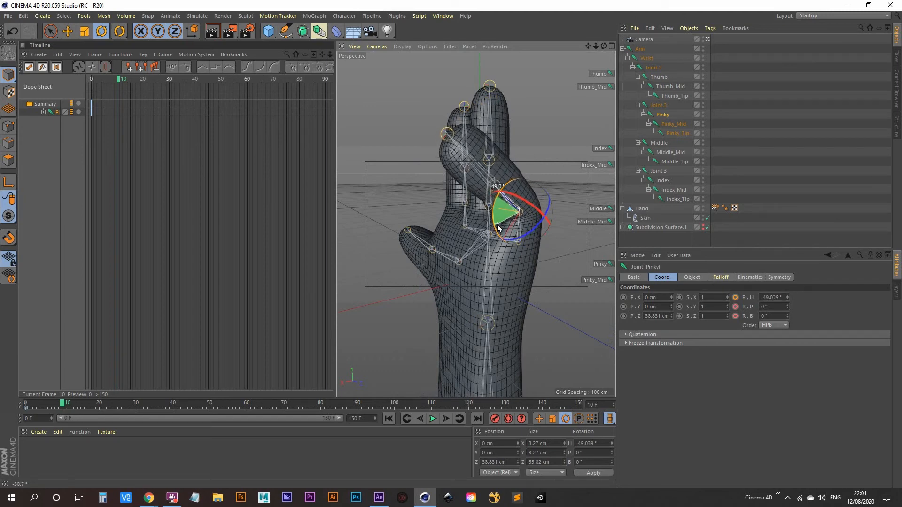
{"action": "left_click_drag", "start_coordinate": [498, 221], "coordinate": [488, 260], "text": "alt"}
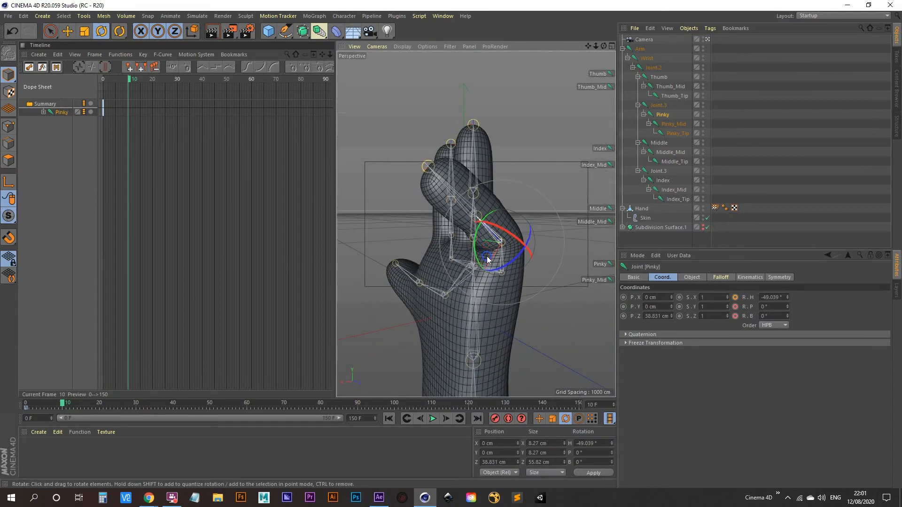
{"action": "mouse_move", "coordinate": [487, 259]}
{"action": "right_mouse_down", "text": "alt"}
{"action": "mouse_move", "coordinate": [515, 231]}
{"action": "mouse_move", "coordinate": [484, 272]}
{"action": "right_mouse_up", "text": "alt"}
{"action": "mouse_move", "coordinate": [484, 273]}
{"action": "left_mouse_down", "text": "alt"}
{"action": "mouse_move", "coordinate": [469, 290]}
{"action": "mouse_move", "coordinate": [469, 269]}
{"action": "left_mouse_up", "text": "alt"}
{"action": "middle_click_drag", "start_coordinate": [494, 256], "coordinate": [491, 270], "text": "alt"}
{"action": "mouse_move", "coordinate": [491, 270]}
{"action": "left_mouse_down", "text": "alt"}
{"action": "mouse_move", "coordinate": [491, 280]}
{"action": "mouse_move", "coordinate": [497, 238]}
{"action": "mouse_move", "coordinate": [492, 261]}
{"action": "left_mouse_up", "text": "alt"}
{"action": "middle_click_drag", "start_coordinate": [497, 267], "coordinate": [498, 263], "text": "alt"}
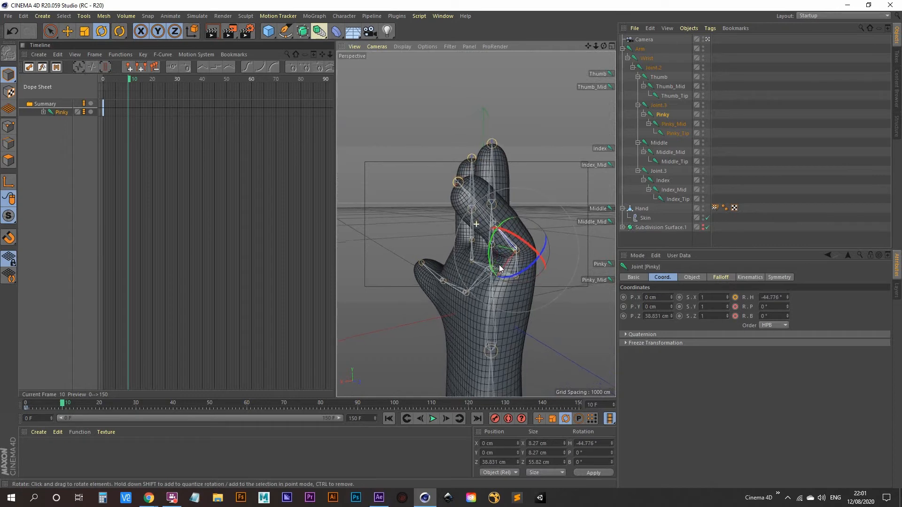
{"action": "left_click", "coordinate": [495, 420]}
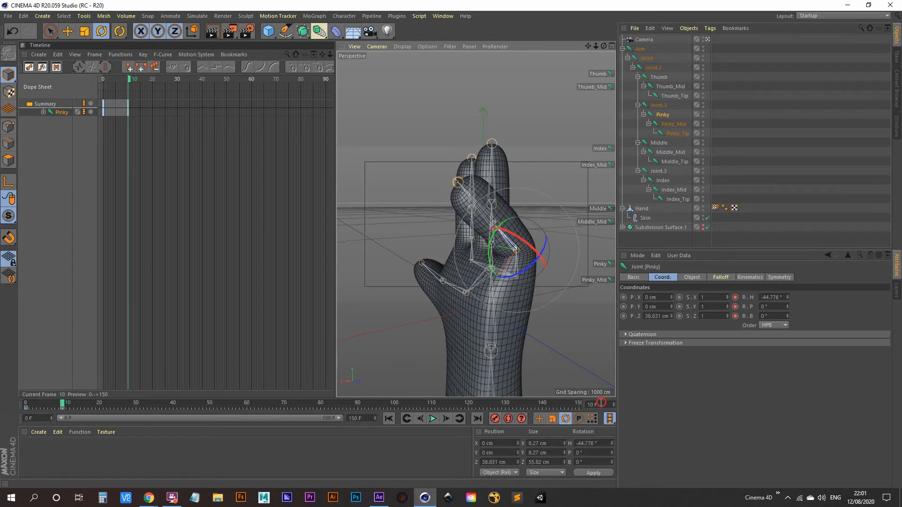
- Record a rotation keyframe for the unbent Pinky_Mid joint at frame 5
{"action": "type", "text": "5"}
{"action": "key", "text": "Return"}
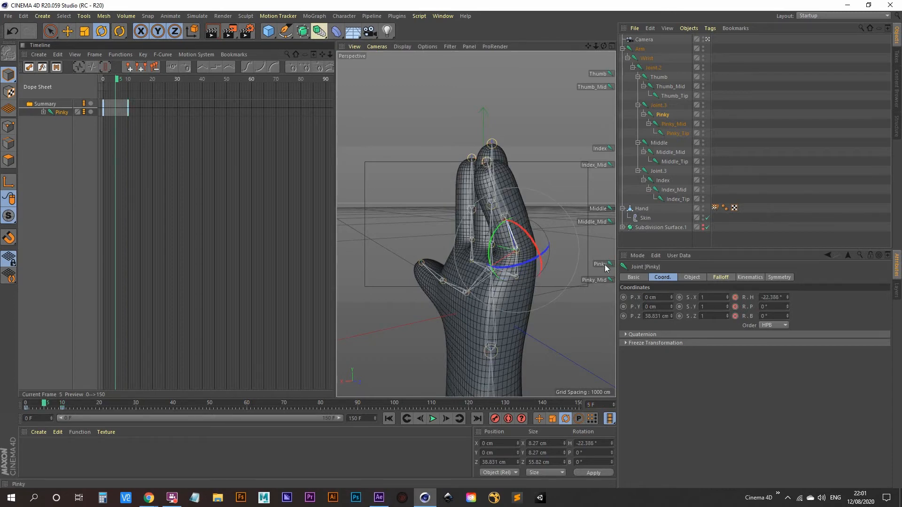
{"action": "left_click", "coordinate": [596, 280]}
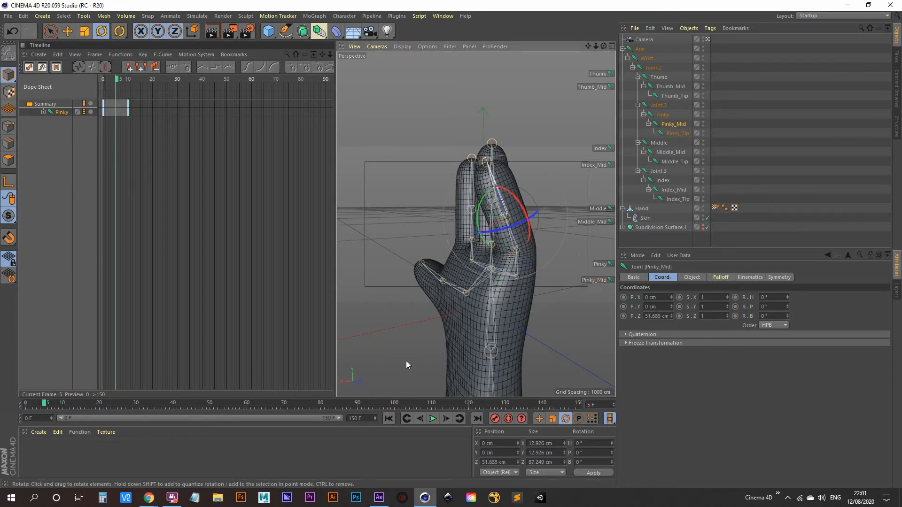
{"action": "left_click", "coordinate": [494, 418]}
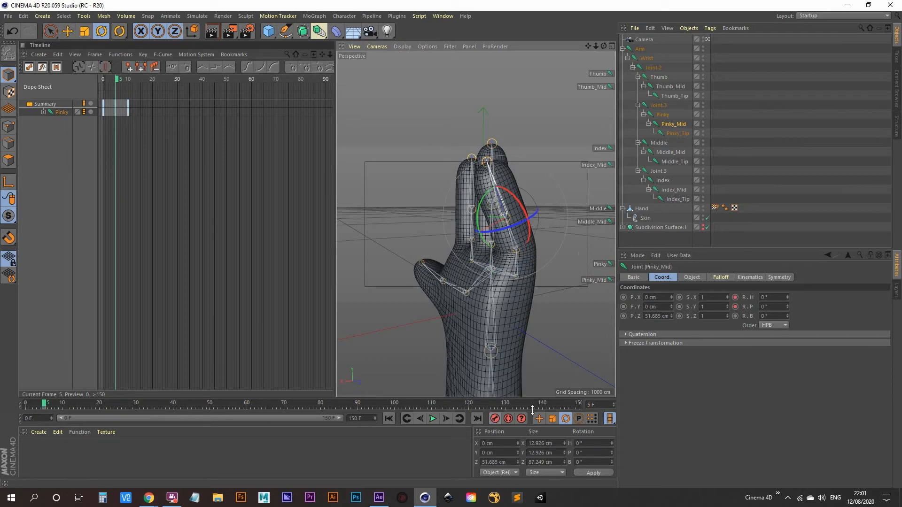
- At frame 15, curl the Pinky_Mid joint to a heading of about -75° and record a rotation keyframe
{"action": "left_click", "coordinate": [601, 404]}
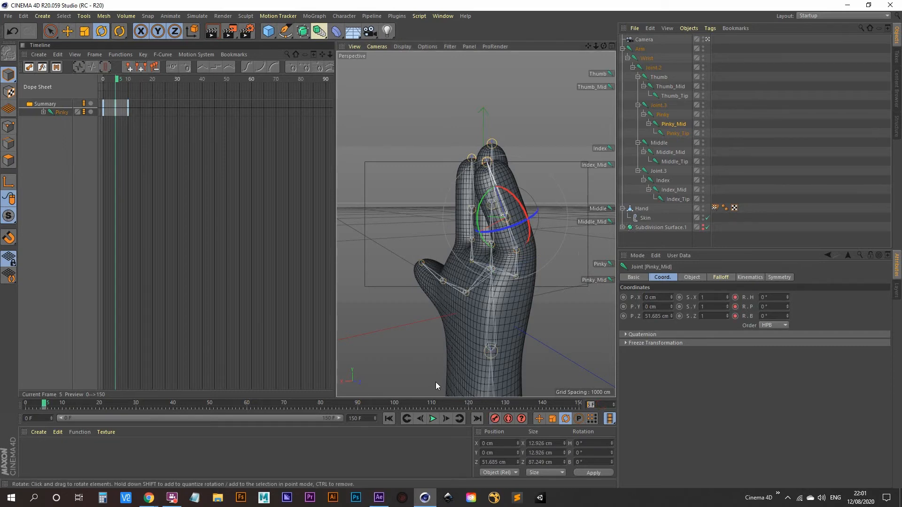
{"action": "type", "text": "15"}
{"action": "key", "text": "Return"}
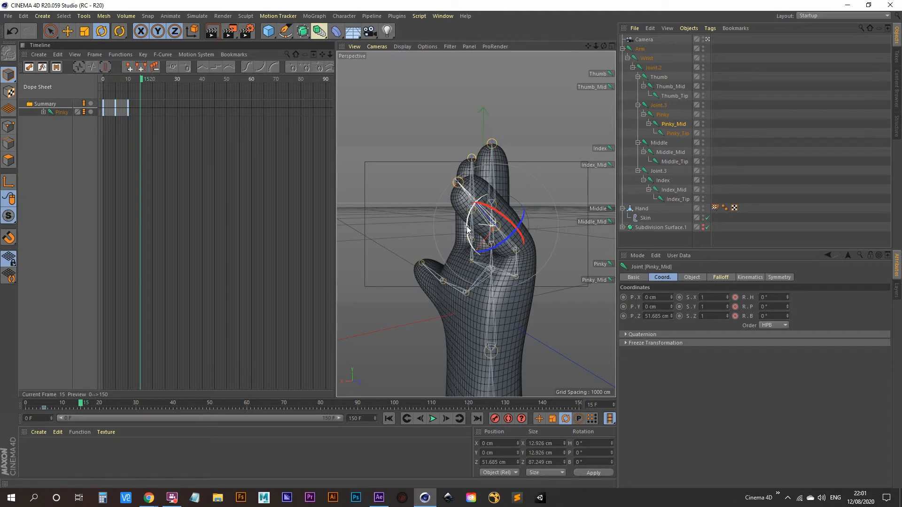
{"action": "left_click_drag", "start_coordinate": [467, 229], "coordinate": [487, 262]}
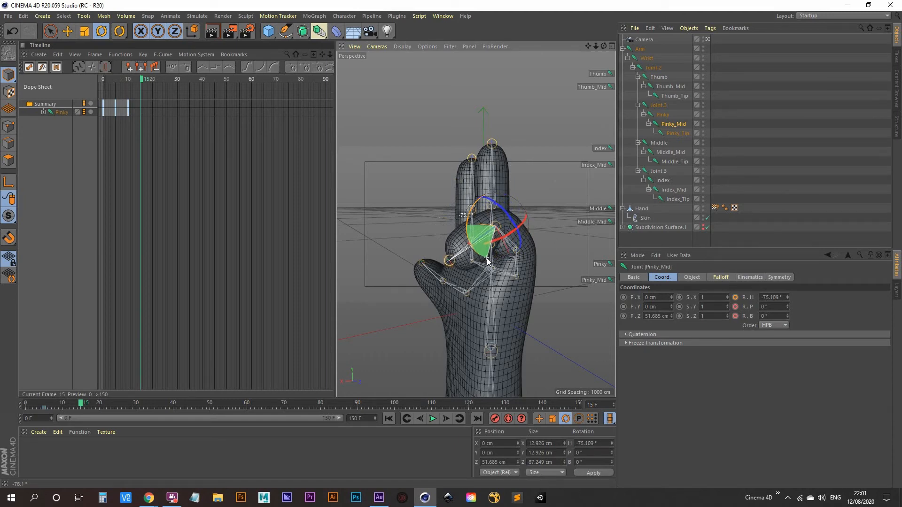
{"action": "scroll", "coordinate": [487, 254], "scroll_direction": "up", "scroll_amount": 8}
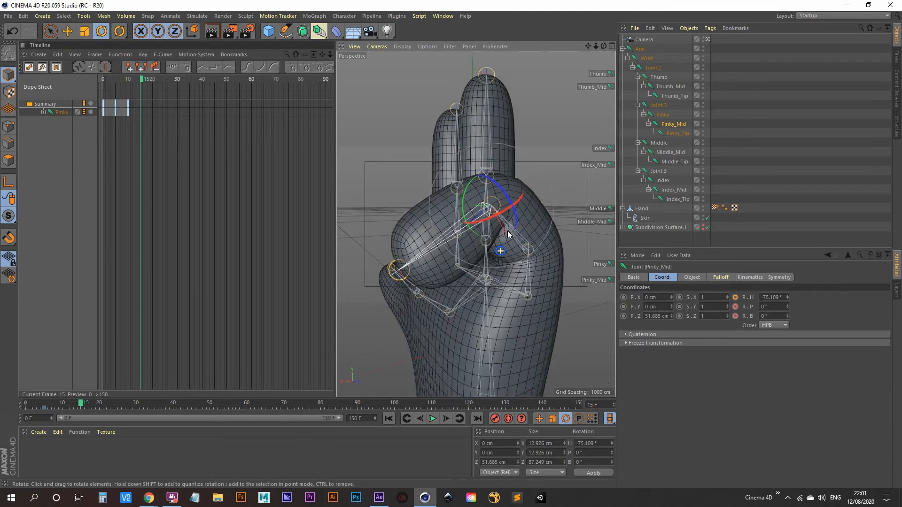
{"action": "mouse_move", "coordinate": [489, 214]}
{"action": "left_mouse_down", "text": "alt"}
{"action": "mouse_move", "coordinate": [466, 199]}
{"action": "mouse_move", "coordinate": [477, 252]}
{"action": "mouse_move", "coordinate": [446, 272]}
{"action": "mouse_move", "coordinate": [475, 329]}
{"action": "left_mouse_up", "text": "alt"}
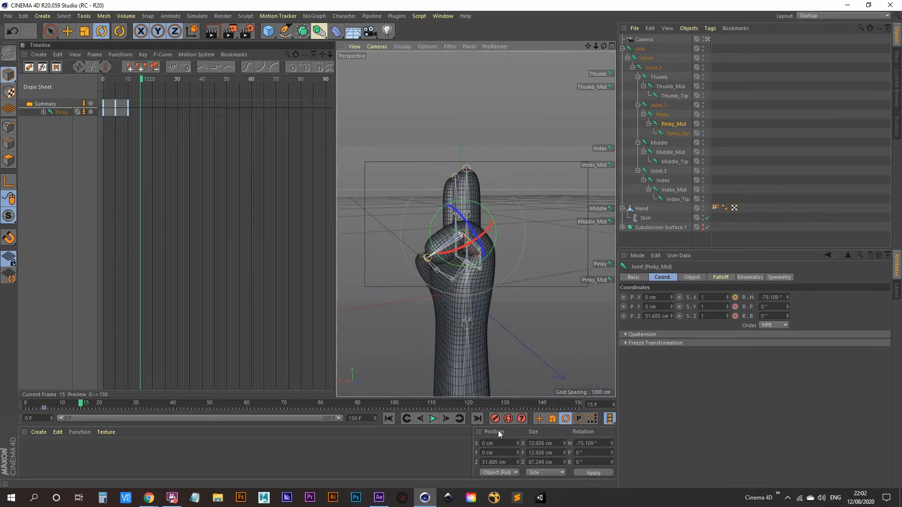
{"action": "left_click", "coordinate": [495, 419]}
- Play the pinky curl animation from the start several times and examine the finger's motion up close
{"action": "left_click", "coordinate": [388, 418]}
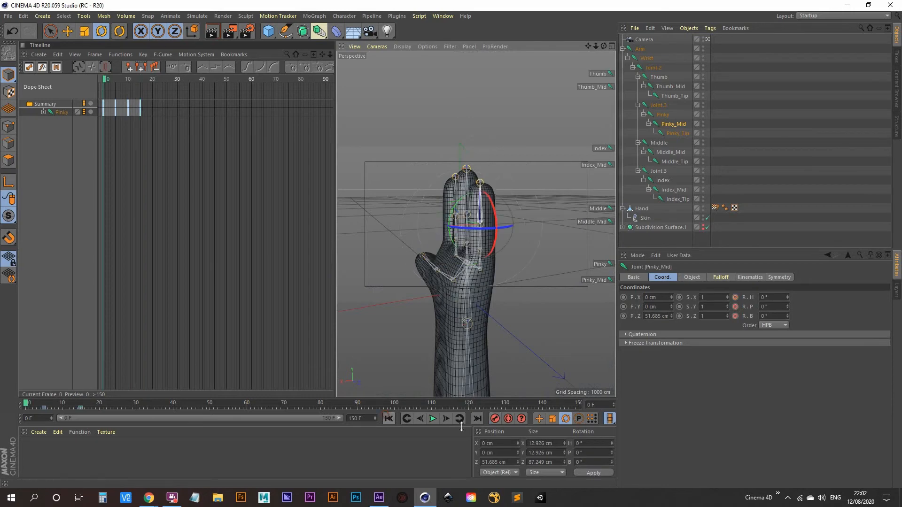
{"action": "left_click", "coordinate": [433, 419]}
{"action": "left_click", "coordinate": [433, 418]}
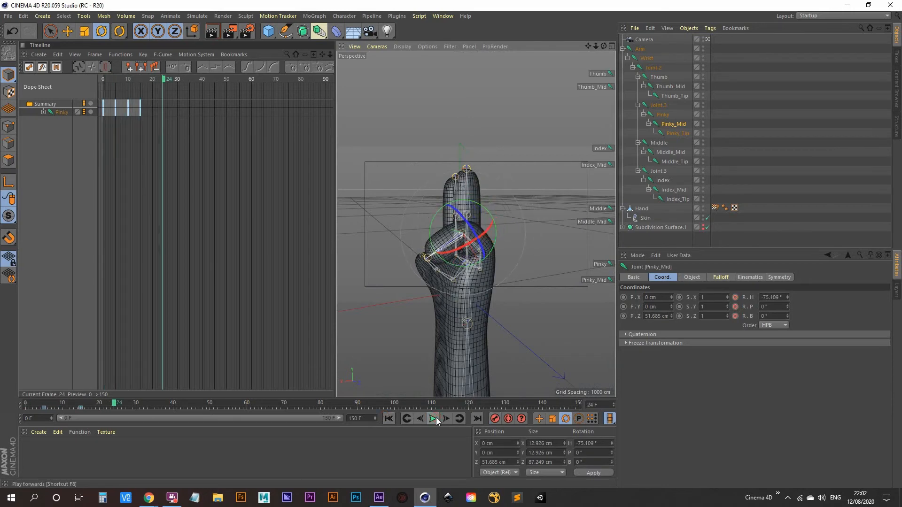
{"action": "left_click", "coordinate": [390, 418]}
{"action": "left_click", "coordinate": [433, 418]}
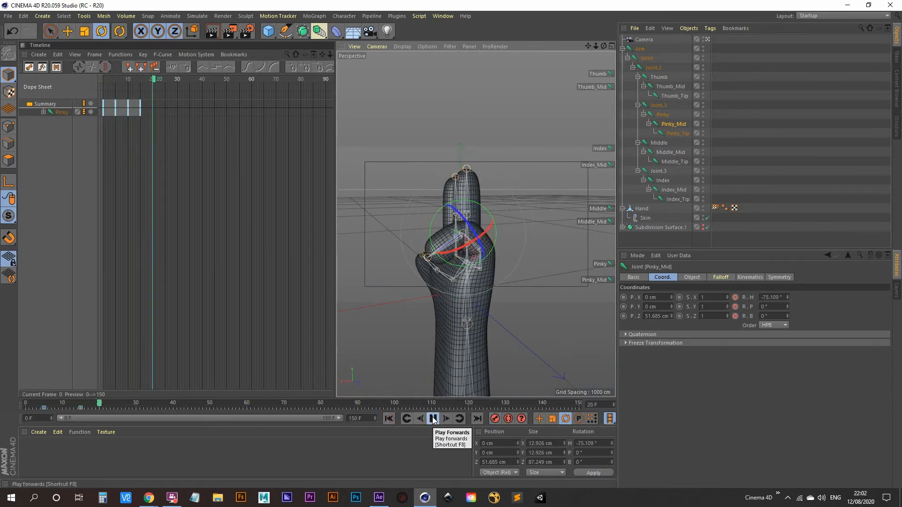
{"action": "left_click", "coordinate": [432, 419]}
{"action": "scroll", "coordinate": [468, 252], "scroll_direction": "up", "scroll_amount": 5}
{"action": "mouse_move", "coordinate": [467, 274]}
{"action": "left_mouse_down", "text": "alt"}
{"action": "mouse_move", "coordinate": [475, 268]}
{"action": "mouse_move", "coordinate": [463, 293]}
{"action": "mouse_move", "coordinate": [532, 269]}
{"action": "mouse_move", "coordinate": [498, 274]}
{"action": "mouse_move", "coordinate": [438, 326]}
{"action": "left_mouse_up", "text": "alt"}
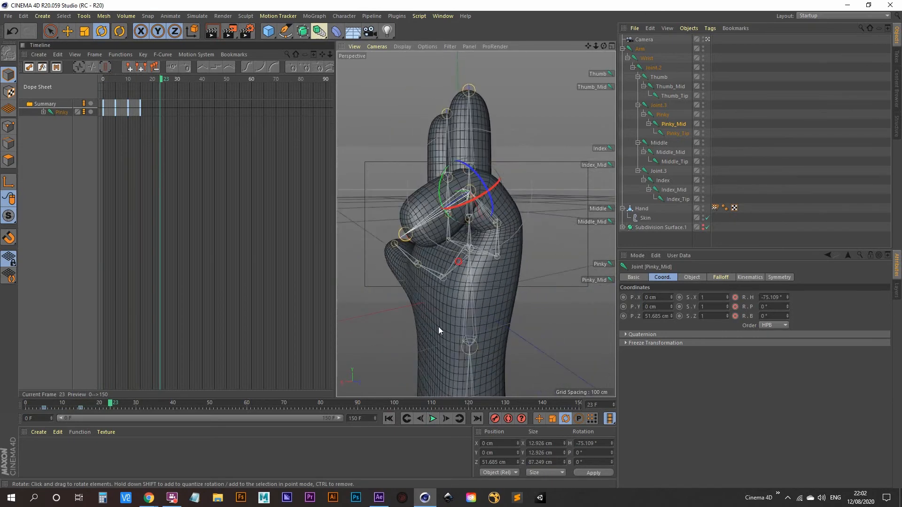
{"action": "left_click", "coordinate": [388, 418]}
{"action": "left_click", "coordinate": [433, 419]}
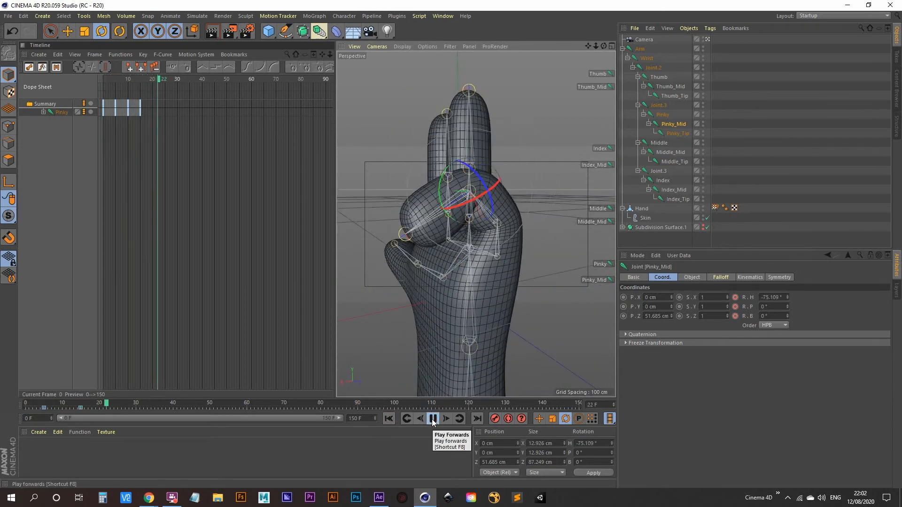
{"action": "left_click", "coordinate": [433, 419]}
- At frame 25, set the Pinky joint's heading back to 0° and record a rotation keyframe
{"action": "left_click_drag", "start_coordinate": [116, 405], "coordinate": [80, 417]}
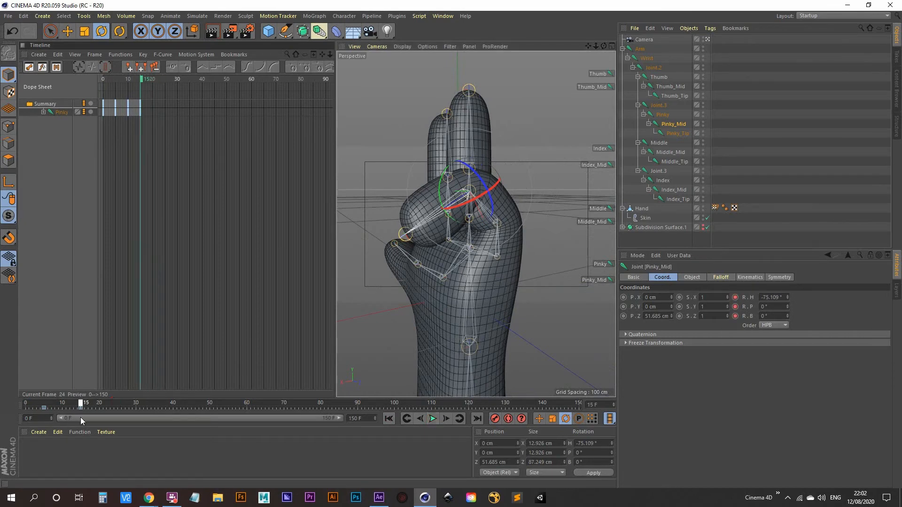
{"action": "left_click", "coordinate": [604, 404]}
{"action": "type", "text": "25"}
{"action": "key", "text": "Return"}
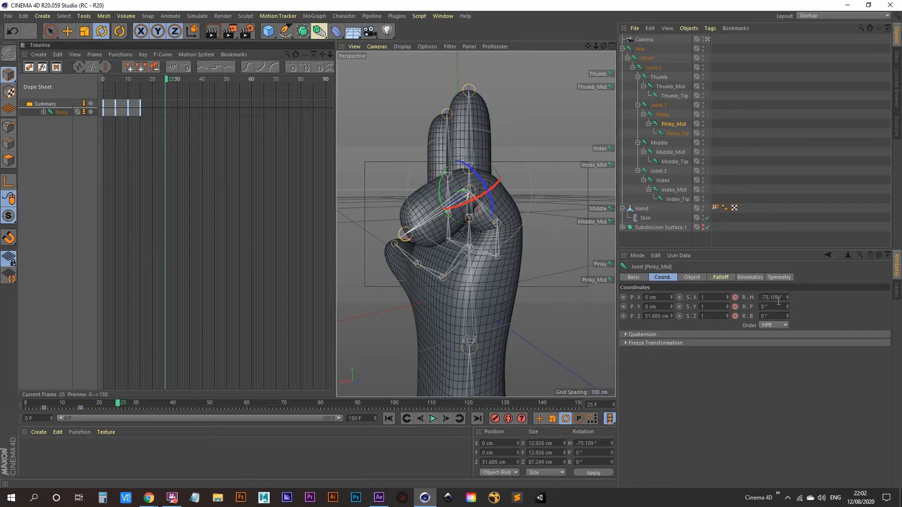
{"action": "left_click", "coordinate": [601, 264]}
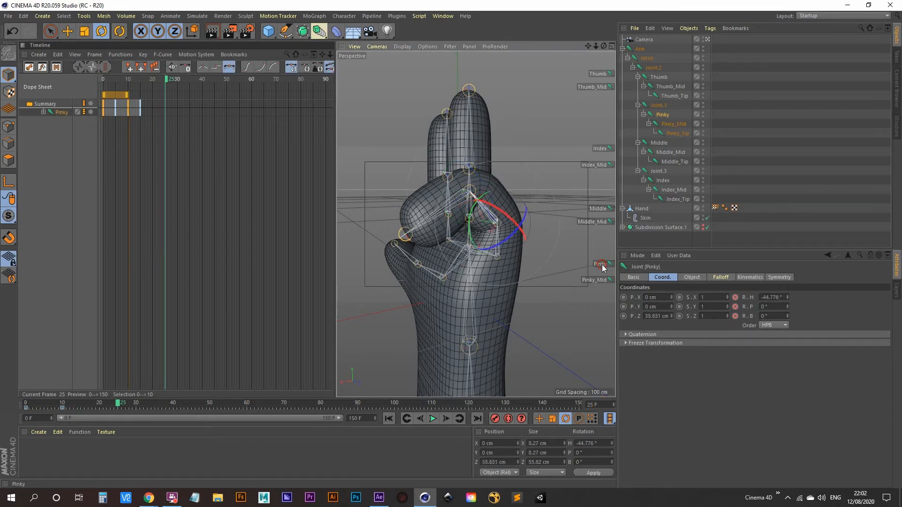
{"action": "double_click", "coordinate": [773, 297]}
{"action": "type", "text": "0"}
{"action": "key", "text": "Return"}
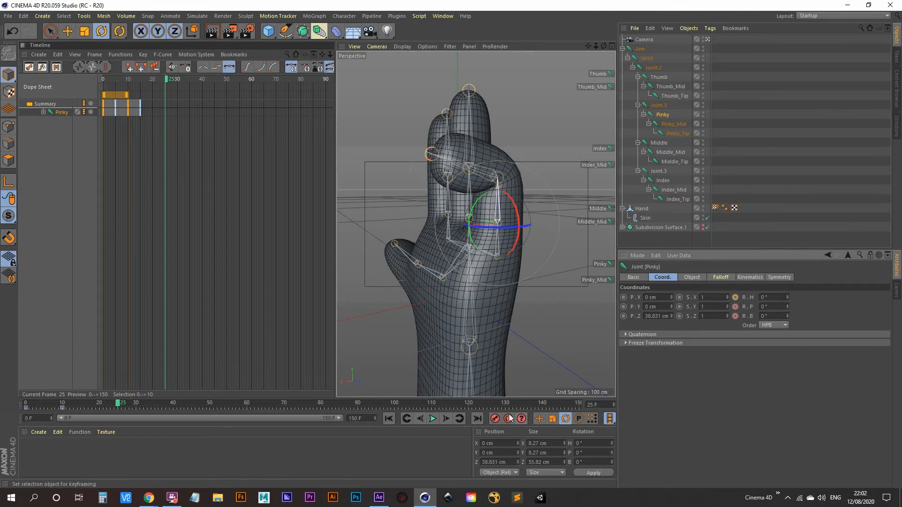
{"action": "left_click", "coordinate": [496, 419]}
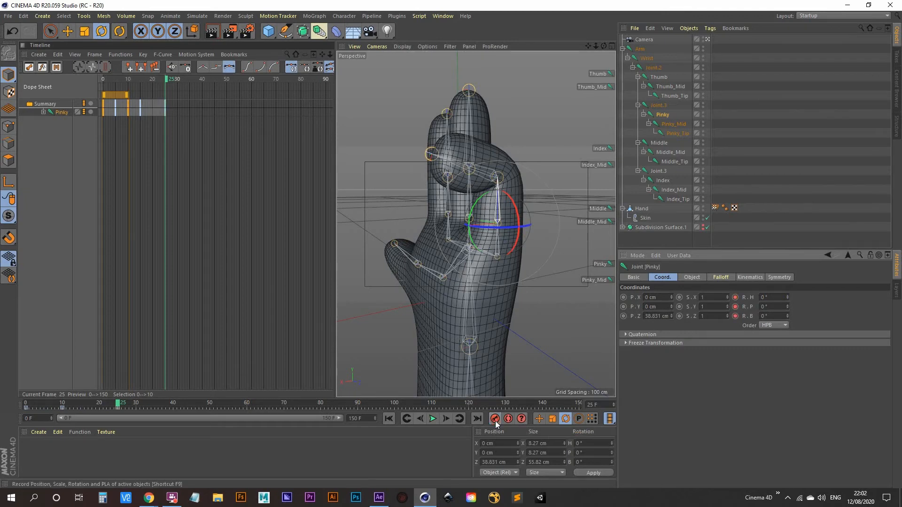
- Record a rotation keyframe for the curled Pinky_Mid joint at frame 20
{"action": "left_click_drag", "start_coordinate": [118, 407], "coordinate": [98, 413]}
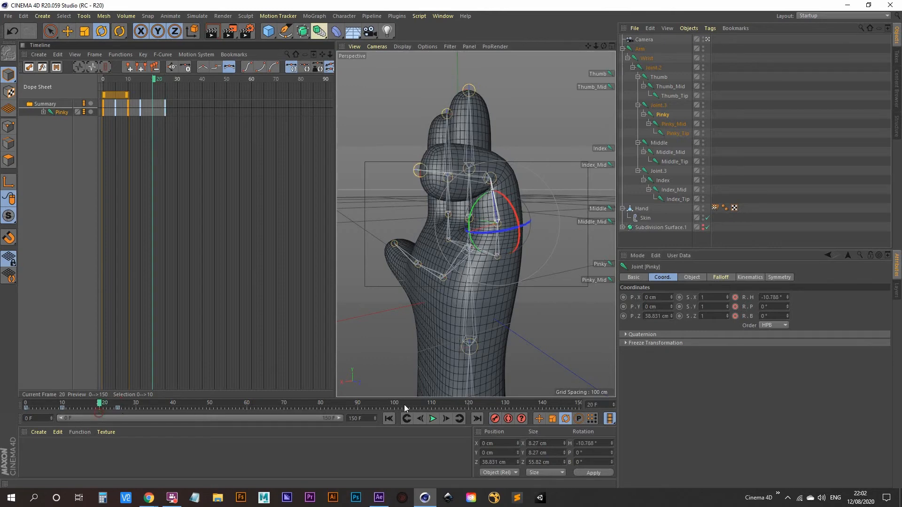
{"action": "left_click", "coordinate": [600, 280]}
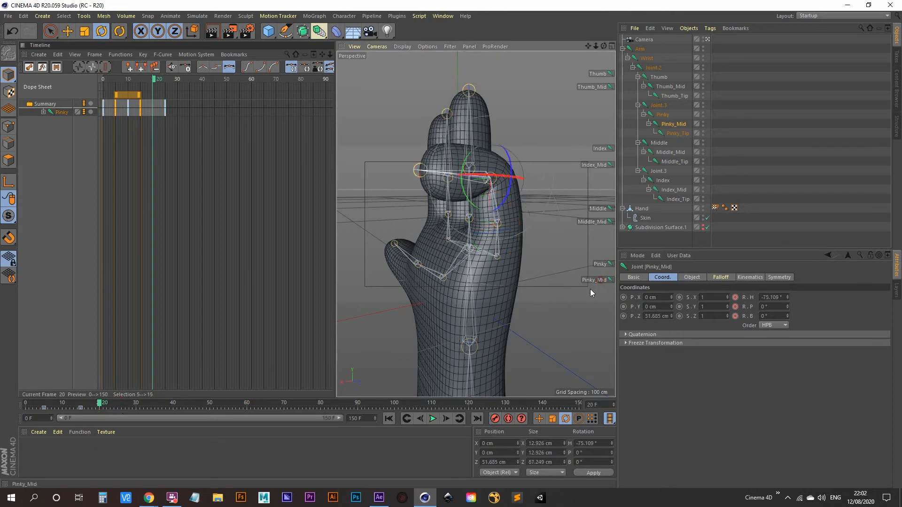
{"action": "left_click", "coordinate": [495, 419]}
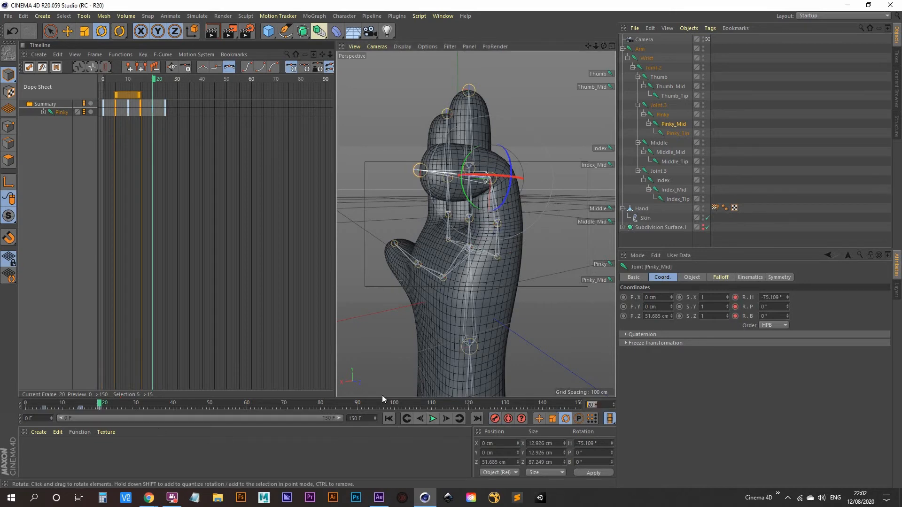
- At frame 25, set the Pinky_Mid joint's heading back to 0° and record a rotation keyframe
{"action": "key", "text": "ctrl+g"}
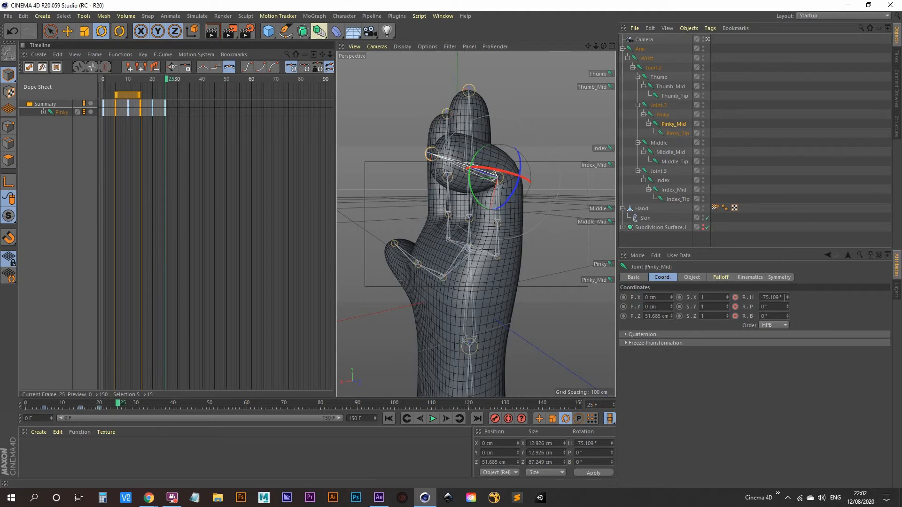
{"action": "left_click_drag", "start_coordinate": [782, 297], "coordinate": [671, 291]}
{"action": "type", "text": "0"}
{"action": "key", "text": "Return"}
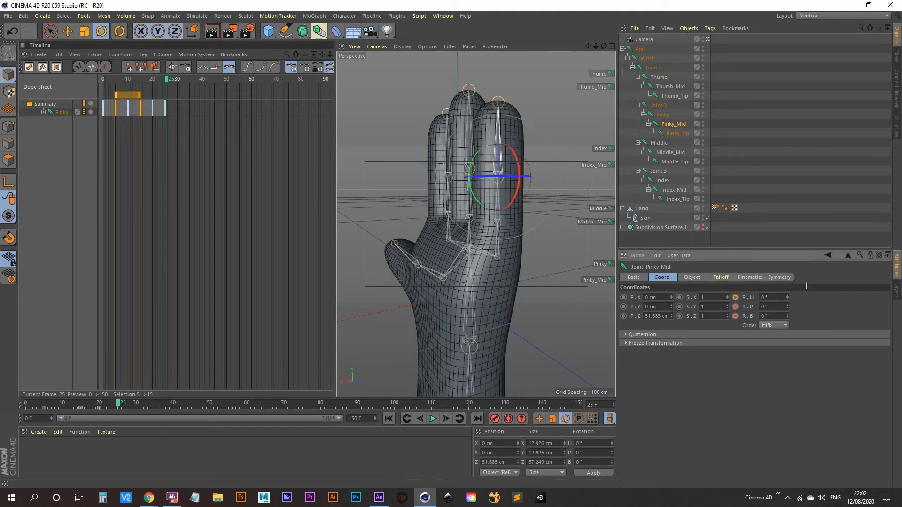
- Play and scrub the pinky's curl and uncurl from the start, and expand the Pinky track in the Timeline
{"action": "left_click", "coordinate": [389, 419]}
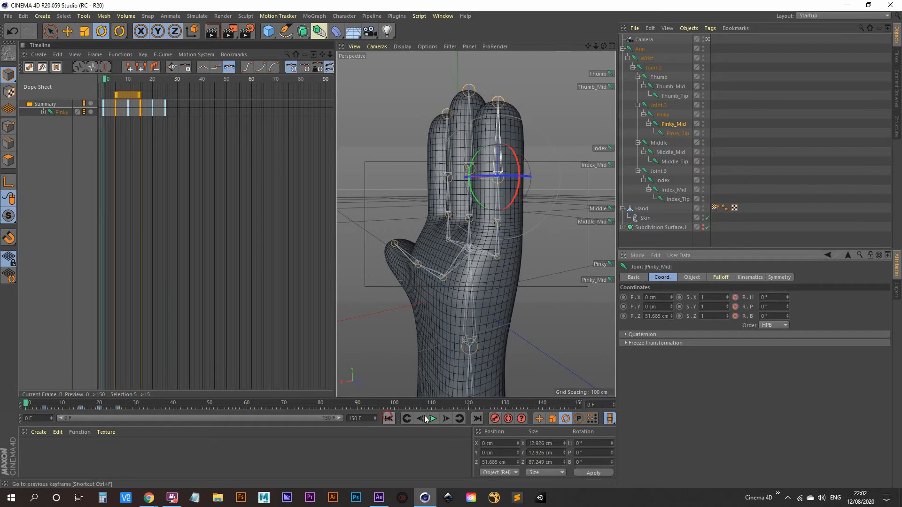
{"action": "left_click", "coordinate": [430, 419]}
{"action": "left_click", "coordinate": [429, 419]}
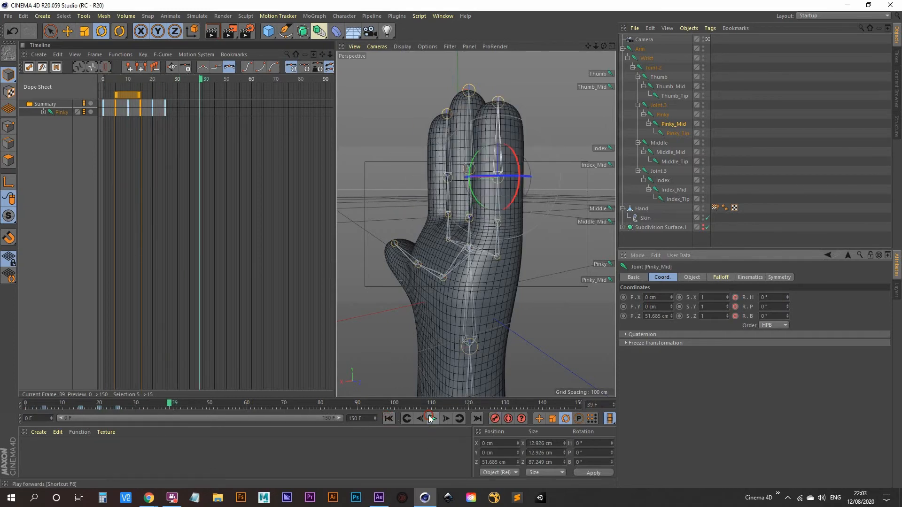
{"action": "left_click", "coordinate": [389, 418]}
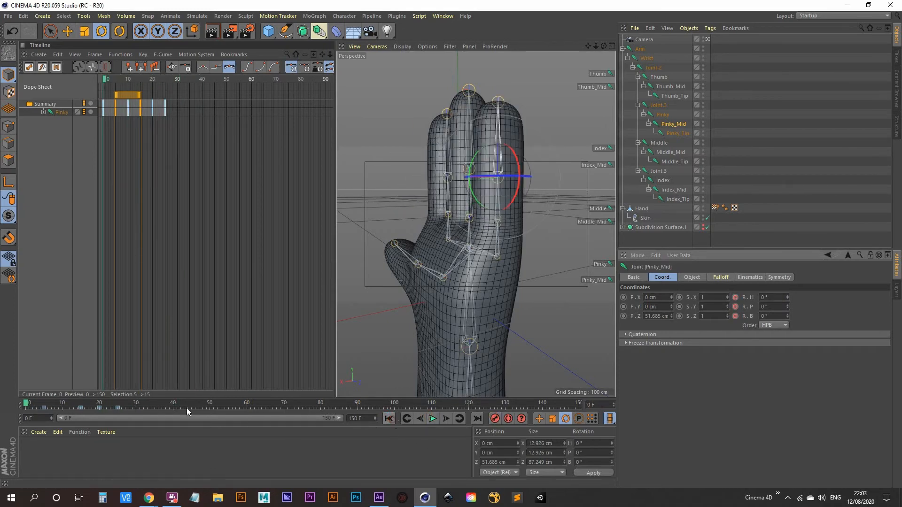
{"action": "left_click_drag", "start_coordinate": [43, 401], "coordinate": [117, 406]}
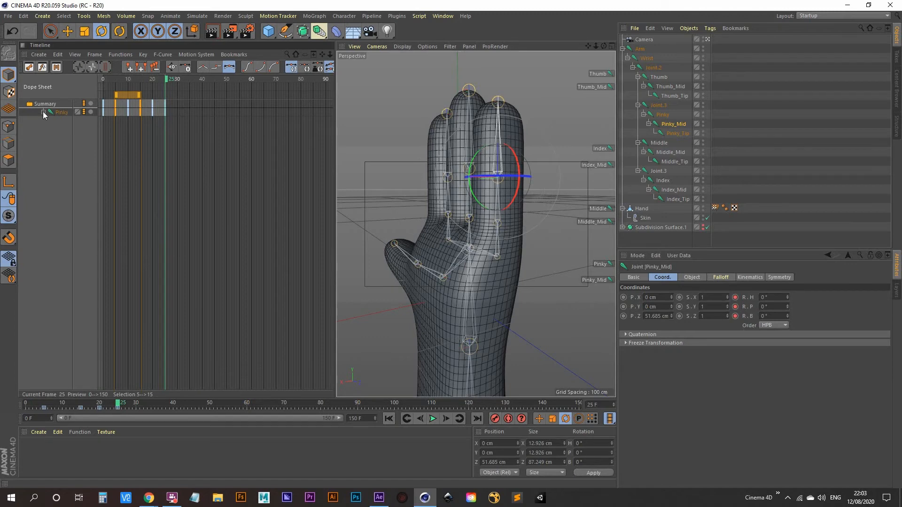
{"action": "left_click", "coordinate": [43, 112]}
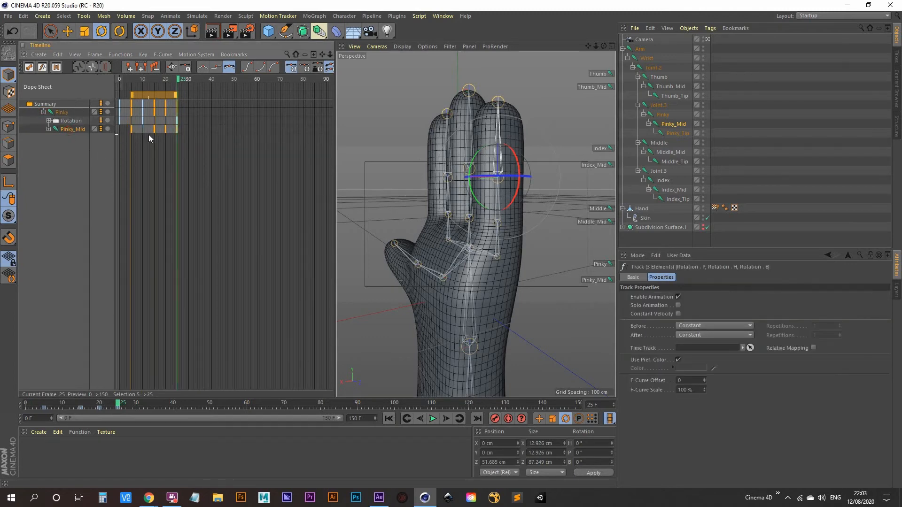
- Try moving Pinky_Mid's last keyframe from frame 25 to frame 30, check the pose there, and undo the move
{"action": "left_click", "coordinate": [174, 138]}
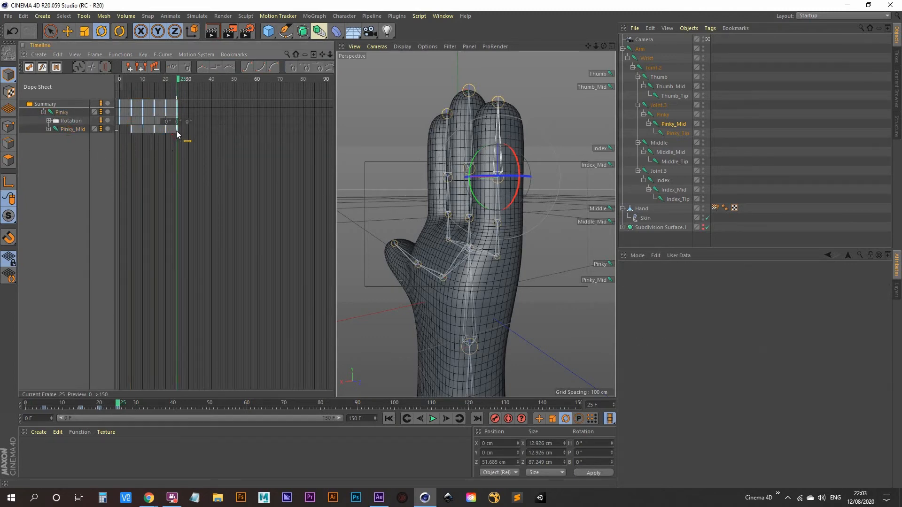
{"action": "left_click_drag", "start_coordinate": [178, 135], "coordinate": [188, 131]}
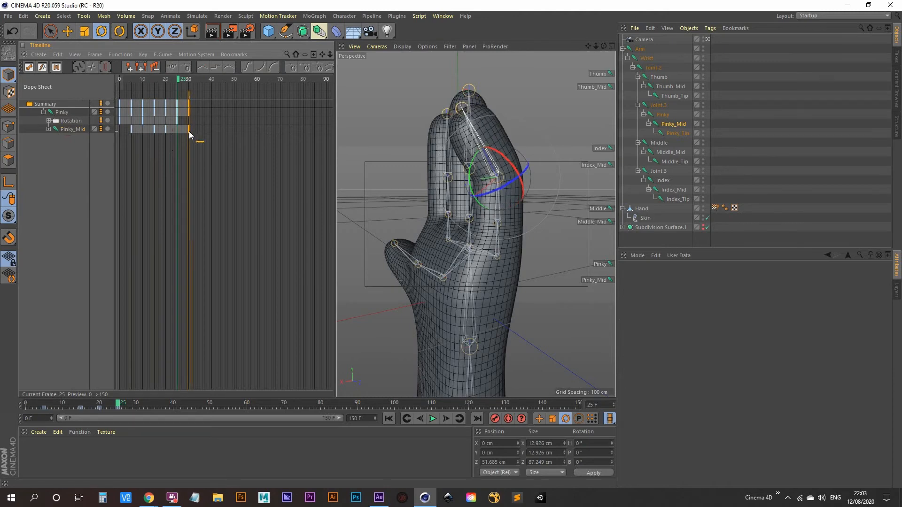
{"action": "left_click_drag", "start_coordinate": [189, 132], "coordinate": [188, 132]}
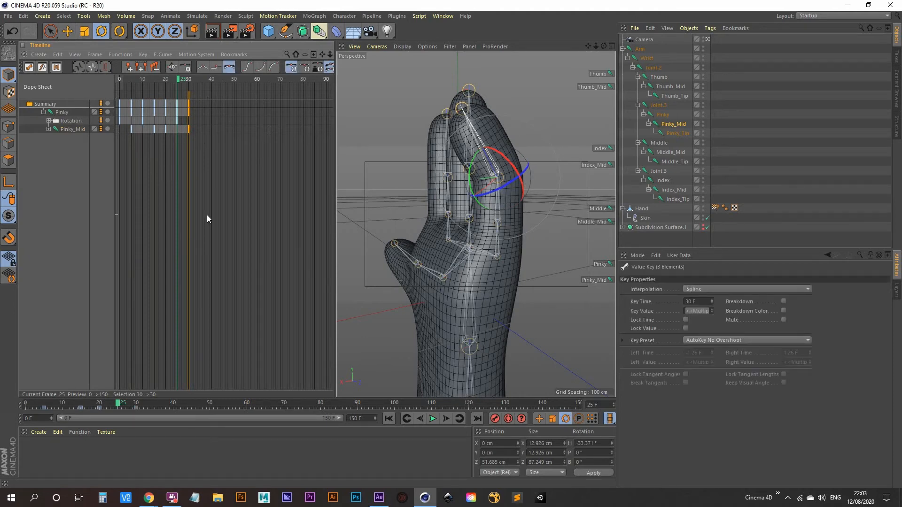
{"action": "mouse_move", "coordinate": [176, 86]}
{"action": "left_mouse_down"}
{"action": "mouse_move", "coordinate": [94, 85]}
{"action": "mouse_move", "coordinate": [188, 81]}
{"action": "left_mouse_up"}
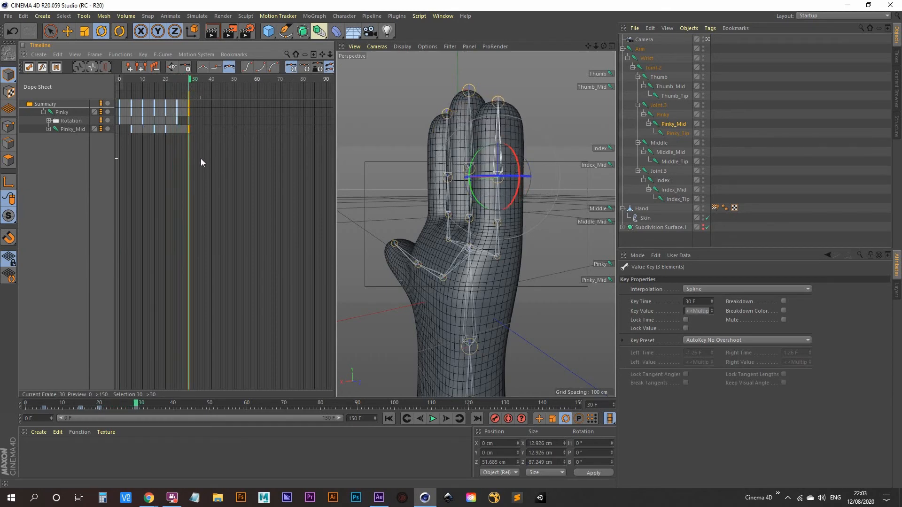
{"action": "key", "text": "ctrl+z"}
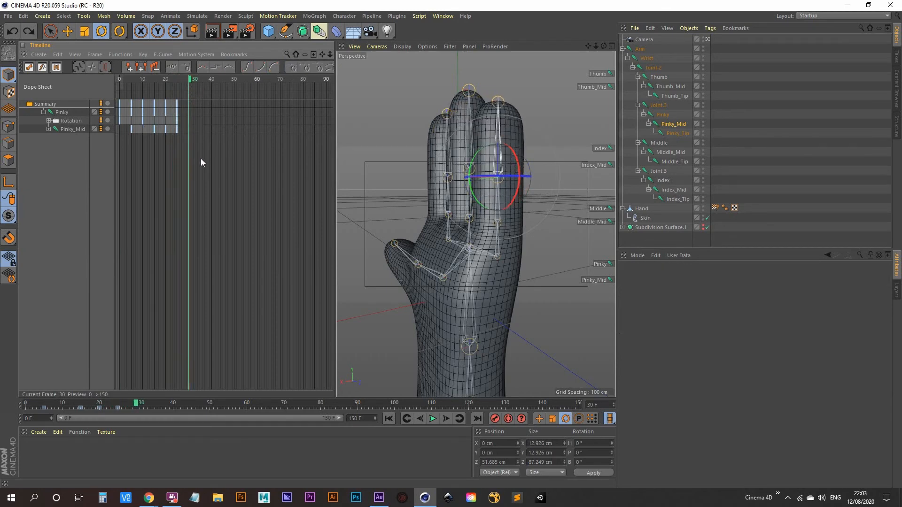
- Move only Pinky_Mid's last keyframe from frame 25 to frame 30 in the Timeline
{"action": "left_click", "coordinate": [75, 130]}
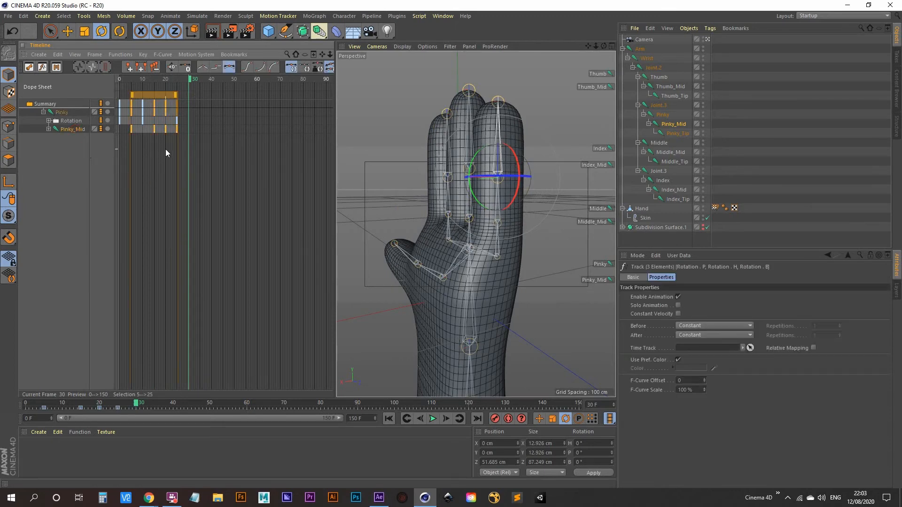
{"action": "left_click", "coordinate": [179, 141]}
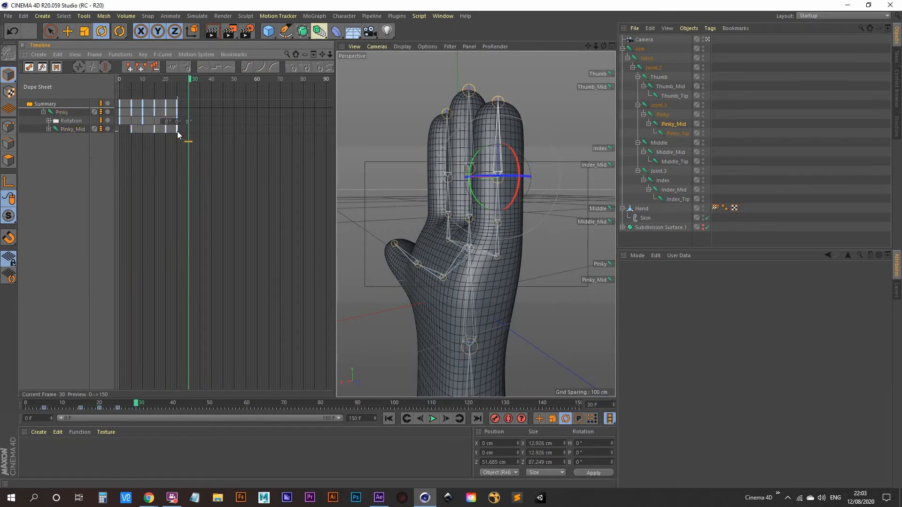
{"action": "left_click", "coordinate": [71, 129]}
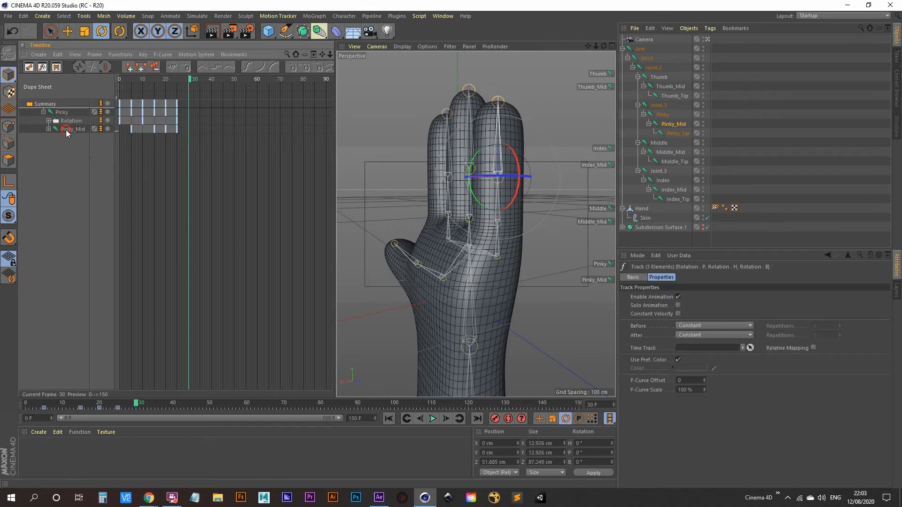
{"action": "left_click", "coordinate": [168, 146]}
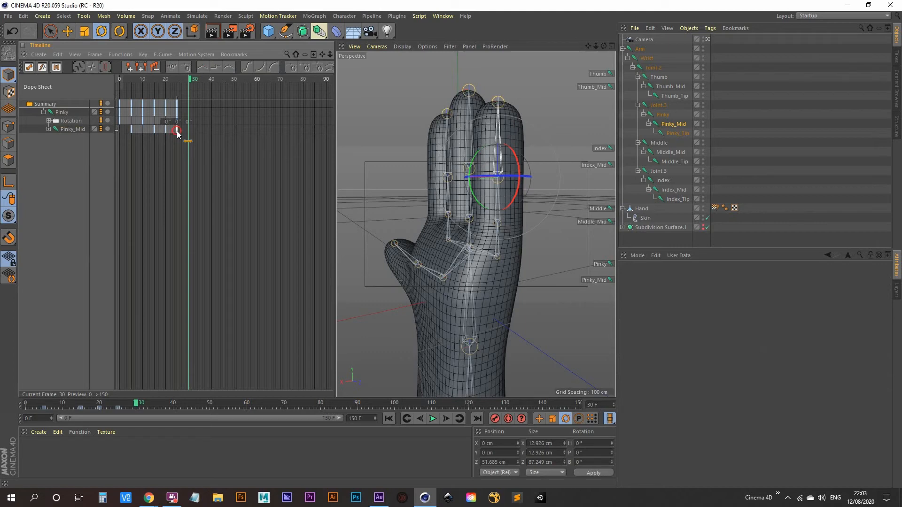
{"action": "left_click", "coordinate": [178, 131]}
{"action": "left_click_drag", "start_coordinate": [177, 134], "coordinate": [188, 134]}
- Play and scrub the retimed pinky animation several times and examine how the finger curls and straightens
{"action": "key", "text": "F8"}
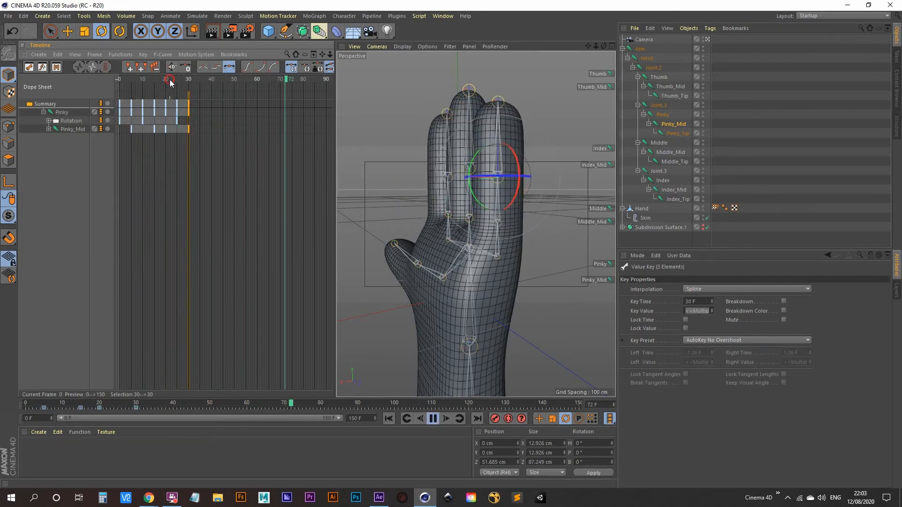
{"action": "left_click_drag", "start_coordinate": [171, 79], "coordinate": [138, 80]}
{"action": "key", "text": "F8"}
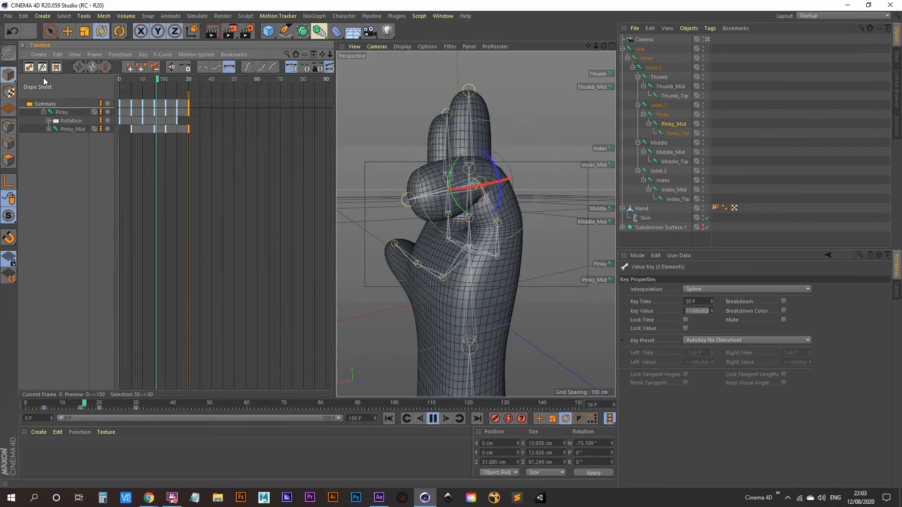
{"action": "key", "text": "F8"}
{"action": "left_click_drag", "start_coordinate": [450, 244], "coordinate": [484, 228], "text": "alt"}
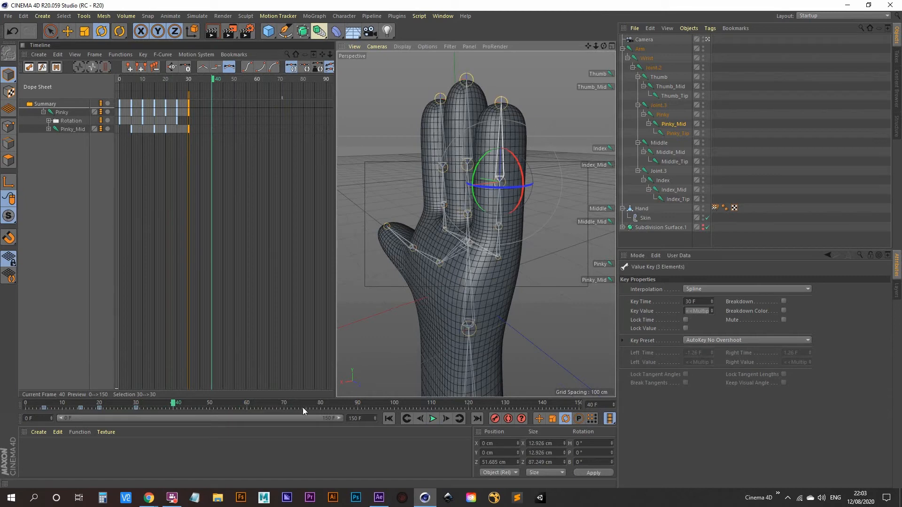
{"action": "left_click", "coordinate": [433, 418]}
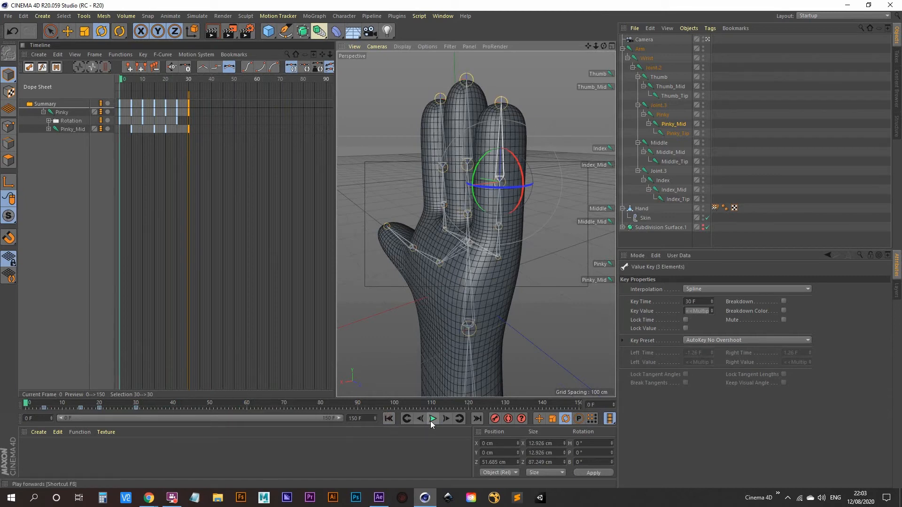
{"action": "left_click", "coordinate": [389, 418]}
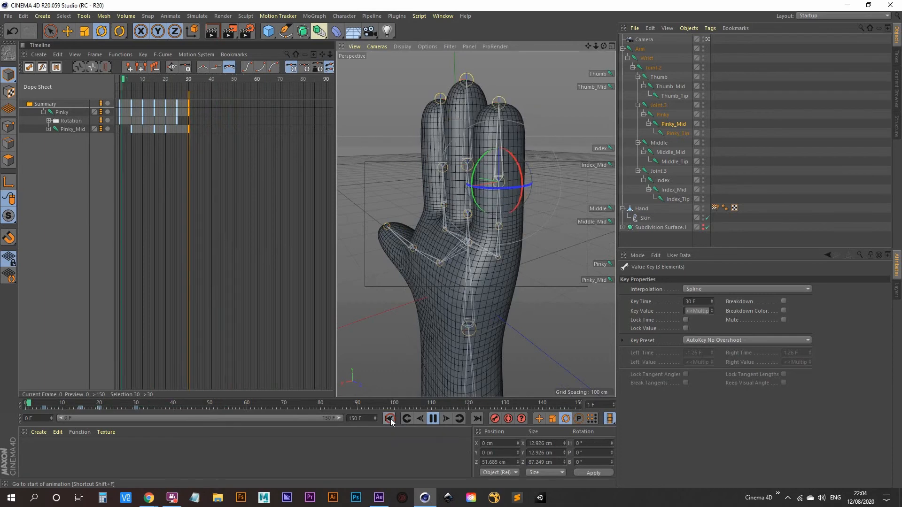
{"action": "left_click", "coordinate": [431, 419]}
- Copy all the Pinky and Pinky_Mid rotation keyframes between frames 0 and 30 in the Timeline
{"action": "left_click_drag", "start_coordinate": [226, 161], "coordinate": [121, 118]}
{"action": "left_click_drag", "start_coordinate": [436, 216], "coordinate": [480, 251], "text": "alt"}
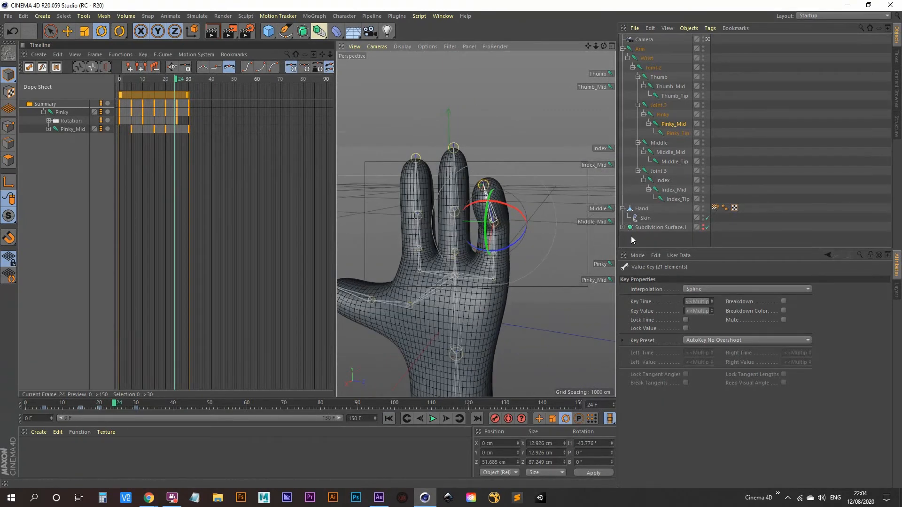
{"action": "left_click", "coordinate": [660, 238]}
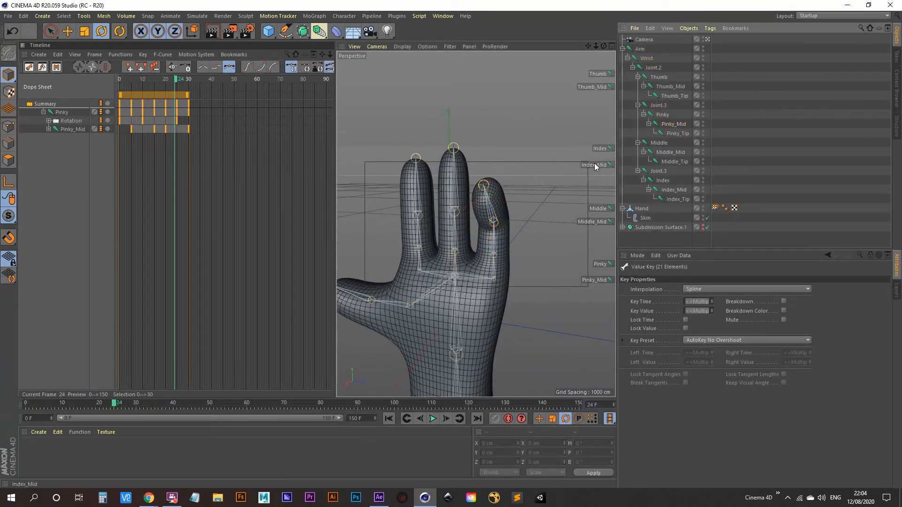
{"action": "left_click", "coordinate": [599, 209]}
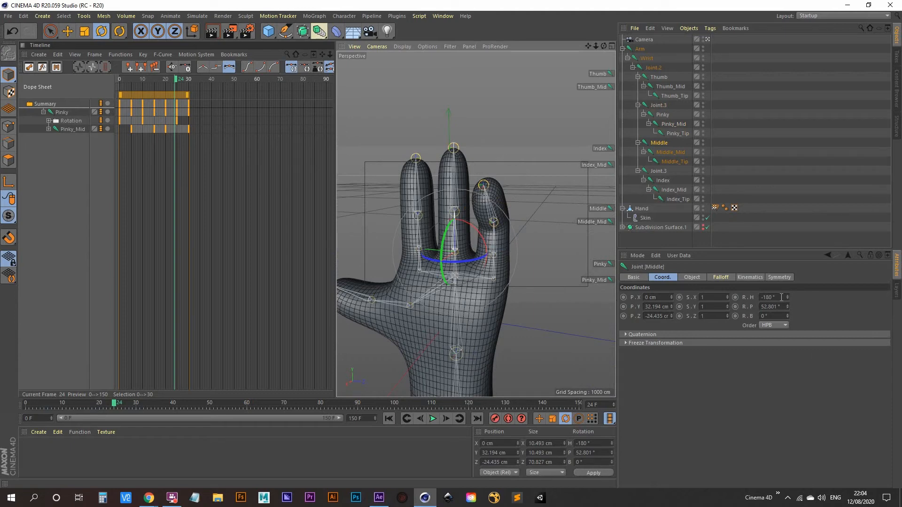
{"action": "left_click_drag", "start_coordinate": [460, 286], "coordinate": [512, 277], "text": "alt"}
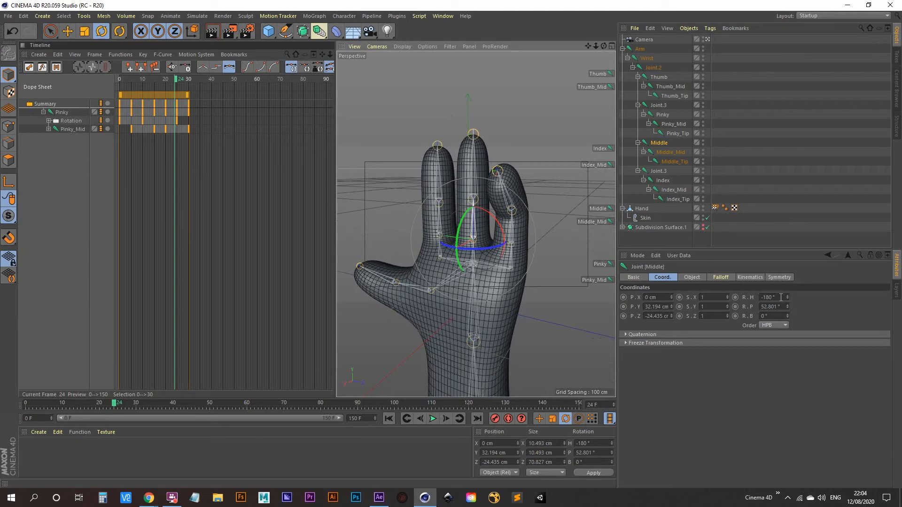
{"action": "left_click", "coordinate": [222, 149]}
{"action": "left_click_drag", "start_coordinate": [209, 152], "coordinate": [100, 100]}
{"action": "key", "text": "ctrl+c"}
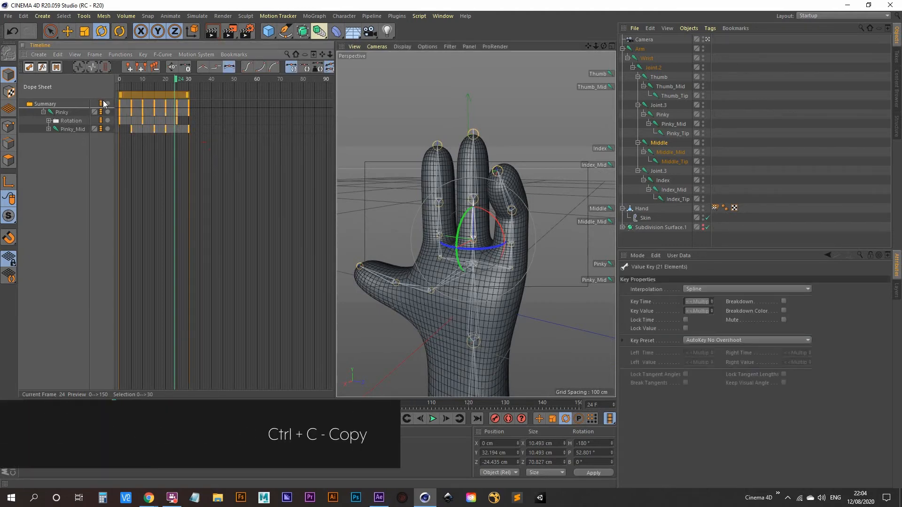
{"action": "left_click", "coordinate": [151, 157]}
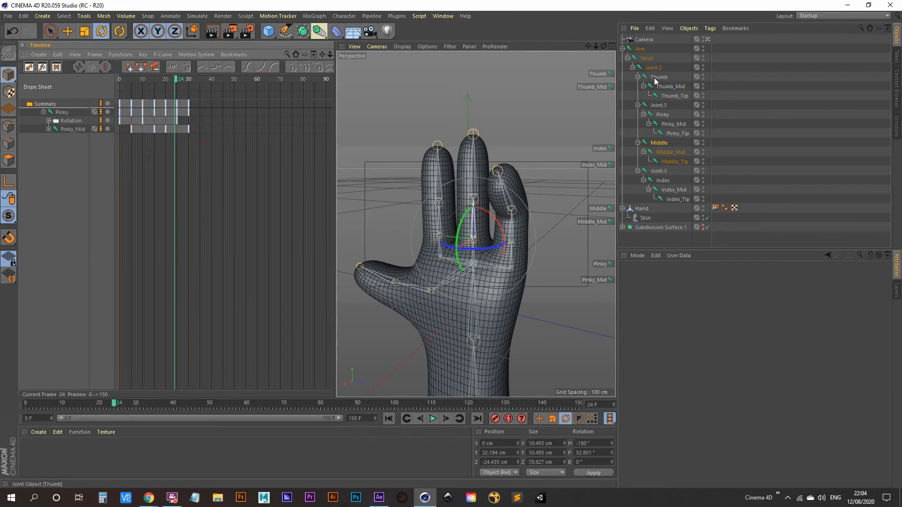
- At frame 24, record a rotation keyframe for the Index joint and another for the Middle_Mid joint
{"action": "left_click", "coordinate": [659, 172]}
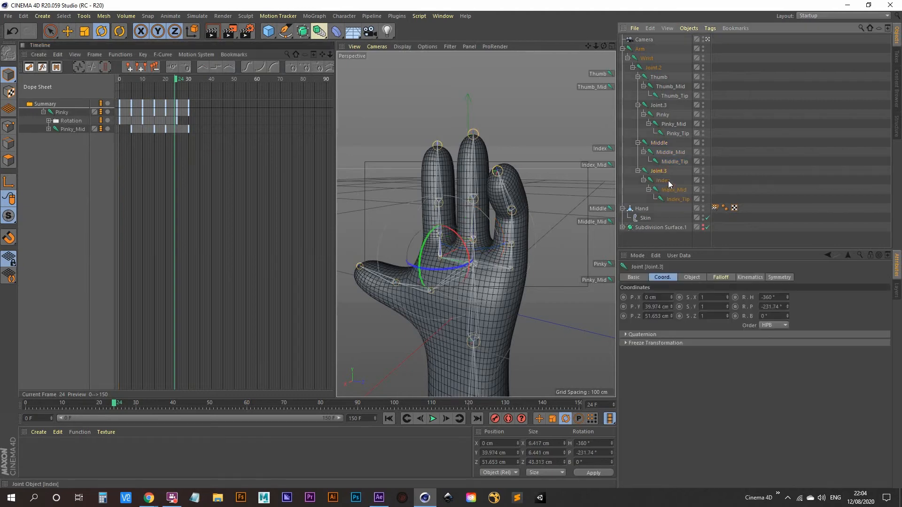
{"action": "left_click", "coordinate": [669, 182]}
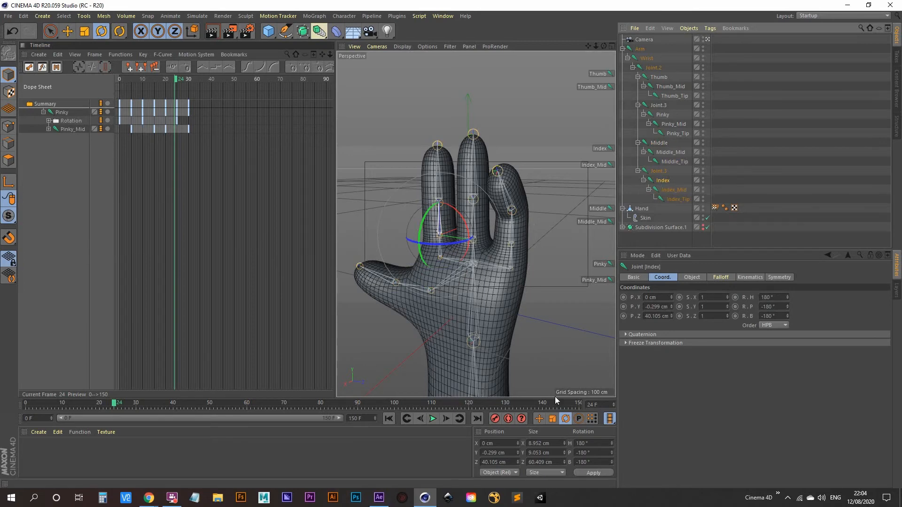
{"action": "left_click", "coordinate": [495, 419]}
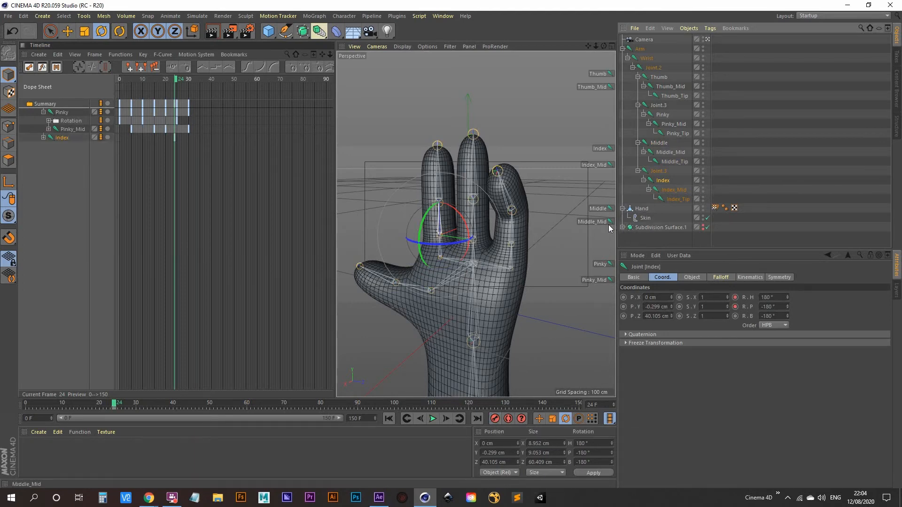
{"action": "left_click", "coordinate": [593, 221]}
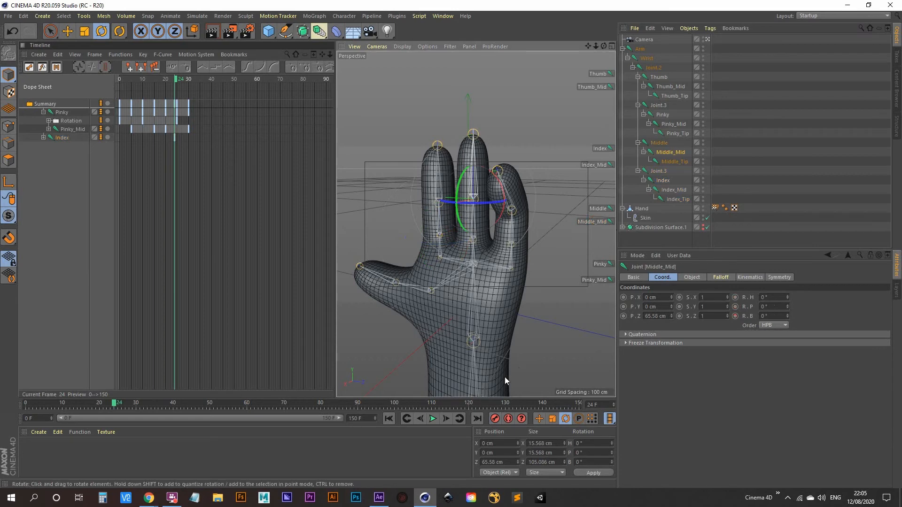
{"action": "left_click", "coordinate": [493, 419]}
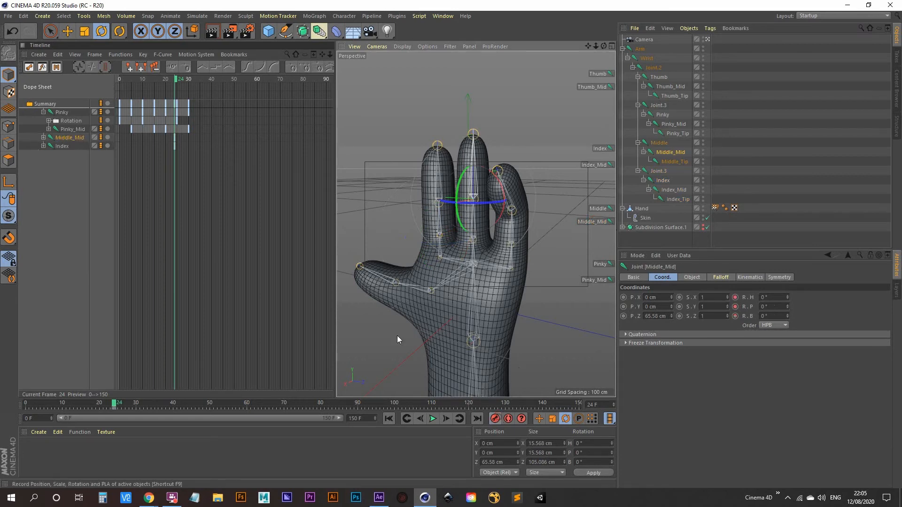
- Delete the Index joint's animation track from the Timeline
{"action": "left_click", "coordinate": [43, 138]}
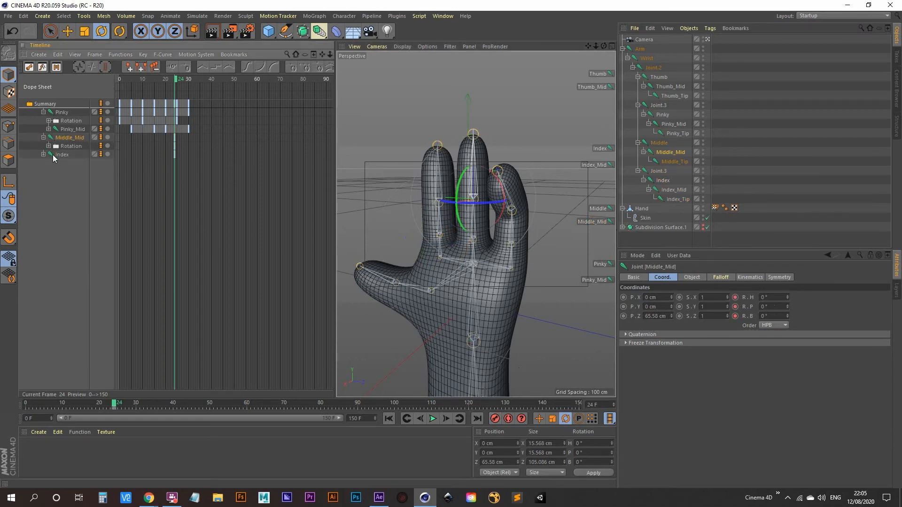
{"action": "left_click", "coordinate": [61, 155]}
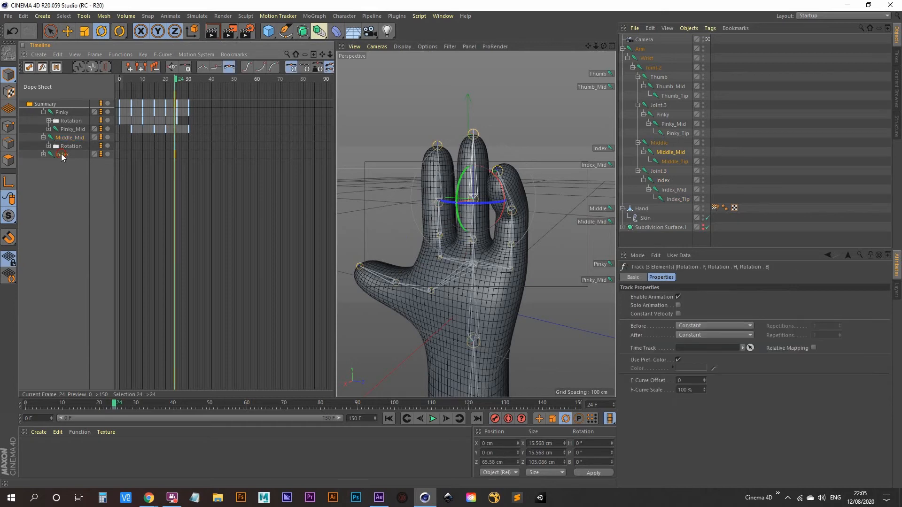
{"action": "key", "text": "Delete"}
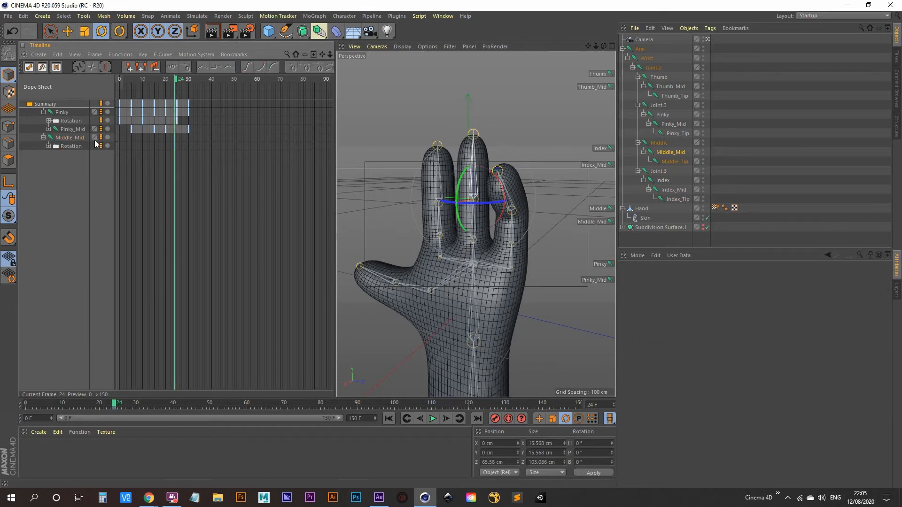
- Record a rotation keyframe for the Middle joint at frame 24 and expand its entry in the Timeline
{"action": "left_click", "coordinate": [74, 138]}
{"action": "left_click", "coordinate": [43, 138]}
{"action": "left_click", "coordinate": [42, 138]}
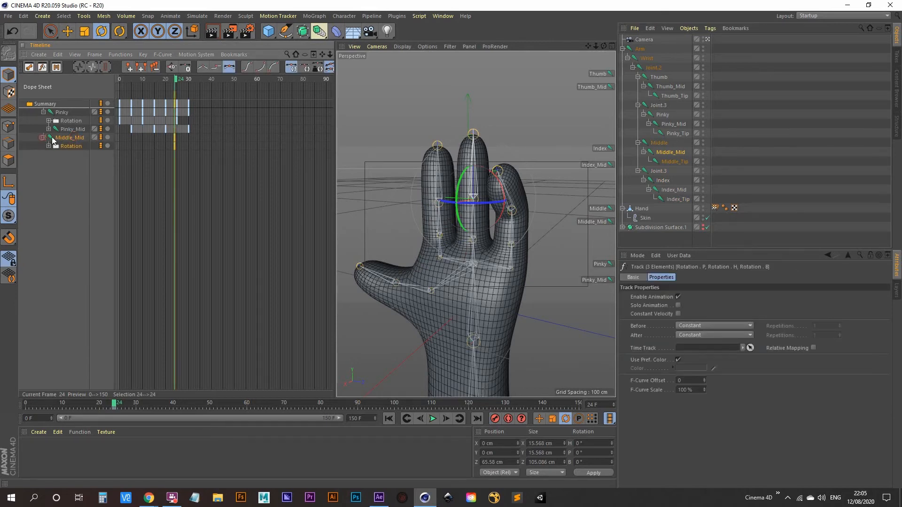
{"action": "left_click", "coordinate": [596, 209]}
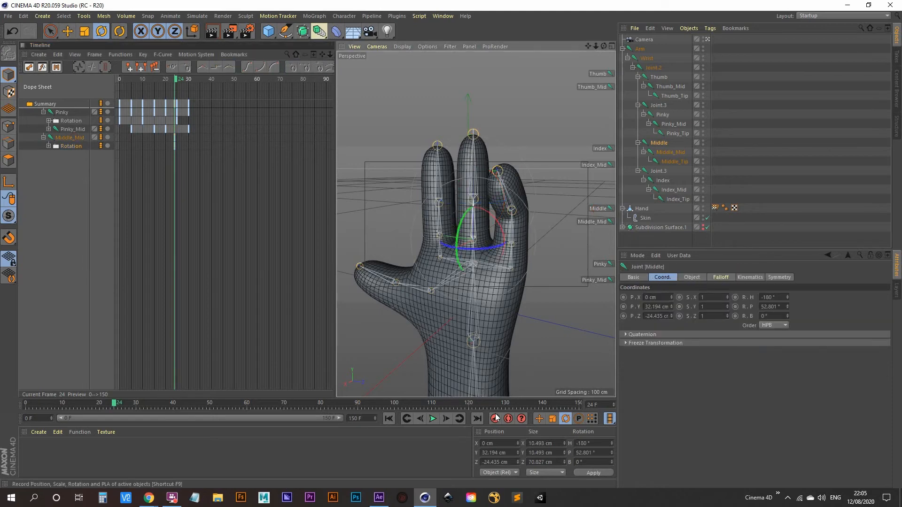
{"action": "left_click", "coordinate": [38, 138]}
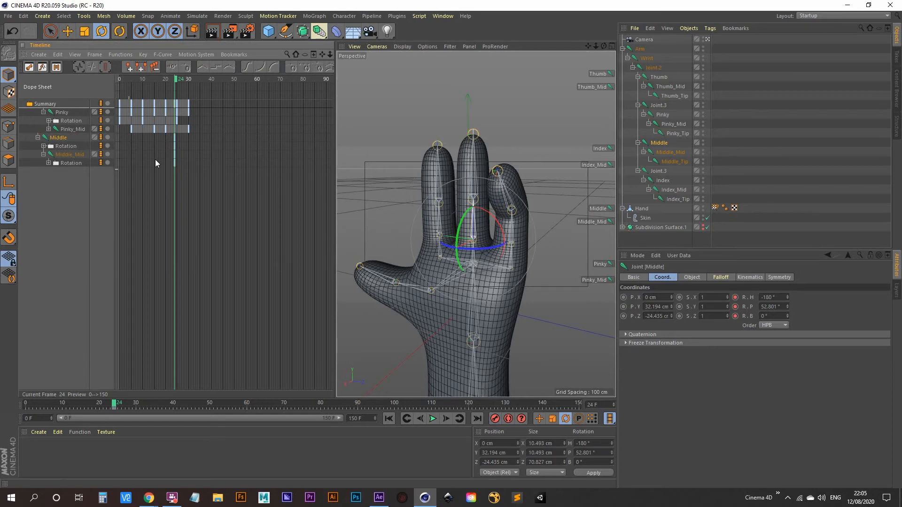
- Copy all rotation keyframes of Pinky and Pinky_Mid in the Timeline
{"action": "left_click_drag", "start_coordinate": [222, 141], "coordinate": [210, 108]}
{"action": "left_click", "coordinate": [66, 113]}
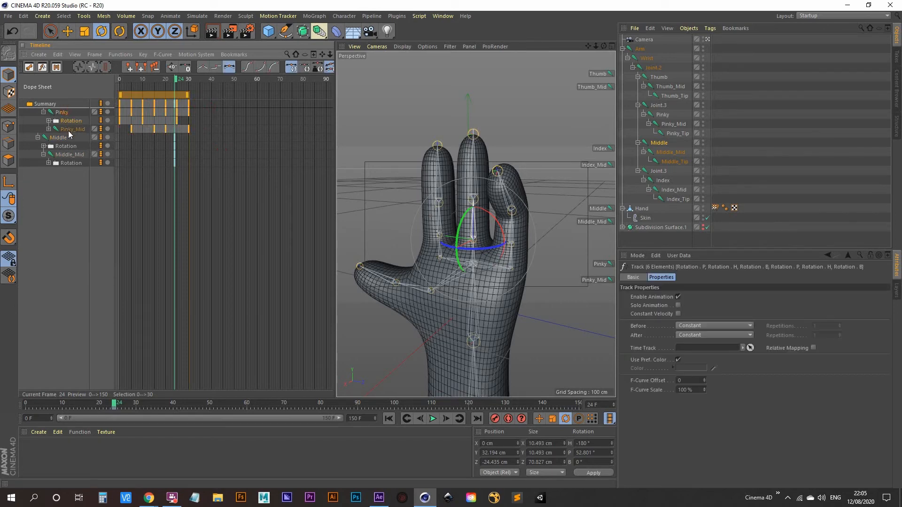
{"action": "key", "text": "ctrl+c"}
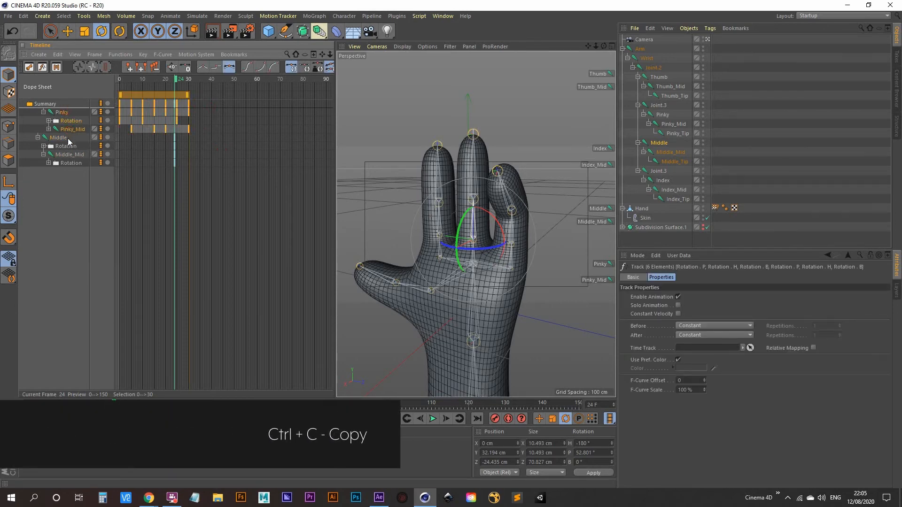
- Try pasting the copied pinky keyframes onto the Middle and Middle_Mid tracks at frame 0 and play the animation
{"action": "left_click", "coordinate": [57, 139]}
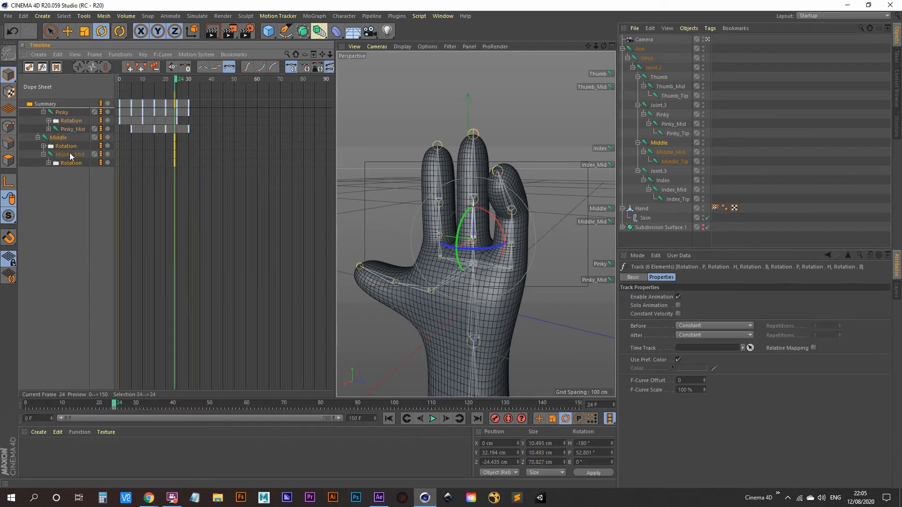
{"action": "left_click", "coordinate": [171, 81]}
{"action": "left_click_drag", "start_coordinate": [171, 80], "coordinate": [121, 81]}
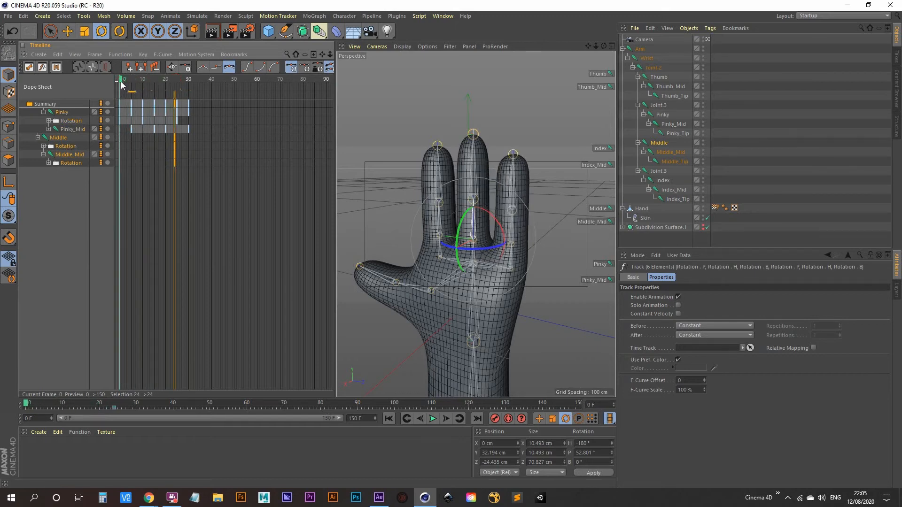
{"action": "key", "text": "ctrl+v"}
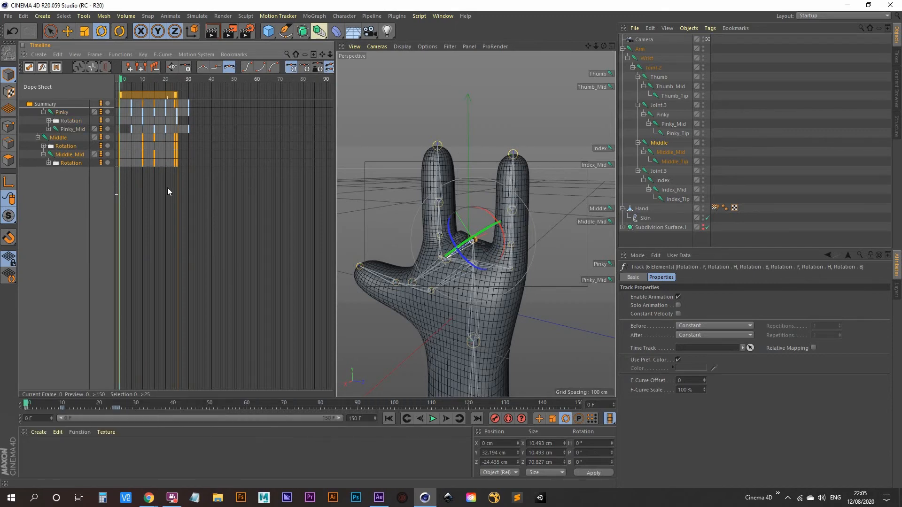
{"action": "key", "text": "F8"}
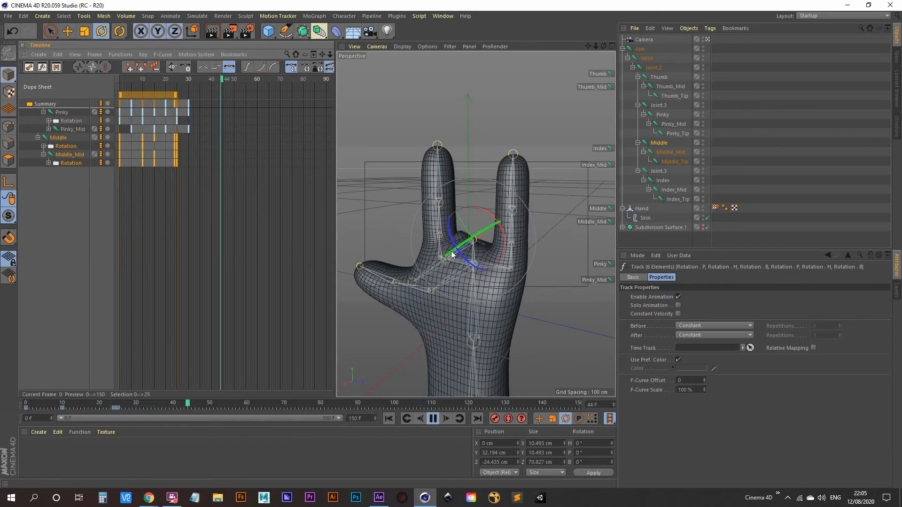
{"action": "key", "text": "F8"}
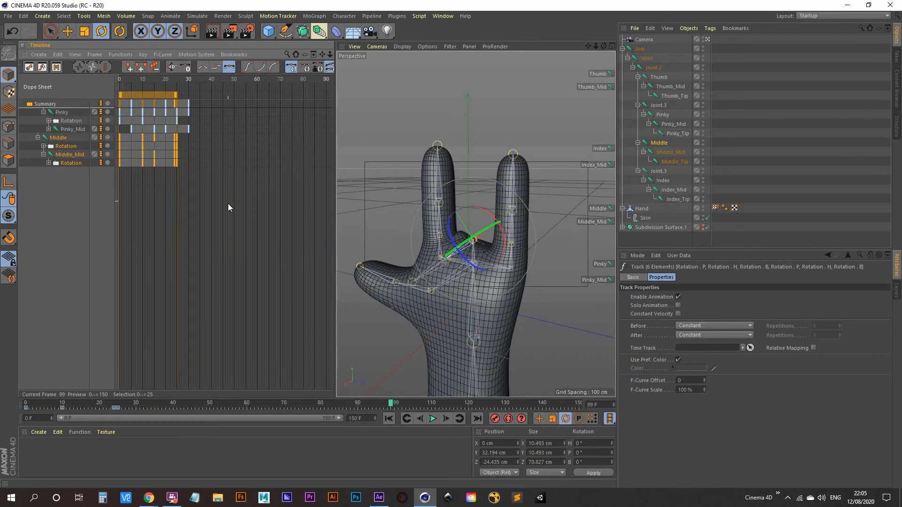
- Undo the paste and the Middle, Middle_Mid and Index keyframes until only the Pinky and Pinky_Mid tracks remain
{"action": "key", "text": "ctrl+z"}
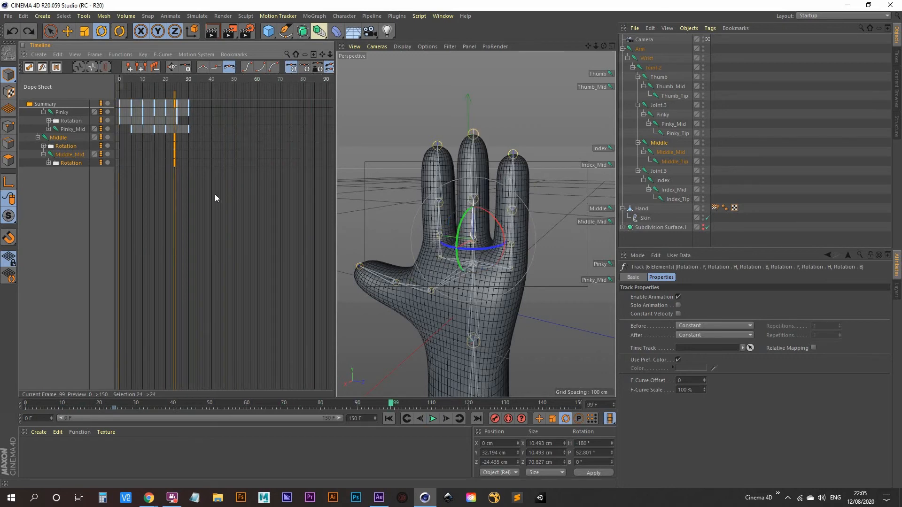
{"action": "key", "text": "ctrl+z"}
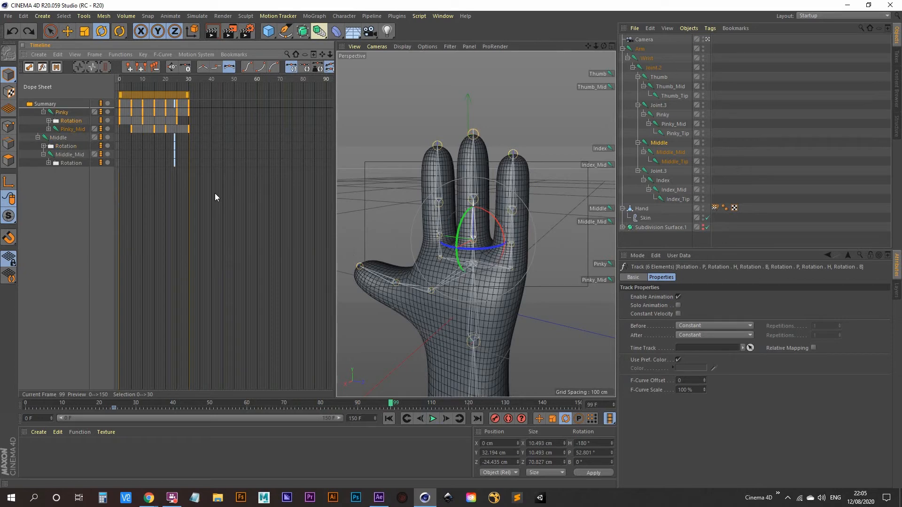
{"action": "key", "text": "ctrl+z"}
{"action": "key", "text": "ctrl+z"}
{"action": "key", "text": "ctrl+z"}
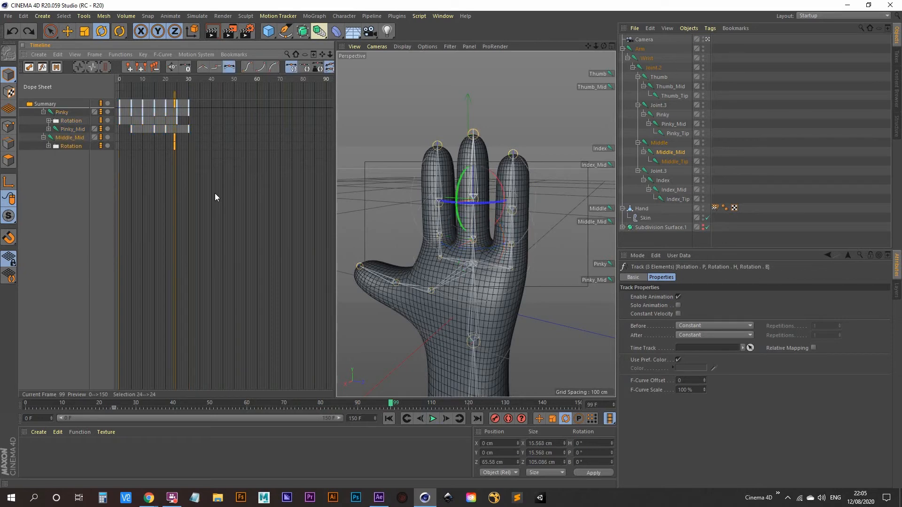
{"action": "key", "text": "ctrl+z"}
{"action": "key", "text": "ctrl+z"}
{"action": "key", "text": "ctrl+z"}
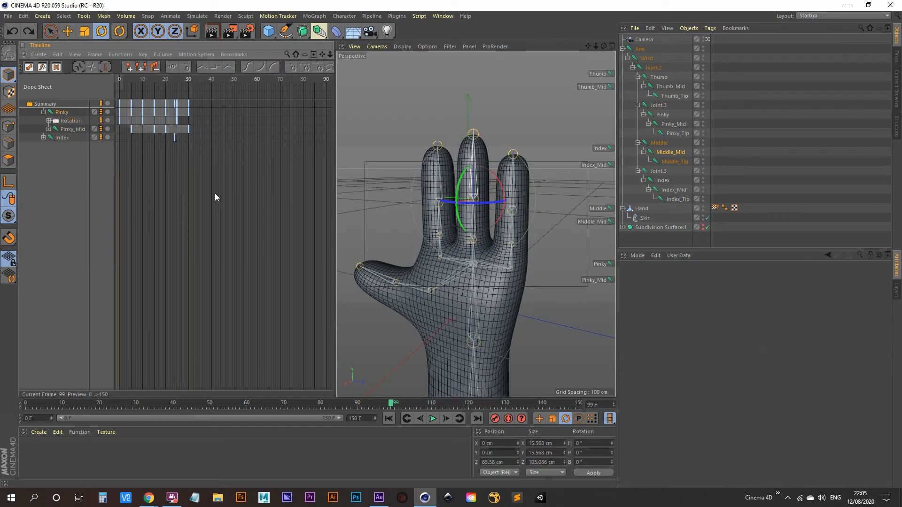
{"action": "key", "text": "ctrl+z"}
{"action": "key", "text": "ctrl+z"}
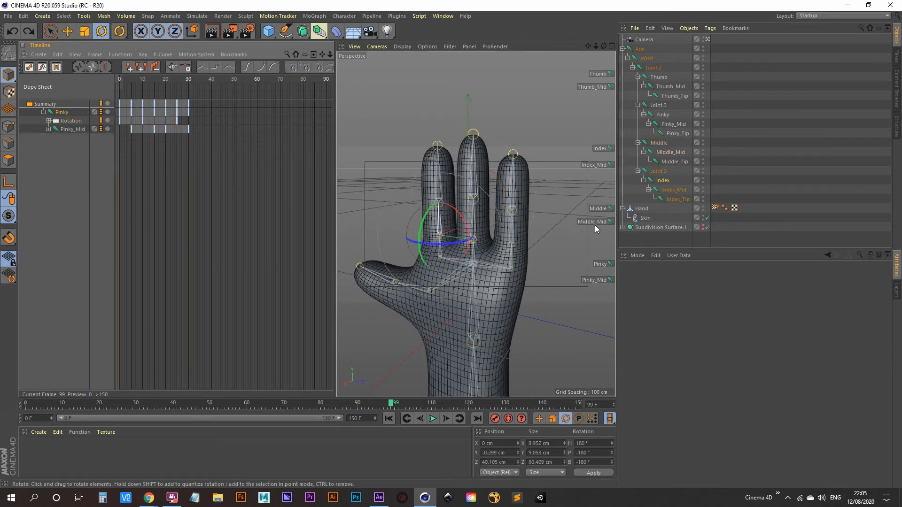
- Freeze all of the Middle joint's transformation coordinates
{"action": "left_click", "coordinate": [601, 208]}
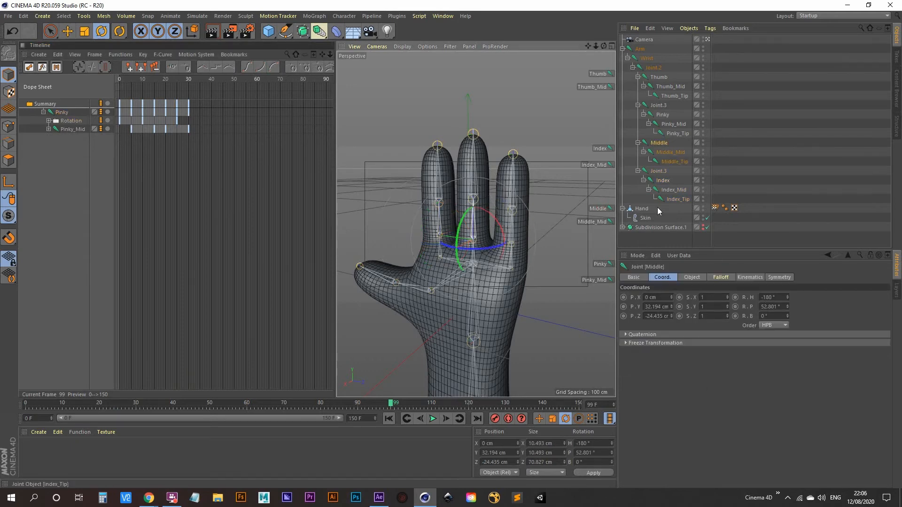
{"action": "left_click", "coordinate": [598, 224]}
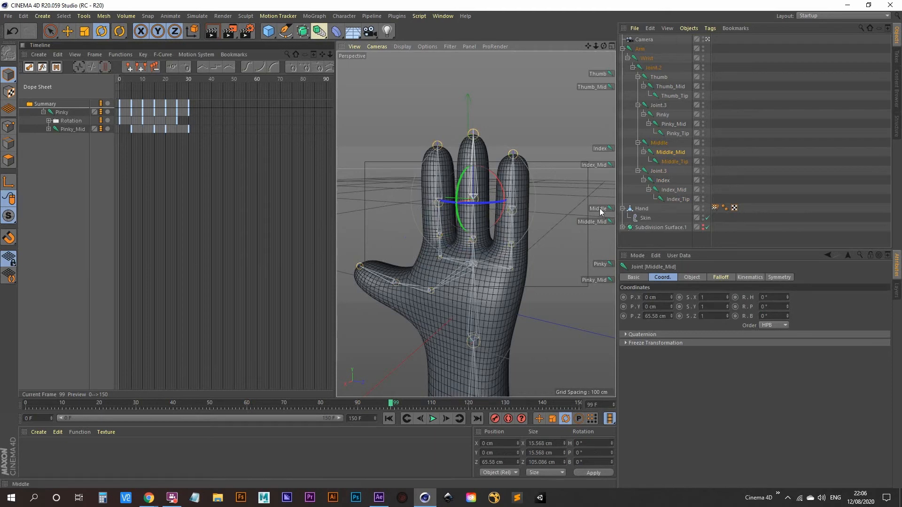
{"action": "left_click", "coordinate": [600, 210]}
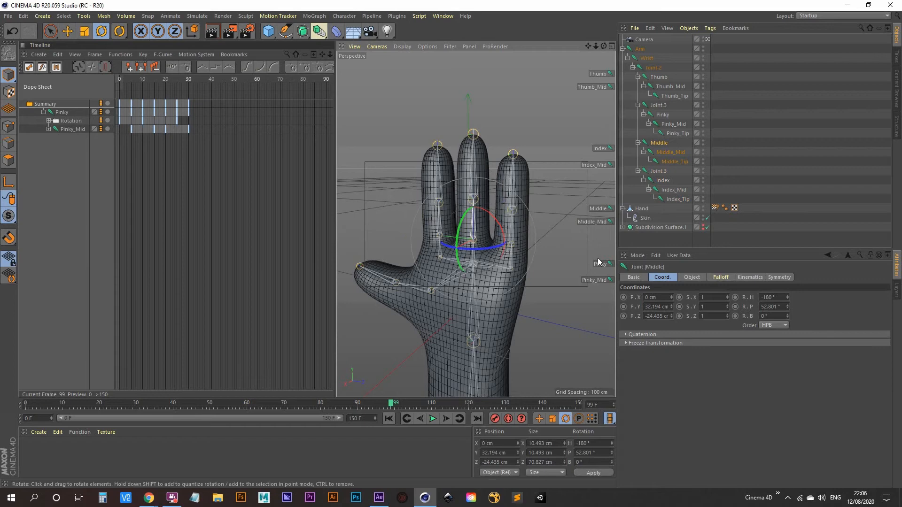
{"action": "left_click", "coordinate": [597, 210]}
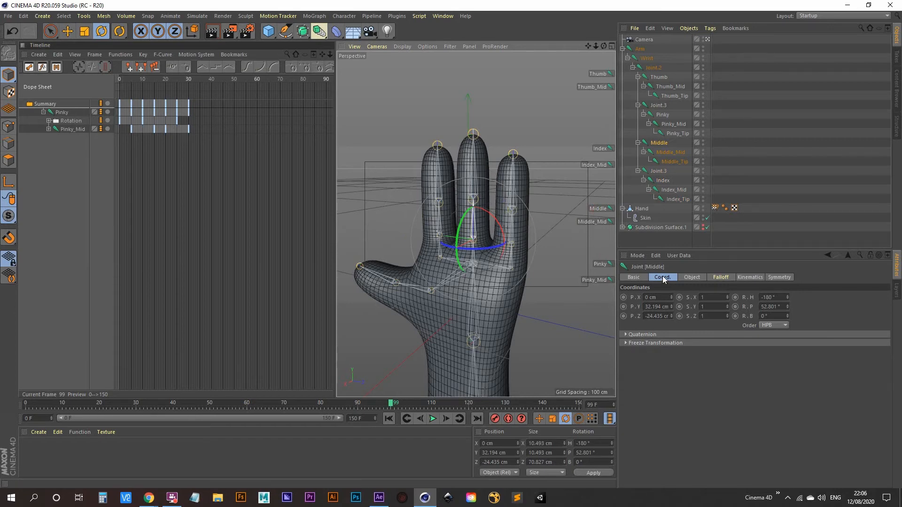
{"action": "left_click", "coordinate": [626, 343]}
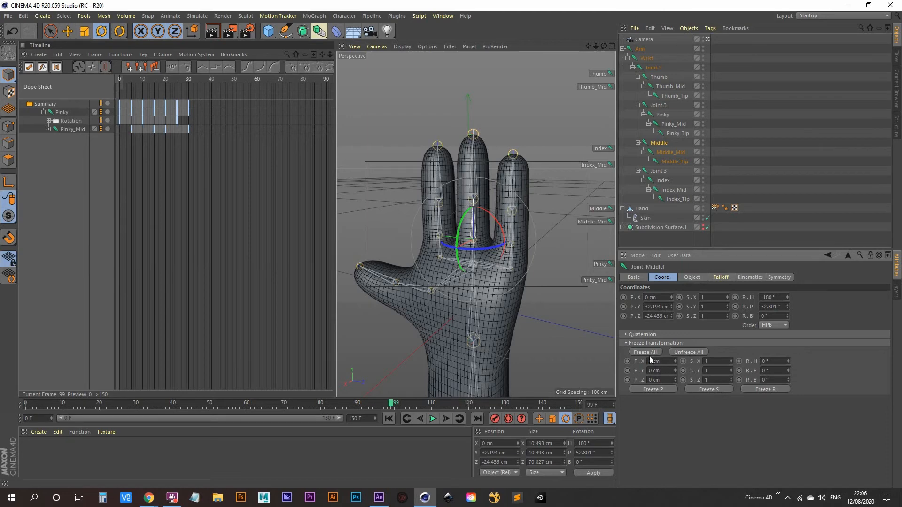
{"action": "left_click", "coordinate": [647, 352]}
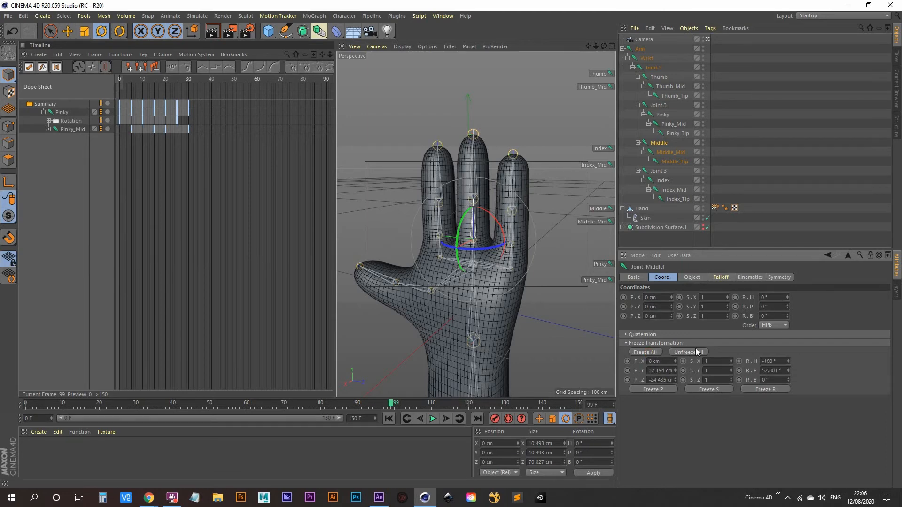
{"action": "left_click", "coordinate": [626, 343]}
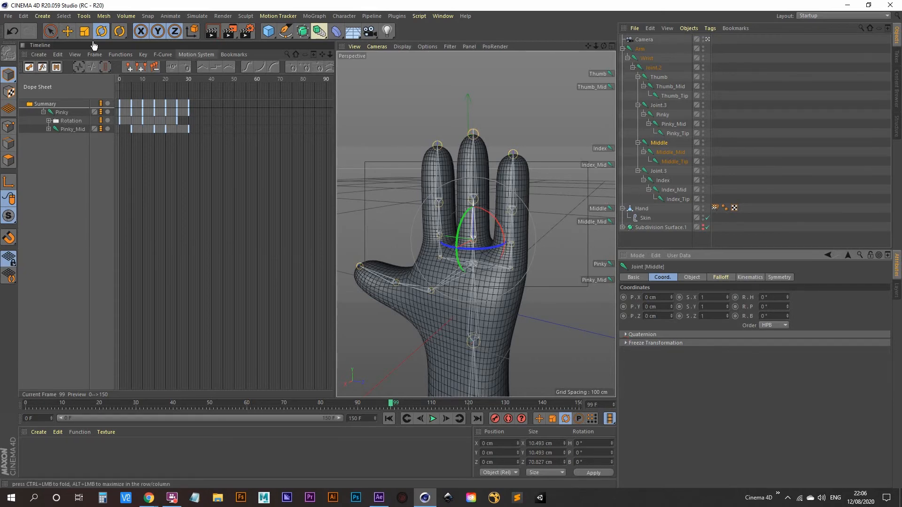
- Switch to the Move tool and examine the Pinky and Pinky_Mid keyframes in the Timeline
{"action": "left_click", "coordinate": [68, 32]}
{"action": "mouse_move", "coordinate": [443, 252]}
{"action": "left_mouse_down", "text": "alt"}
{"action": "mouse_move", "coordinate": [449, 282]}
{"action": "mouse_move", "coordinate": [438, 295]}
{"action": "mouse_move", "coordinate": [447, 261]}
{"action": "mouse_move", "coordinate": [448, 273]}
{"action": "mouse_move", "coordinate": [453, 266]}
{"action": "left_mouse_up", "text": "alt"}
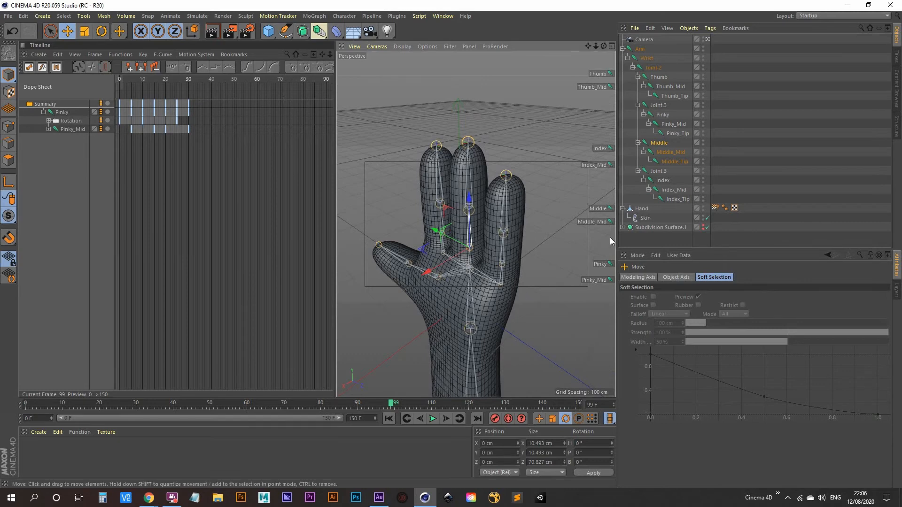
{"action": "left_click", "coordinate": [599, 264]}
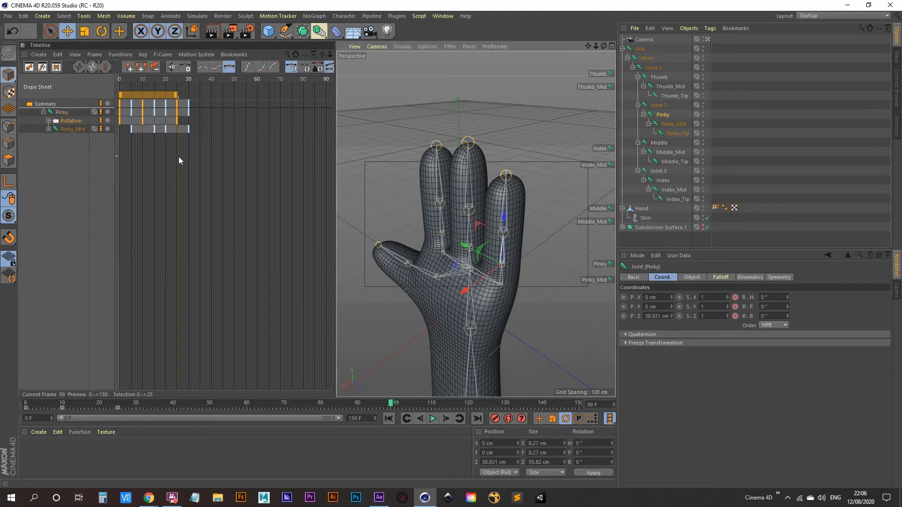
{"action": "left_click", "coordinate": [75, 129]}
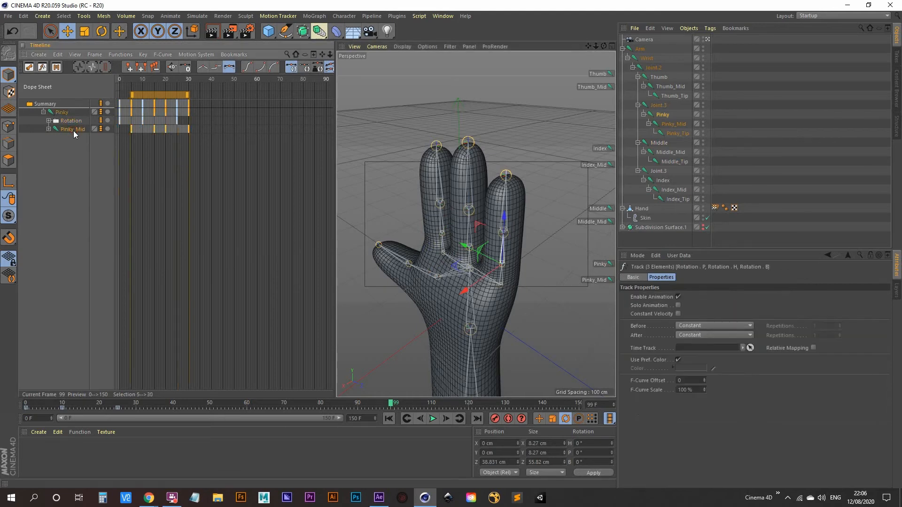
- At frame 0, record a rotation keyframe for the Middle joint and another for the Middle_Mid joint
{"action": "left_click_drag", "start_coordinate": [154, 75], "coordinate": [121, 75]}
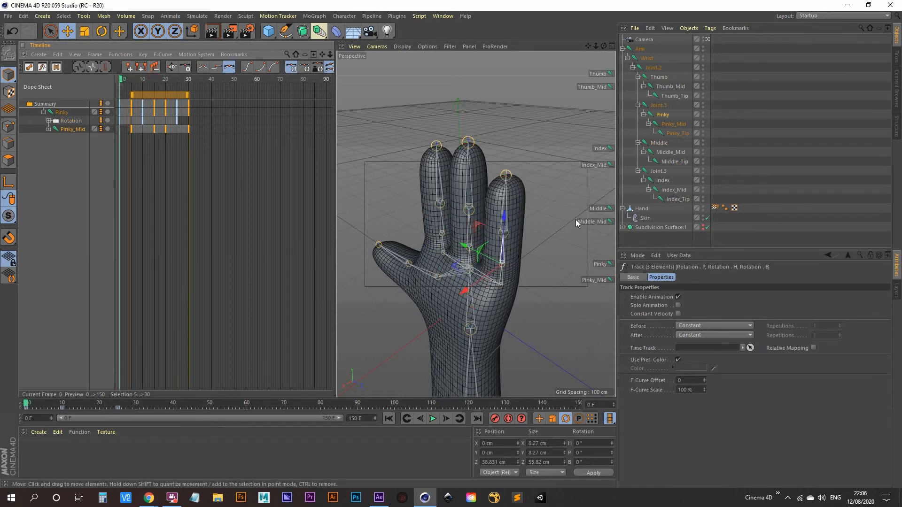
{"action": "left_click", "coordinate": [600, 209]}
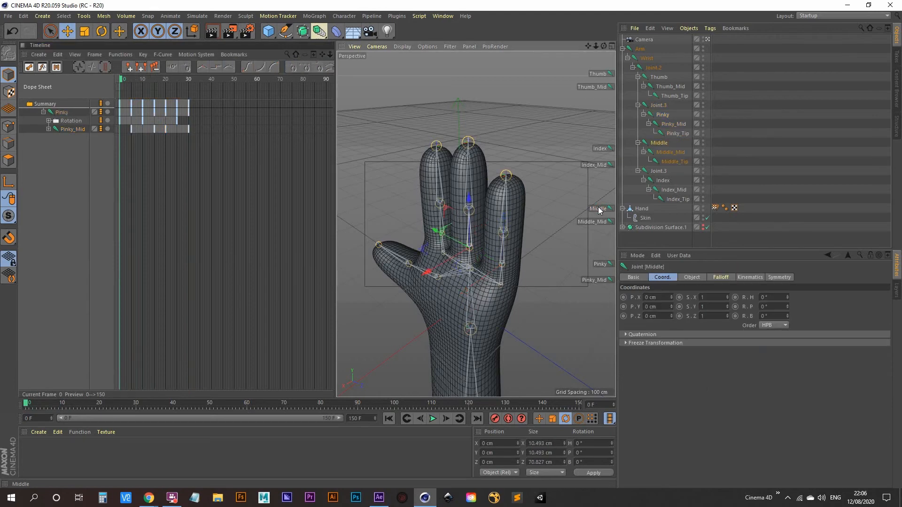
{"action": "left_click", "coordinate": [495, 419]}
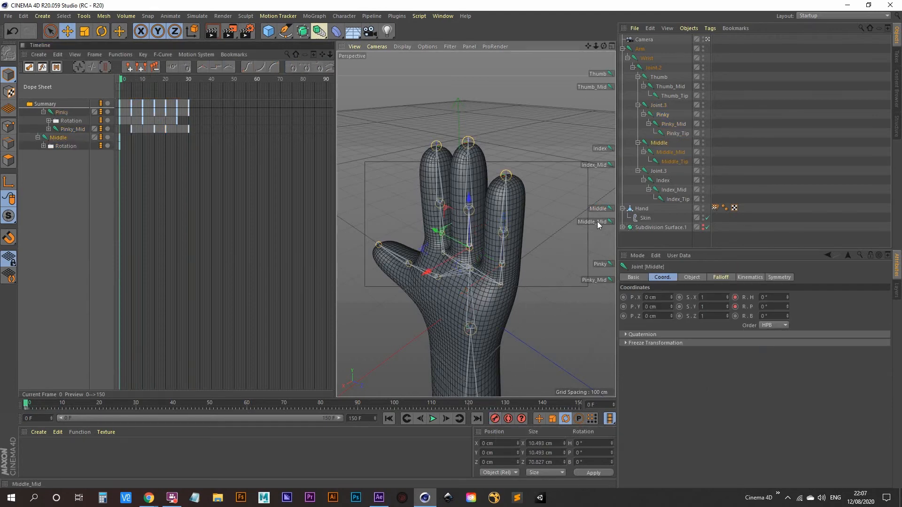
{"action": "left_click", "coordinate": [593, 222]}
{"action": "left_click", "coordinate": [496, 419]}
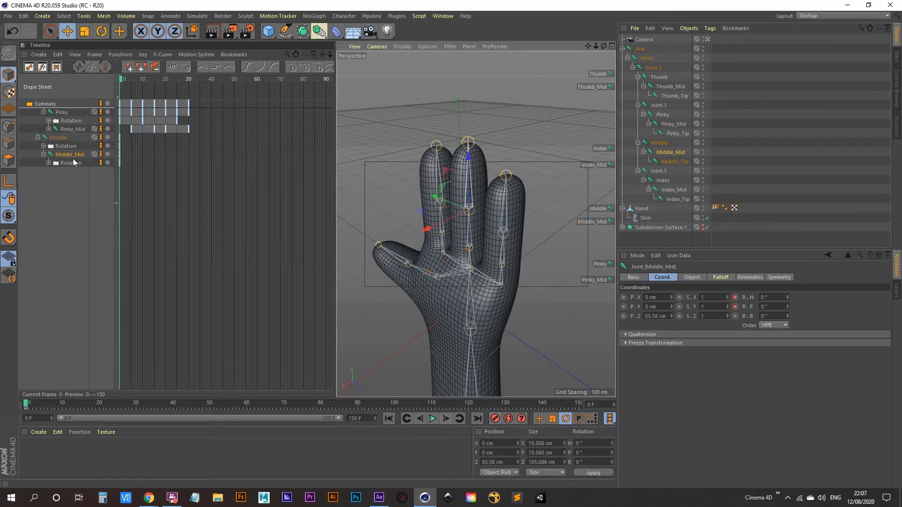
- Copy the Pinky and Pinky_Mid rotation keyframes and paste them onto the Middle and Middle_Mid tracks in the Timeline
{"action": "left_click", "coordinate": [61, 112]}
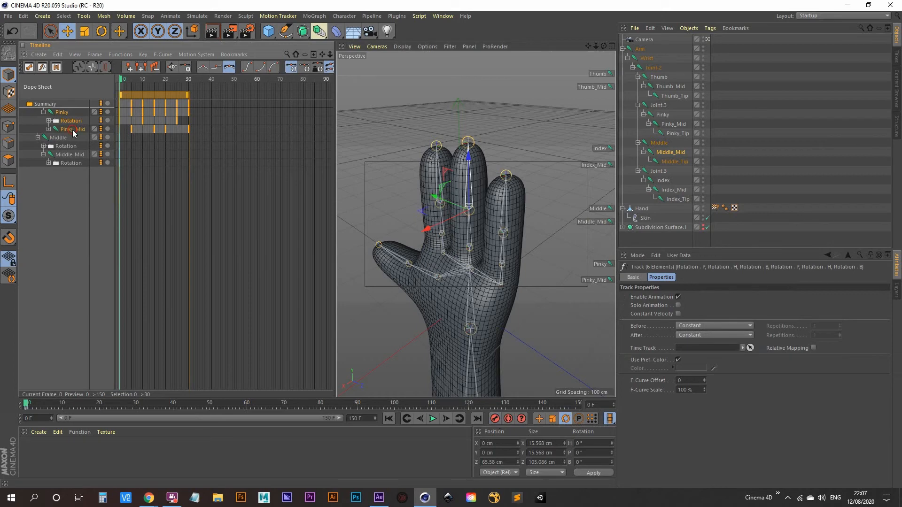
{"action": "key", "text": "ctrl+c"}
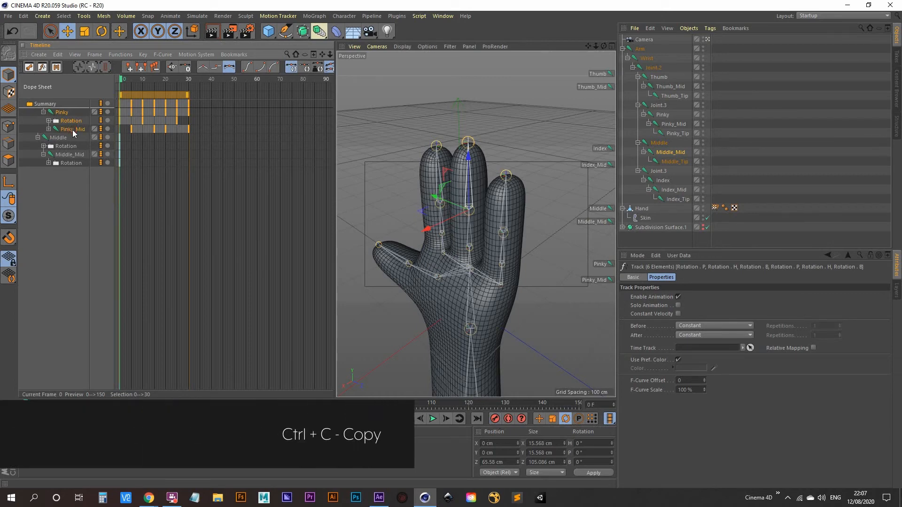
{"action": "left_click", "coordinate": [61, 138]}
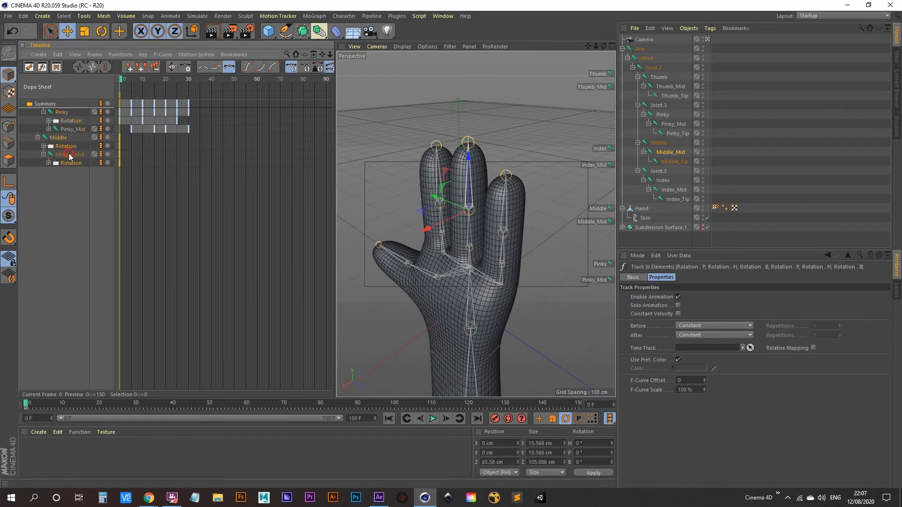
{"action": "left_click", "coordinate": [69, 155]}
{"action": "key", "text": "ctrl+v"}
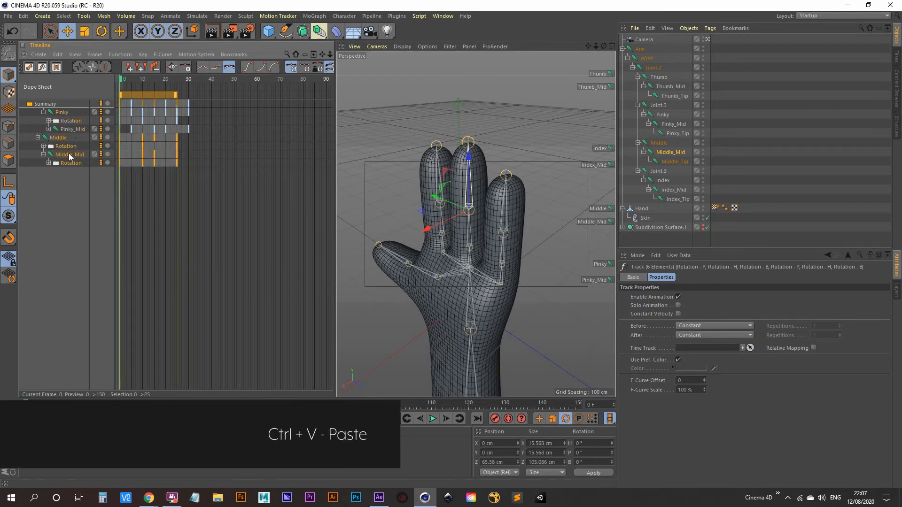
- Play back the pasted animation and stretch the Middle and Middle_Mid keyframes so they end at frame 30
{"action": "key", "text": "F8"}
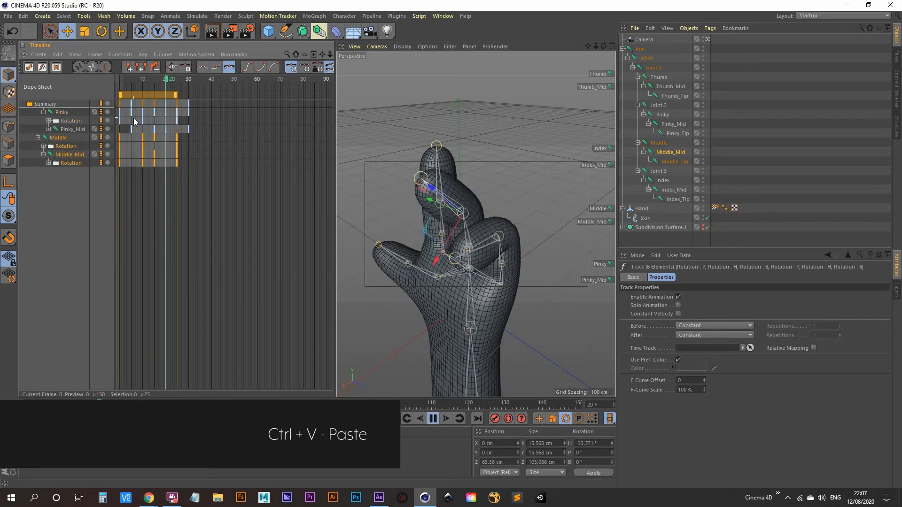
{"action": "key", "text": "F8"}
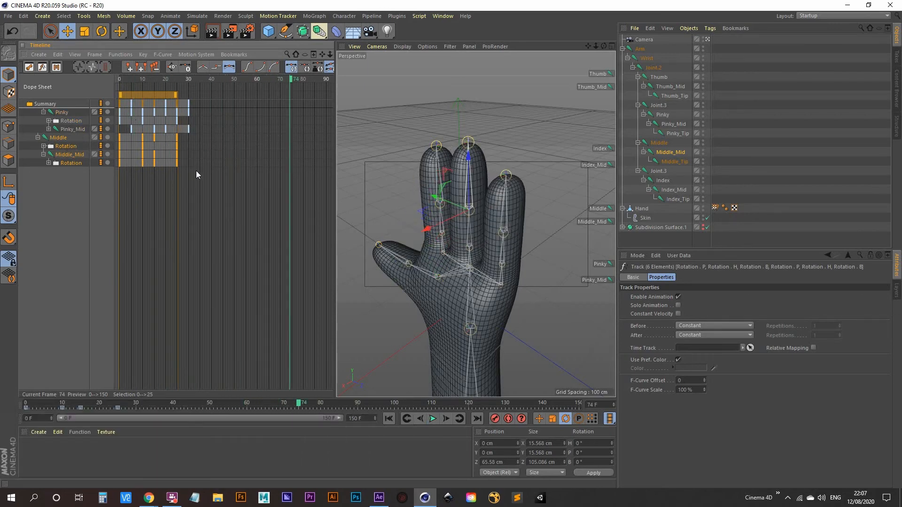
{"action": "mouse_move", "coordinate": [193, 79]}
{"action": "left_mouse_down"}
{"action": "mouse_move", "coordinate": [110, 84]}
{"action": "mouse_move", "coordinate": [183, 70]}
{"action": "mouse_move", "coordinate": [186, 94]}
{"action": "mouse_move", "coordinate": [178, 80]}
{"action": "mouse_move", "coordinate": [98, 84]}
{"action": "mouse_move", "coordinate": [191, 71]}
{"action": "left_mouse_up"}
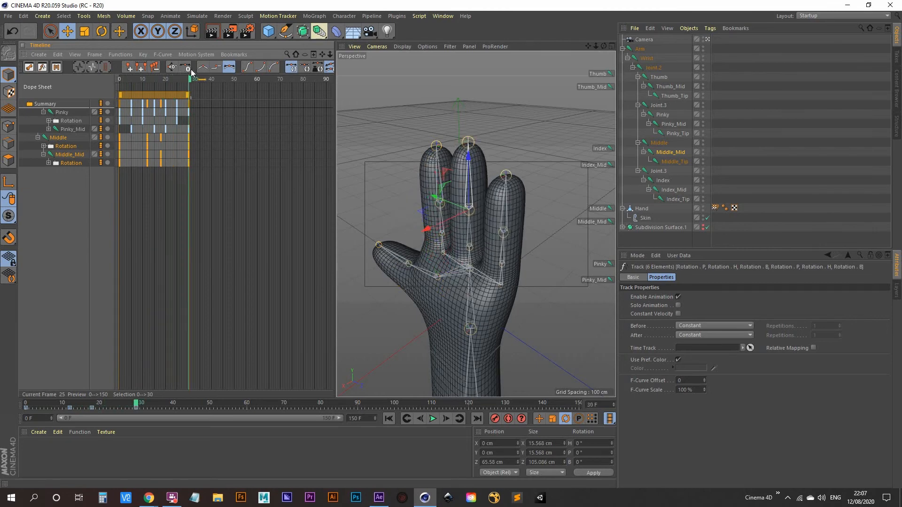
{"action": "left_click_drag", "start_coordinate": [460, 257], "coordinate": [516, 283], "text": "alt"}
{"action": "scroll", "coordinate": [476, 256], "scroll_direction": "up", "scroll_amount": 5}
{"action": "scroll", "coordinate": [470, 245], "scroll_direction": "down", "scroll_amount": 5}
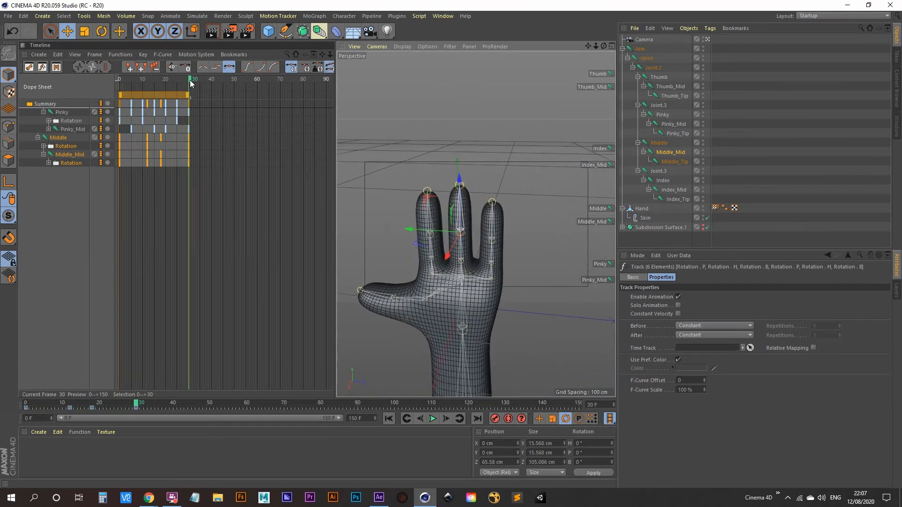
- Replay the animation from frame 0 to check the middle finger's curl against the pinky's
{"action": "left_click_drag", "start_coordinate": [190, 81], "coordinate": [119, 92]}
{"action": "key", "text": "F8"}
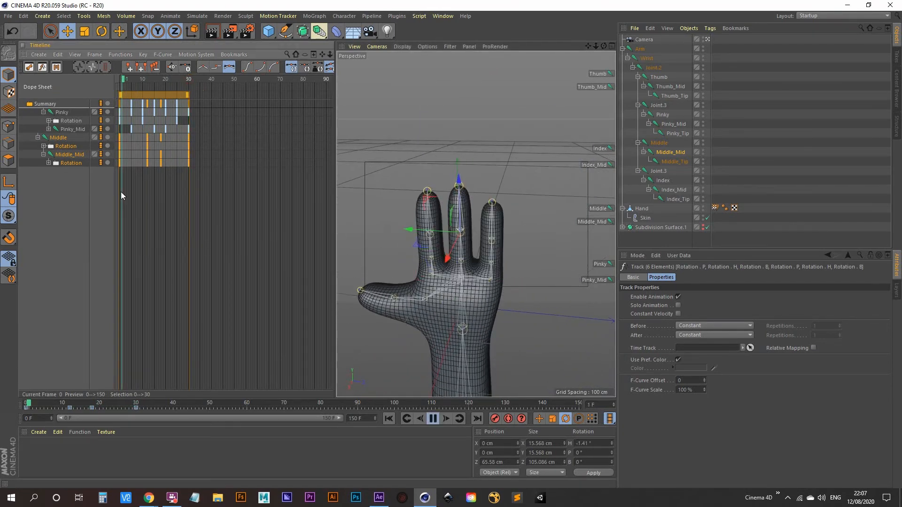
{"action": "scroll", "coordinate": [472, 247], "scroll_direction": "up", "scroll_amount": 3}
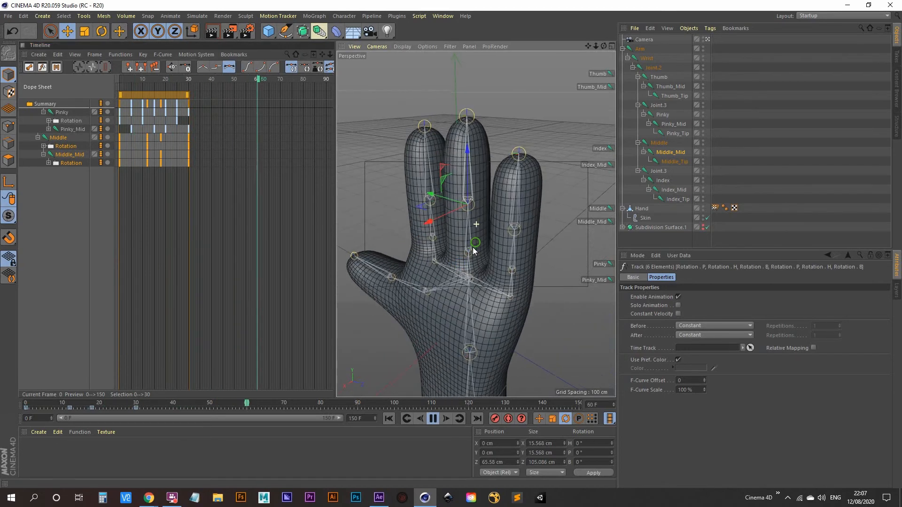
{"action": "scroll", "coordinate": [473, 247], "scroll_direction": "down", "scroll_amount": 2}
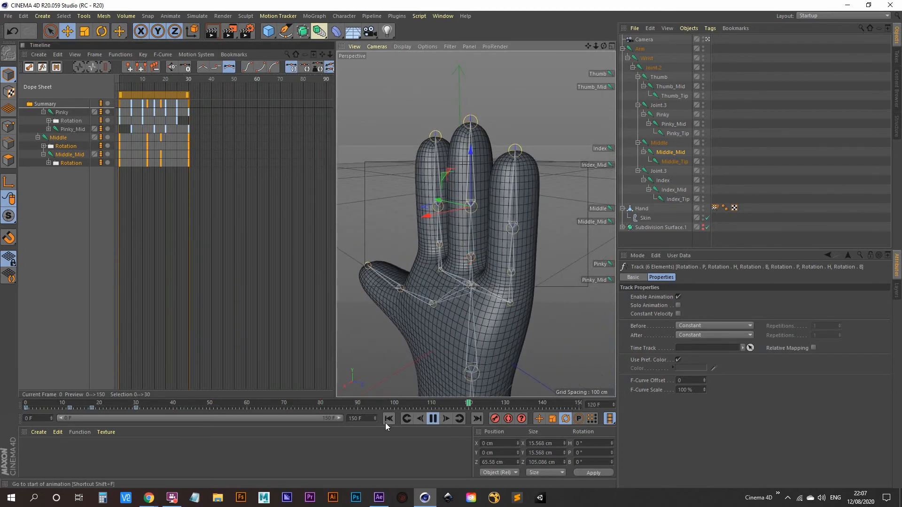
{"action": "left_click", "coordinate": [390, 418]}
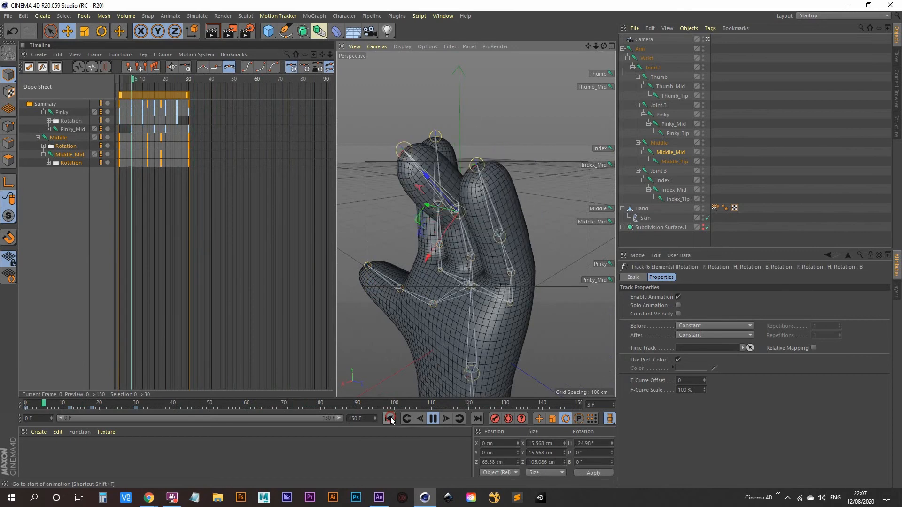
{"action": "left_click", "coordinate": [433, 418]}
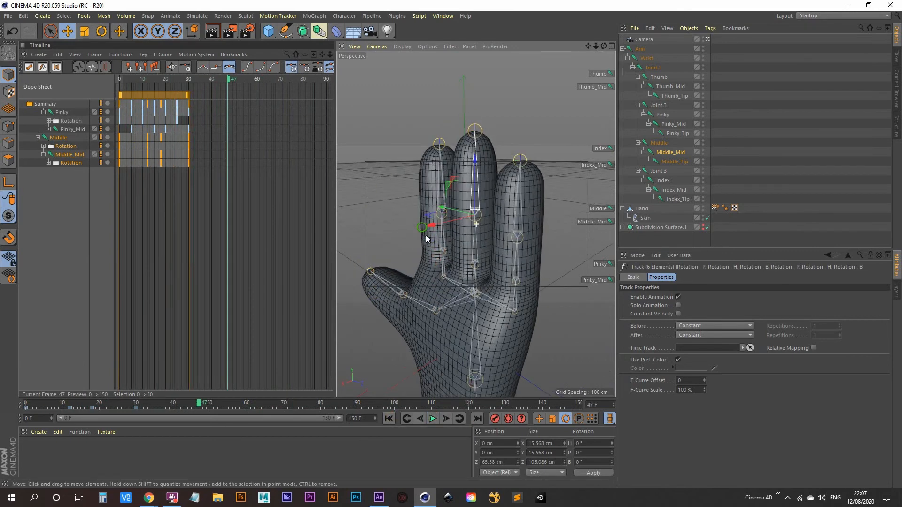
- Compare the axis orientation of the Index, Index_Mid and Index_Tip joints with that of the Pinky joint
{"action": "left_click_drag", "start_coordinate": [426, 239], "coordinate": [453, 249], "text": "alt"}
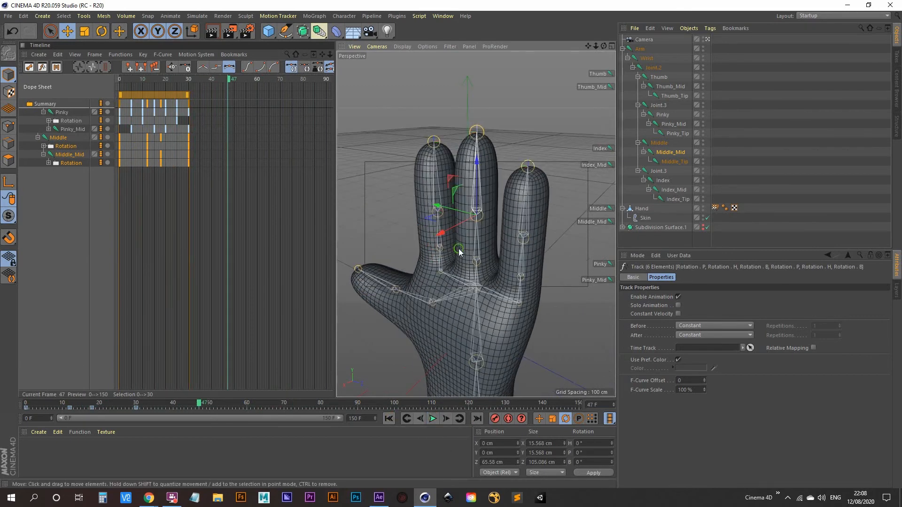
{"action": "scroll", "coordinate": [459, 253], "scroll_direction": "down", "scroll_amount": 5}
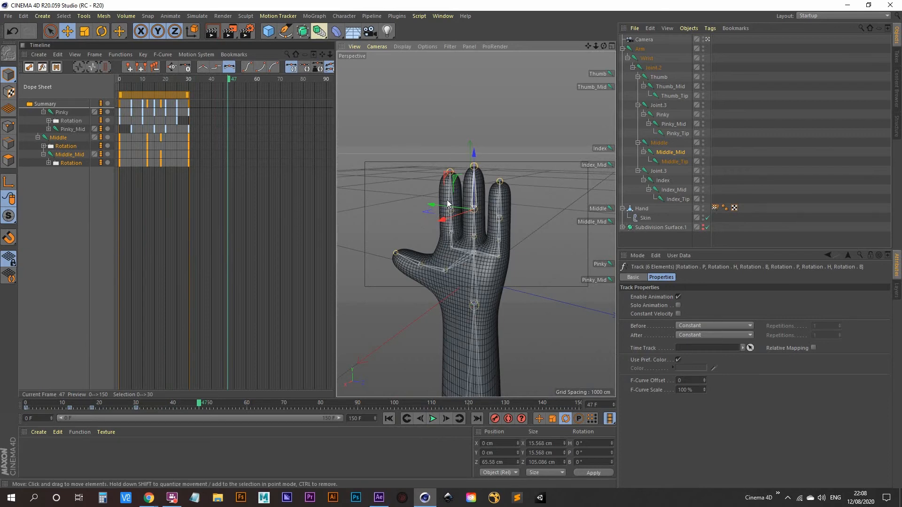
{"action": "scroll", "coordinate": [452, 217], "scroll_direction": "up", "scroll_amount": 5}
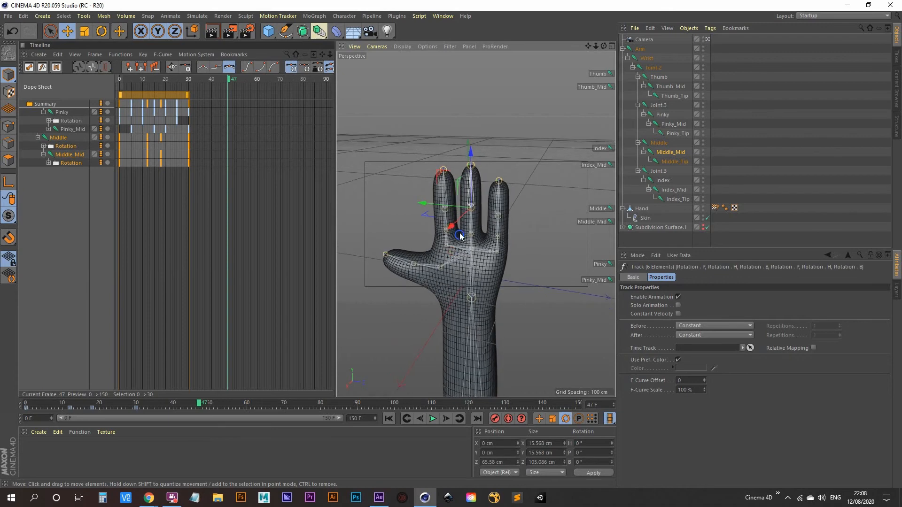
{"action": "left_click", "coordinate": [602, 150]}
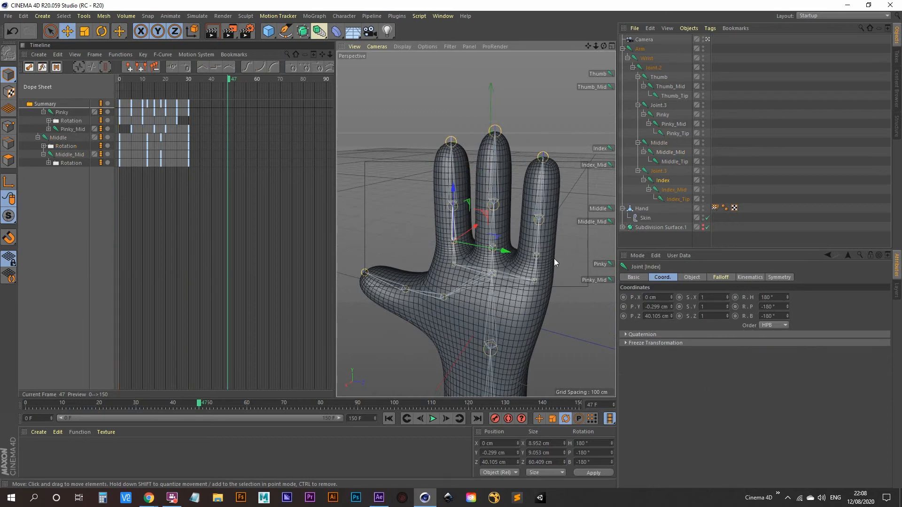
{"action": "left_click", "coordinate": [601, 264]}
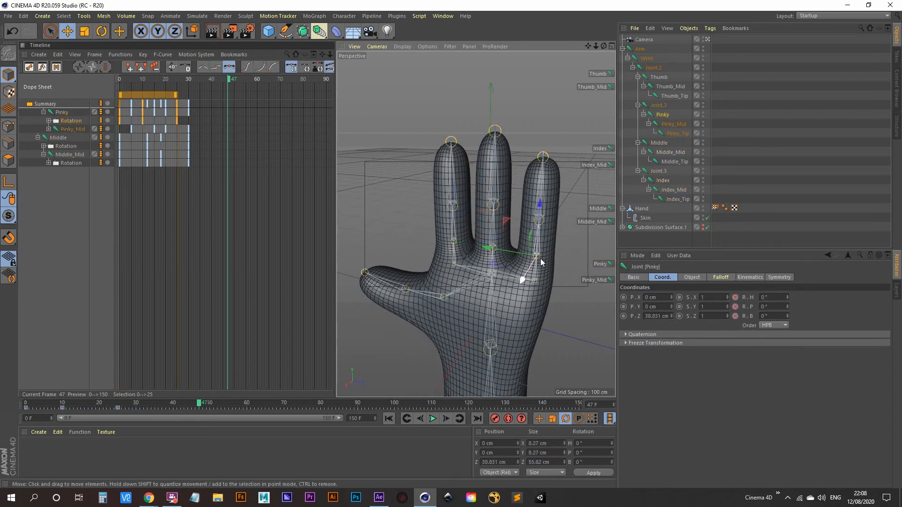
{"action": "left_click_drag", "start_coordinate": [534, 277], "coordinate": [491, 267], "text": "alt"}
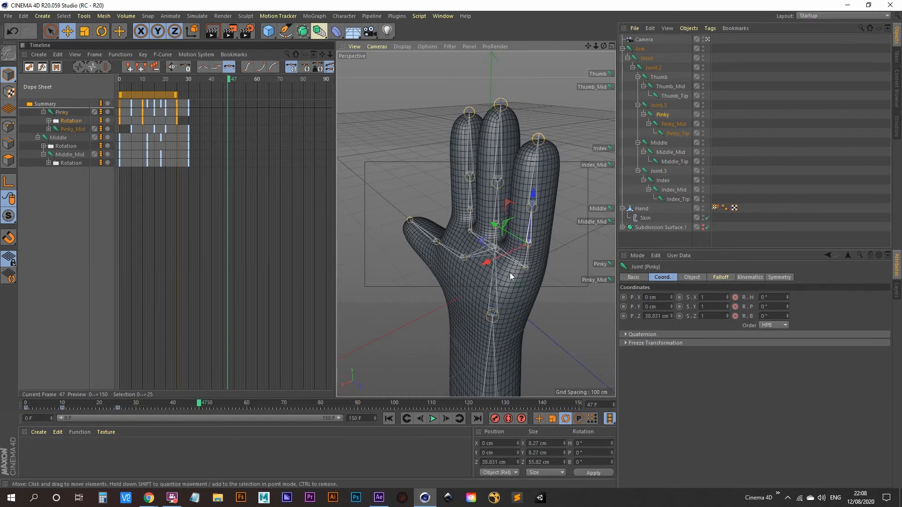
{"action": "left_click", "coordinate": [600, 149]}
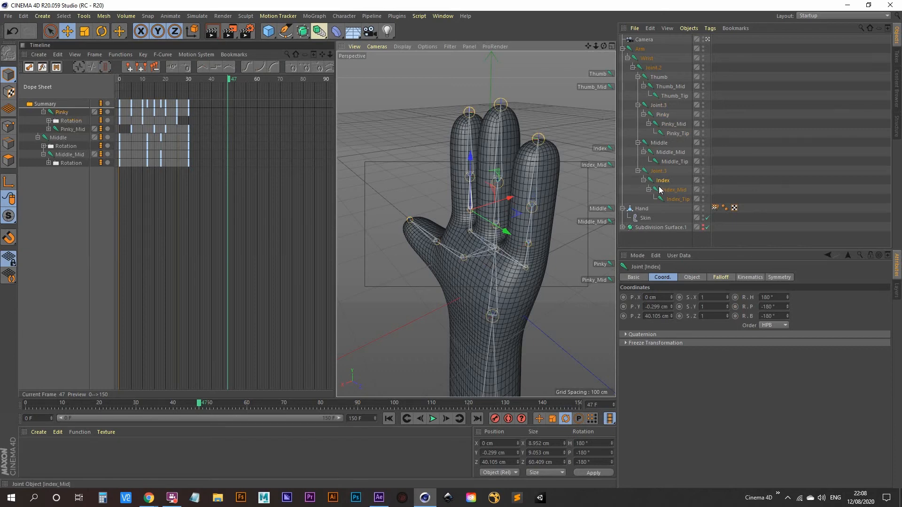
{"action": "left_click", "coordinate": [593, 168]}
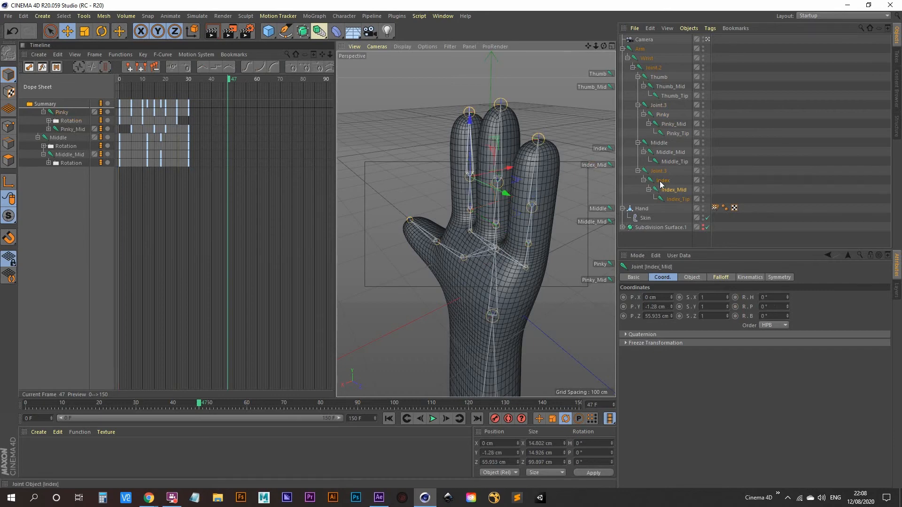
{"action": "left_click", "coordinate": [677, 199]}
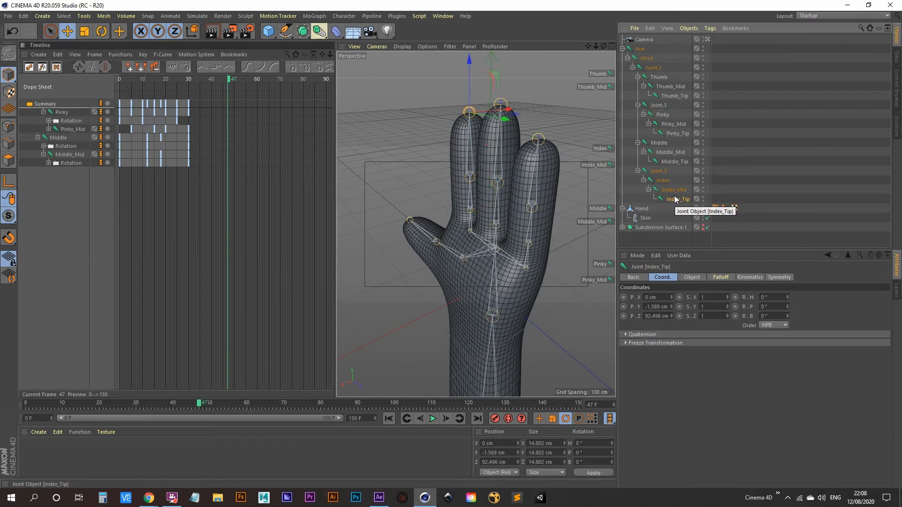
- Try to rotate the index finger's Joint.3 and all its child joints around the finger's length, and undo it
{"action": "left_click", "coordinate": [659, 172]}
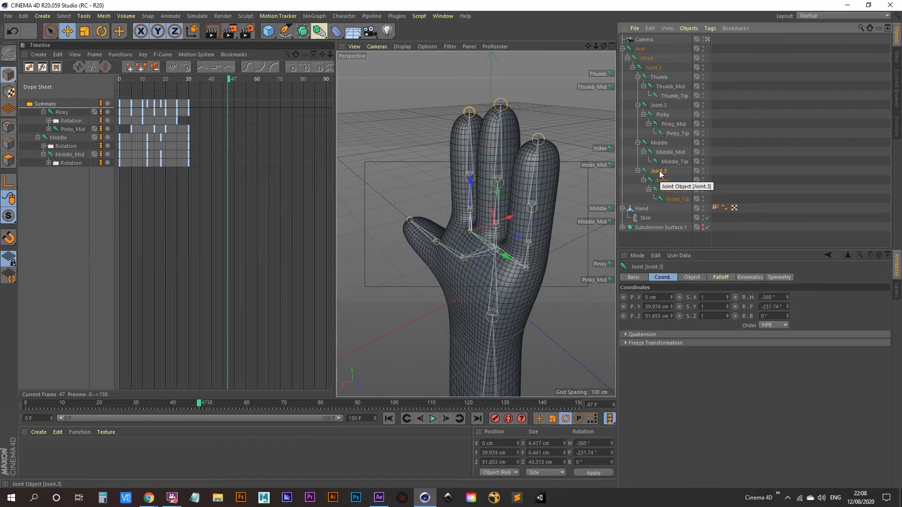
{"action": "middle_click", "coordinate": [659, 173]}
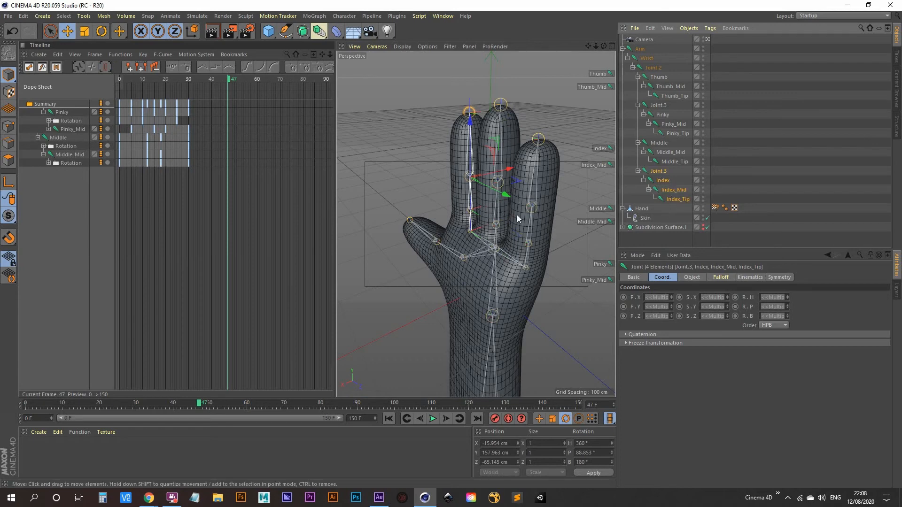
{"action": "mouse_move", "coordinate": [461, 241]}
{"action": "left_mouse_down", "text": "alt"}
{"action": "mouse_move", "coordinate": [467, 272]}
{"action": "mouse_move", "coordinate": [511, 267]}
{"action": "mouse_move", "coordinate": [427, 237]}
{"action": "mouse_move", "coordinate": [497, 247]}
{"action": "mouse_move", "coordinate": [470, 233]}
{"action": "mouse_move", "coordinate": [485, 244]}
{"action": "left_mouse_up", "text": "alt"}
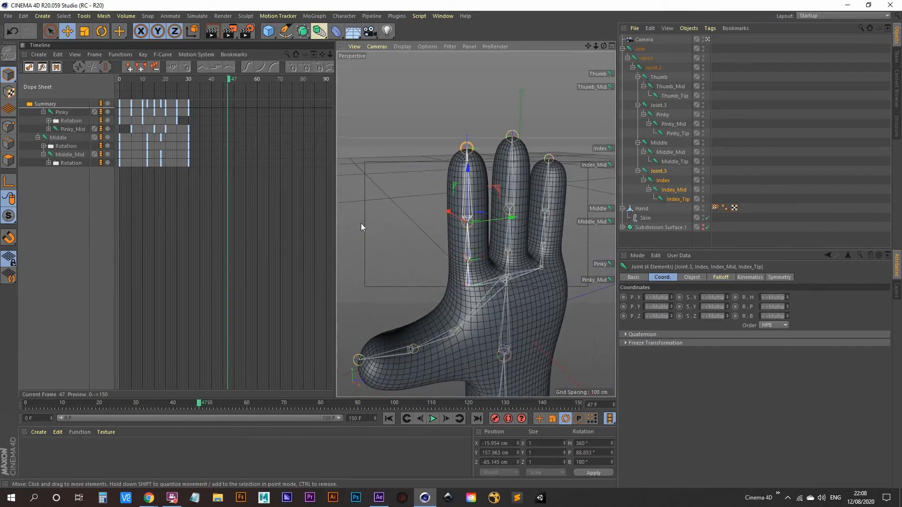
{"action": "left_click", "coordinate": [97, 34]}
{"action": "scroll", "coordinate": [444, 260], "scroll_direction": "up", "scroll_amount": 5}
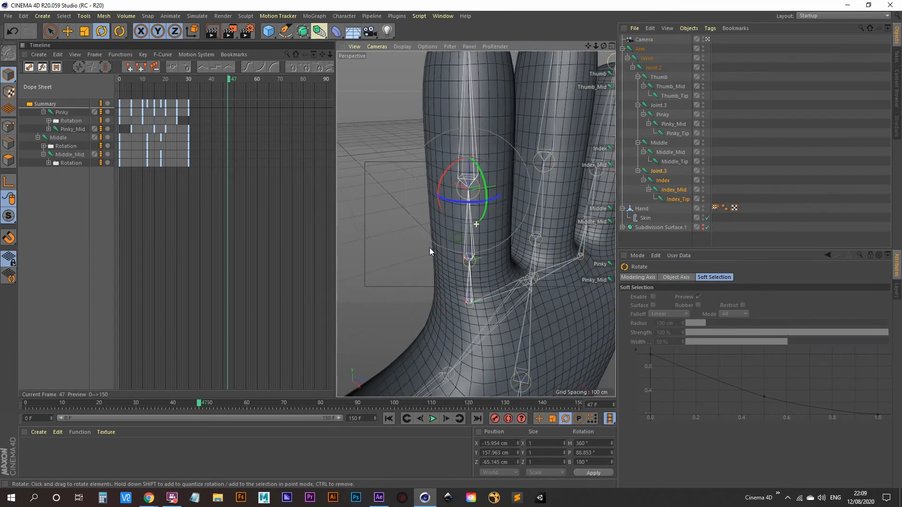
{"action": "middle_click_drag", "start_coordinate": [429, 247], "coordinate": [401, 277], "text": "alt"}
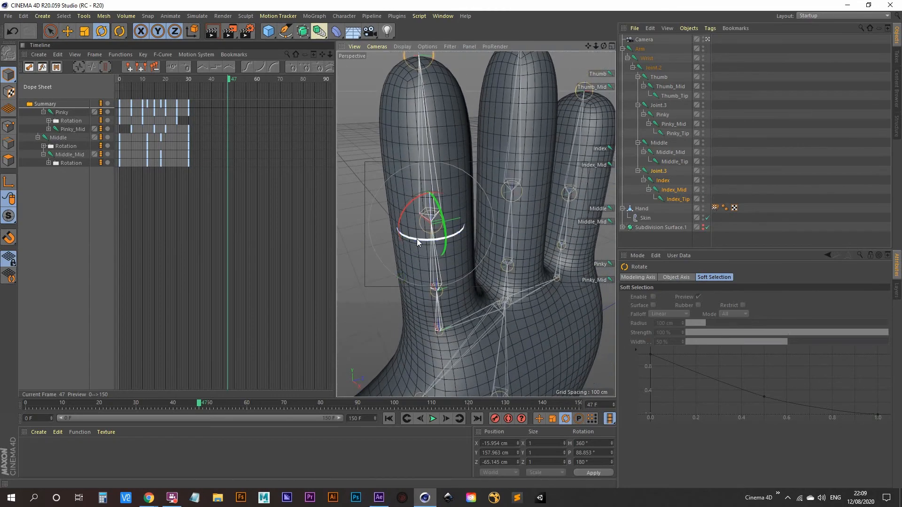
{"action": "left_click_drag", "start_coordinate": [416, 239], "coordinate": [616, 178]}
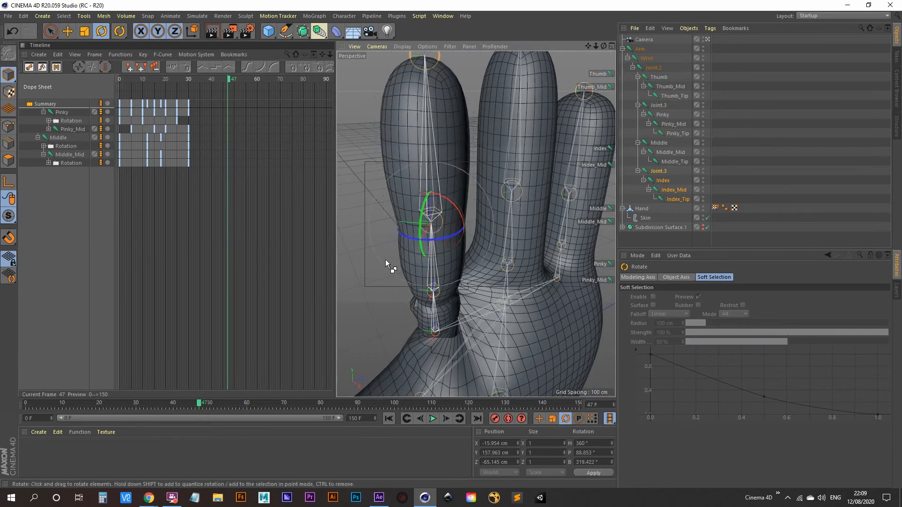
{"action": "key", "text": "ctrl+z"}
- Disable the Skin deformer under the Hand object and examine the index finger's joints
{"action": "scroll", "coordinate": [466, 232], "scroll_direction": "down", "scroll_amount": 5}
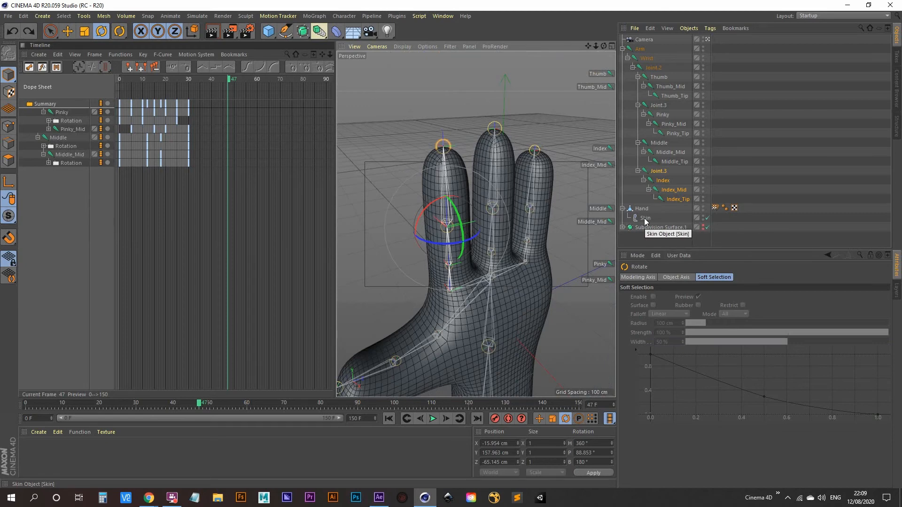
{"action": "left_click", "coordinate": [707, 219]}
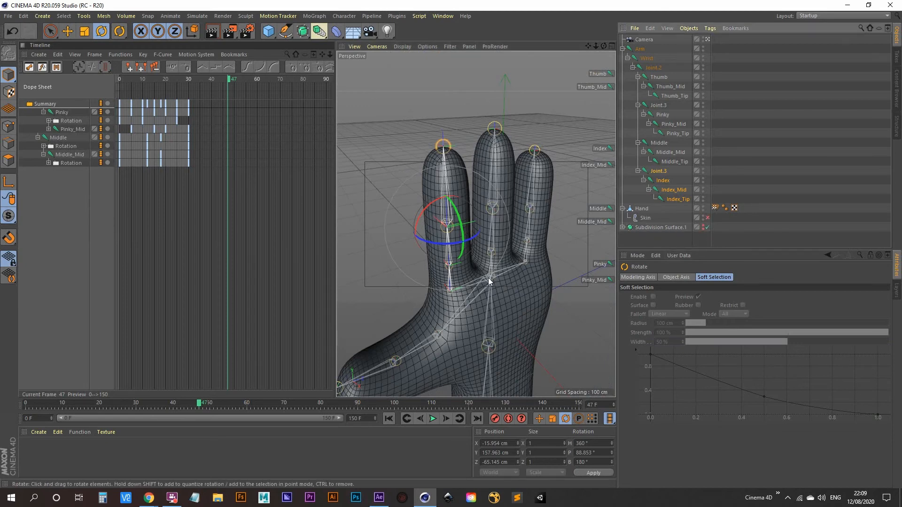
{"action": "left_click_drag", "start_coordinate": [484, 280], "coordinate": [626, 211], "text": "alt"}
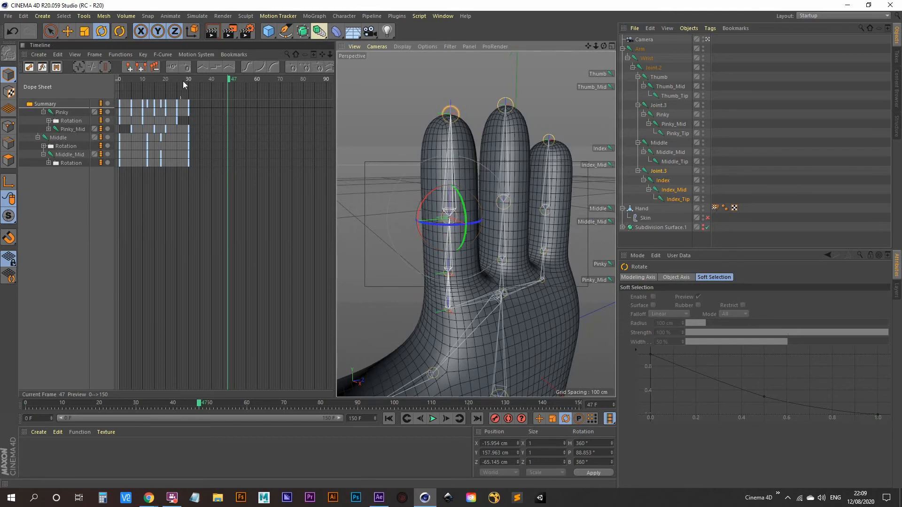
- With the Move tool, compare the Middle and Middle_Mid axes with the index chain, and select the index's Joint.3 with all its children
{"action": "left_click", "coordinate": [67, 31]}
{"action": "left_click_drag", "start_coordinate": [484, 256], "coordinate": [405, 308], "text": "alt"}
{"action": "left_click", "coordinate": [599, 209]}
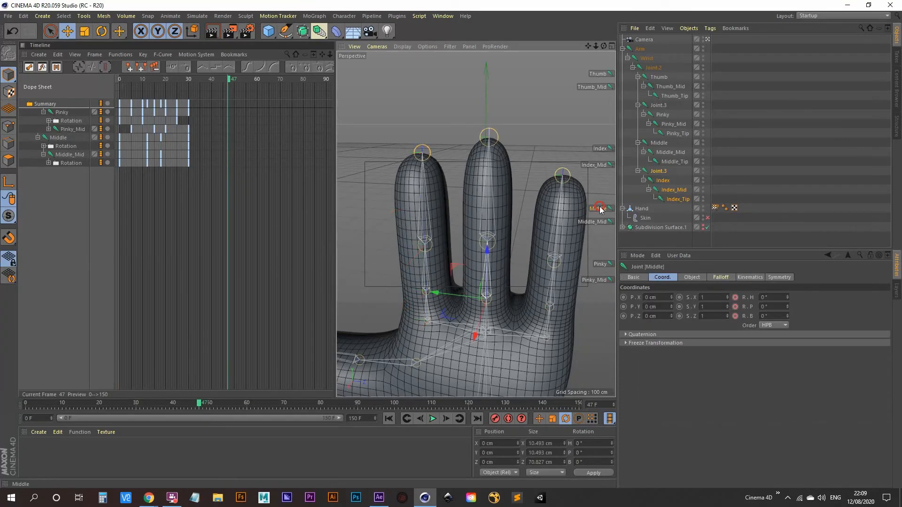
{"action": "left_click", "coordinate": [596, 222]}
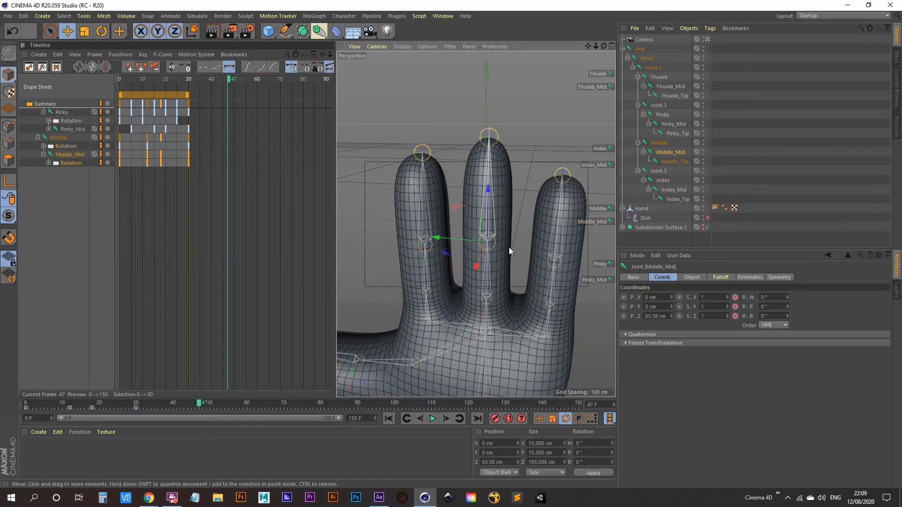
{"action": "middle_click", "coordinate": [660, 172]}
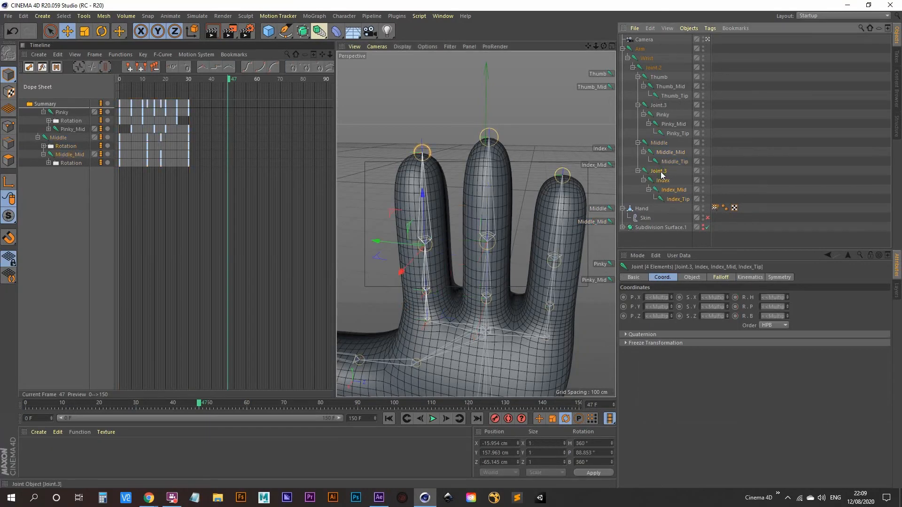
{"action": "left_click_drag", "start_coordinate": [430, 301], "coordinate": [478, 290], "text": "alt"}
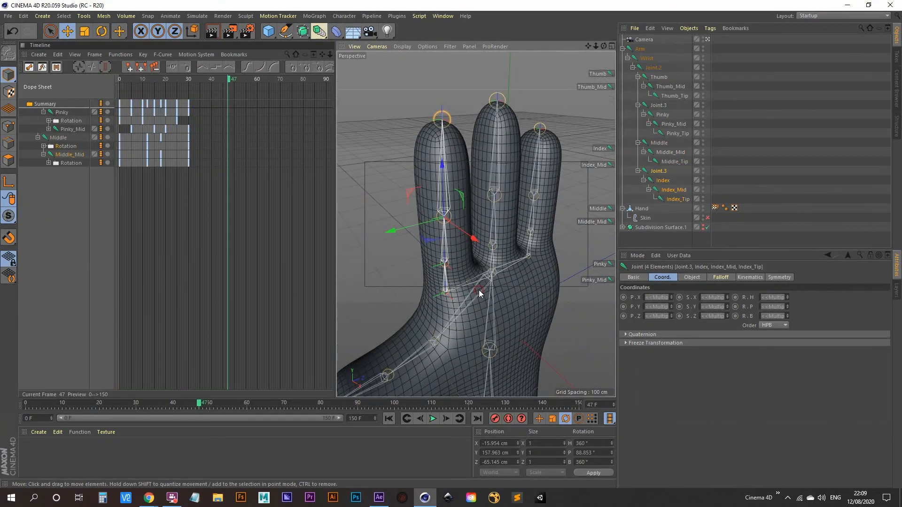
- Set the bind pose in the Hand object's Weight tag and re-enable the Skin deformer
{"action": "left_click", "coordinate": [715, 208]}
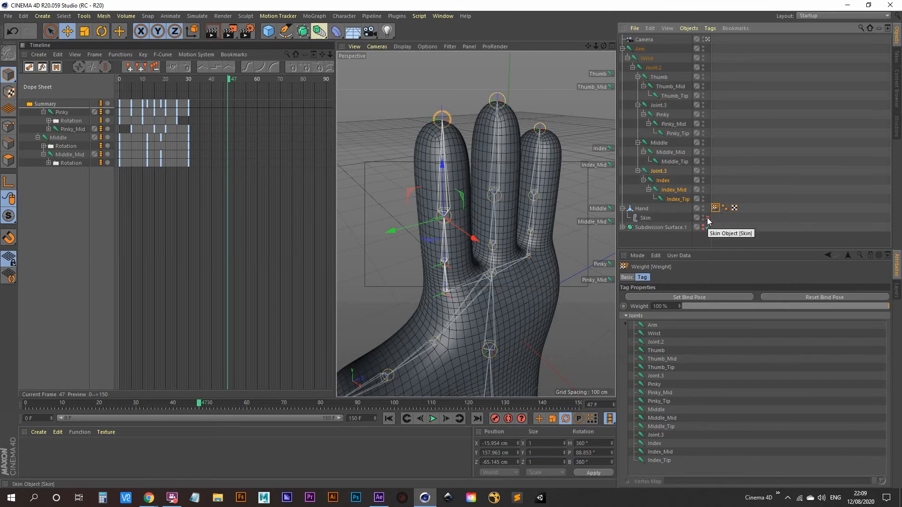
{"action": "left_click", "coordinate": [690, 298]}
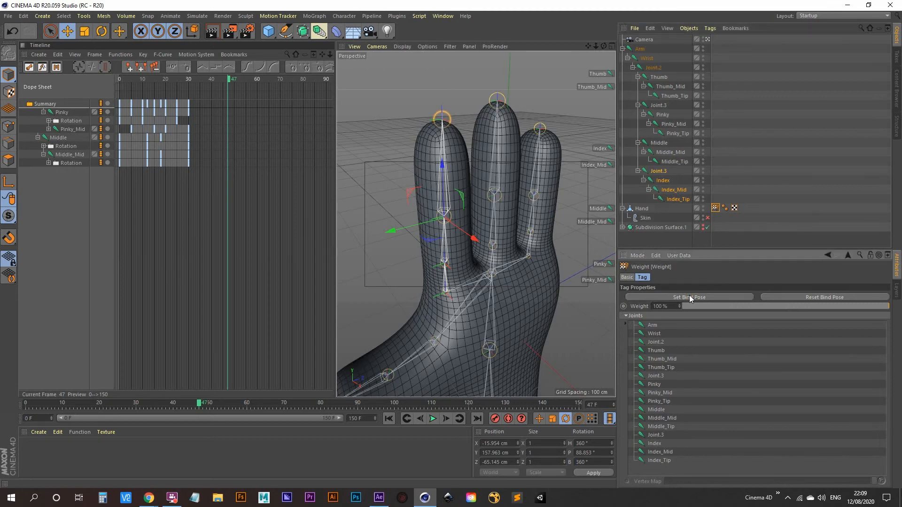
{"action": "left_click", "coordinate": [708, 219]}
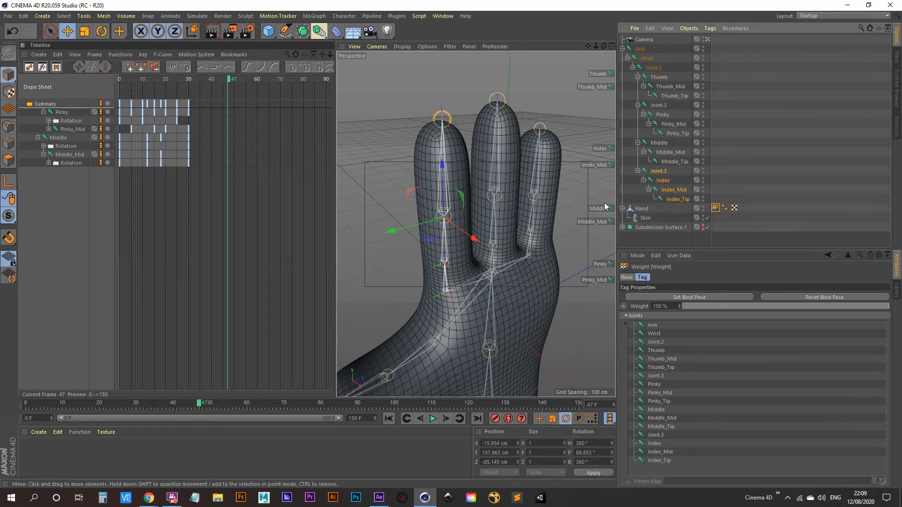
- Try bending the index finger by rotating the Index and Index_Mid joints, and undo the rotations
{"action": "left_click", "coordinate": [600, 149]}
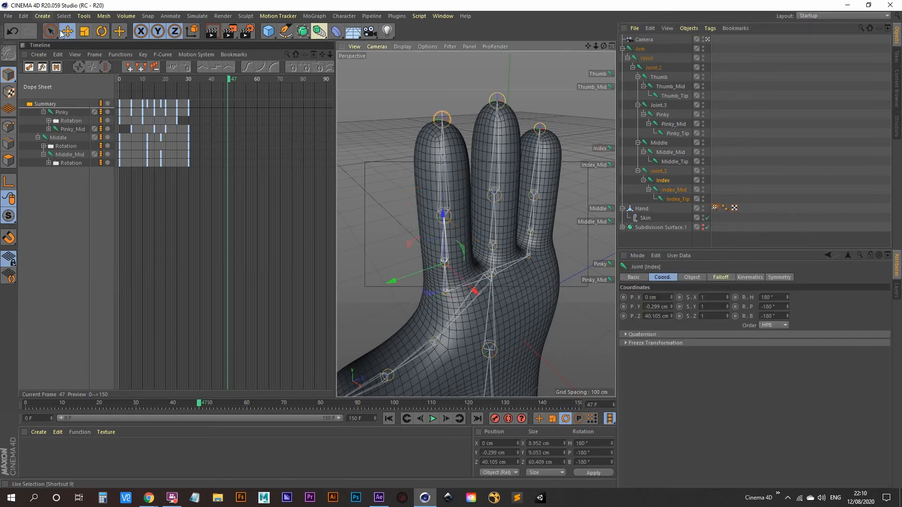
{"action": "left_click", "coordinate": [102, 31]}
{"action": "left_click_drag", "start_coordinate": [463, 284], "coordinate": [414, 238]}
{"action": "left_click", "coordinate": [593, 222]}
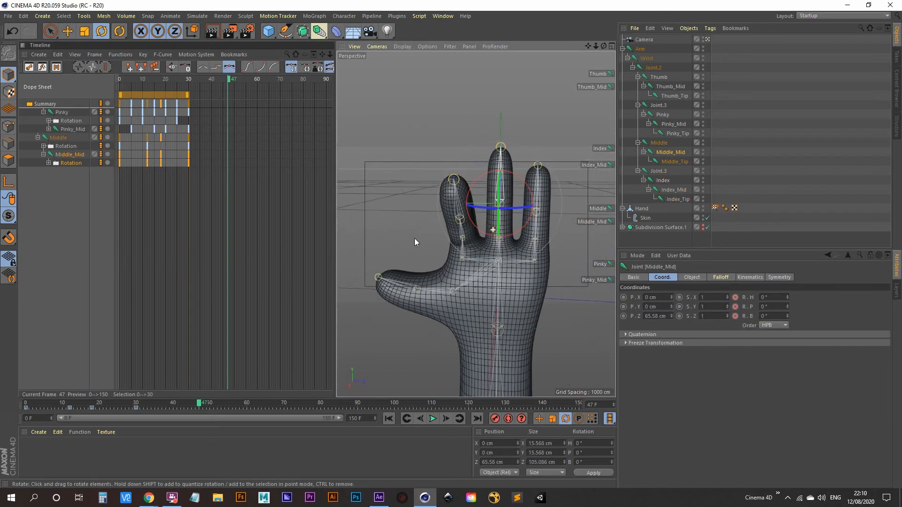
{"action": "left_click", "coordinate": [598, 168]}
{"action": "left_click_drag", "start_coordinate": [494, 211], "coordinate": [493, 307], "text": "alt"}
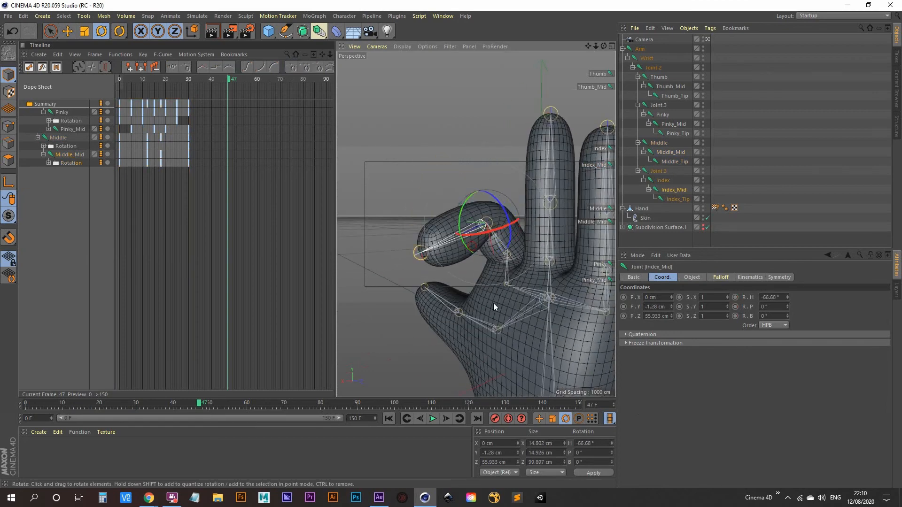
{"action": "key", "text": "ctrl+z"}
{"action": "key", "text": "ctrl+z"}
{"action": "key", "text": "ctrl+z"}
{"action": "key", "text": "ctrl+z"}
{"action": "key", "text": "ctrl+z"}
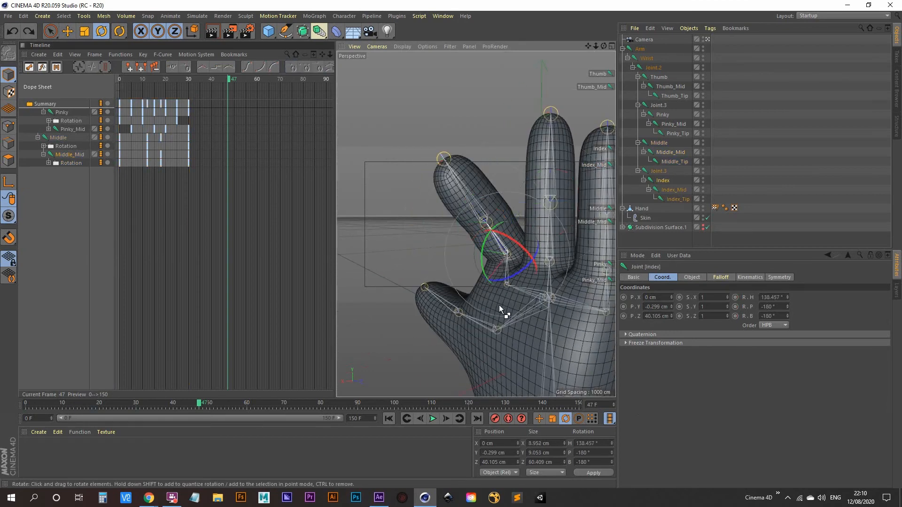
{"action": "left_click_drag", "start_coordinate": [493, 270], "coordinate": [521, 298], "text": "alt"}
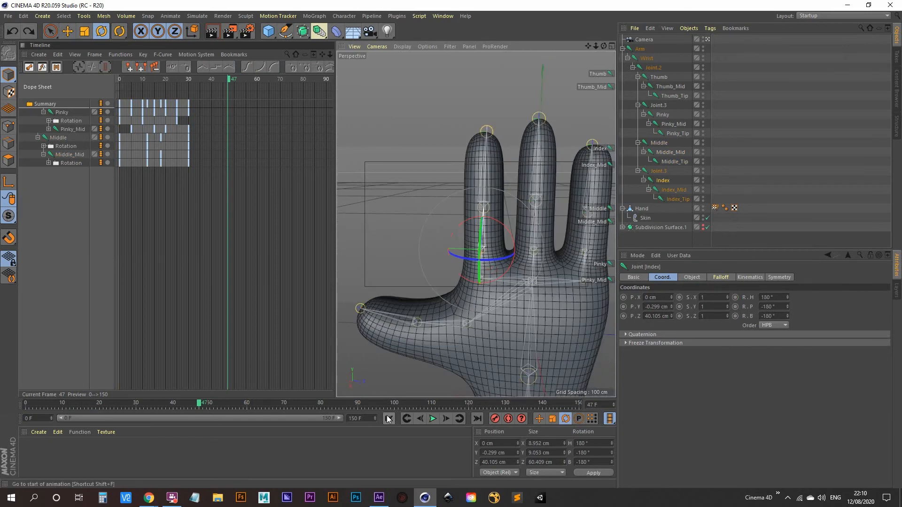
- Play the animation from its first frame, stop it and examine the hand's fingers
{"action": "key", "text": "shift+f"}
{"action": "left_click", "coordinate": [432, 419]}
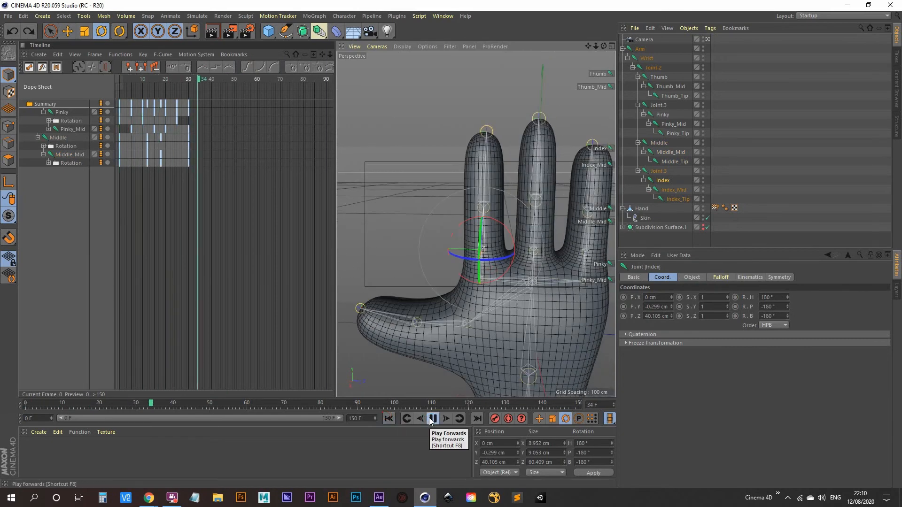
{"action": "left_click", "coordinate": [432, 419]}
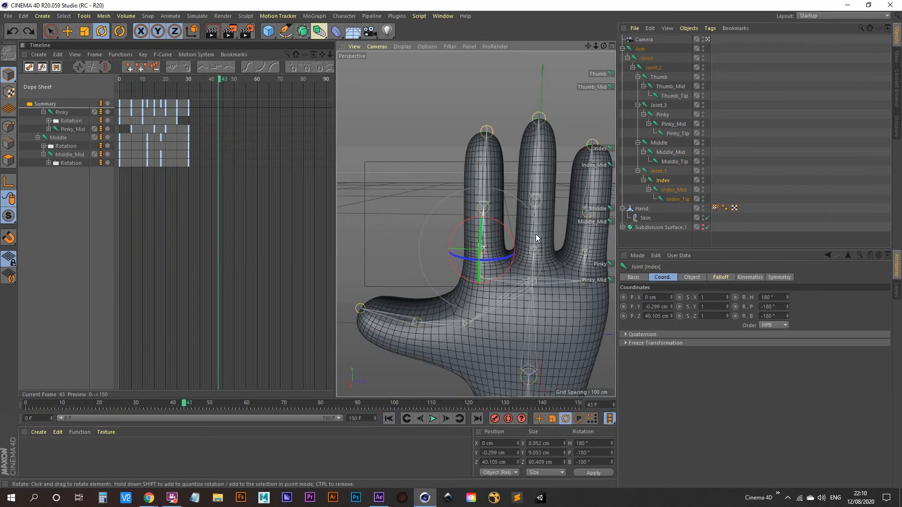
{"action": "left_click_drag", "start_coordinate": [535, 238], "coordinate": [455, 277], "text": "alt"}
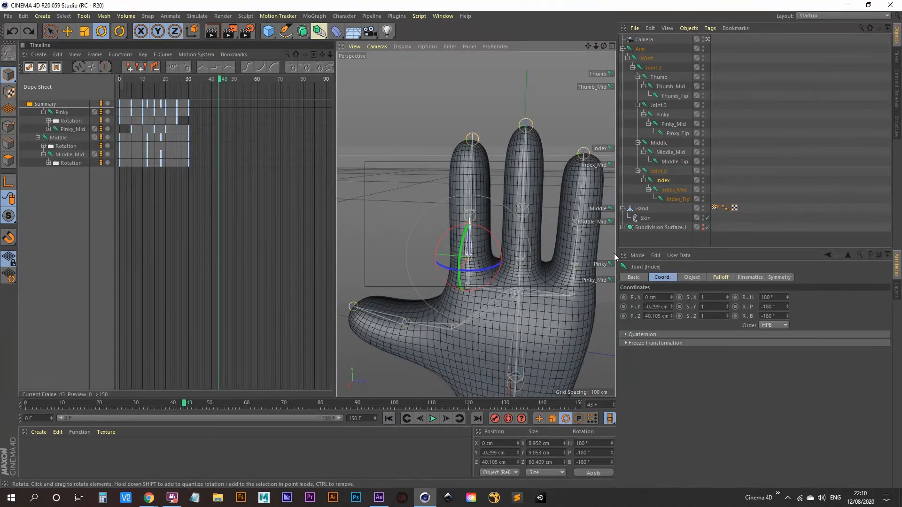
- Record rotation keyframes for the Index and Index_Mid joints at frame 0
{"action": "left_click", "coordinate": [600, 149]}
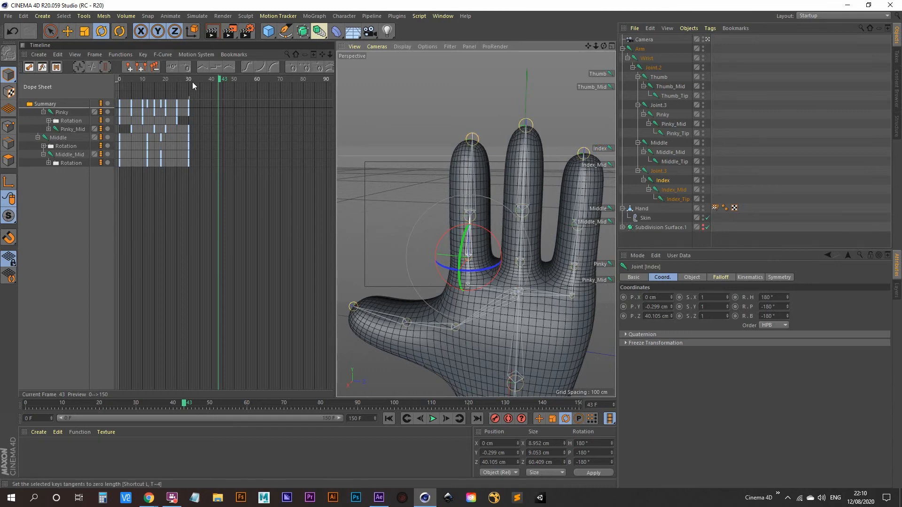
{"action": "left_click", "coordinate": [211, 79]}
{"action": "left_click_drag", "start_coordinate": [212, 81], "coordinate": [119, 88]}
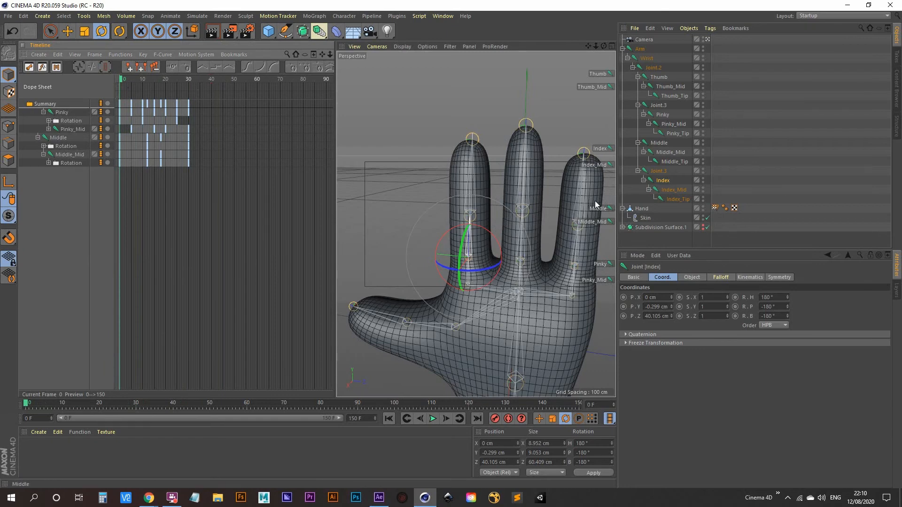
{"action": "left_click", "coordinate": [599, 148]}
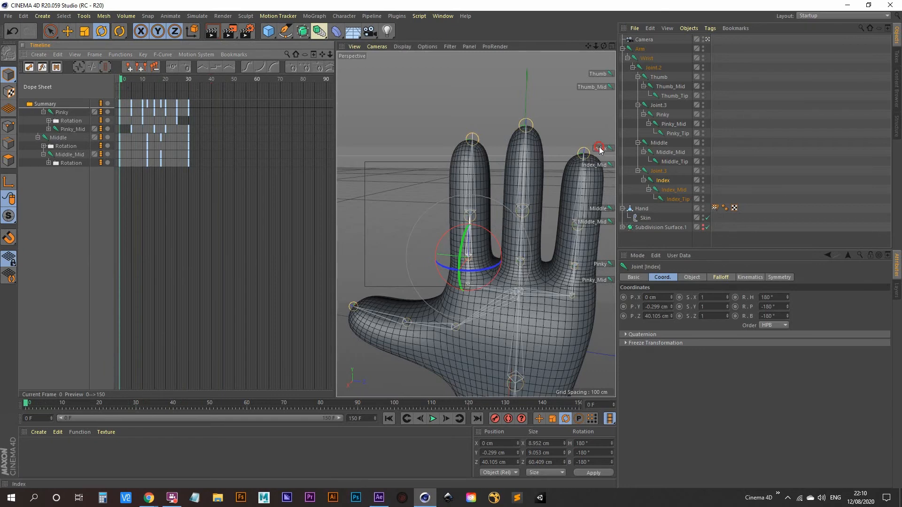
{"action": "left_click", "coordinate": [495, 419]}
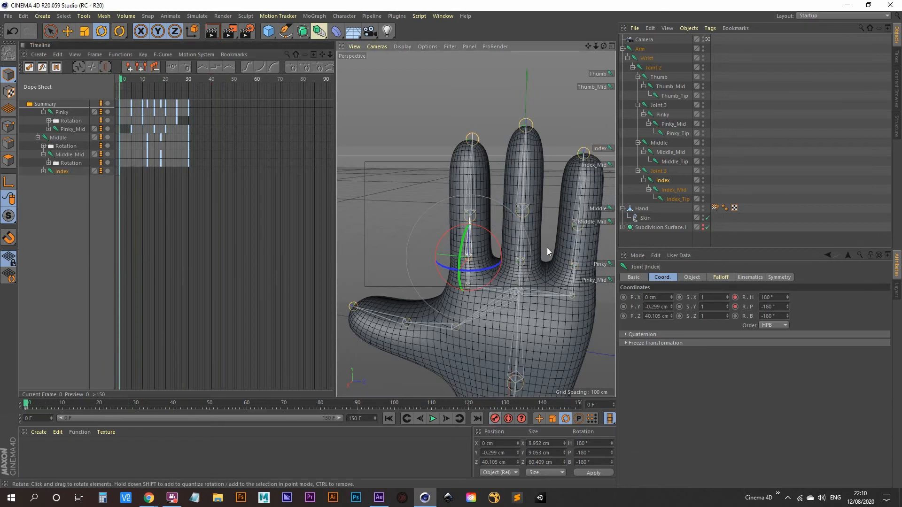
{"action": "left_click", "coordinate": [597, 167]}
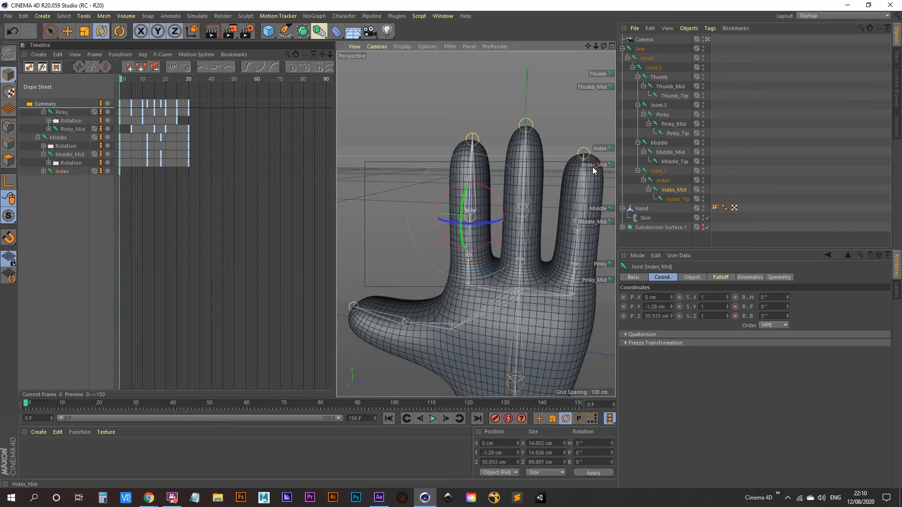
{"action": "left_click", "coordinate": [496, 419]}
- Copy the Pinky and Pinky_Mid keyframes and paste them onto the Index and Index_Mid tracks from frame 0
{"action": "left_click", "coordinate": [43, 172]}
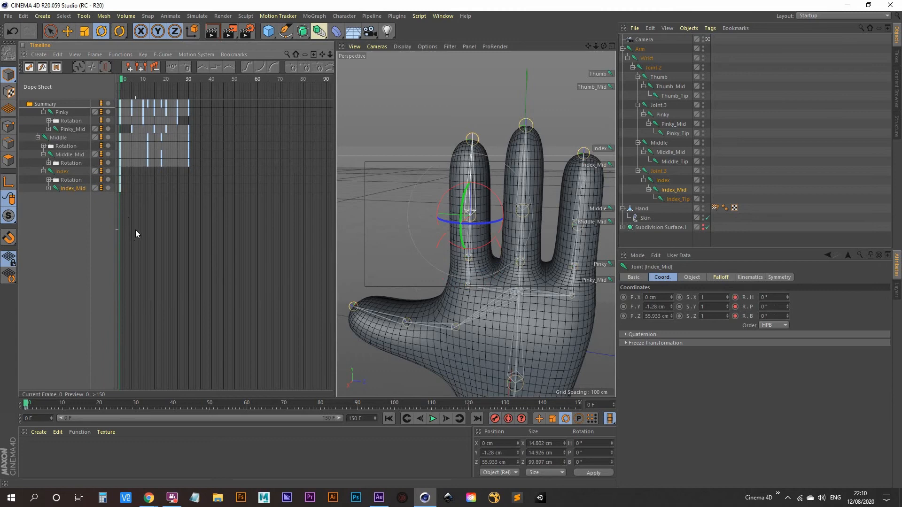
{"action": "left_click", "coordinate": [60, 114]}
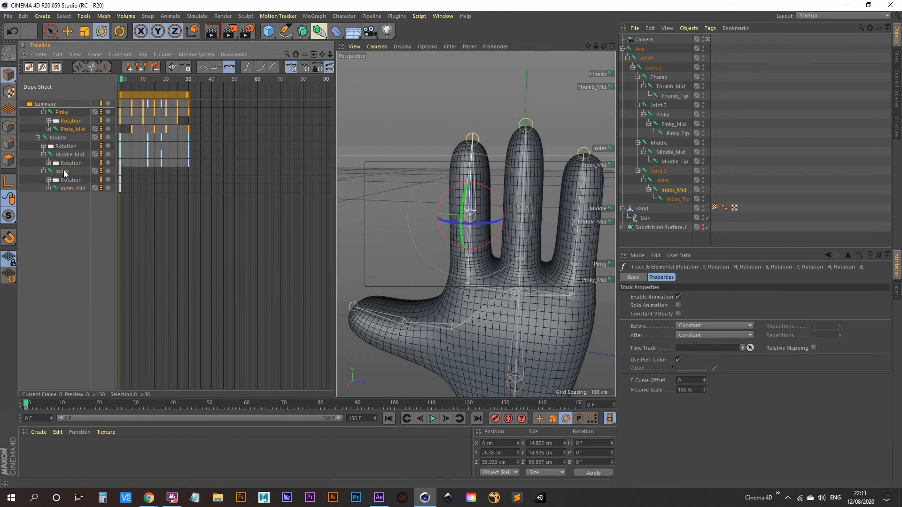
{"action": "left_click", "coordinate": [64, 172]}
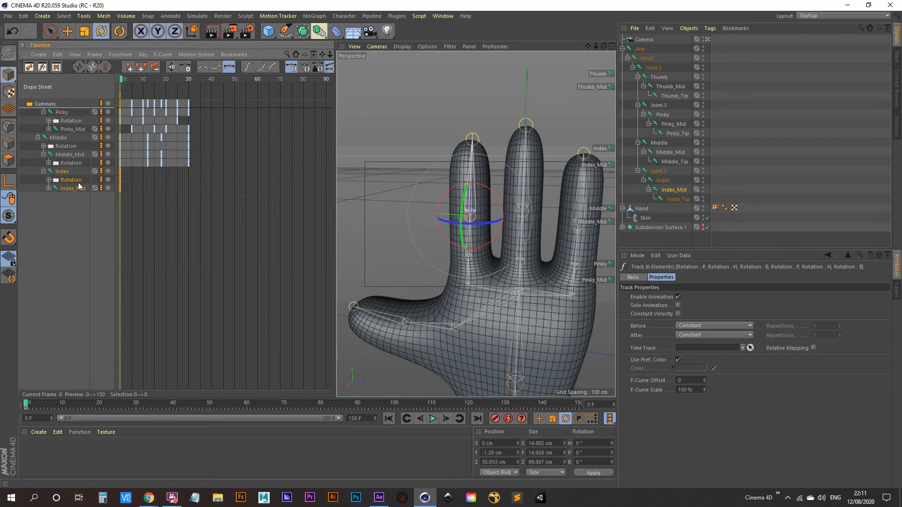
{"action": "middle_click_drag", "start_coordinate": [177, 249], "coordinate": [188, 249], "text": "alt"}
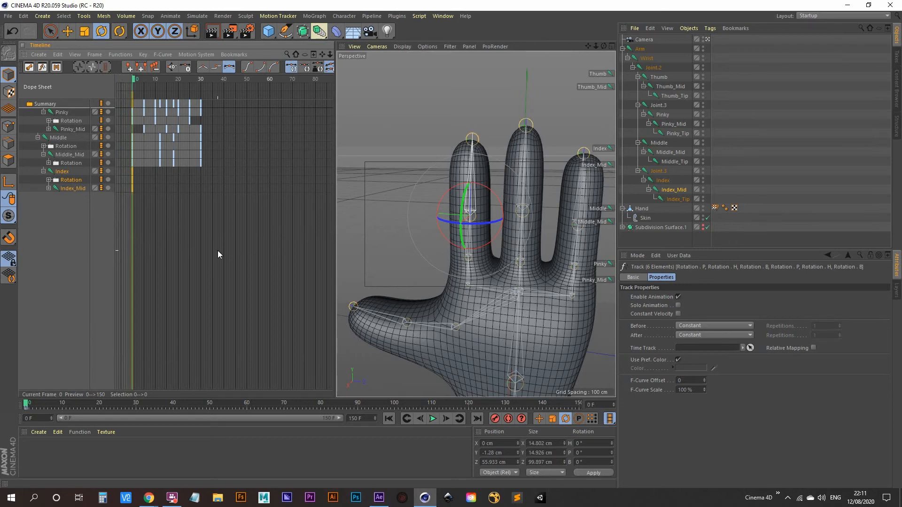
{"action": "key", "text": "ctrl+v"}
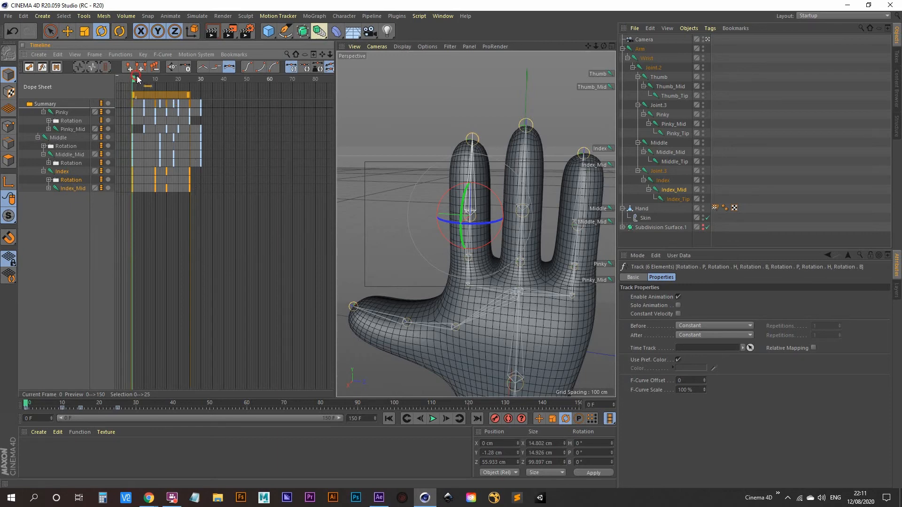
- Stretch the pasted Index and Index_Mid keyframes in time so that they end at frame 36
{"action": "mouse_move", "coordinate": [137, 79]}
{"action": "left_mouse_down"}
{"action": "mouse_move", "coordinate": [203, 70]}
{"action": "mouse_move", "coordinate": [116, 88]}
{"action": "left_mouse_up"}
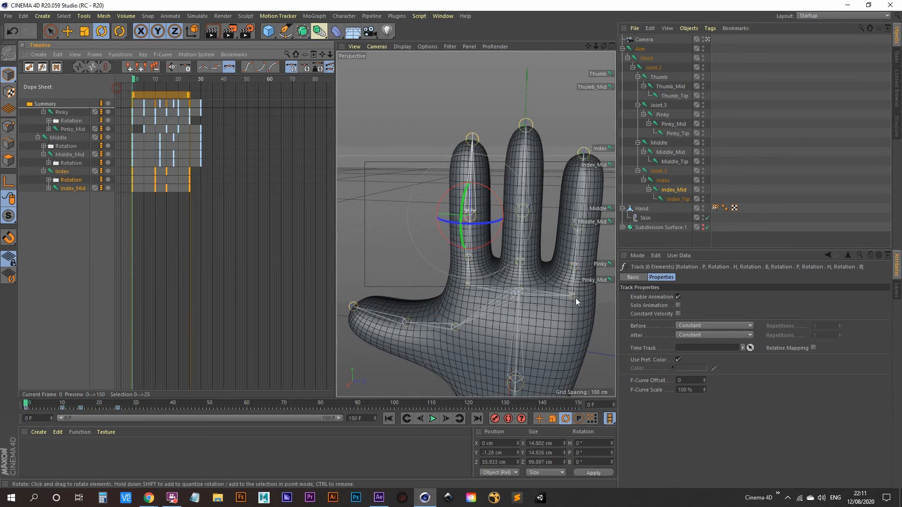
{"action": "right_click_drag", "start_coordinate": [576, 299], "coordinate": [503, 283], "text": "alt"}
{"action": "left_click_drag", "start_coordinate": [503, 283], "coordinate": [457, 284], "text": "alt"}
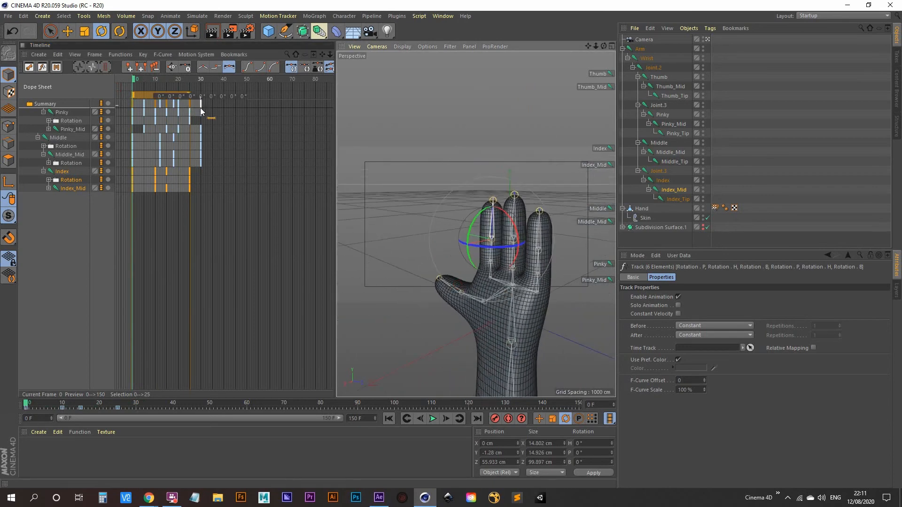
{"action": "left_click_drag", "start_coordinate": [191, 95], "coordinate": [215, 95]}
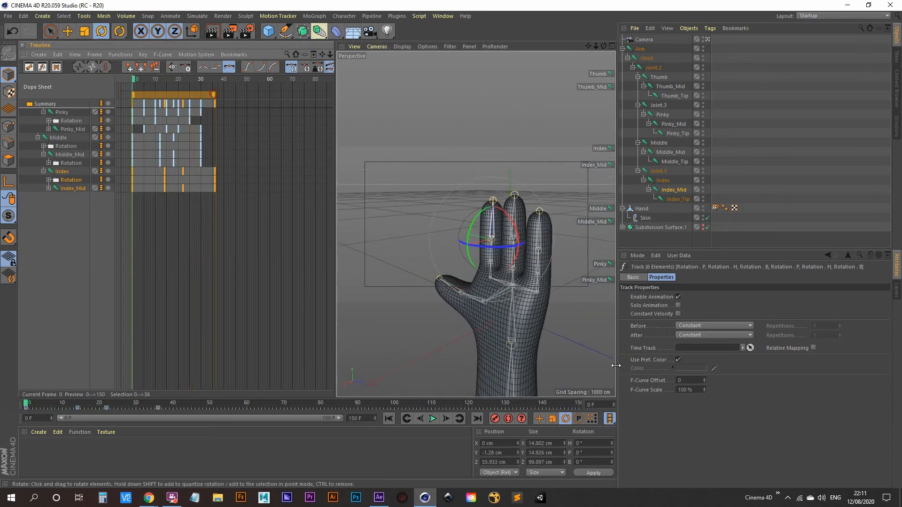
{"action": "scroll", "coordinate": [497, 255], "scroll_direction": "up", "scroll_amount": 3}
{"action": "left_click_drag", "start_coordinate": [496, 255], "coordinate": [465, 262], "text": "alt"}
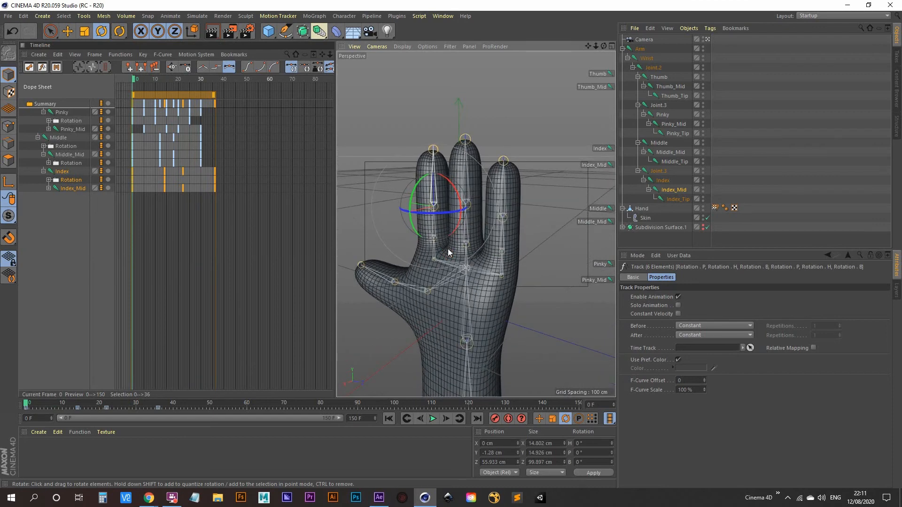
{"action": "mouse_move", "coordinate": [215, 95]}
{"action": "left_mouse_down"}
{"action": "mouse_move", "coordinate": [176, 94]}
{"action": "mouse_move", "coordinate": [216, 95]}
{"action": "left_mouse_up"}
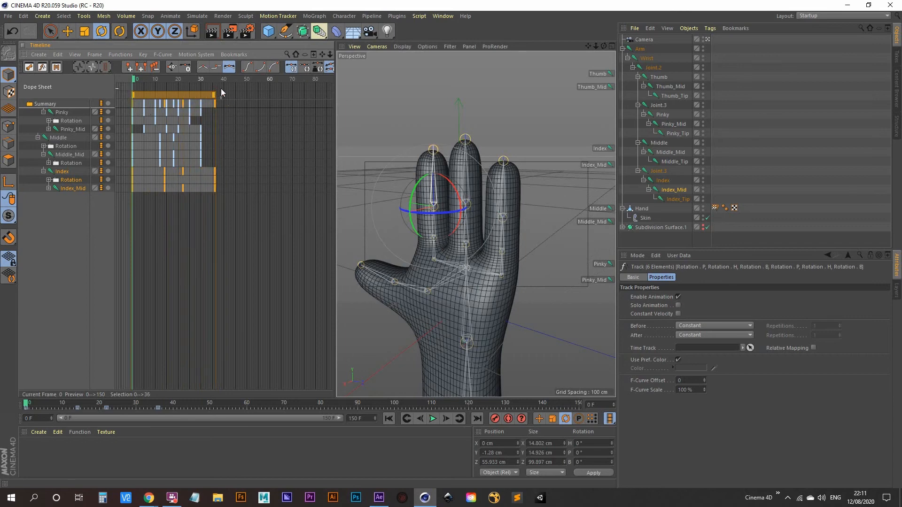
- Play back the animation to check the retimed index finger against the middle and pinky, and stop it
{"action": "key", "text": "F8"}
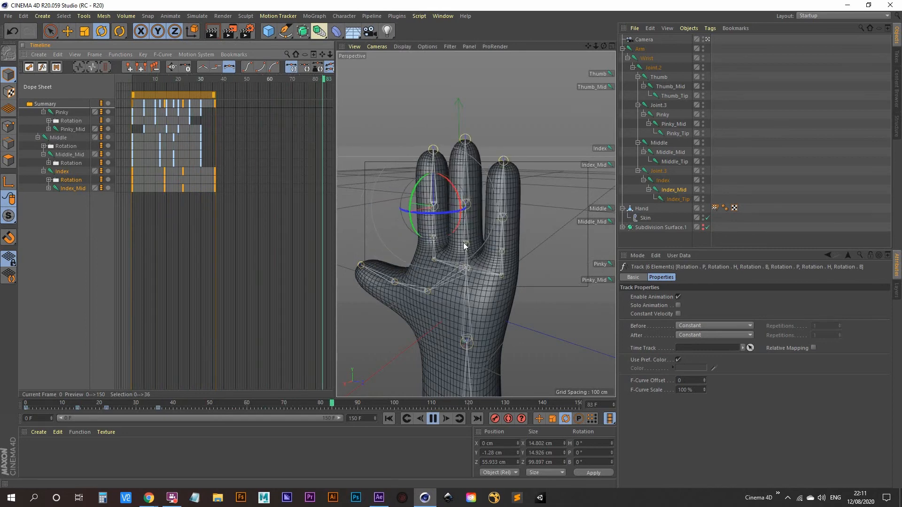
{"action": "left_click", "coordinate": [391, 421]}
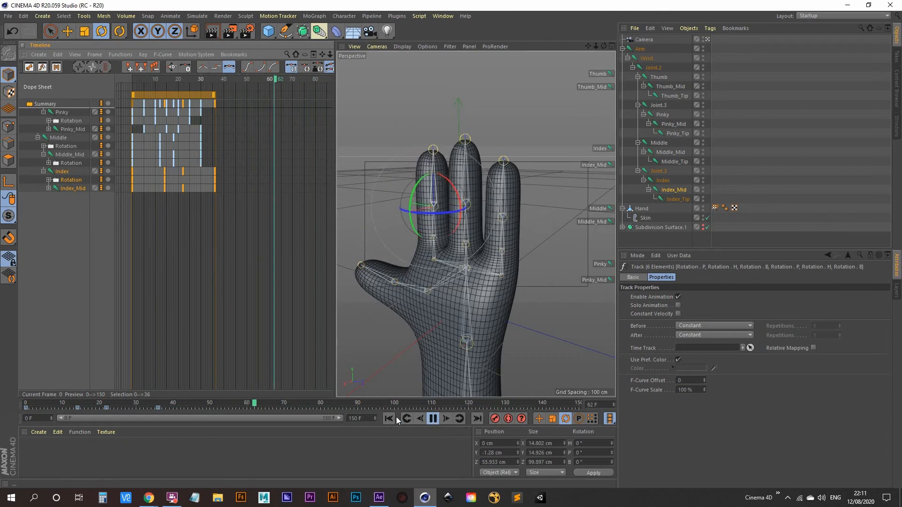
{"action": "left_click", "coordinate": [433, 421]}
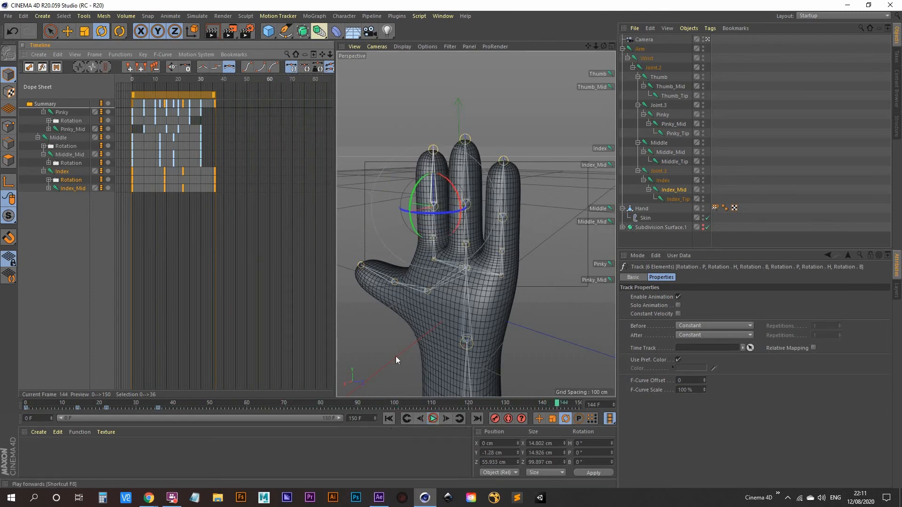
- Undock the Timeline and close it so the perspective view fills the space
{"action": "left_click", "coordinate": [23, 57]}
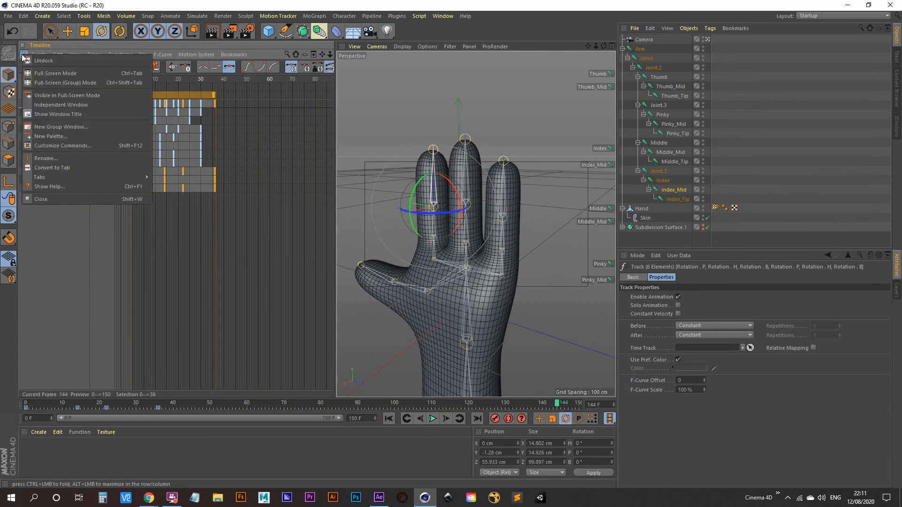
{"action": "left_click", "coordinate": [23, 55]}
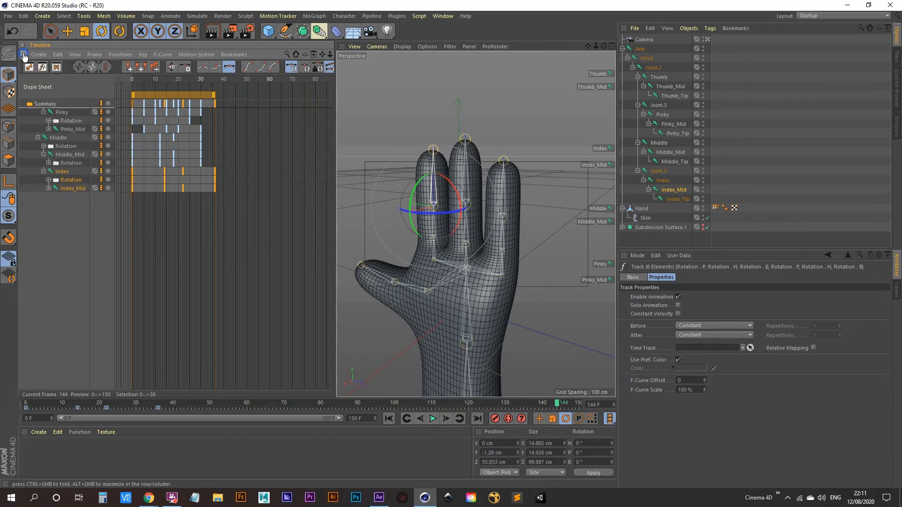
{"action": "left_click", "coordinate": [23, 55]}
{"action": "left_click", "coordinate": [40, 60]}
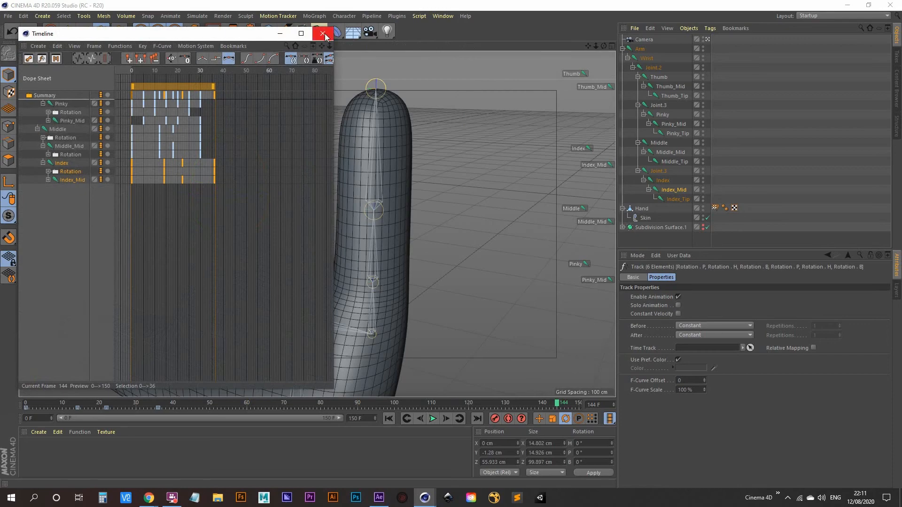
{"action": "left_click", "coordinate": [322, 33]}
- Frame the whole hand, play the finger animation from the start, stop it and return to frame 0
{"action": "left_click_drag", "start_coordinate": [331, 252], "coordinate": [307, 324], "text": "alt"}
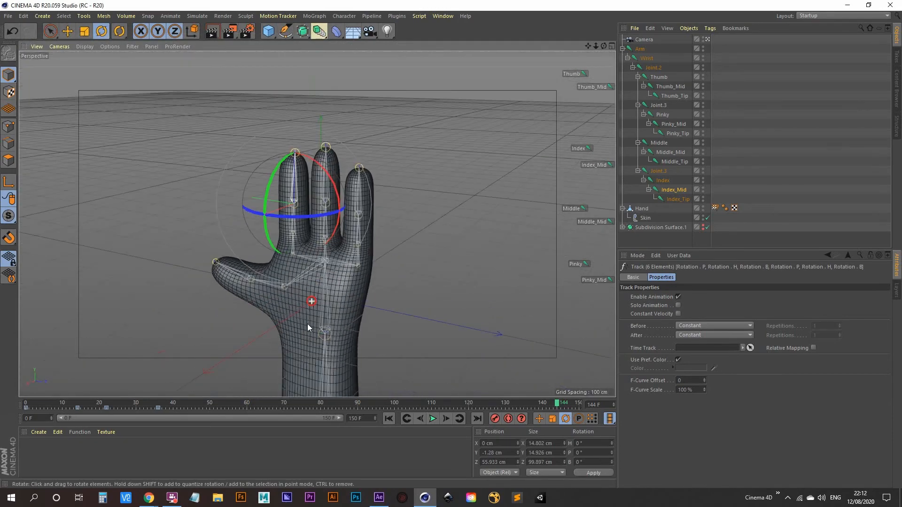
{"action": "left_click", "coordinate": [390, 419]}
{"action": "left_click", "coordinate": [432, 419]}
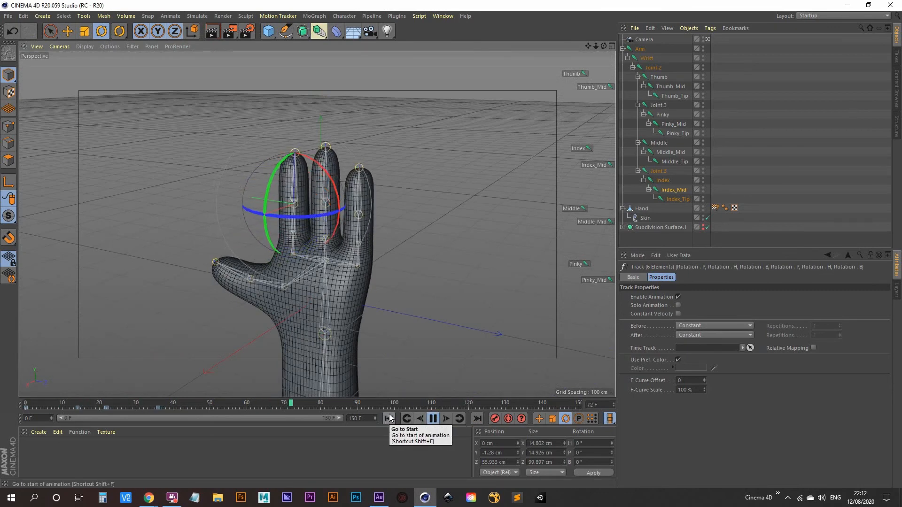
{"action": "left_click", "coordinate": [435, 420]}
{"action": "left_click", "coordinate": [392, 418]}
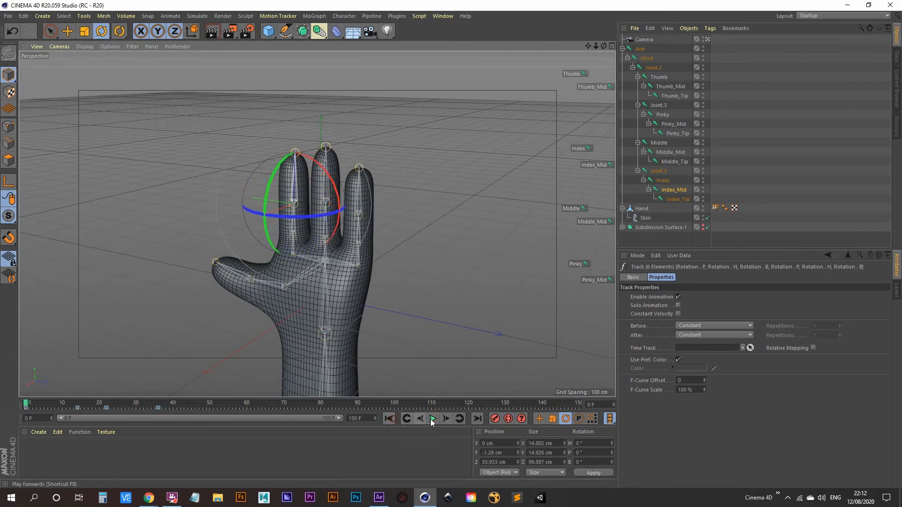
- Select the Thumb joint, then play the finger animation and stop it at frame 37
{"action": "left_click_drag", "start_coordinate": [244, 293], "coordinate": [266, 278], "text": "alt"}
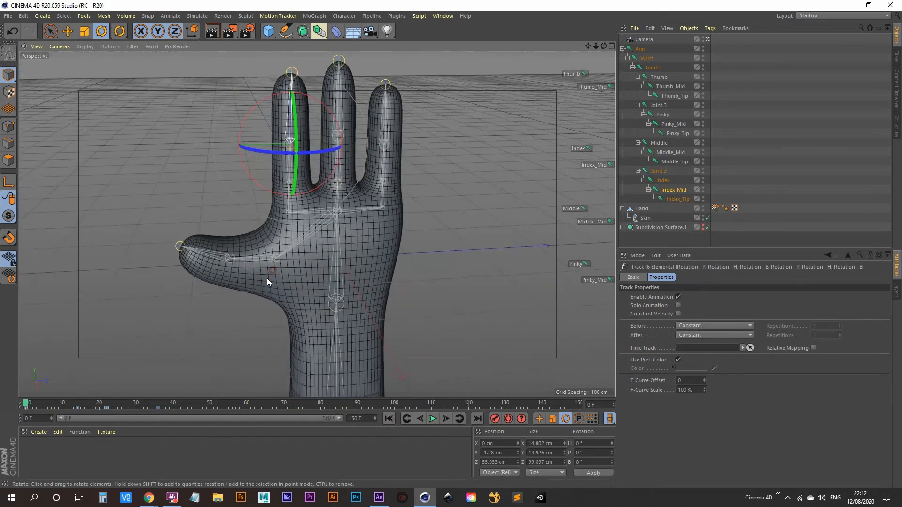
{"action": "left_click", "coordinate": [577, 74]}
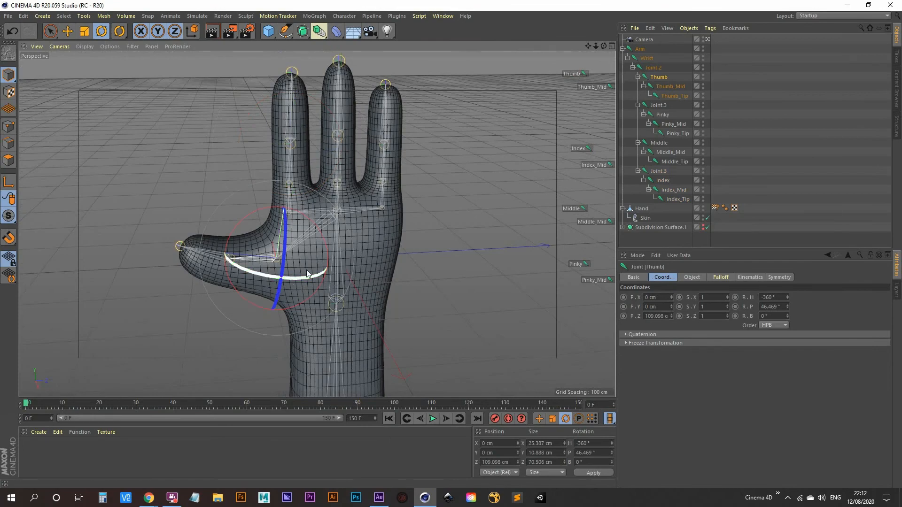
{"action": "left_click_drag", "start_coordinate": [391, 243], "coordinate": [292, 266], "text": "alt"}
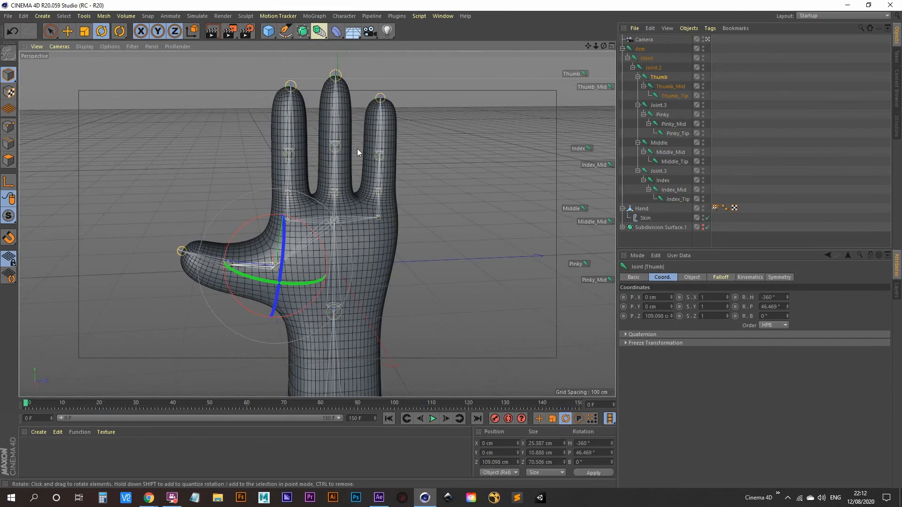
{"action": "left_click_drag", "start_coordinate": [365, 211], "coordinate": [436, 234], "text": "alt"}
{"action": "left_click_drag", "start_coordinate": [392, 319], "coordinate": [328, 317], "text": "alt"}
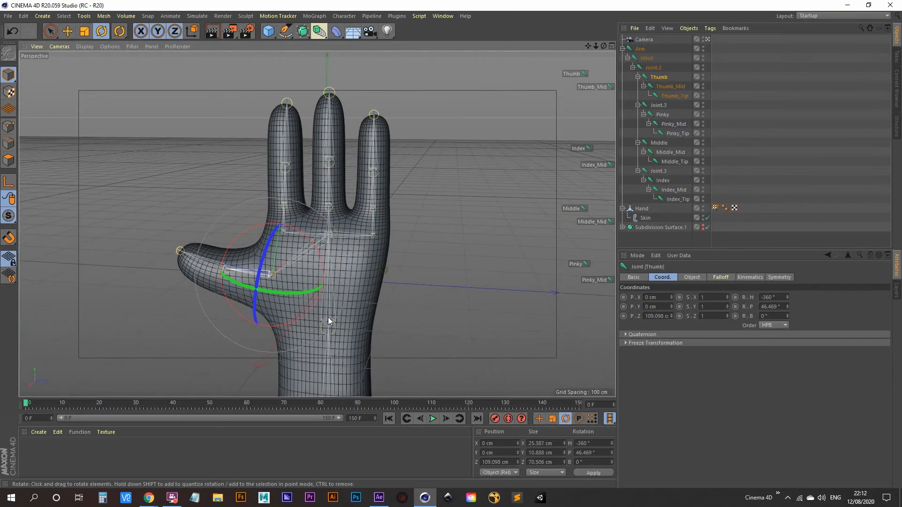
{"action": "left_click", "coordinate": [432, 419]}
{"action": "left_click", "coordinate": [432, 418]}
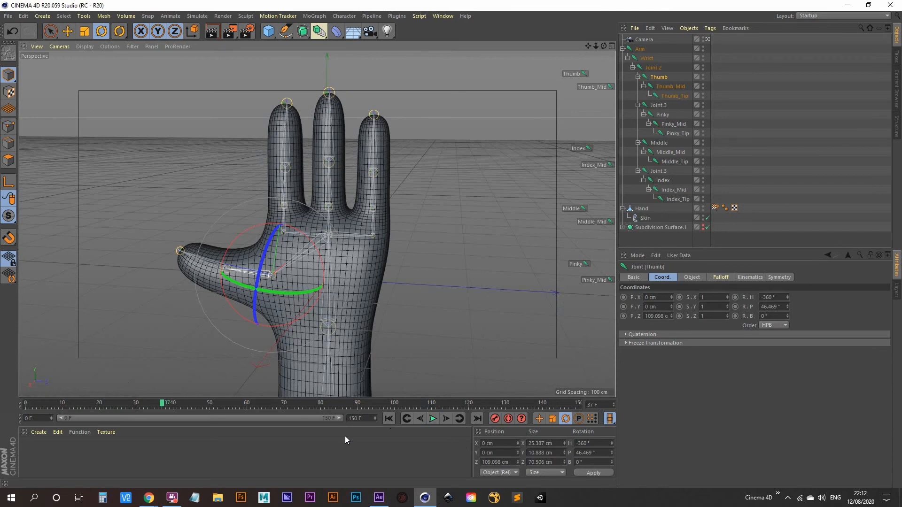
- Check the end of the keyframes in the Dope Sheet and set the project's end frame to 37
{"action": "key", "text": "shift+F3"}
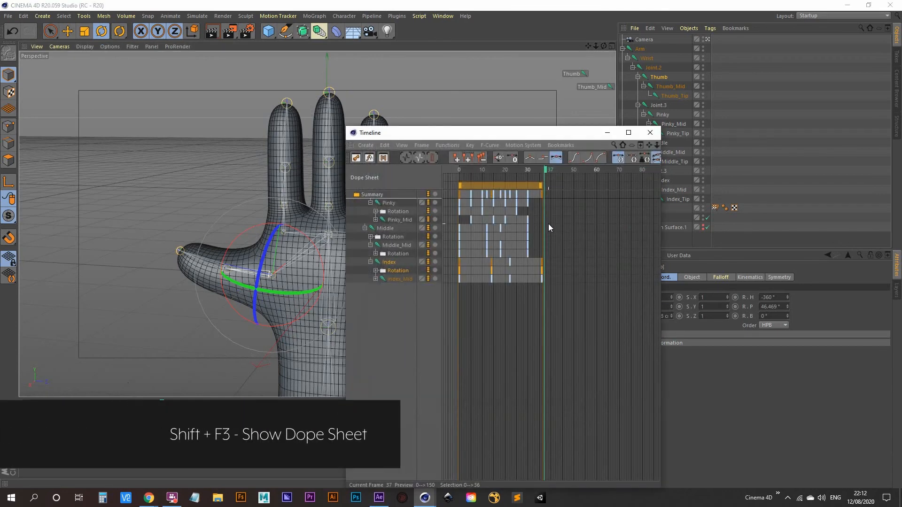
{"action": "left_click", "coordinate": [650, 134]}
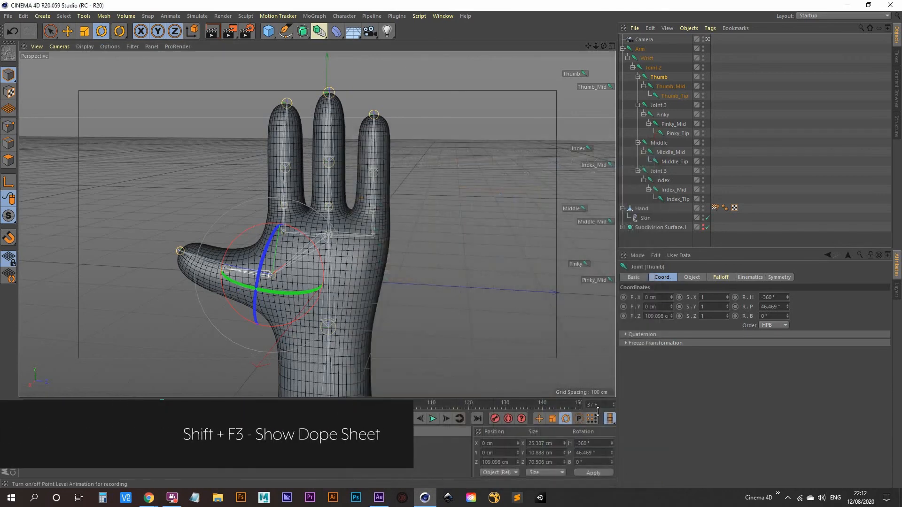
{"action": "left_click", "coordinate": [368, 418]}
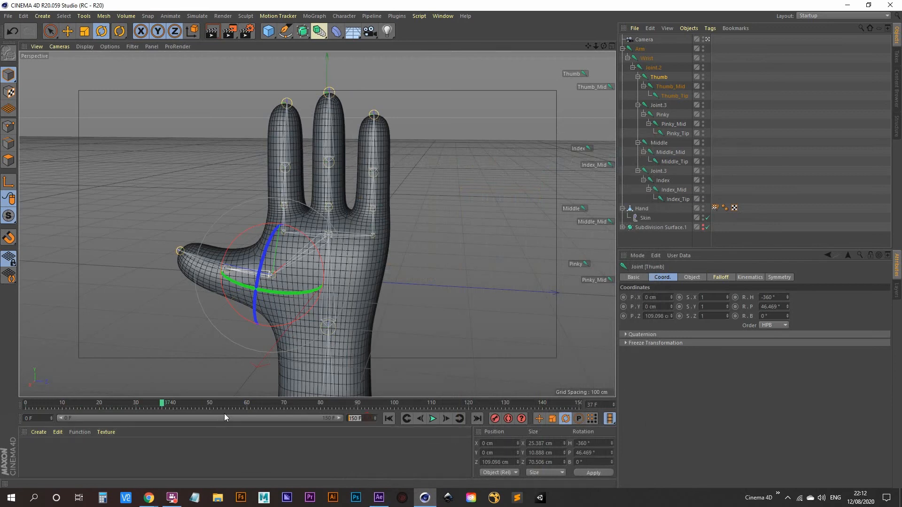
{"action": "type", "text": "37"}
{"action": "key", "text": "Return"}
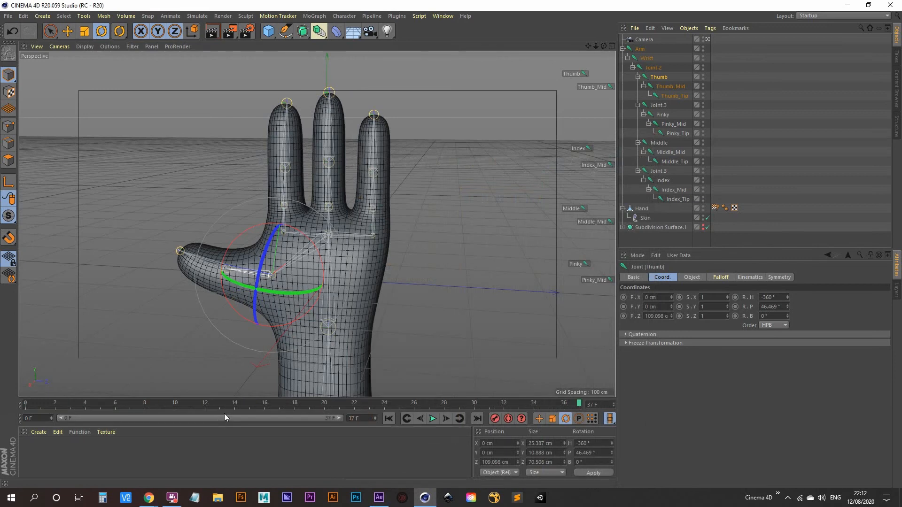
- Play the looped finger animation, stop it and check its keyframes in the Dope Sheet
{"action": "left_click", "coordinate": [433, 419]}
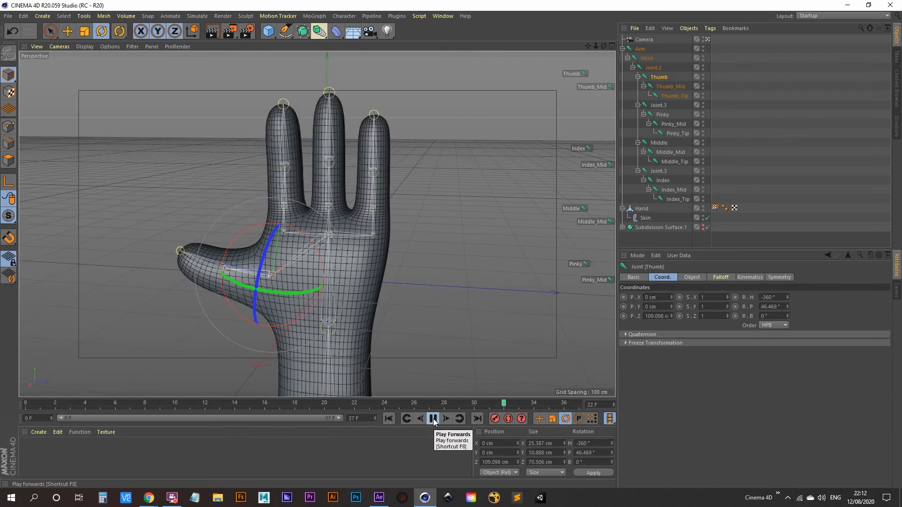
{"action": "left_click", "coordinate": [433, 419]}
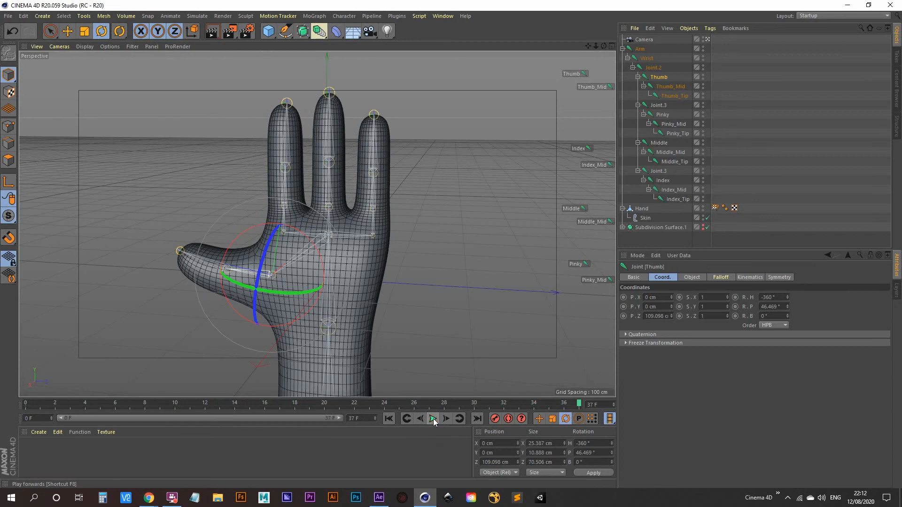
{"action": "key", "text": "shift+F3"}
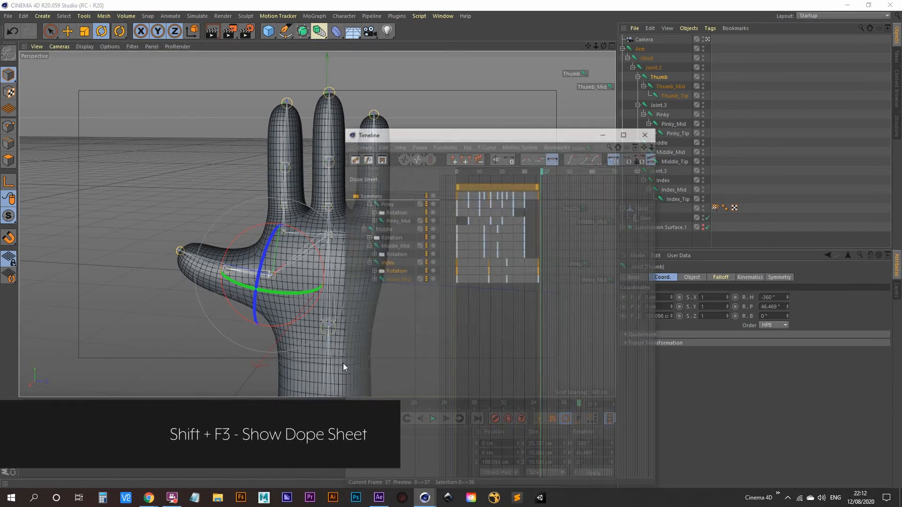
{"action": "left_click", "coordinate": [647, 133]}
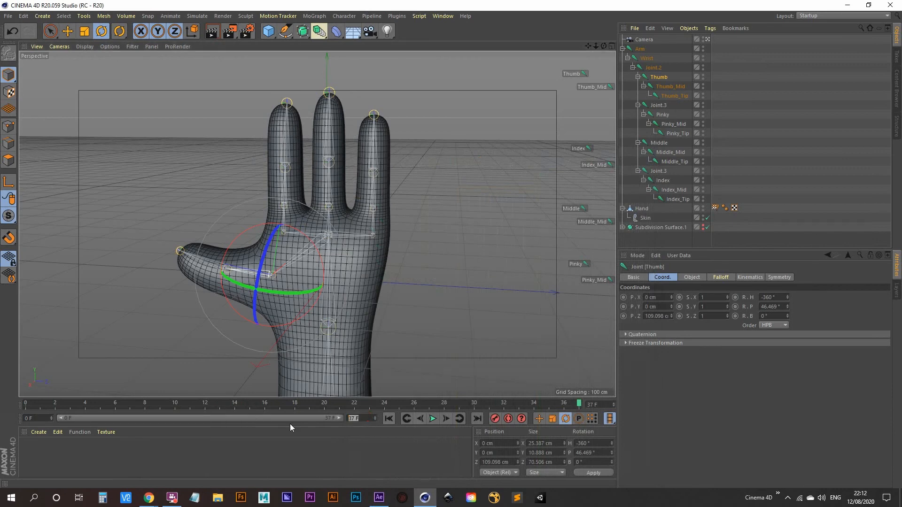
- Set the project's end frame to 150
{"action": "key", "text": "ctrl+z"}
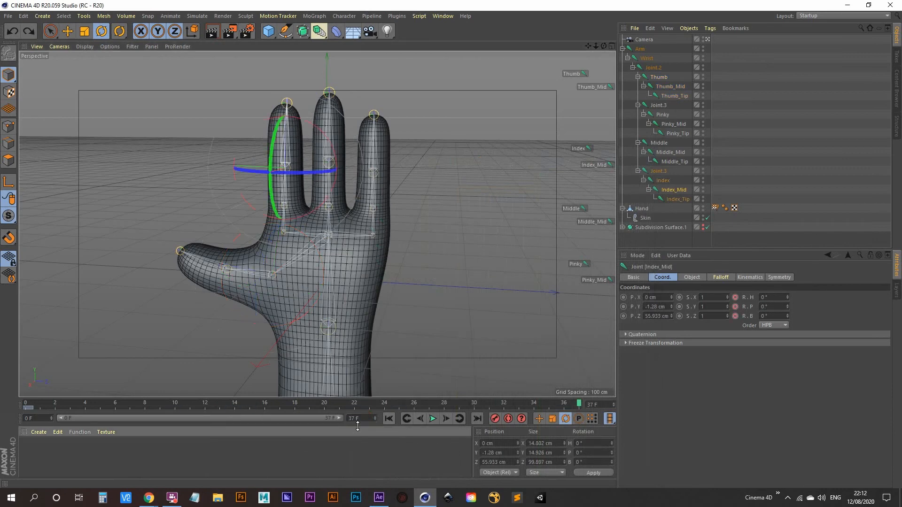
{"action": "key", "text": "ctrl+y"}
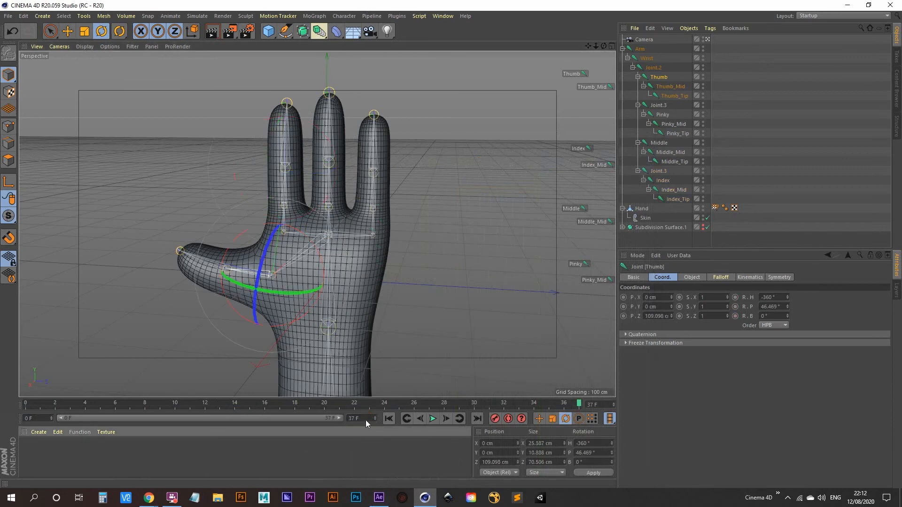
{"action": "double_click", "coordinate": [367, 419]}
{"action": "type", "text": "150"}
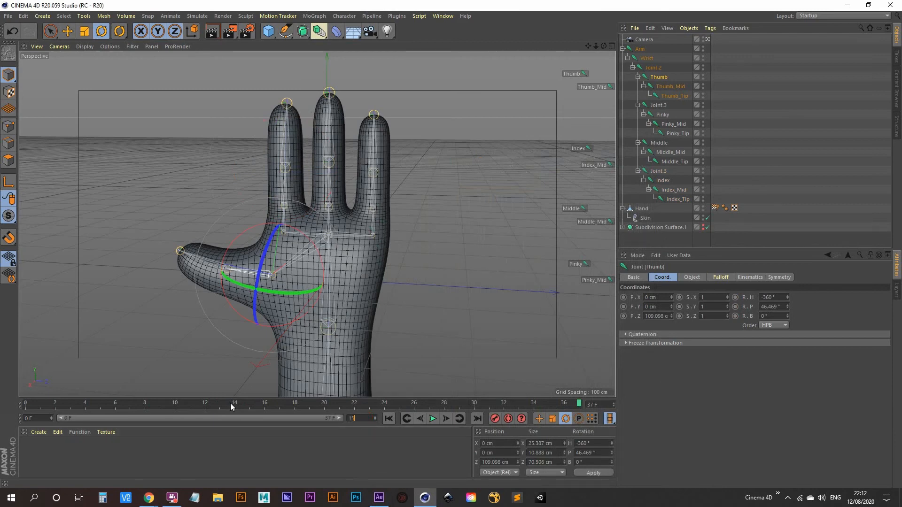
{"action": "key", "text": "Return"}
{"action": "left_click_drag", "start_coordinate": [134, 417], "coordinate": [357, 415]}
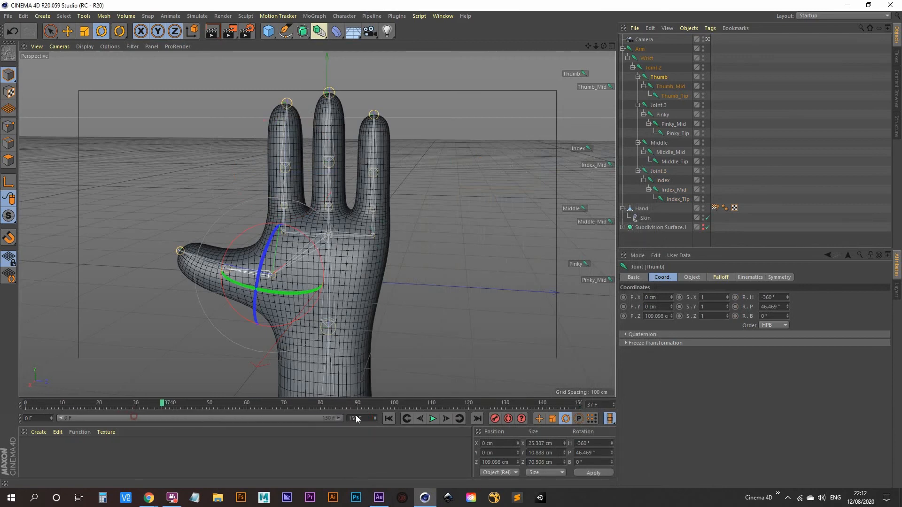
- Show the Dope Sheet in a wider floating window placed clear of the hand
{"action": "key", "text": "shift+F3"}
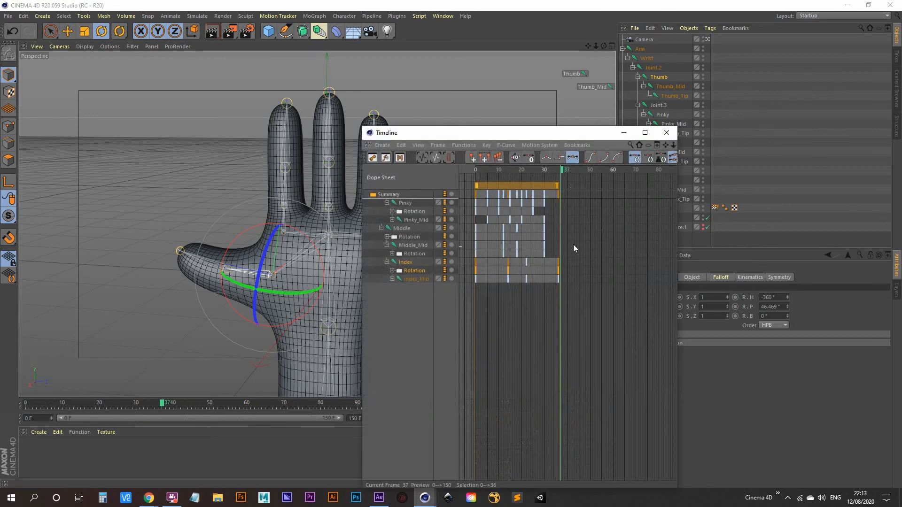
{"action": "left_click_drag", "start_coordinate": [579, 133], "coordinate": [500, 192]}
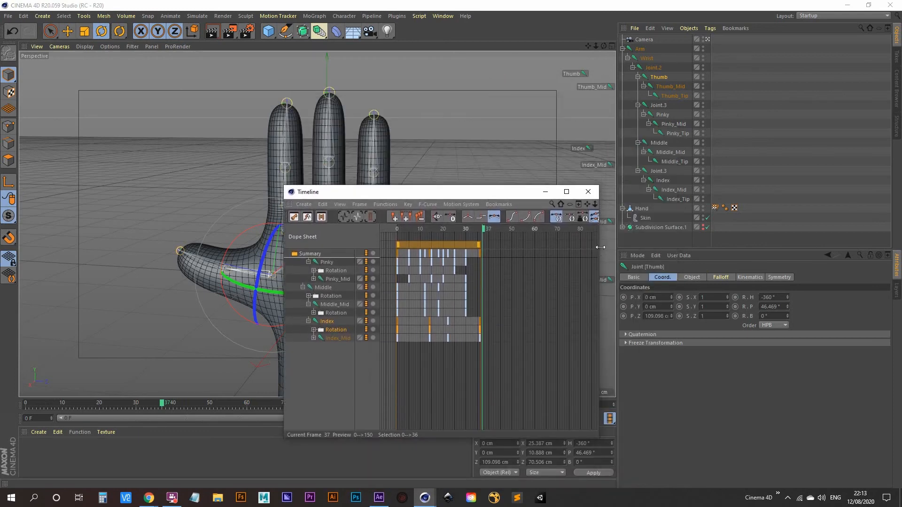
{"action": "left_click_drag", "start_coordinate": [600, 247], "coordinate": [715, 247]}
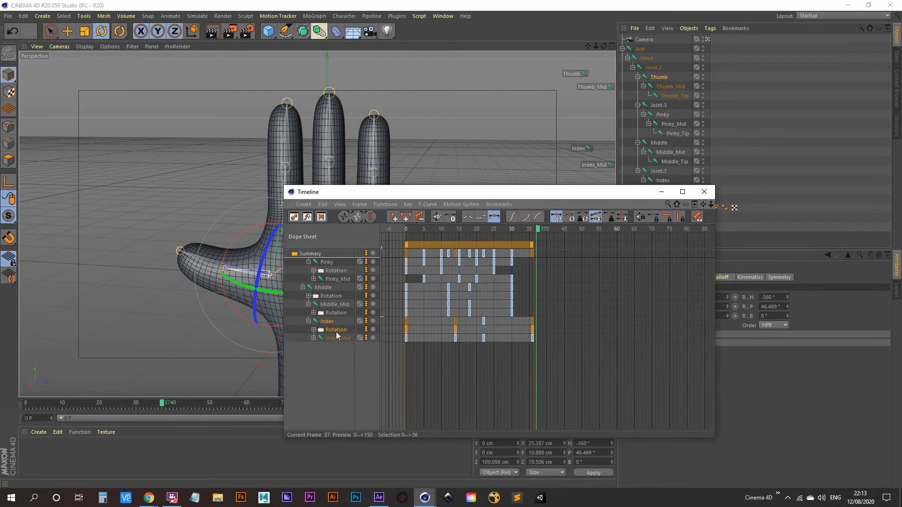
{"action": "left_click_drag", "start_coordinate": [469, 194], "coordinate": [619, 130]}
- Offset all Middle and Middle_Mid keyframes in time so that they start at frame 5
{"action": "left_click", "coordinate": [479, 199]}
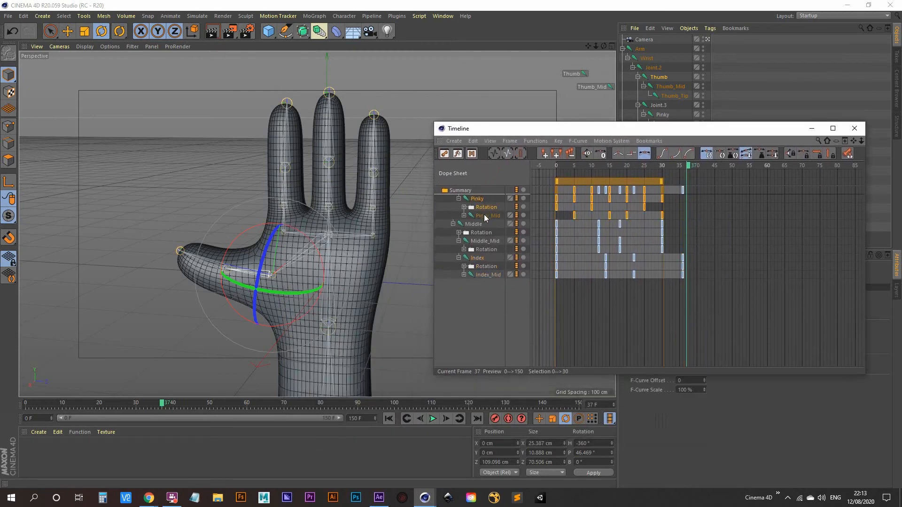
{"action": "left_click", "coordinate": [477, 226]}
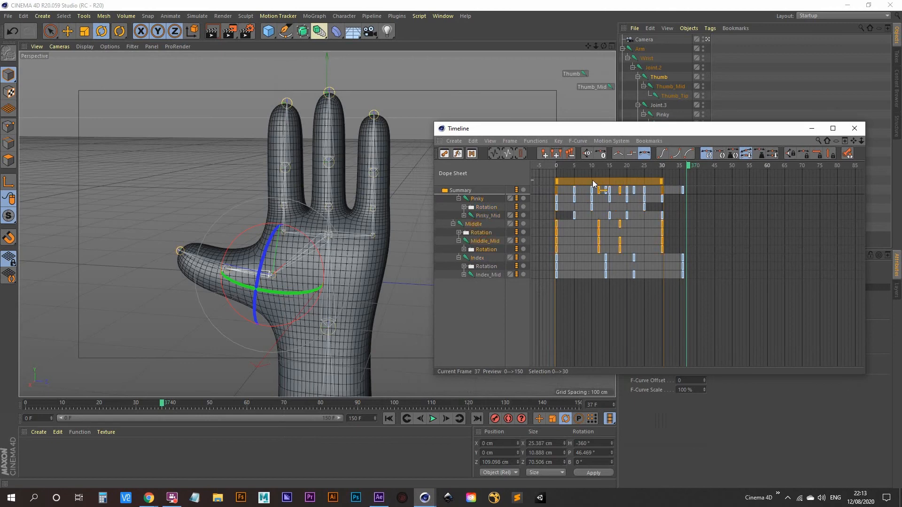
{"action": "mouse_move", "coordinate": [593, 183]}
{"action": "left_mouse_down"}
{"action": "mouse_move", "coordinate": [626, 176]}
{"action": "mouse_move", "coordinate": [558, 167]}
{"action": "mouse_move", "coordinate": [604, 169]}
{"action": "mouse_move", "coordinate": [593, 170]}
{"action": "left_mouse_up"}
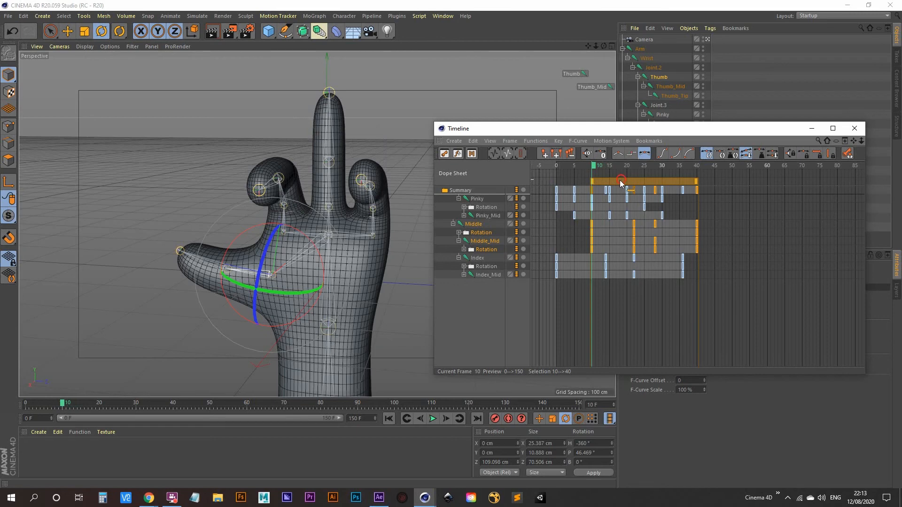
{"action": "left_click_drag", "start_coordinate": [621, 179], "coordinate": [605, 186]}
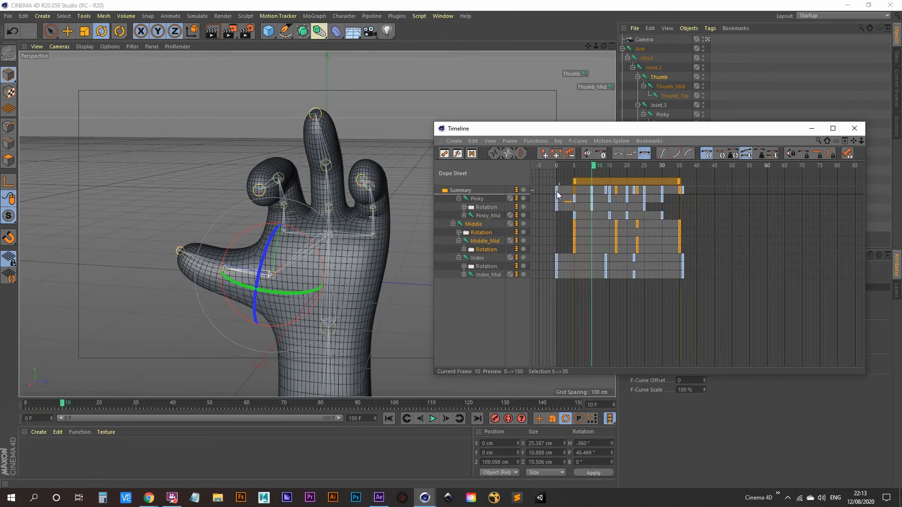
- Offset all Index and Index_Mid keyframes so that they start at frame 10, and play back the staggered animation
{"action": "left_click", "coordinate": [478, 258]}
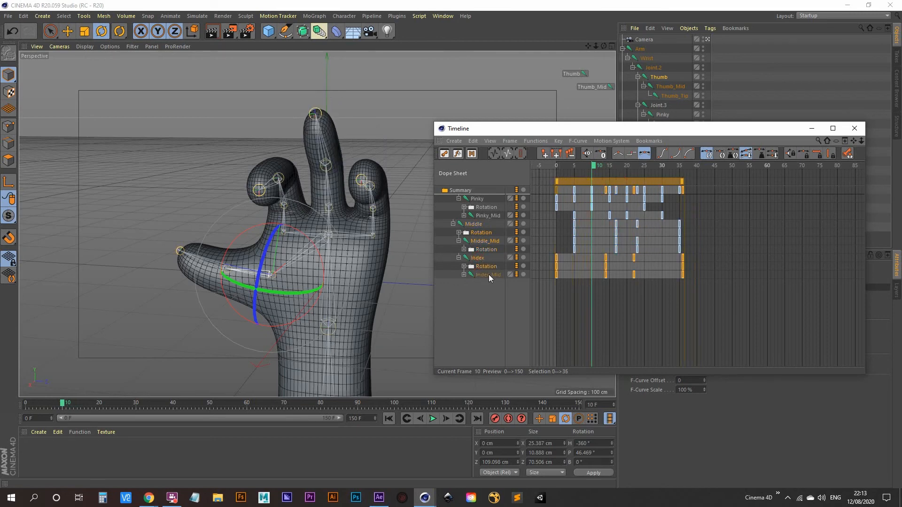
{"action": "left_click_drag", "start_coordinate": [604, 178], "coordinate": [639, 176]}
{"action": "key", "text": "F8"}
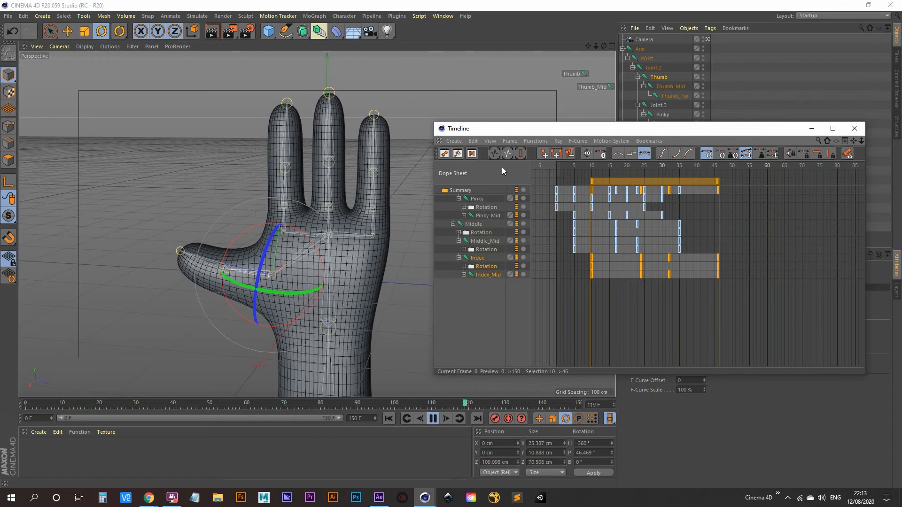
{"action": "left_click", "coordinate": [854, 129]}
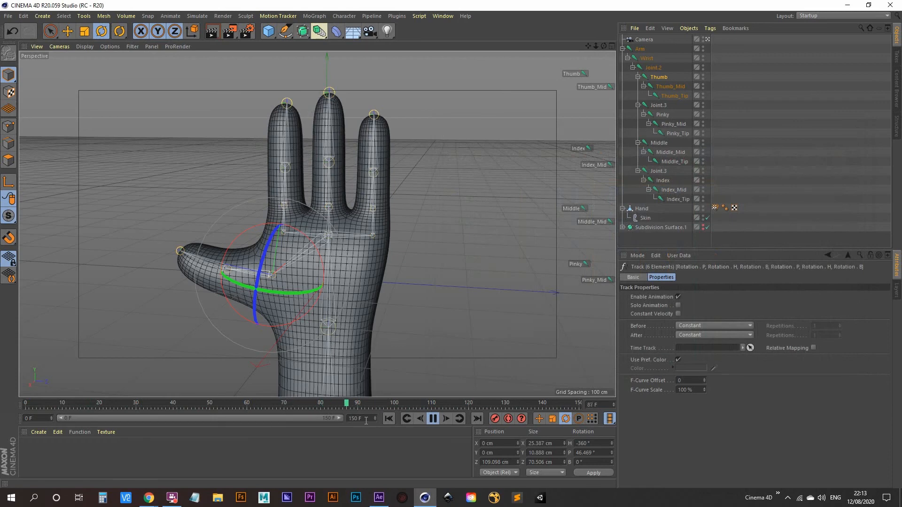
- Locate the last Index keyframe in the Dope Sheet and set the project's end frame to 47
{"action": "key", "text": "shift+F3"}
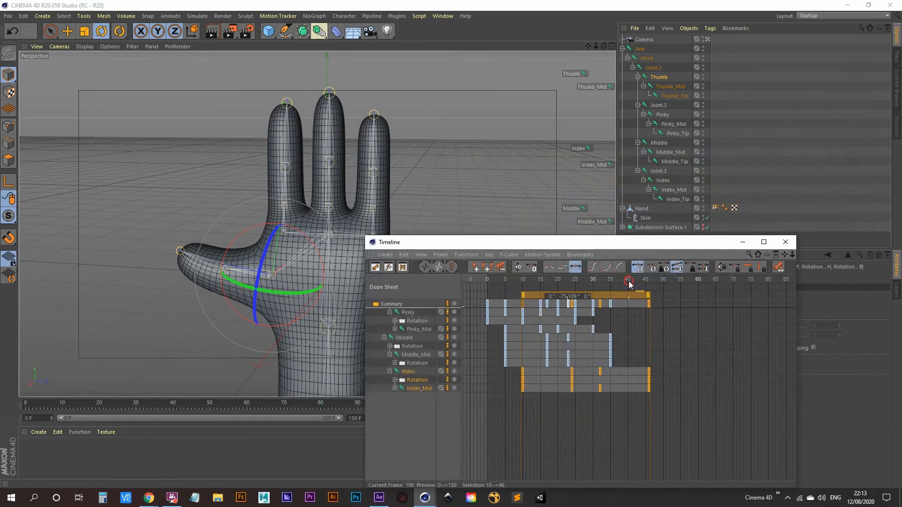
{"action": "left_click", "coordinate": [646, 281]}
{"action": "left_click", "coordinate": [647, 279]}
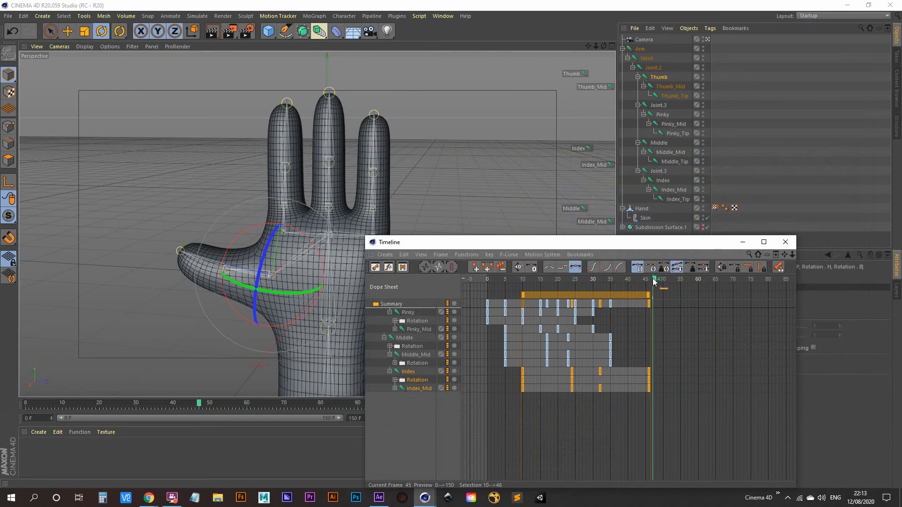
{"action": "left_click", "coordinate": [785, 242]}
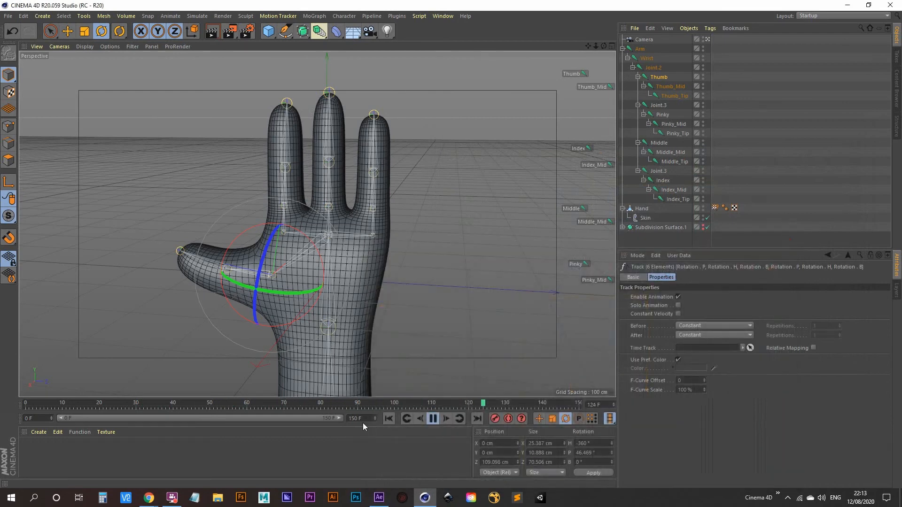
{"action": "left_click", "coordinate": [432, 419]}
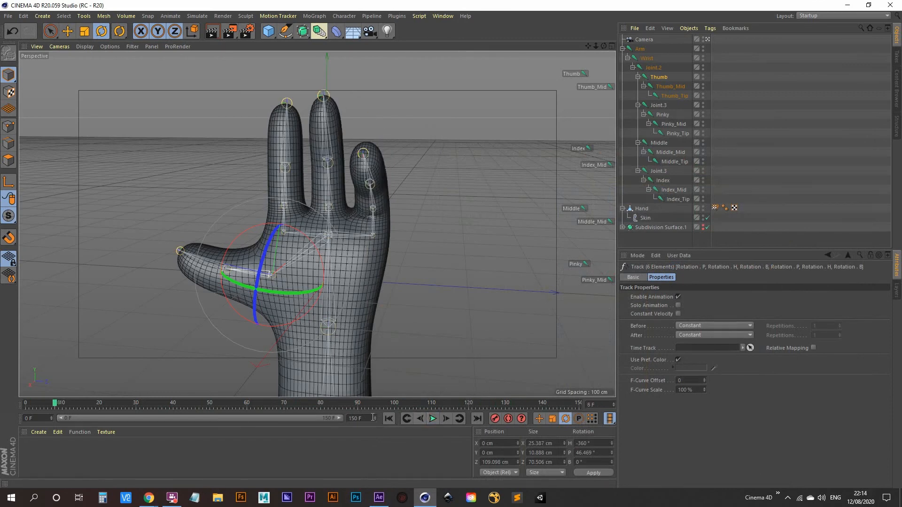
{"action": "left_click_drag", "start_coordinate": [369, 418], "coordinate": [242, 424]}
{"action": "type", "text": "47"}
{"action": "key", "text": "Return"}
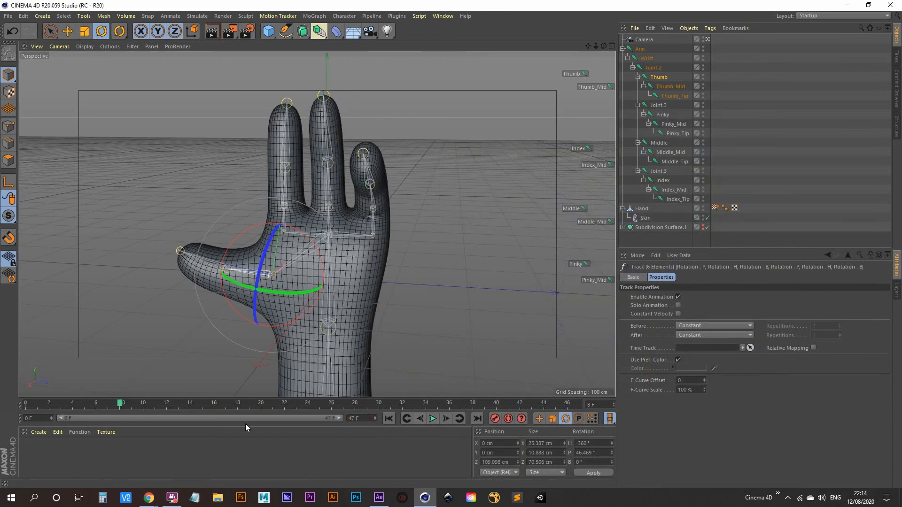
- Play the staggered finger animation as a loop, stop it and frame the whole arm in the view
{"action": "left_click", "coordinate": [432, 419]}
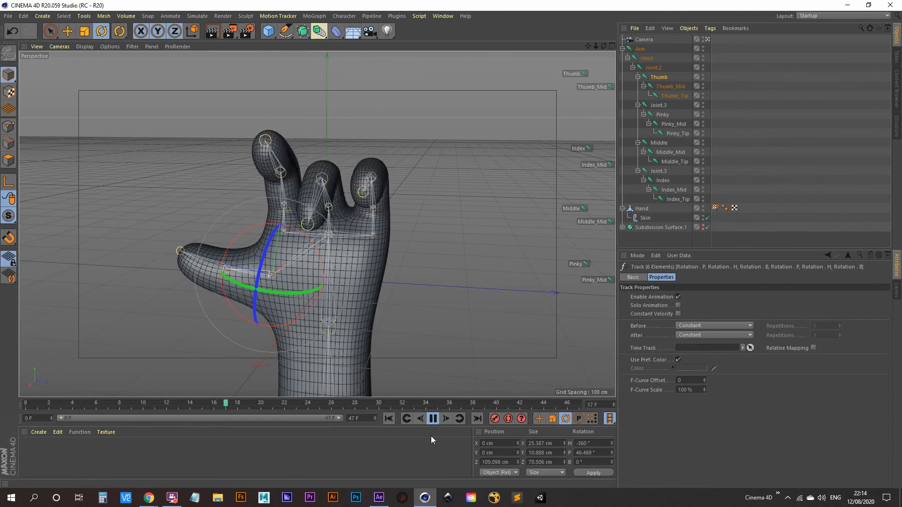
{"action": "left_click", "coordinate": [434, 419]}
{"action": "scroll", "coordinate": [312, 272], "scroll_direction": "down", "scroll_amount": 6}
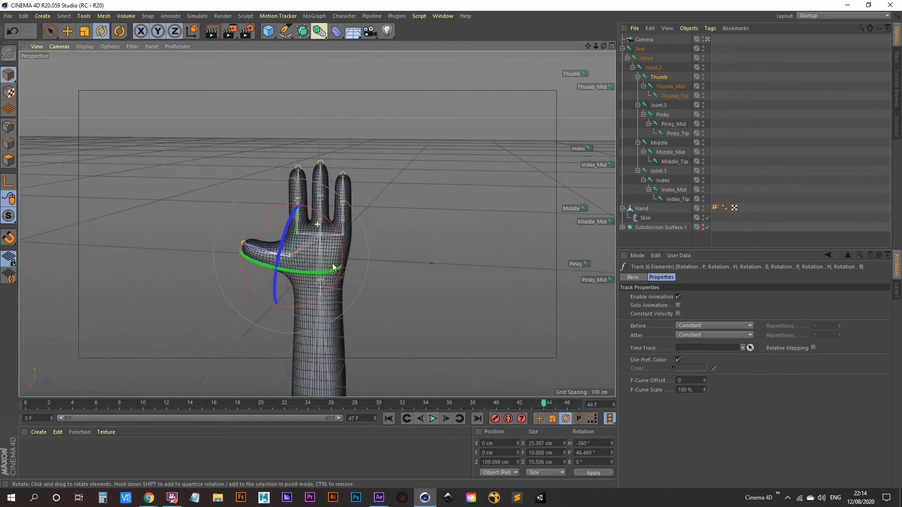
{"action": "left_click_drag", "start_coordinate": [332, 263], "coordinate": [287, 244], "text": "alt"}
{"action": "middle_click_drag", "start_coordinate": [215, 266], "coordinate": [252, 244], "text": "alt"}
{"action": "left_click_drag", "start_coordinate": [252, 243], "coordinate": [288, 277], "text": "alt"}
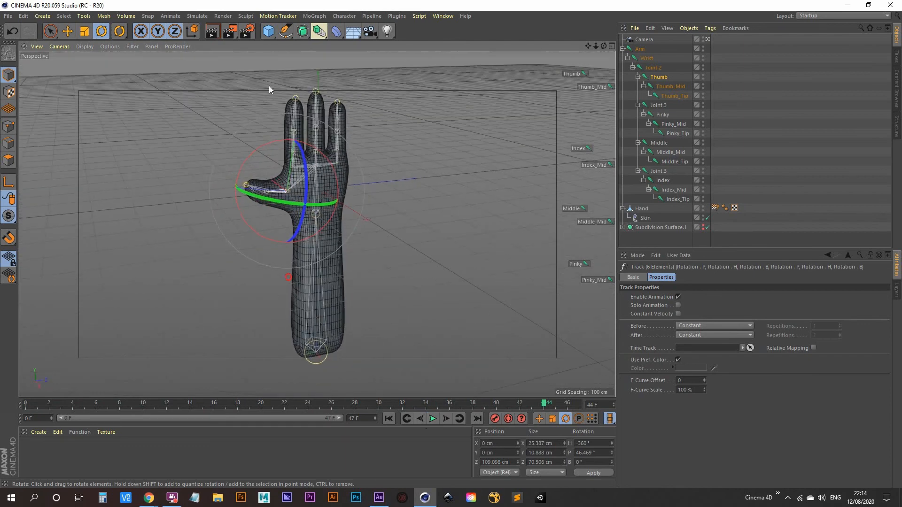
{"action": "left_click", "coordinate": [269, 31]}
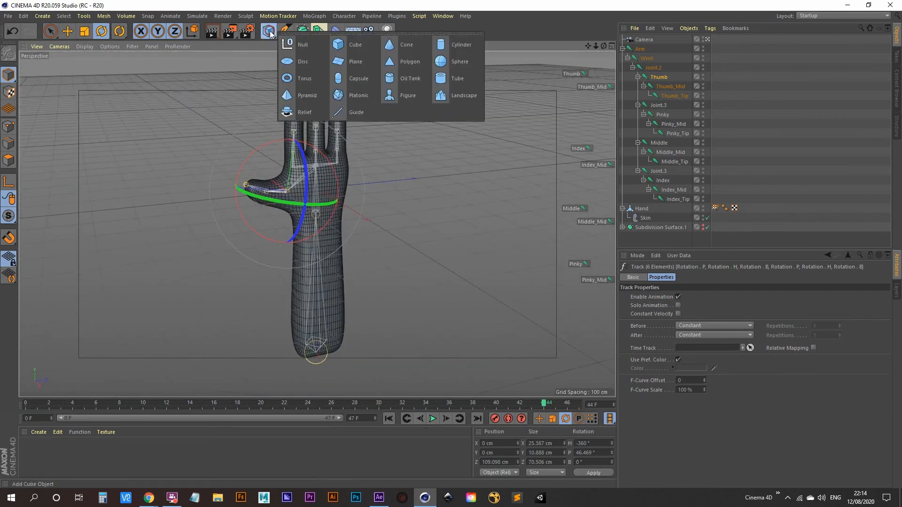
{"action": "left_click", "coordinate": [365, 65]}
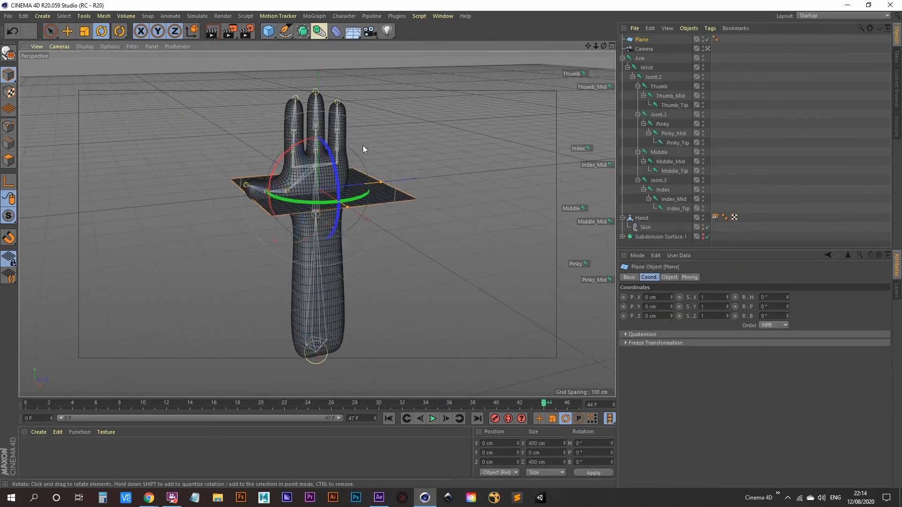
{"action": "left_click", "coordinate": [669, 278]}
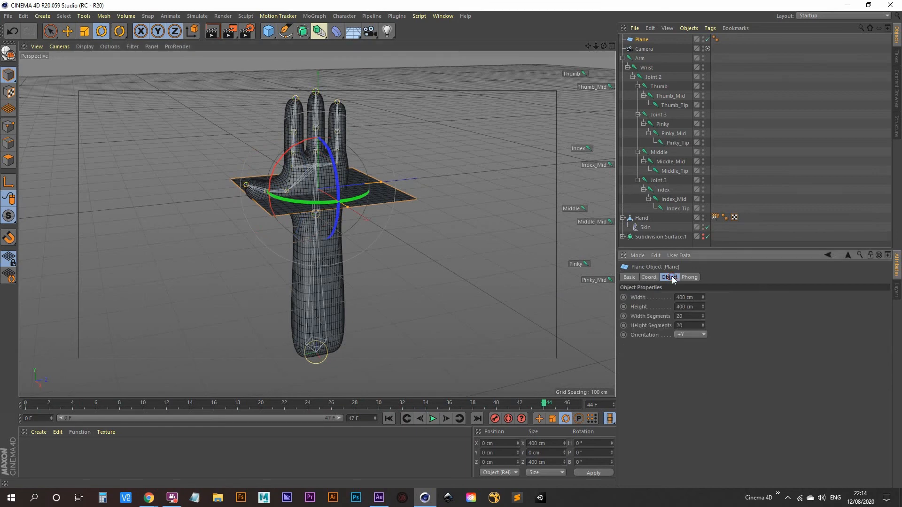
{"action": "left_click", "coordinate": [643, 40]}
{"action": "key", "text": "Delete"}
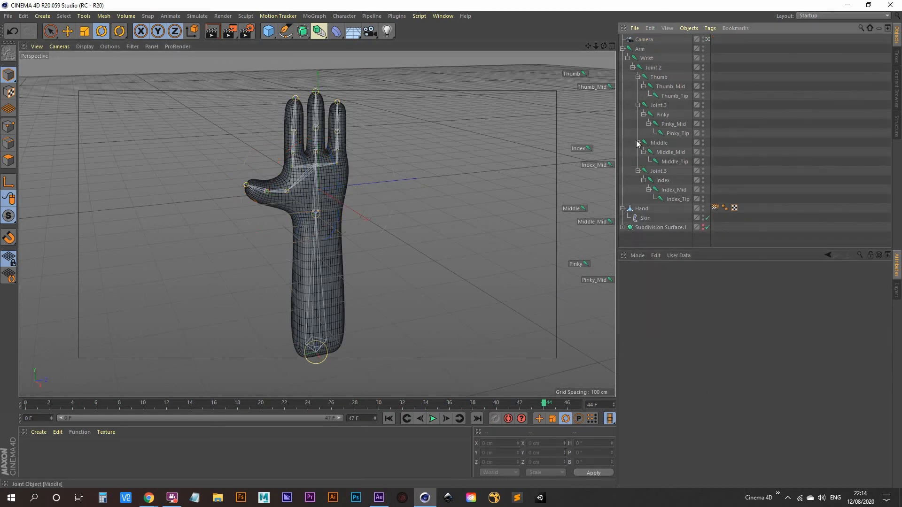
- Group the whole Arm joint hierarchy, the Hand mesh and its Skin deformer under one null named hand
{"action": "middle_click", "coordinate": [641, 50]}
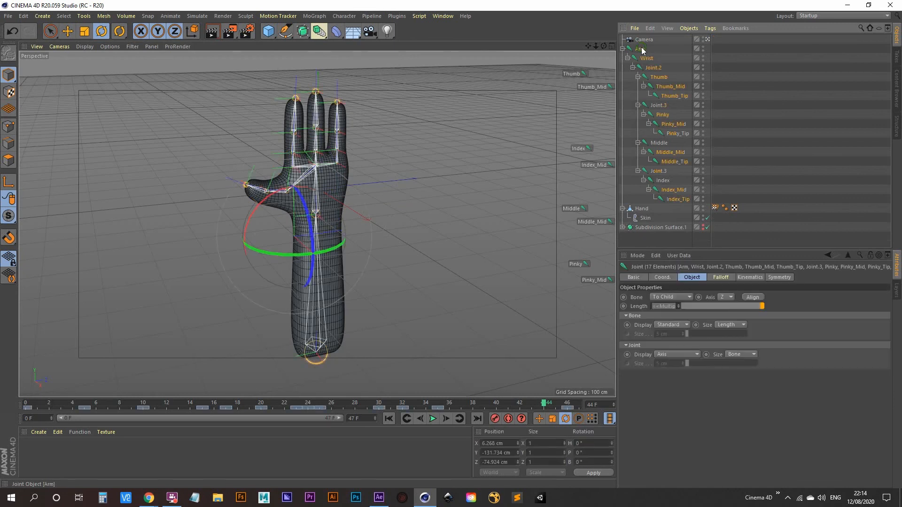
{"action": "left_click", "coordinate": [644, 209], "text": "ctrl"}
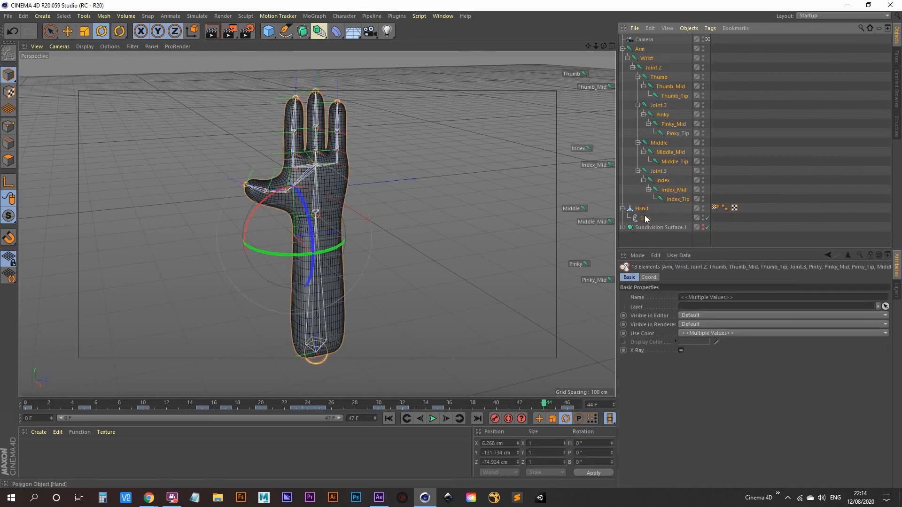
{"action": "left_click", "coordinate": [647, 220], "text": "ctrl"}
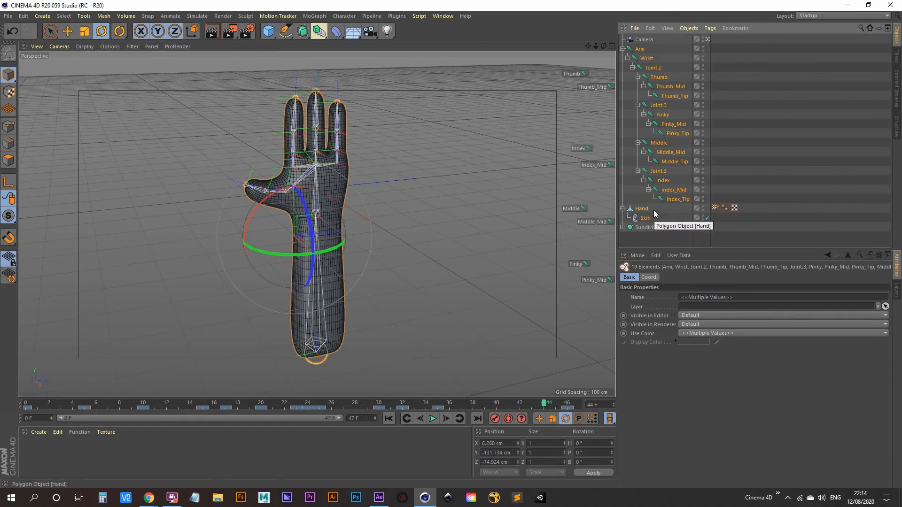
{"action": "key", "text": "alt+g"}
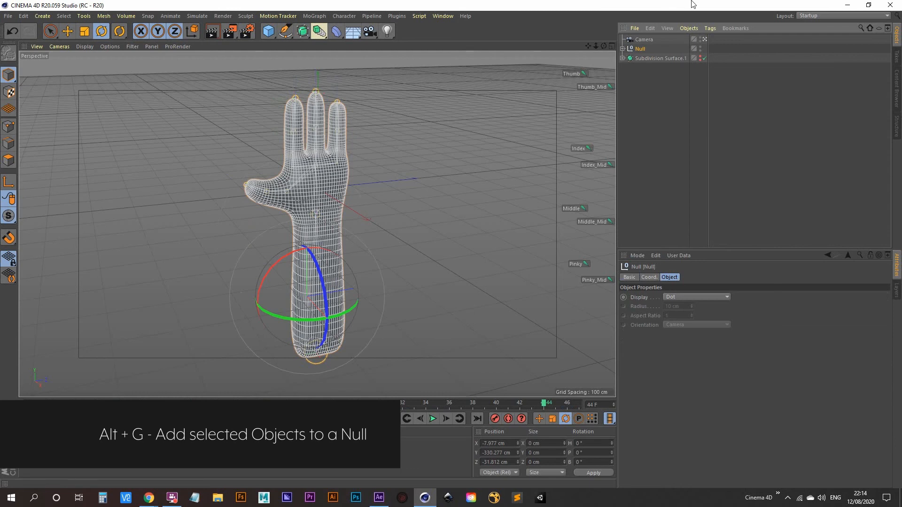
{"action": "double_click", "coordinate": [640, 50]}
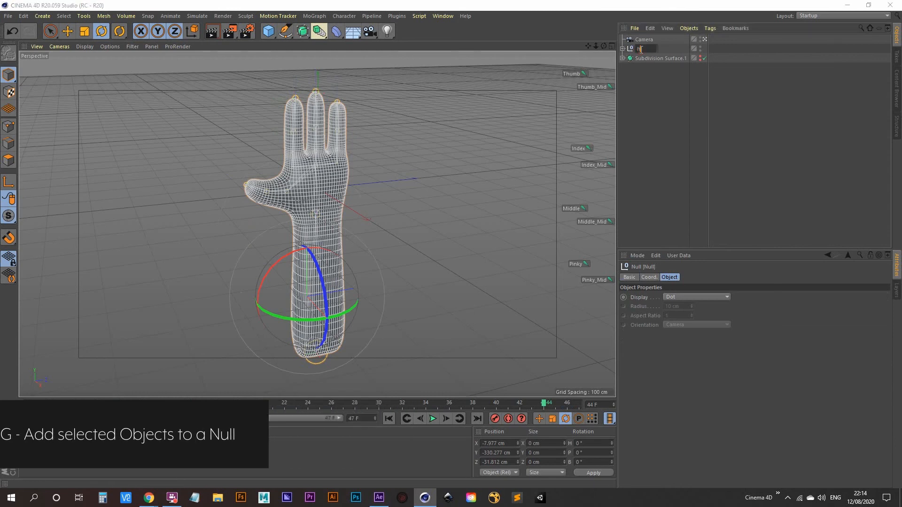
{"action": "type", "text": "hand"}
{"action": "key", "text": "Return"}
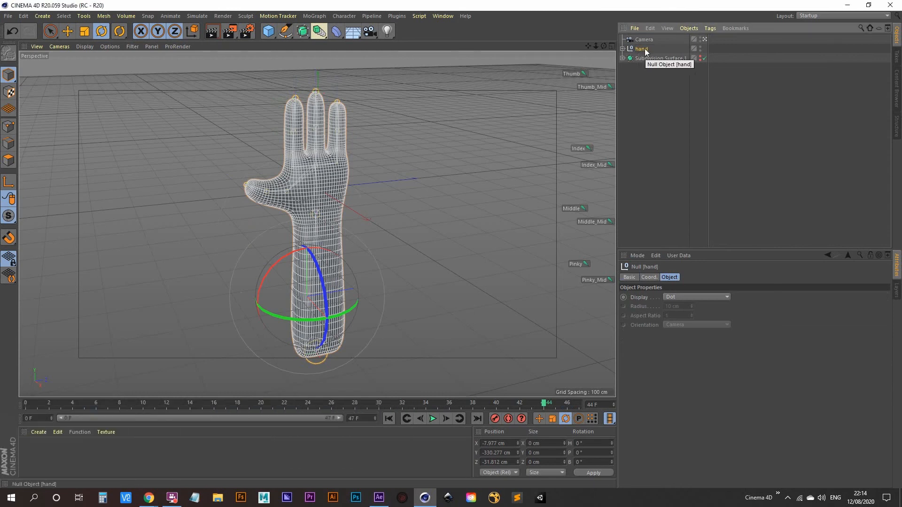
- Rotate the hand null to a bank of -90° so the arm lies flat, and raise it to about Y 30 cm
{"action": "key", "text": "r"}
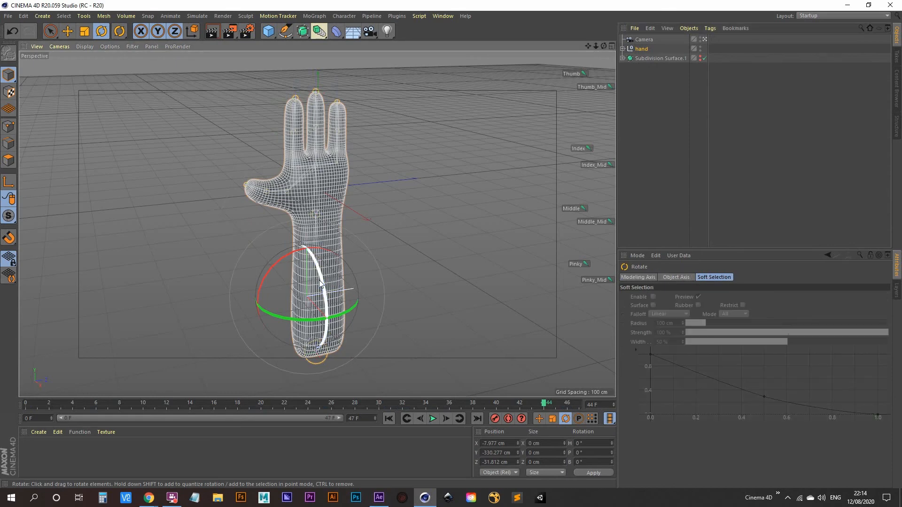
{"action": "left_click_drag", "start_coordinate": [324, 289], "coordinate": [299, 250]}
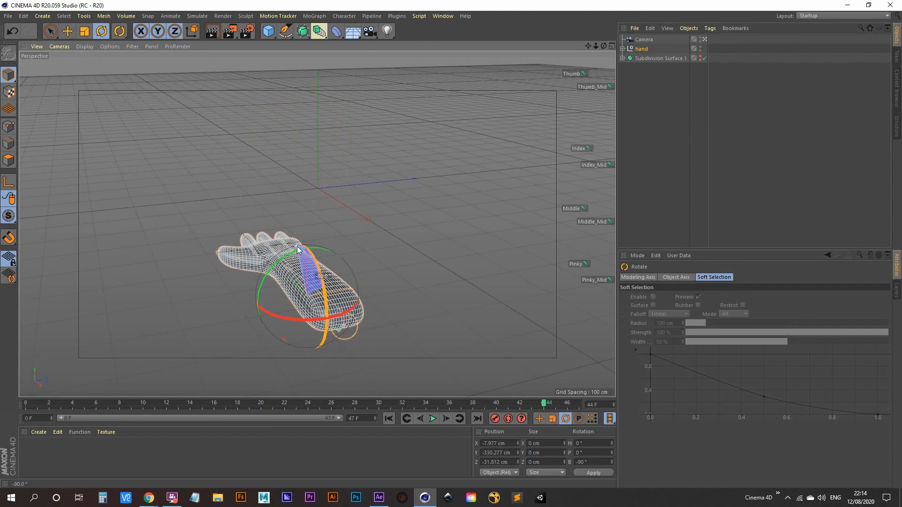
{"action": "left_click_drag", "start_coordinate": [297, 247], "coordinate": [298, 248]}
{"action": "left_click_drag", "start_coordinate": [319, 301], "coordinate": [306, 58], "text": "alt"}
{"action": "left_click", "coordinate": [67, 31]}
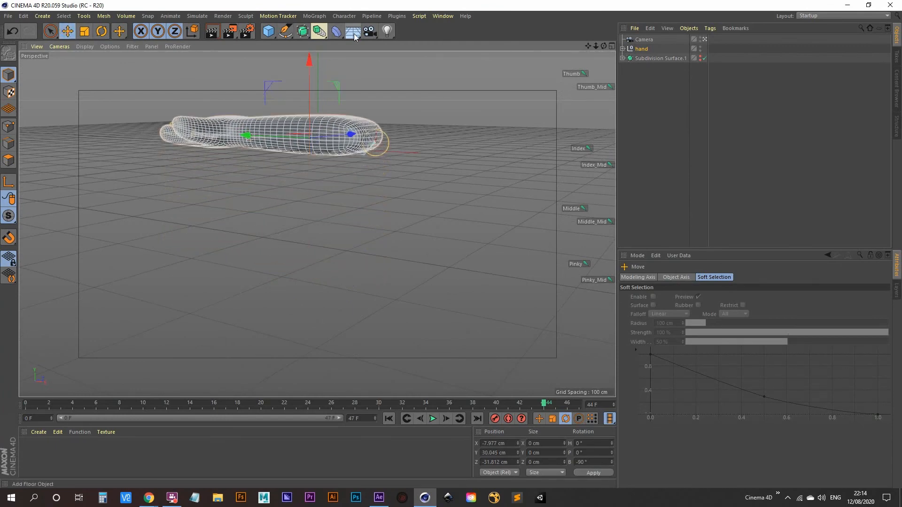
- Add a Floor object, lower it to about Y -15.8 cm beneath the hand, and test-render the view from above
{"action": "left_click", "coordinate": [353, 32]}
{"action": "left_click_drag", "start_coordinate": [330, 159], "coordinate": [314, 237], "text": "alt"}
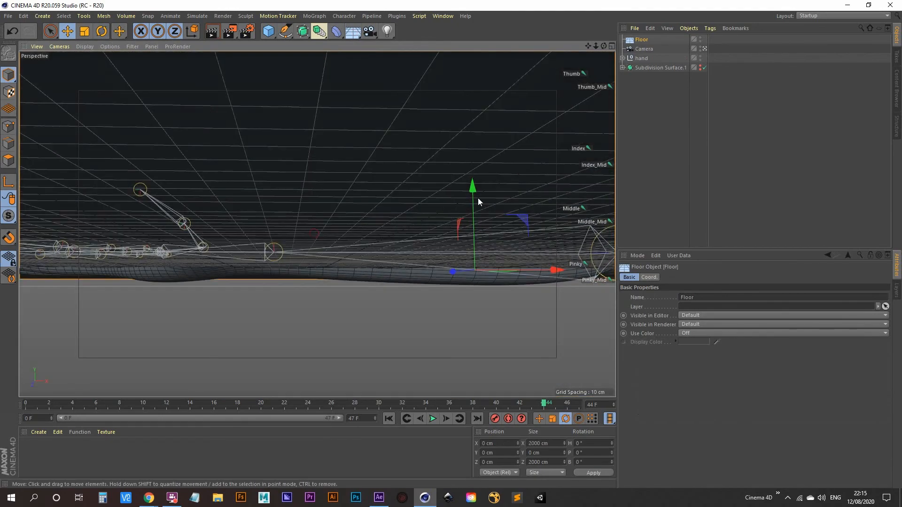
{"action": "mouse_move", "coordinate": [473, 189]}
{"action": "left_mouse_down"}
{"action": "mouse_move", "coordinate": [473, 177]}
{"action": "mouse_move", "coordinate": [472, 196]}
{"action": "left_mouse_up"}
{"action": "left_click_drag", "start_coordinate": [368, 236], "coordinate": [317, 224], "text": "alt"}
{"action": "left_click_drag", "start_coordinate": [266, 314], "coordinate": [401, 232], "text": "alt"}
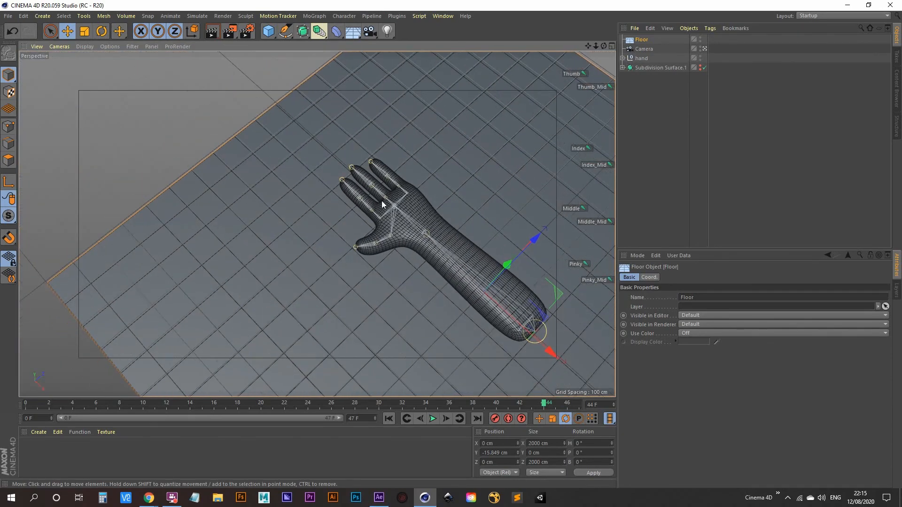
{"action": "left_click", "coordinate": [212, 31]}
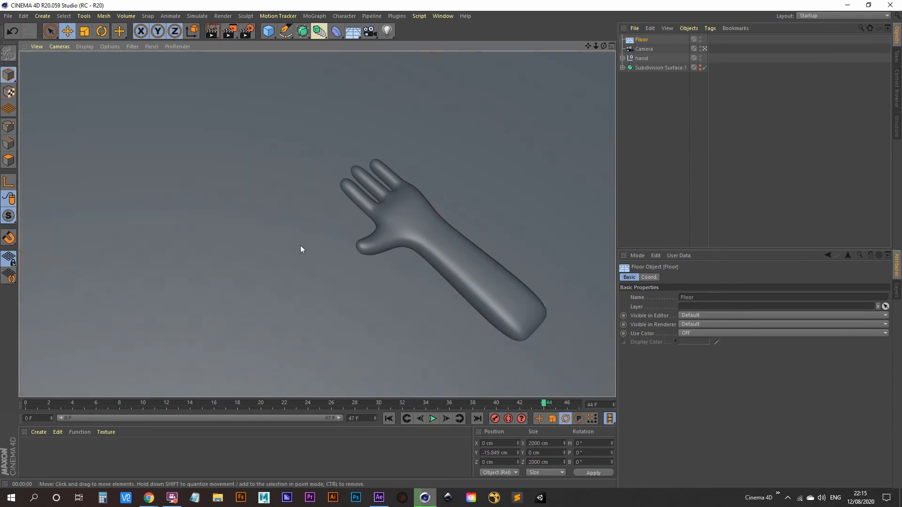
{"action": "left_click", "coordinate": [647, 128]}
- Create a new material and give it a muted beige color of about H 44°, S 36%, V 72%
{"action": "scroll", "coordinate": [498, 187], "scroll_direction": "up", "scroll_amount": 10}
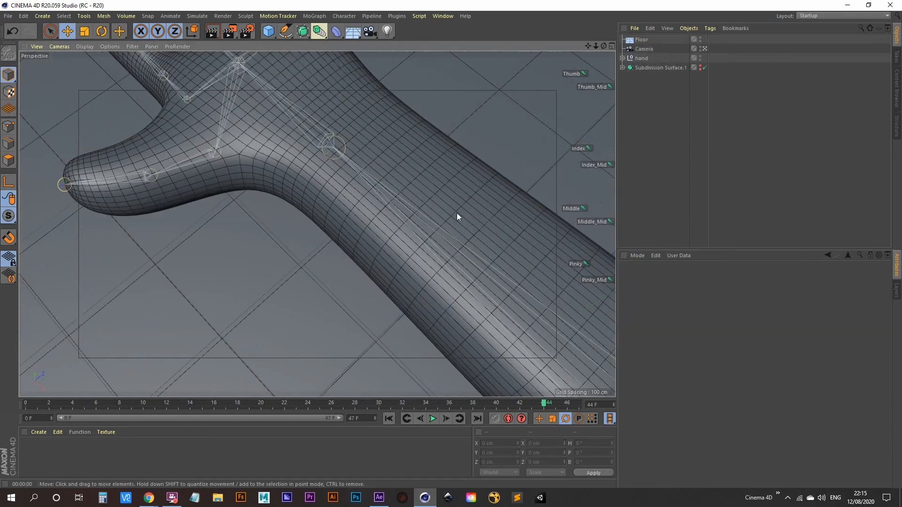
{"action": "middle_click_drag", "start_coordinate": [457, 213], "coordinate": [502, 332], "text": "alt"}
{"action": "scroll", "coordinate": [268, 200], "scroll_direction": "down", "scroll_amount": 1}
{"action": "middle_click_drag", "start_coordinate": [274, 212], "coordinate": [295, 244], "text": "alt"}
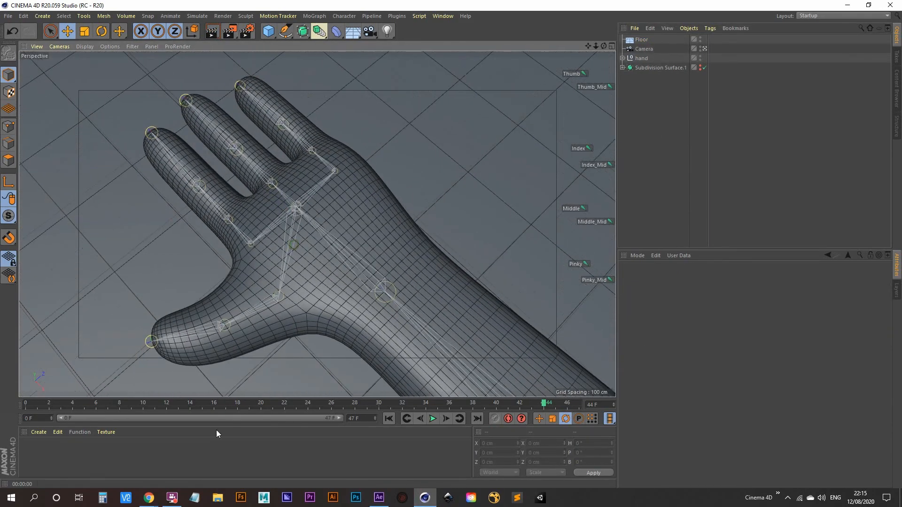
{"action": "double_click", "coordinate": [43, 460]}
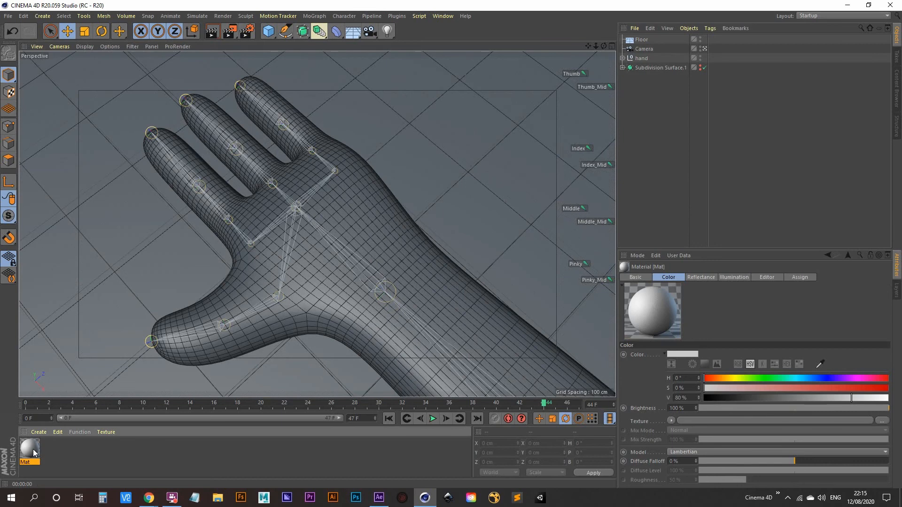
{"action": "double_click", "coordinate": [31, 450]}
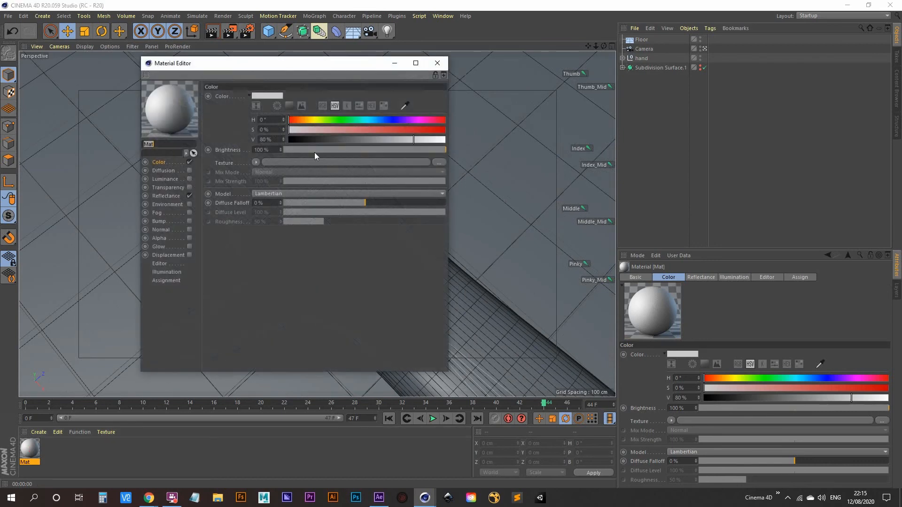
{"action": "left_click_drag", "start_coordinate": [325, 65], "coordinate": [745, 49]}
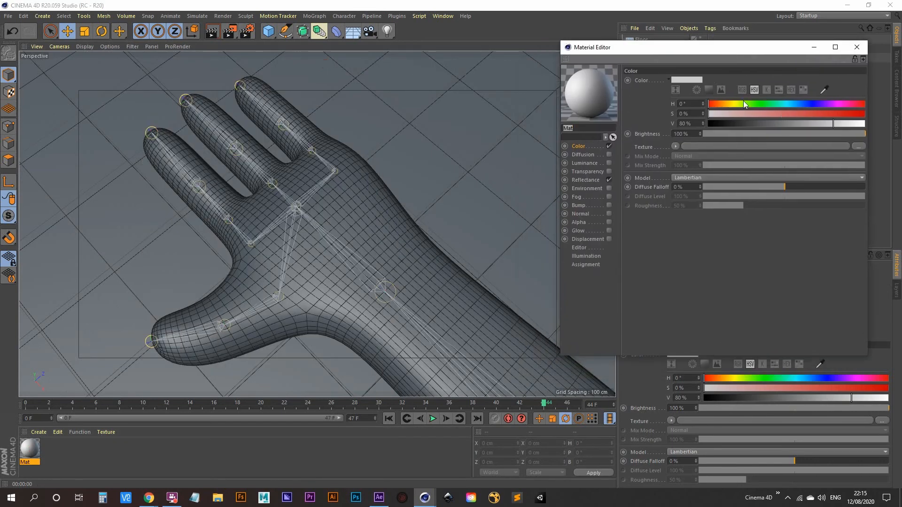
{"action": "left_click_drag", "start_coordinate": [743, 104], "coordinate": [728, 104]}
{"action": "left_click_drag", "start_coordinate": [787, 113], "coordinate": [749, 117]}
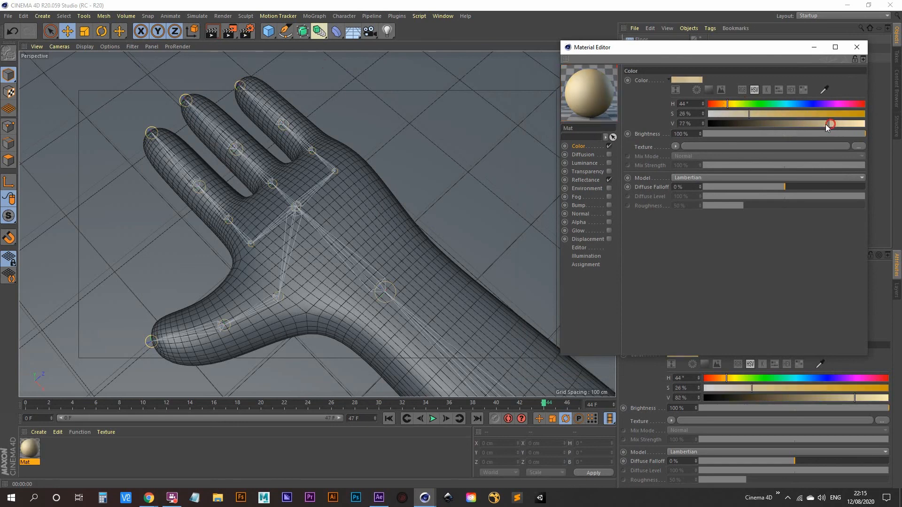
{"action": "left_click_drag", "start_coordinate": [839, 122], "coordinate": [822, 123]}
{"action": "left_click", "coordinate": [764, 115]}
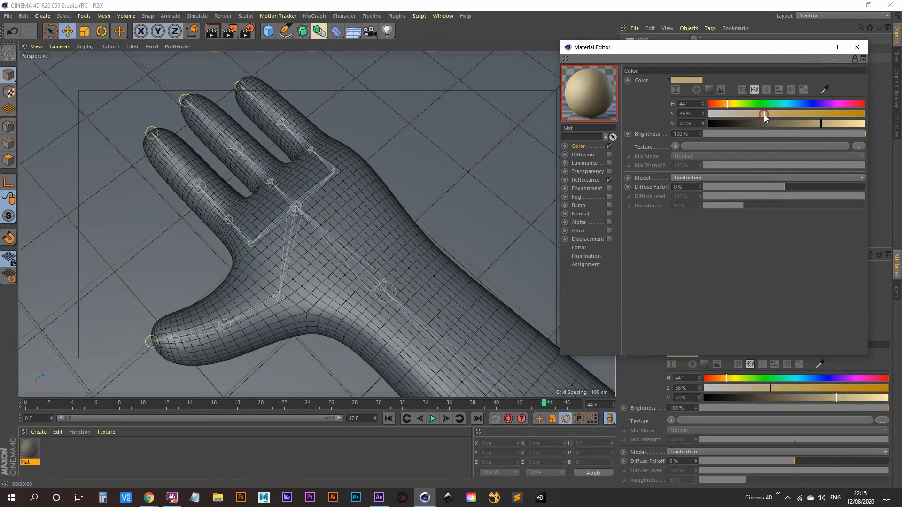
- Refine the material's color to a brighter pale yellow of H 52°, S 32%, V 88%
{"action": "left_click", "coordinate": [734, 103]}
{"action": "left_click_drag", "start_coordinate": [731, 104], "coordinate": [730, 105]}
{"action": "left_click", "coordinate": [839, 122]}
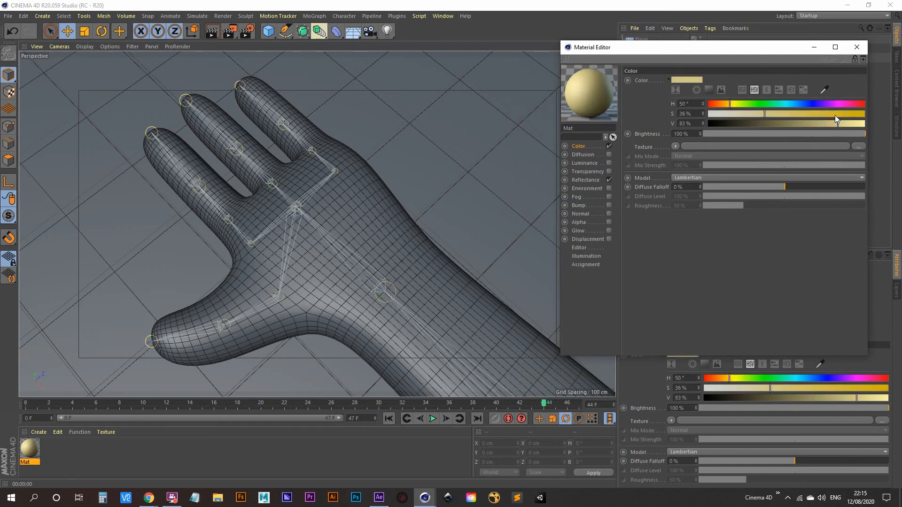
{"action": "left_click_drag", "start_coordinate": [828, 113], "coordinate": [812, 112]}
{"action": "mouse_move", "coordinate": [799, 114]}
{"action": "left_mouse_down"}
{"action": "mouse_move", "coordinate": [748, 109]}
{"action": "mouse_move", "coordinate": [765, 114]}
{"action": "left_mouse_up"}
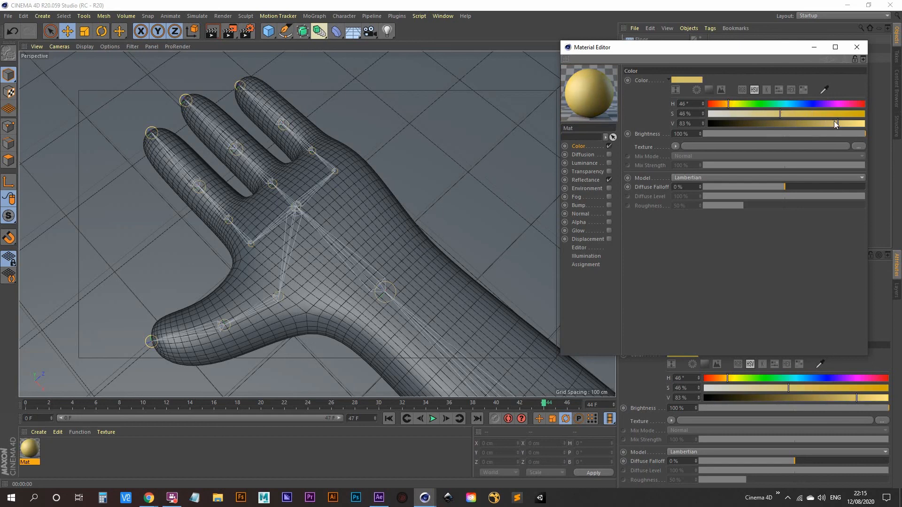
{"action": "left_click_drag", "start_coordinate": [836, 124], "coordinate": [847, 124]}
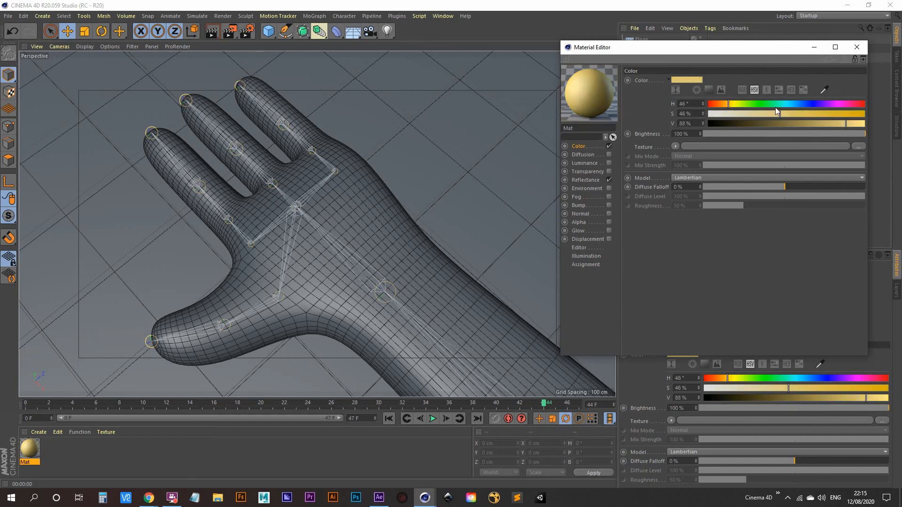
{"action": "left_click_drag", "start_coordinate": [778, 113], "coordinate": [760, 117]}
{"action": "left_click", "coordinate": [730, 104]}
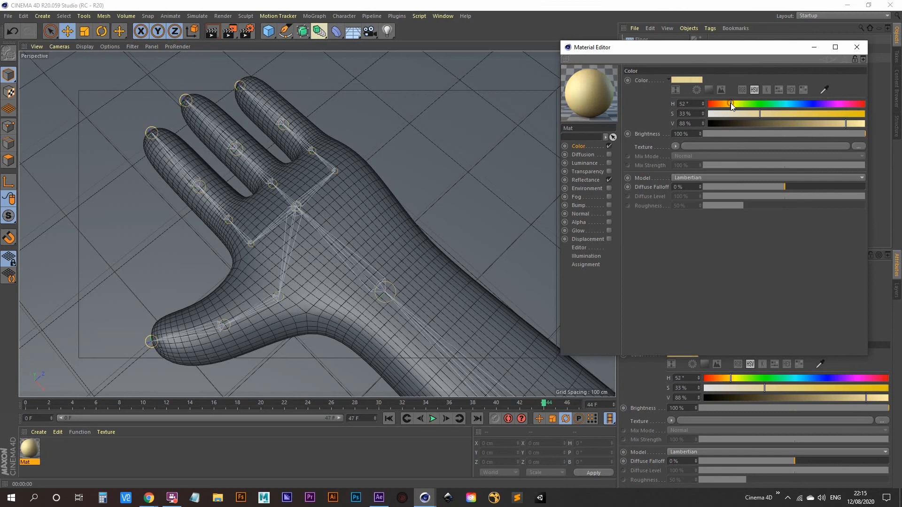
{"action": "left_click_drag", "start_coordinate": [765, 113], "coordinate": [778, 114]}
{"action": "left_click", "coordinate": [758, 113]}
- Set the material's default specular strength to 25% and width to 43%, and apply the material to the hand mesh
{"action": "left_click", "coordinate": [593, 180]}
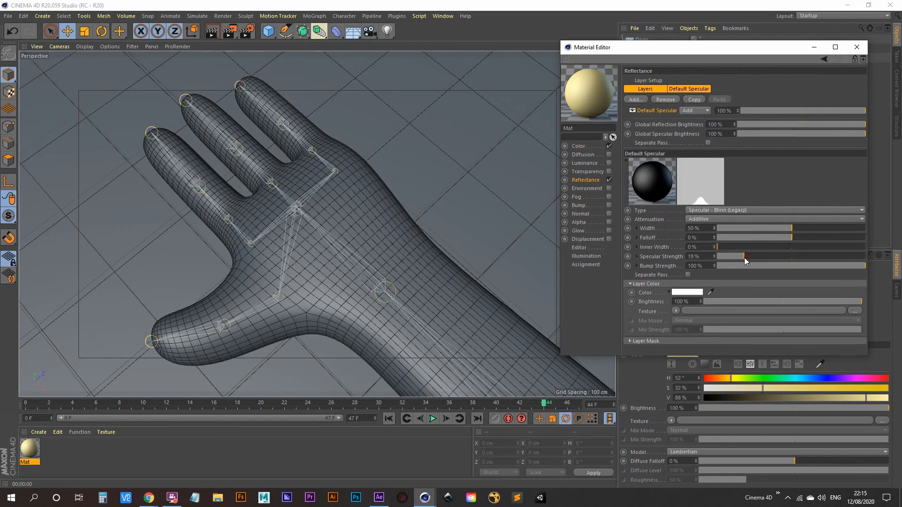
{"action": "left_click_drag", "start_coordinate": [745, 257], "coordinate": [755, 254]}
{"action": "left_click_drag", "start_coordinate": [791, 229], "coordinate": [780, 229]}
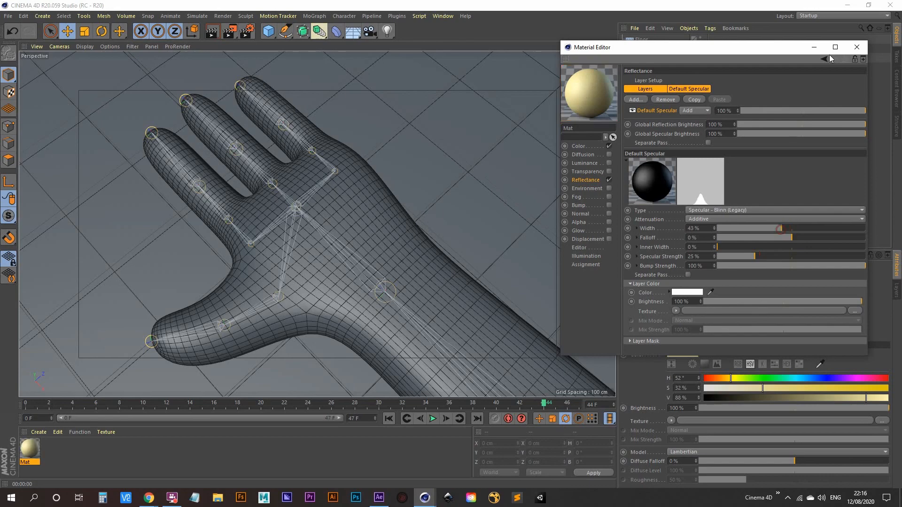
{"action": "left_click", "coordinate": [857, 47]}
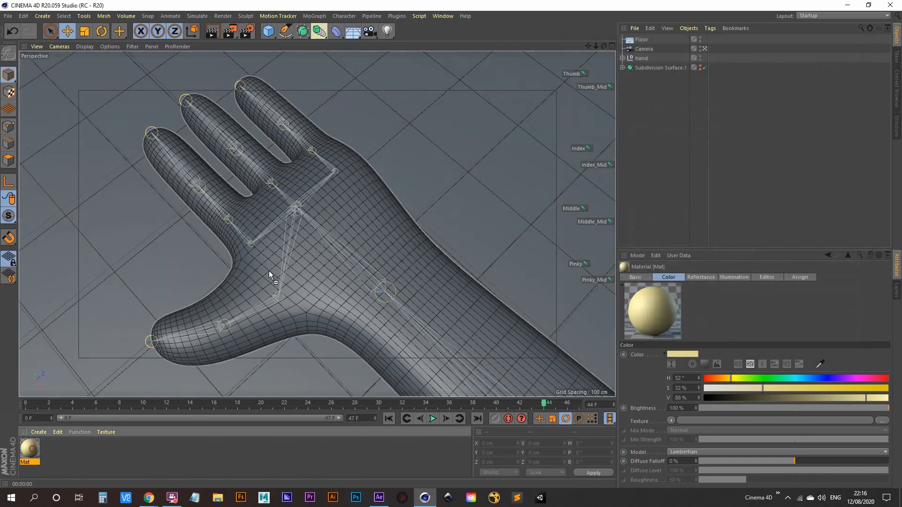
{"action": "left_click_drag", "start_coordinate": [269, 271], "coordinate": [275, 267]}
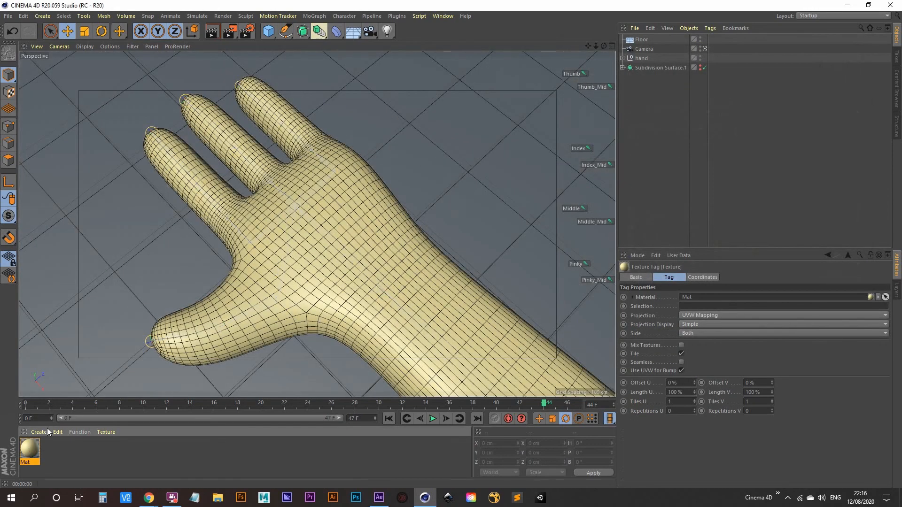
- Shift the applied hand material's color to a warmer skin tone of H 42°, S 36%, V 89%
{"action": "double_click", "coordinate": [30, 449]}
{"action": "left_click_drag", "start_coordinate": [337, 61], "coordinate": [605, 50]}
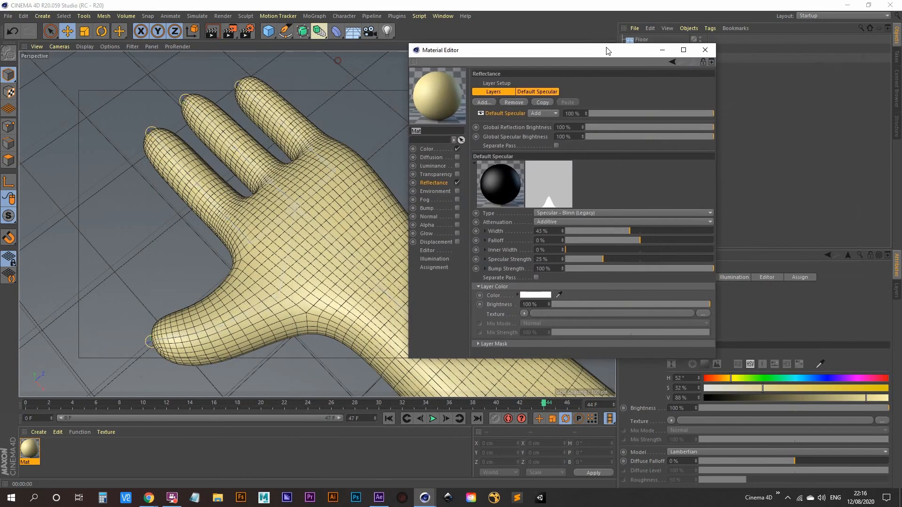
{"action": "left_click", "coordinate": [428, 149]}
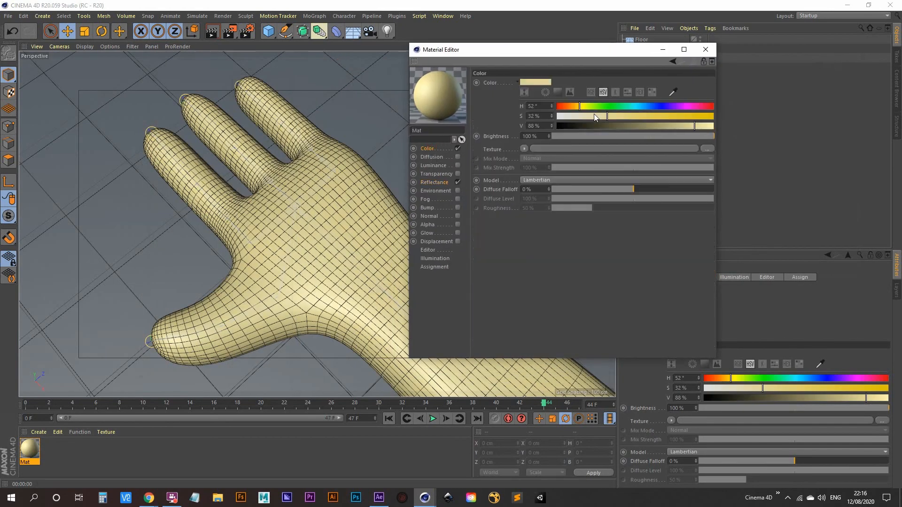
{"action": "left_click", "coordinate": [577, 107]}
{"action": "left_click_drag", "start_coordinate": [689, 126], "coordinate": [696, 125]}
{"action": "left_click_drag", "start_coordinate": [633, 115], "coordinate": [574, 106]}
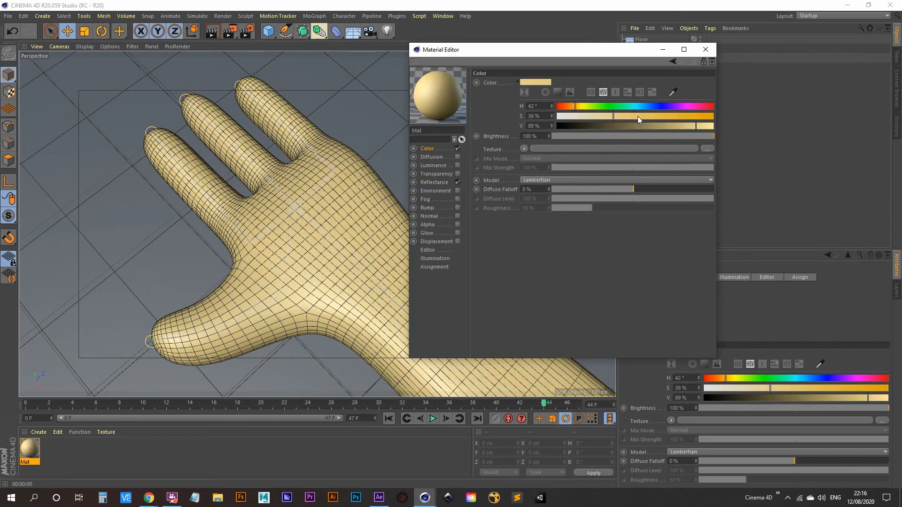
{"action": "left_click", "coordinate": [539, 105]}
{"action": "left_click", "coordinate": [544, 116]}
{"action": "left_click", "coordinate": [544, 126]}
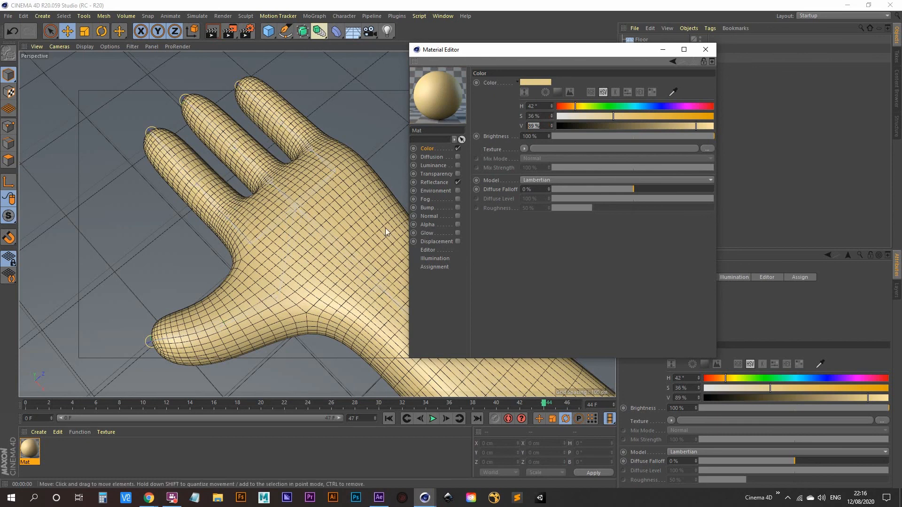
- Close the material settings and render a preview of the skin-colored hand in the viewport
{"action": "left_click", "coordinate": [705, 49]}
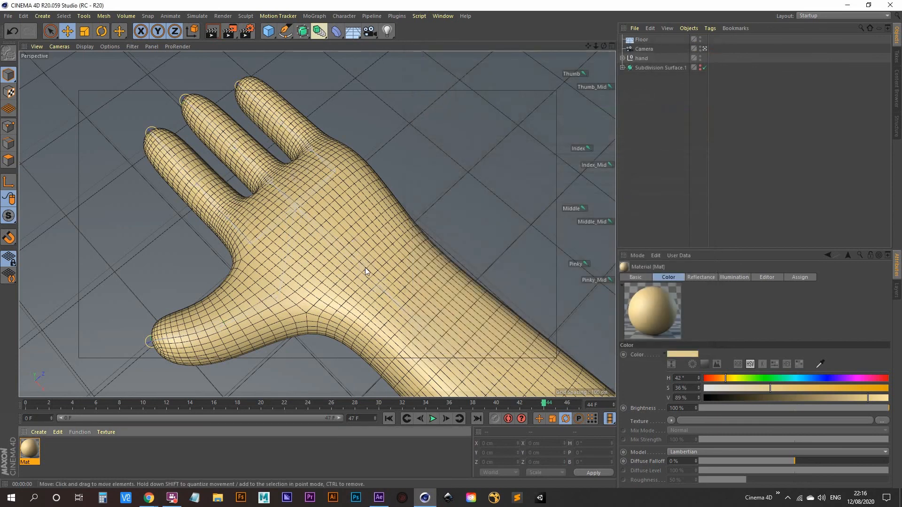
{"action": "left_click", "coordinate": [212, 31]}
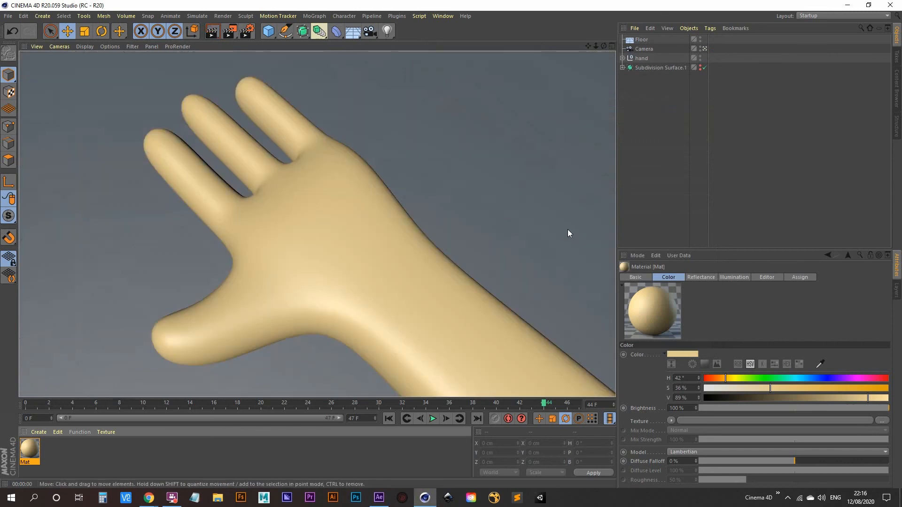
{"action": "left_click", "coordinate": [646, 134]}
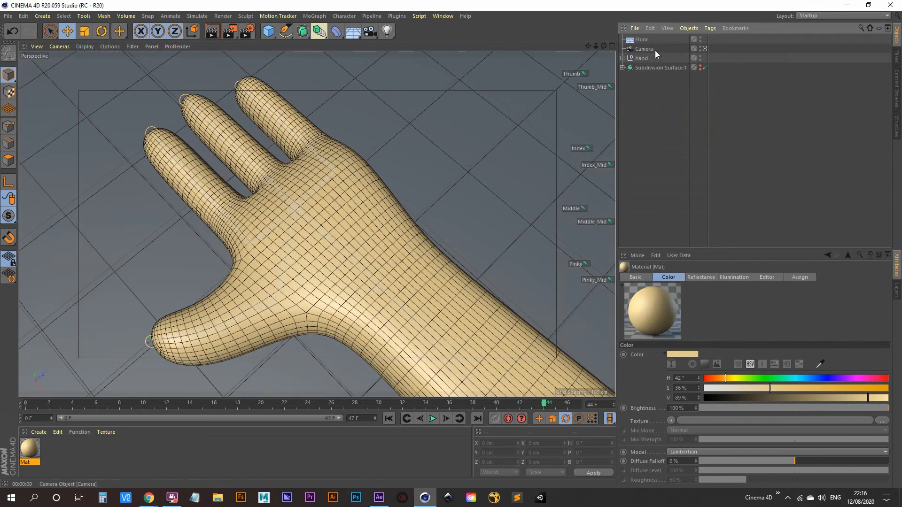
- Delete the existing camera from the scene
{"action": "left_click", "coordinate": [640, 49]}
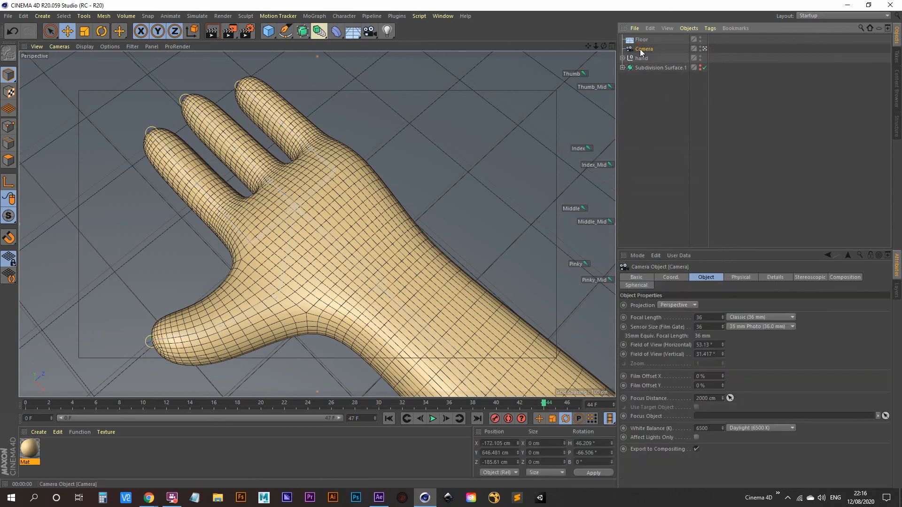
{"action": "key", "text": "Delete"}
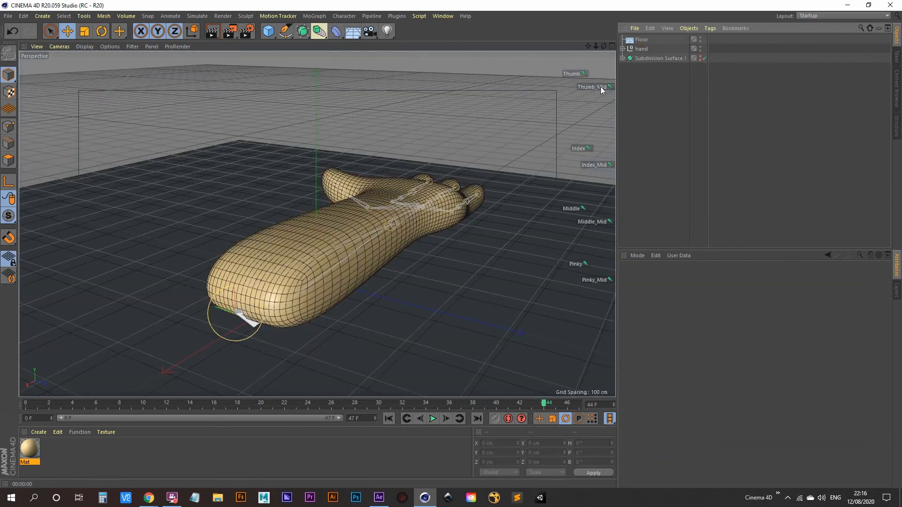
{"action": "key", "text": "ctrl+z"}
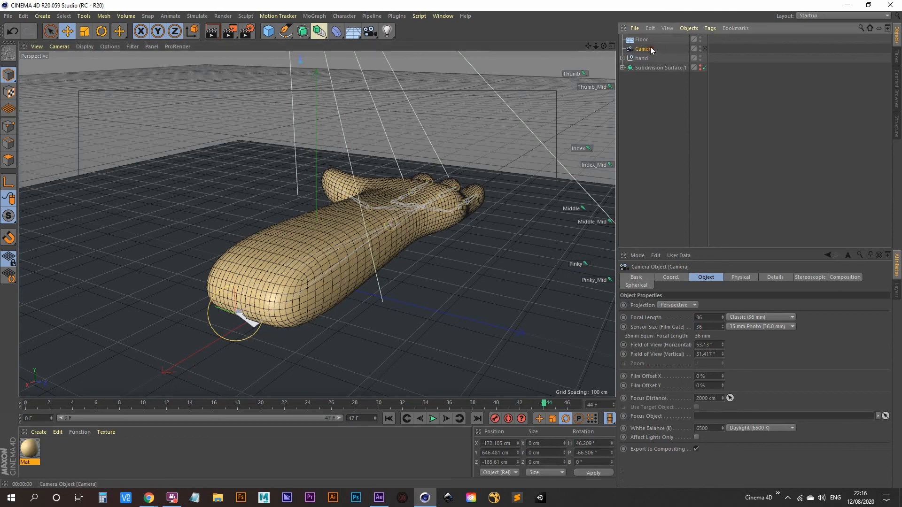
{"action": "key", "text": "Delete"}
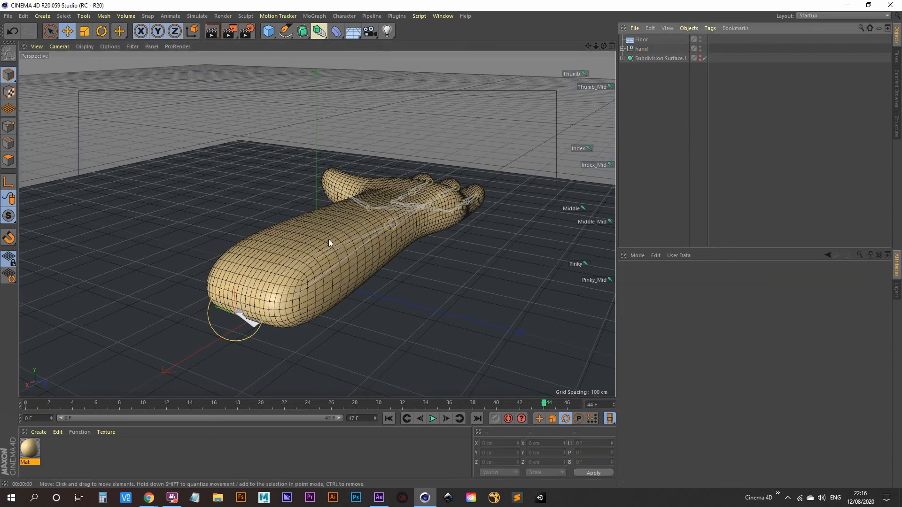
- Add a new camera framing the hand and forearm from above, and lock it with a Protection tag
{"action": "left_click_drag", "start_coordinate": [328, 239], "coordinate": [410, 322], "text": "alt"}
{"action": "left_click_drag", "start_coordinate": [304, 309], "coordinate": [399, 347], "text": "alt"}
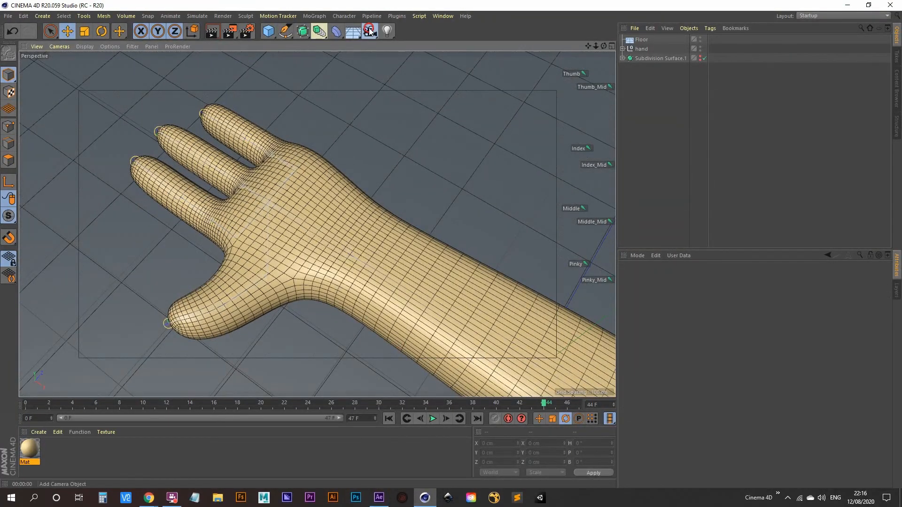
{"action": "left_click", "coordinate": [370, 32]}
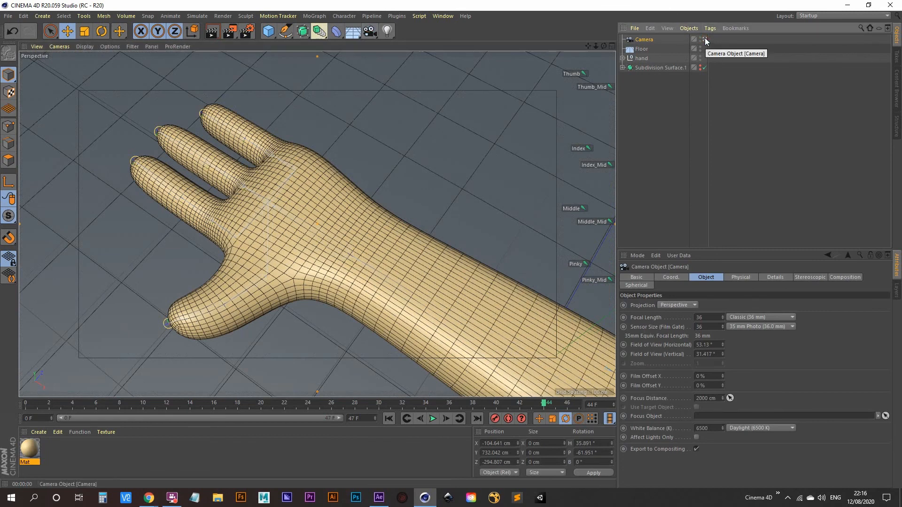
{"action": "right_click", "coordinate": [645, 39]}
{"action": "mouse_move", "coordinate": [688, 42]}
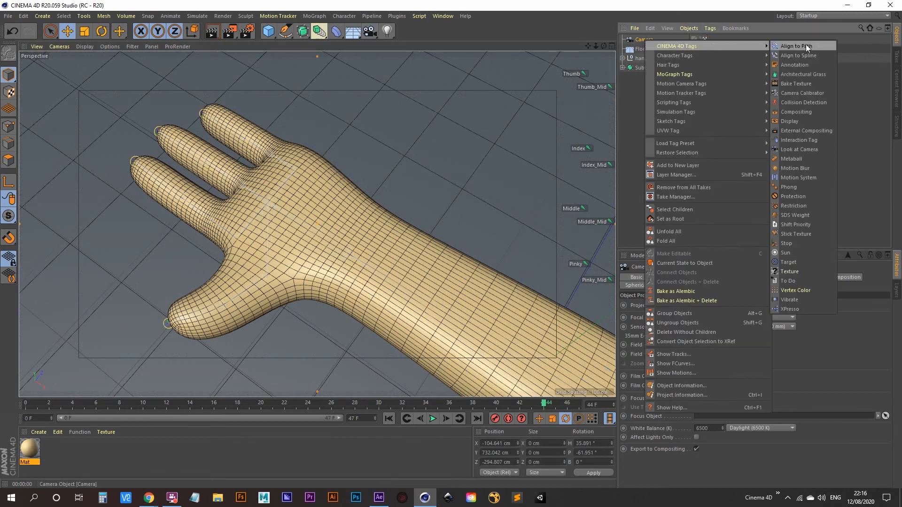
{"action": "left_click", "coordinate": [793, 196]}
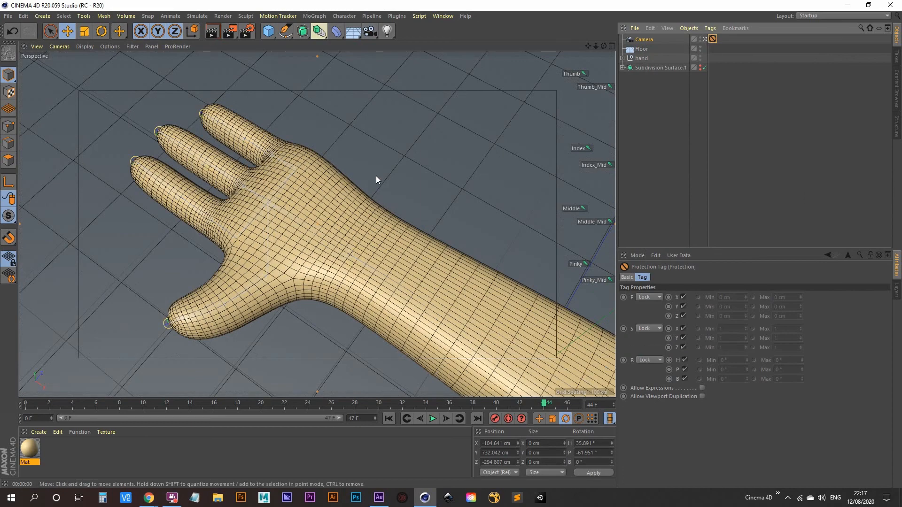
- Leave the camera view and add an omni light above the hand at about X -252, Y 532, Z -352 cm
{"action": "left_click", "coordinate": [705, 39]}
{"action": "scroll", "coordinate": [349, 258], "scroll_direction": "down", "scroll_amount": 5}
{"action": "mouse_move", "coordinate": [338, 291]}
{"action": "left_mouse_down", "text": "alt"}
{"action": "mouse_move", "coordinate": [340, 253]}
{"action": "mouse_move", "coordinate": [395, 231]}
{"action": "mouse_move", "coordinate": [396, 213]}
{"action": "mouse_move", "coordinate": [359, 259]}
{"action": "mouse_move", "coordinate": [357, 308]}
{"action": "left_mouse_up", "text": "alt"}
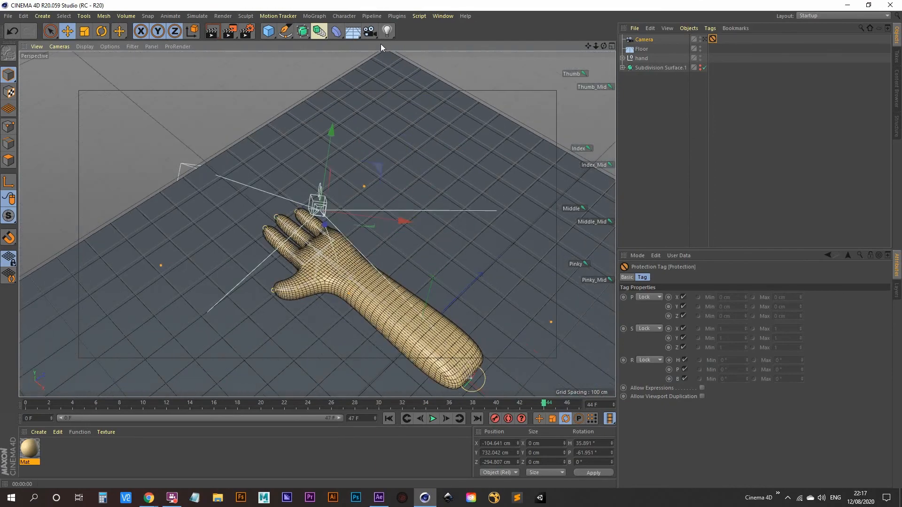
{"action": "left_click", "coordinate": [387, 31]}
{"action": "left_click_drag", "start_coordinate": [424, 221], "coordinate": [418, 107], "text": "alt"}
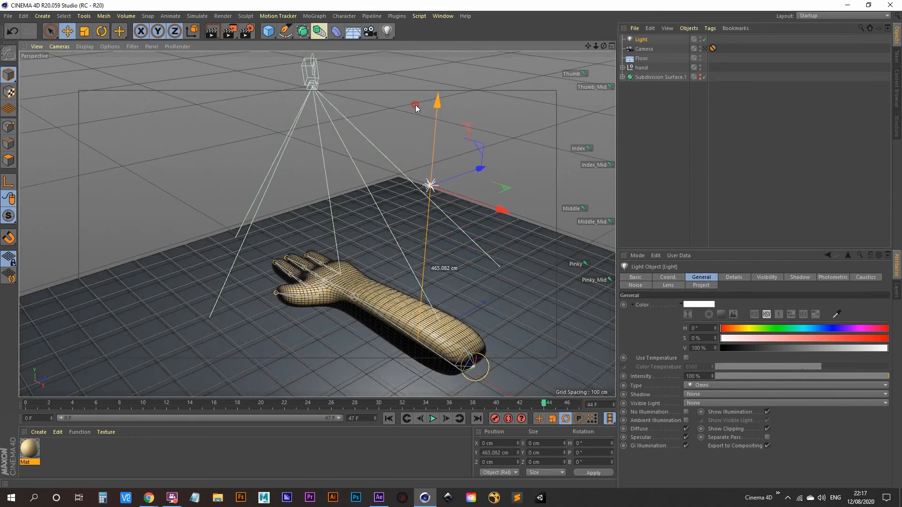
{"action": "left_click_drag", "start_coordinate": [506, 207], "coordinate": [430, 185]}
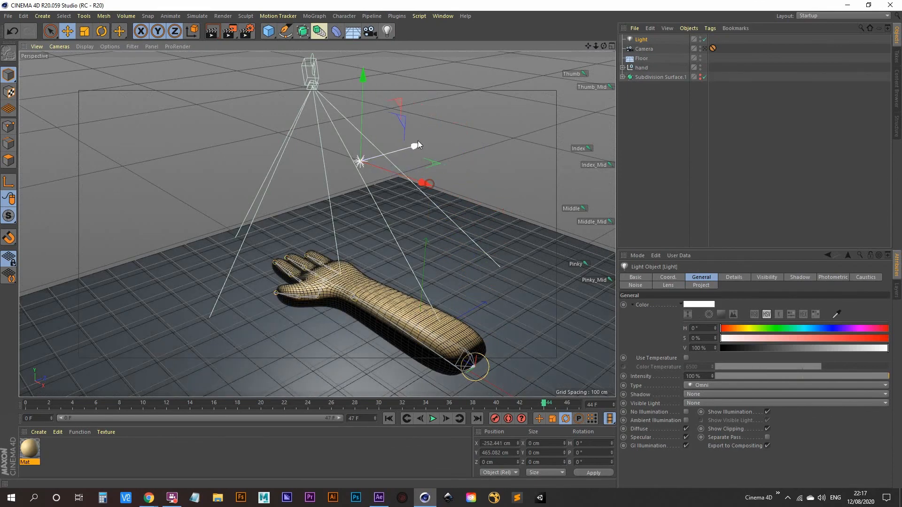
{"action": "left_click_drag", "start_coordinate": [417, 146], "coordinate": [273, 236], "text": "alt"}
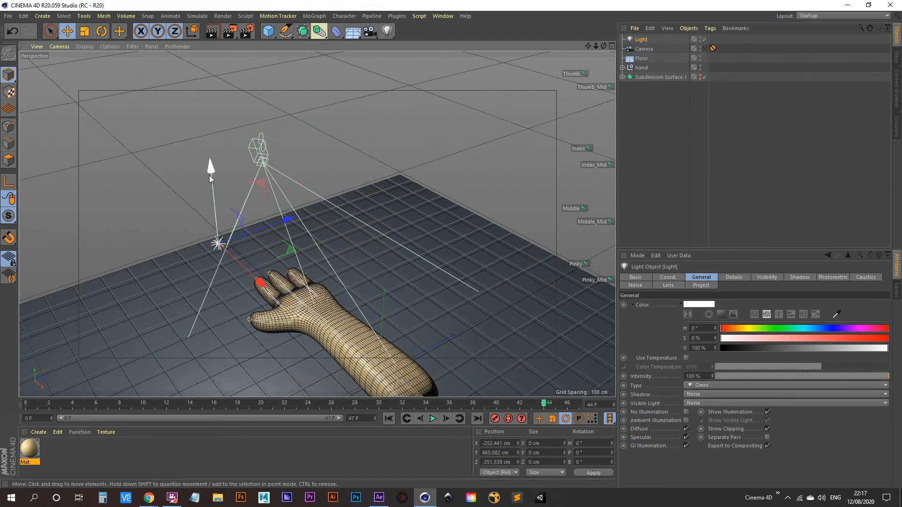
{"action": "left_click_drag", "start_coordinate": [210, 176], "coordinate": [298, 277]}
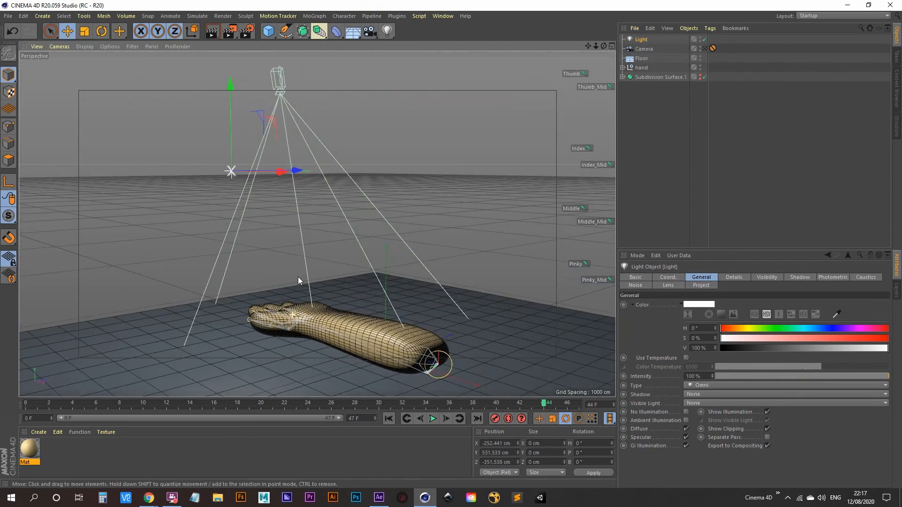
- Give the light an Area shadow with a density of 75%
{"action": "left_click", "coordinate": [641, 39]}
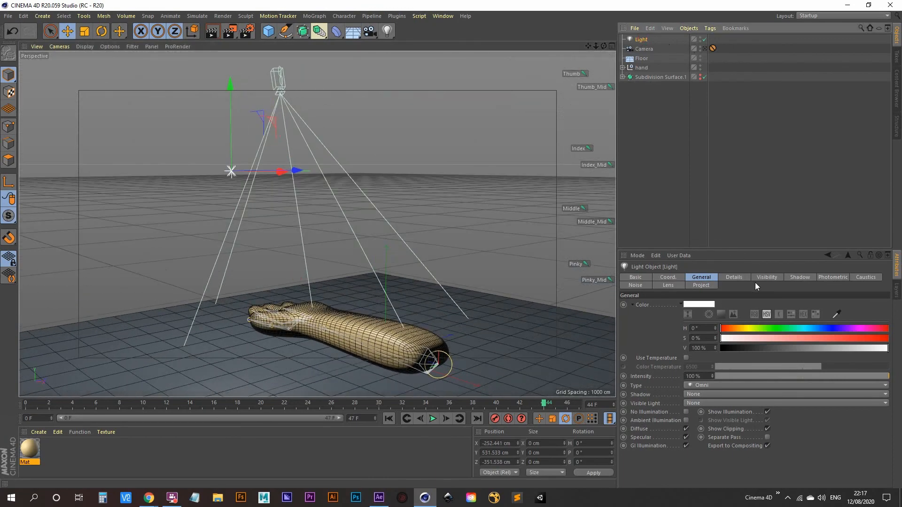
{"action": "left_click", "coordinate": [799, 277]}
{"action": "left_click", "coordinate": [686, 305]}
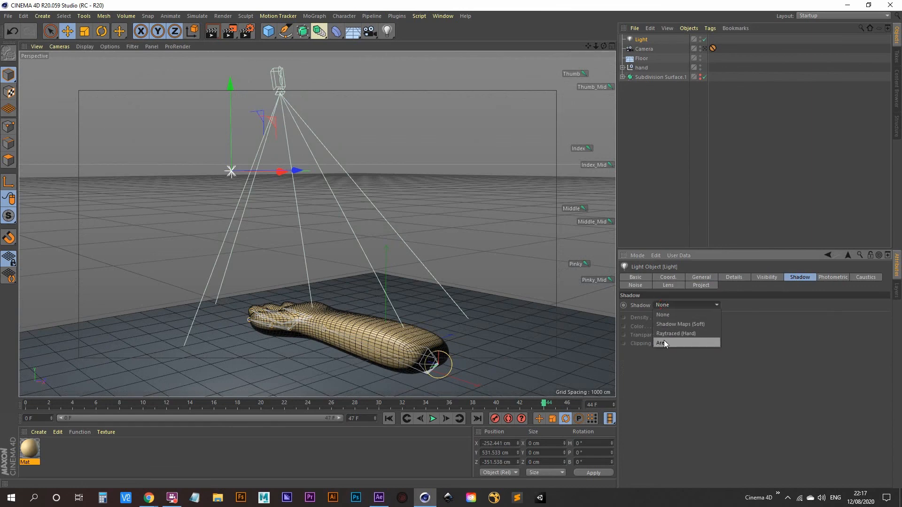
{"action": "left_click", "coordinate": [664, 341]}
{"action": "left_click", "coordinate": [689, 318]}
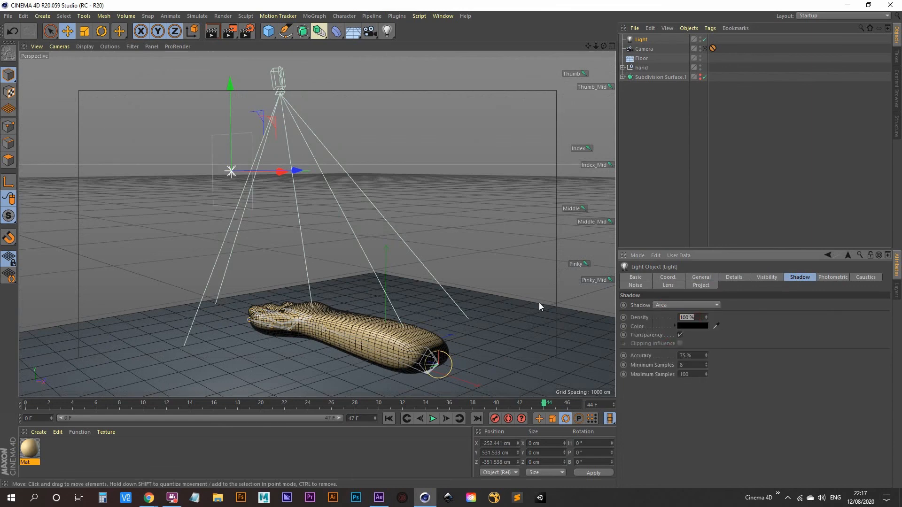
{"action": "type", "text": "75"}
{"action": "key", "text": "Return"}
- Duplicate the light to the opposite side of the hand at Z about 590 cm, and set the copy's shadow to None
{"action": "left_click_drag", "start_coordinate": [406, 172], "coordinate": [596, 237], "text": "alt"}
{"action": "left_click", "coordinate": [670, 304]}
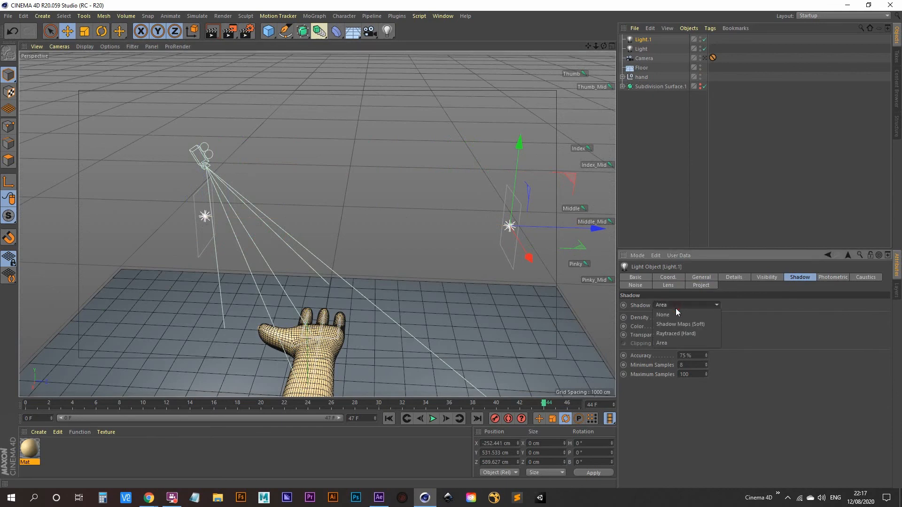
{"action": "left_click", "coordinate": [676, 313]}
- Set the duplicated light's intensity to 60%, and preview the lit hand through the new camera
{"action": "left_click", "coordinate": [706, 277]}
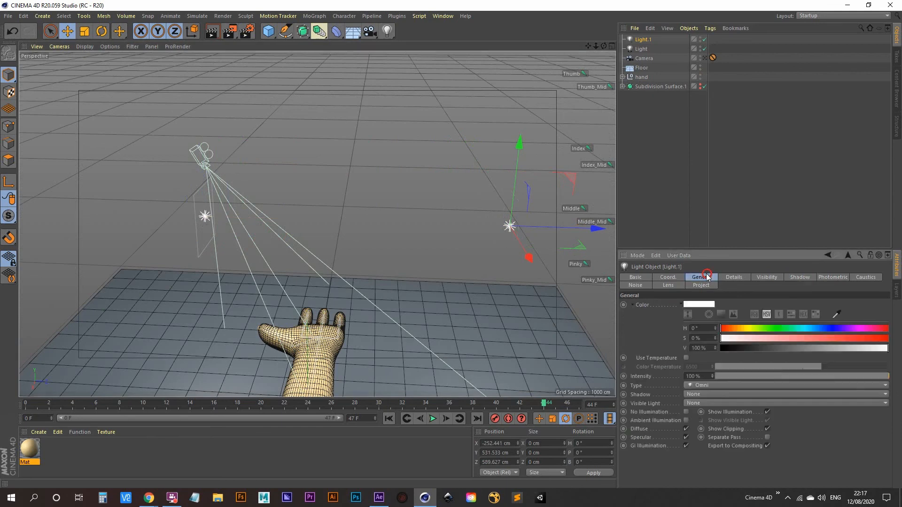
{"action": "left_click", "coordinate": [702, 376]}
{"action": "type", "text": "60"}
{"action": "key", "text": "Return"}
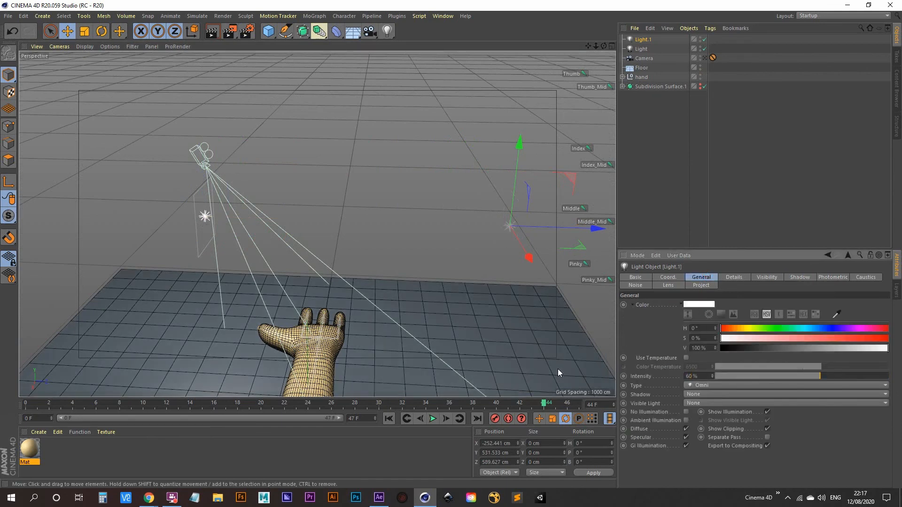
{"action": "middle_click_drag", "start_coordinate": [289, 366], "coordinate": [304, 300], "text": "alt"}
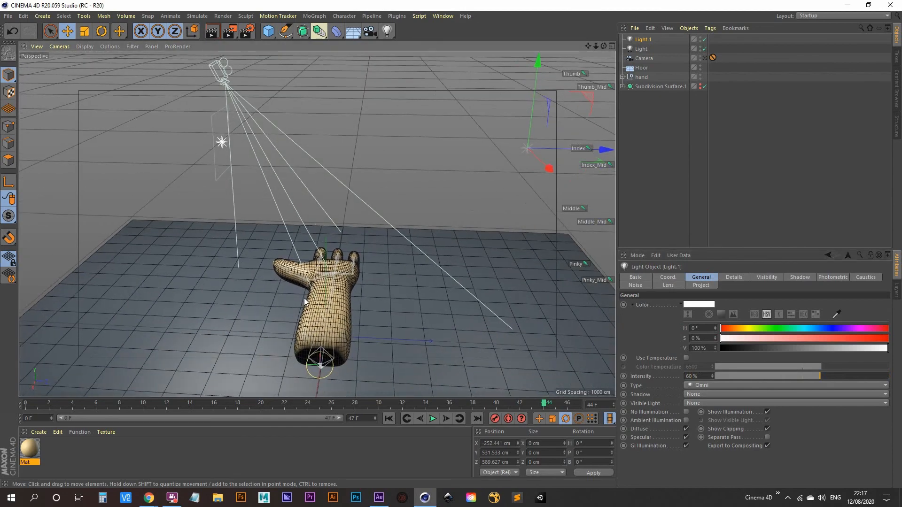
{"action": "left_click", "coordinate": [706, 57]}
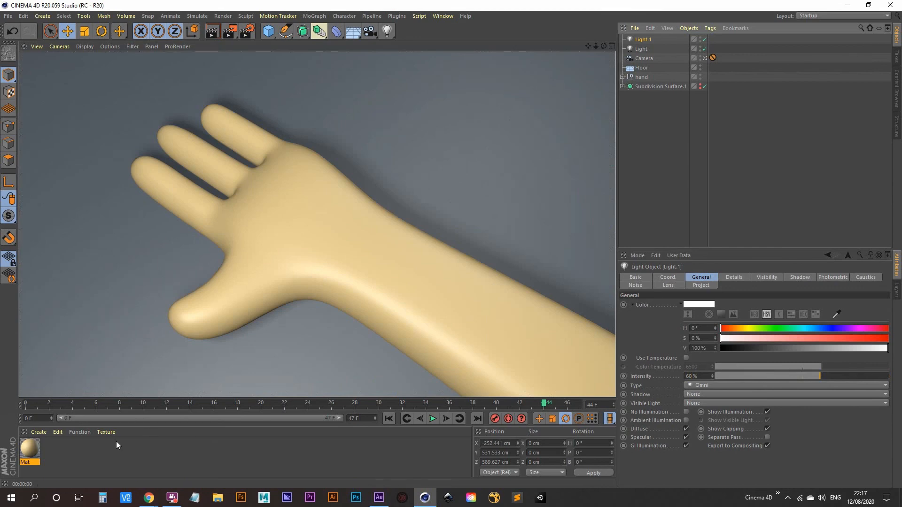
- Create a second material in pure white with V 100%, and apply it to the floor
{"action": "double_click", "coordinate": [98, 454]}
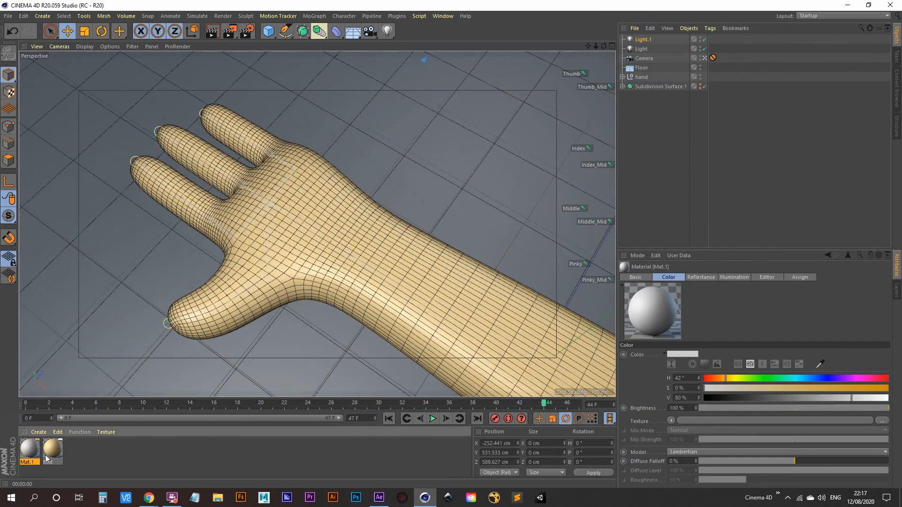
{"action": "double_click", "coordinate": [27, 453]}
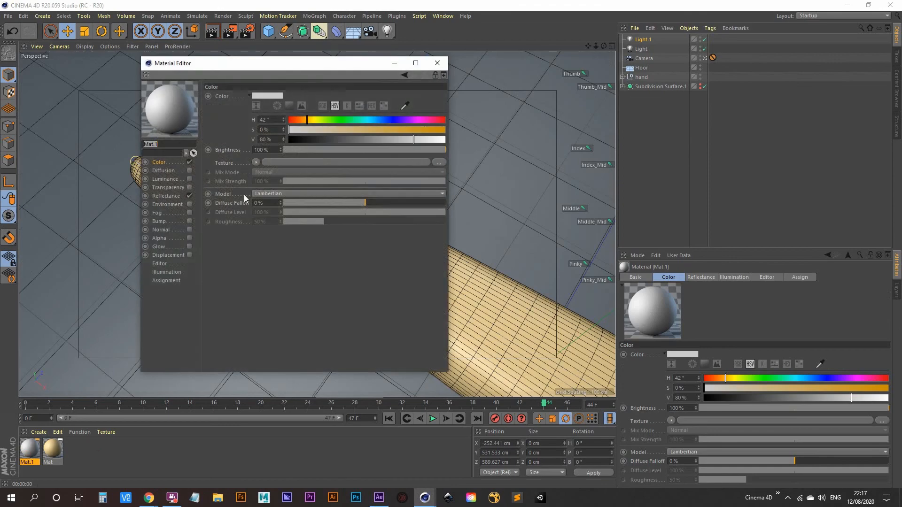
{"action": "left_click_drag", "start_coordinate": [432, 140], "coordinate": [474, 135]}
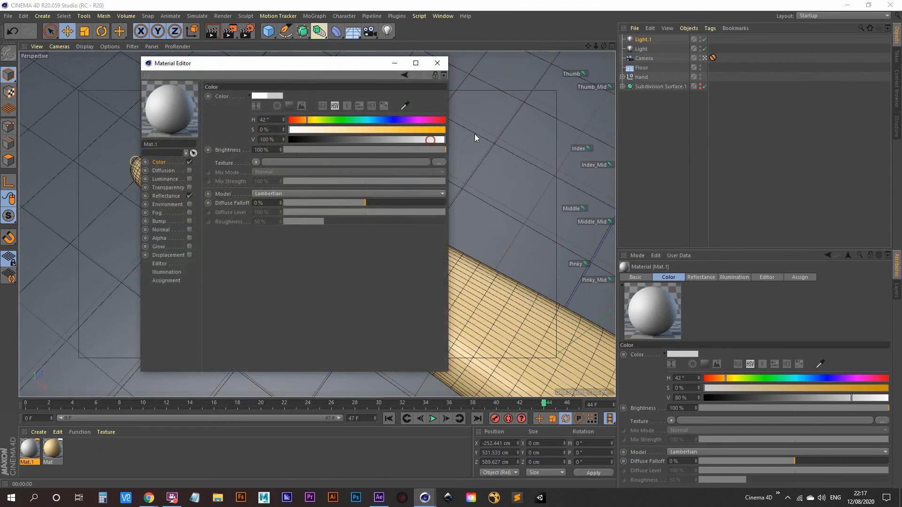
{"action": "left_click", "coordinate": [437, 64]}
{"action": "left_click_drag", "start_coordinate": [30, 450], "coordinate": [61, 367]}
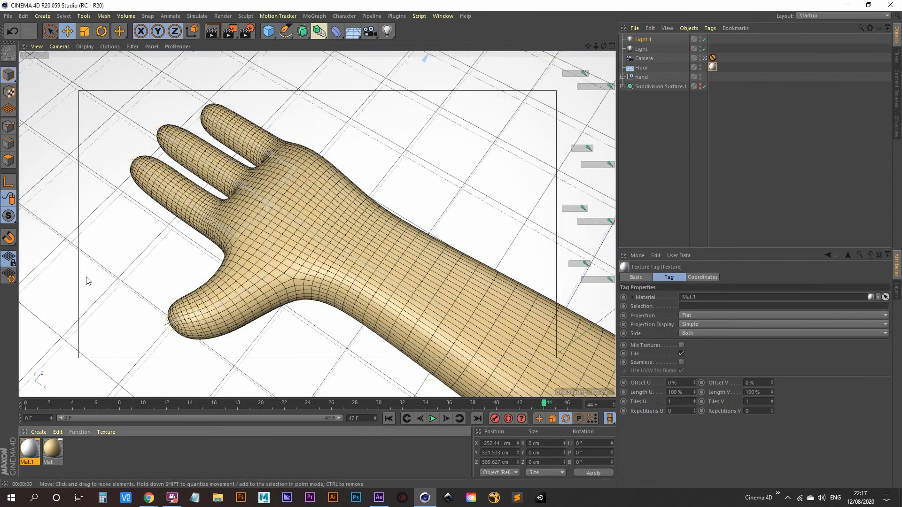
- Render the camera view to check the hand and its shadows on the white floor
{"action": "left_click", "coordinate": [213, 31]}
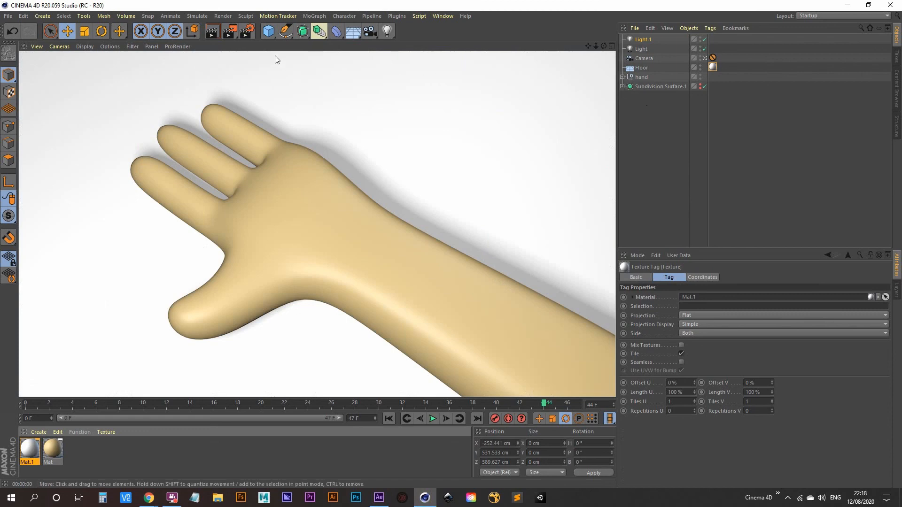
{"action": "left_click", "coordinate": [230, 31]}
{"action": "left_click", "coordinate": [750, 18]}
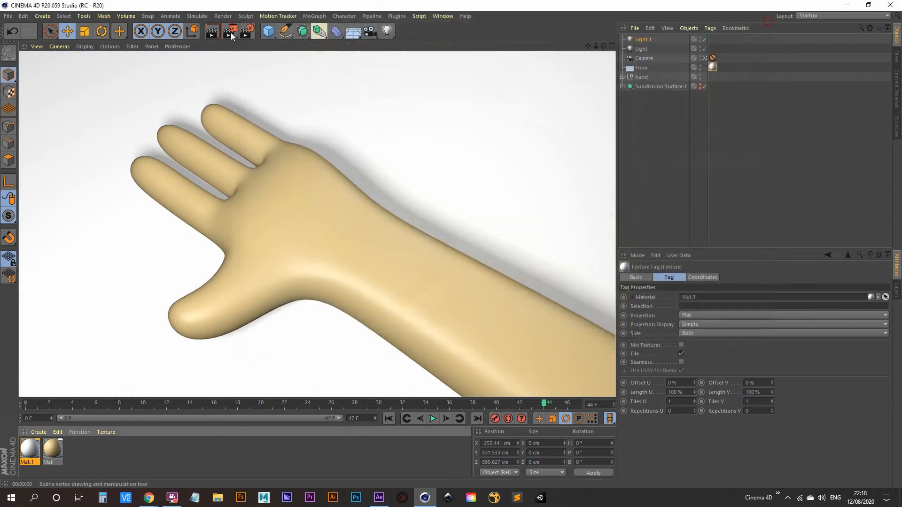
- Add the Ambient Occlusion effect to the render settings and render a new viewport preview
{"action": "left_click", "coordinate": [254, 31]}
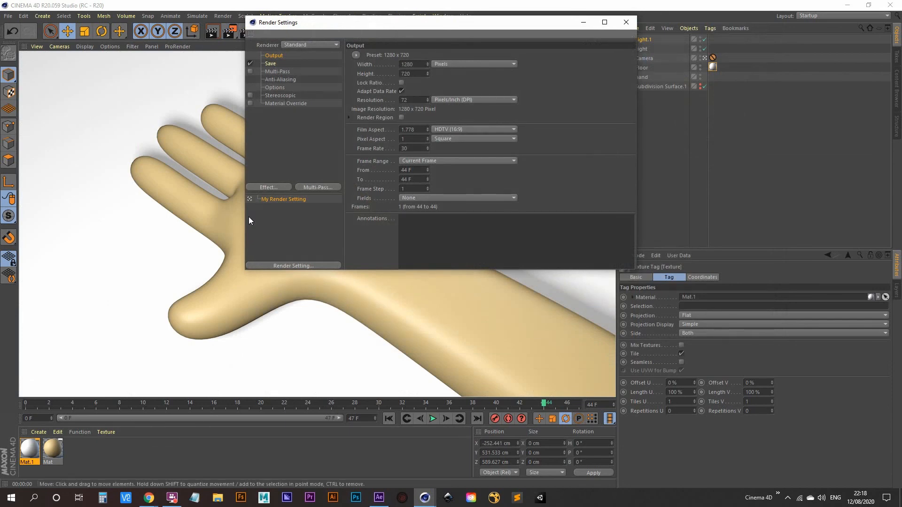
{"action": "left_click", "coordinate": [277, 188]}
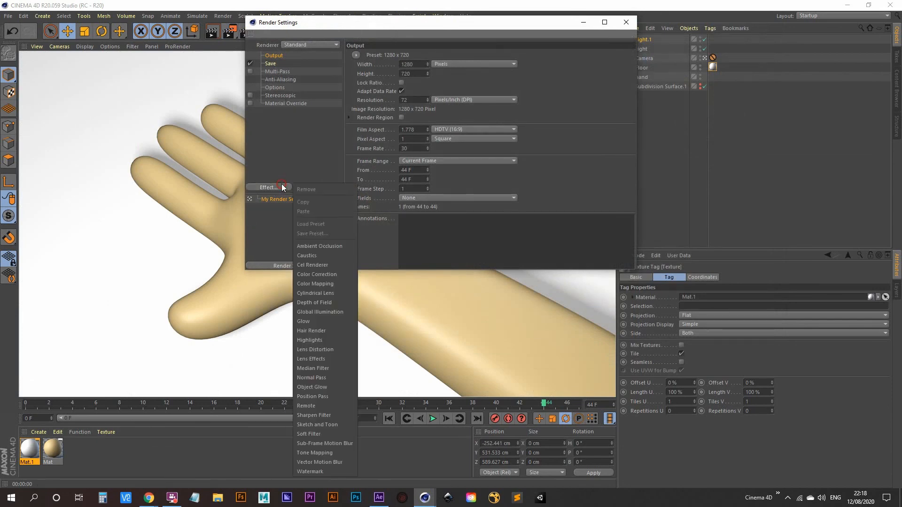
{"action": "left_click", "coordinate": [337, 246]}
{"action": "left_click", "coordinate": [627, 23]}
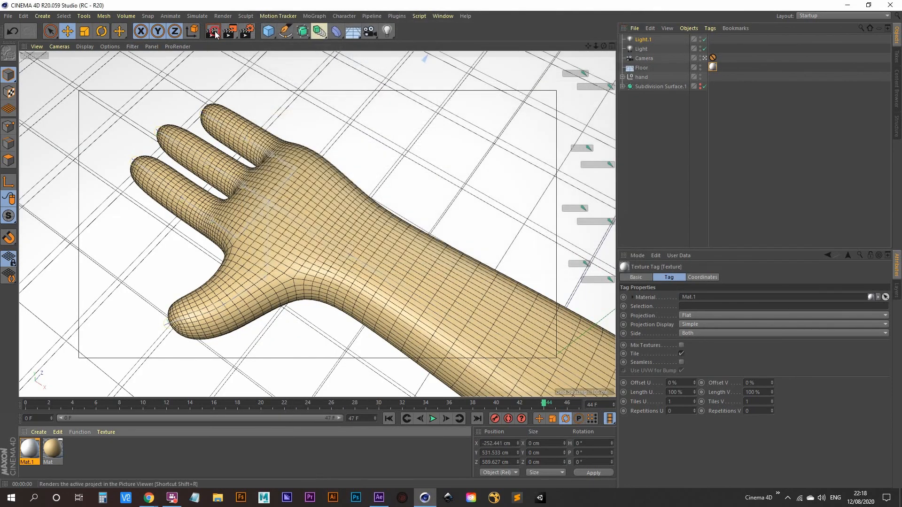
{"action": "left_click", "coordinate": [214, 31]}
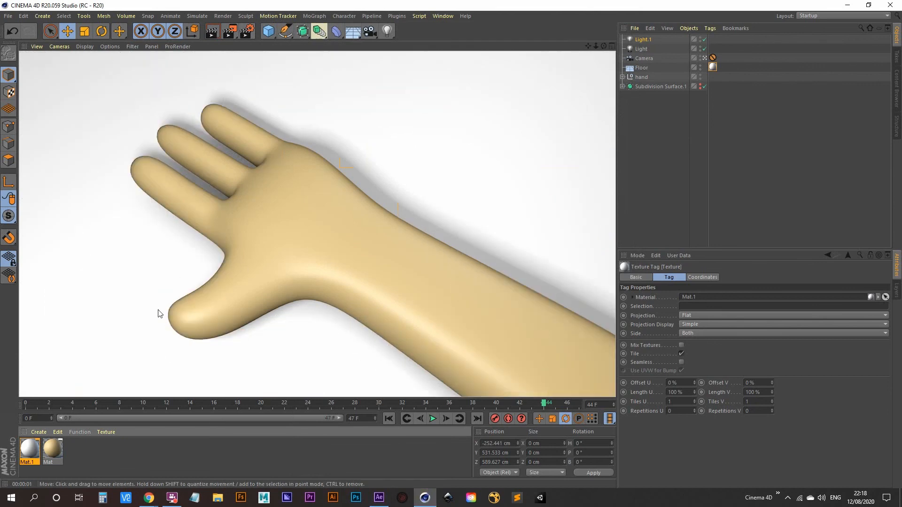
{"action": "left_click", "coordinate": [404, 332]}
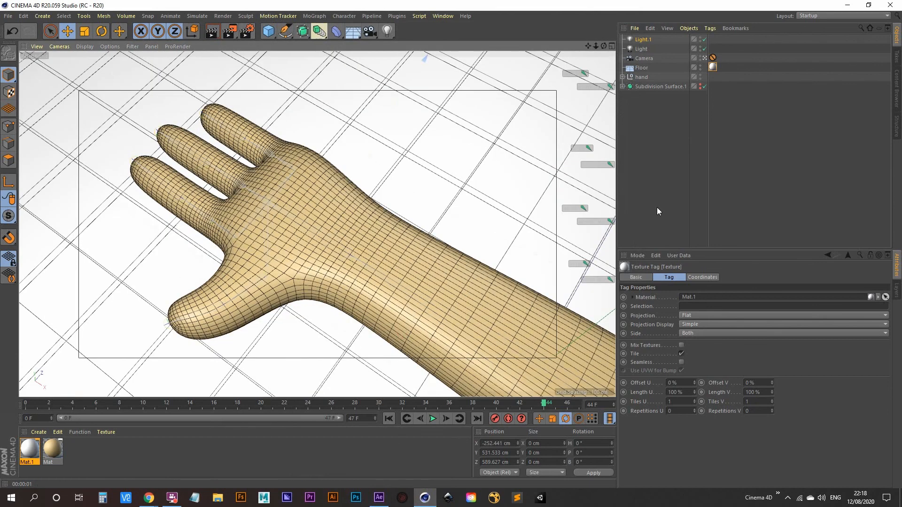
- Leave the scene camera's view and frame the fingers from the side in the free perspective view
{"action": "left_click", "coordinate": [648, 186]}
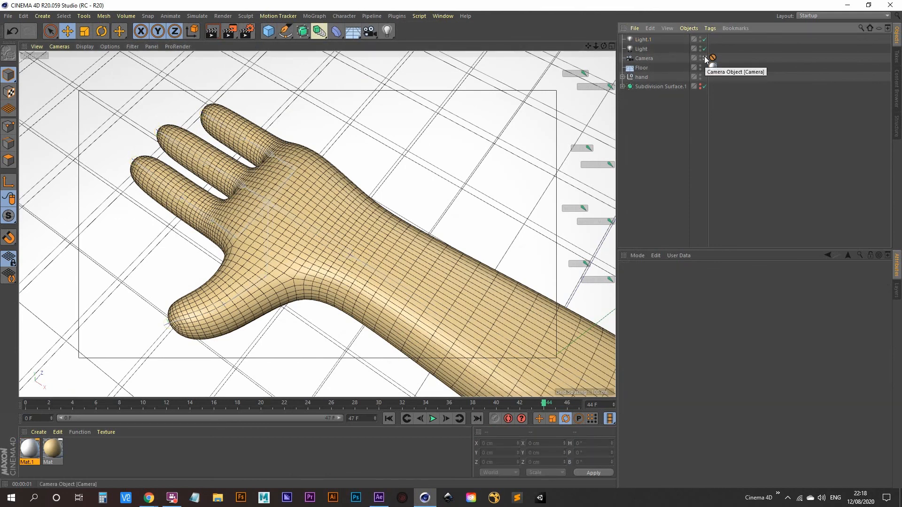
{"action": "left_click", "coordinate": [705, 57]}
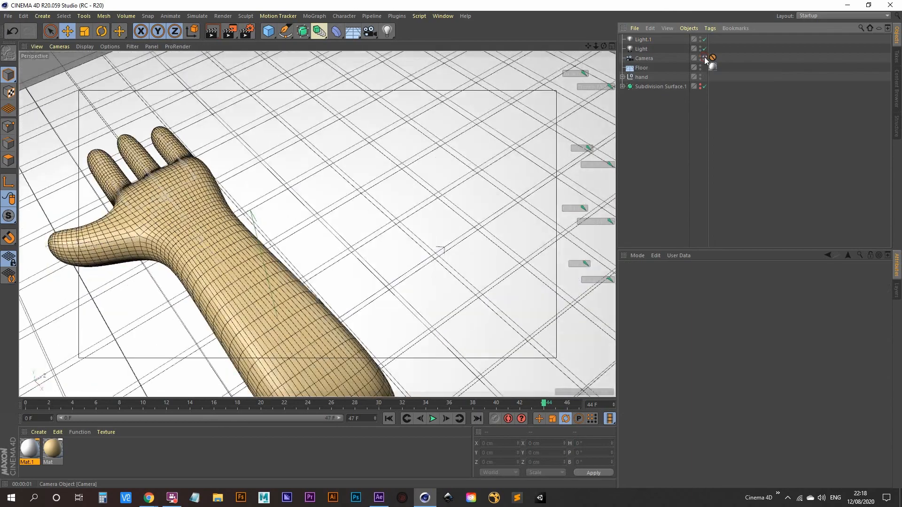
{"action": "left_click_drag", "start_coordinate": [266, 297], "coordinate": [436, 281], "text": "alt"}
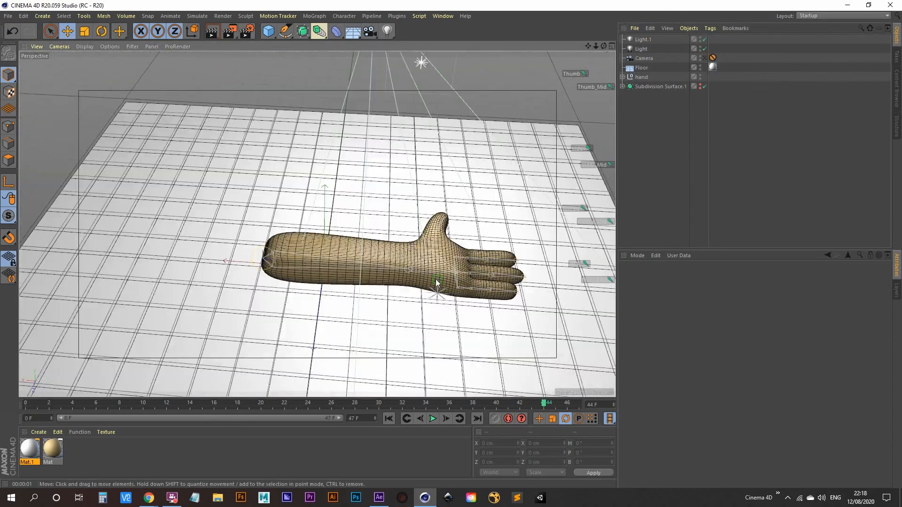
{"action": "middle_click_drag", "start_coordinate": [436, 281], "coordinate": [238, 302], "text": "alt"}
{"action": "left_click_drag", "start_coordinate": [238, 302], "coordinate": [288, 279], "text": "alt"}
{"action": "right_click_drag", "start_coordinate": [288, 280], "coordinate": [365, 188], "text": "alt"}
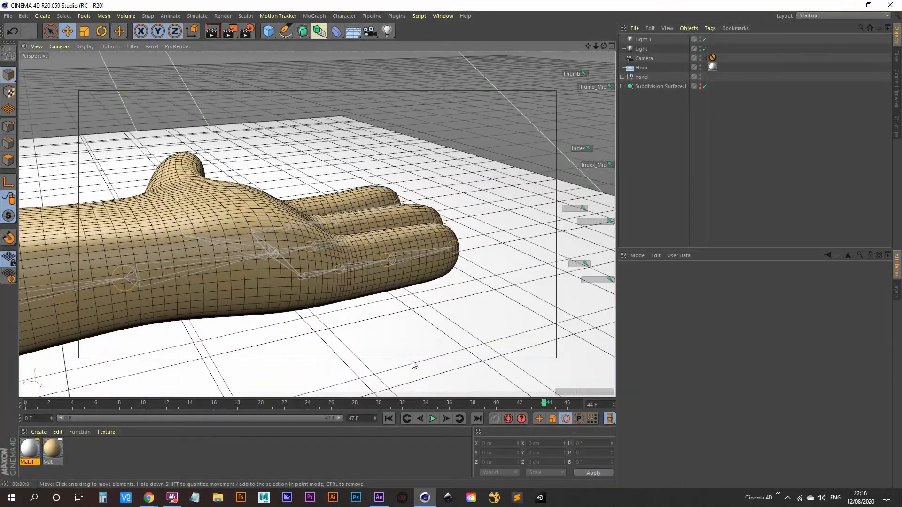
- Play the finger animation from a closer angle over the palm, and render the view with the fingers curled
{"action": "left_click", "coordinate": [432, 419]}
{"action": "left_click_drag", "start_coordinate": [276, 253], "coordinate": [292, 292], "text": "alt"}
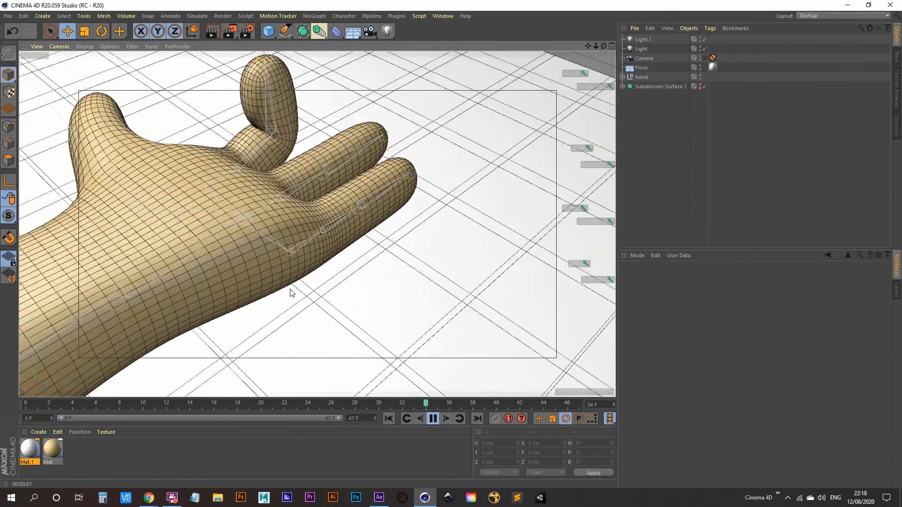
{"action": "right_click_drag", "start_coordinate": [292, 292], "coordinate": [285, 294], "text": "alt"}
{"action": "middle_click_drag", "start_coordinate": [286, 294], "coordinate": [332, 311], "text": "alt"}
{"action": "left_click_drag", "start_coordinate": [333, 312], "coordinate": [340, 320], "text": "alt"}
{"action": "middle_click_drag", "start_coordinate": [340, 320], "coordinate": [372, 323], "text": "alt"}
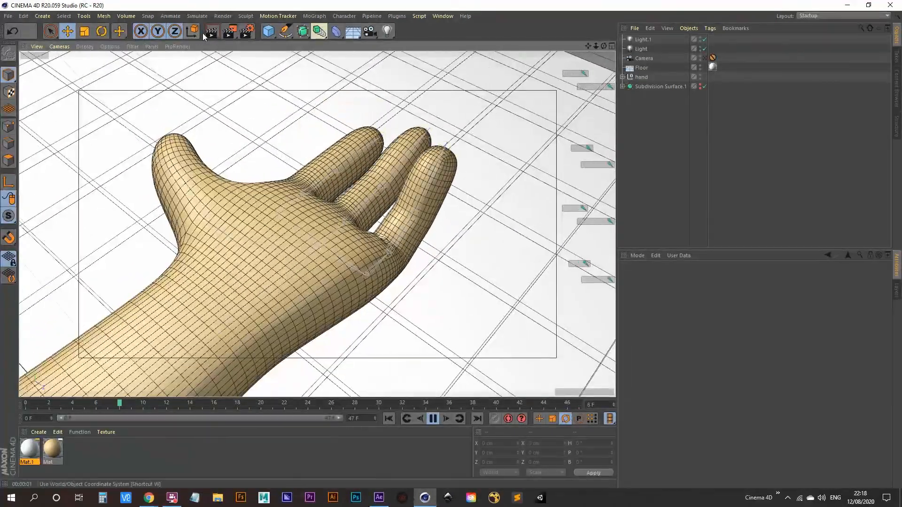
{"action": "left_click", "coordinate": [212, 33]}
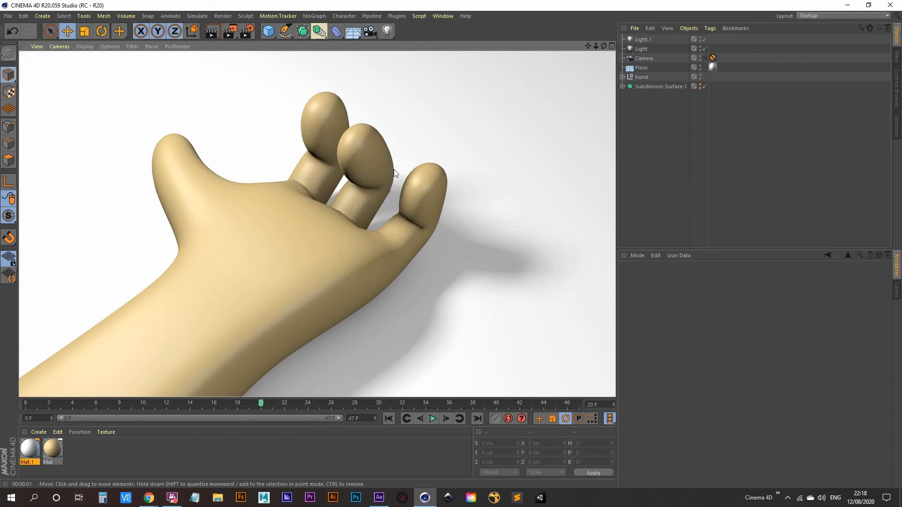
- Add a Subdivision Surface as the parent of the Hand mesh inside the hand group
{"action": "left_click", "coordinate": [622, 77]}
{"action": "left_click", "coordinate": [622, 77]}
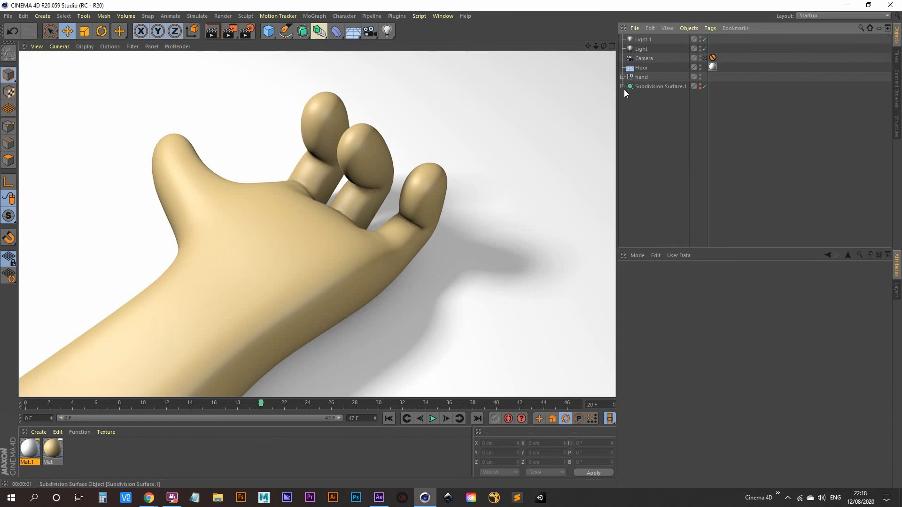
{"action": "left_click", "coordinate": [622, 77]}
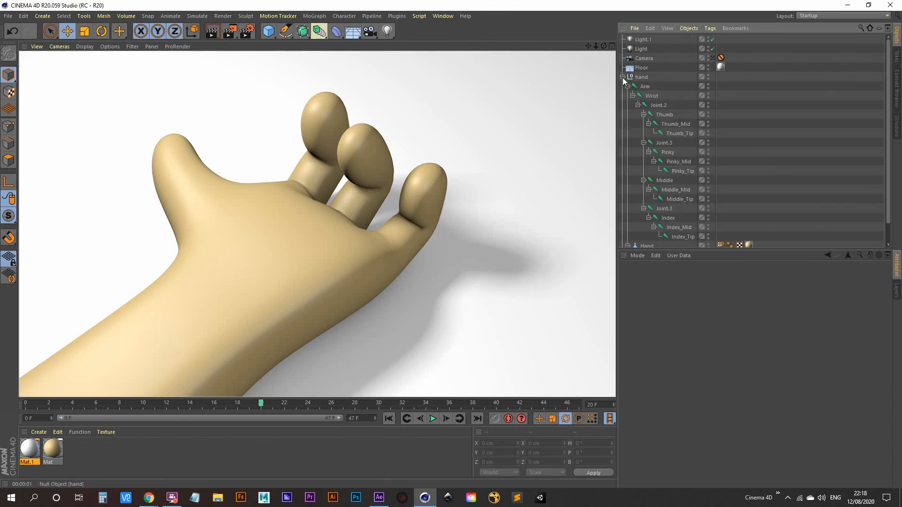
{"action": "scroll", "coordinate": [662, 187], "scroll_direction": "down", "scroll_amount": 1}
{"action": "left_click", "coordinate": [648, 225]}
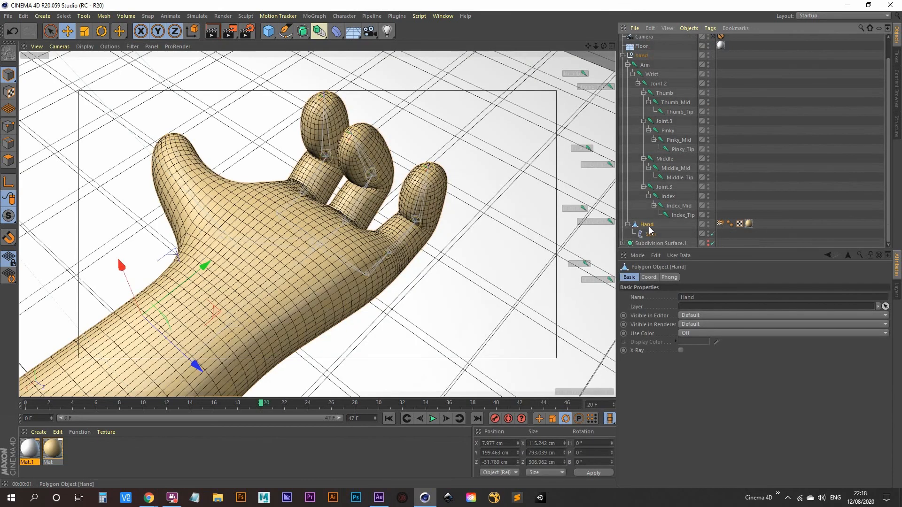
{"action": "left_click", "coordinate": [302, 31]}
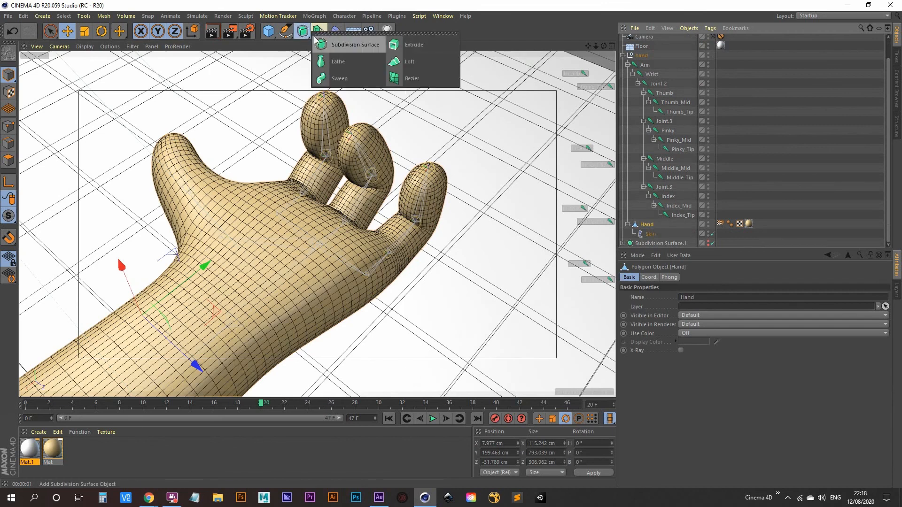
{"action": "left_click", "coordinate": [347, 46], "text": "alt"}
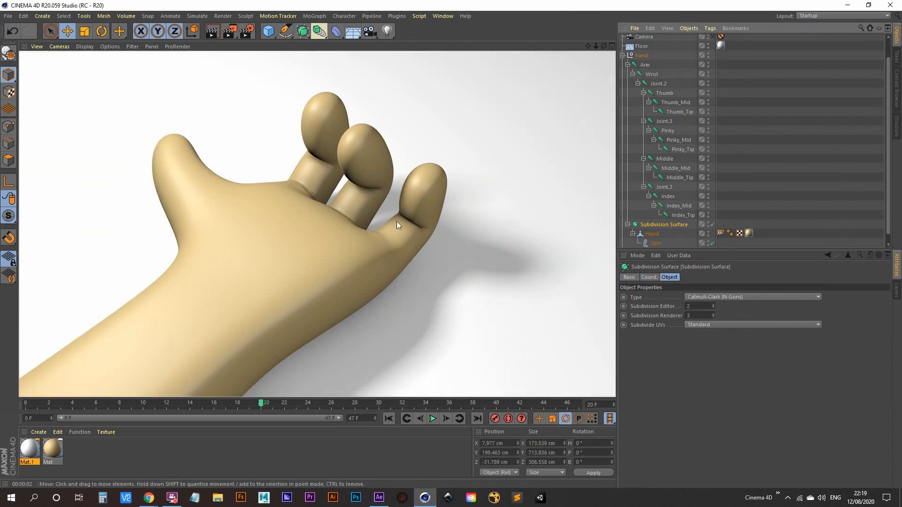
- Play the animation of the smoothed hand and switch the viewport display to Gouraud Shading without lines
{"action": "left_click", "coordinate": [432, 418]}
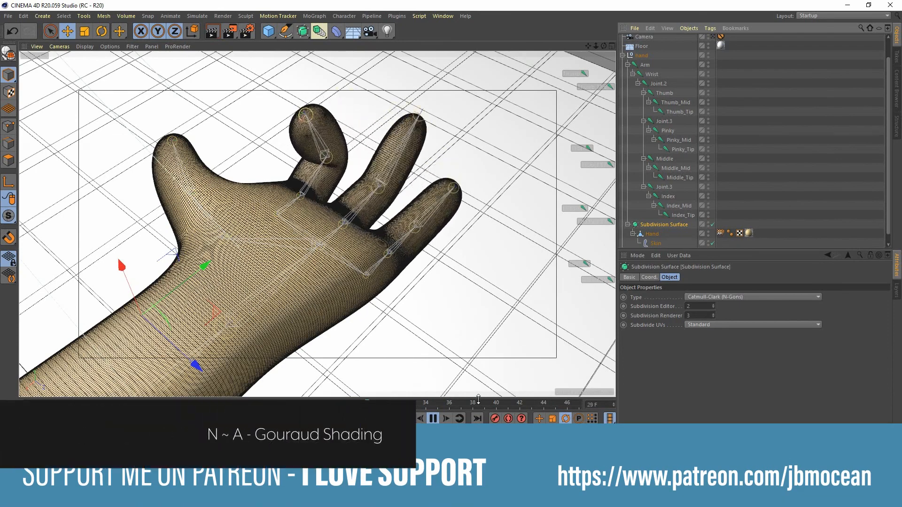
{"action": "key", "text": "n"}
{"action": "key", "text": "a"}
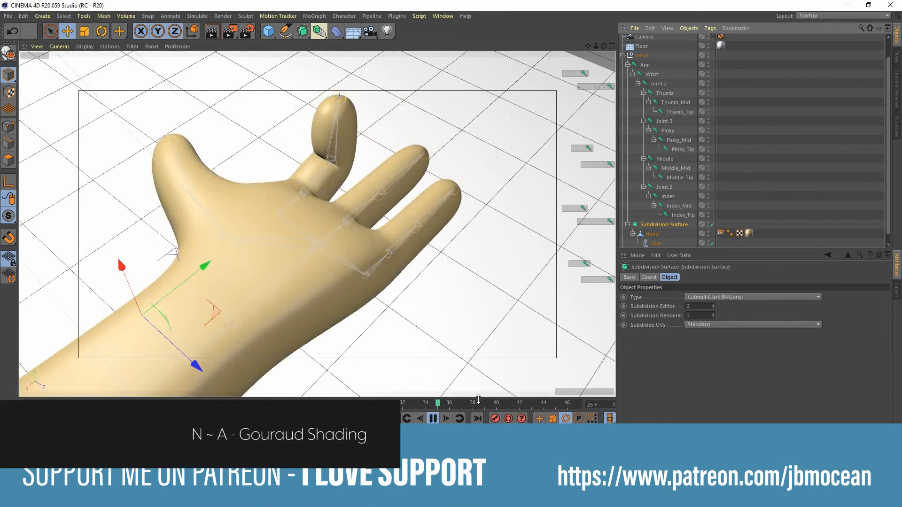